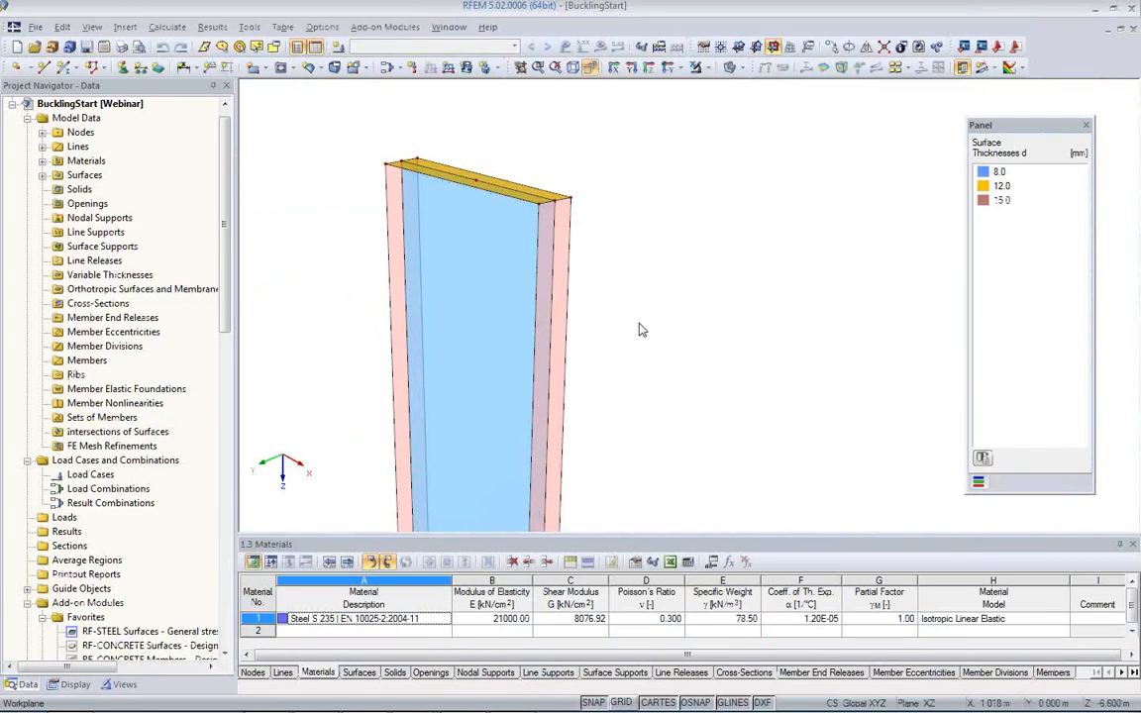
Step: Examine the tapered steel column over its full height, including its web surface
scroll(640, 324, "down", 1)
middle_click_drag(643, 313, 584, 244)
scroll(583, 245, "down", 1)
scroll(583, 245, "down", 1)
middle_click_drag(624, 315, 545, 276)
scroll(545, 275, "down", 2)
middle_click_drag(579, 337, 568, 248)
scroll(565, 260, "down", 2)
scroll(553, 300, "down", 1)
middle_click_drag(564, 336, 536, 353)
scroll(494, 418, "up", 1)
middle_click_drag(487, 397, 488, 351)
scroll(488, 352, "down", 2)
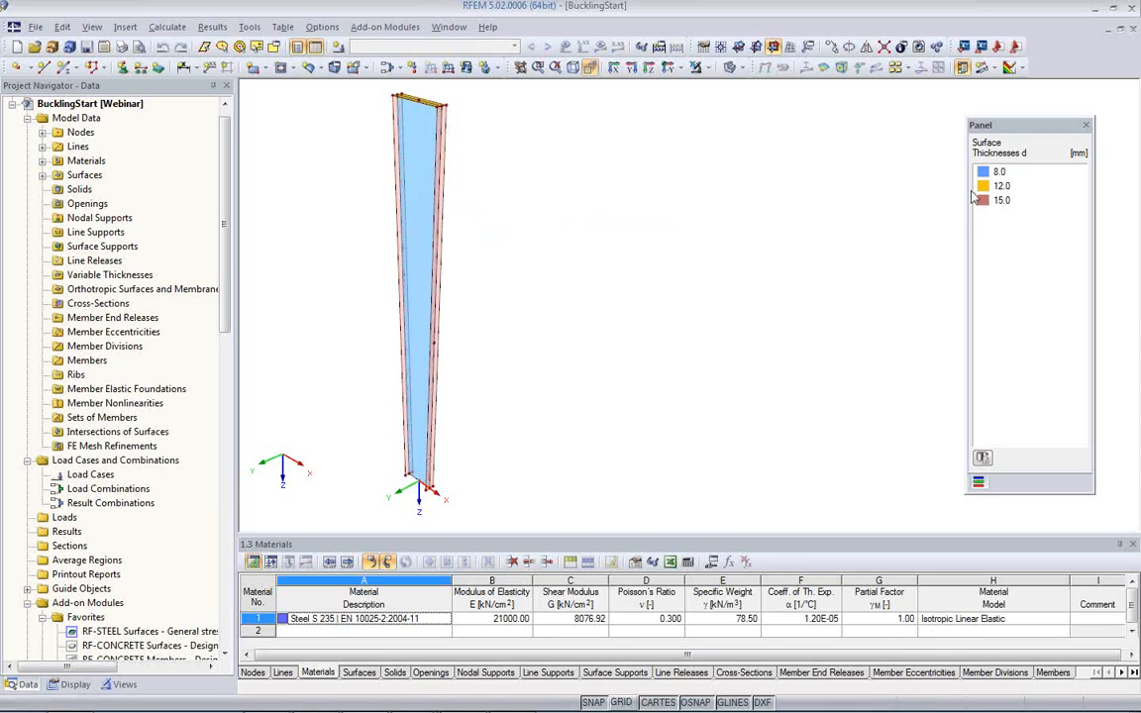
left_click(417, 288)
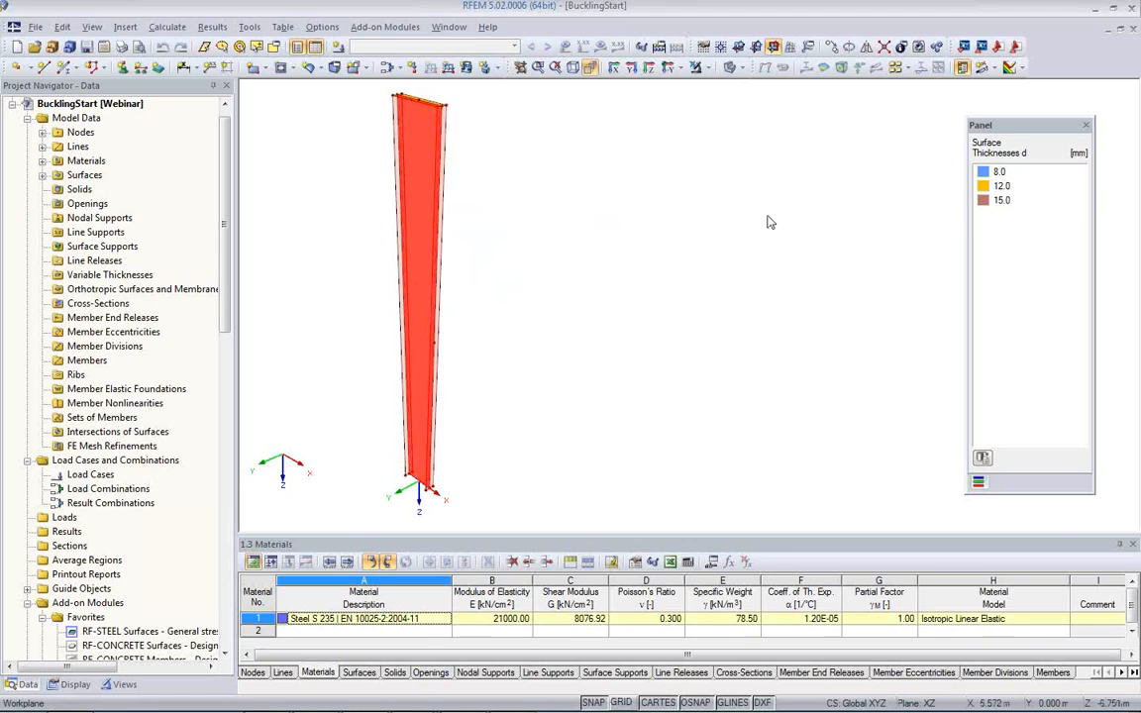
left_click(662, 198)
Step: Inspect the column from the top plate along the web and flanges down to the base
scroll(448, 216, "up", 2)
scroll(449, 216, "up", 1)
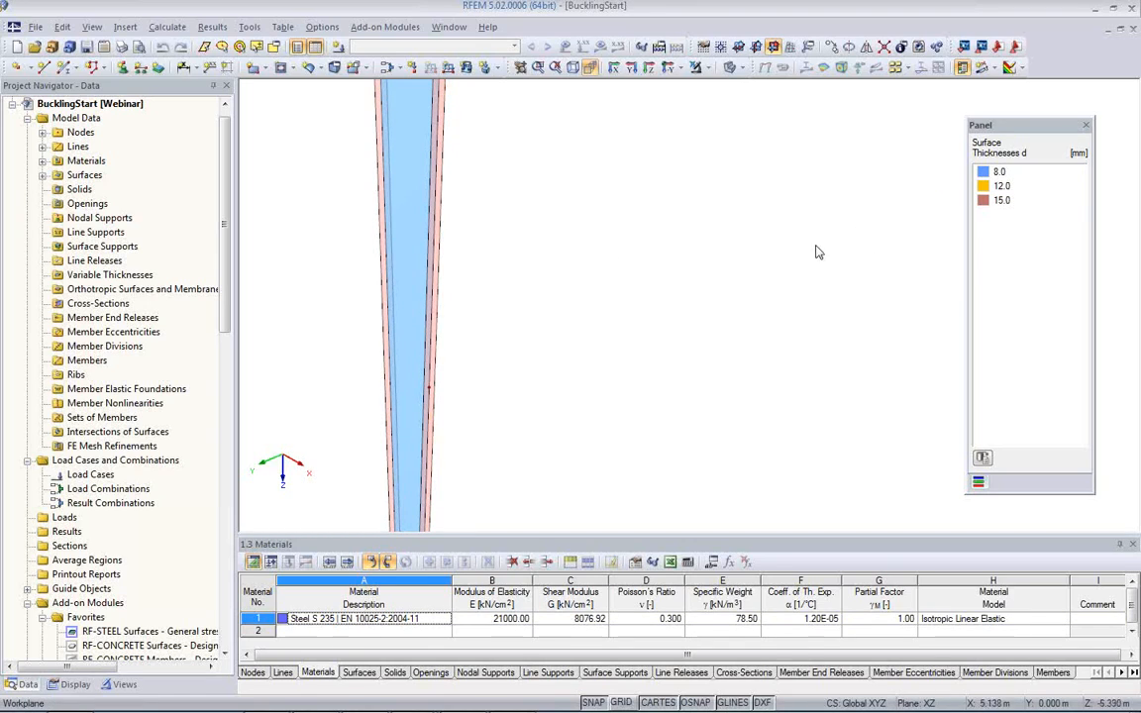
middle_click_drag(511, 201, 551, 404)
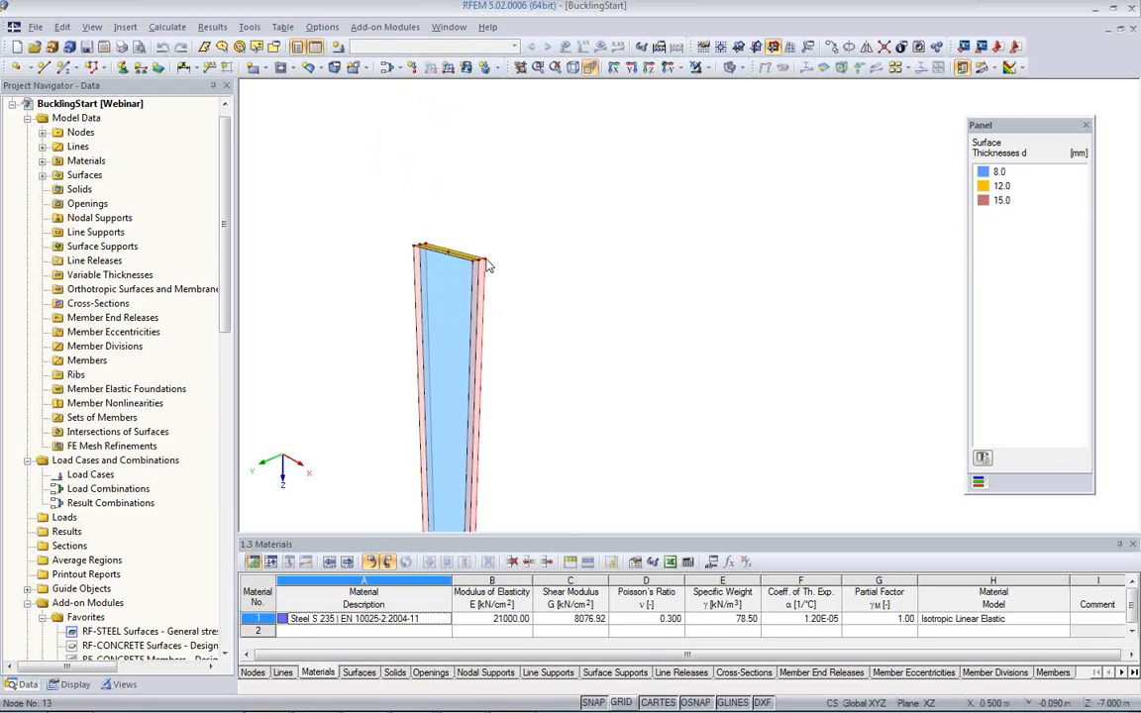
scroll(466, 253, "up", 5)
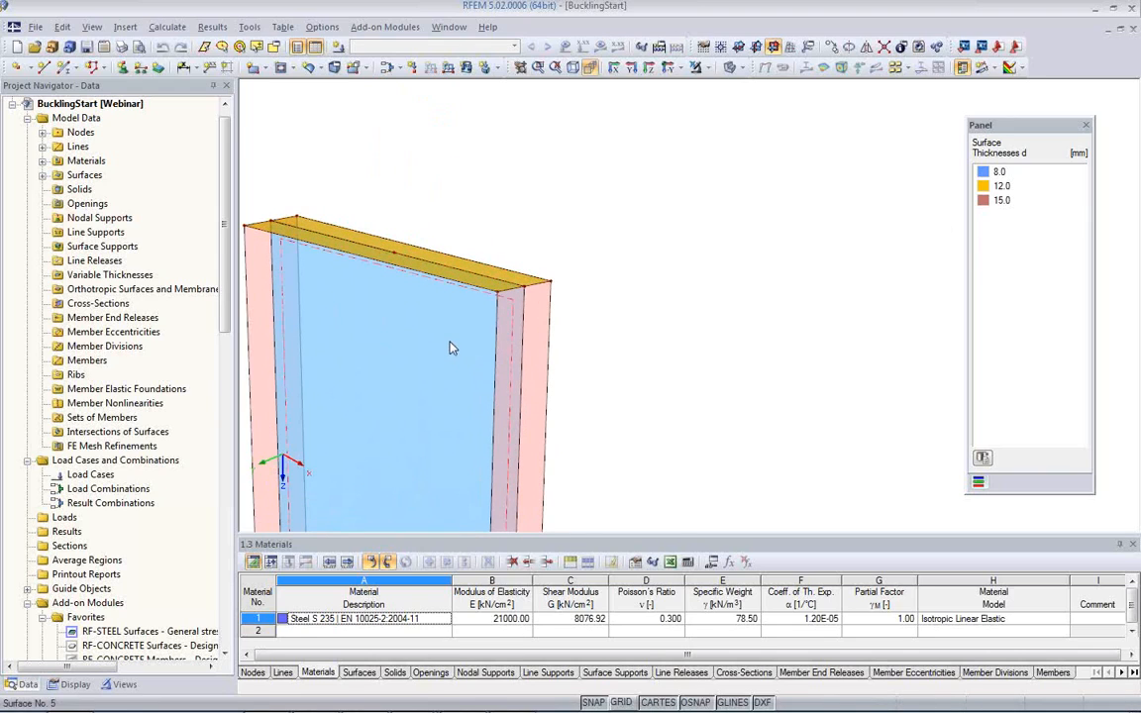
scroll(450, 344, "down", 2)
middle_click_drag(423, 368, 452, 227)
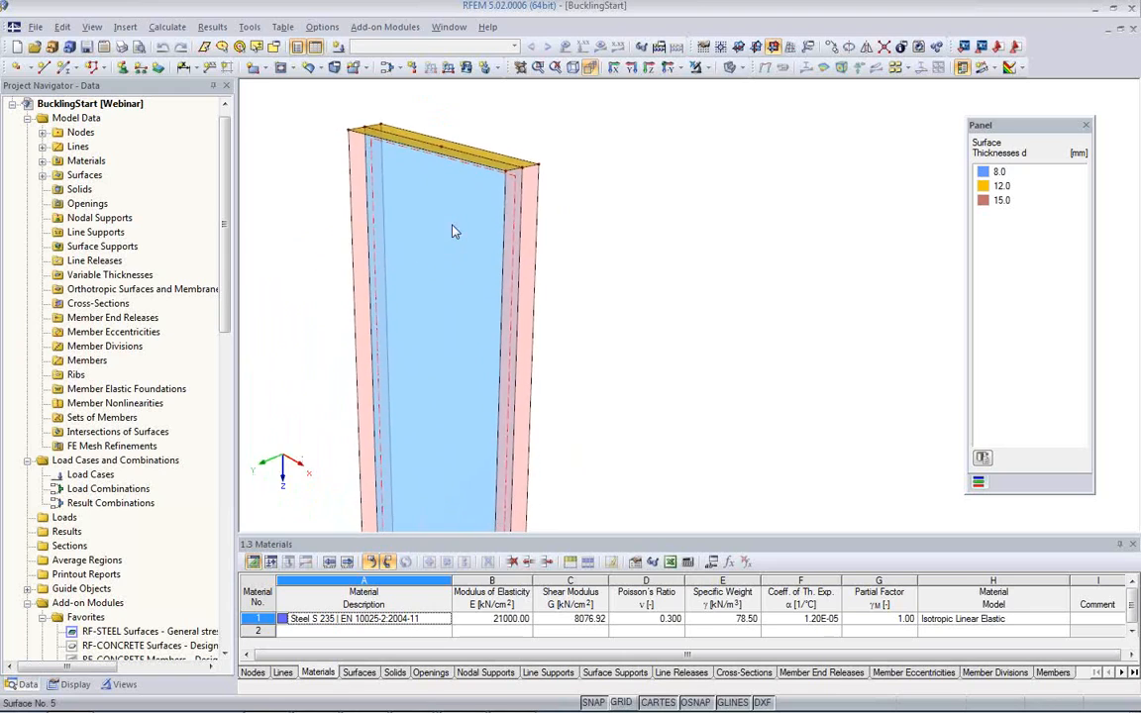
scroll(451, 226, "down", 4)
middle_click_drag(468, 345, 438, 216)
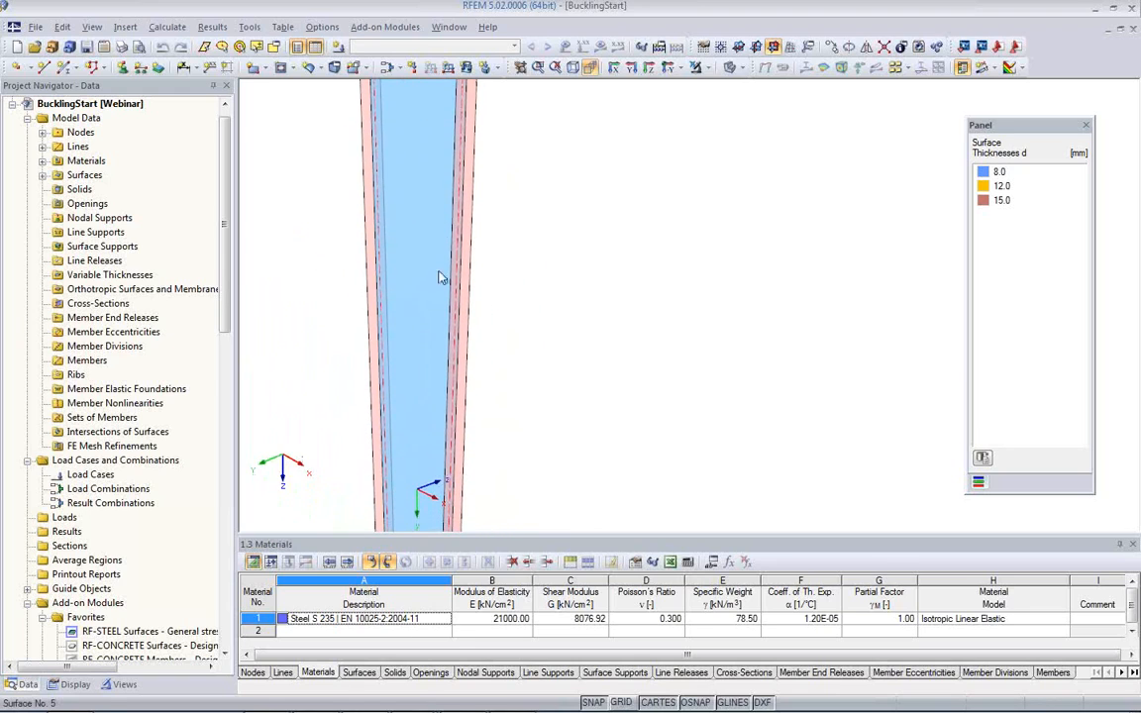
scroll(468, 284, "down", 3)
middle_click_drag(540, 317, 481, 391)
scroll(515, 259, "down", 3)
scroll(453, 263, "up", 3)
middle_click_drag(458, 283, 462, 199)
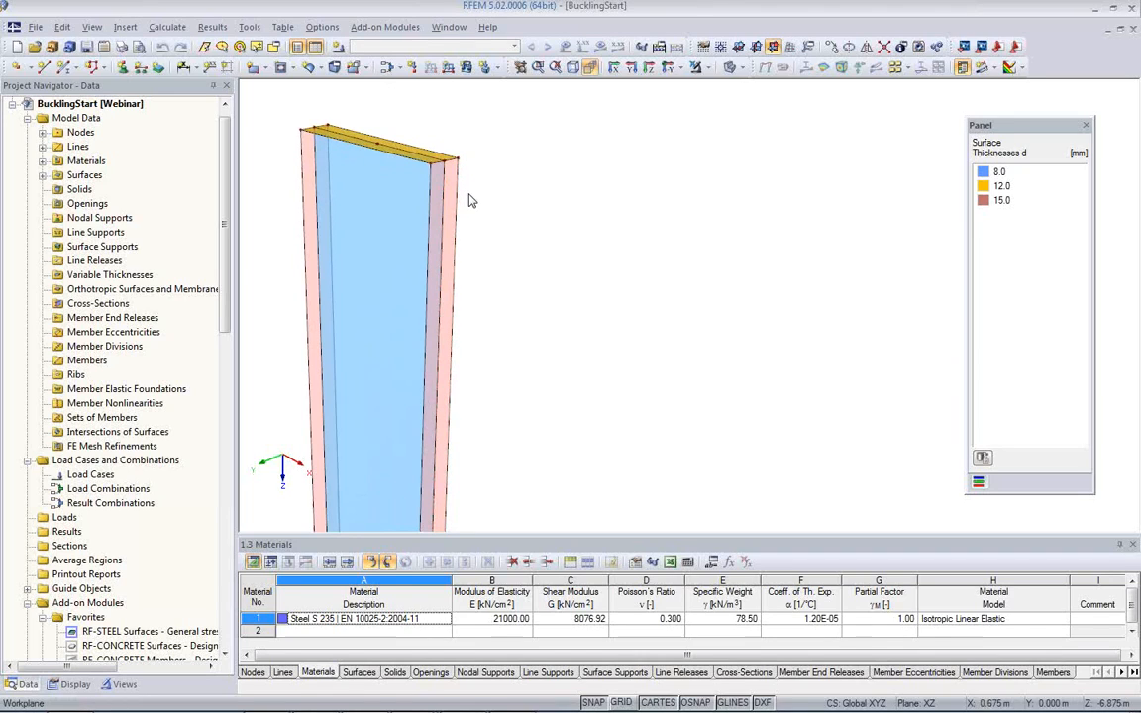
Step: Start Extrude Line into Surface for the two short lines where the top plate meets the +X flange, with global direction +X
middle_click_drag(484, 233, 552, 316)
scroll(507, 259, "up", 2)
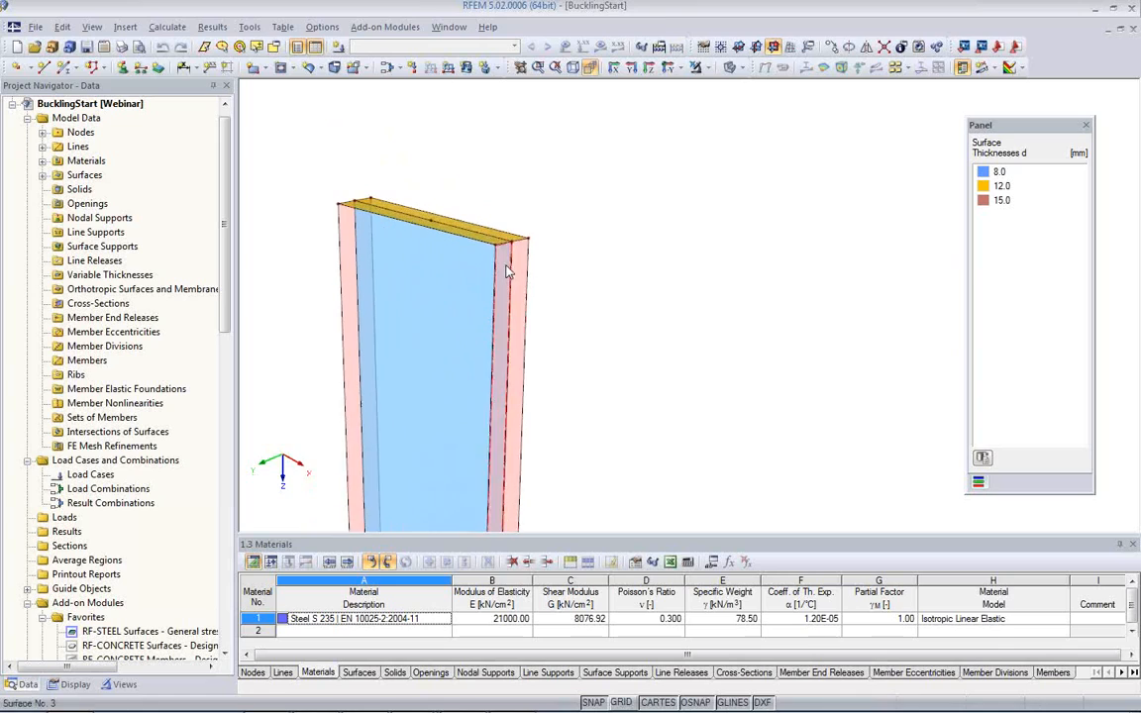
scroll(512, 260, "up", 2)
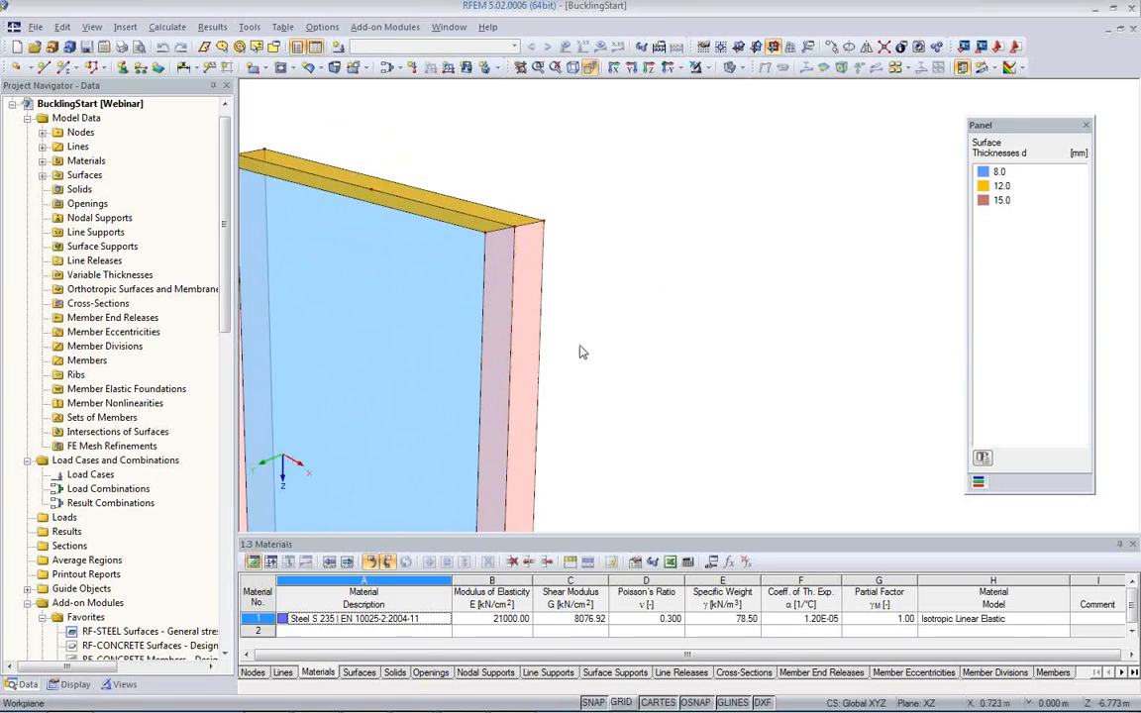
middle_click_drag(580, 342, 564, 305)
scroll(562, 300, "down", 1)
scroll(562, 301, "down", 1)
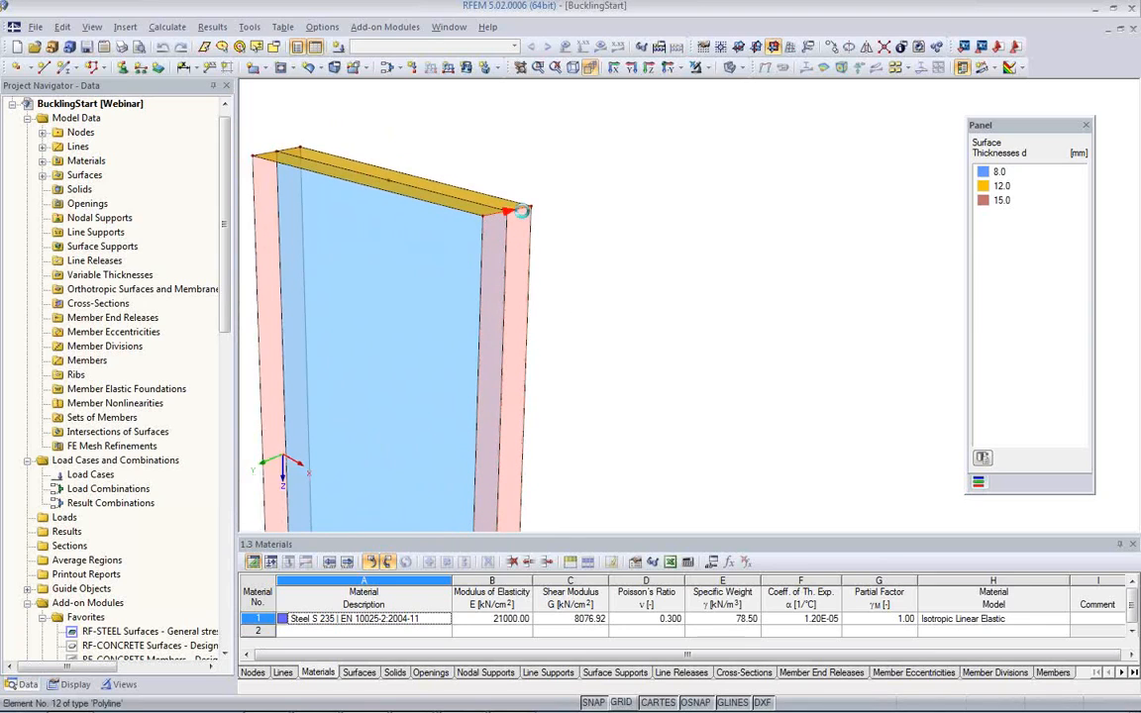
right_click(525, 218)
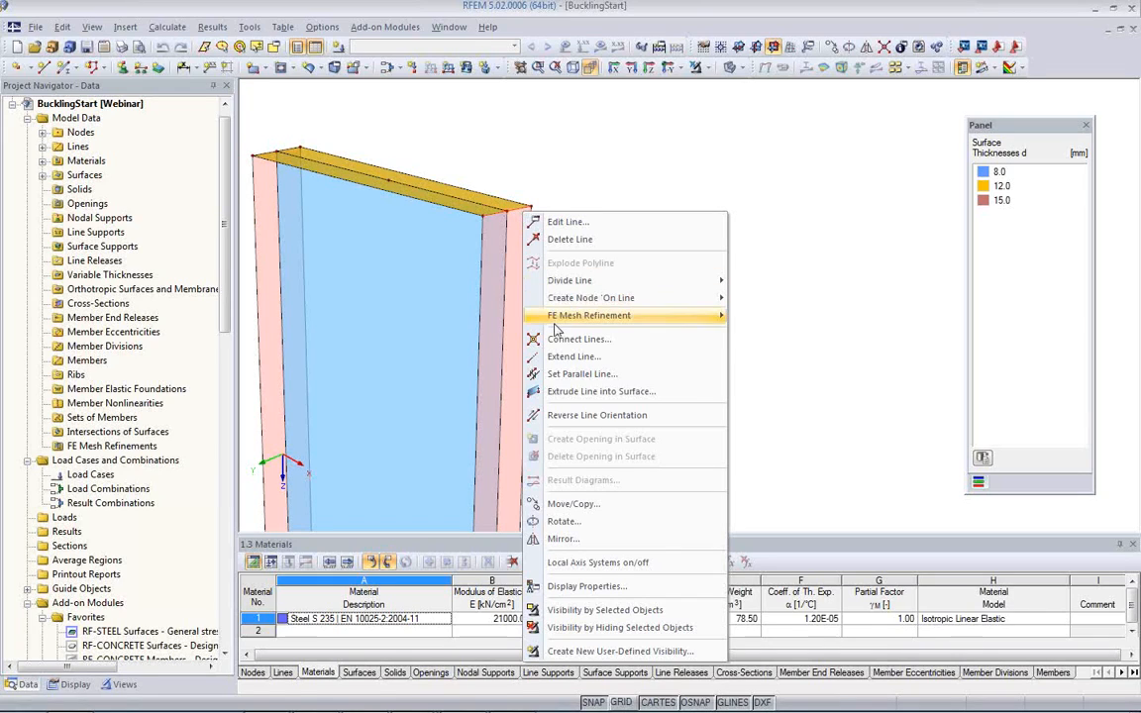
mouse_move(557, 317)
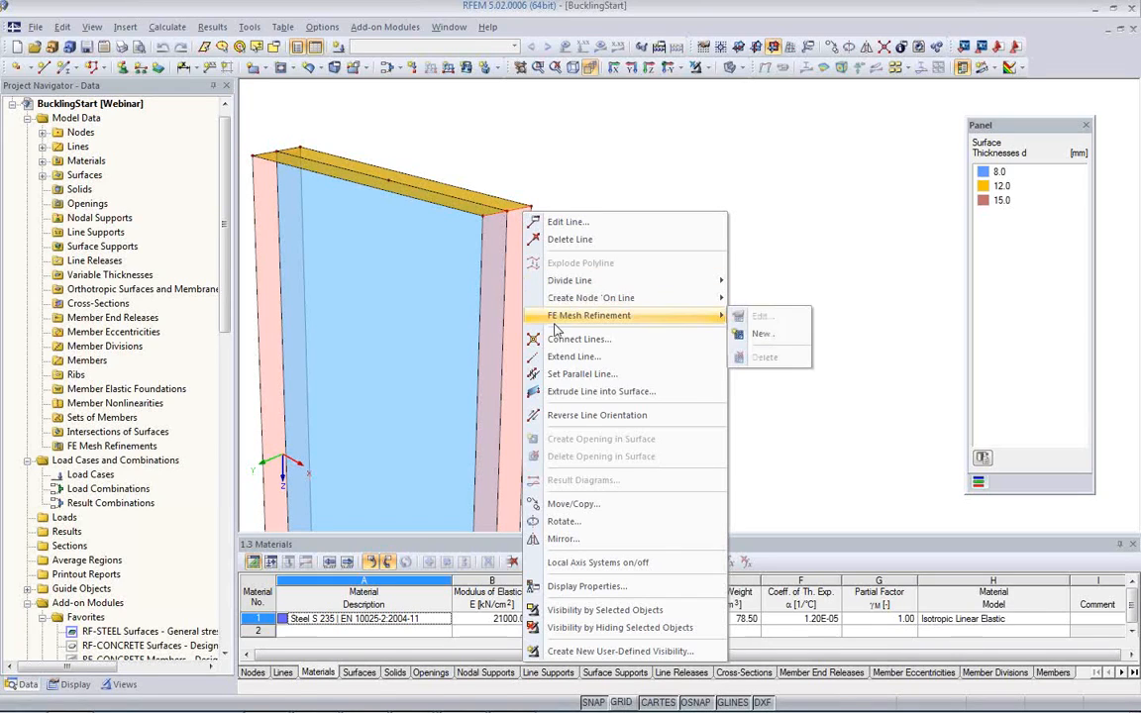
left_click(573, 394)
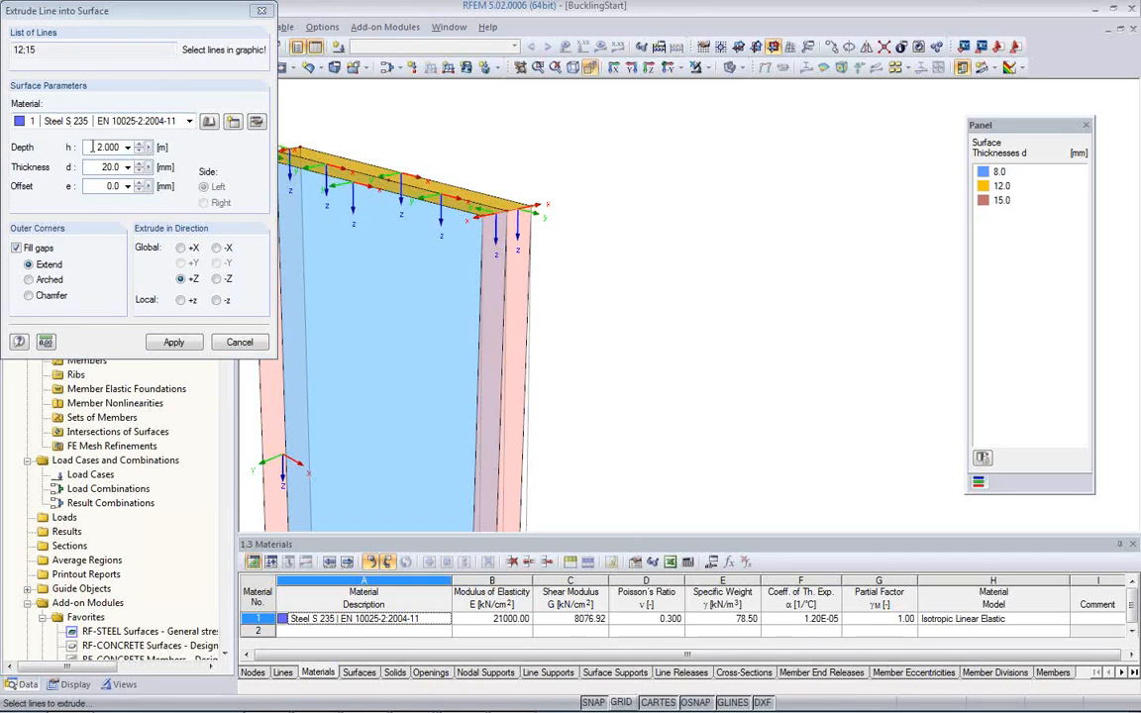
left_click_drag(92, 147, 146, 147)
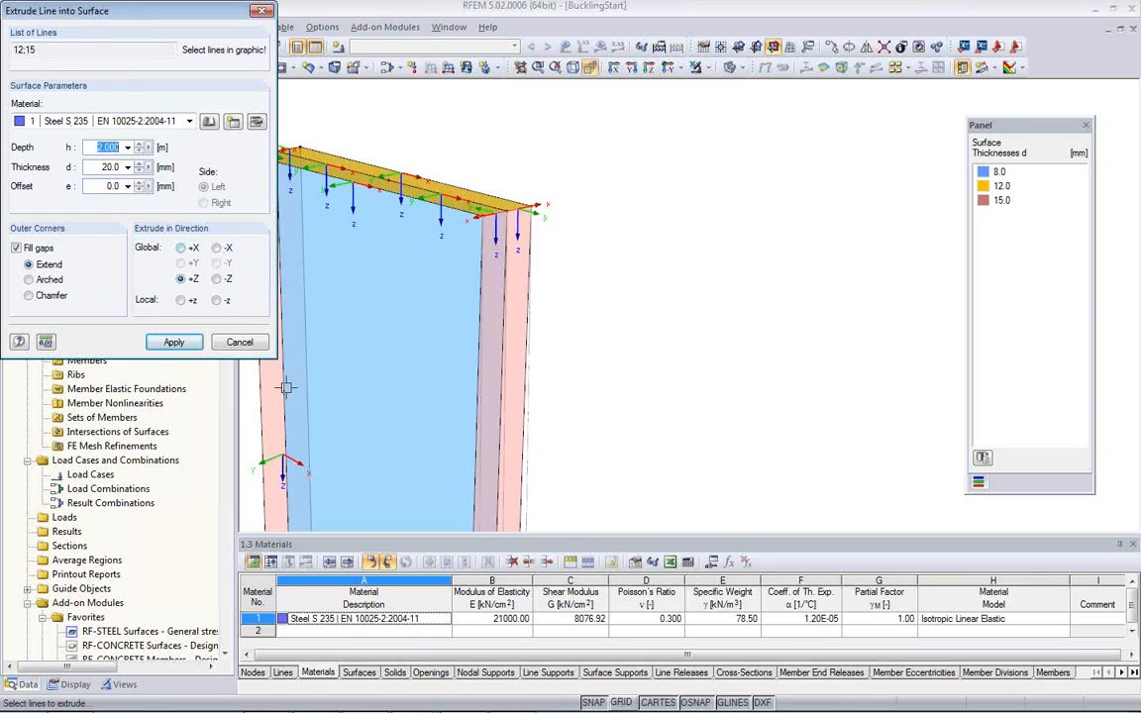
left_click(180, 247)
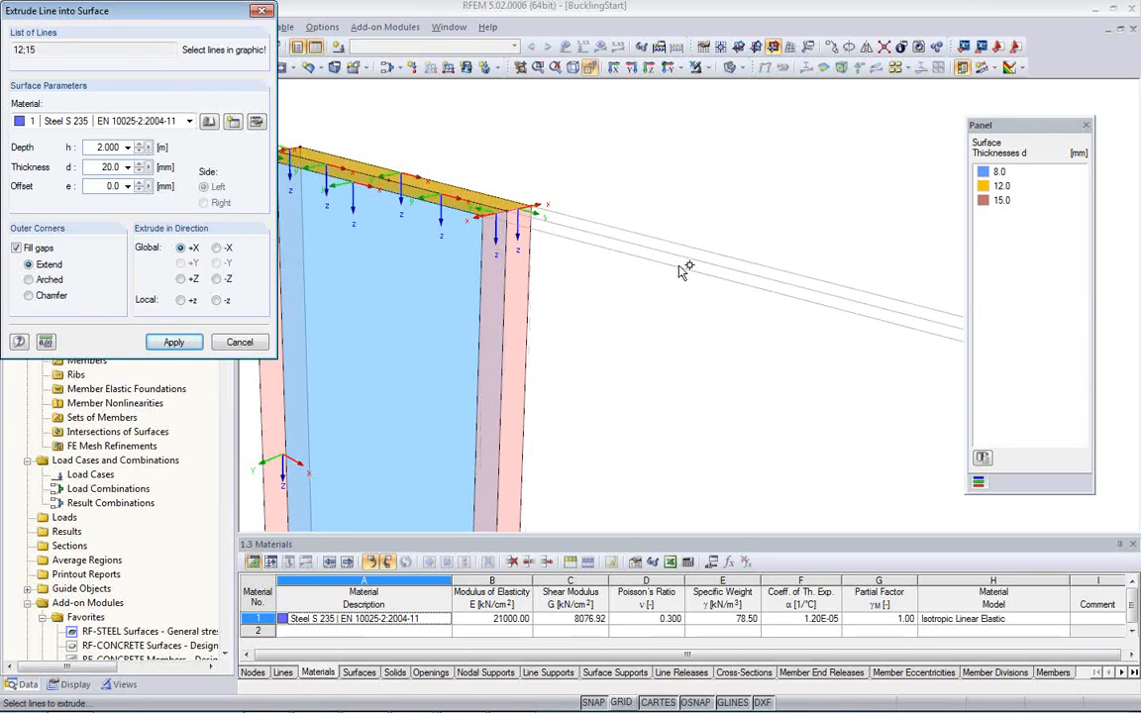
Step: Extrude the two top plate lines to a depth of 1.5 m with a surface thickness of 12 mm
double_click(107, 147)
type("1")
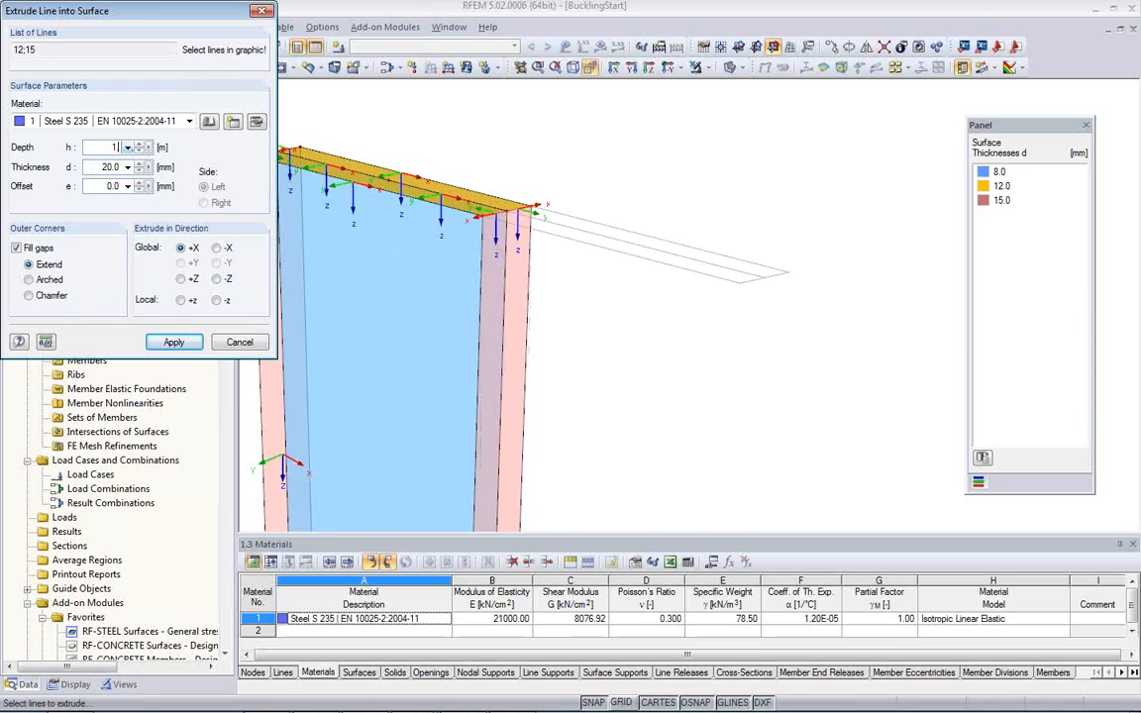
type(".5")
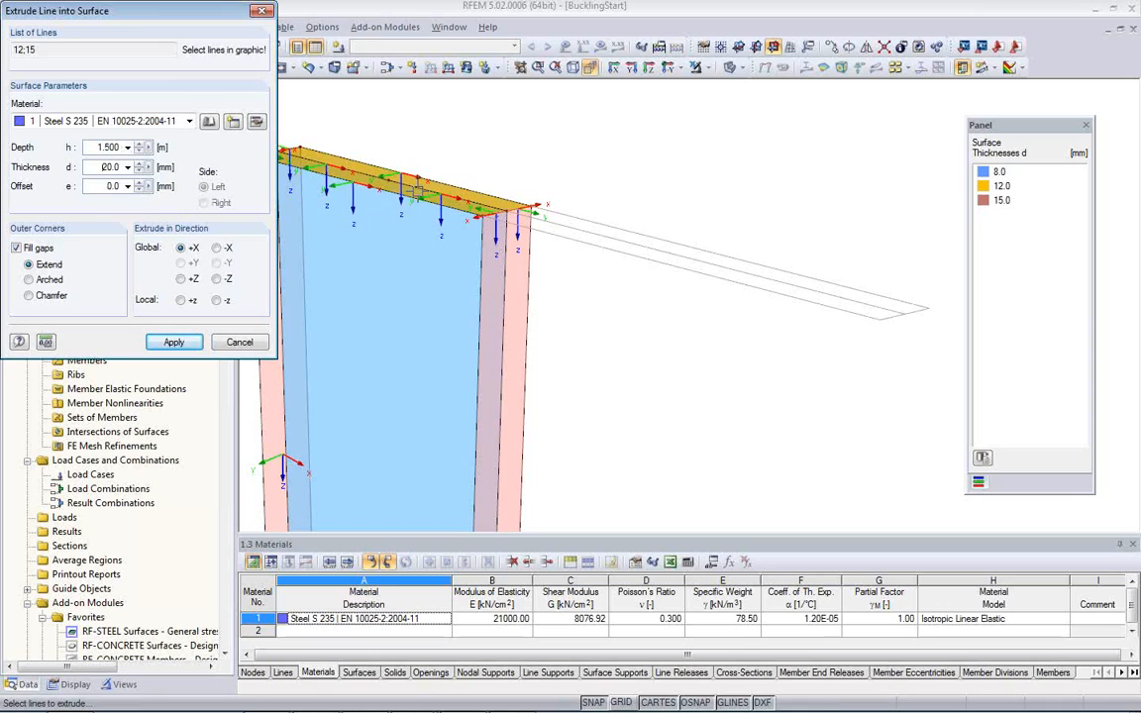
double_click(107, 168)
type("1.")
left_click(171, 343)
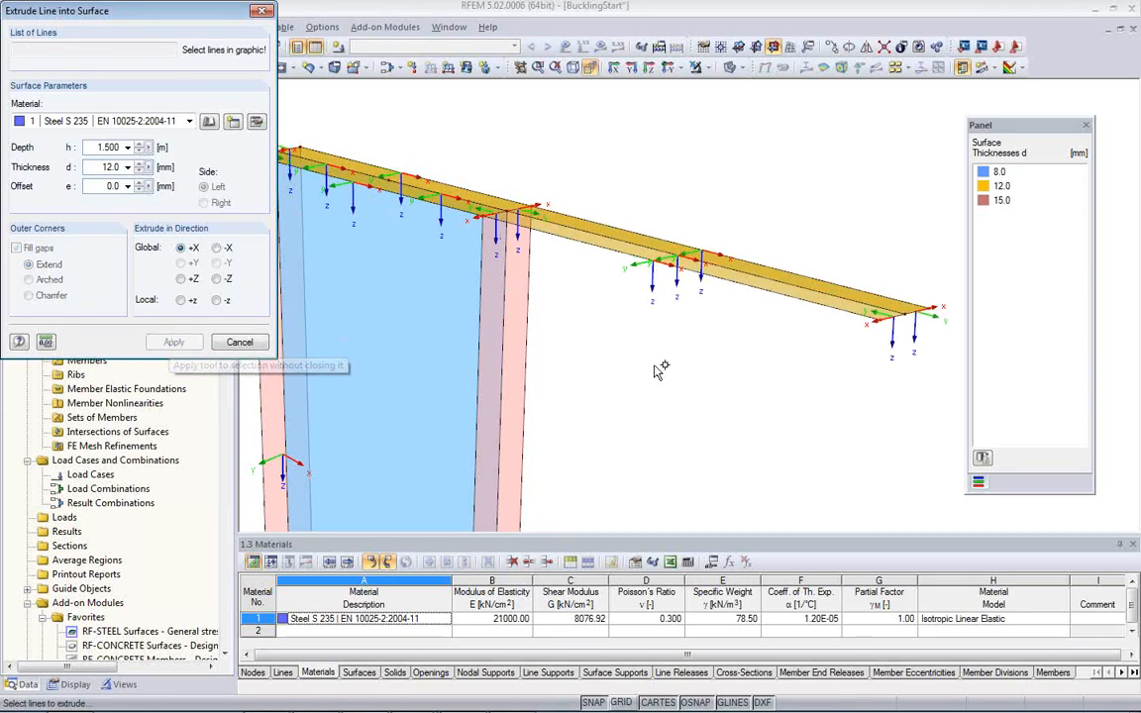
Step: Extrude the two lines at the free end of the new top flange 0.6 m in global +Z with 25 mm thickness
middle_click_drag(861, 408, 763, 327)
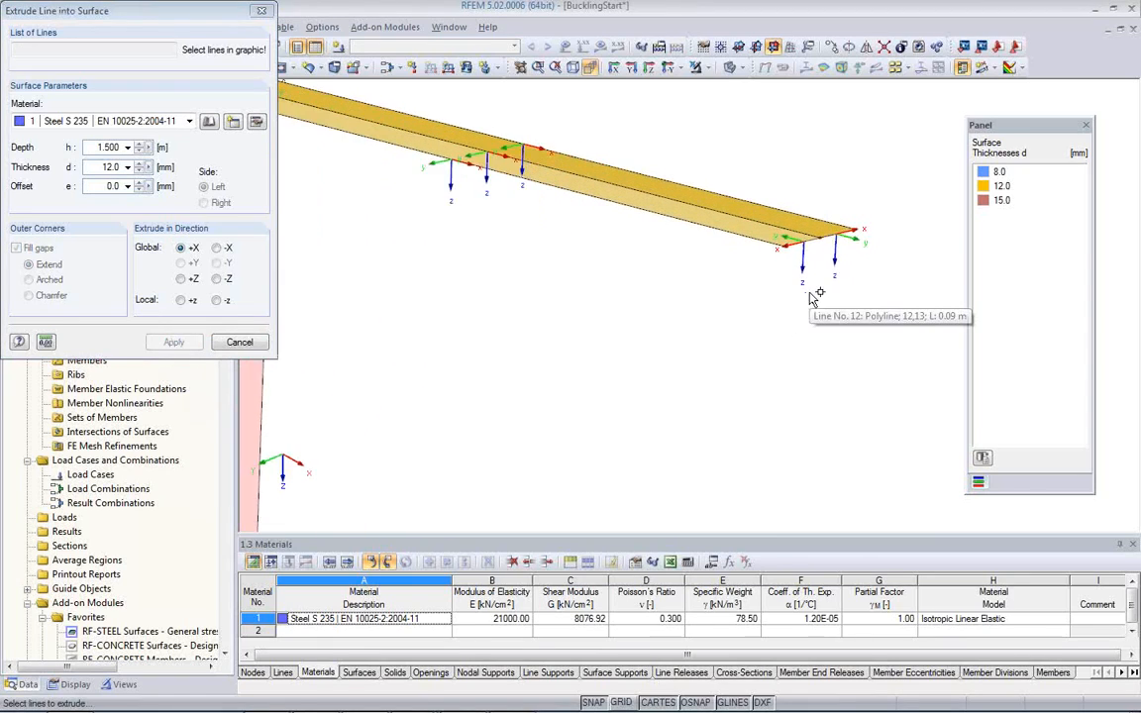
left_click(798, 230)
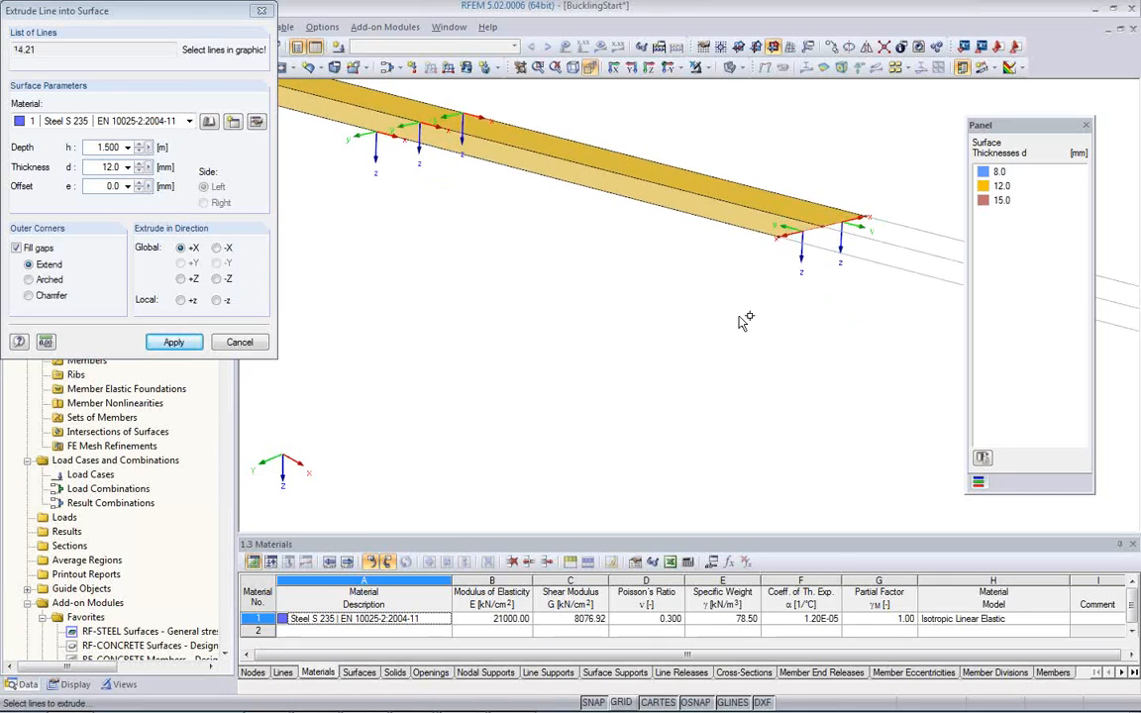
left_click(181, 282)
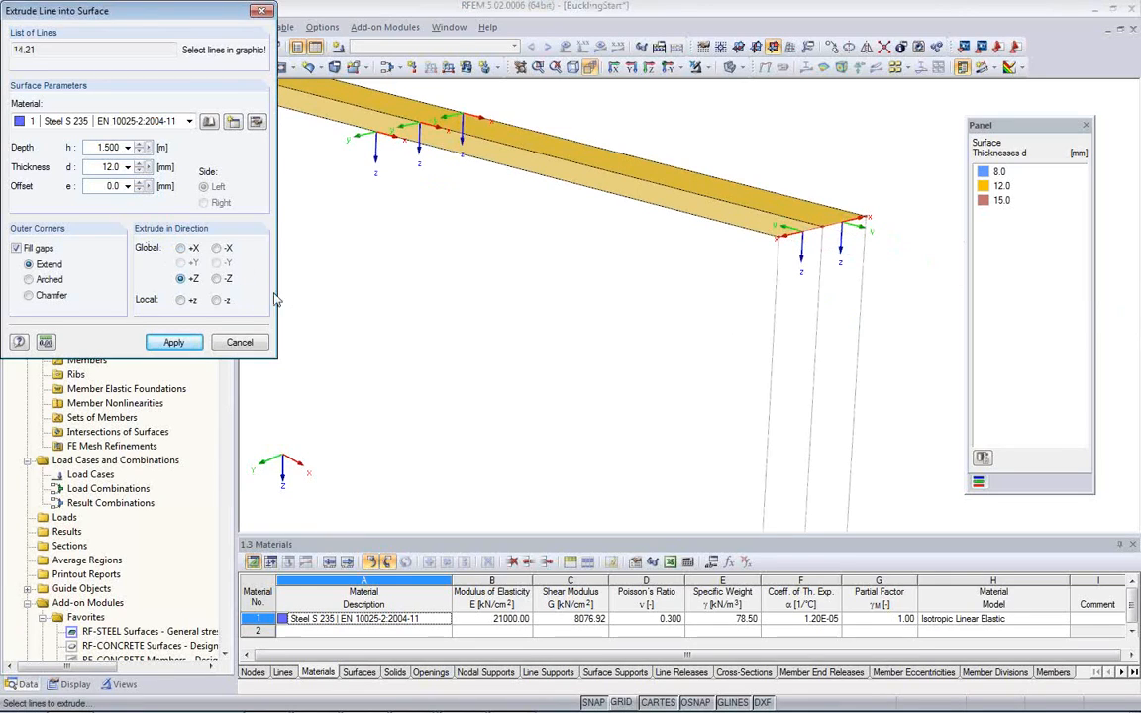
left_click_drag(90, 147, 128, 150)
type("0.6")
left_click_drag(100, 168, 115, 167)
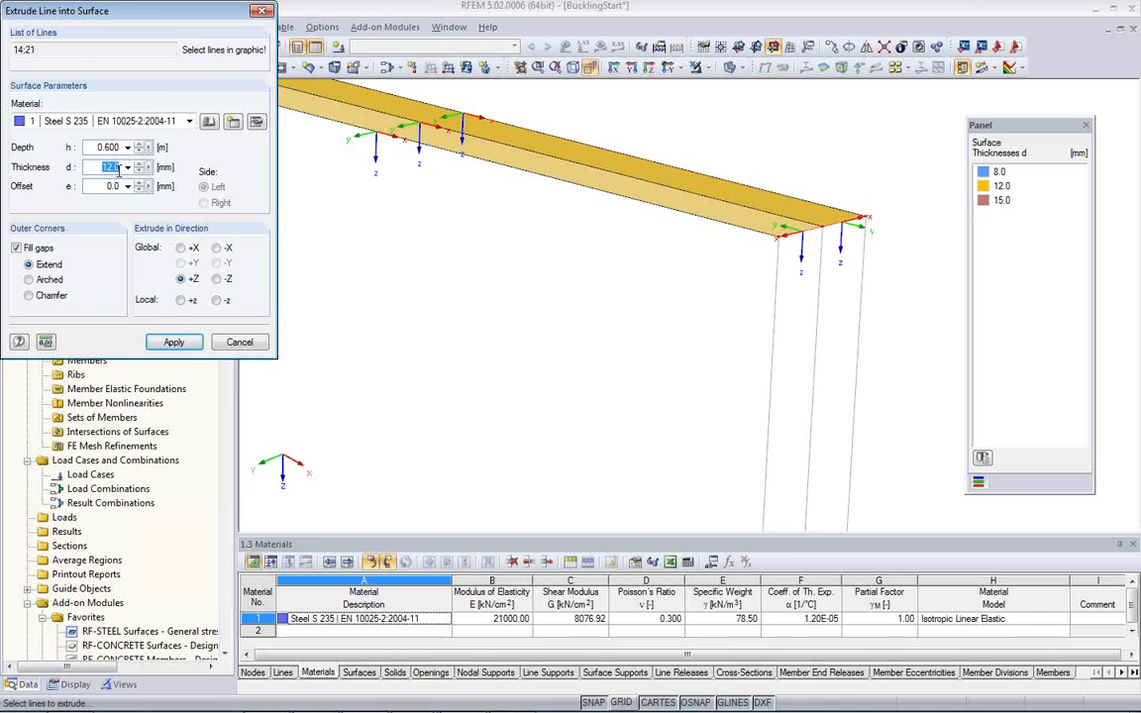
left_click(176, 346)
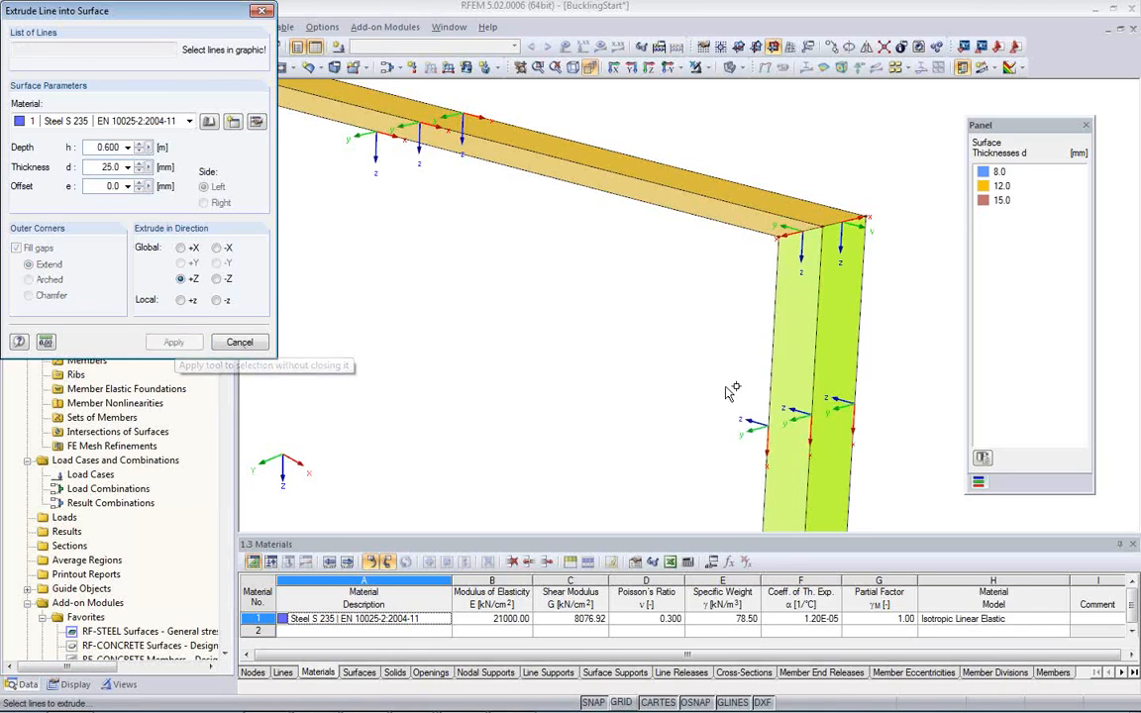
Step: Extrude the two lower lines of the 25 mm end plate 1 m in global -X with 12 mm thickness and finish extruding
middle_click_drag(712, 385, 680, 241)
scroll(681, 265, "down", 4)
middle_click_drag(623, 277, 685, 309)
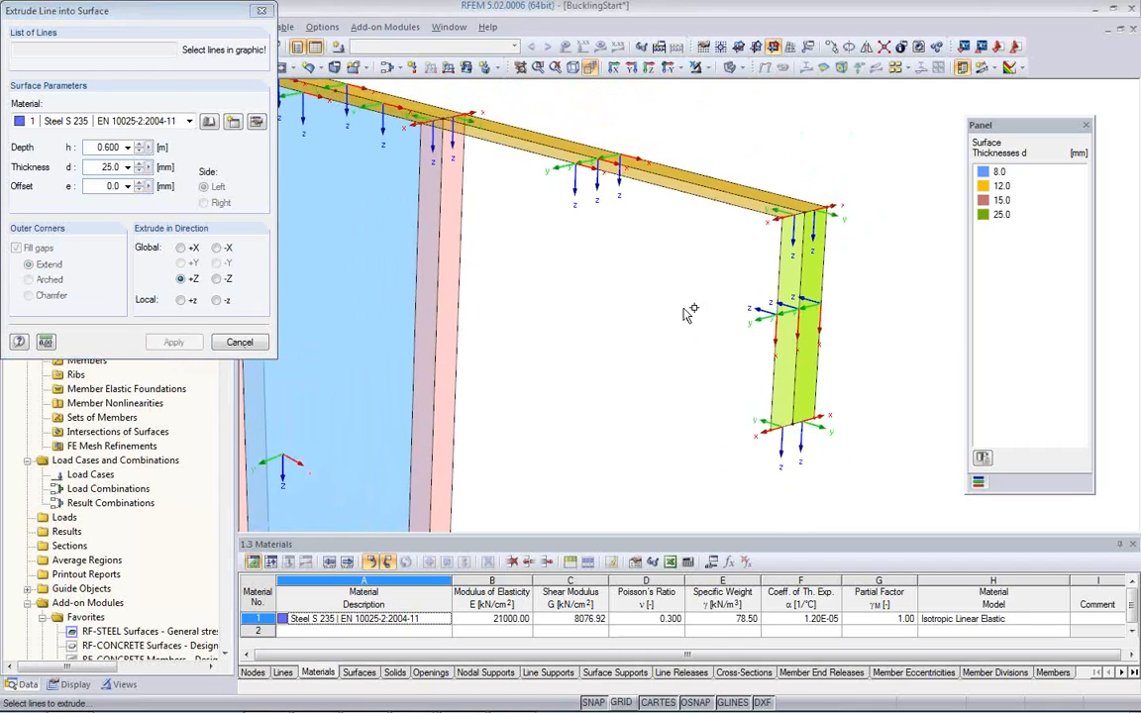
left_click(782, 428)
left_click(811, 423)
left_click(216, 249)
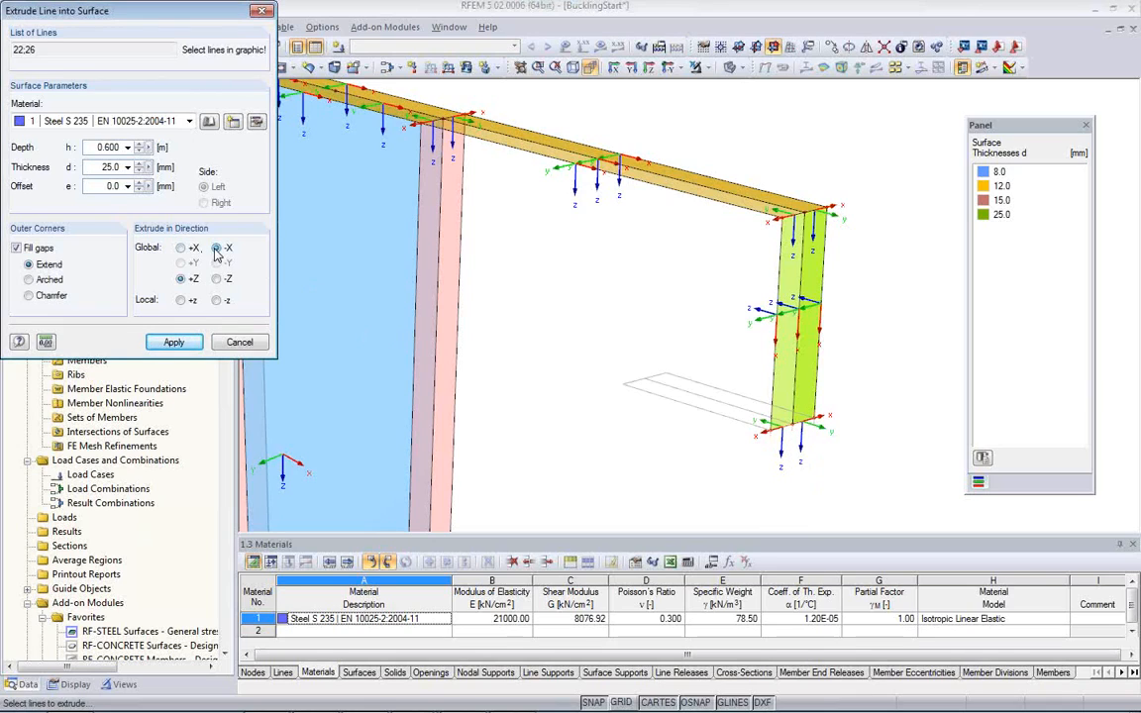
left_click_drag(121, 149, 94, 139)
type("1")
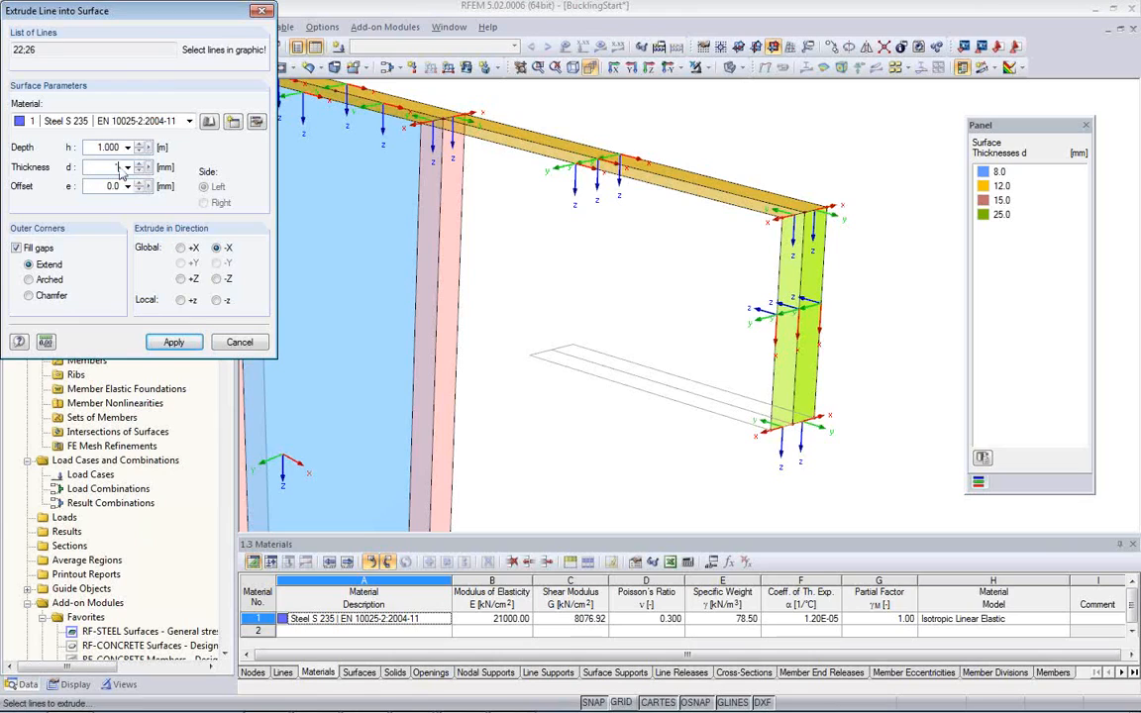
left_click(173, 343)
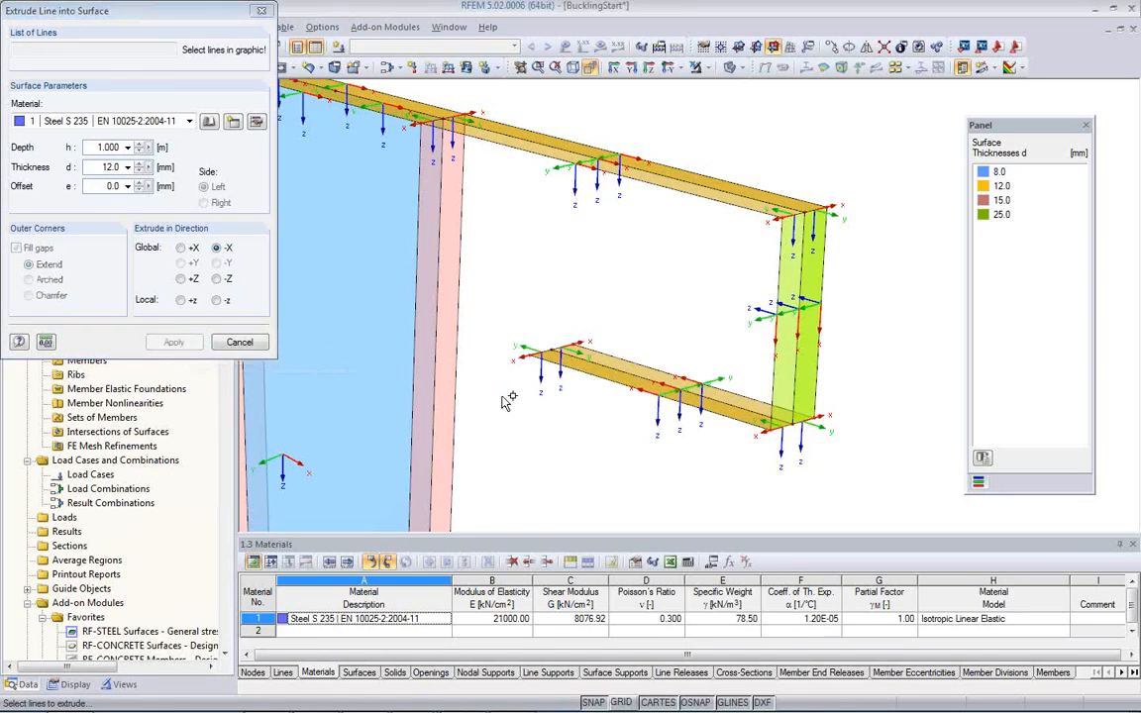
left_click(240, 344)
Step: Examine the extruded bracket plates and the gap between the lower flange and the column
middle_click_drag(598, 425, 512, 401)
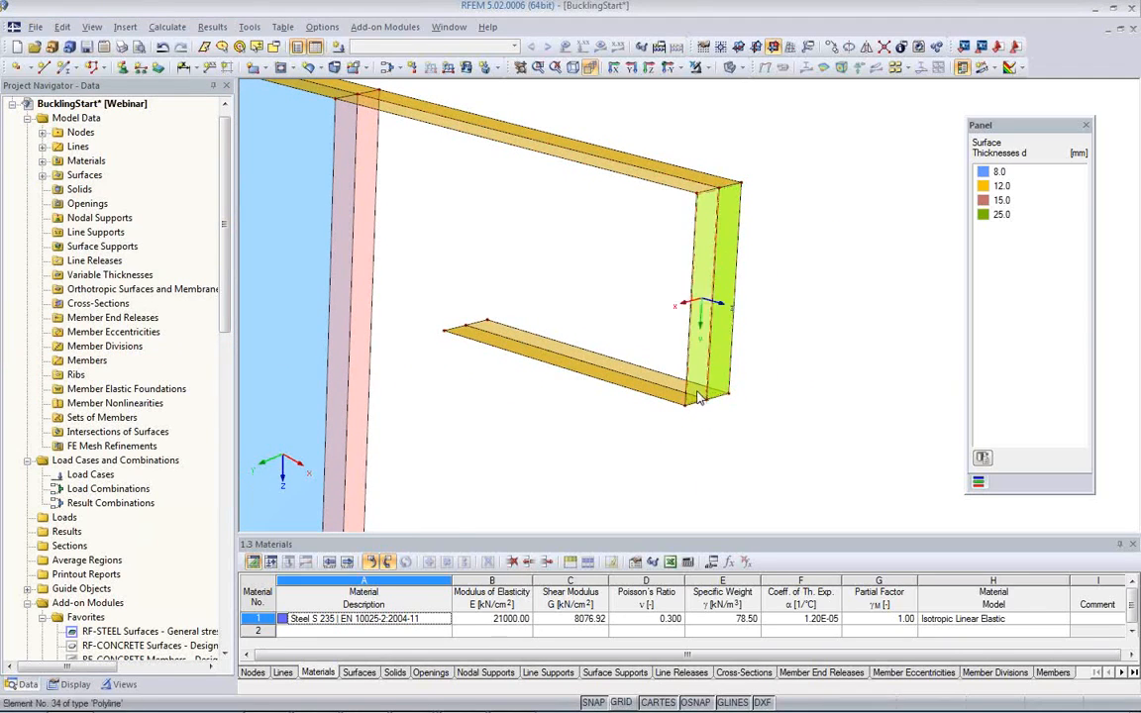
scroll(587, 411, "up", 1)
middle_click_drag(565, 410, 767, 469)
scroll(767, 469, "up", 1)
scroll(628, 396, "down", 3)
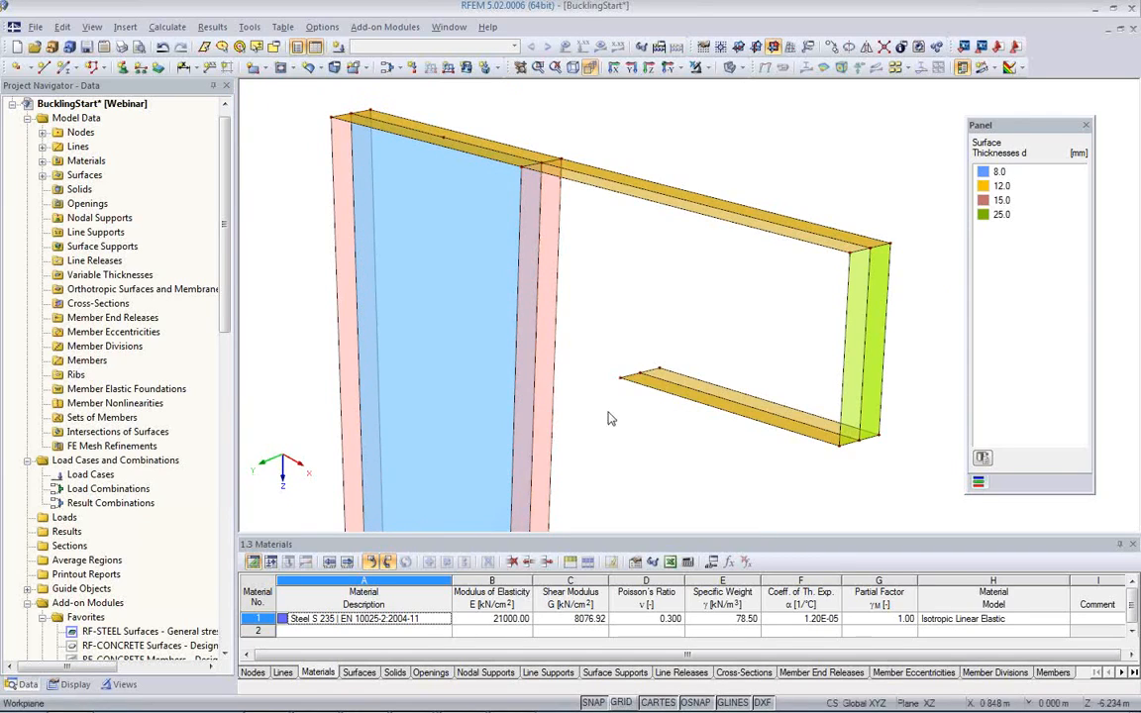
middle_click_drag(609, 414, 590, 387)
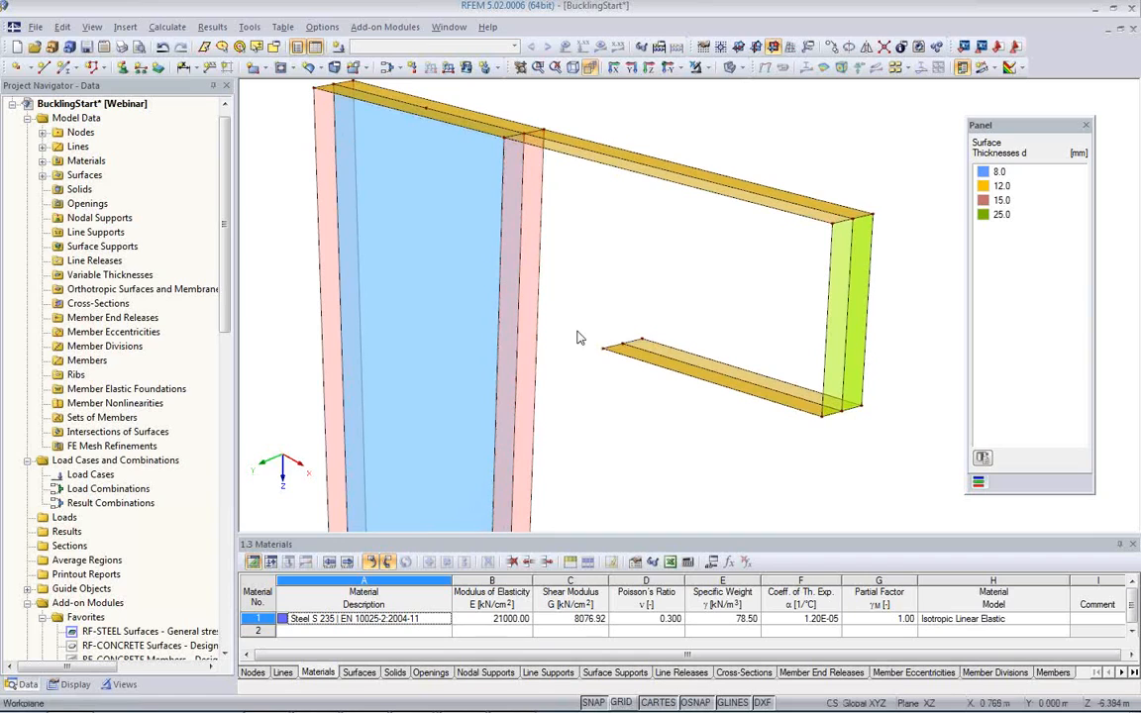
scroll(577, 331, "down", 2)
middle_click_drag(581, 407, 534, 288)
scroll(533, 290, "down", 1)
middle_click_drag(549, 349, 481, 280)
scroll(496, 330, "down", 1)
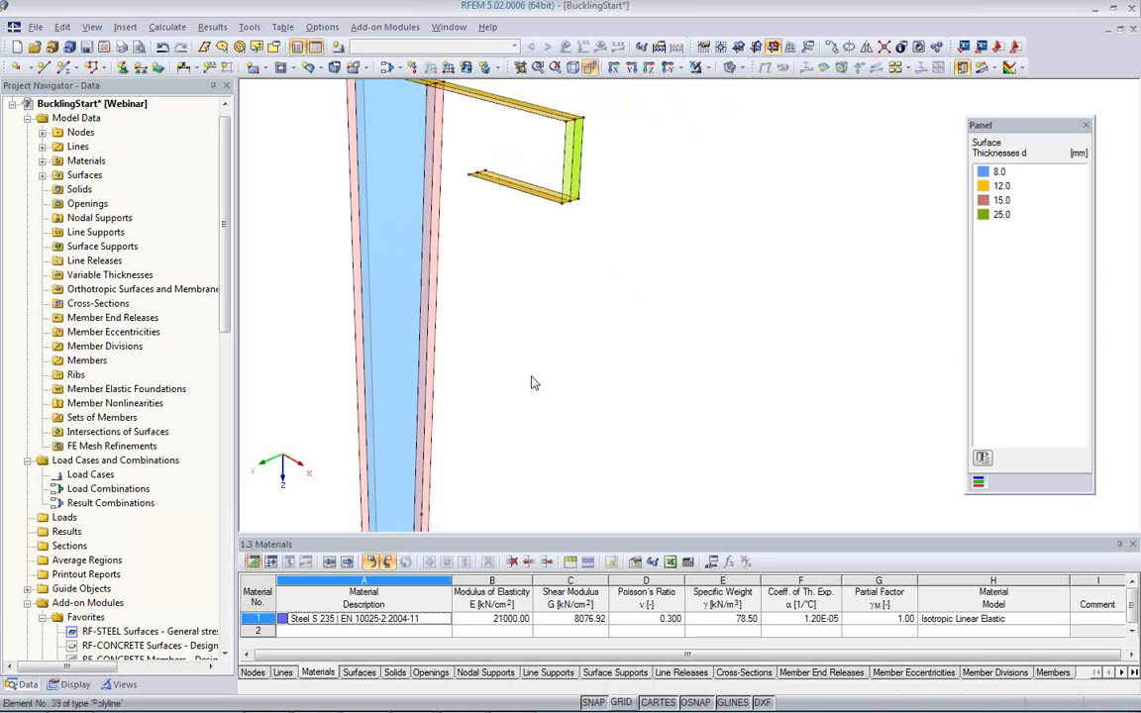
scroll(576, 387, "down", 2)
middle_click_drag(577, 388, 528, 277)
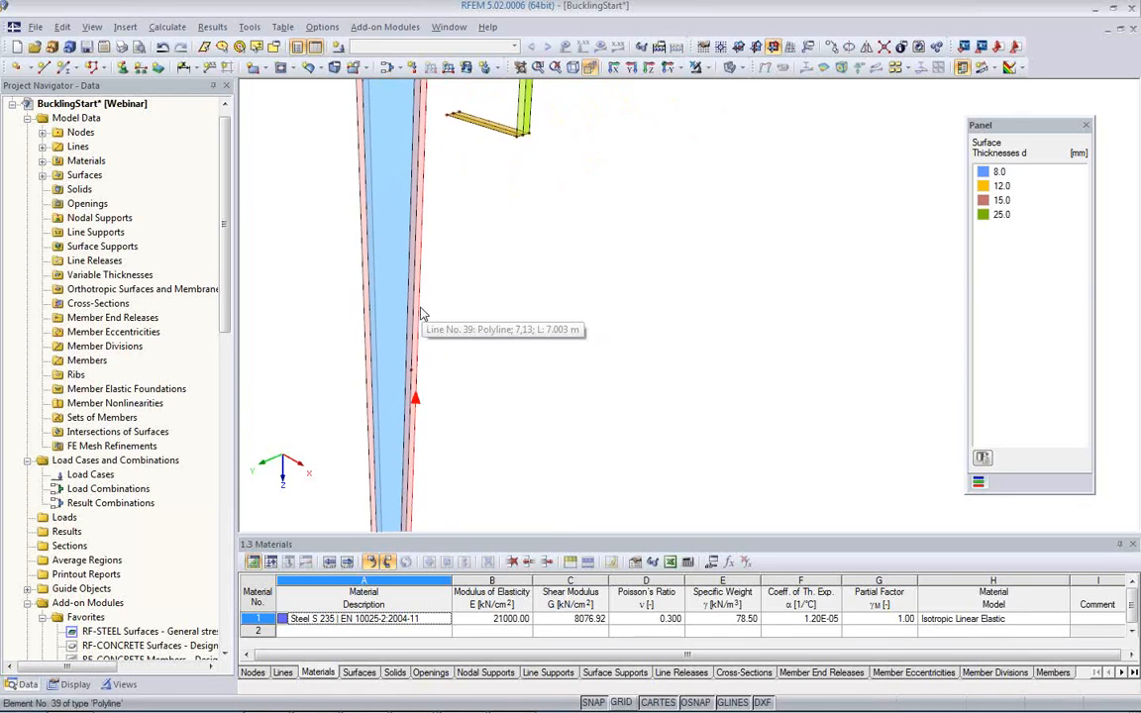
Step: Divide the three vertical lines of the column flange facing the bracket with new intermediate nodes 0.794 m from the line end
middle_click_drag(463, 264, 582, 361)
scroll(581, 342, "up", 3)
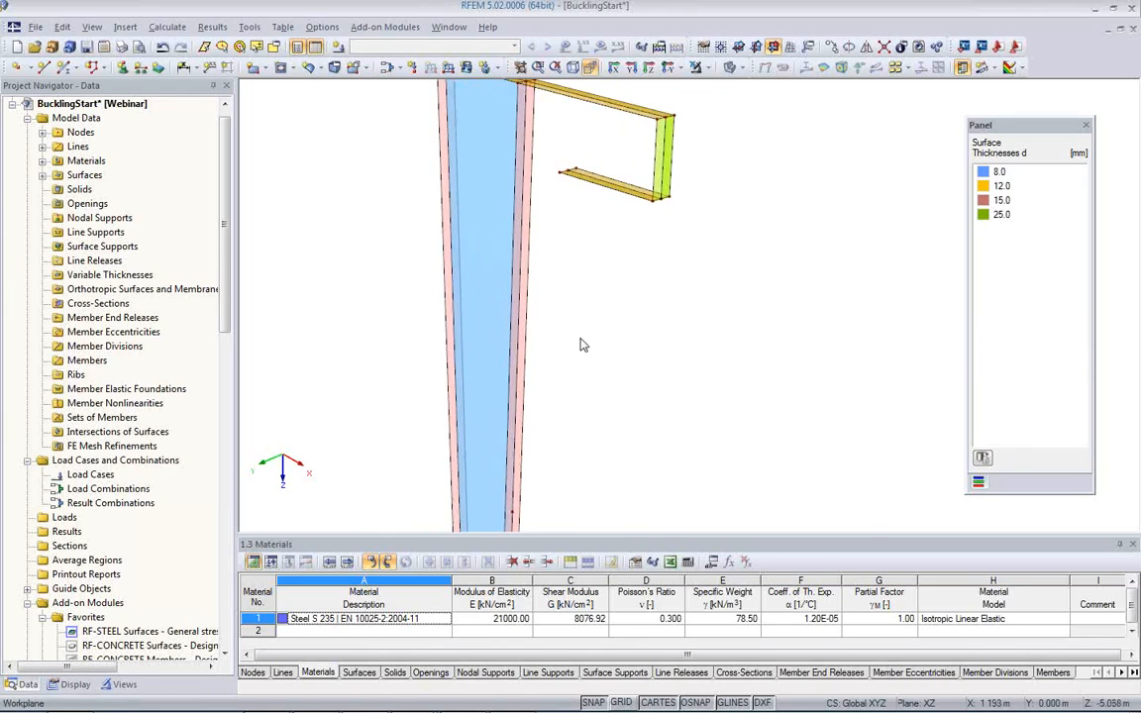
scroll(582, 345, "up", 1)
left_click_drag(566, 285, 525, 280)
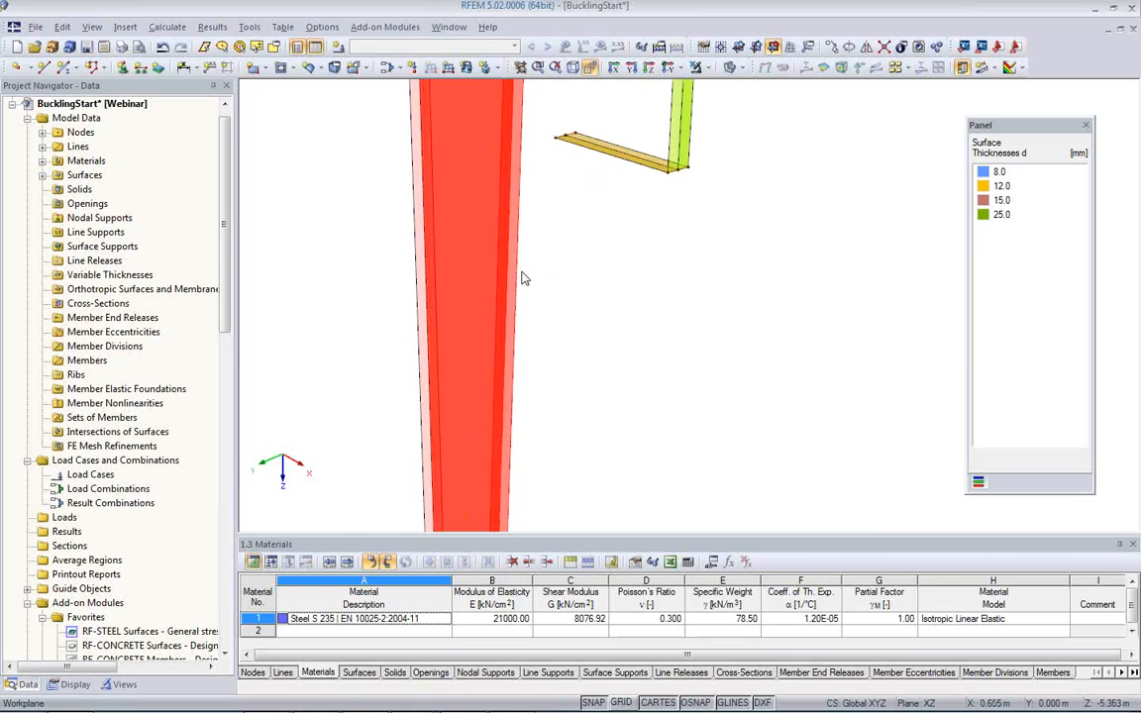
right_click(517, 287)
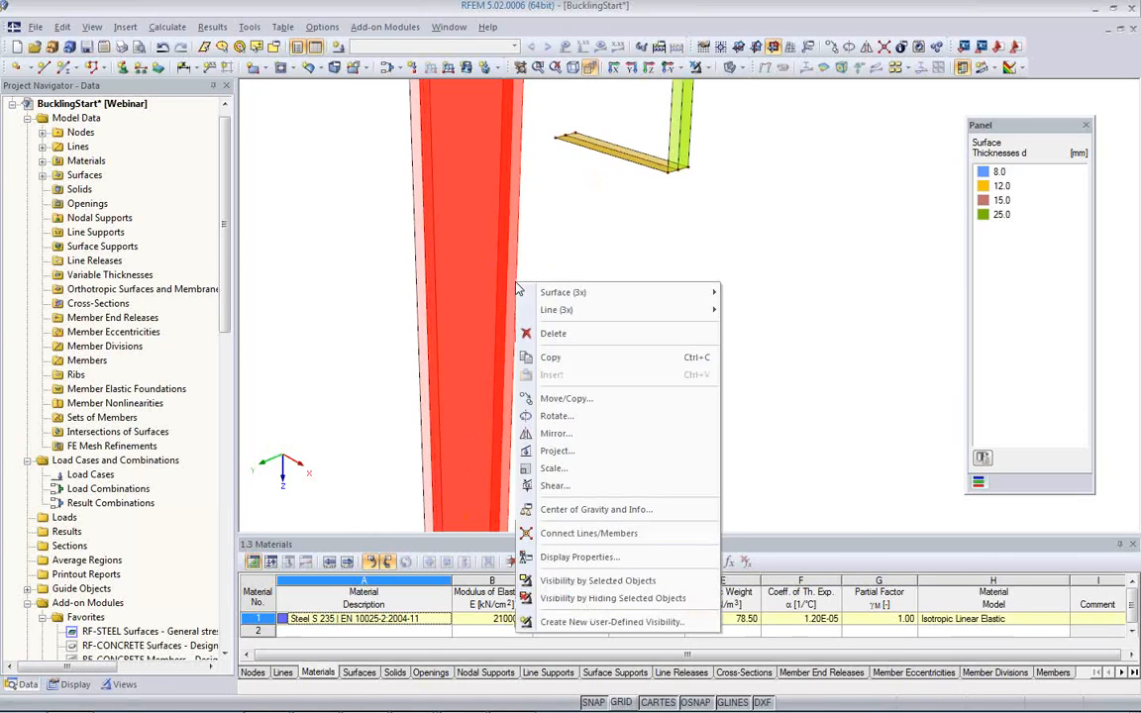
mouse_move(553, 314)
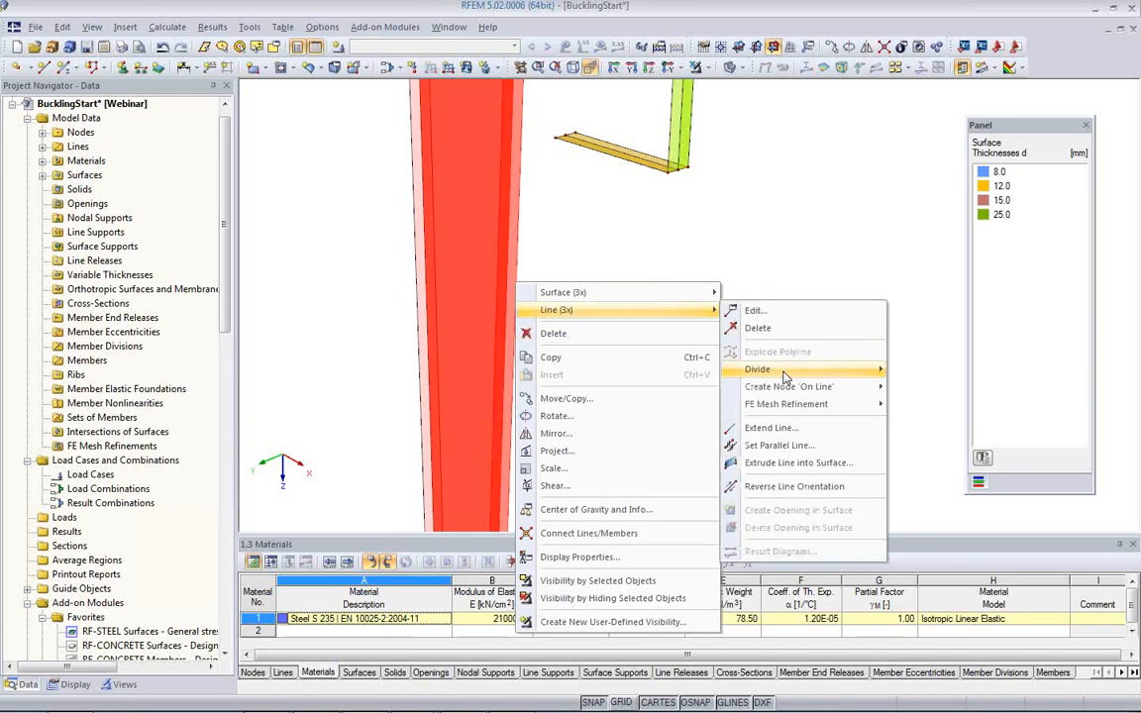
mouse_move(763, 369)
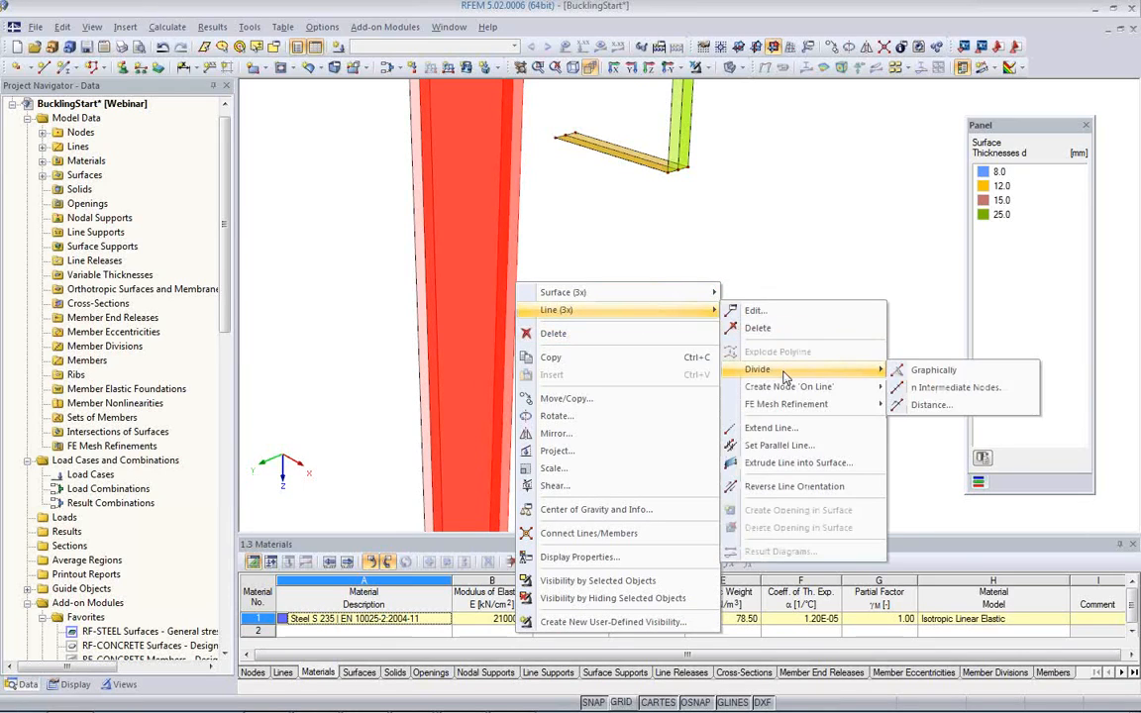
left_click(913, 407)
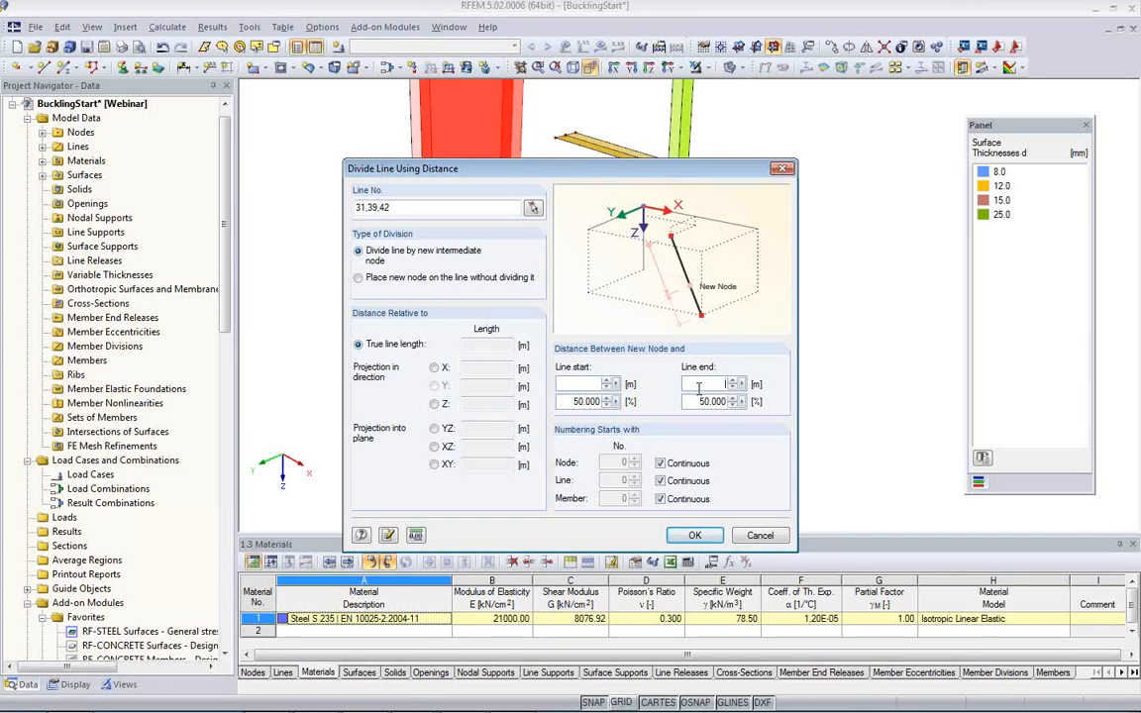
type("0.794")
left_click(709, 542)
left_click(637, 370)
Step: Move the three free-end nodes of the bracket's lower flange onto the new division nodes of the column flange
scroll(522, 182, "up", 3)
middle_click_drag(522, 181, 525, 274)
scroll(525, 265, "up", 2)
left_click_drag(568, 154, 620, 232)
mouse_move(603, 265)
middle_mouse_down("ctrl")
mouse_move(624, 295)
mouse_move(670, 295)
mouse_move(588, 257)
middle_mouse_up("ctrl")
scroll(595, 250, "up", 1)
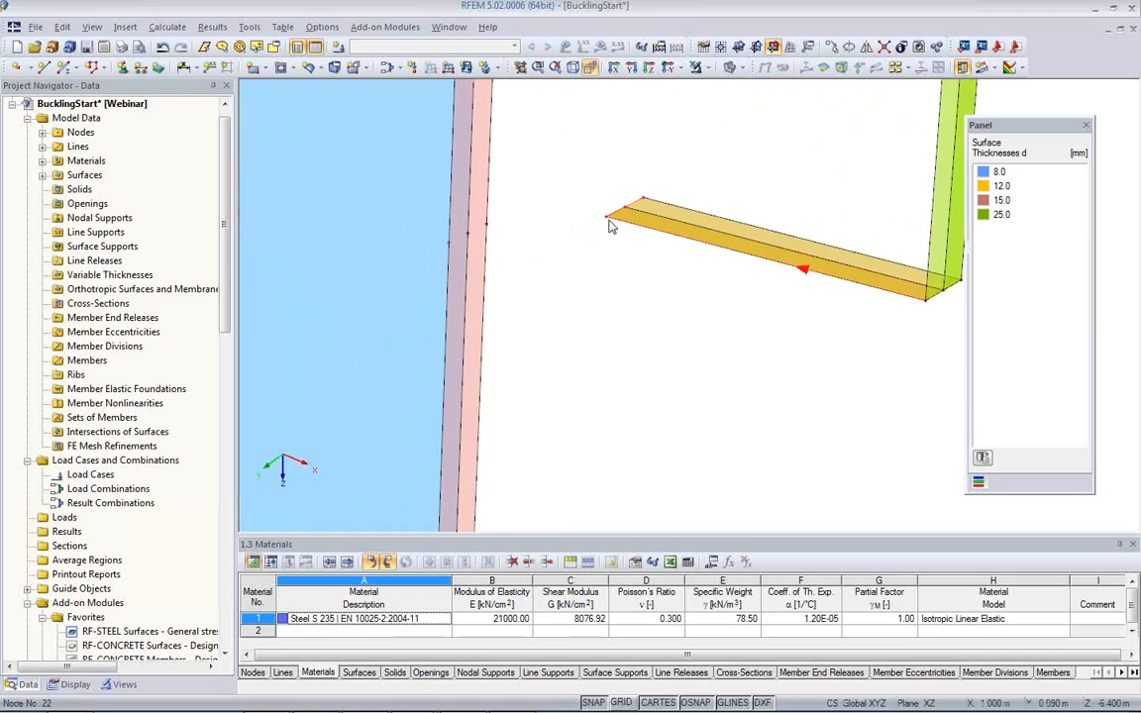
left_click_drag(609, 226, 457, 247)
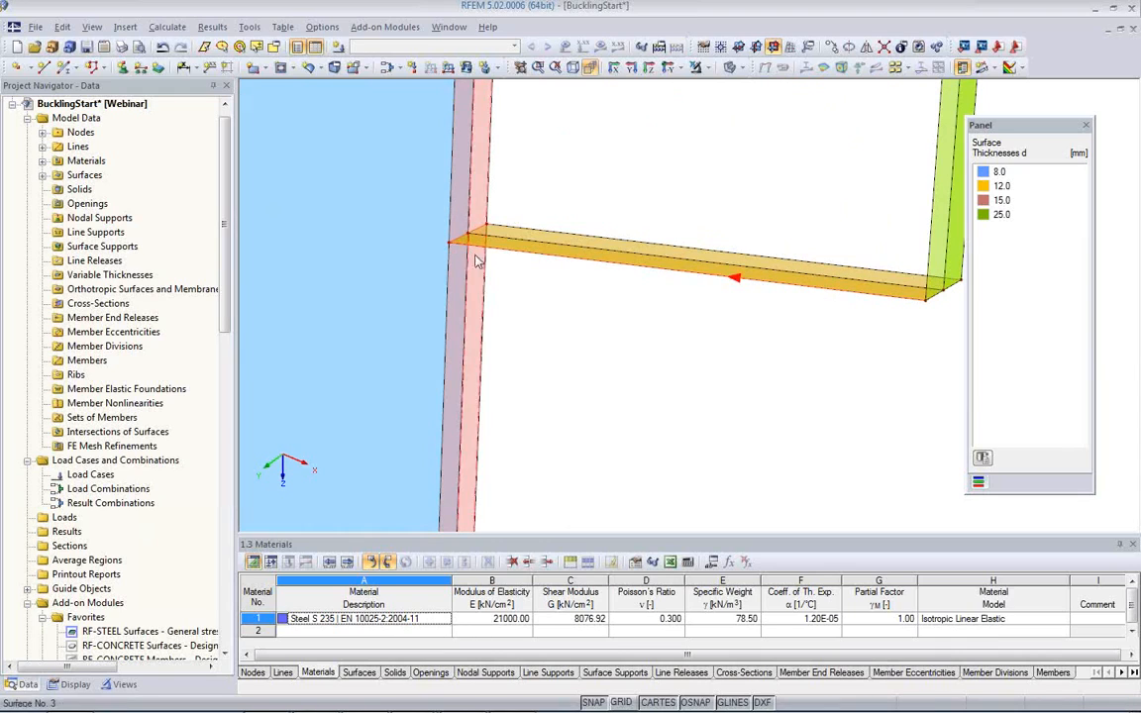
middle_click_drag(512, 316, 530, 342)
scroll(484, 345, "down", 5)
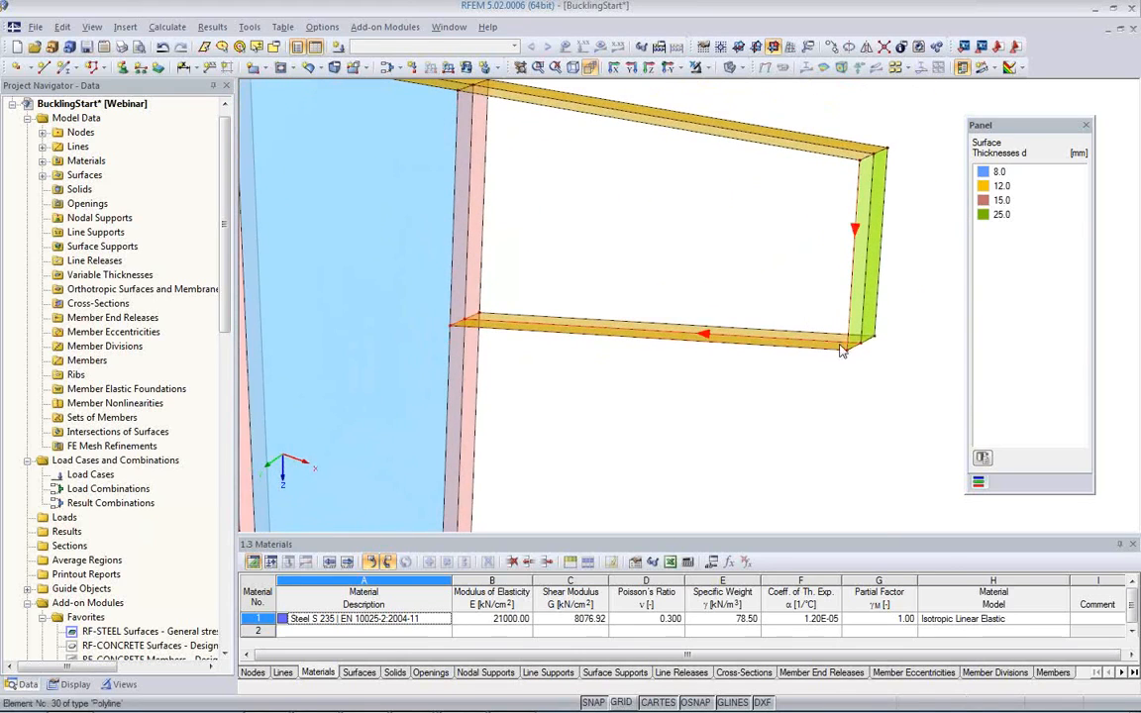
Step: Create the bracket's 8 mm web surface from the centre boundary lines of the column flange, top flange, end plate and lower flange
middle_click_drag(612, 245, 602, 311)
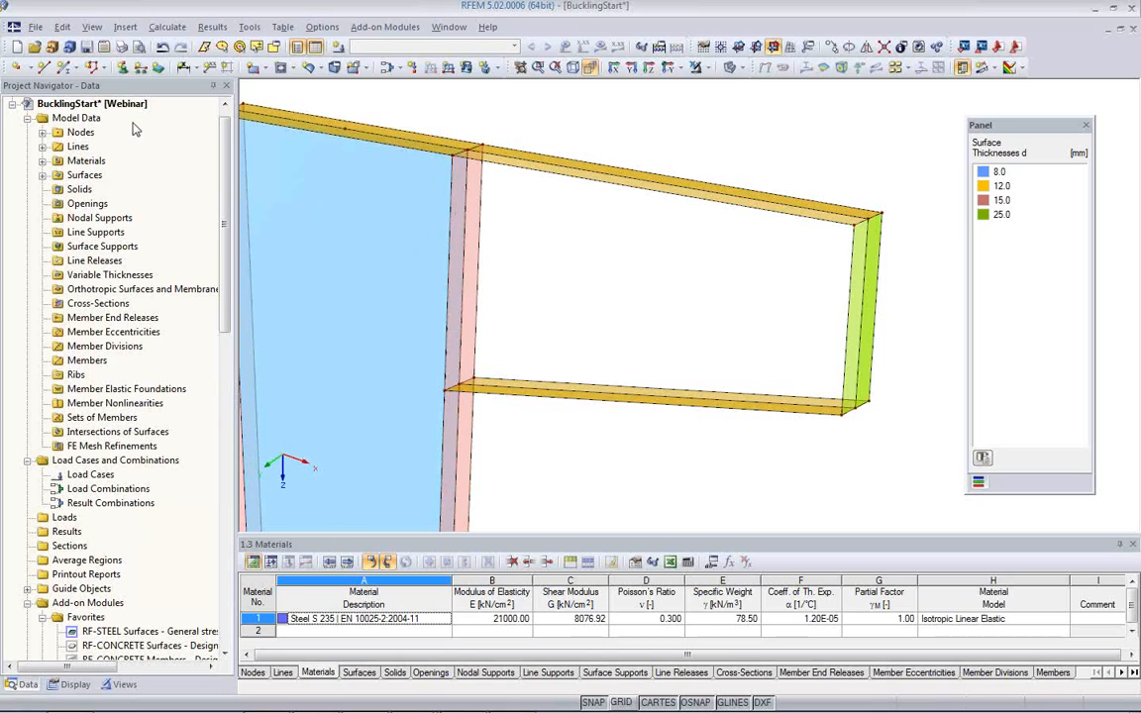
left_click(262, 69)
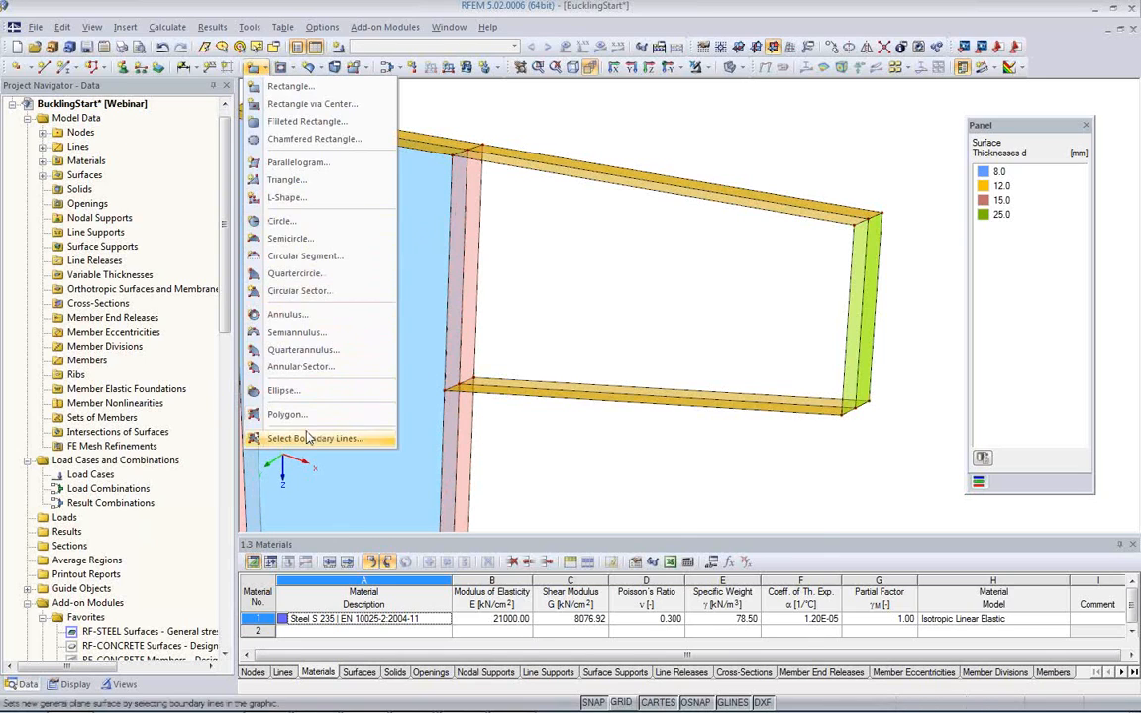
left_click(281, 395)
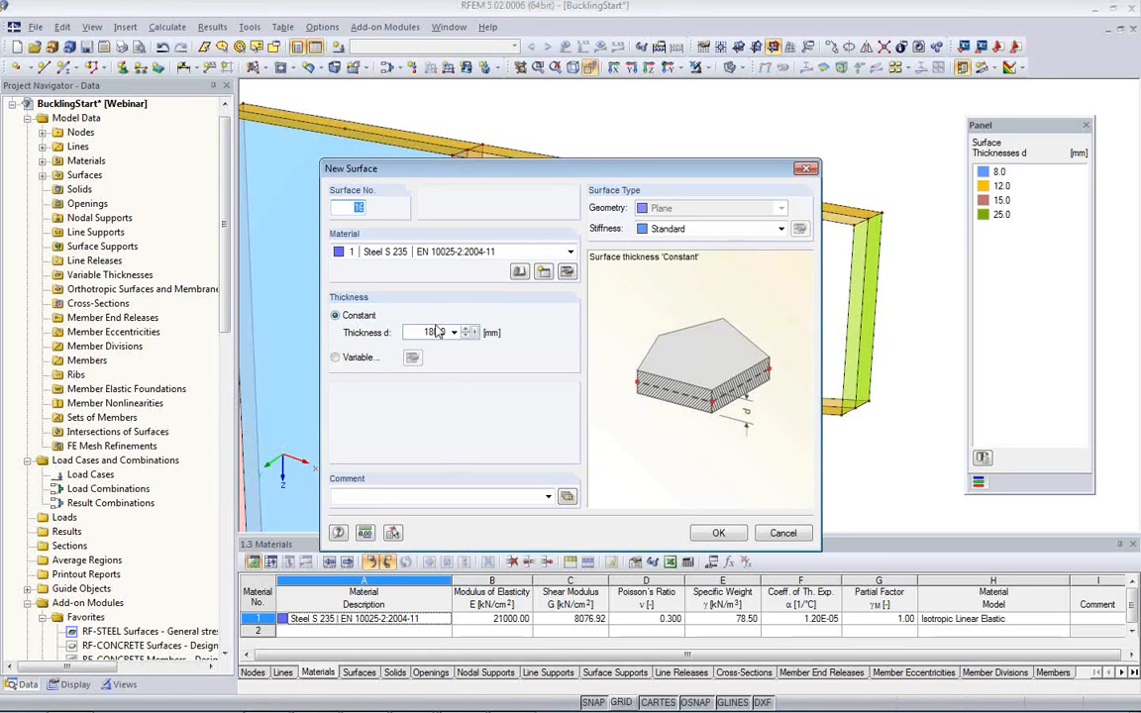
left_click(420, 335)
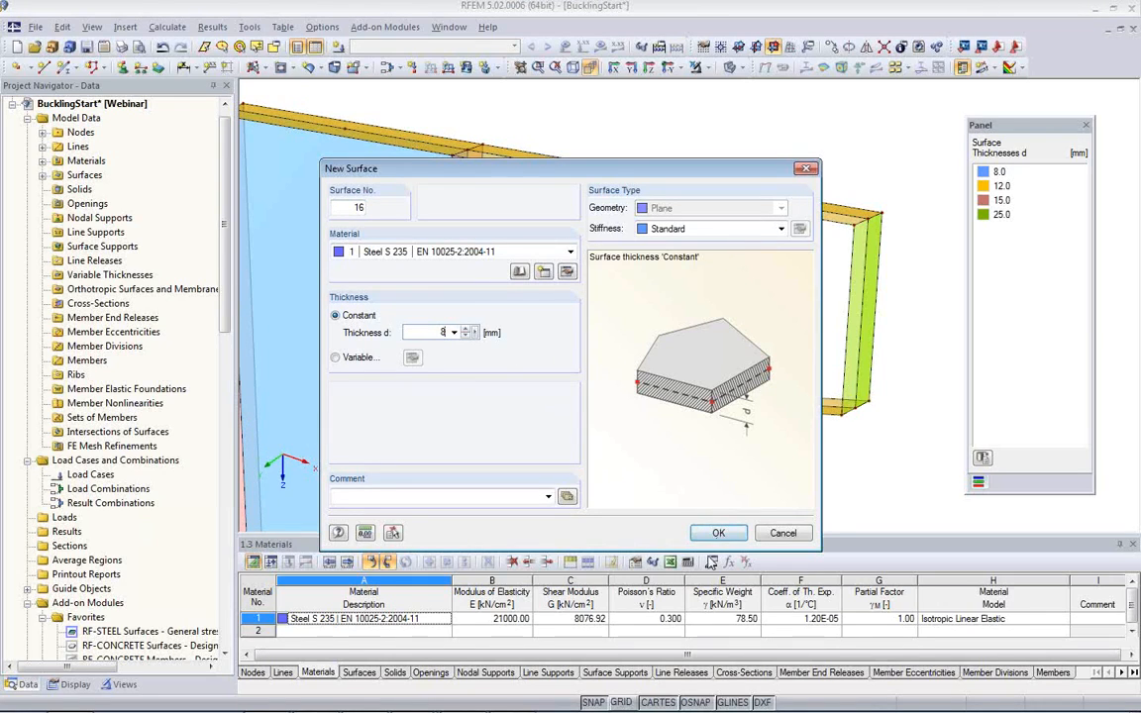
left_click(710, 536)
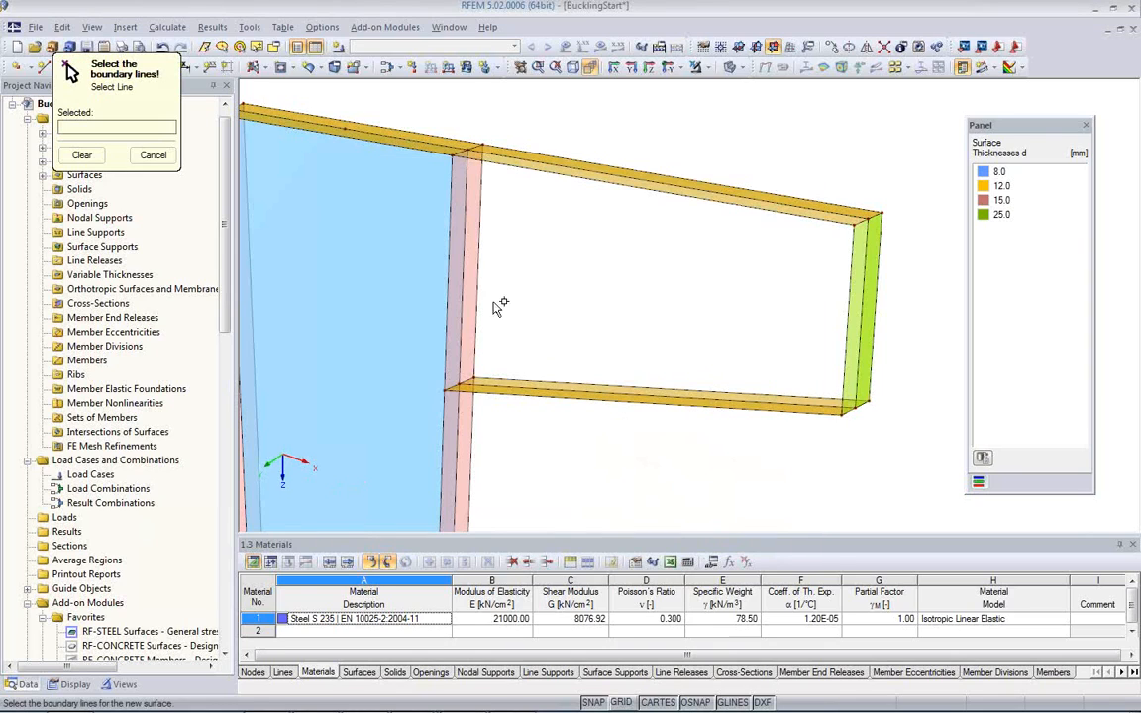
left_click(519, 161)
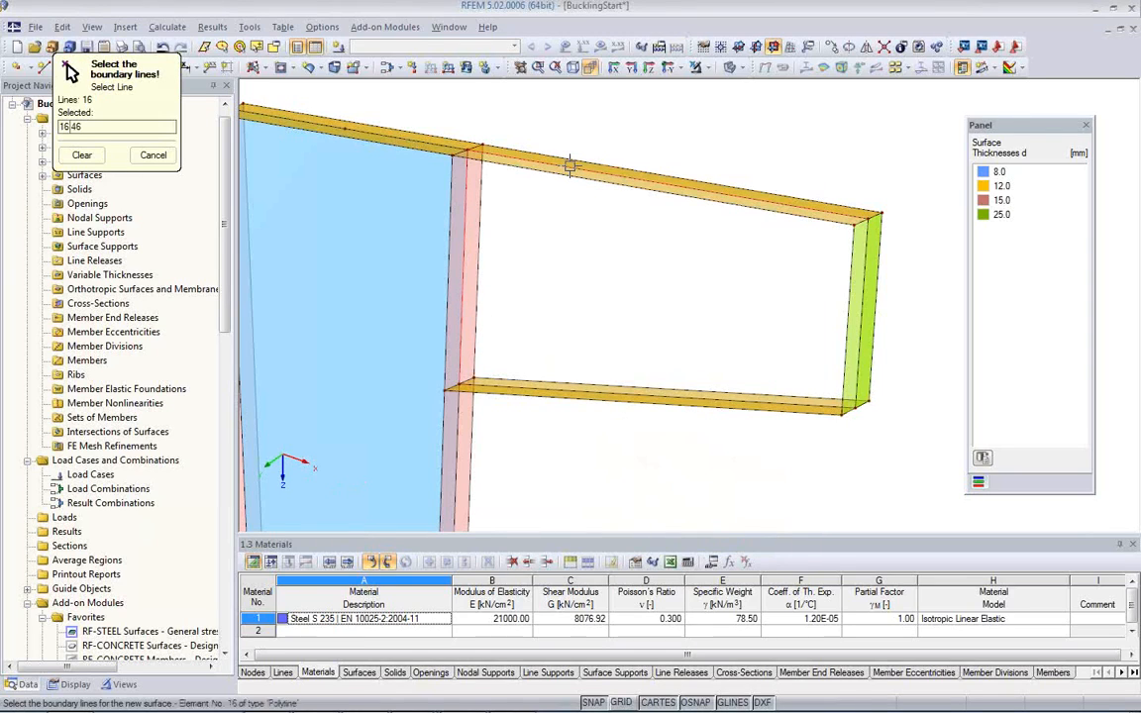
left_click(860, 322)
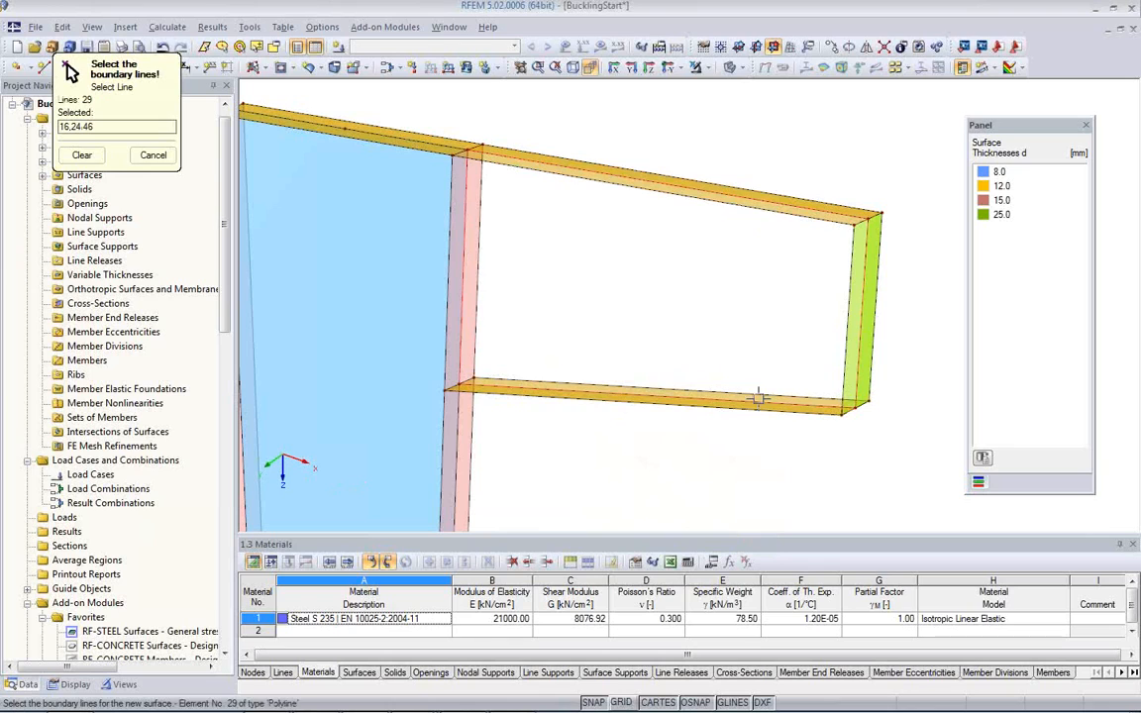
left_click(727, 394)
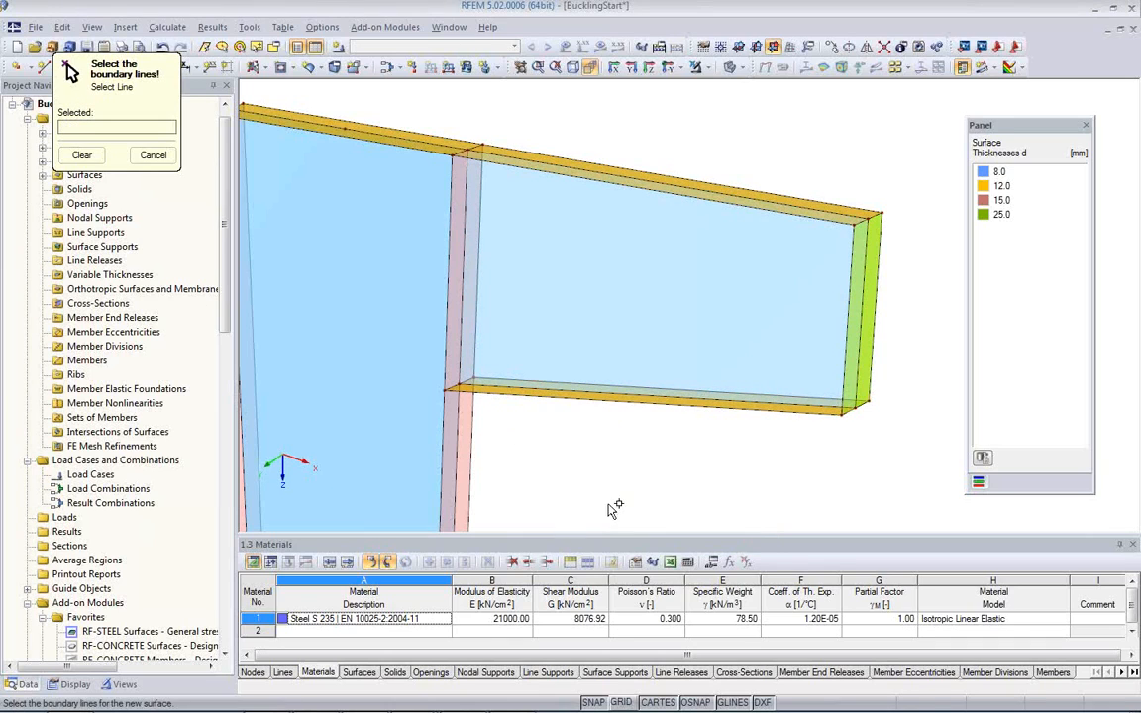
key("Escape")
Step: Review the list of surfaces and display the local x, y, z axis systems on all surfaces
middle_click_drag(615, 467, 548, 392)
scroll(618, 389, "down", 2)
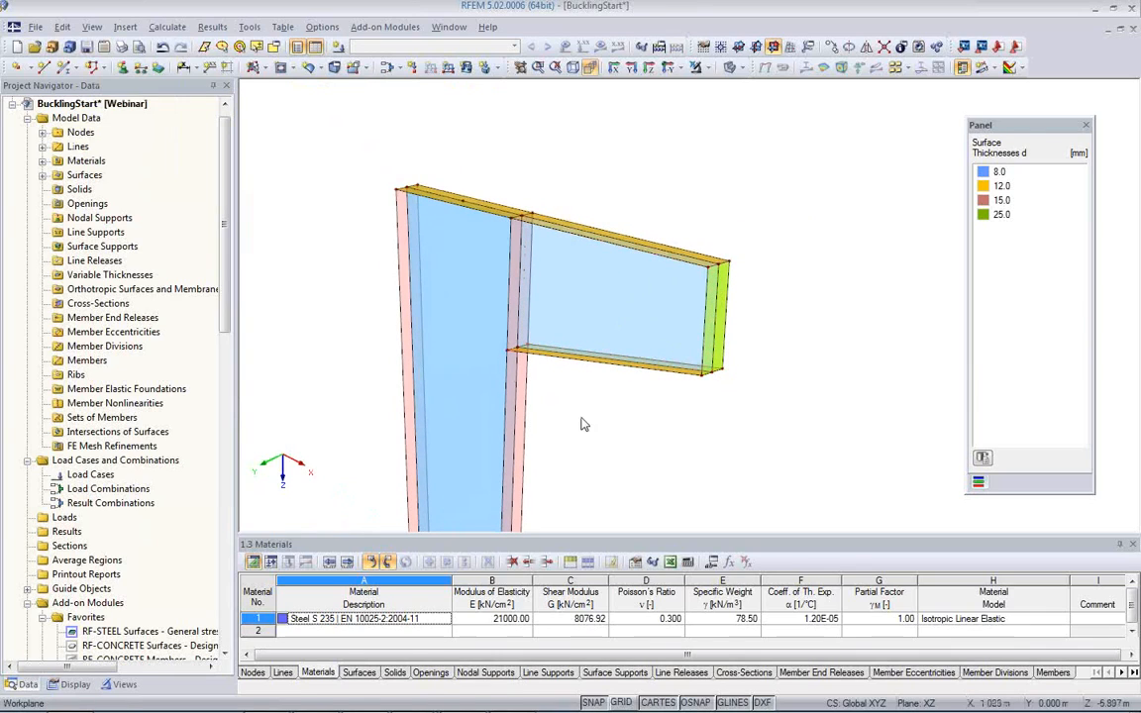
middle_click_drag(584, 353, 551, 433, "ctrl")
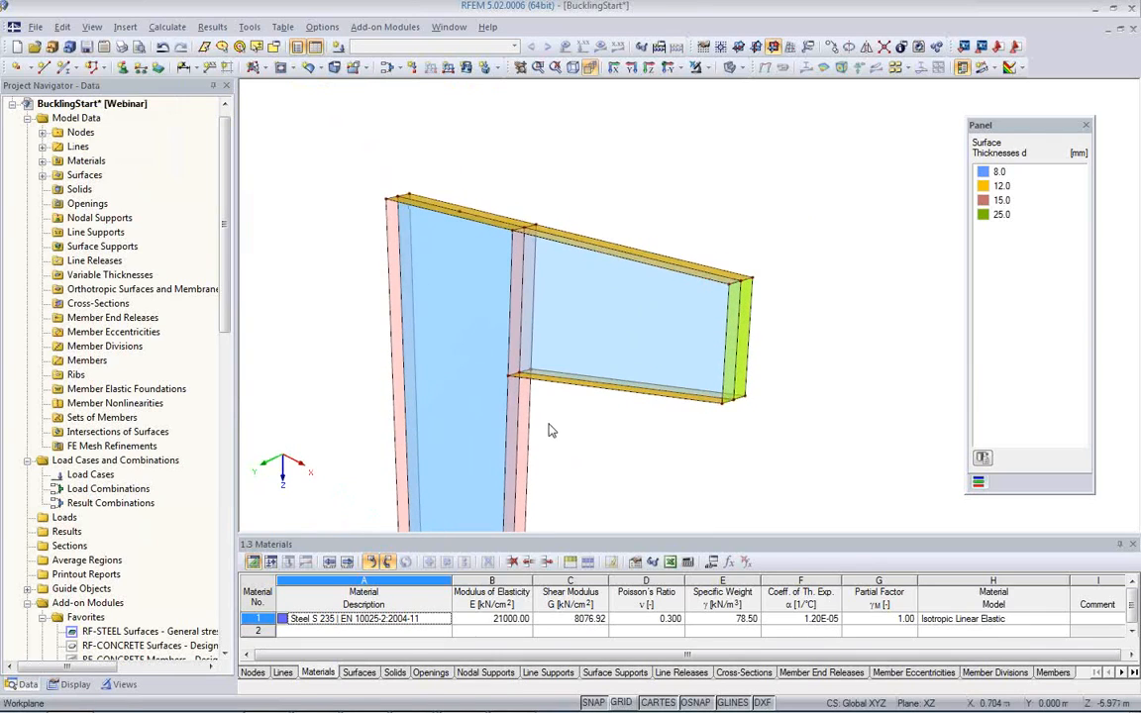
left_click(41, 174)
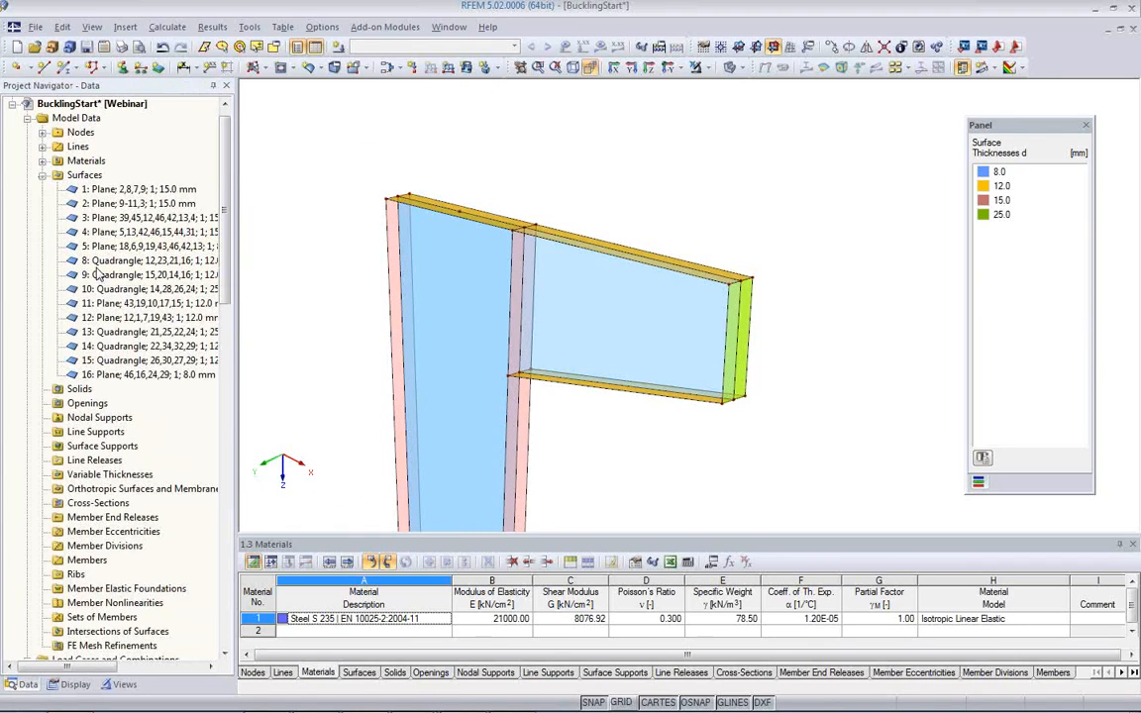
left_click(42, 174)
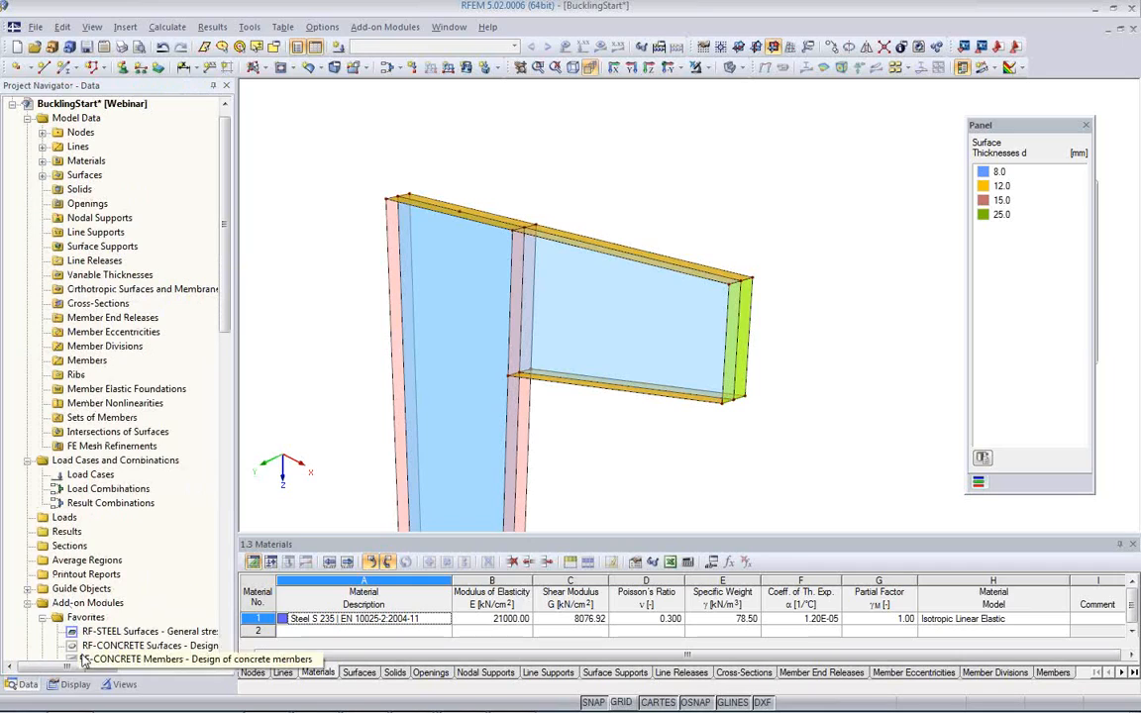
left_click(72, 684)
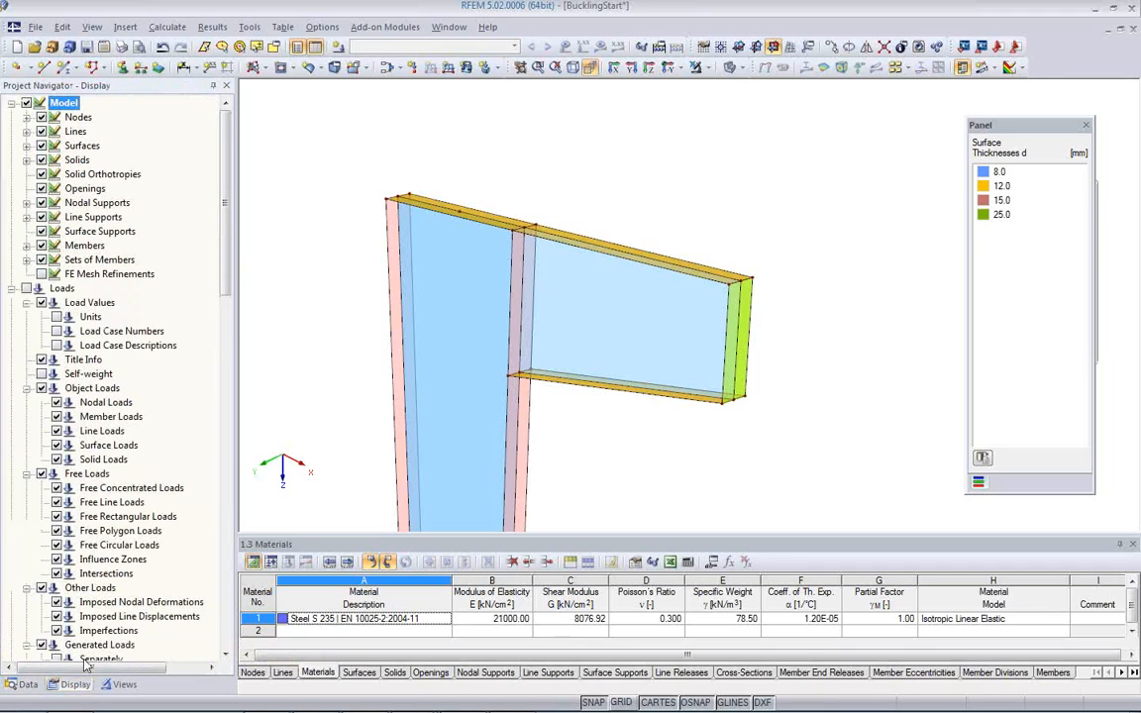
left_click(27, 147)
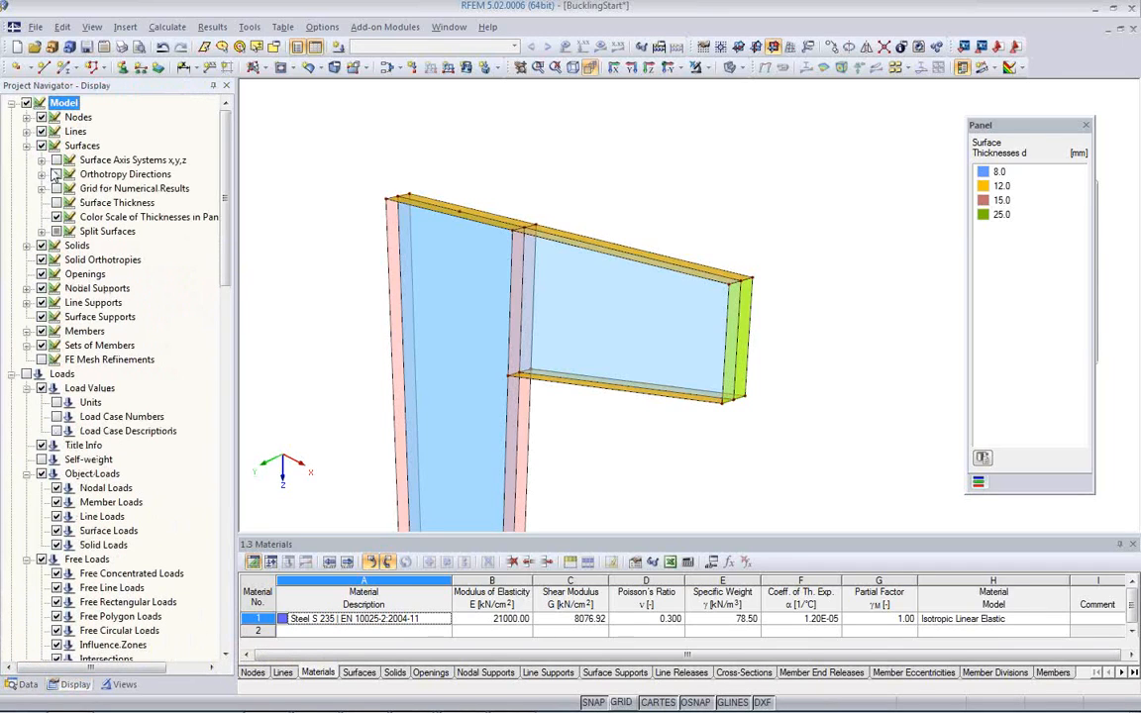
left_click(56, 161)
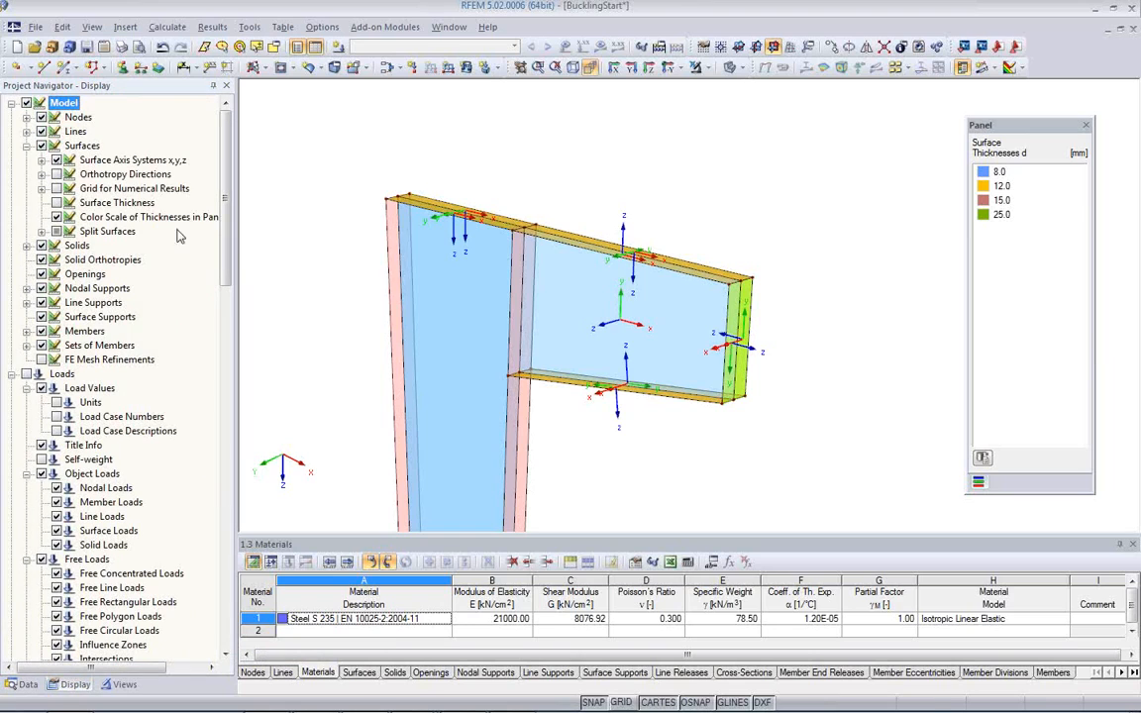
Step: Reverse the local axis system of the front half of the bracket's top flange, surface 9
middle_click_drag(580, 291, 618, 327, "ctrl")
scroll(619, 327, "up", 2)
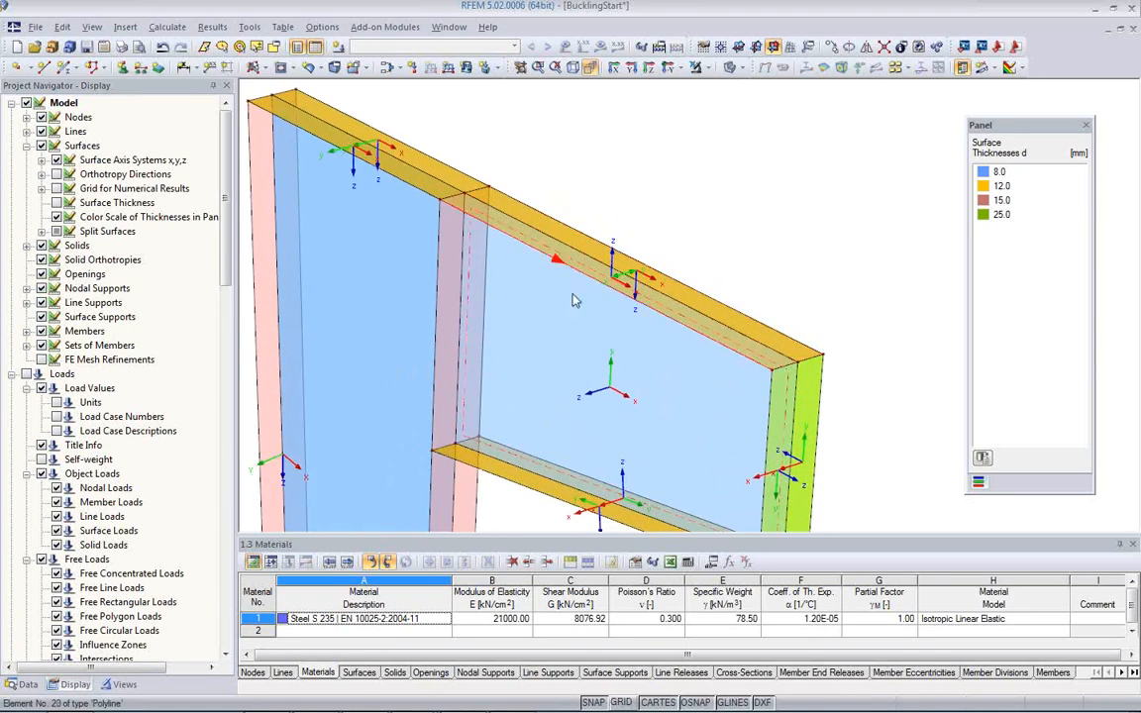
middle_click_drag(617, 347, 639, 299)
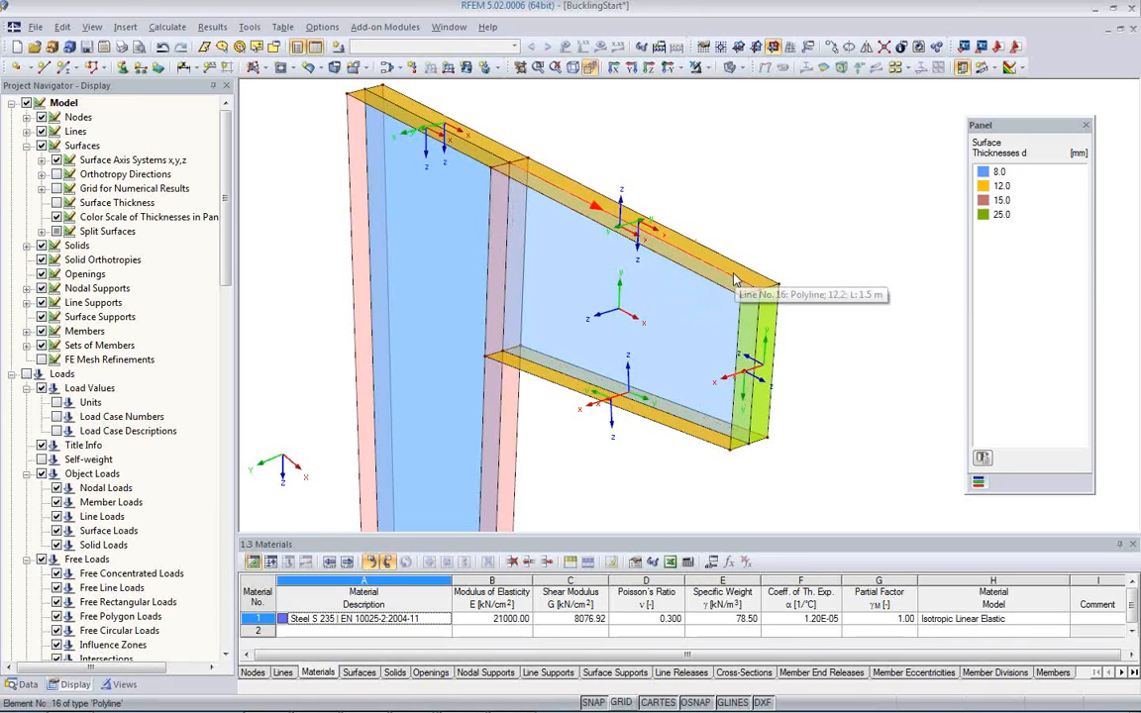
scroll(650, 254, "up", 5)
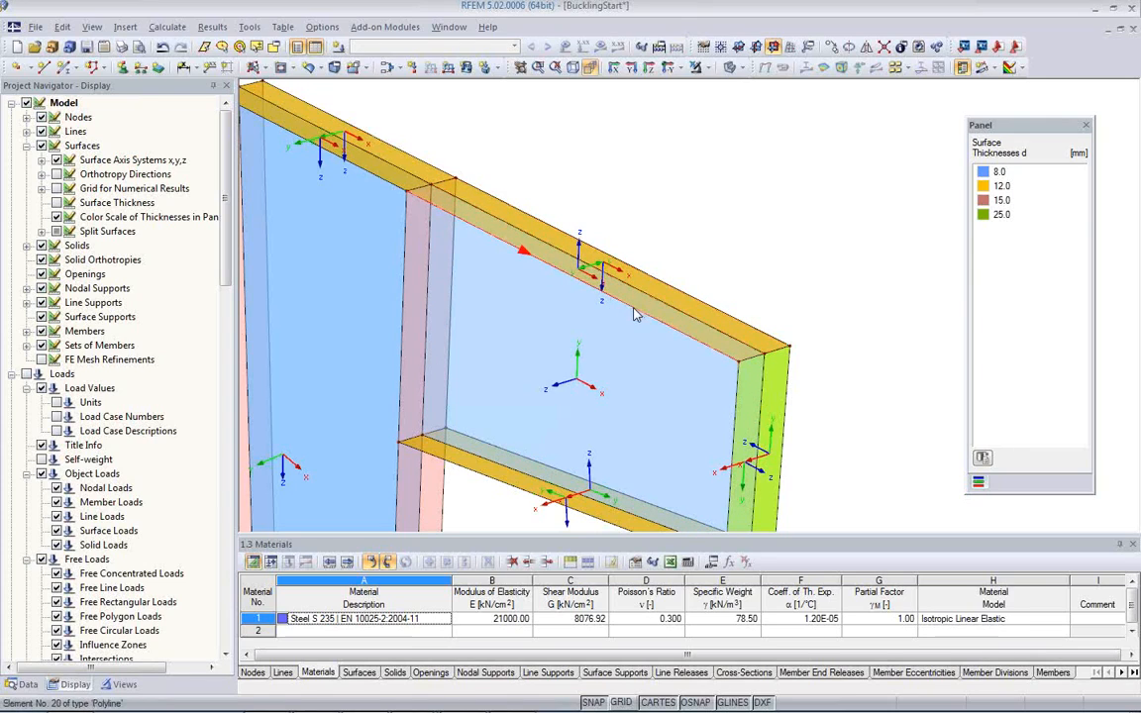
left_click(585, 282)
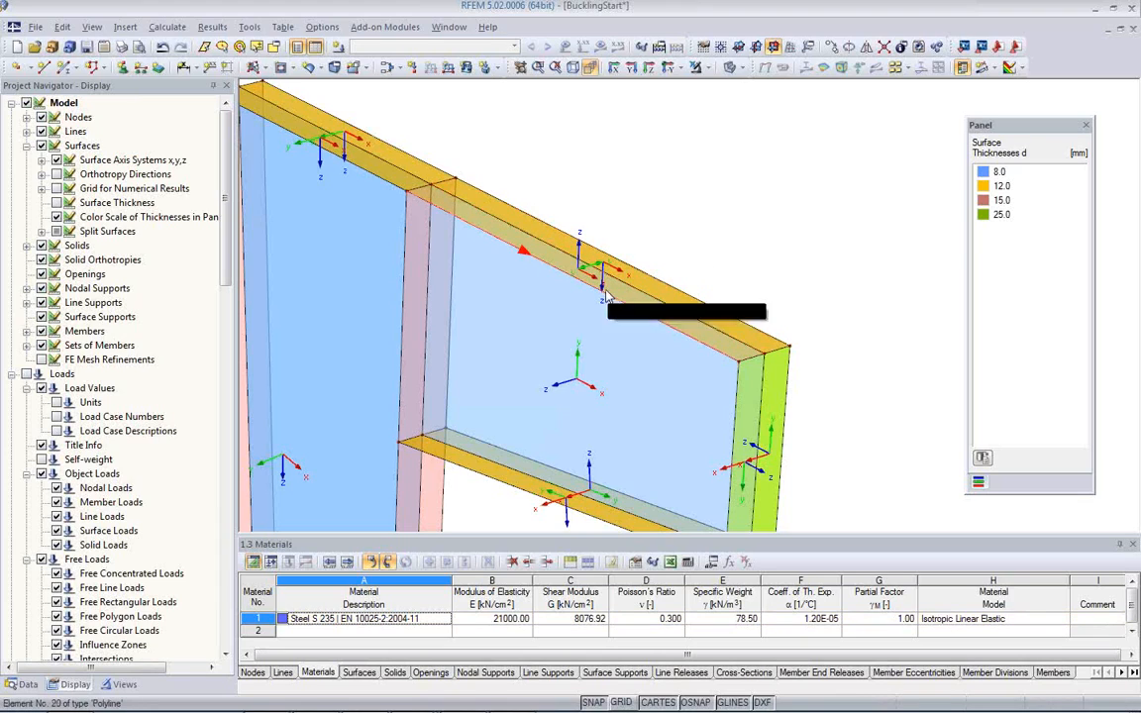
right_click(554, 263)
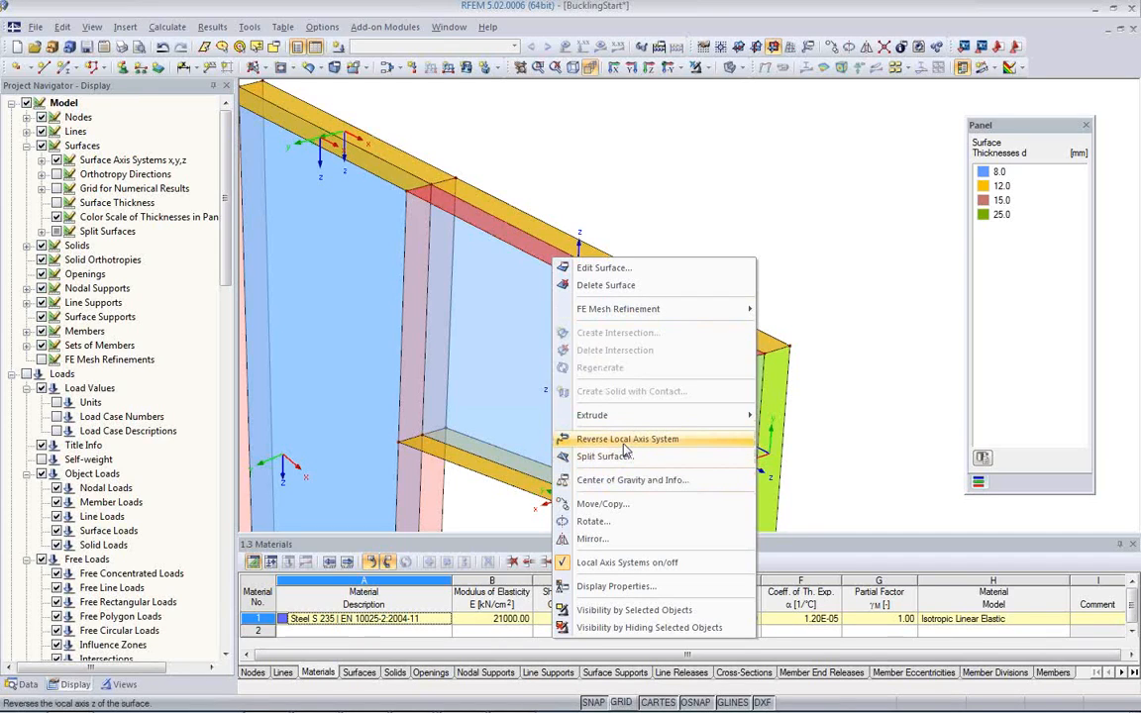
left_click(624, 443)
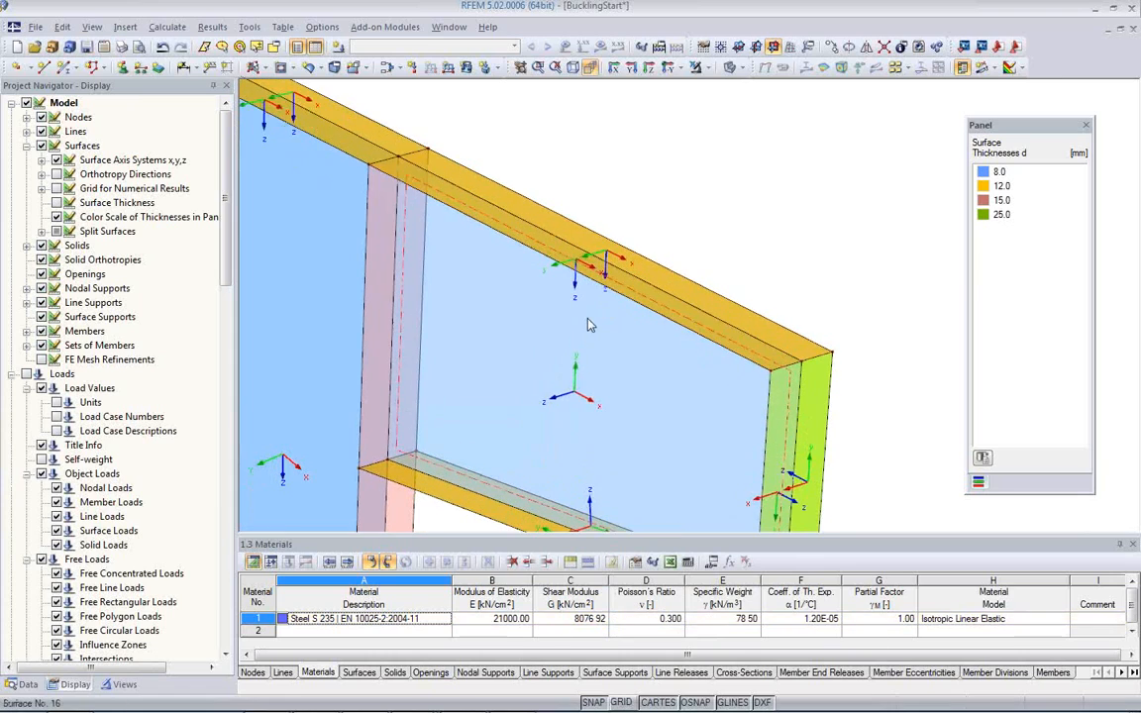
Step: Reverse the local axis system of the rear half of the 25 mm end plate, surface 13
middle_click_drag(588, 325, 540, 281)
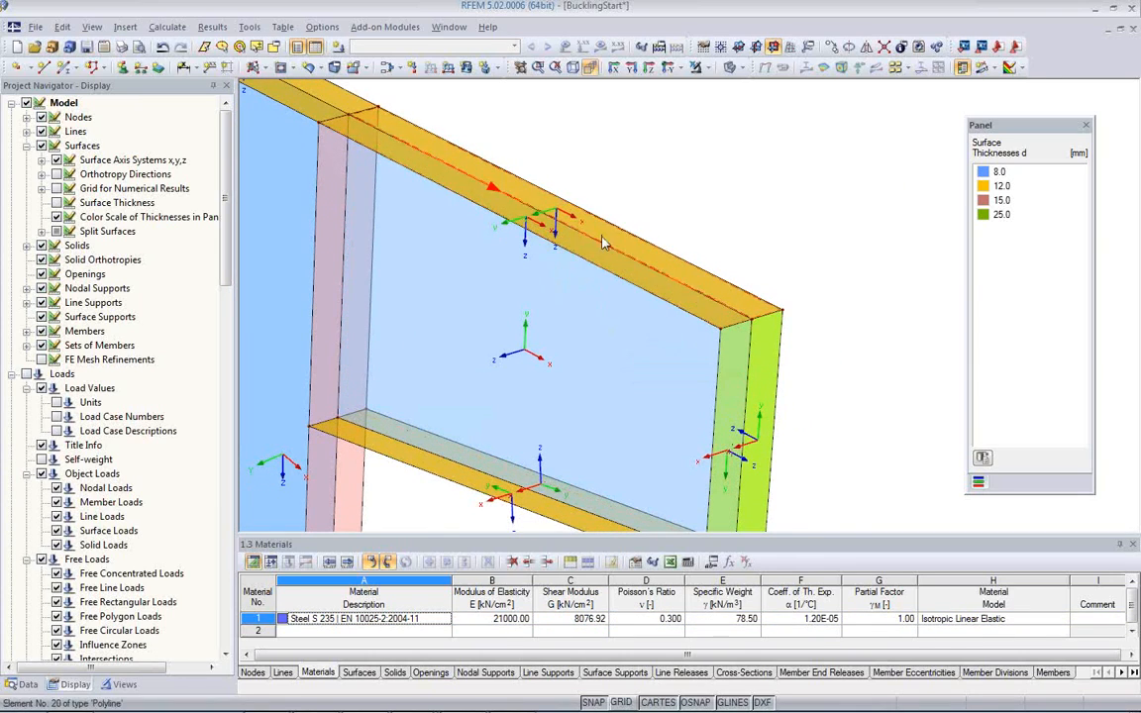
mouse_move(580, 331)
middle_mouse_down()
mouse_move(637, 275)
mouse_move(589, 349)
middle_mouse_up()
middle_click_drag(687, 423, 720, 422)
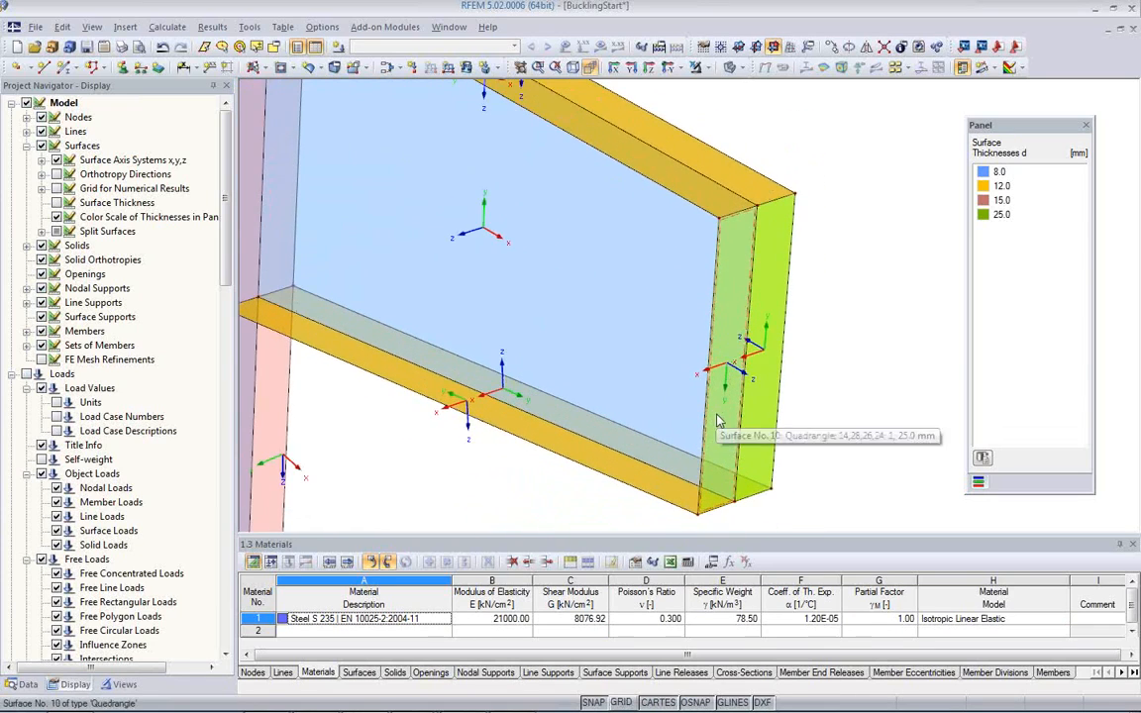
left_click(769, 320)
right_click(769, 320)
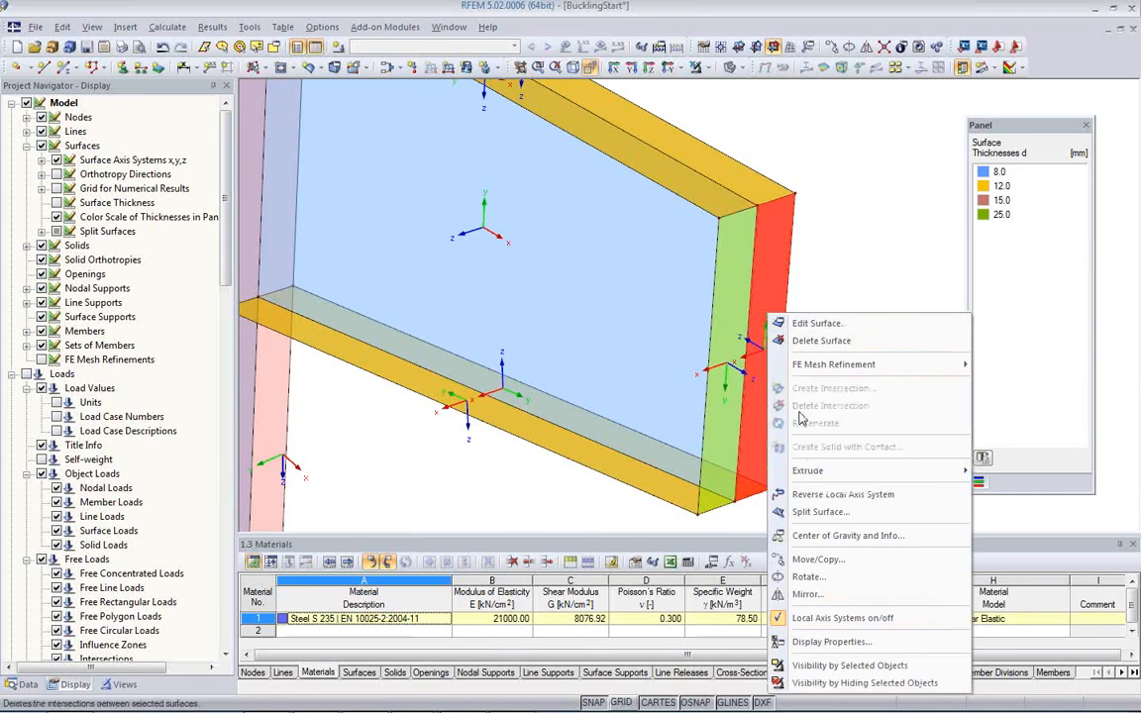
left_click(821, 500)
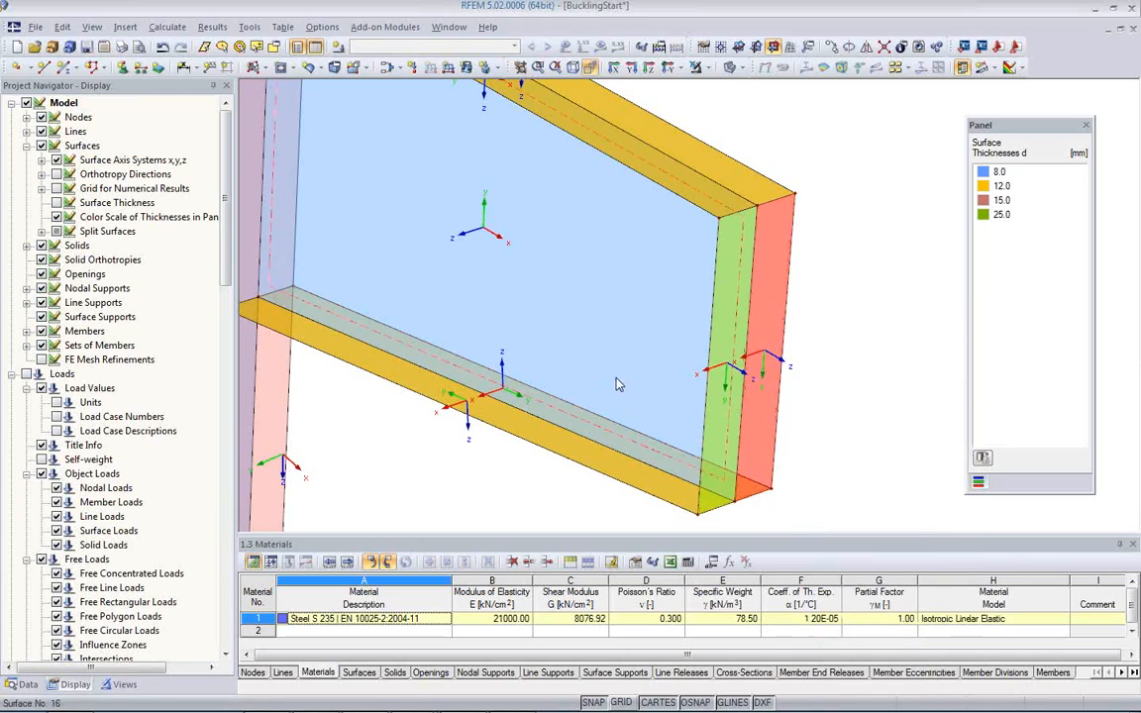
Step: Reverse the local axis system of the rear half of the bracket's lower flange, surface 14
middle_click_drag(532, 457, 584, 390)
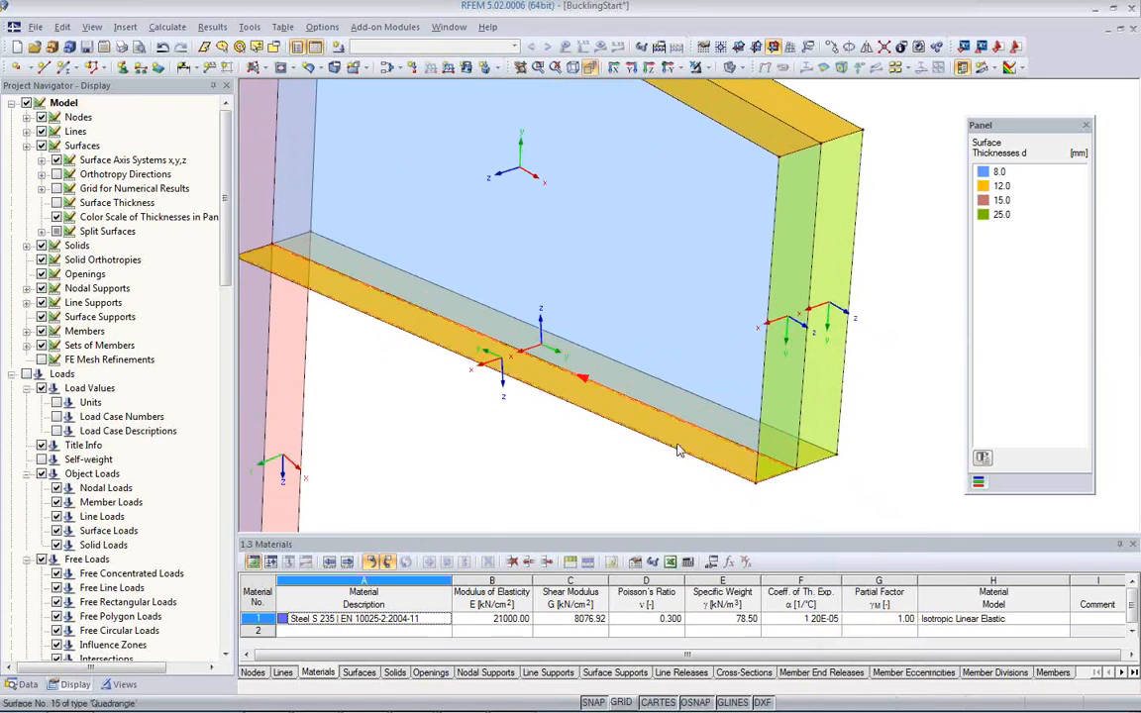
middle_click_drag(741, 476, 579, 385, "ctrl")
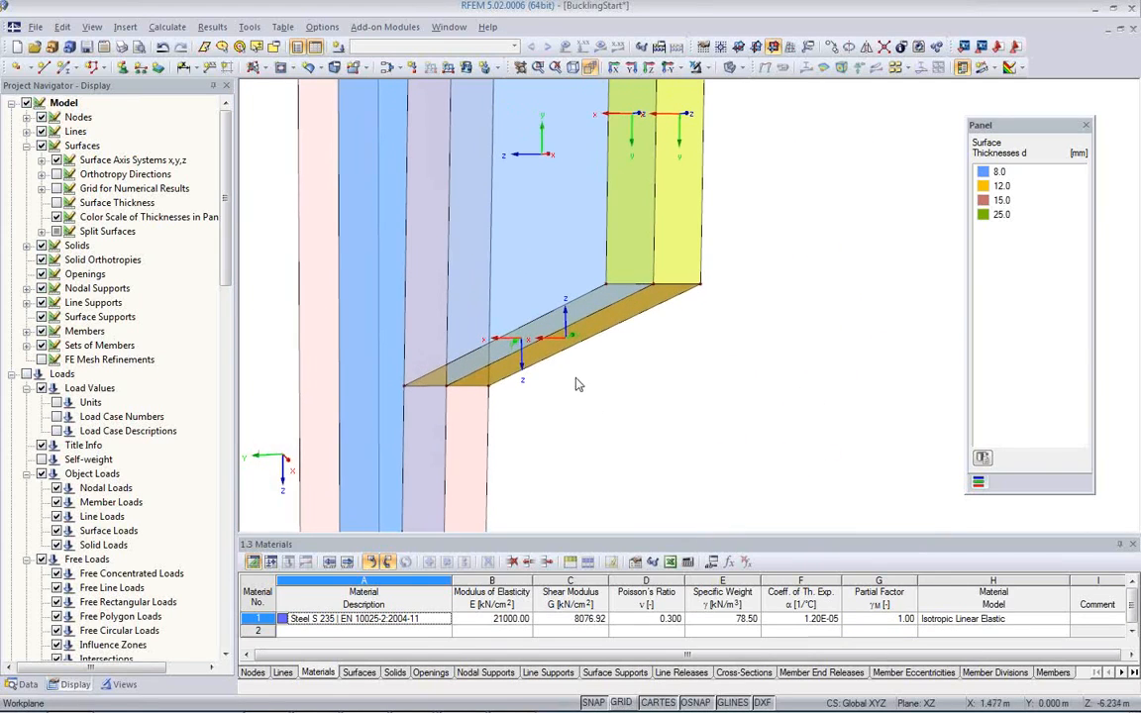
left_click(596, 331)
right_click(596, 332)
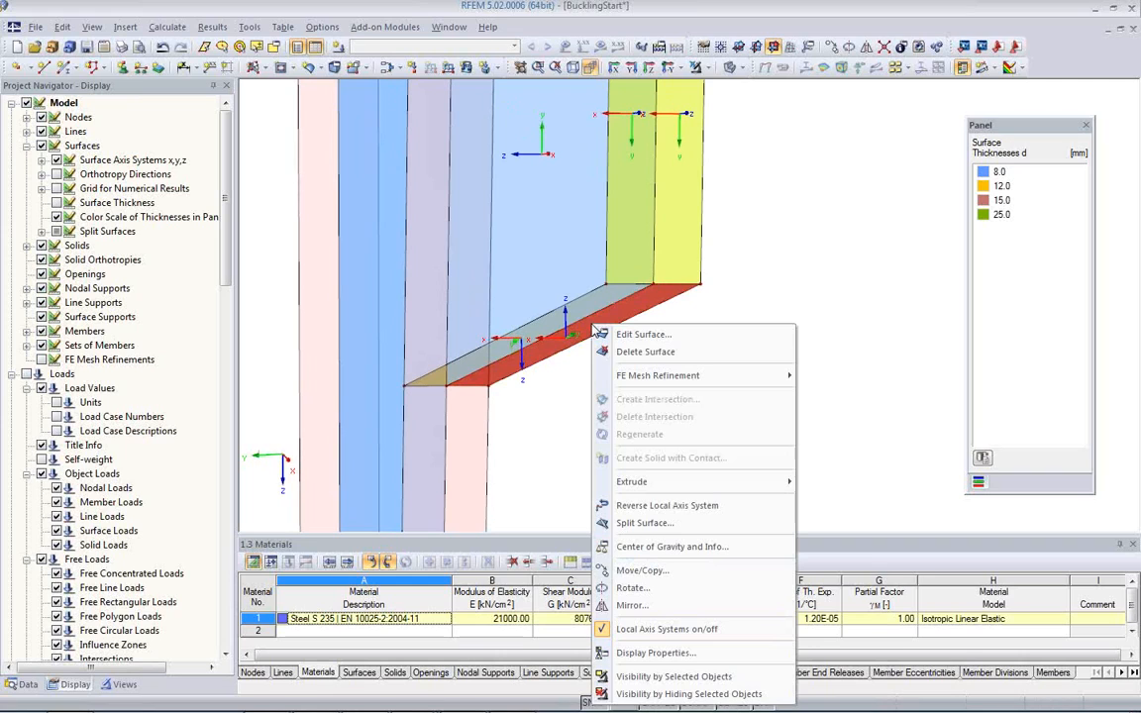
left_click(643, 513)
middle_click_drag(538, 375, 571, 368, "ctrl")
scroll(559, 402, "down", 5)
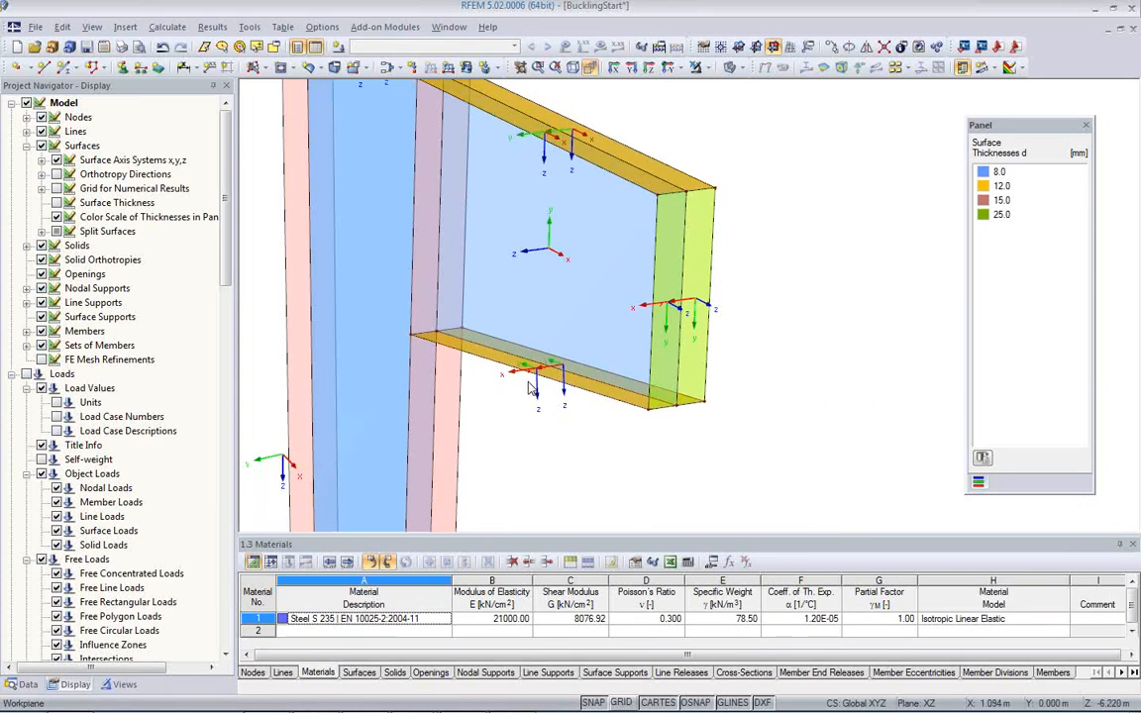
Step: Align the input x-axis of the lower flange's front half, surface 15, parallel to line 29 and reverse that line's orientation
scroll(532, 385, "up", 2)
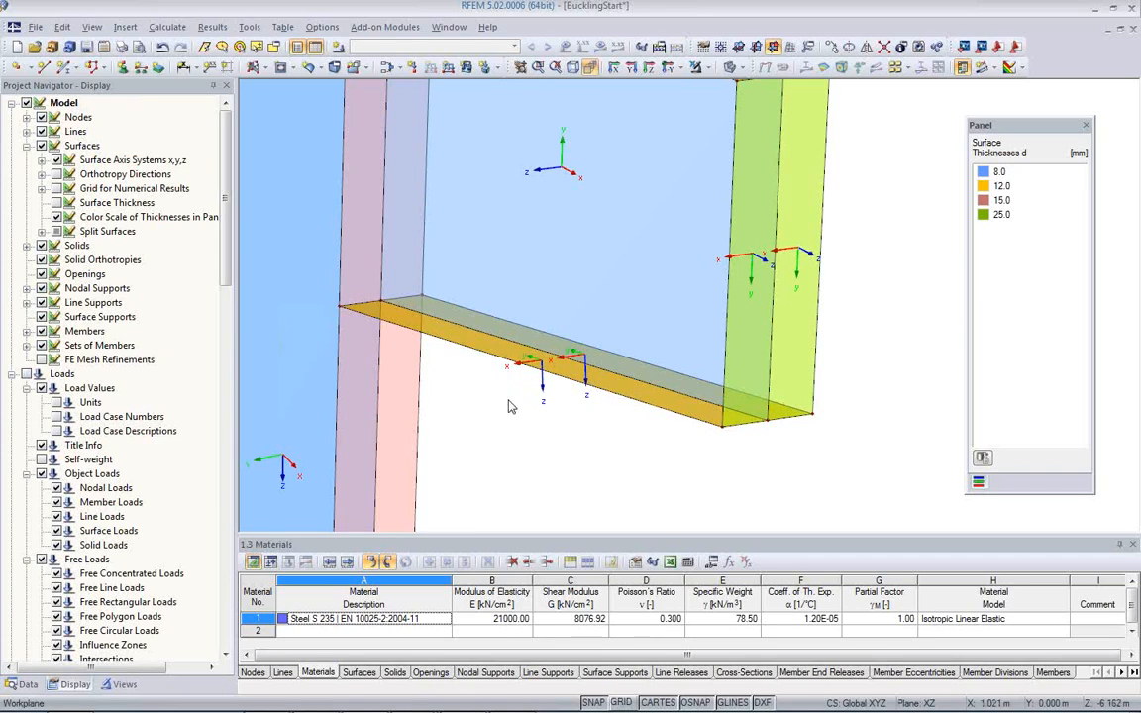
scroll(461, 375, "down", 3)
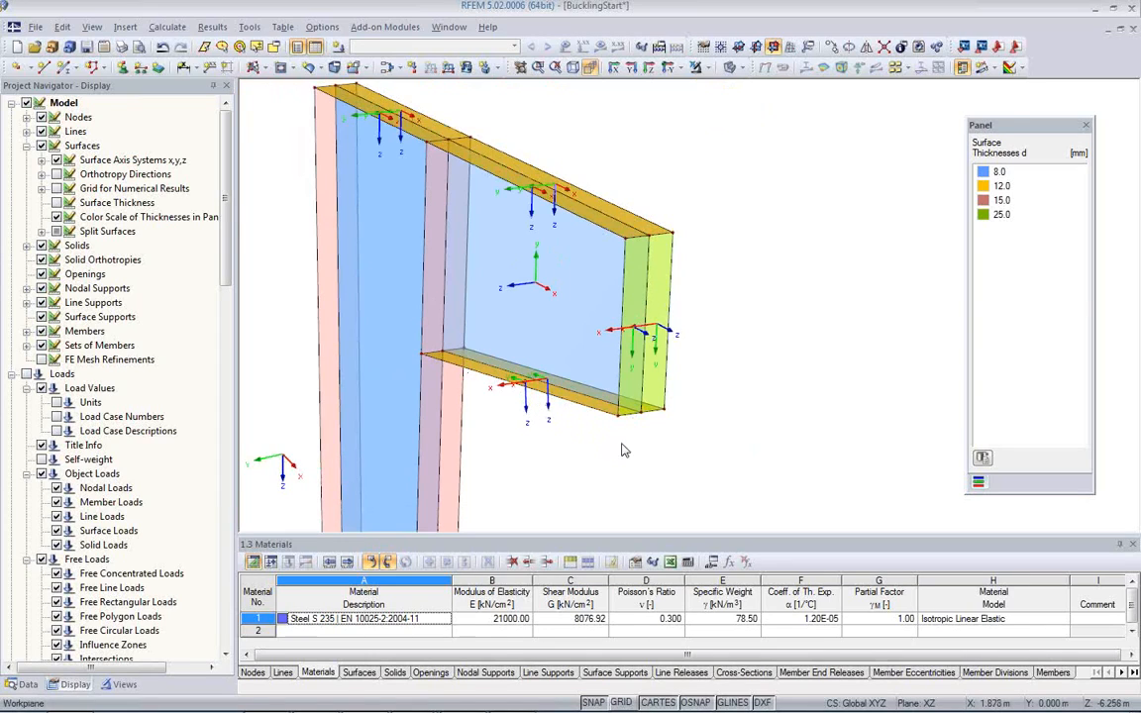
scroll(551, 436, "up", 2)
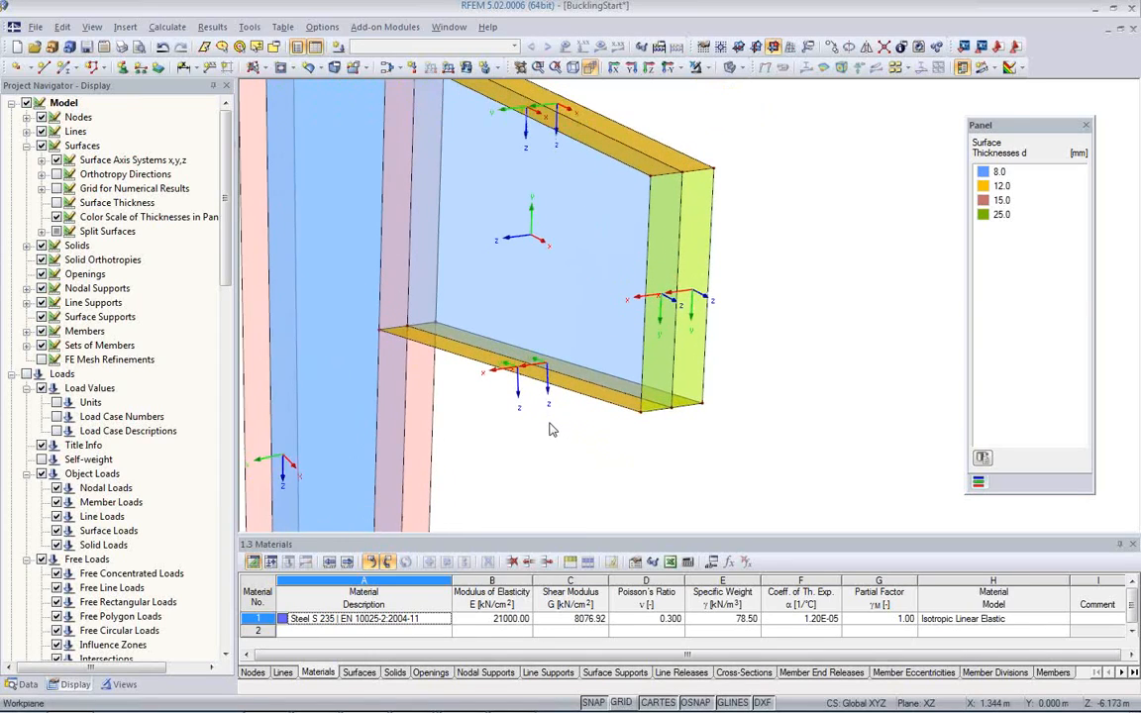
scroll(585, 443, "up", 2)
scroll(589, 455, "up", 1)
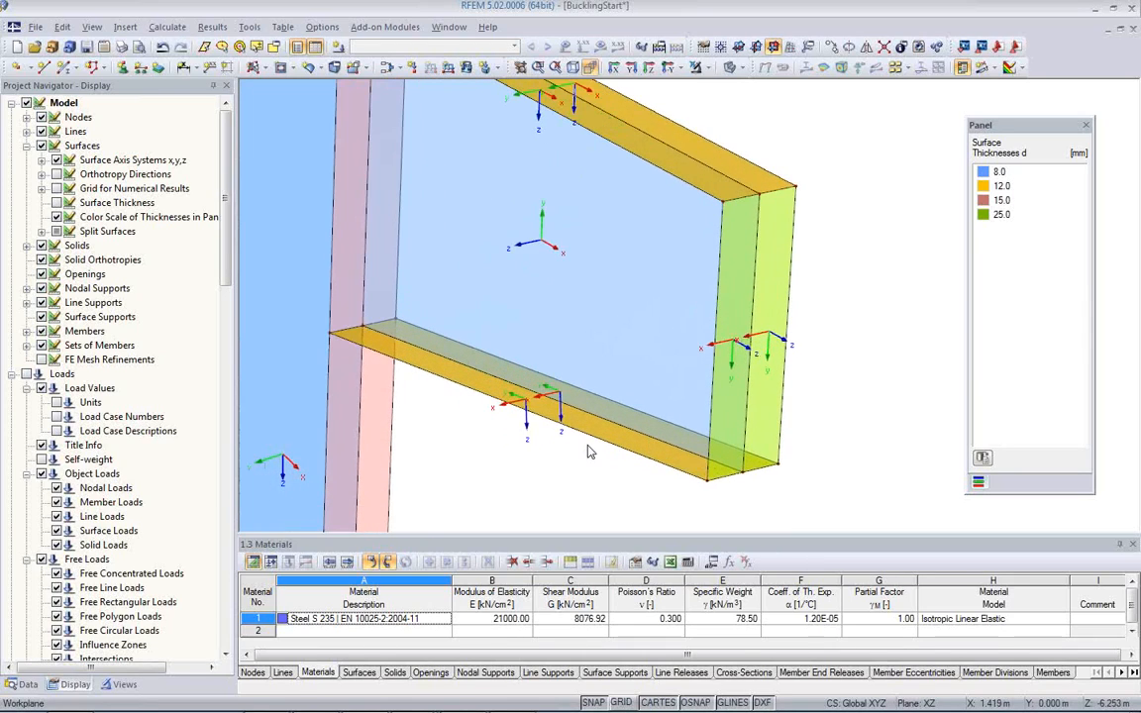
scroll(600, 431, "up", 2)
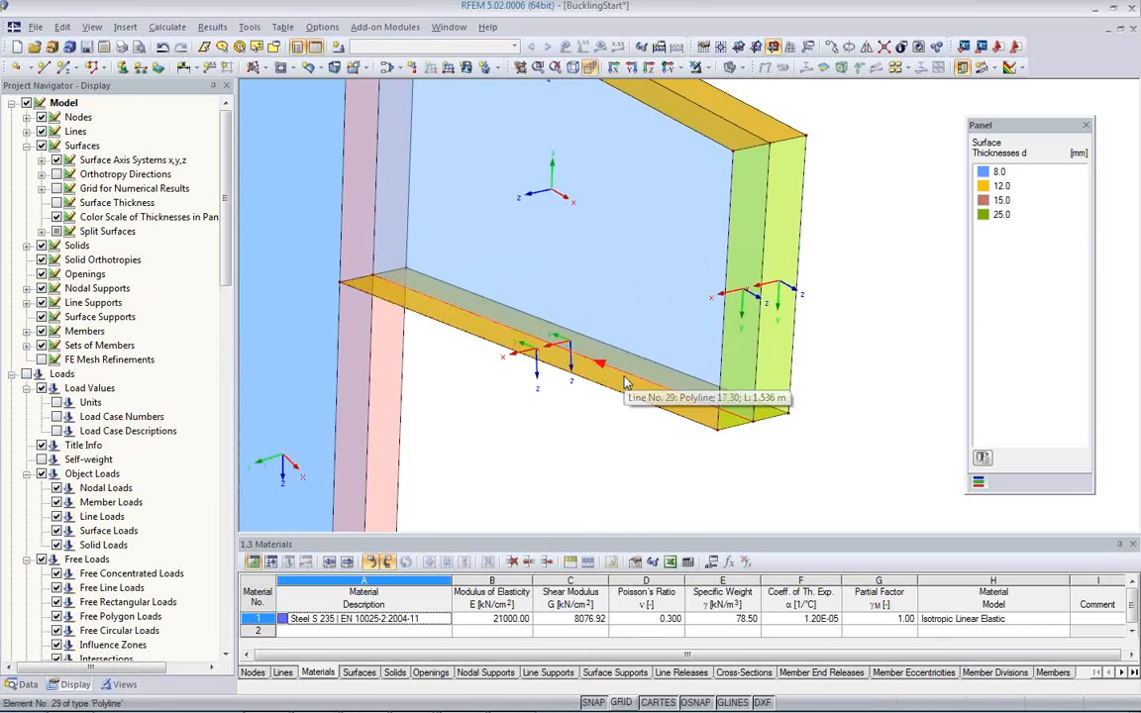
double_click(622, 393)
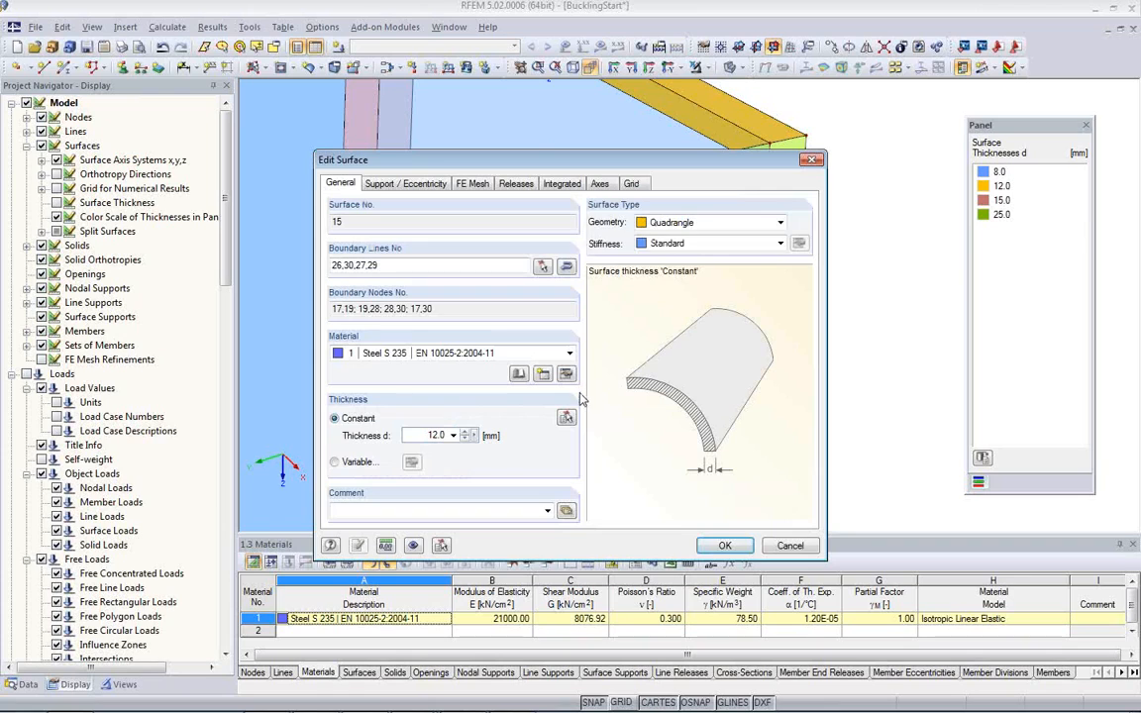
left_click(601, 185)
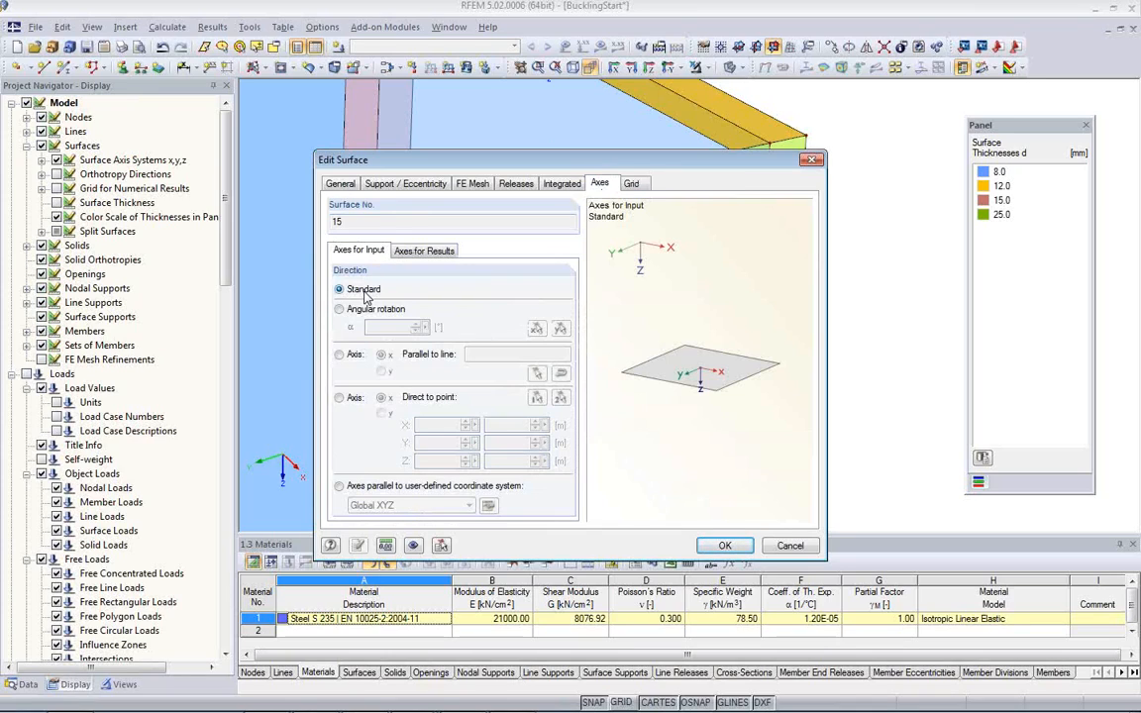
left_click(340, 356)
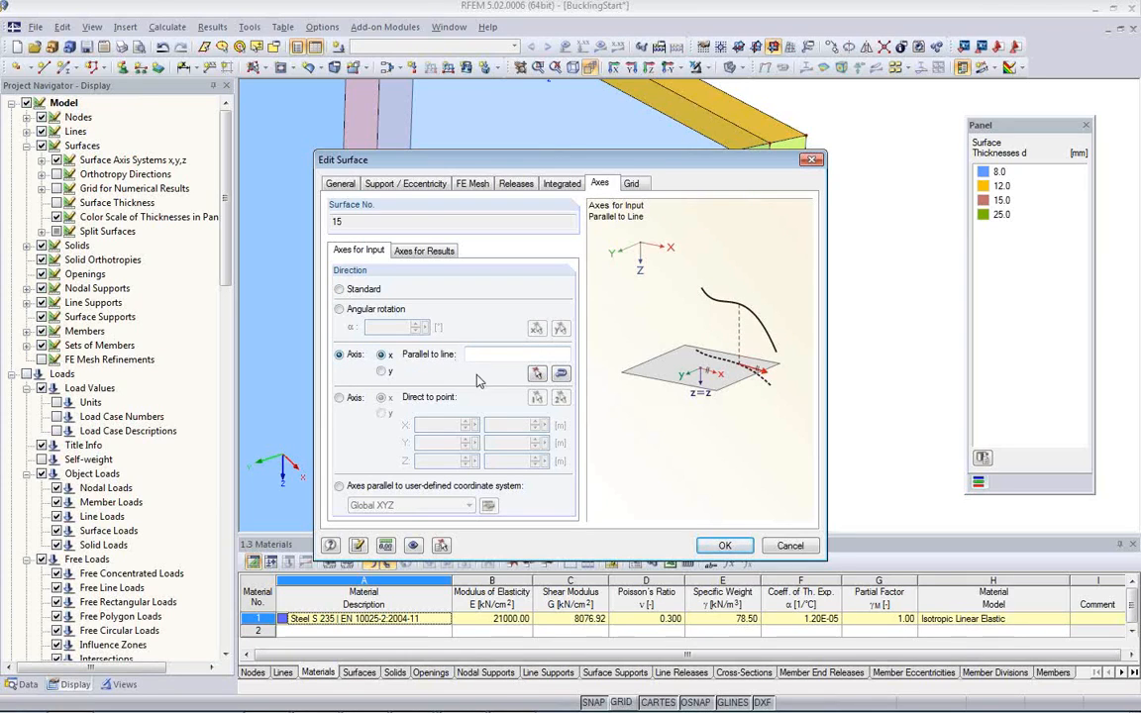
left_click(535, 375)
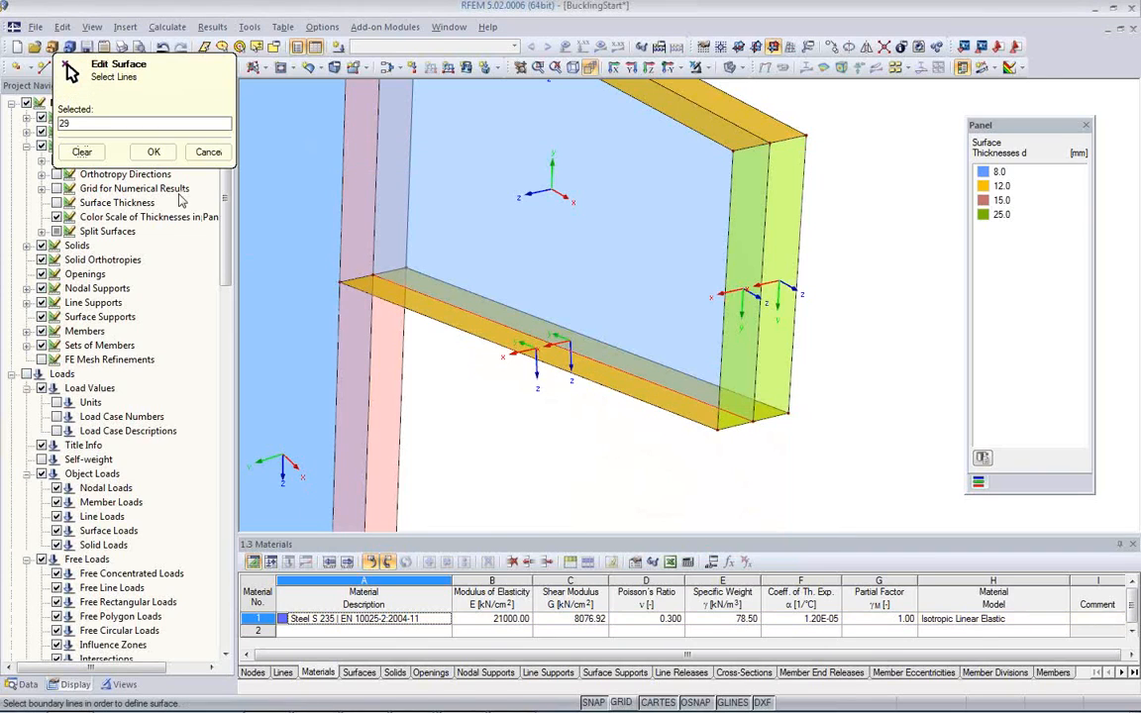
left_click(153, 151)
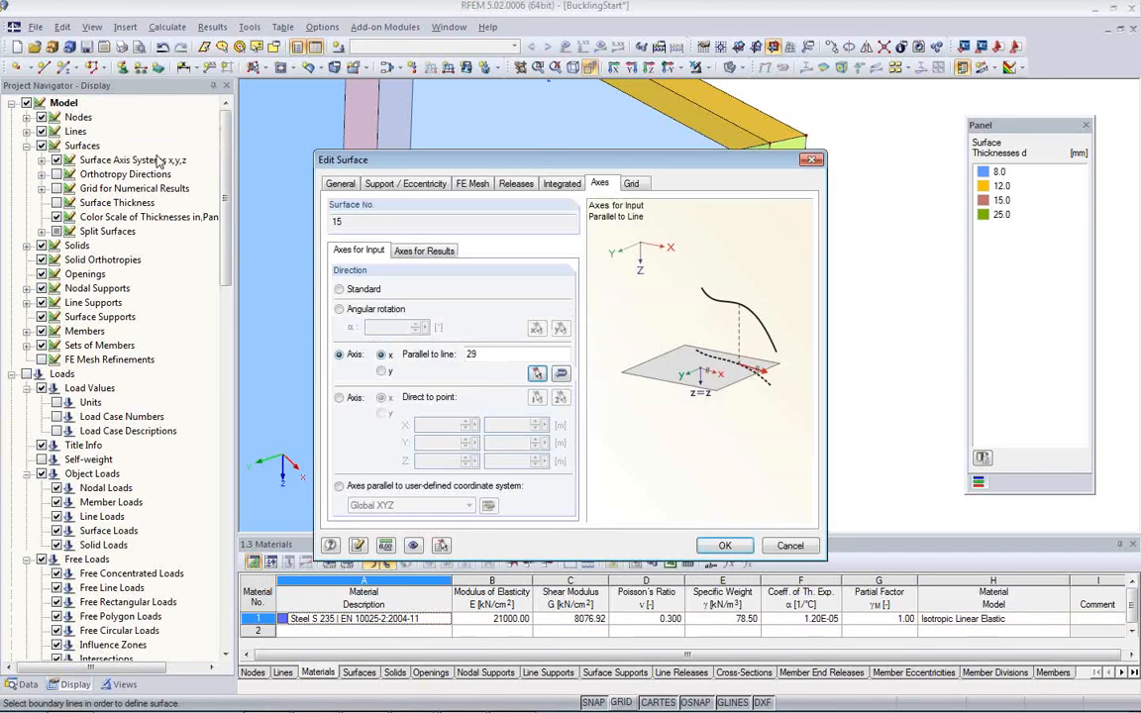
left_click(724, 546)
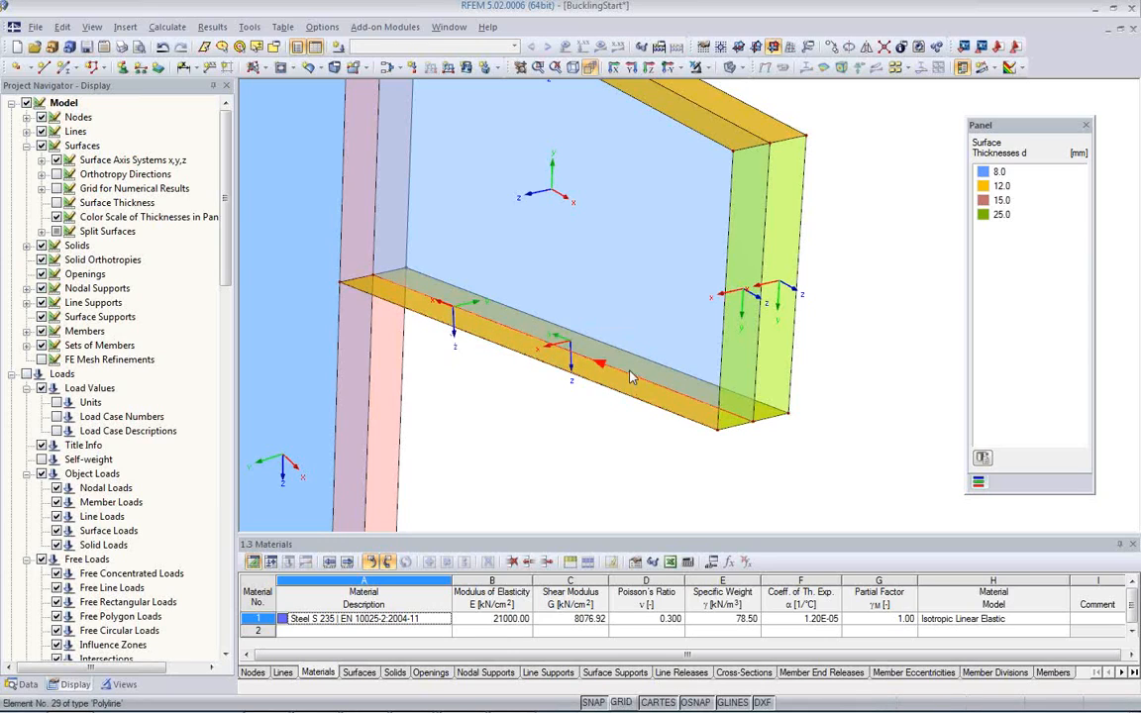
right_click(515, 338)
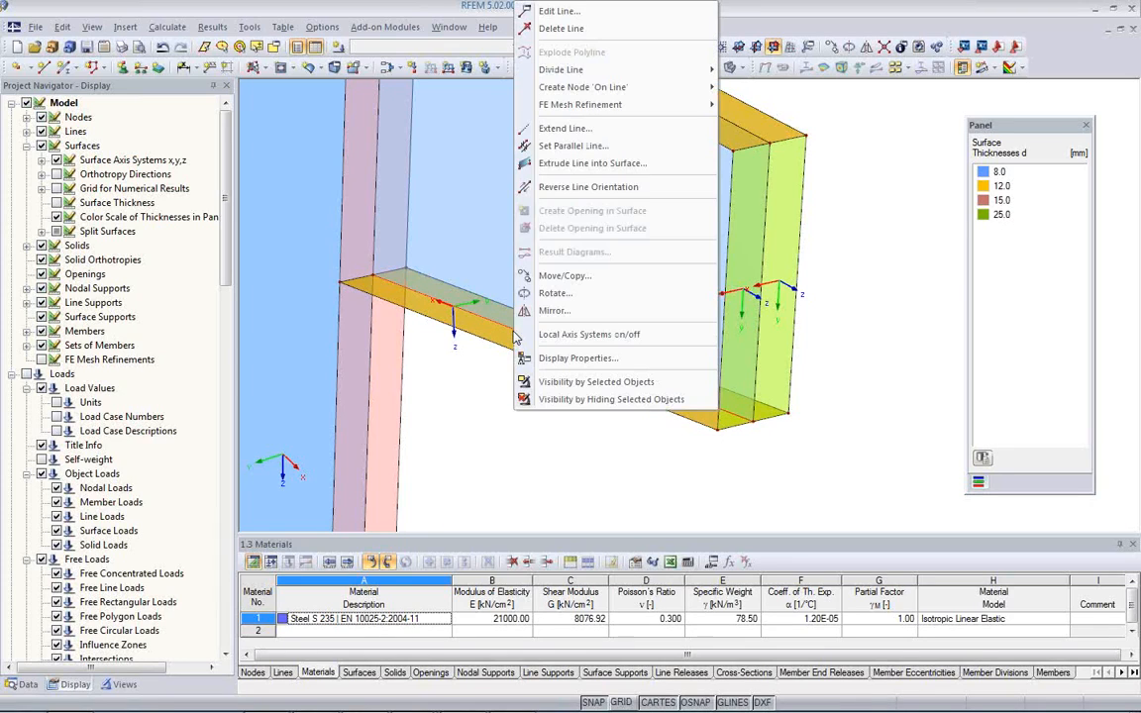
left_click(571, 187)
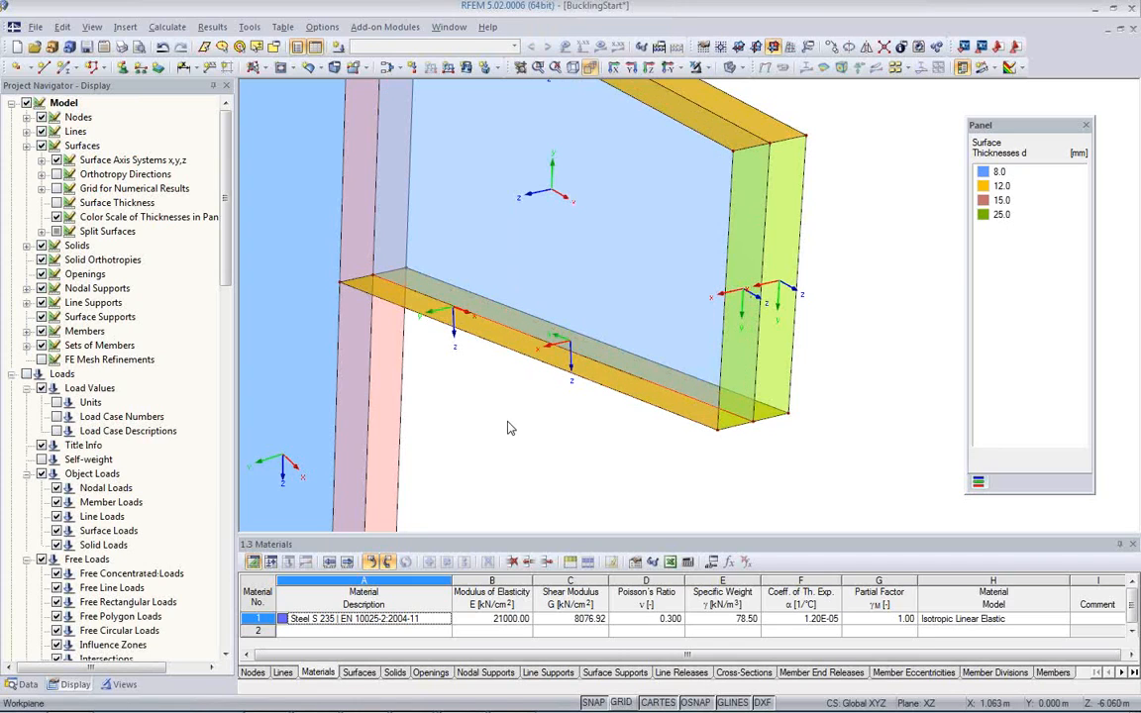
Step: Set the input x-axis of the lower flange's rear half, surface 14, parallel to line 29
middle_click_drag(676, 403, 666, 243)
middle_click_drag(601, 323, 653, 441)
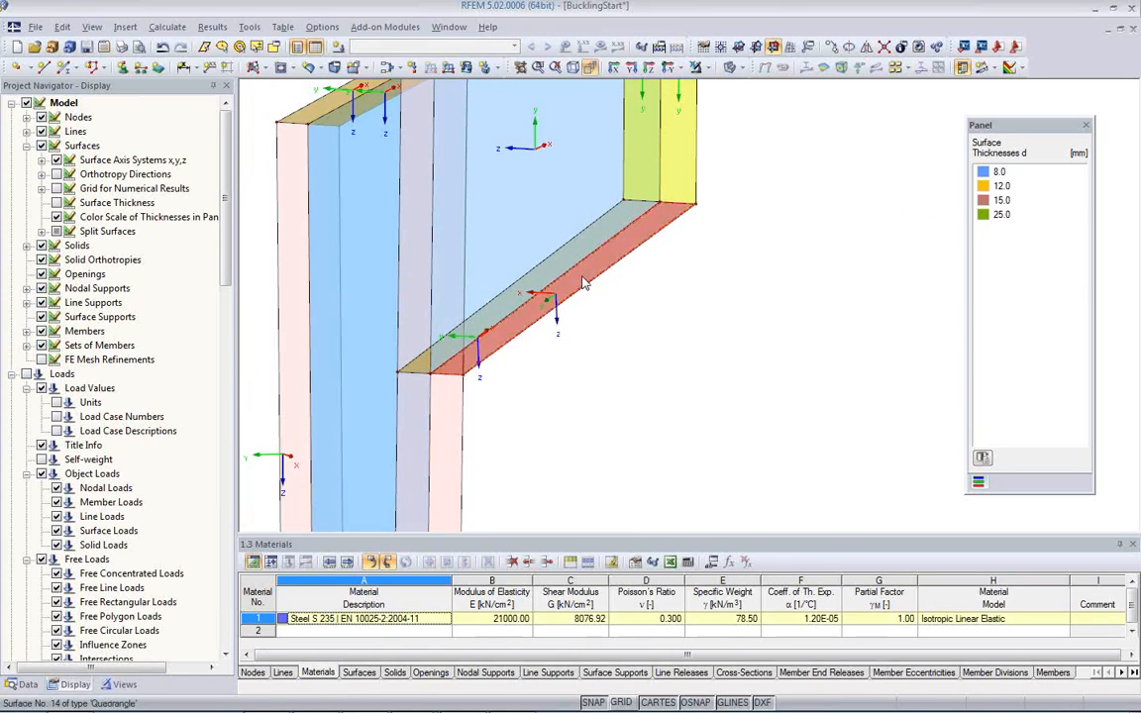
double_click(536, 259)
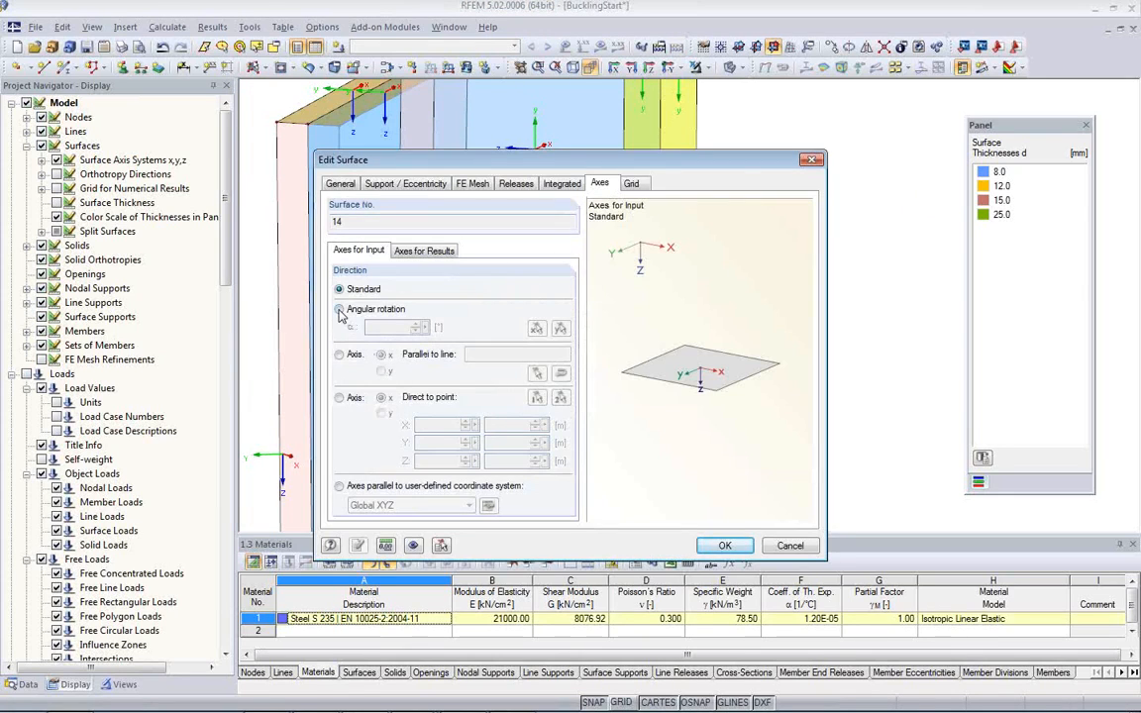
left_click(339, 355)
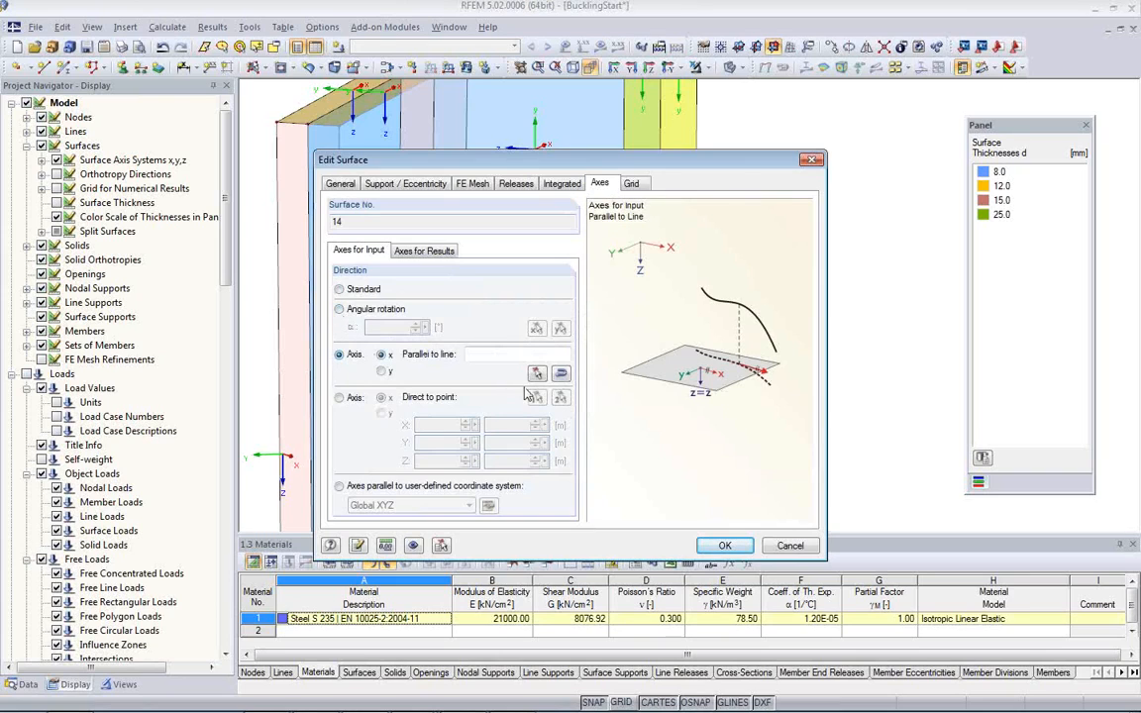
left_click(536, 373)
left_click(514, 317)
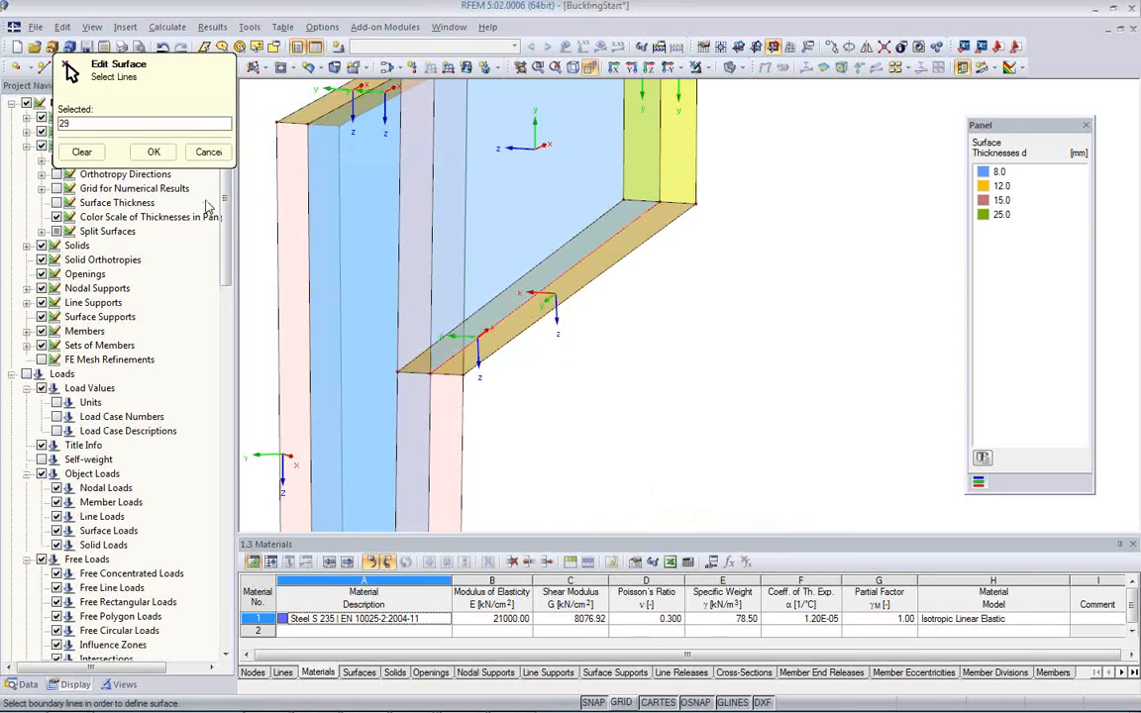
left_click(154, 151)
left_click(735, 548)
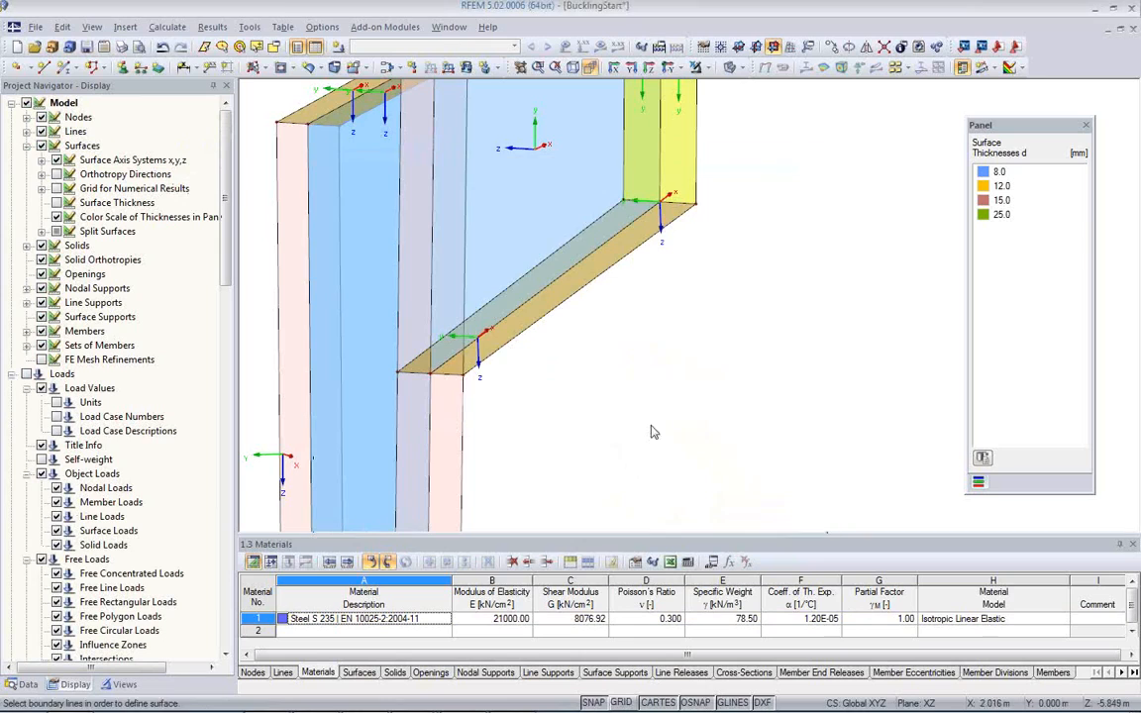
Step: Reverse the local axis system of the column web, surface 5, to match the bracket web
middle_click_drag(609, 348, 609, 397, "ctrl")
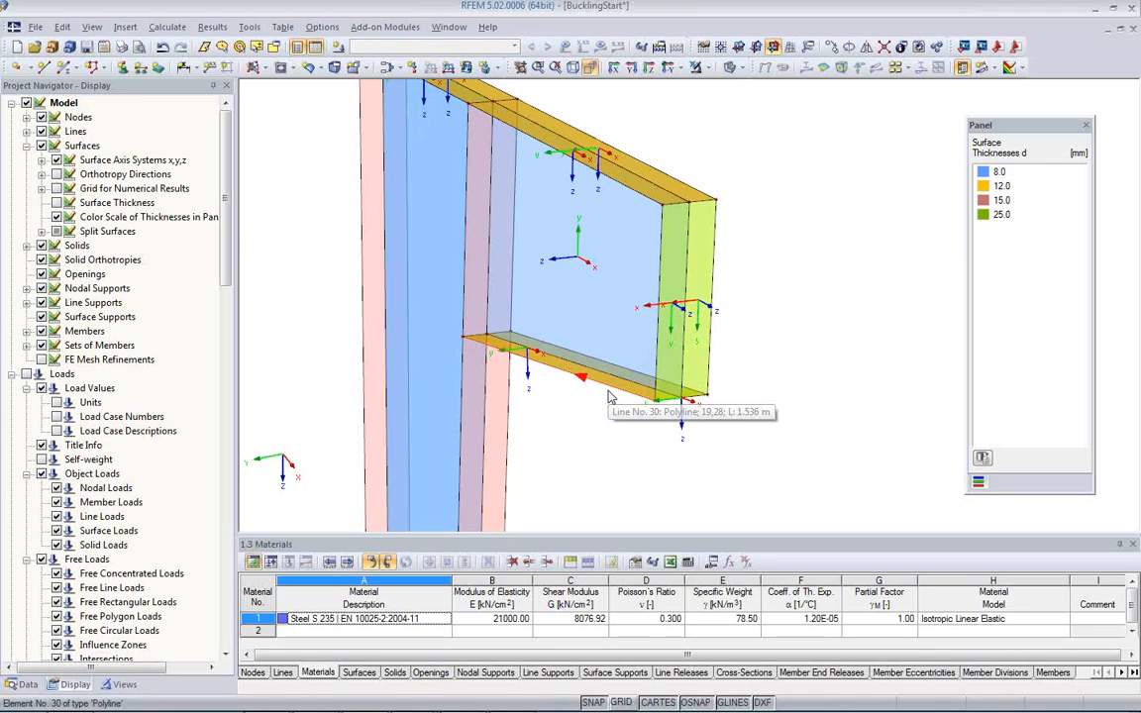
mouse_move(604, 418)
middle_mouse_down()
mouse_move(601, 344)
mouse_move(582, 359)
mouse_move(655, 417)
mouse_move(616, 413)
middle_mouse_up()
scroll(616, 412, "up", 2)
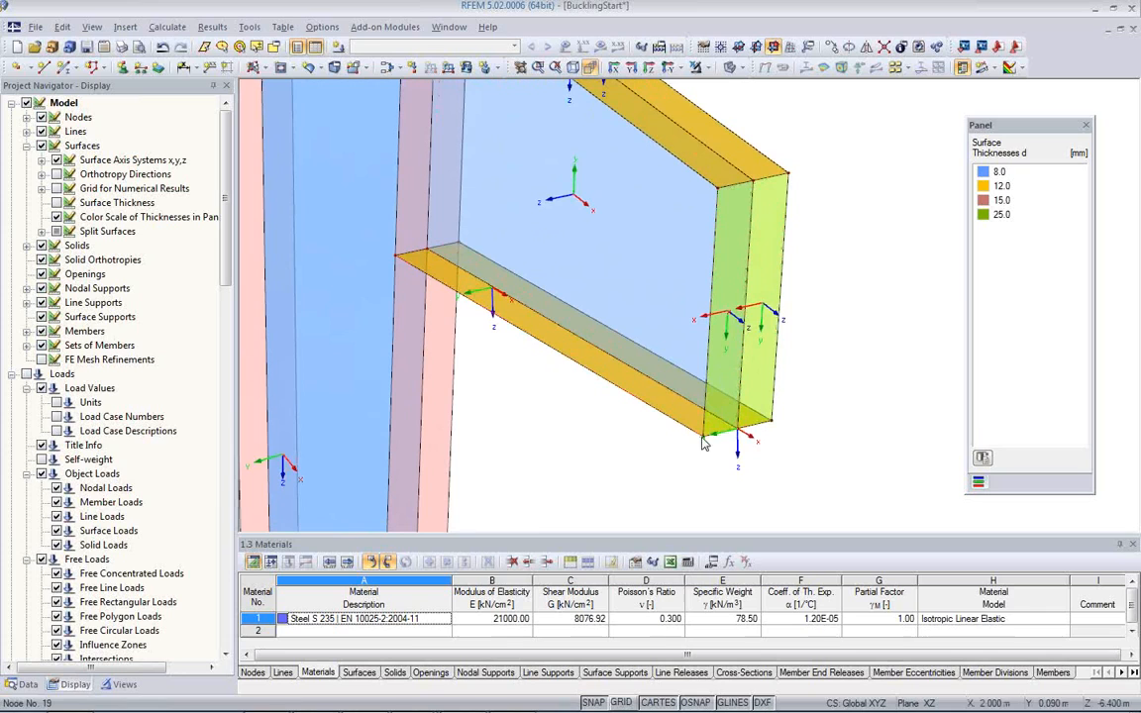
middle_click_drag(594, 397, 634, 229, "ctrl")
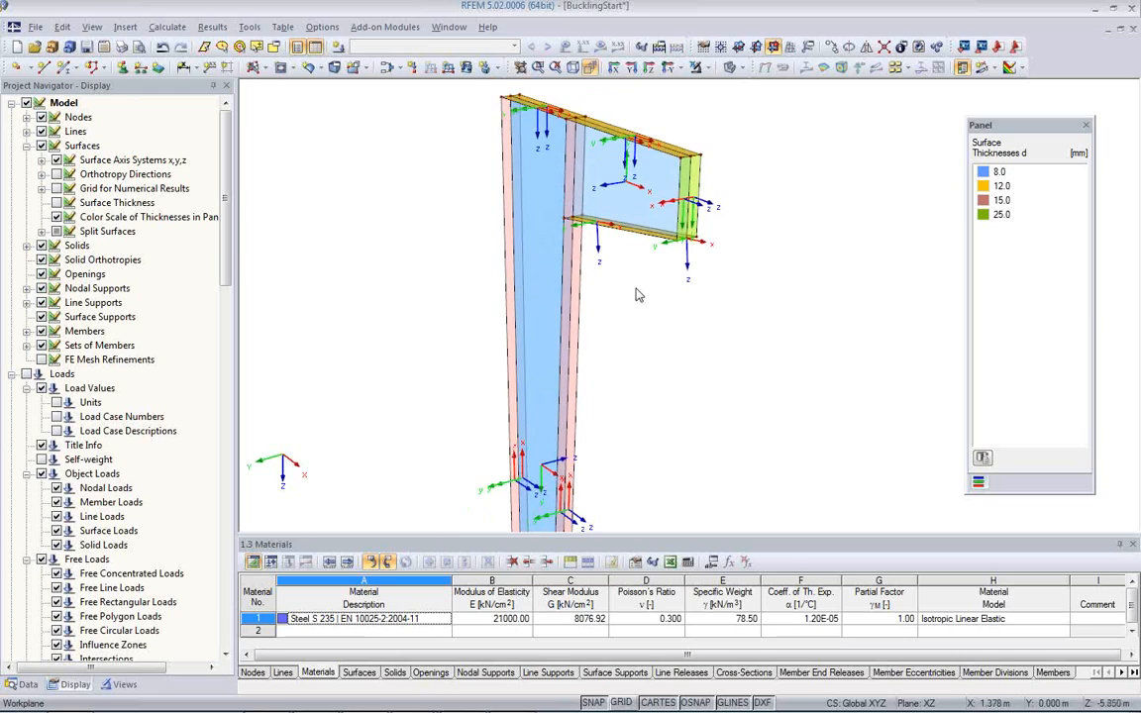
left_click(615, 201)
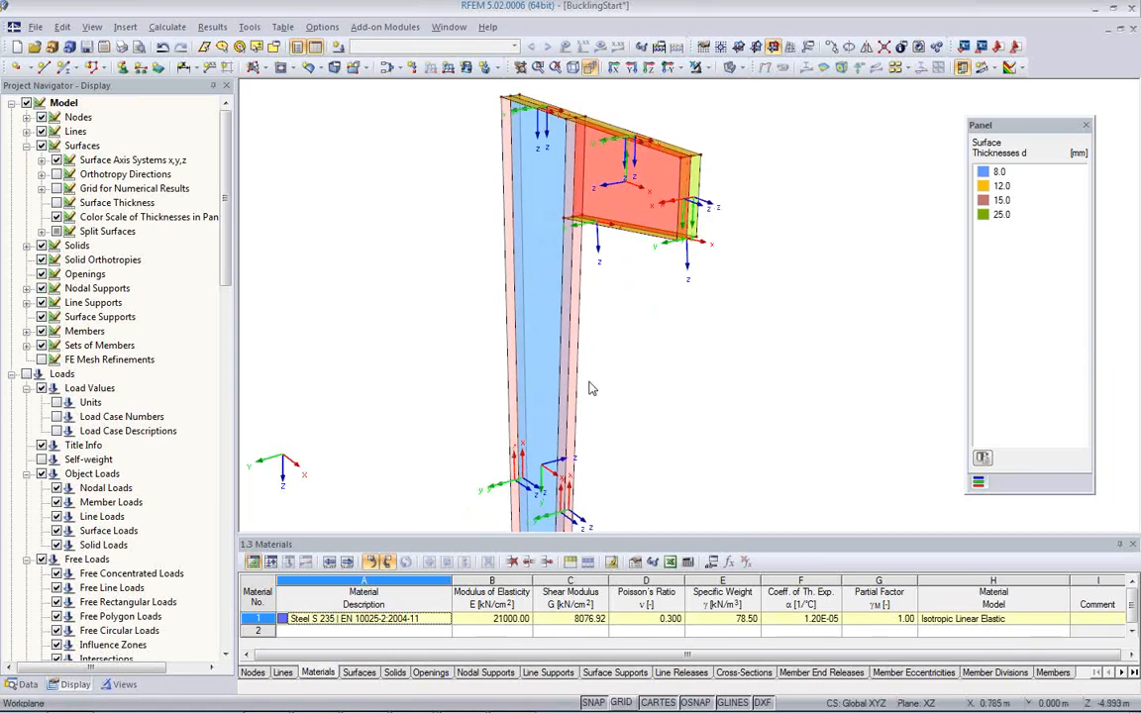
left_click(553, 397)
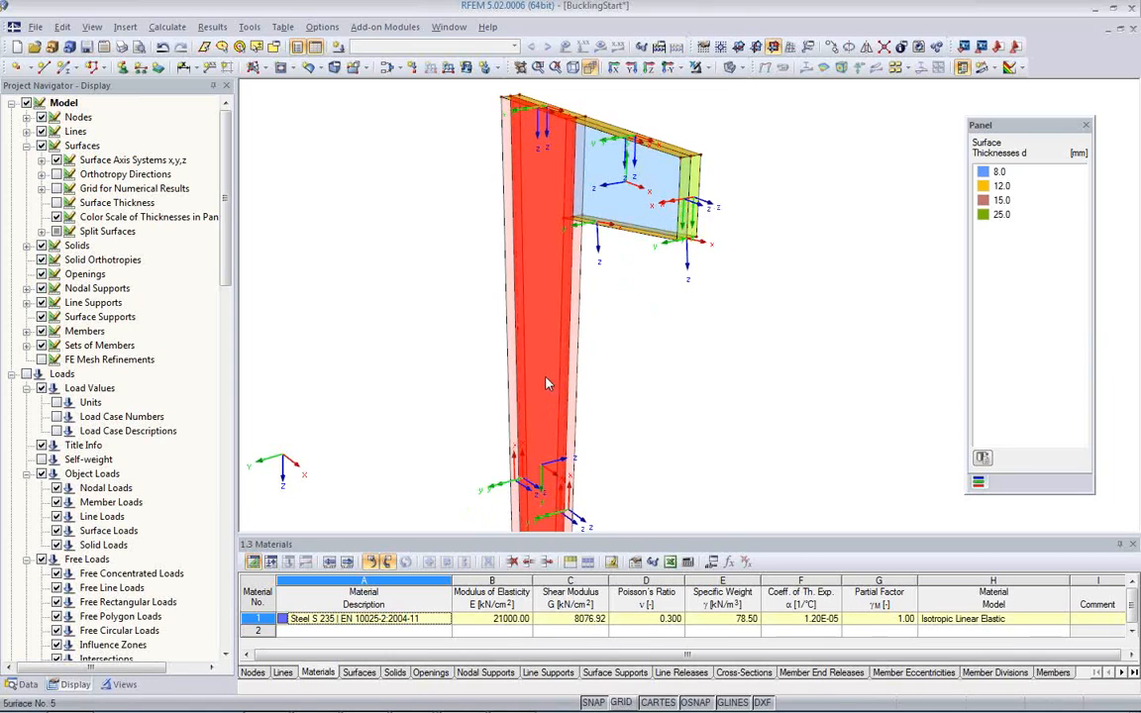
right_click(546, 382)
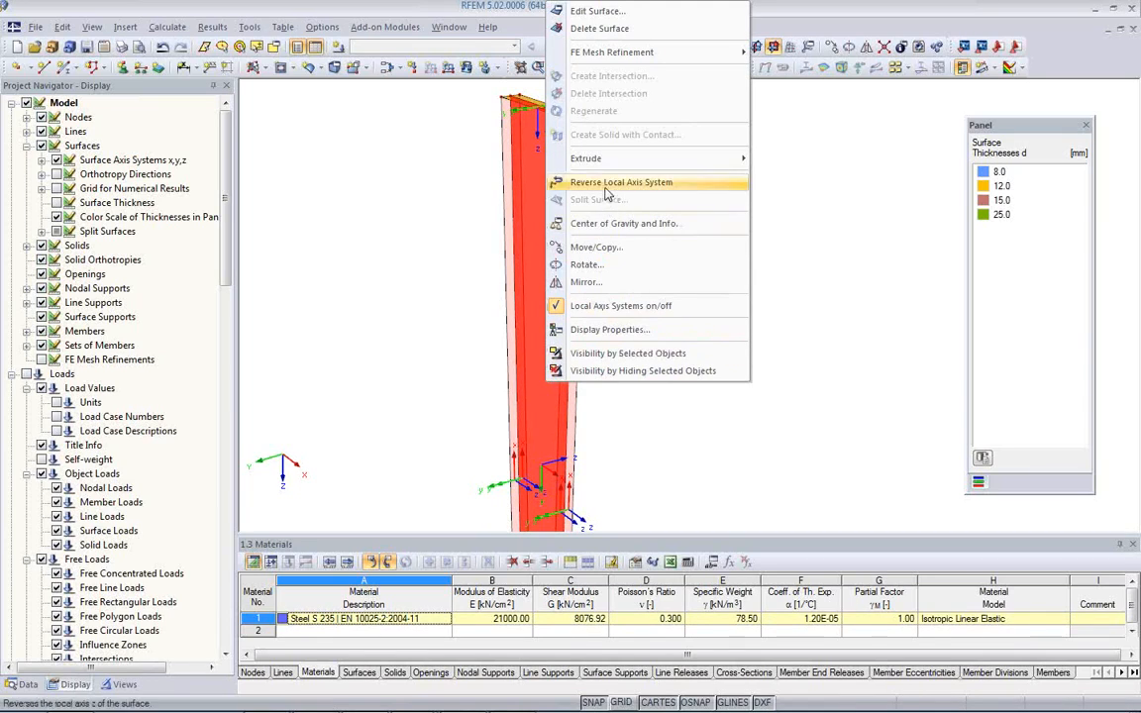
left_click(550, 181)
left_click(645, 280)
Step: Check the local axes along the column and bracket, and hide the x, y, z axis systems on all surfaces
middle_click_drag(650, 405, 630, 303)
scroll(624, 306, "down", 2)
middle_click_drag(592, 364, 646, 456)
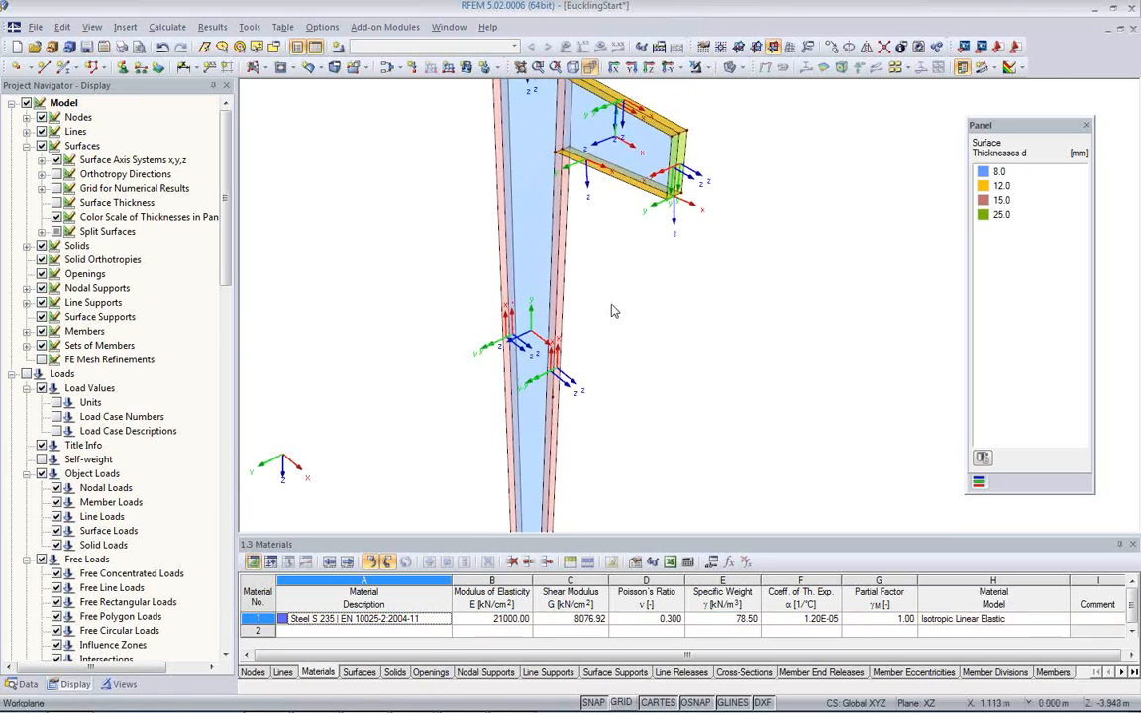
middle_click_drag(609, 316, 588, 432)
scroll(555, 213, "up", 2)
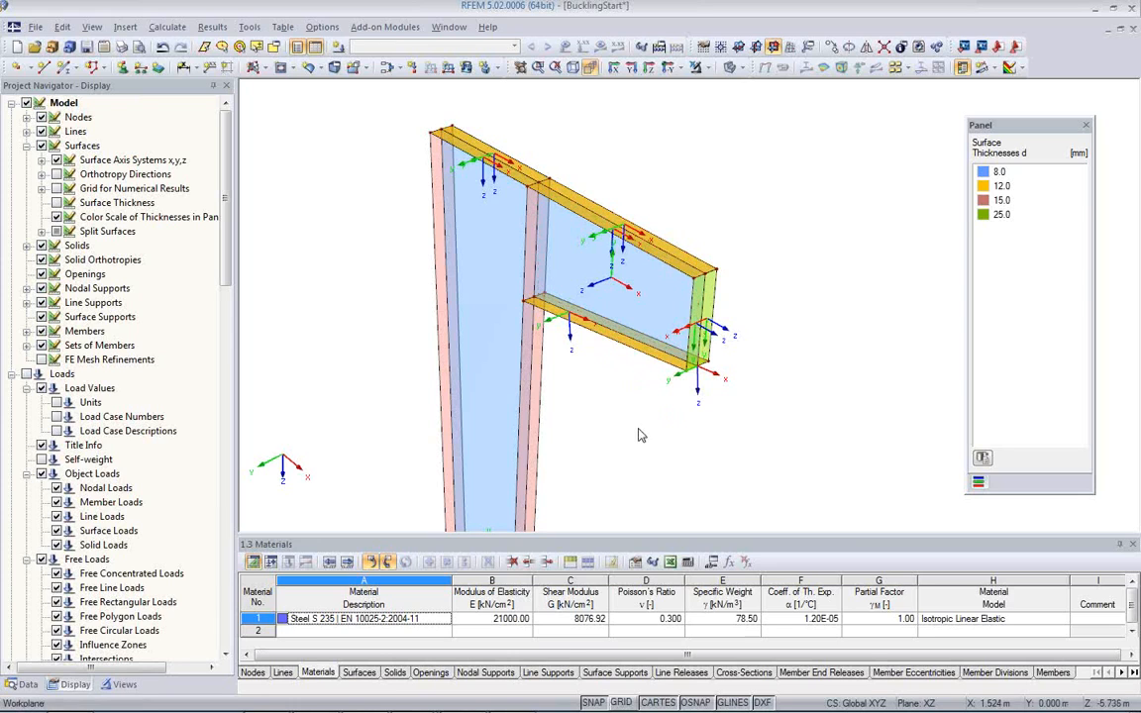
middle_click_drag(640, 443, 620, 315, "ctrl")
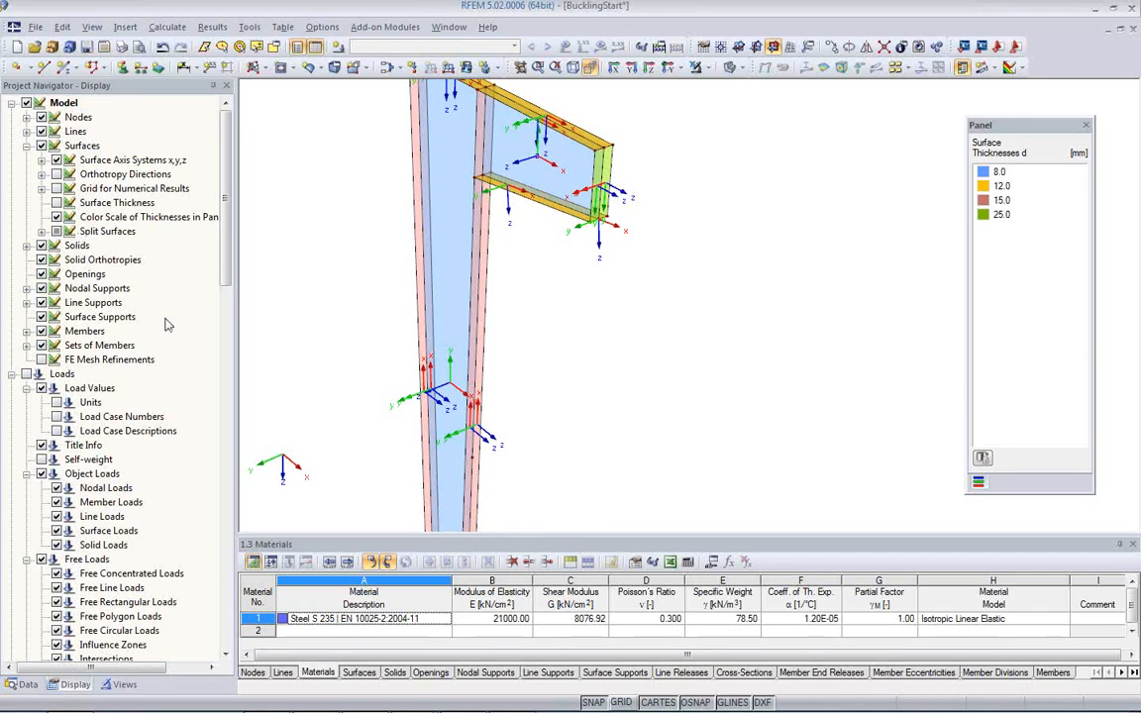
left_click(56, 161)
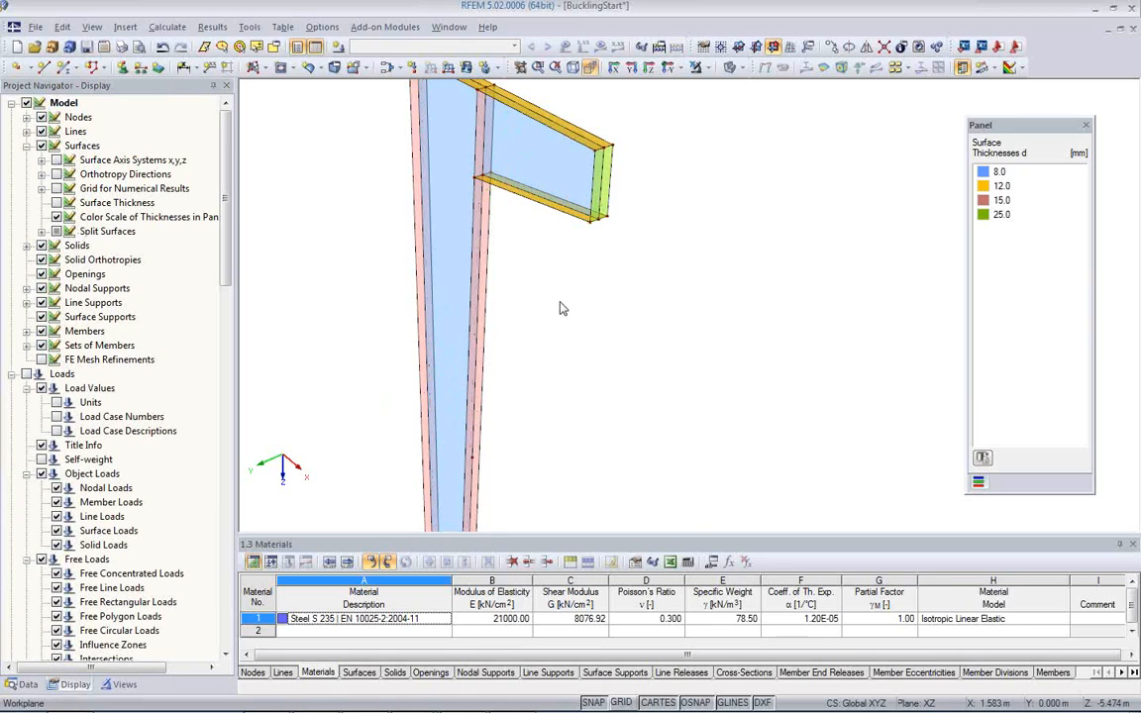
scroll(503, 271, "down", 2)
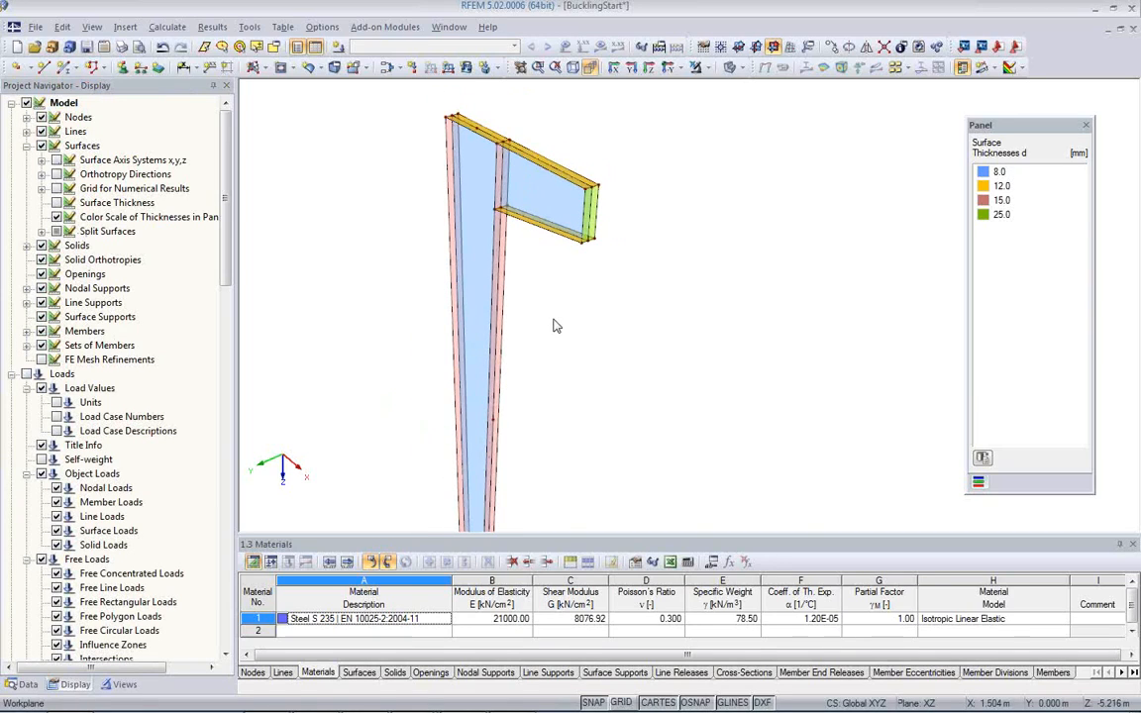
scroll(525, 325, "up", 1)
scroll(525, 325, "down", 1)
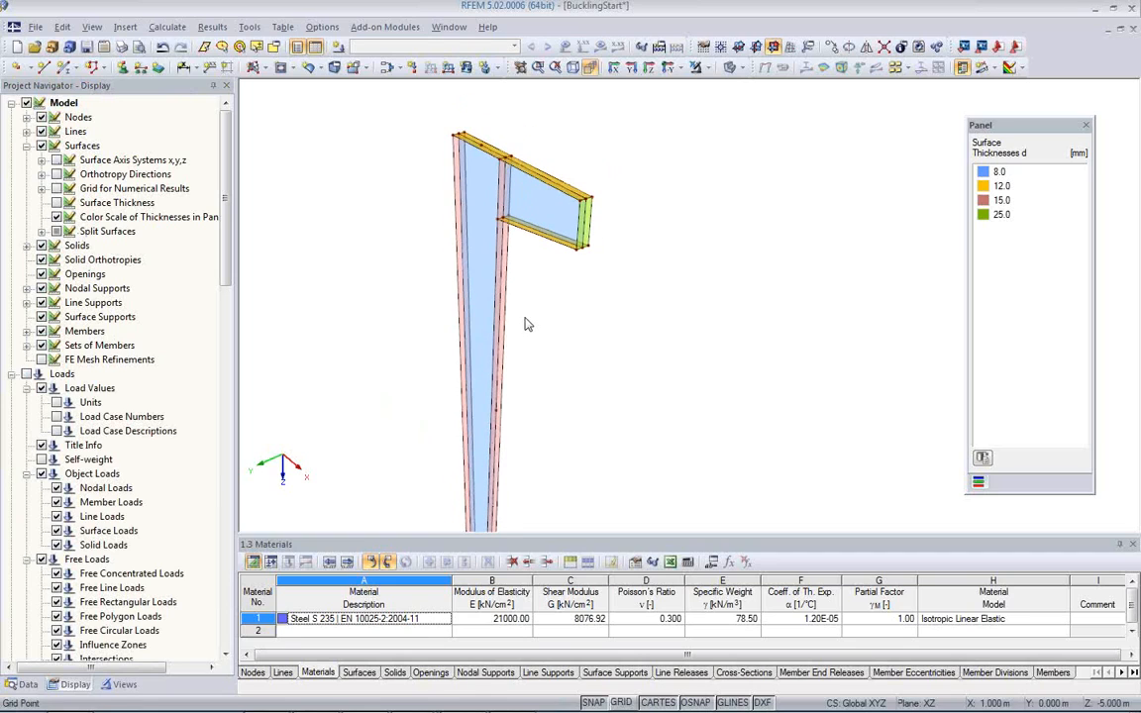
middle_click_drag(542, 330, 423, 321, "ctrl")
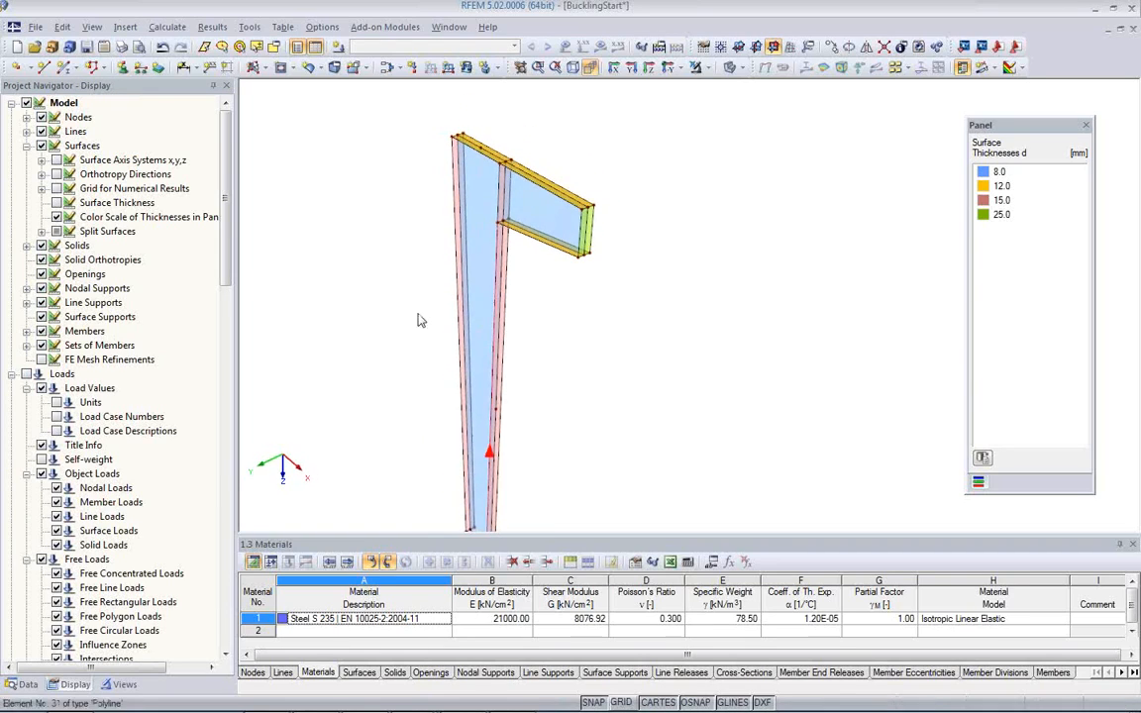
Step: Assign hinged global line supports to all the web and flange lines at the column base
middle_click_drag(540, 344, 515, 216)
scroll(441, 416, "up", 4)
scroll(443, 424, "up", 1)
middle_click_drag(600, 452, 618, 310, "ctrl")
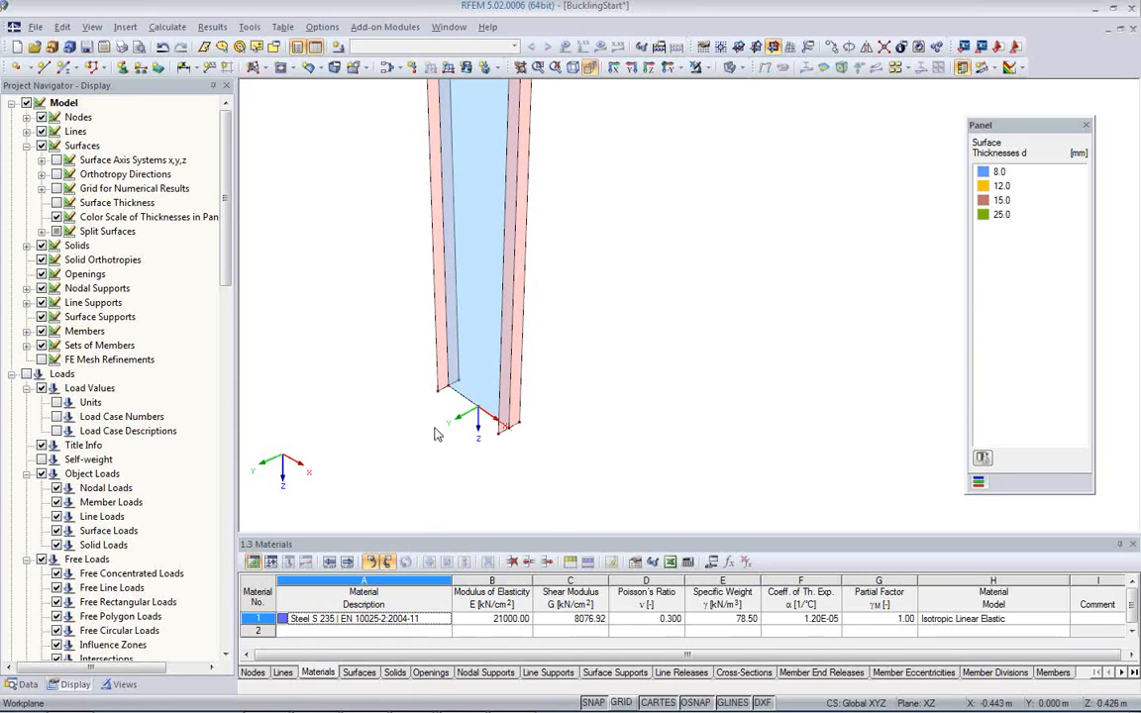
left_click(141, 67)
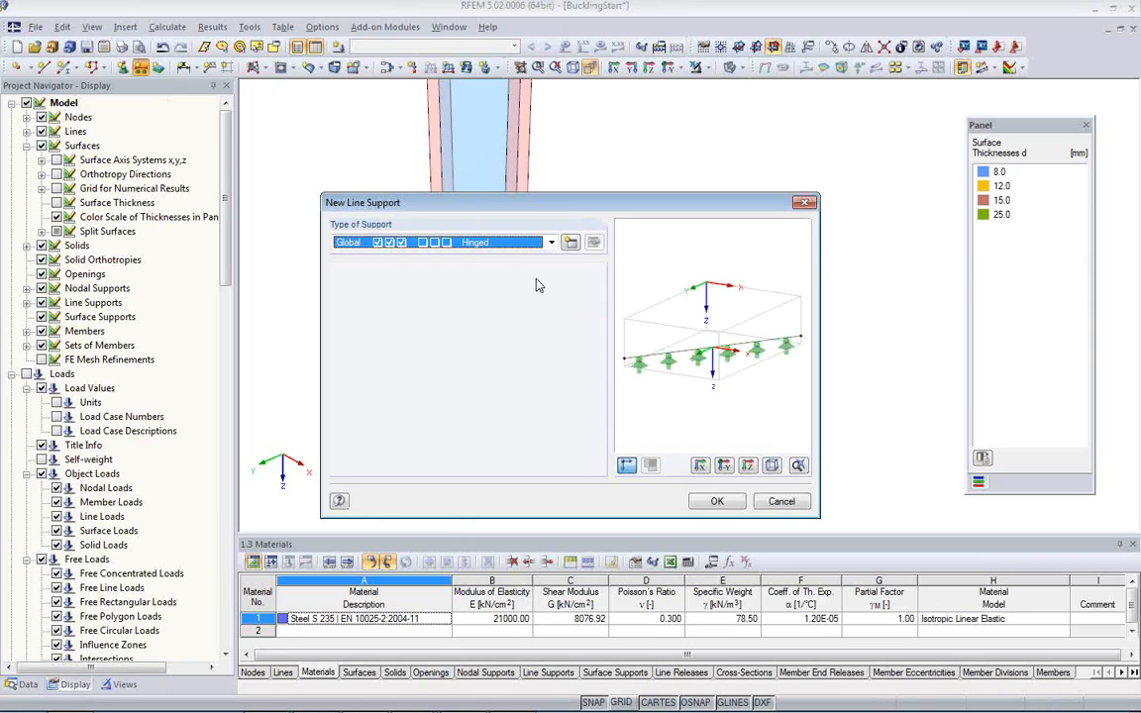
left_click(551, 242)
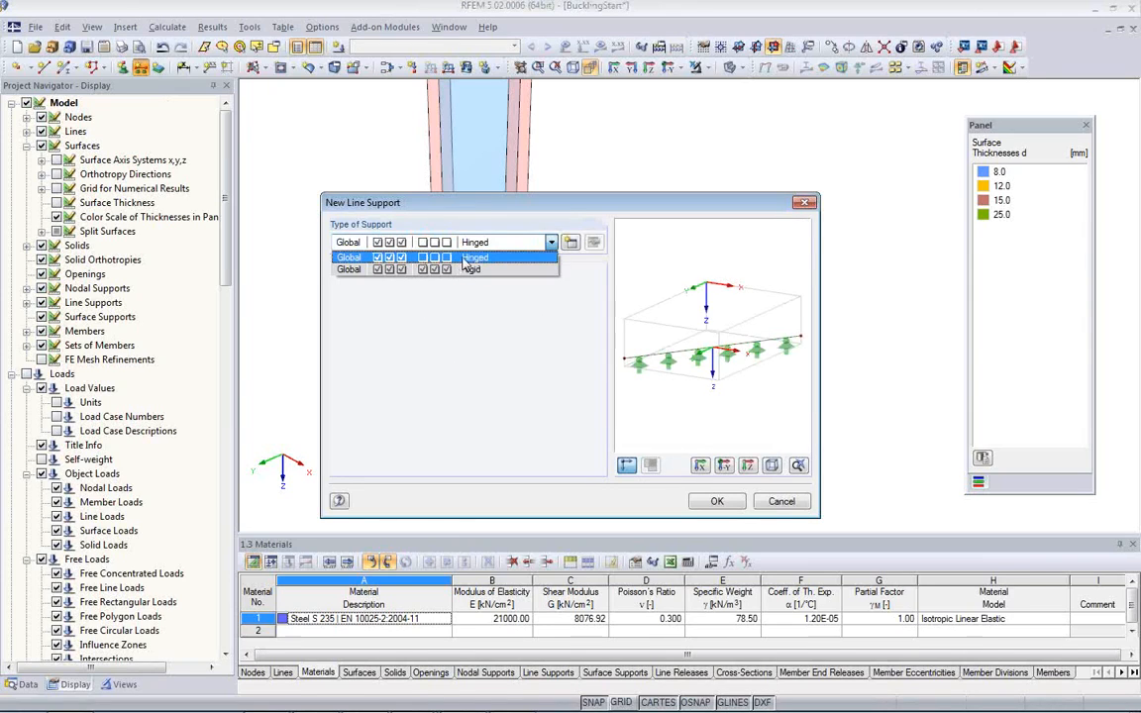
left_click(402, 258)
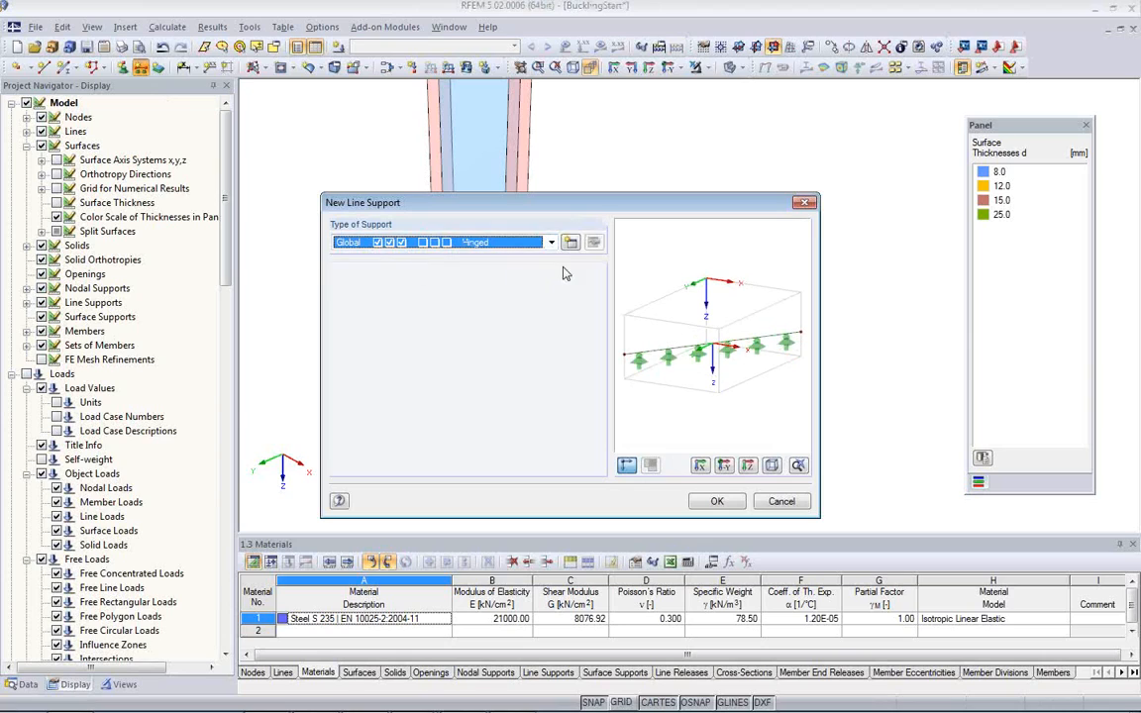
left_click(718, 503)
left_click_drag(406, 353, 580, 474)
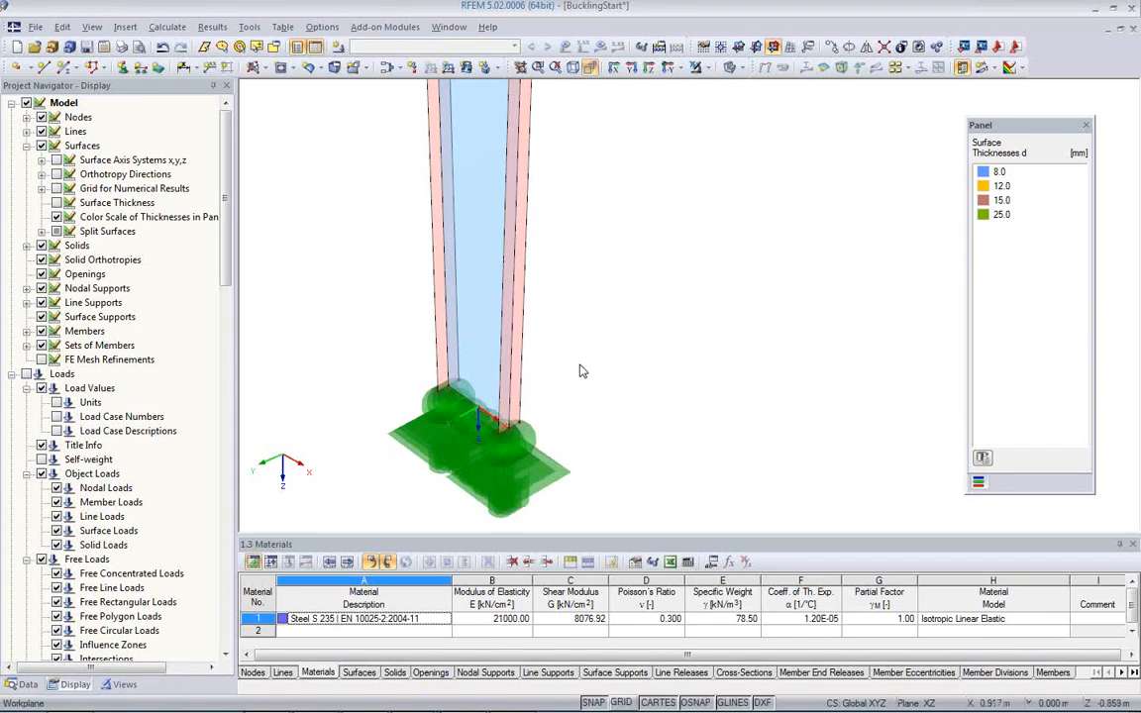
Step: Define a new nodal support type restrained only in uY', with uX', uZ' and φZ' released
scroll(608, 389, "down", 3)
middle_click_drag(603, 275, 543, 380)
scroll(545, 242, "down", 3)
scroll(543, 246, "up", 5)
scroll(508, 365, "up", 2)
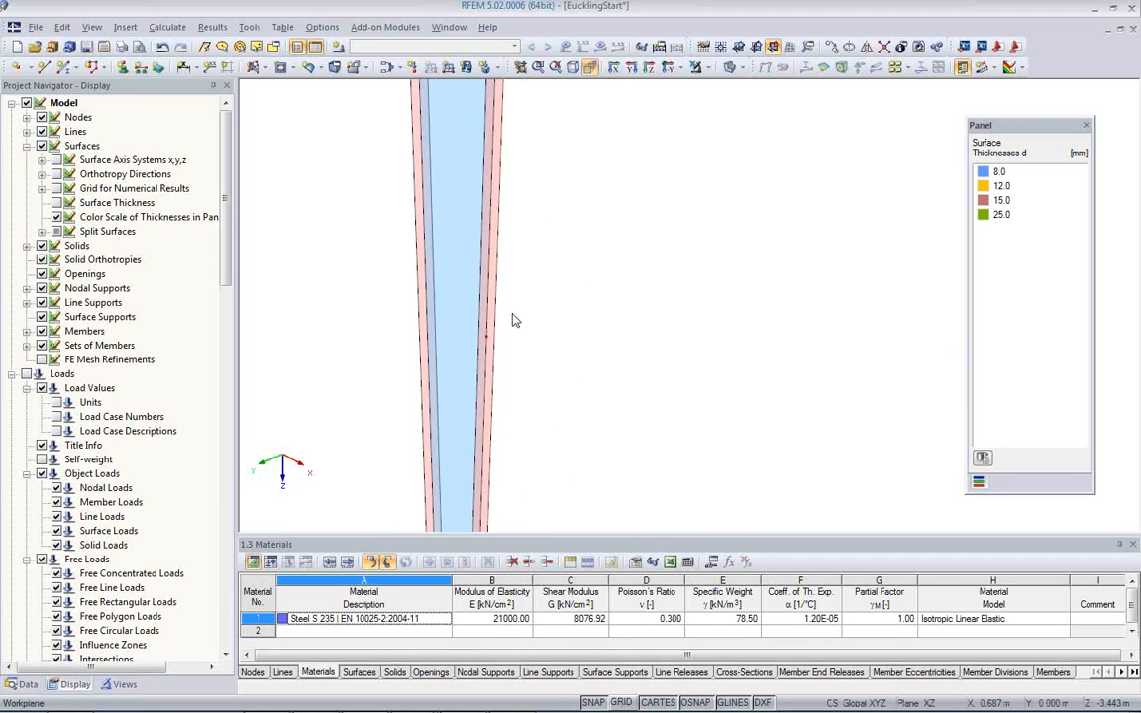
scroll(514, 315, "down", 3)
middle_click_drag(531, 270, 502, 335)
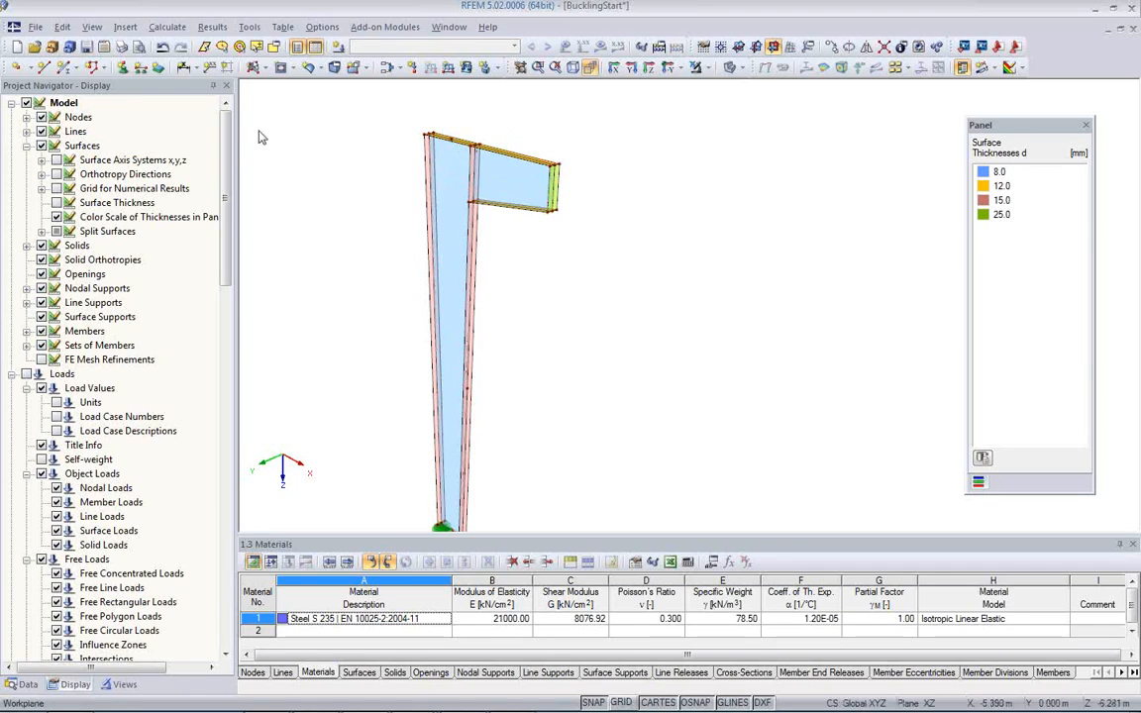
left_click(122, 67)
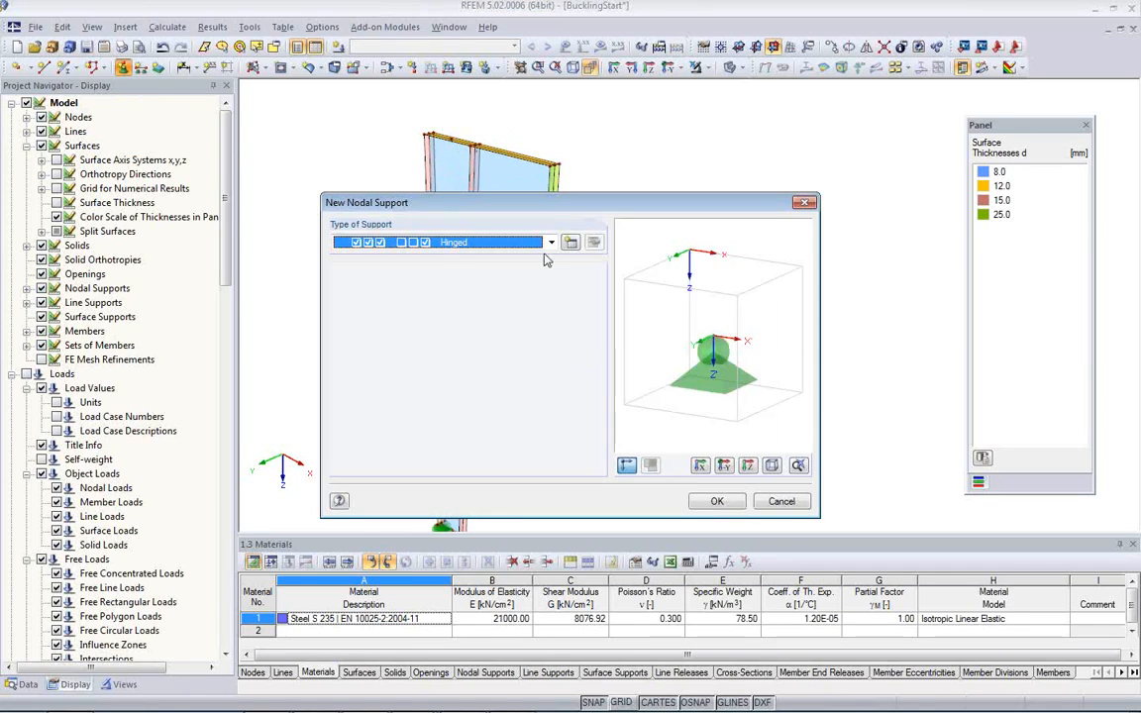
left_click(571, 244)
left_click(350, 370)
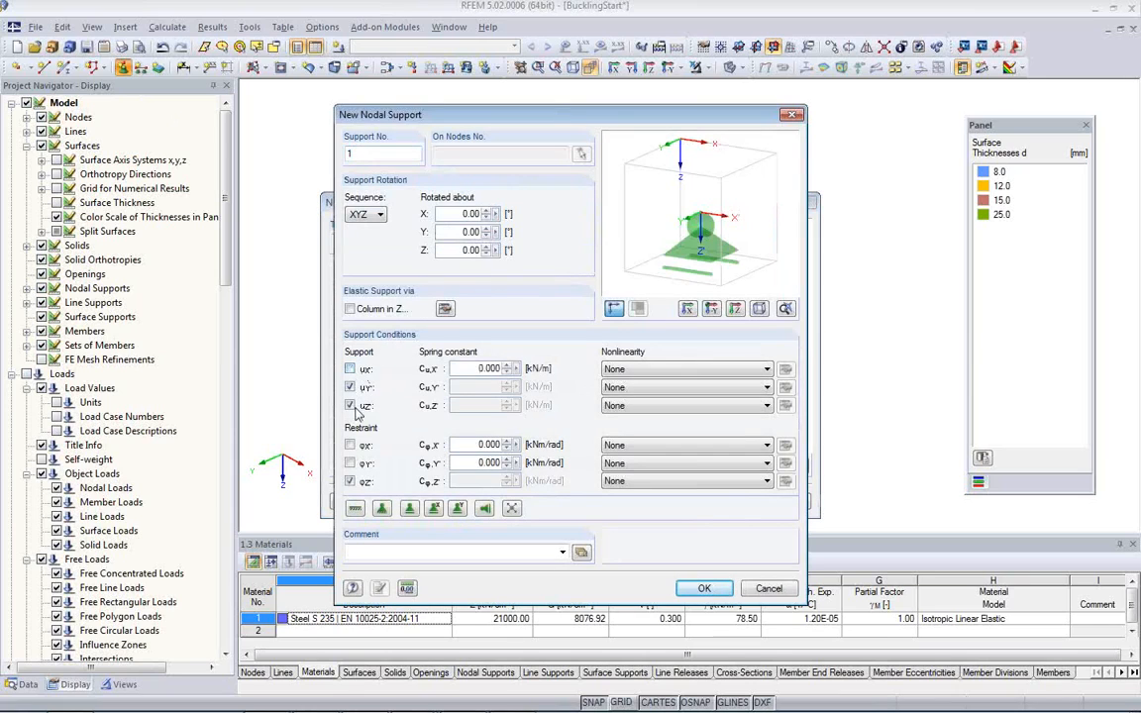
left_click(350, 406)
left_click(350, 482)
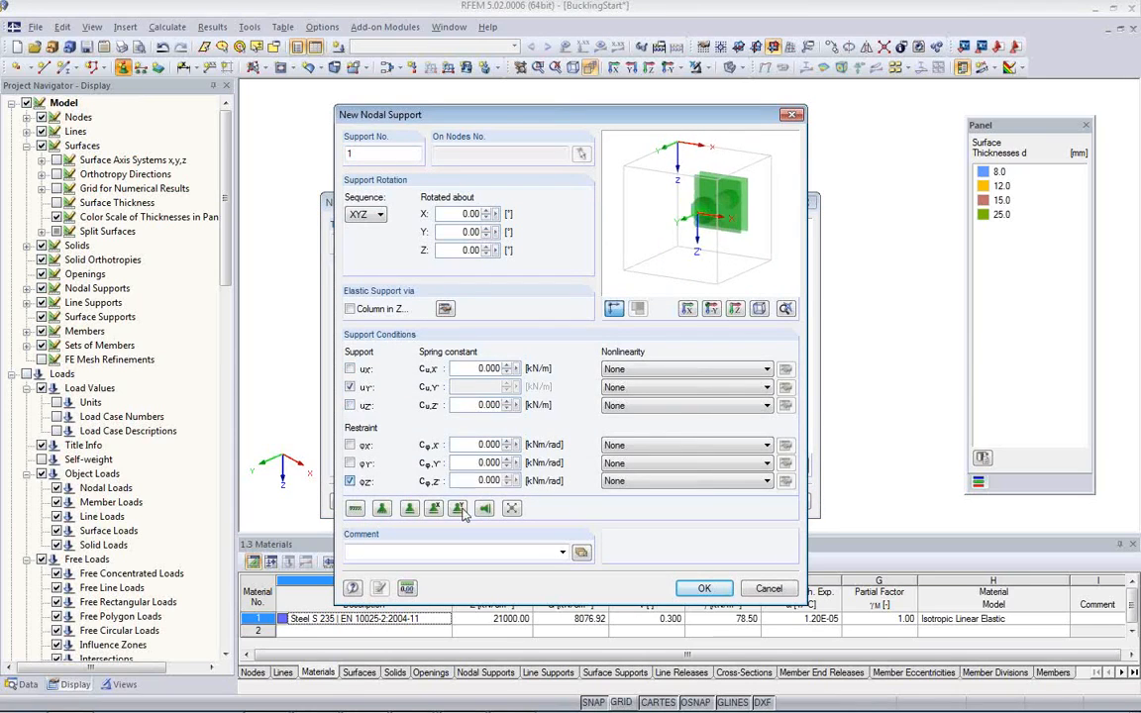
left_click(701, 590)
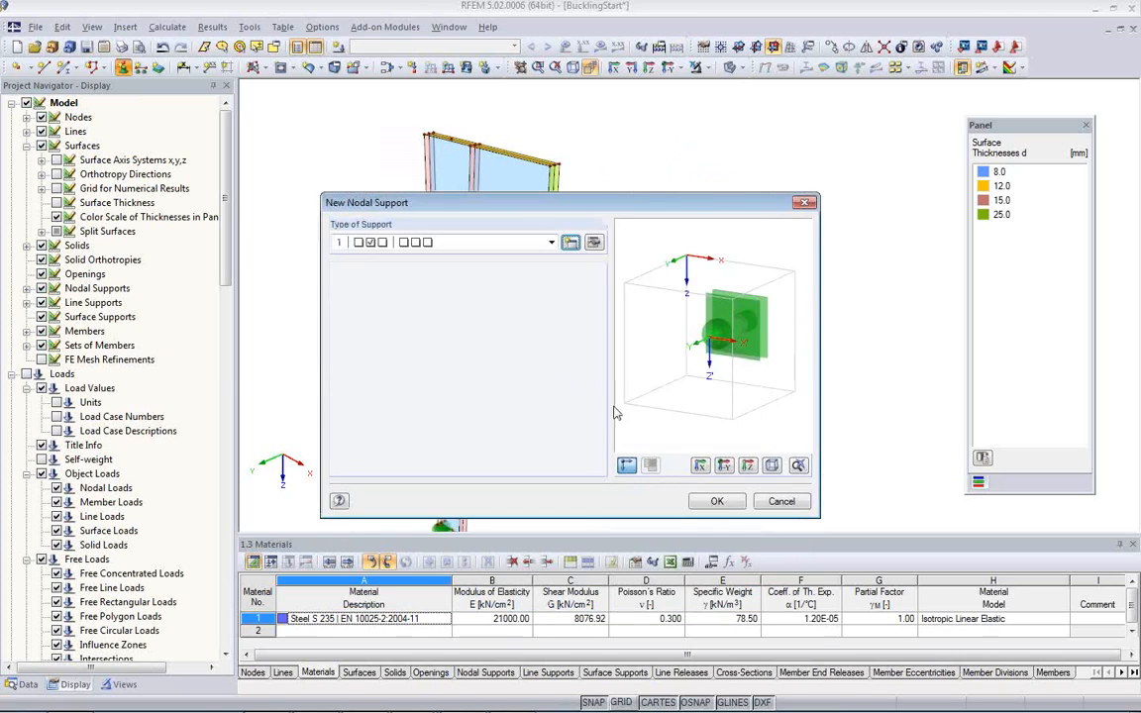
Step: Place the uY'-only nodal support on top flange node 27 above the column web and on the end plate's rear upper and lower corners
left_click(715, 503)
scroll(687, 428, "up", 5)
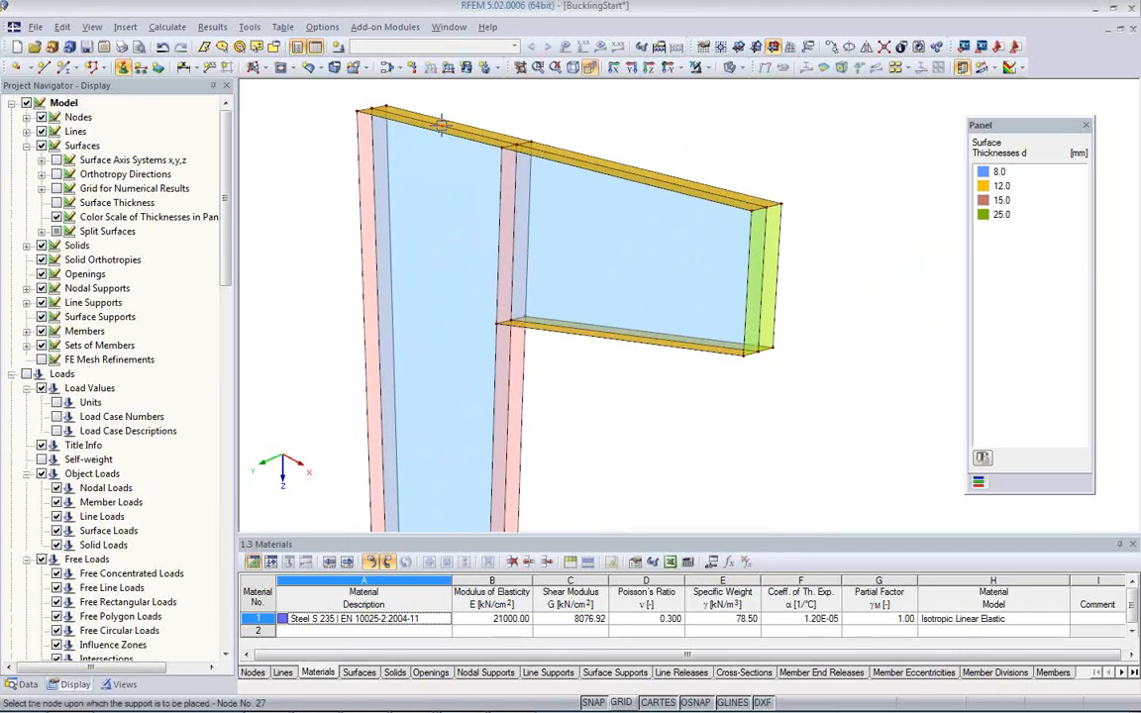
left_click(443, 123)
scroll(515, 238, "down", 4)
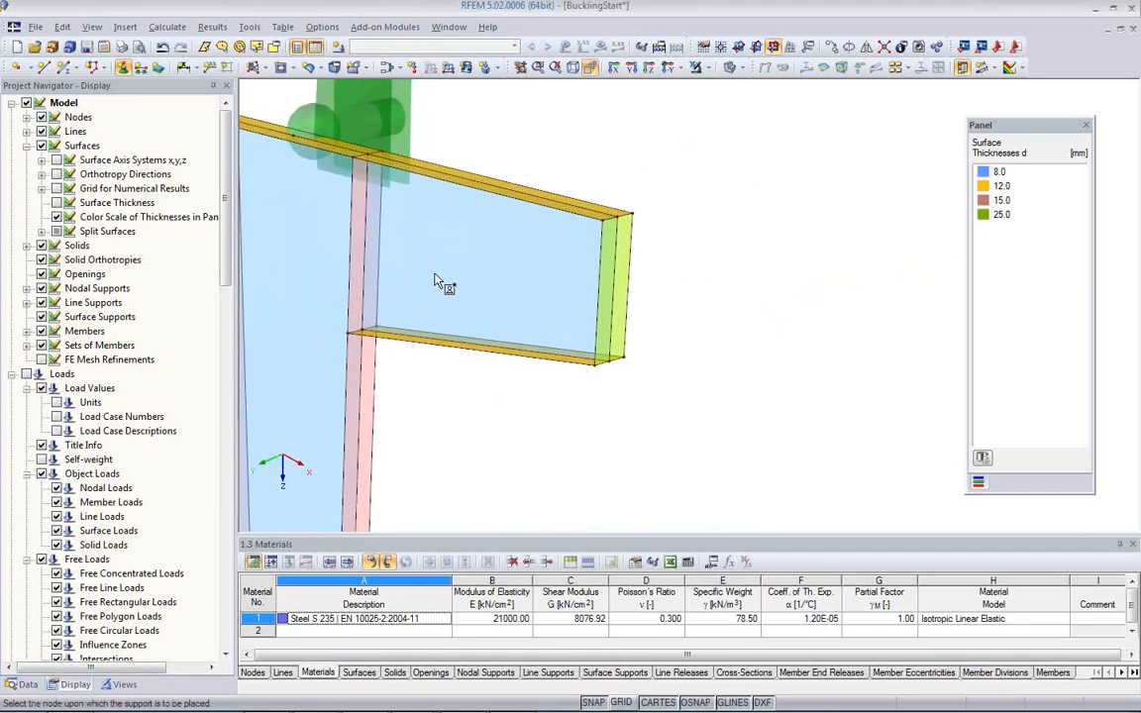
scroll(540, 263, "up", 2)
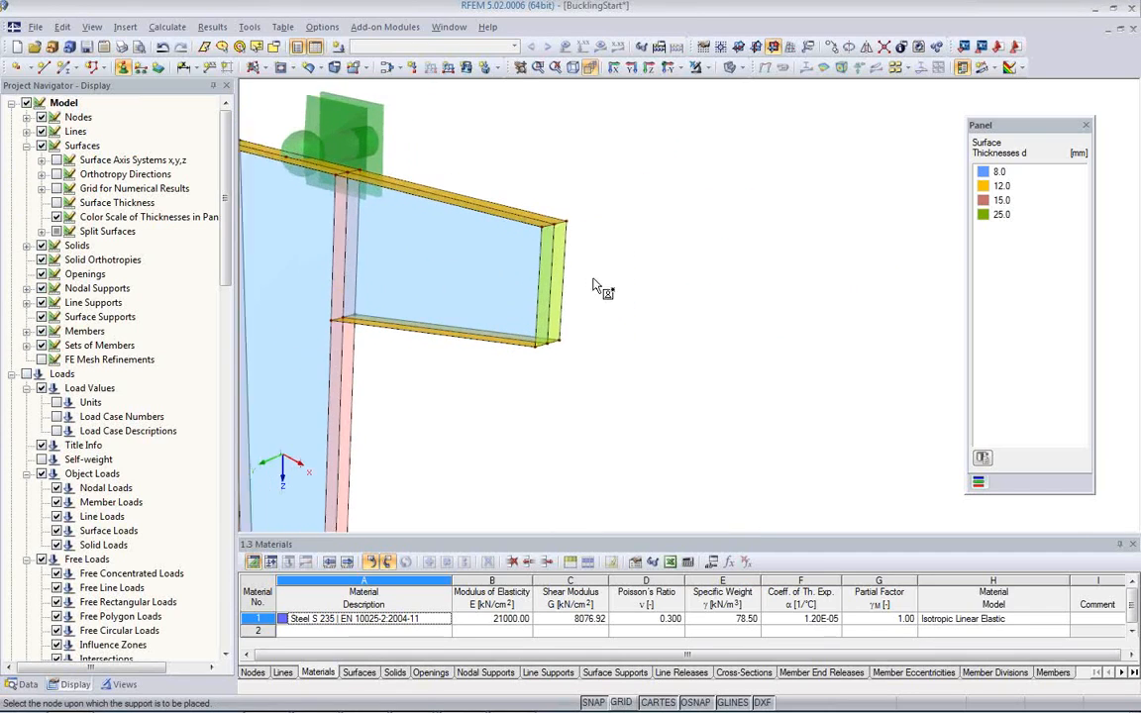
left_click(564, 215)
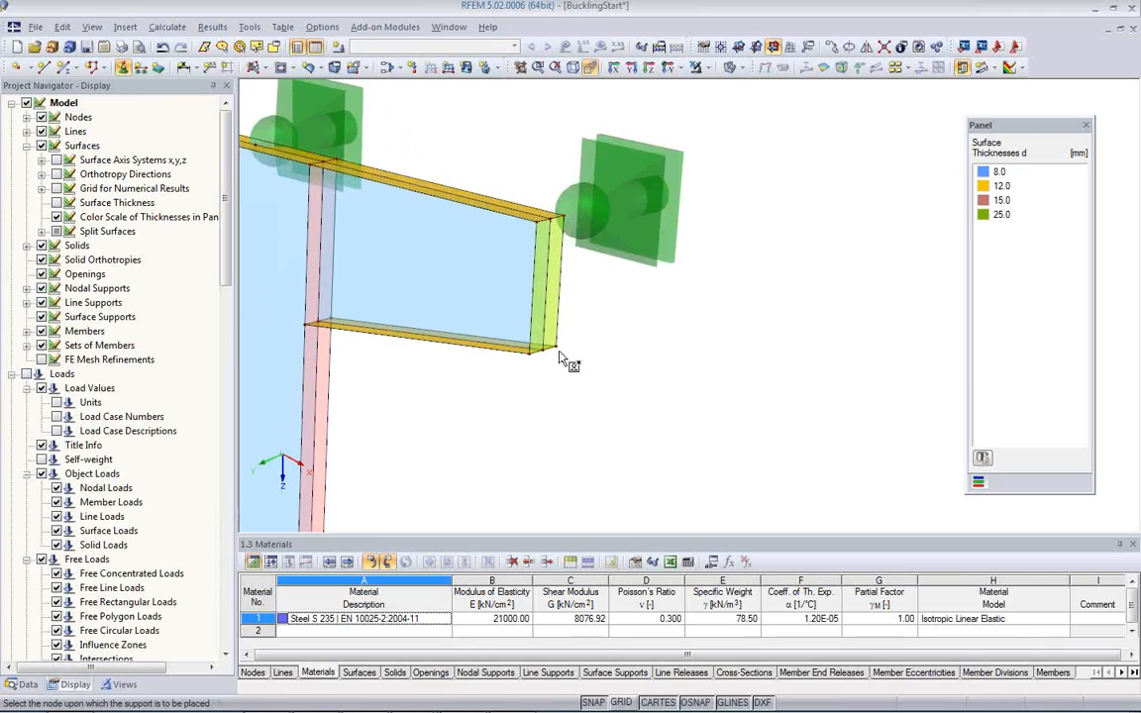
left_click(557, 348)
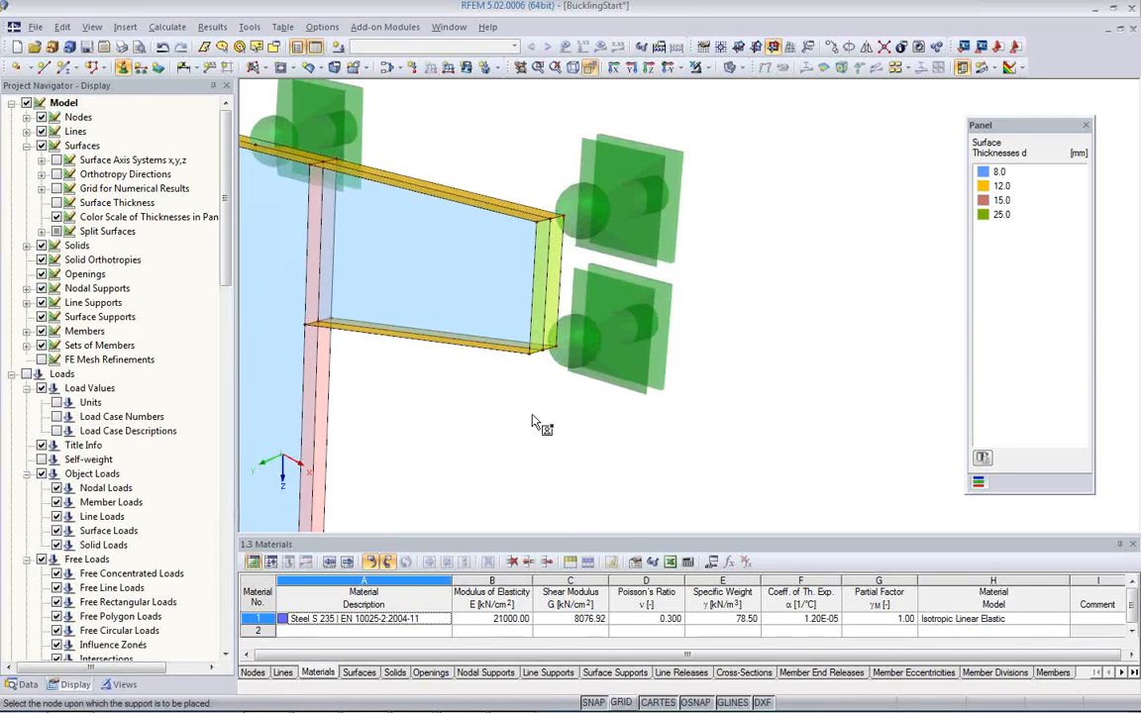
key("Escape")
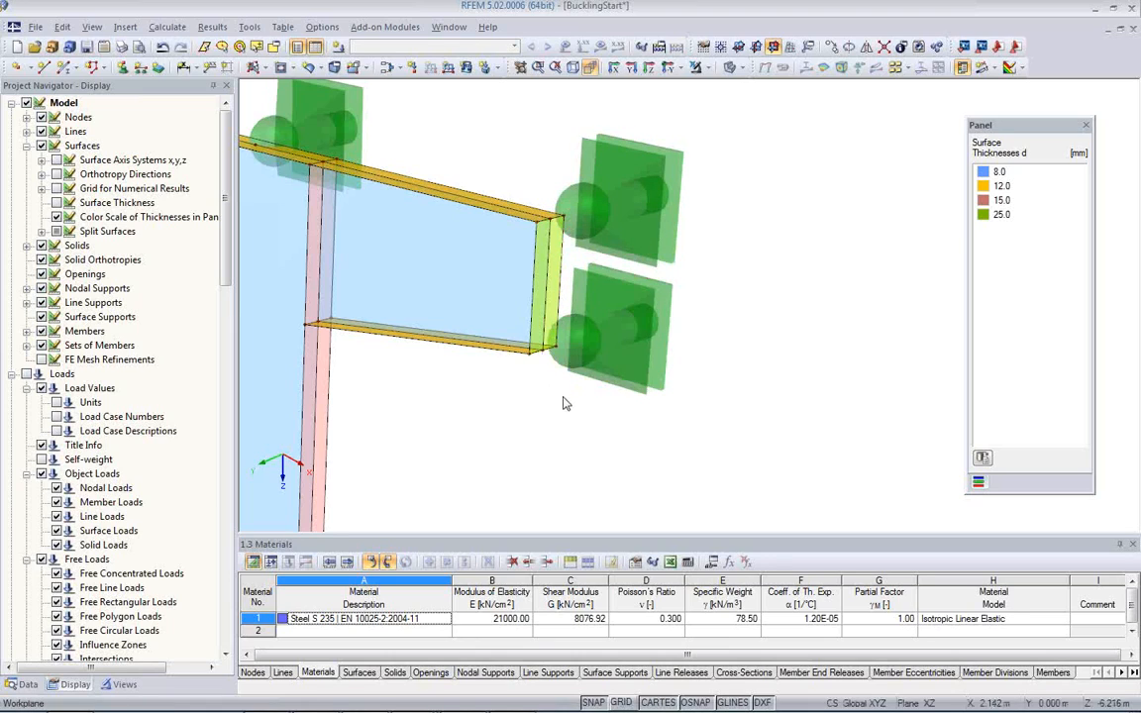
Step: Decrease the display size of the nodal support symbols twice
right_click(631, 362)
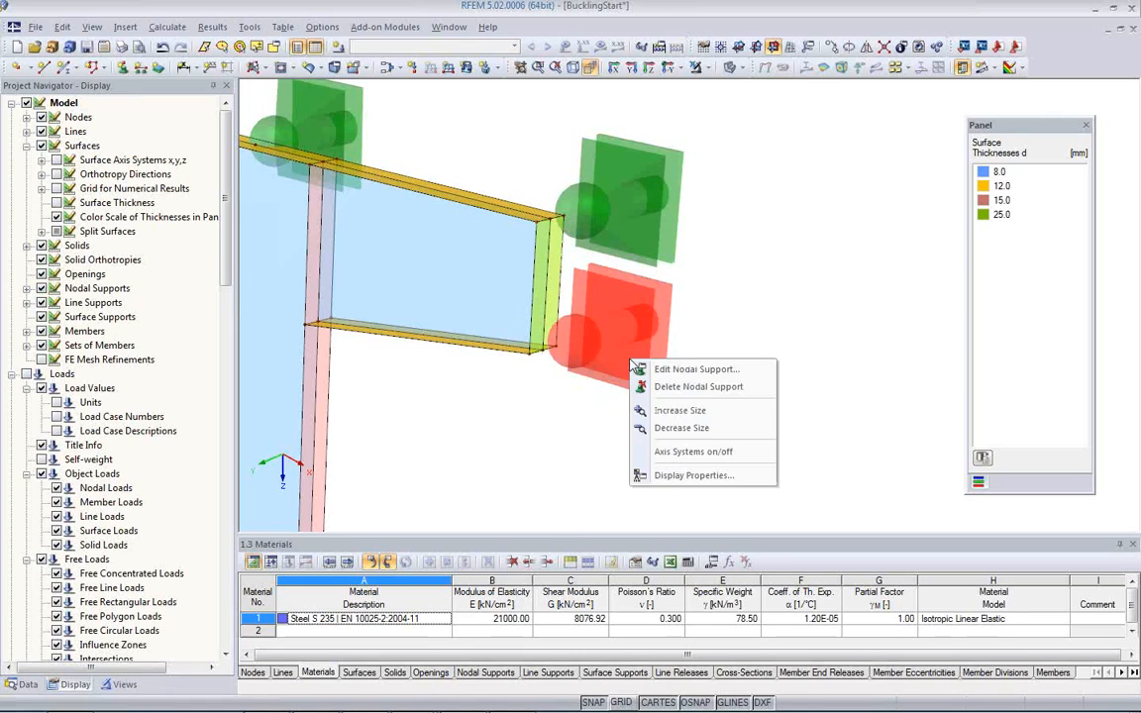
left_click(674, 436)
right_click(606, 354)
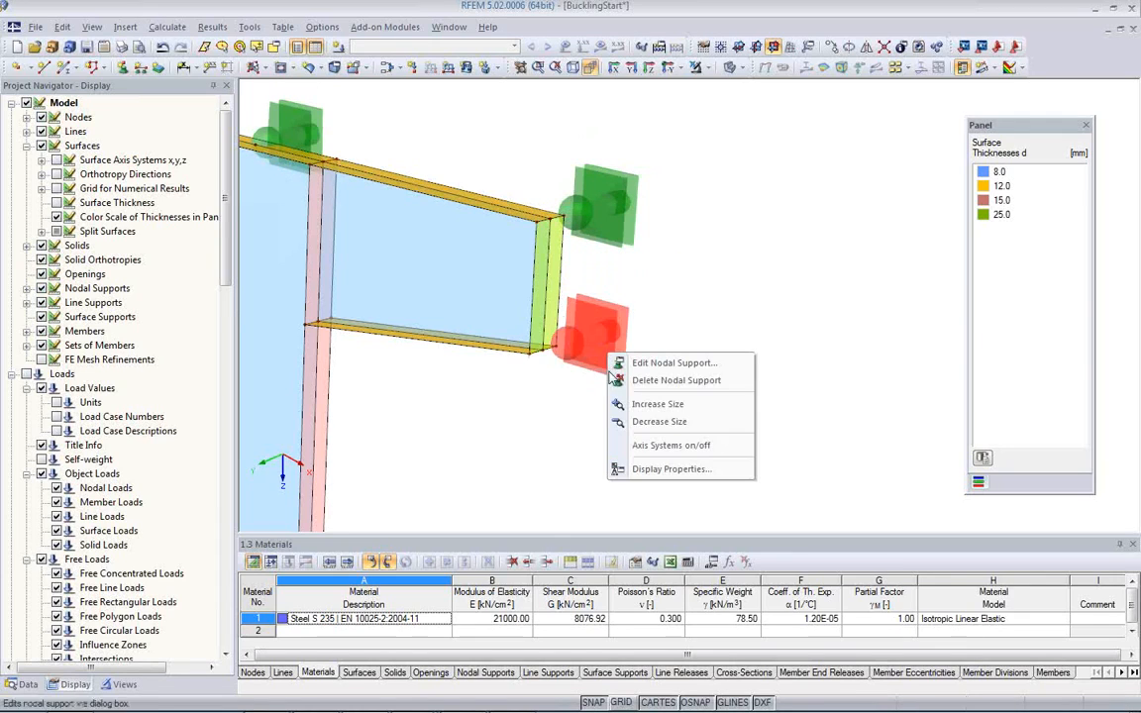
left_click(654, 422)
middle_click_drag(483, 380, 615, 349)
scroll(615, 349, "down", 4)
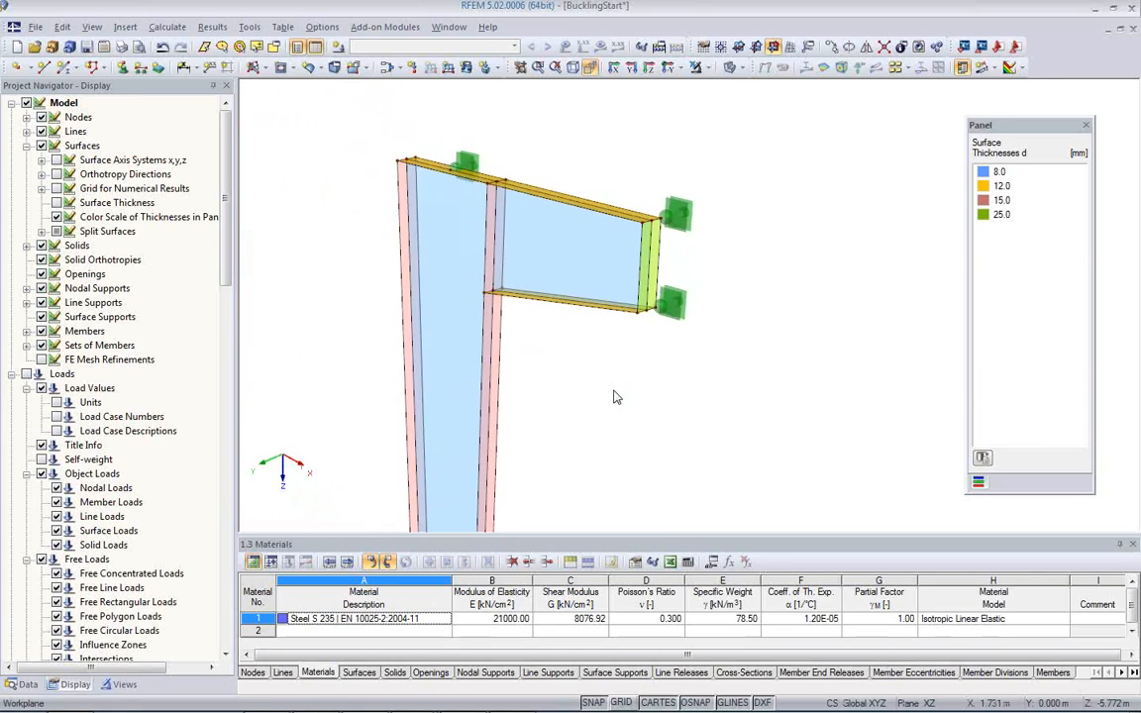
right_click(590, 387)
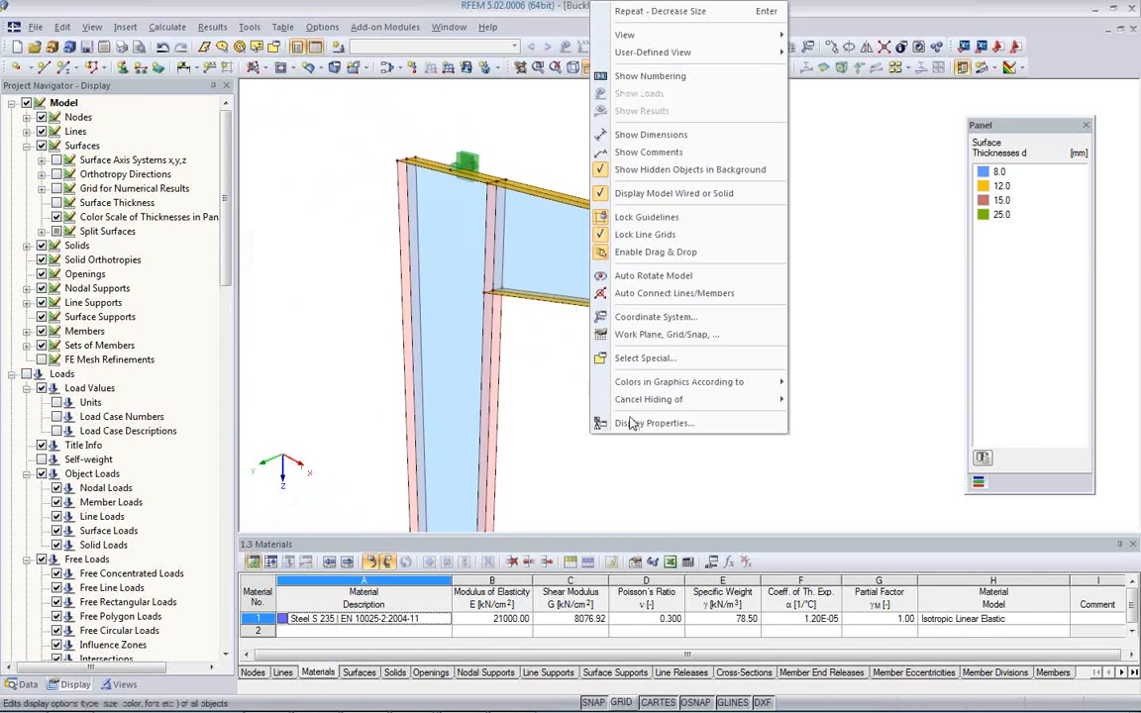
left_click(544, 409)
Step: Place the existing uY'-only nodal support on node 26, partway up the column's bracket-side flange
scroll(552, 399, "down", 2)
middle_click_drag(551, 394, 472, 276)
scroll(474, 287, "down", 1)
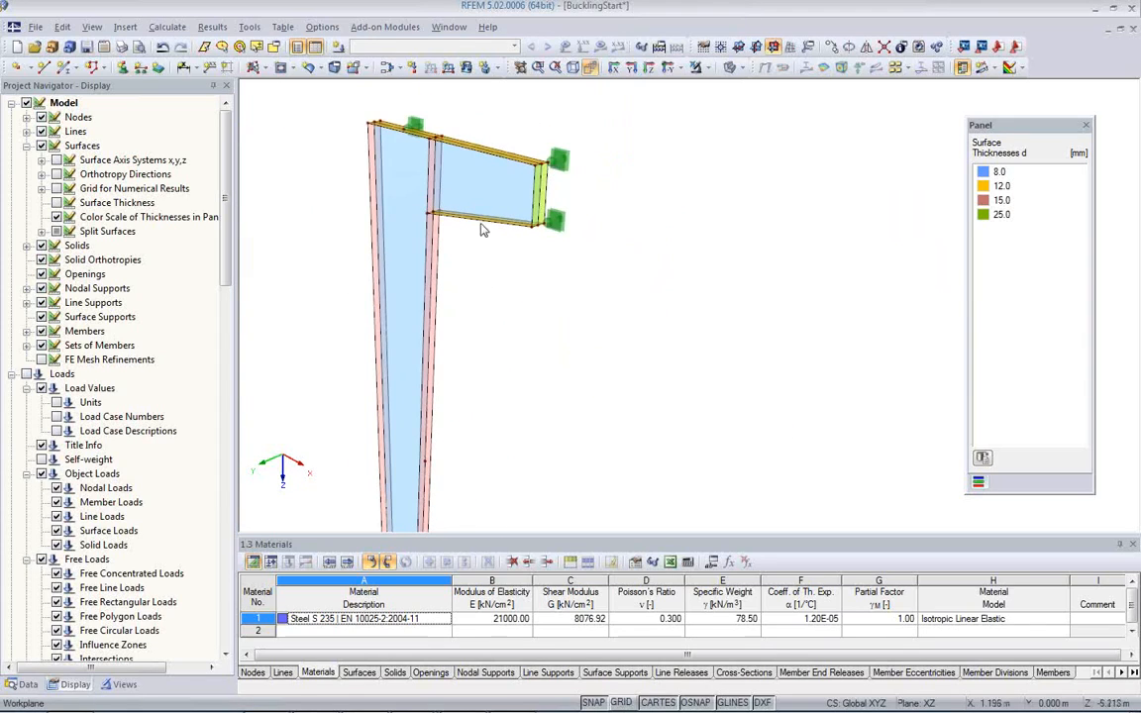
middle_click_drag(481, 328, 500, 205)
scroll(483, 329, "up", 2)
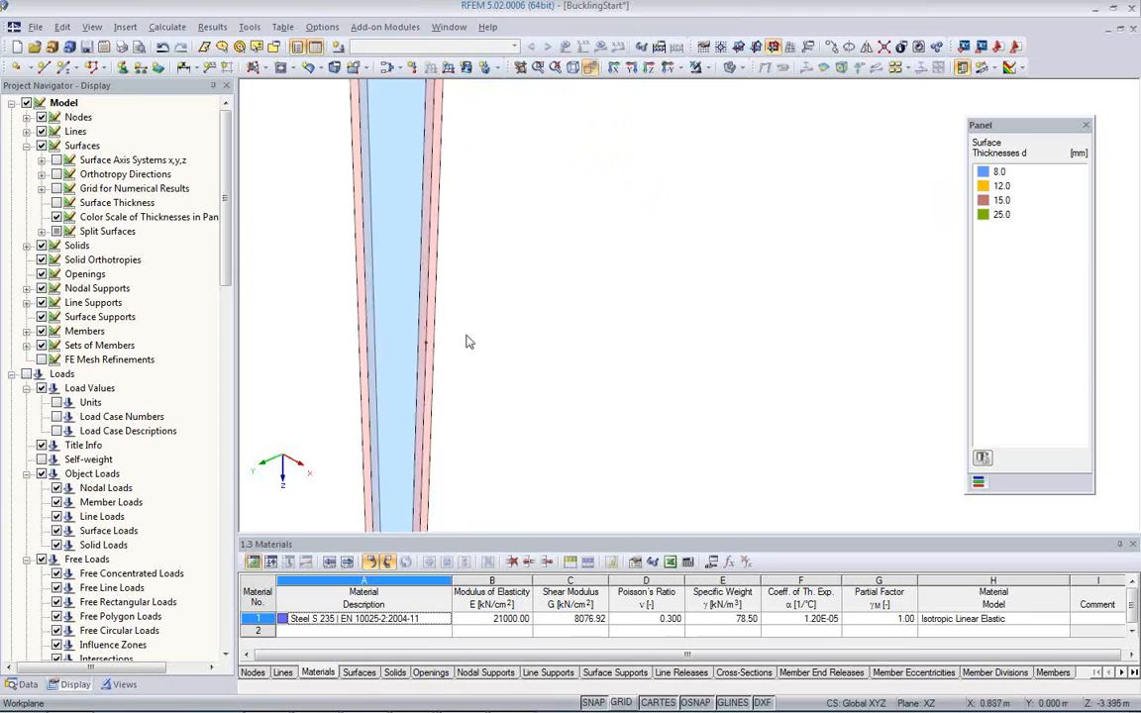
scroll(469, 342, "up", 1)
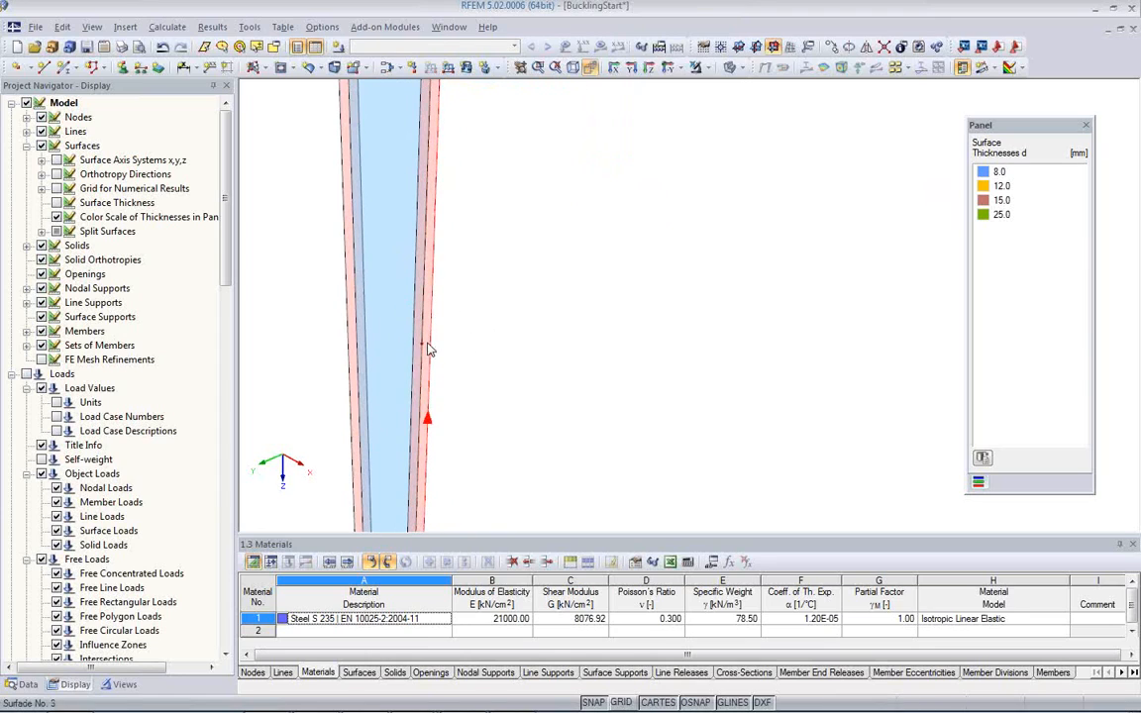
left_click(122, 67)
left_click(505, 248)
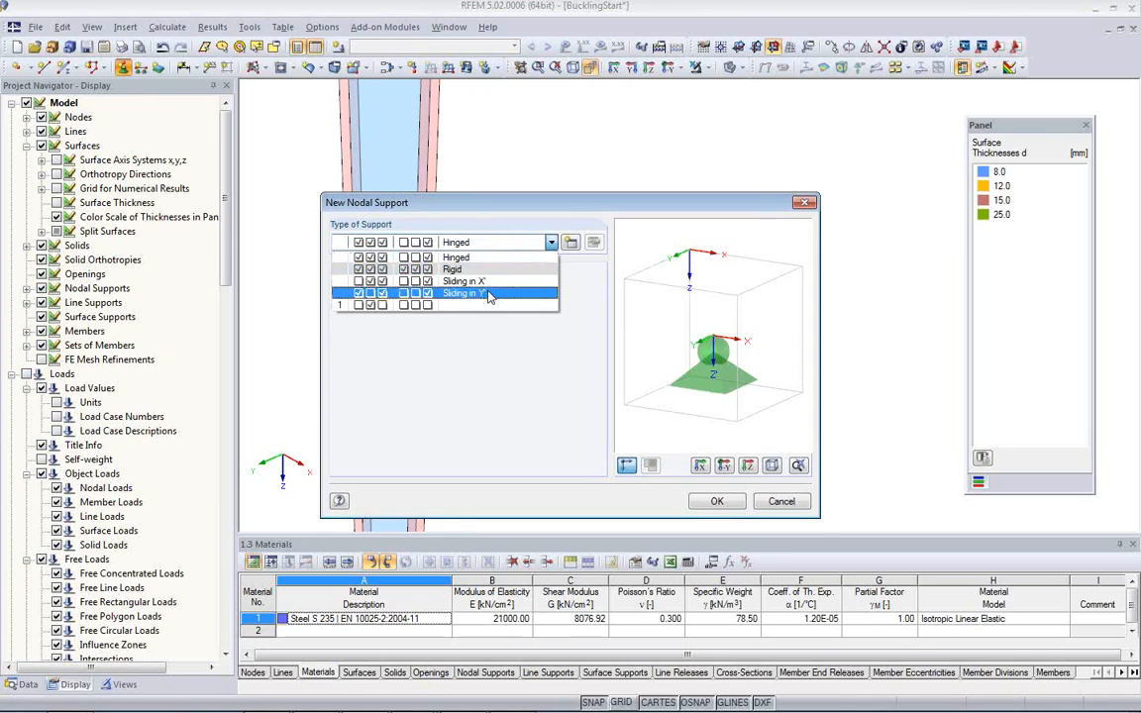
left_click(436, 274)
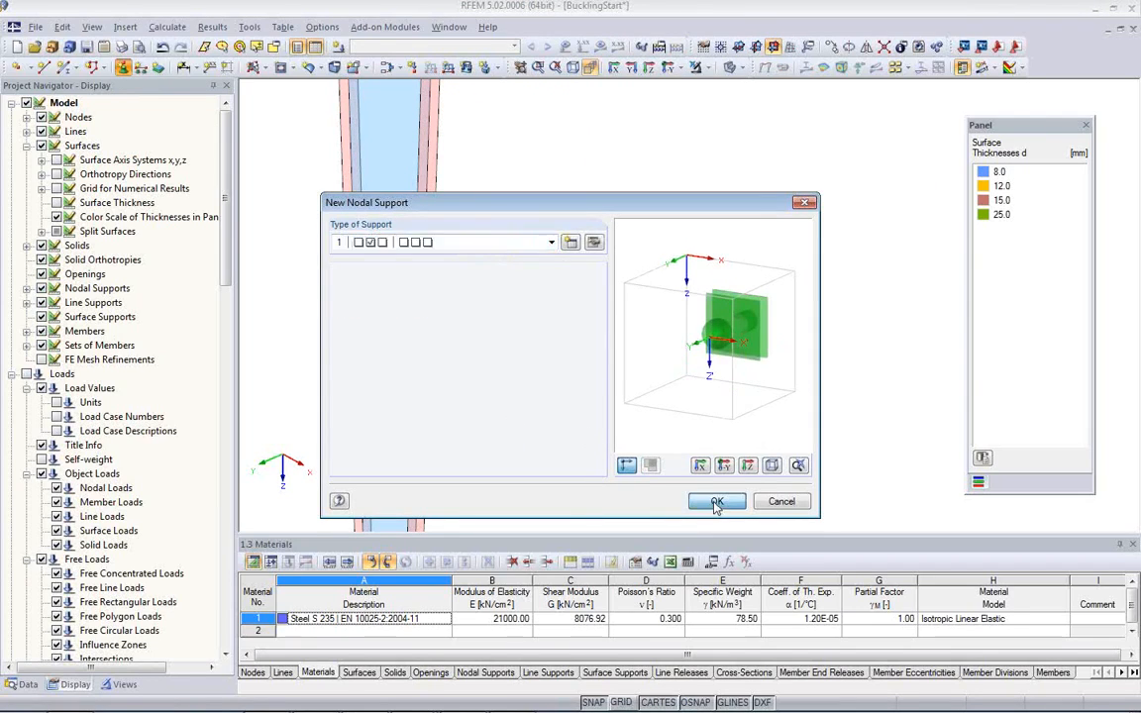
left_click(718, 501)
left_click(422, 344)
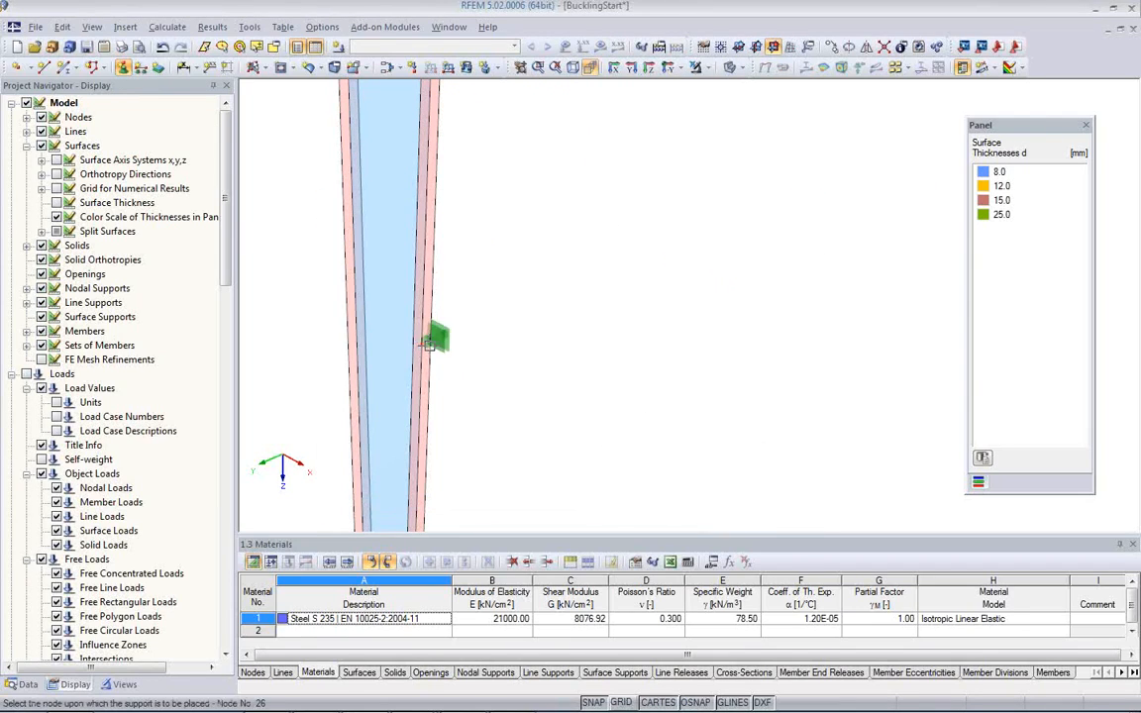
key("Escape")
Step: Decrease the display size of the line support symbols at the column base
scroll(525, 361, "down", 4)
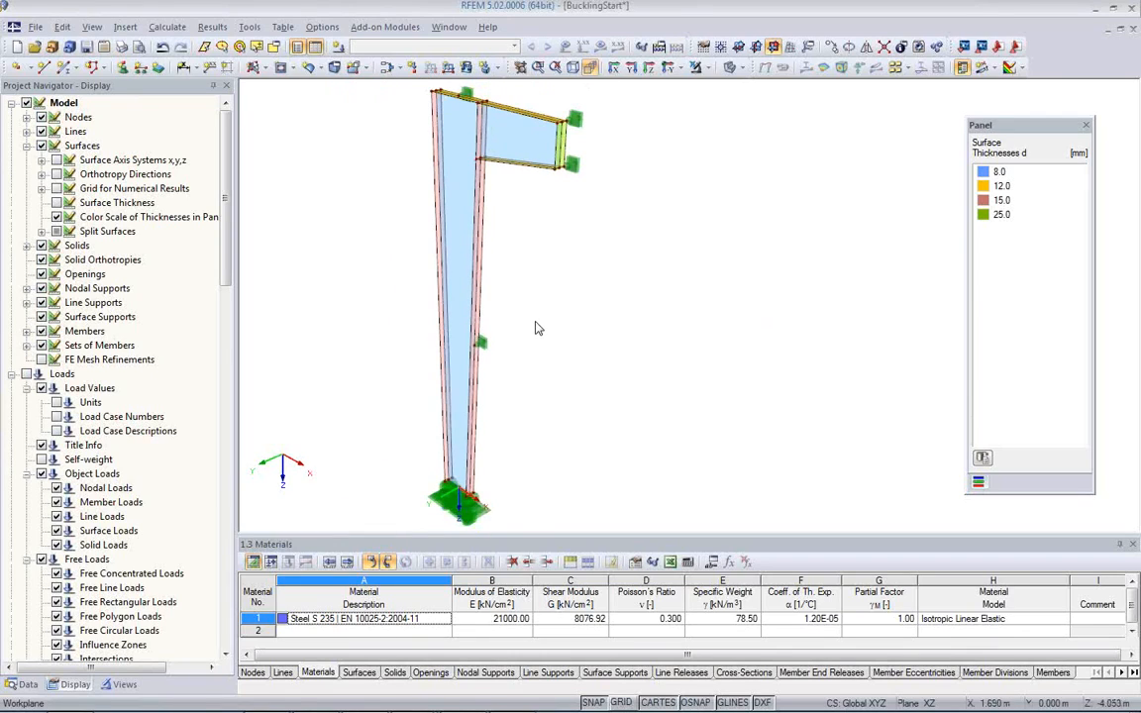
right_click(481, 517)
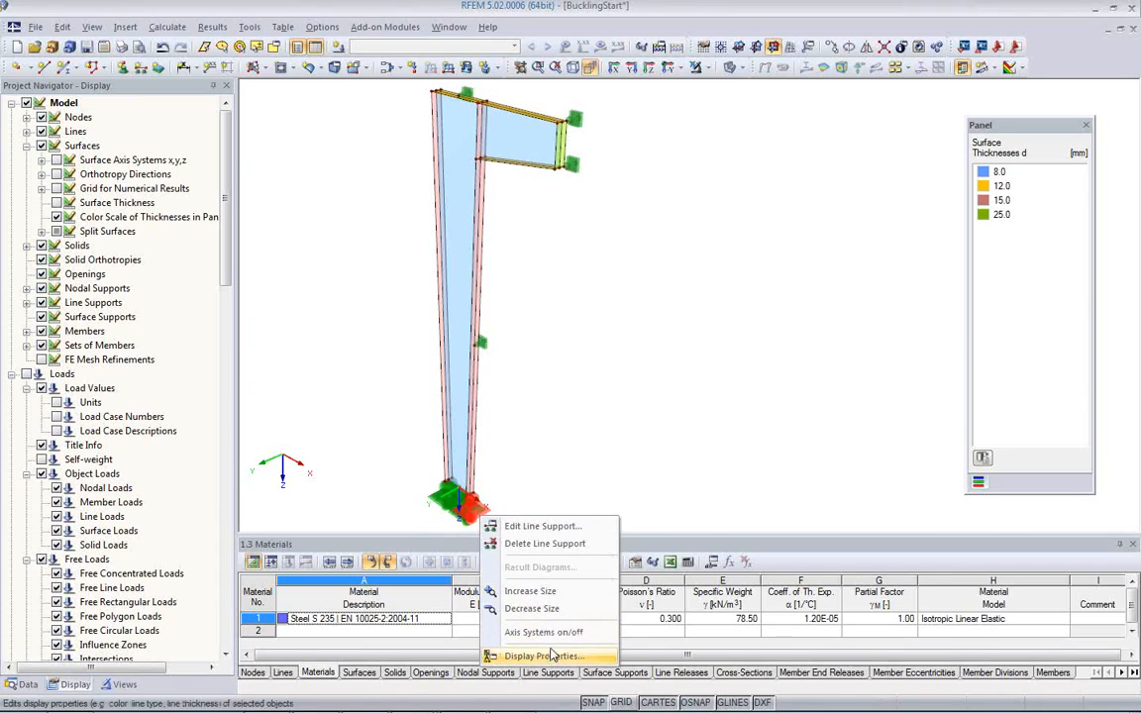
left_click(532, 608)
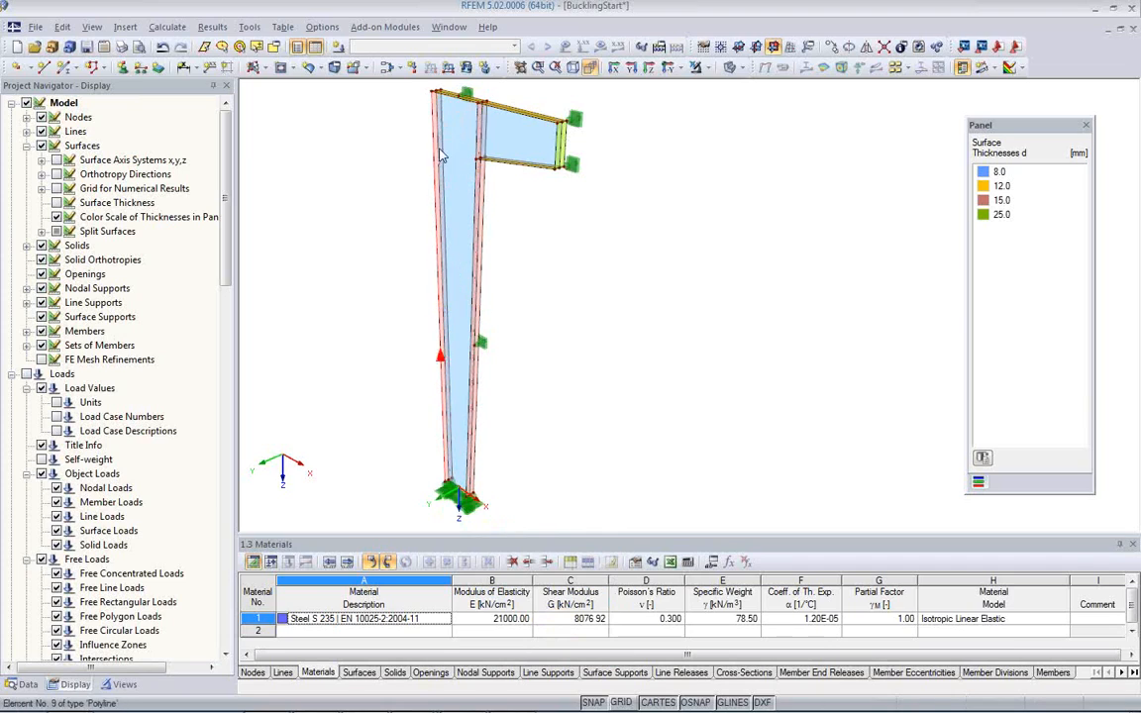
Step: Show the dimensions on the column and bracket model
middle_click_drag(525, 243, 565, 354)
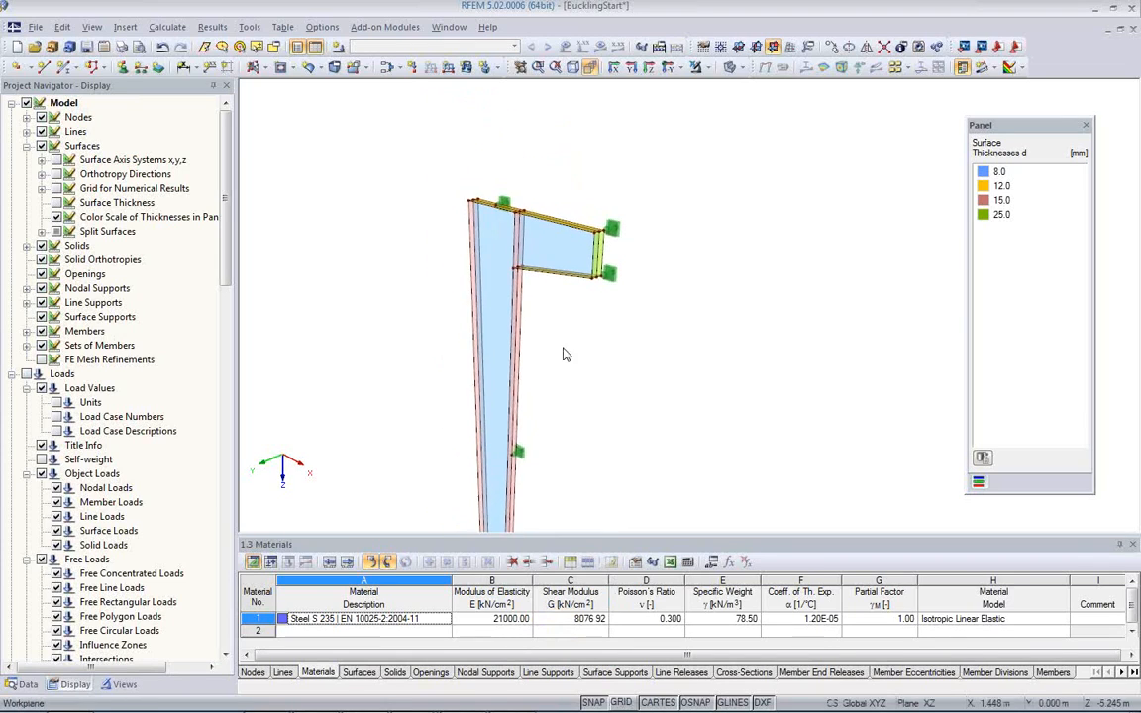
scroll(564, 352, "up", 3)
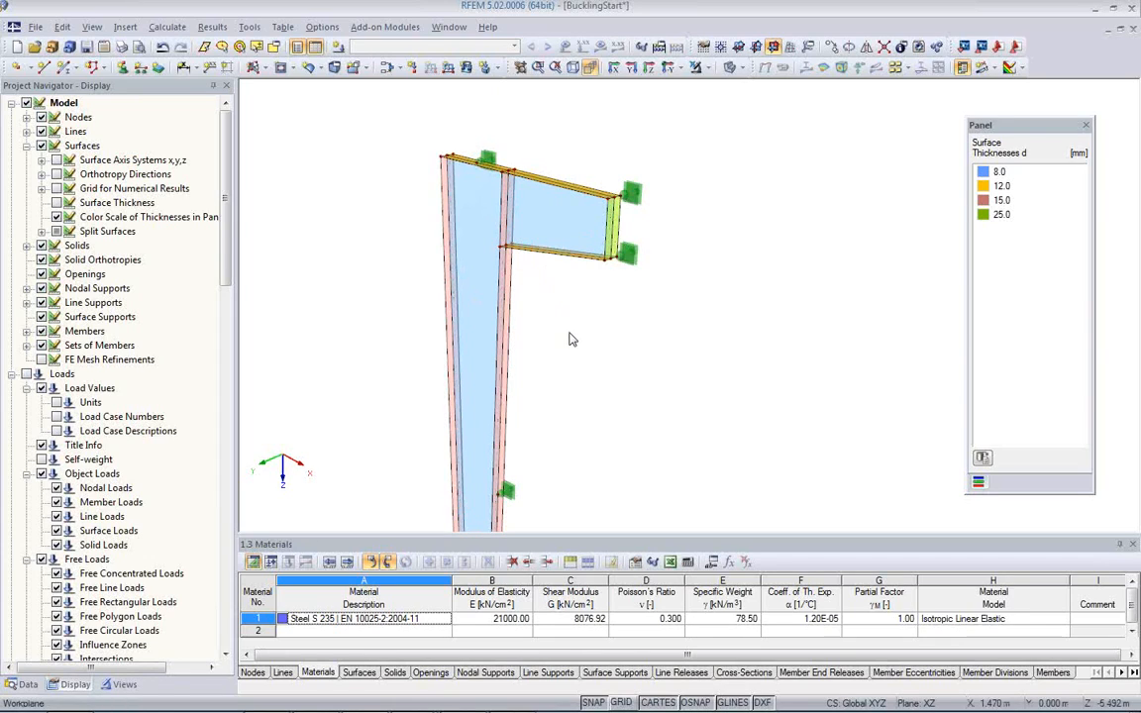
middle_click_drag(590, 352, 510, 317)
scroll(497, 318, "up", 2)
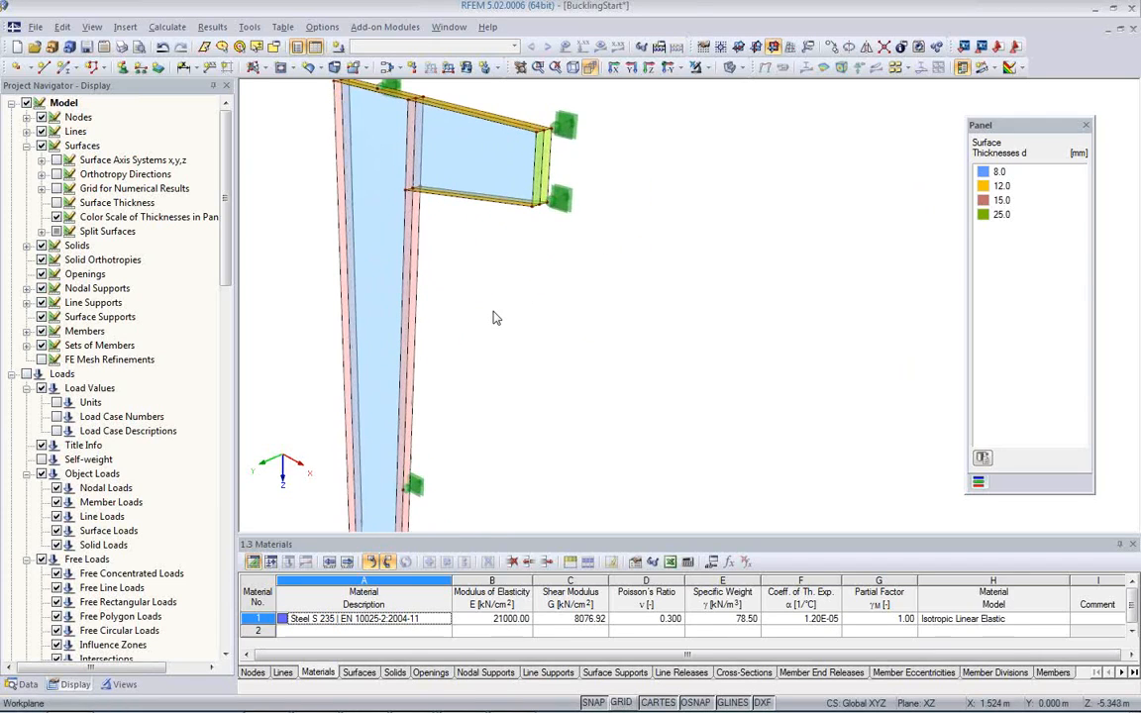
middle_click_drag(488, 313, 553, 372)
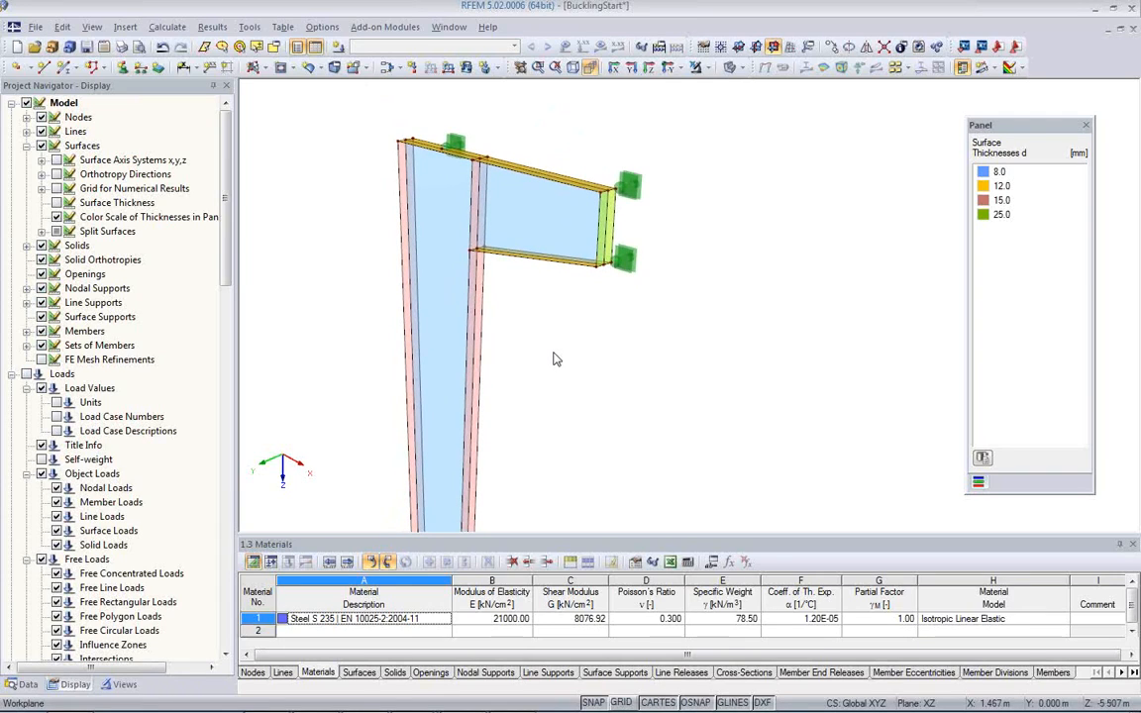
mouse_move(555, 359)
middle_mouse_down("ctrl")
mouse_move(530, 242)
mouse_move(540, 235)
mouse_move(545, 341)
middle_mouse_up("ctrl")
right_click(331, 344)
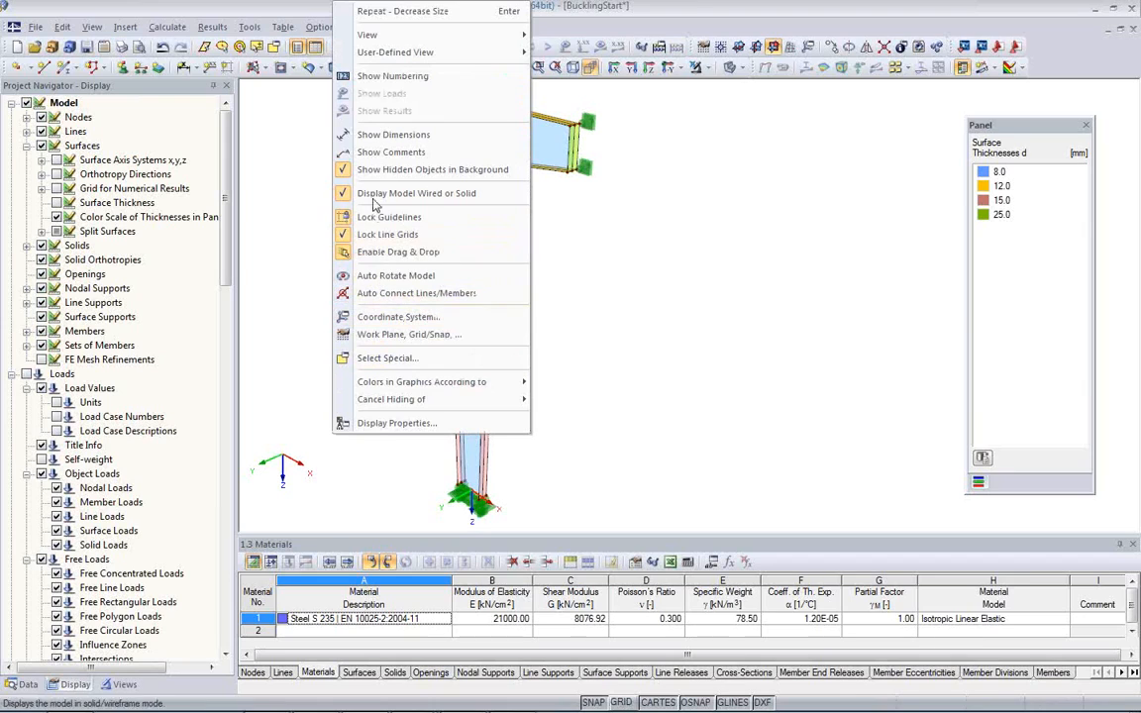
left_click(385, 139)
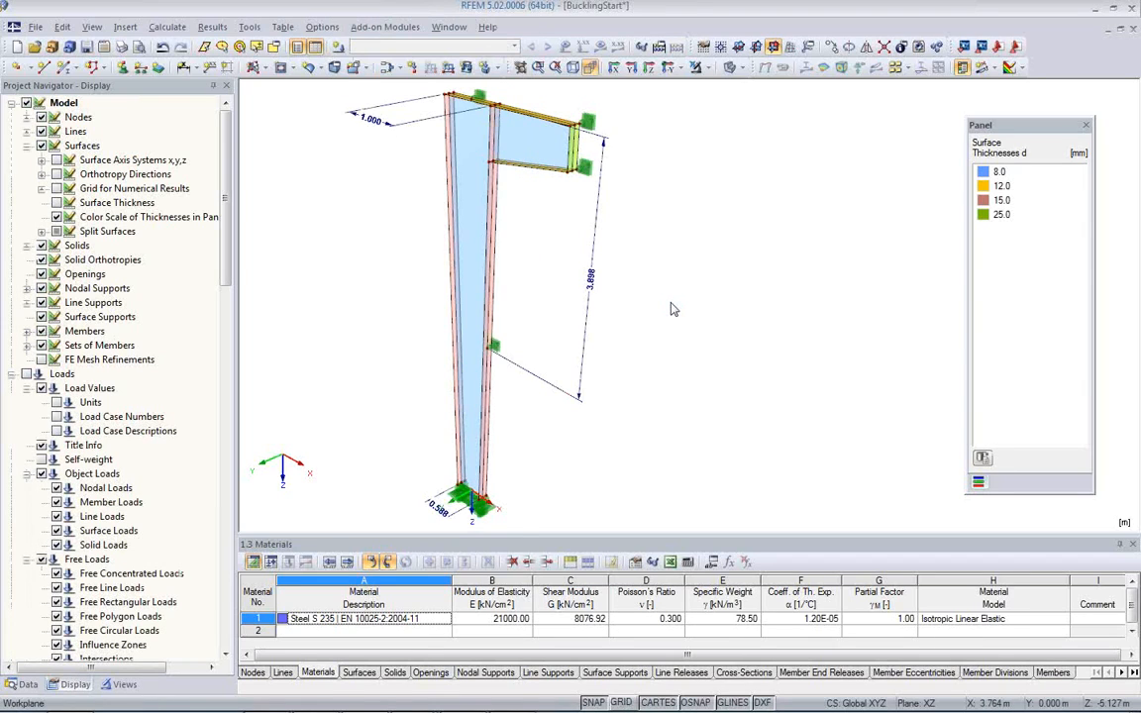
Step: Add a linear length dimension from the supported top flange node to the end plate's upper supported corner, at a local offset of about -1.67 m
scroll(665, 308, "up", 2)
scroll(506, 260, "up", 2)
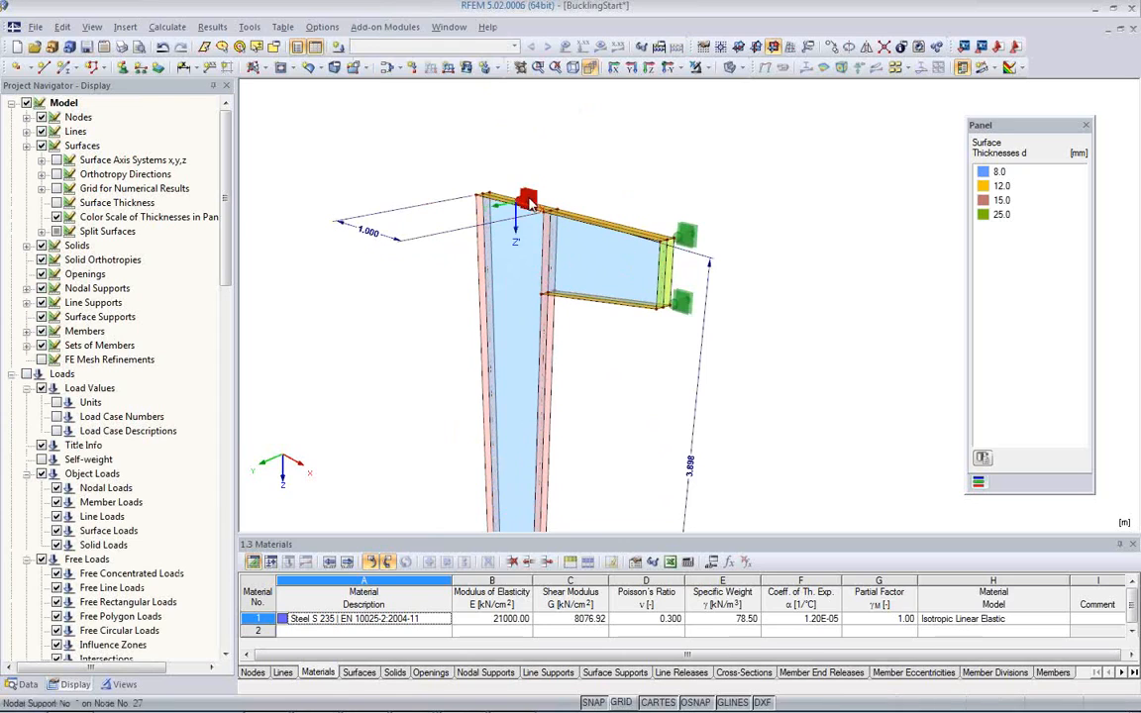
left_click(183, 66)
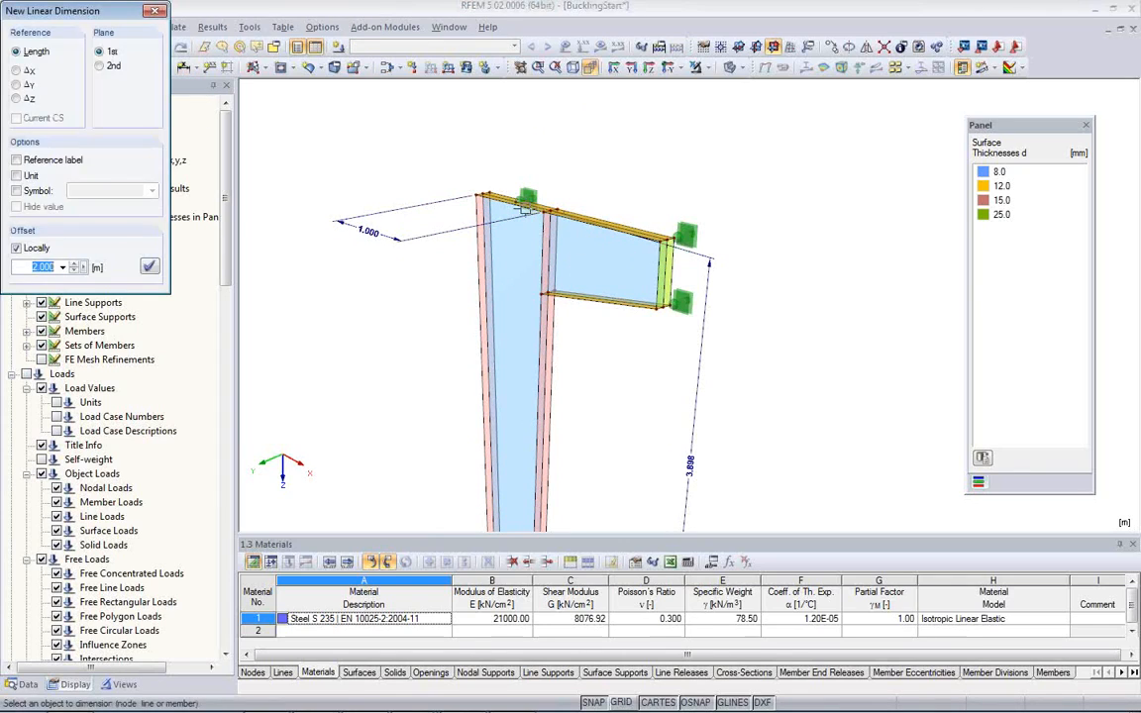
left_click(516, 199)
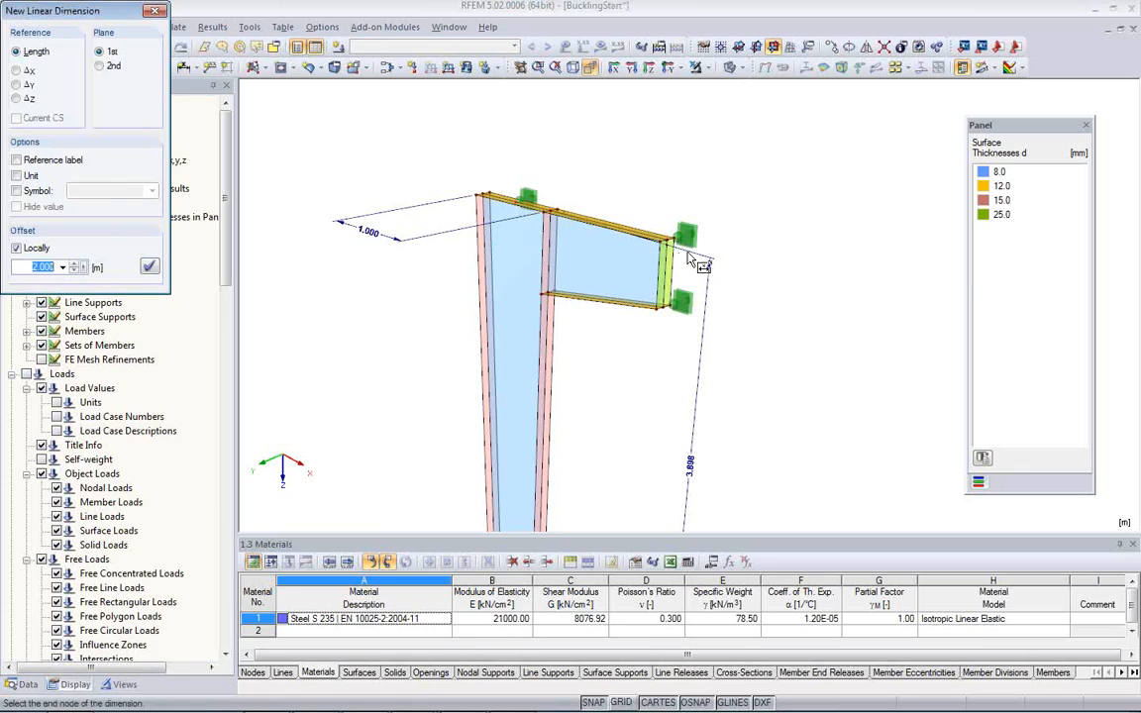
left_click(669, 238)
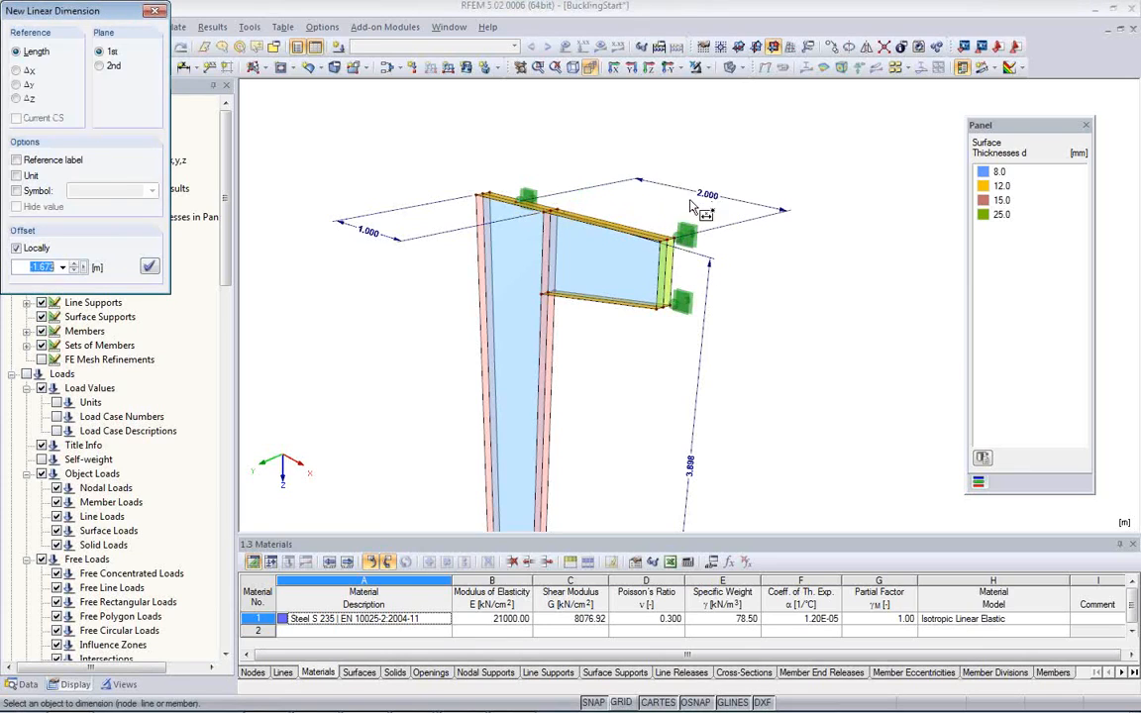
left_click(694, 213)
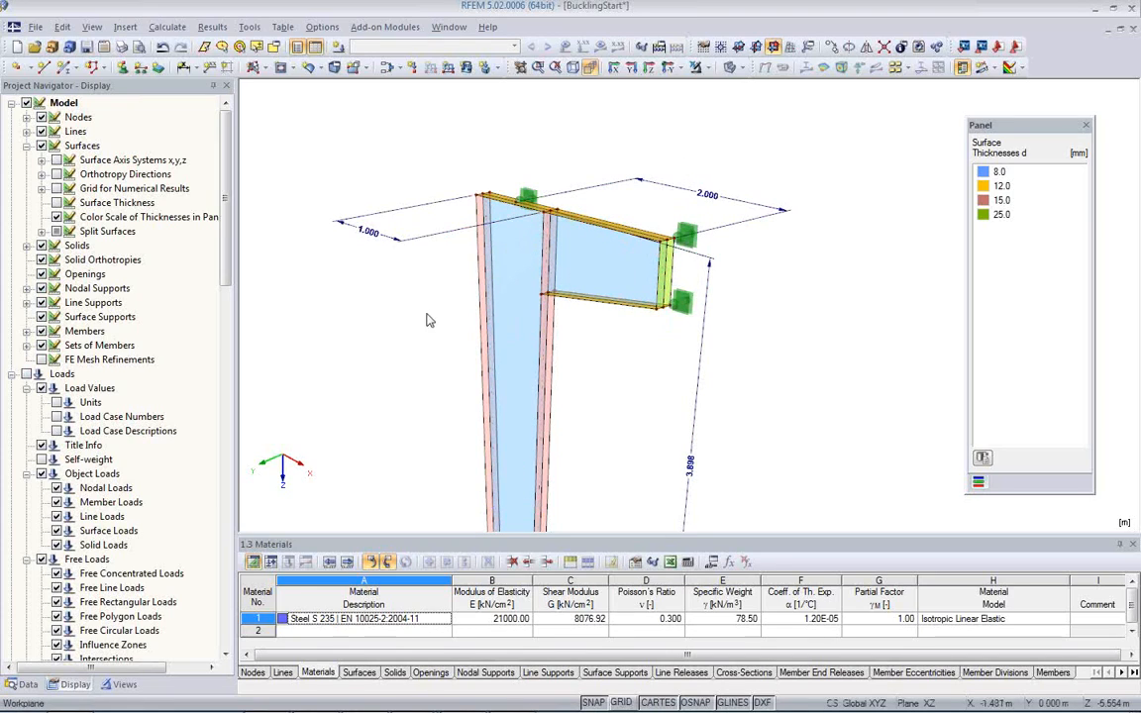
Step: Hide the dimensions in the model view
scroll(366, 250, "down", 5)
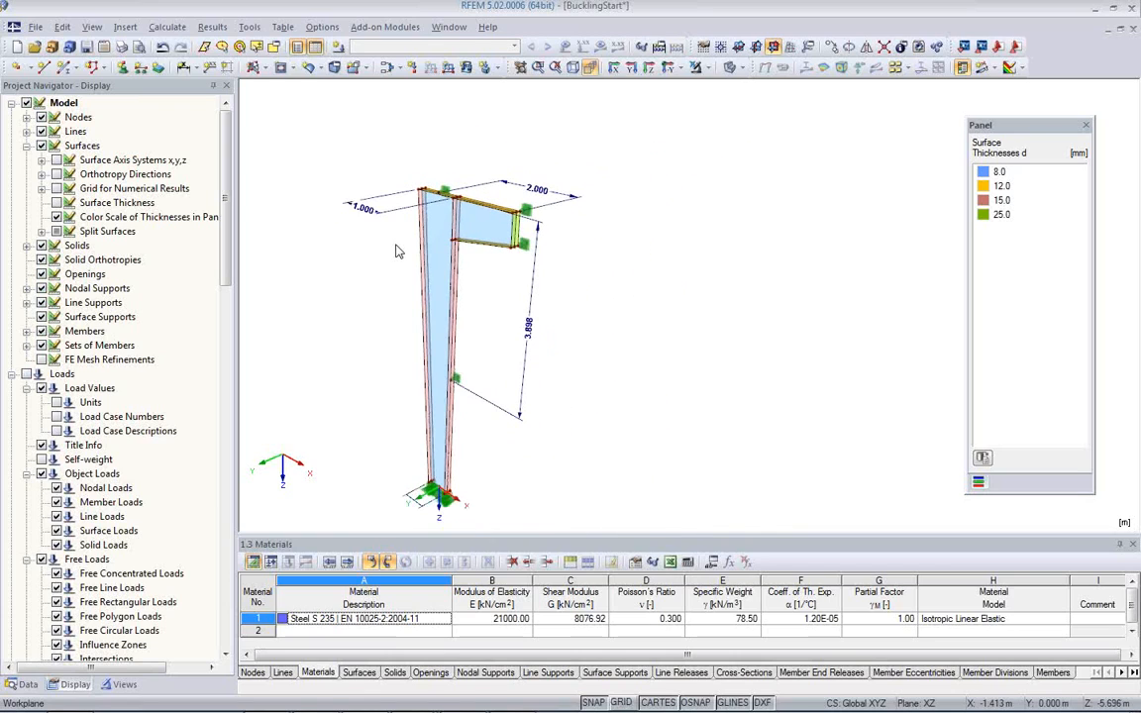
scroll(386, 312, "up", 1)
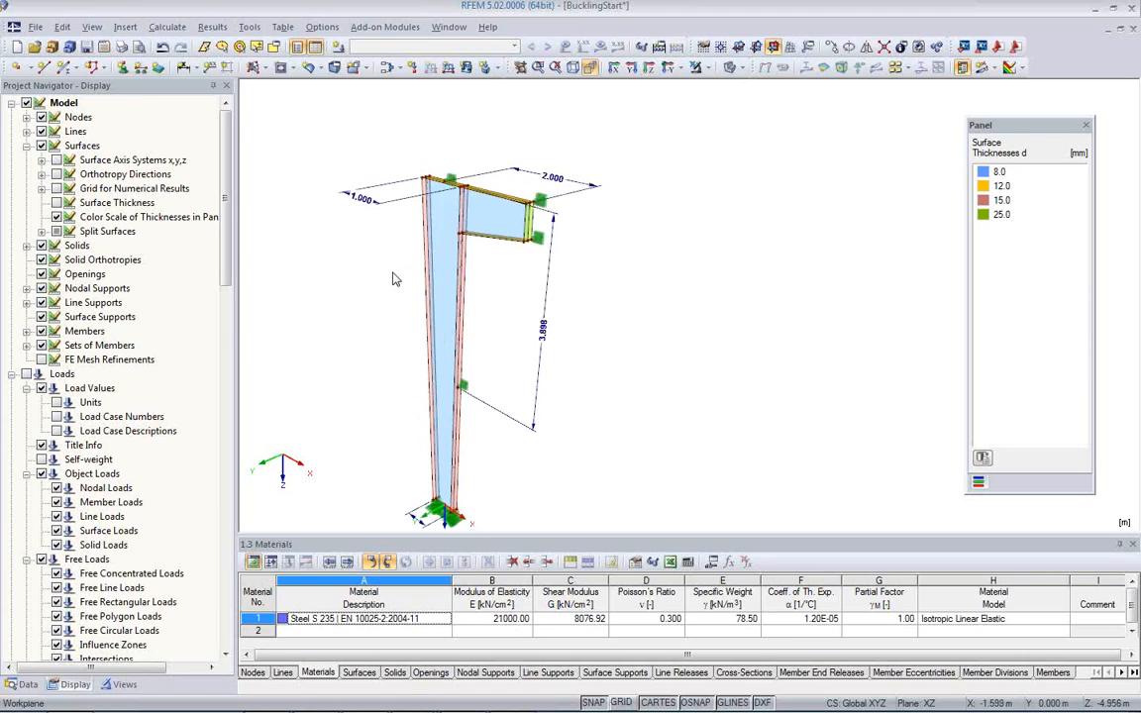
right_click(303, 215)
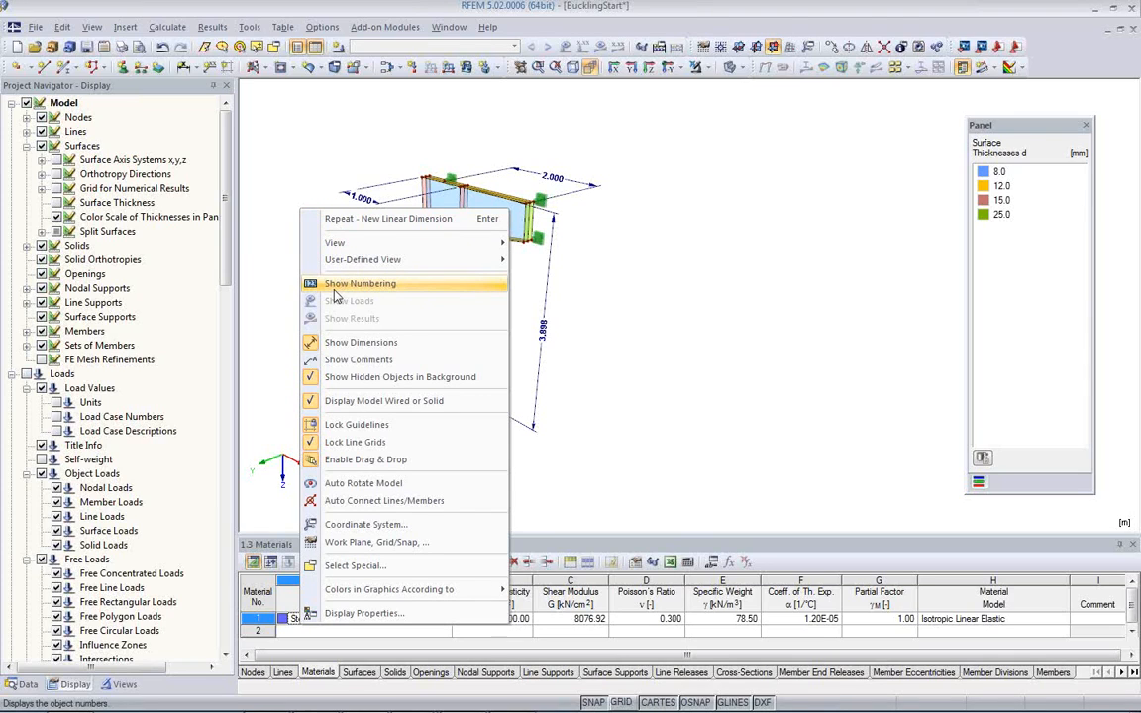
left_click(342, 342)
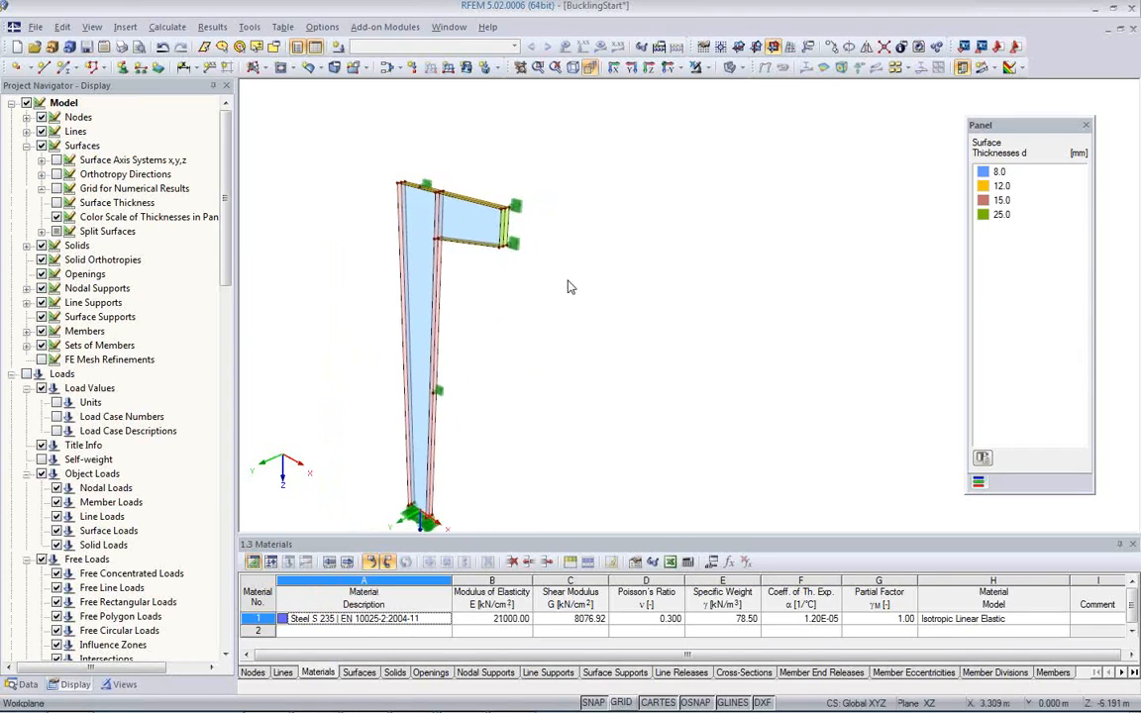
Step: Examine the bracket's end plate up close, including its vertical lines and nodal supports
scroll(448, 254, "up", 2)
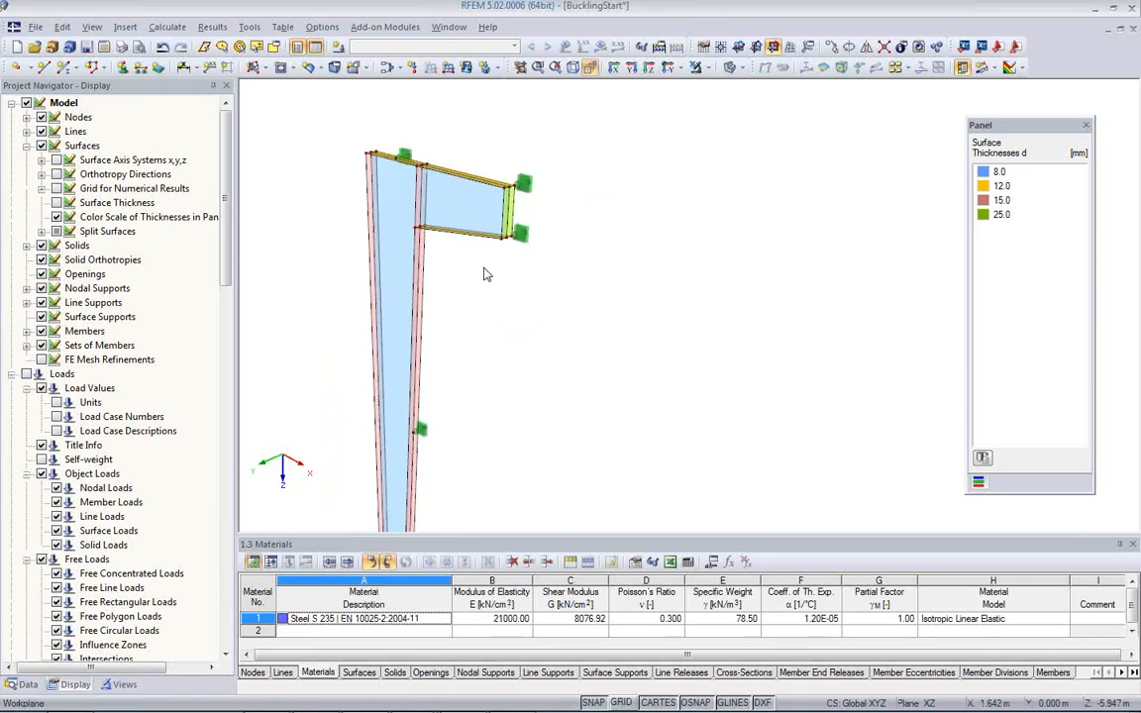
middle_click_drag(484, 274, 626, 340, "ctrl")
scroll(613, 347, "up", 2)
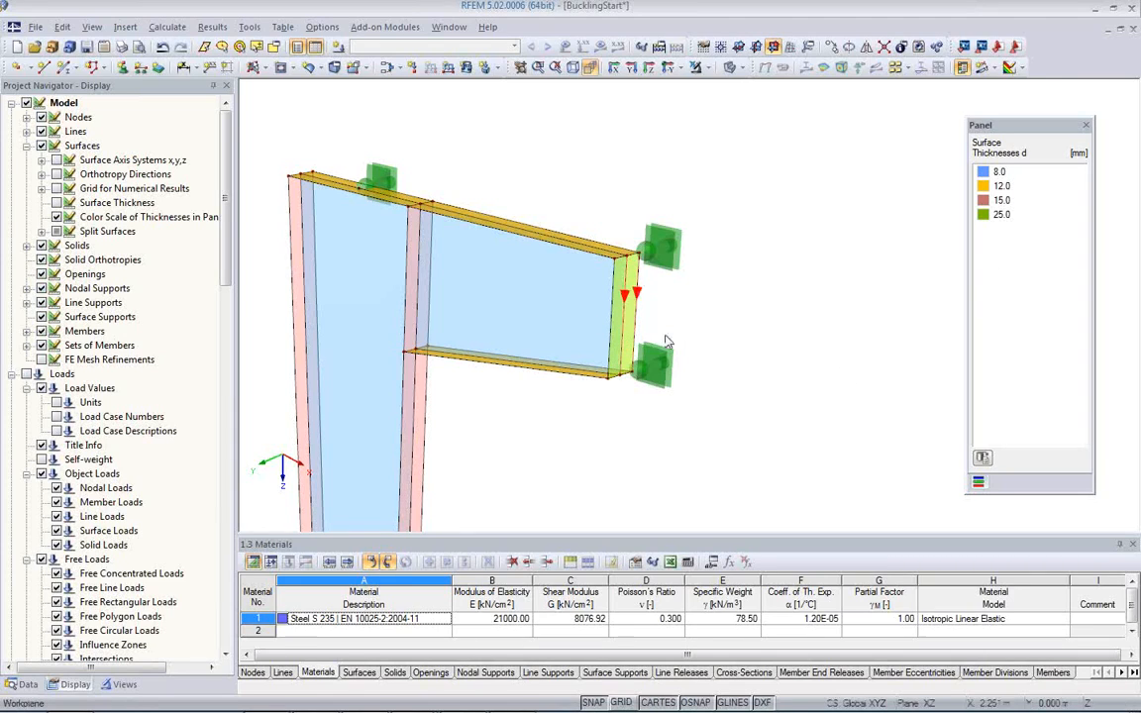
scroll(666, 377, "up", 3)
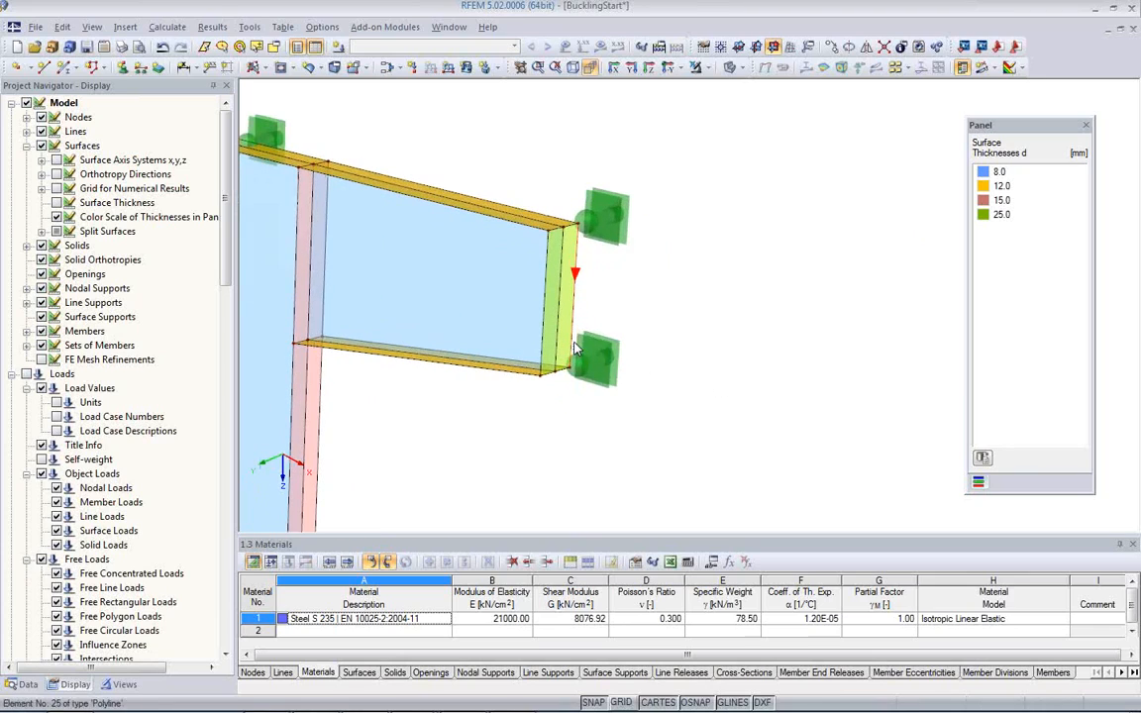
middle_click_drag(621, 339, 674, 336)
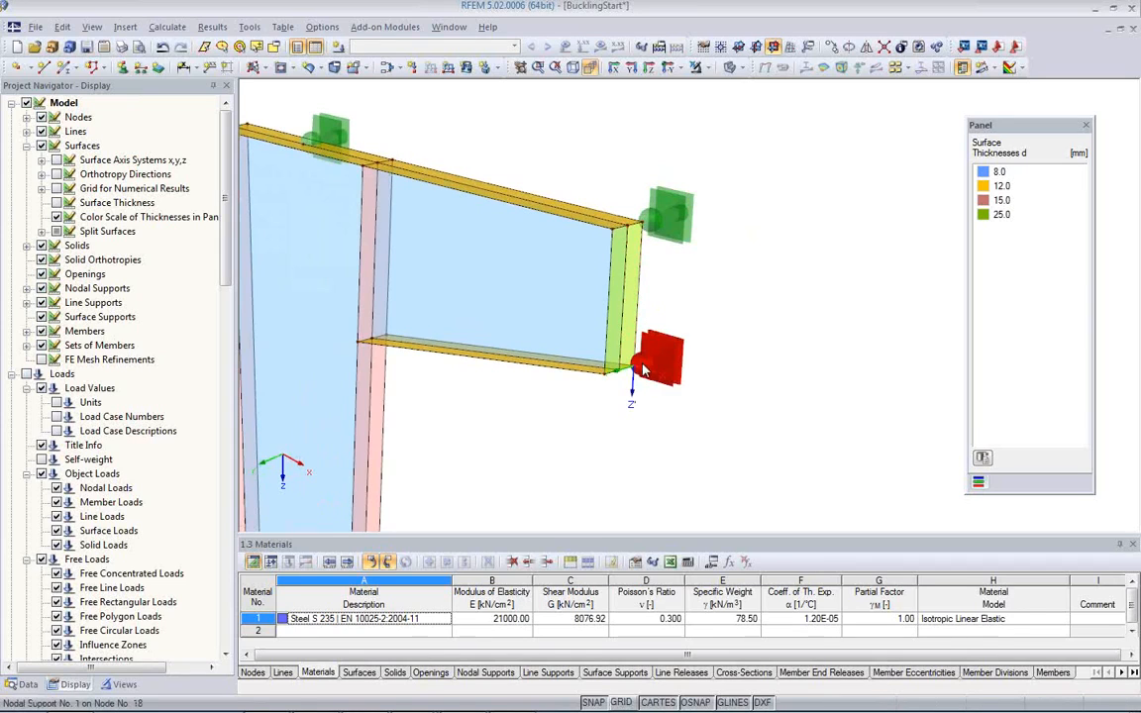
scroll(646, 373, "up", 1)
scroll(642, 382, "up", 1)
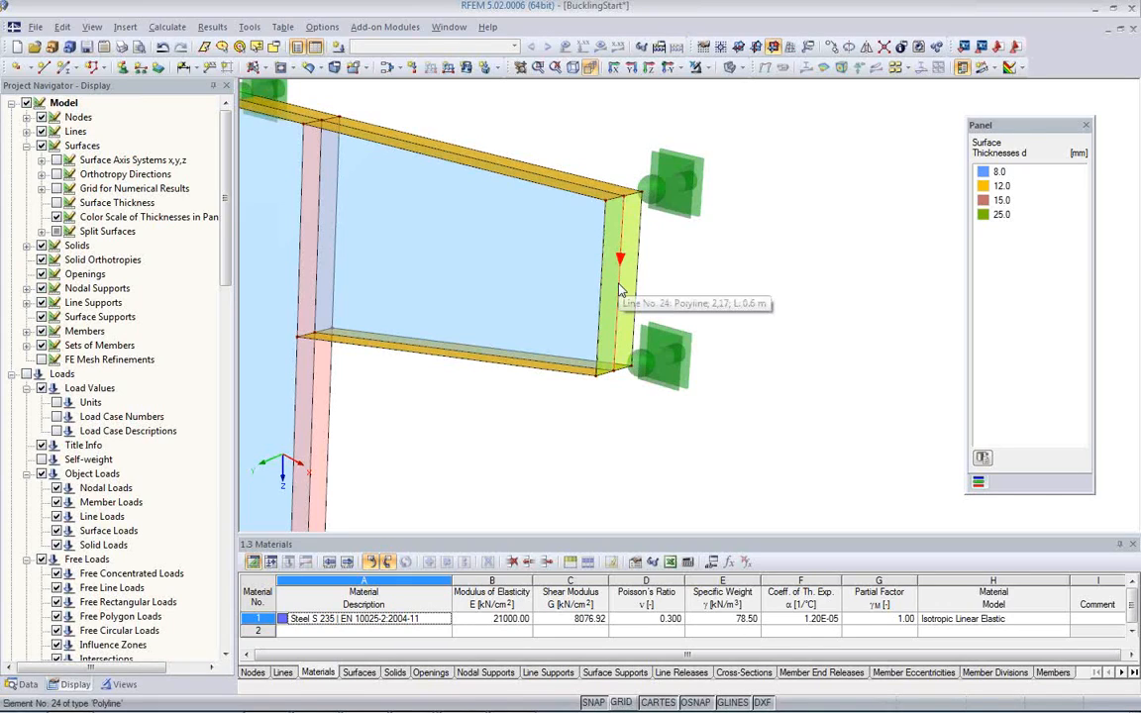
scroll(698, 377, "down", 3)
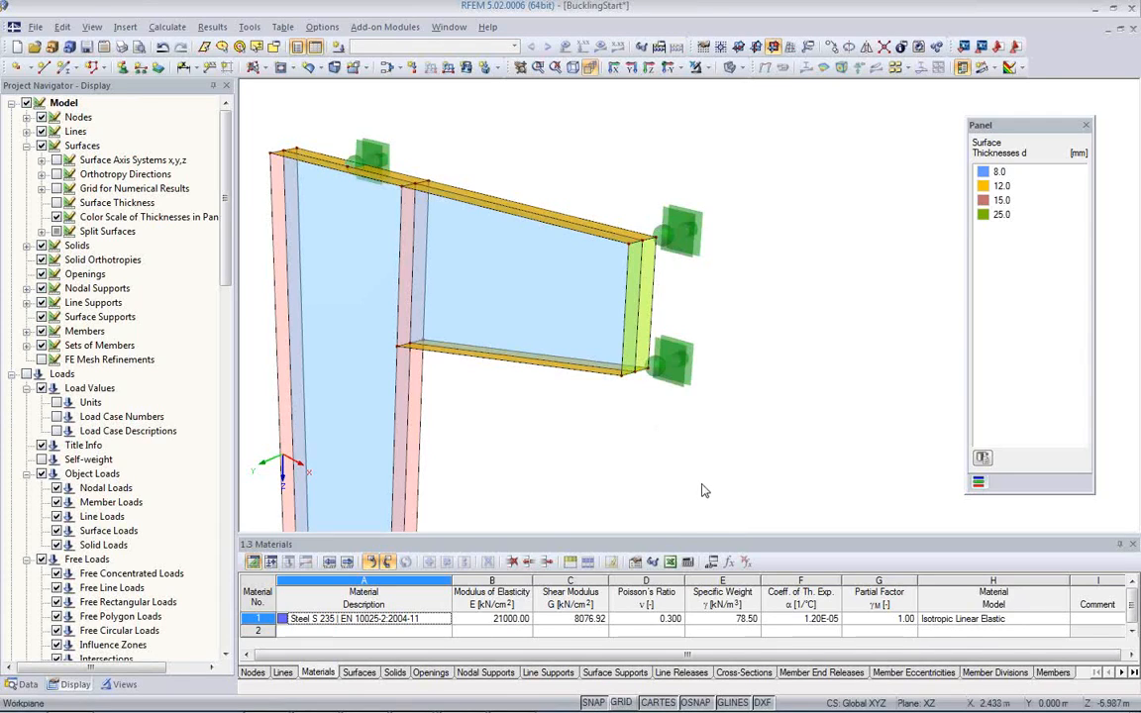
Step: Create permanent load case LC1 with the description "Design Load" and self-weight deactivated
left_click(338, 48)
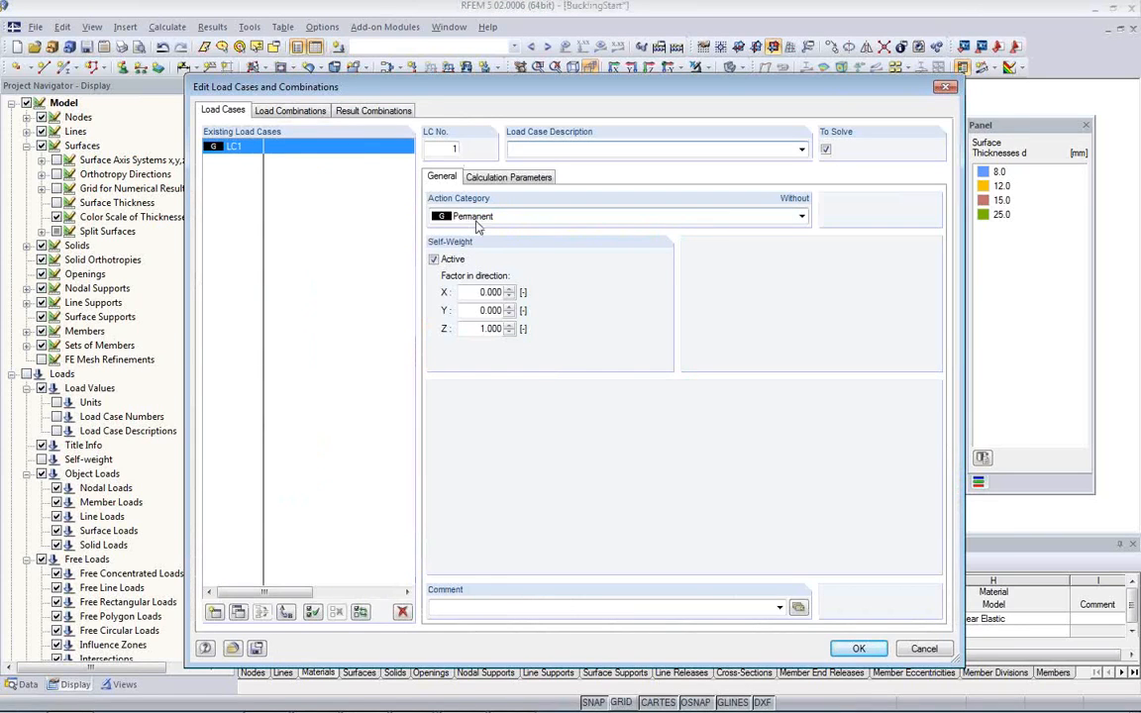
left_click(434, 259)
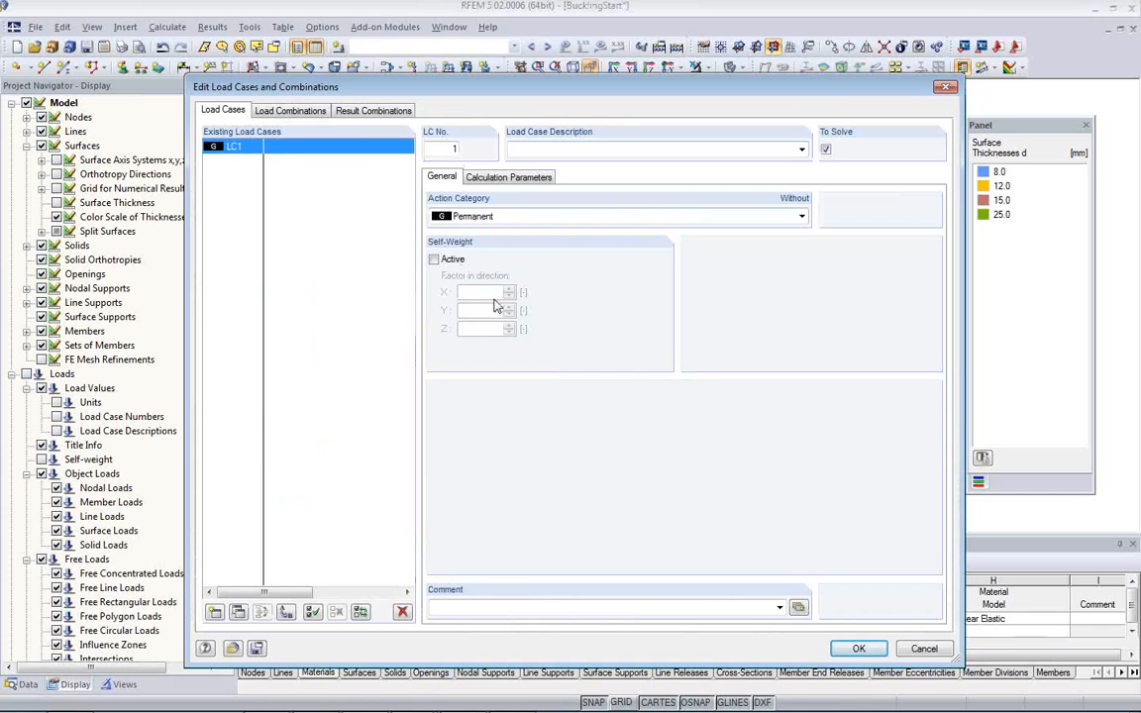
left_click(479, 177)
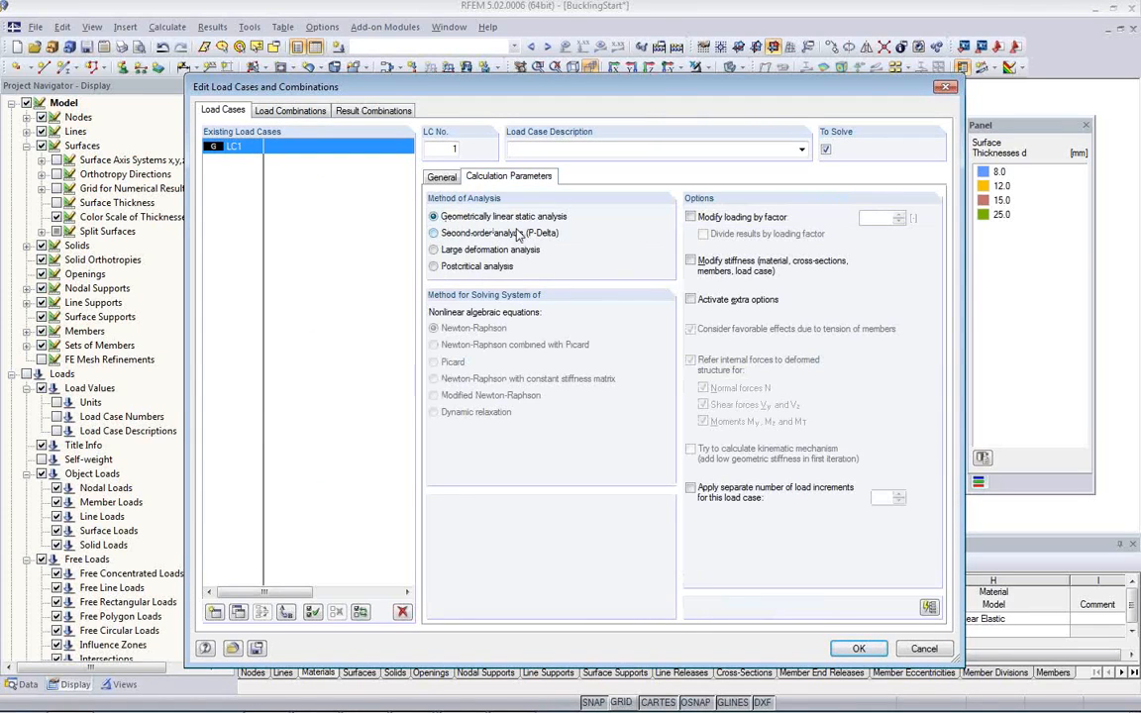
left_click(533, 151)
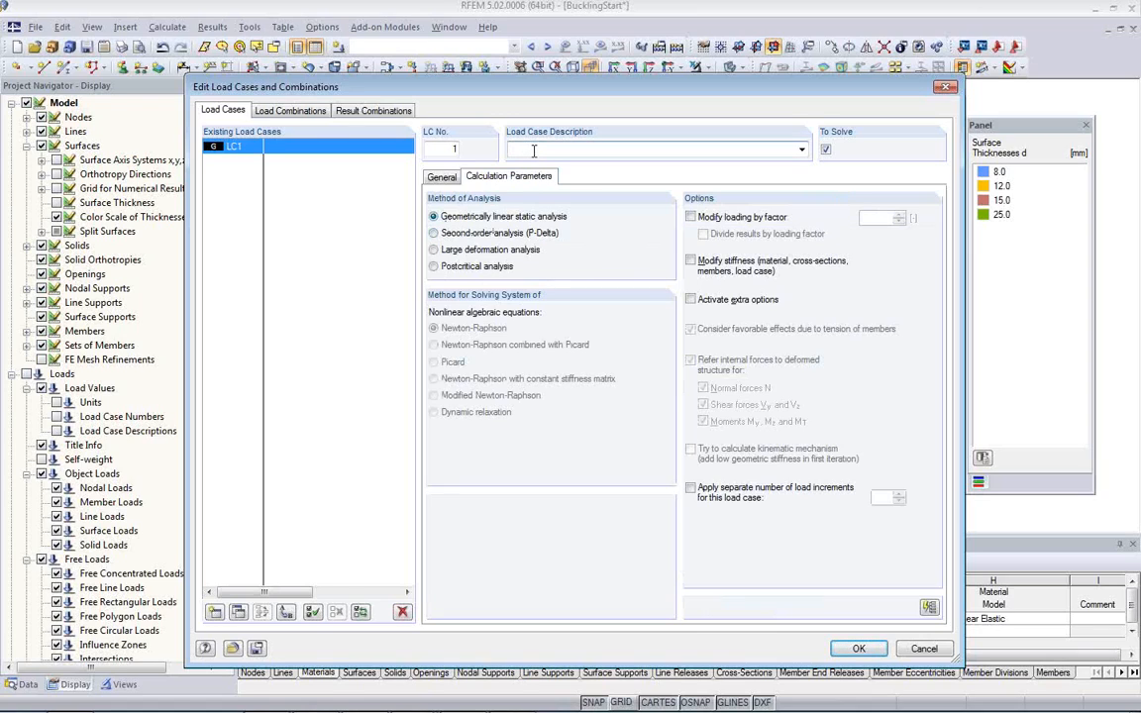
type("Design Load")
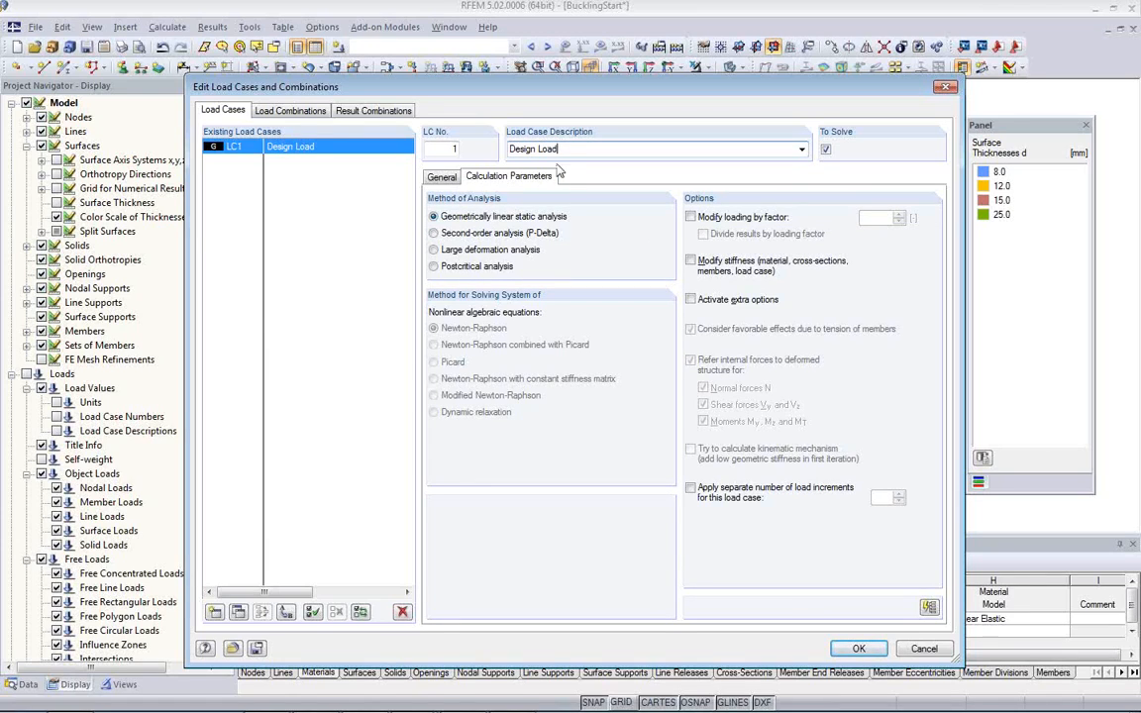
left_click(859, 650)
Step: Define a new parameter named DesignLoad with the unit type Force
middle_click_drag(624, 472, 586, 404)
scroll(561, 410, "down", 1)
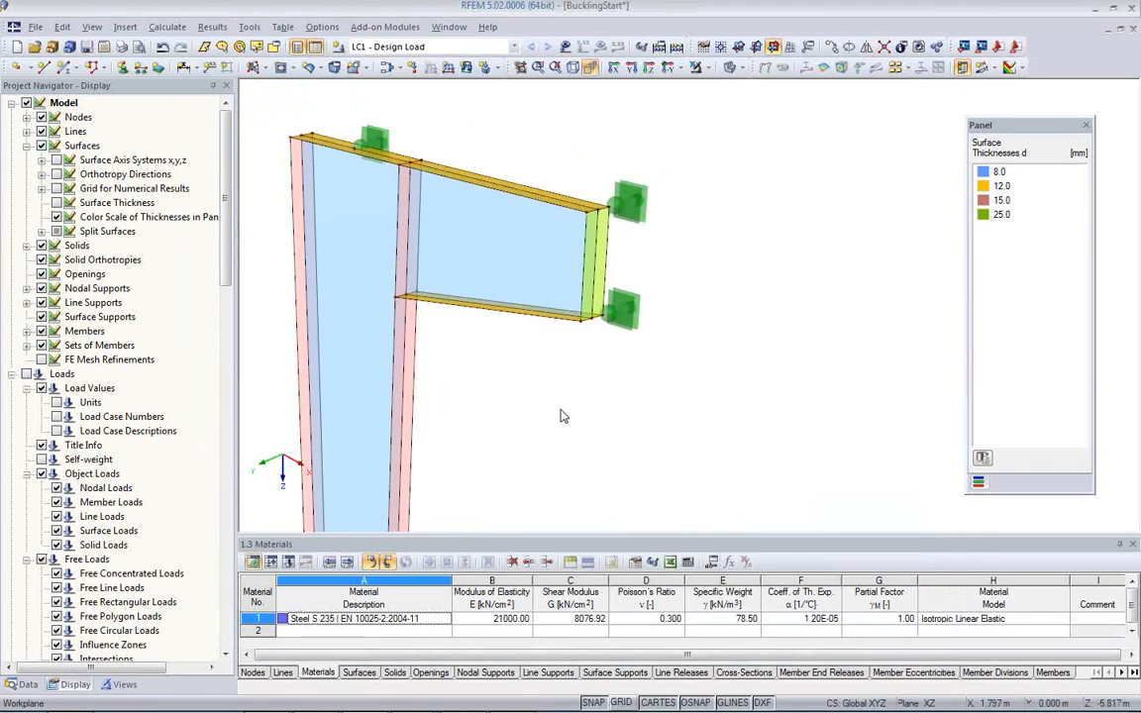
left_click(713, 563)
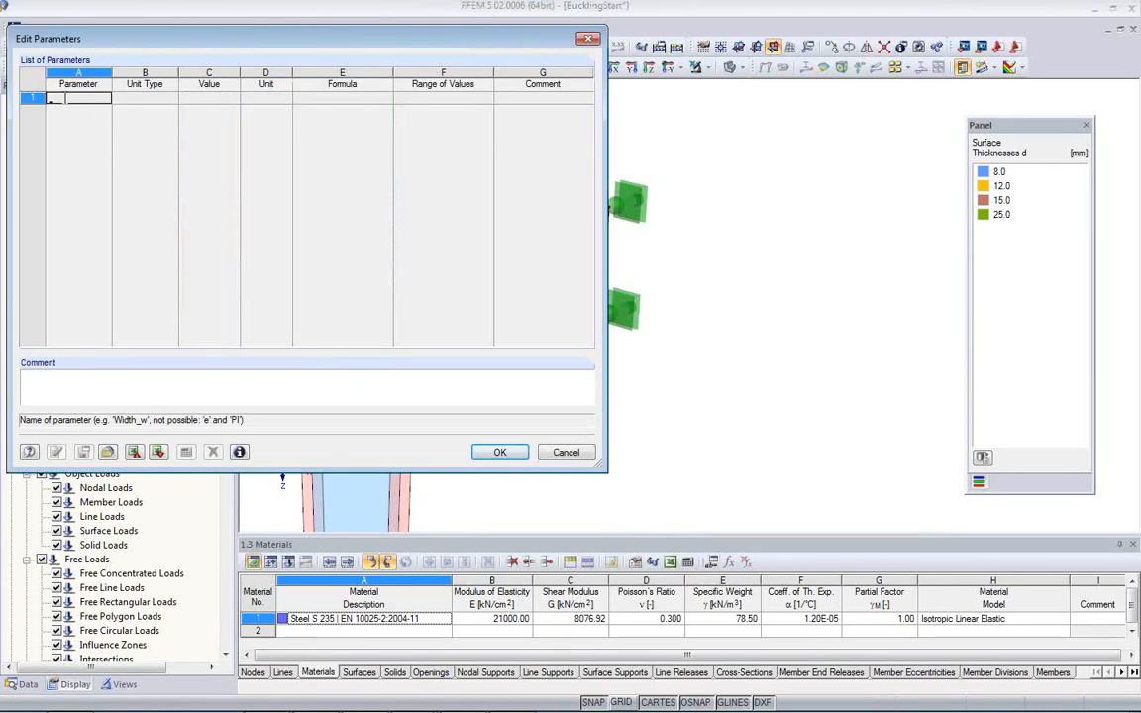
type("De")
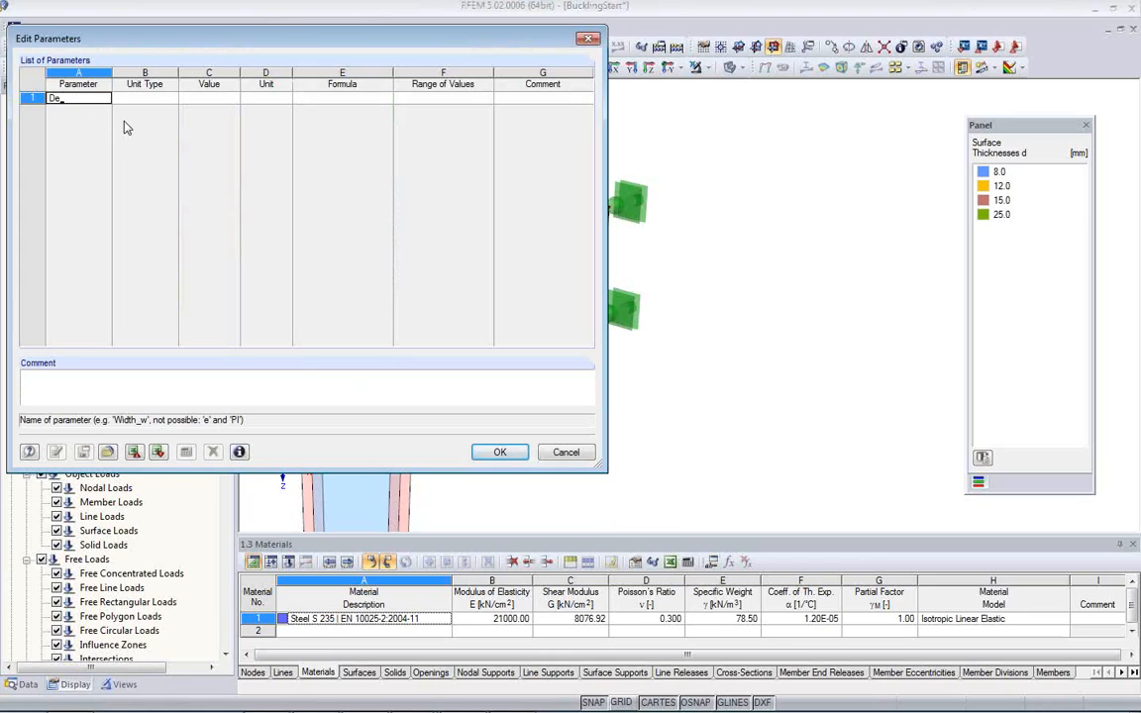
type("signLoad")
left_click(153, 98)
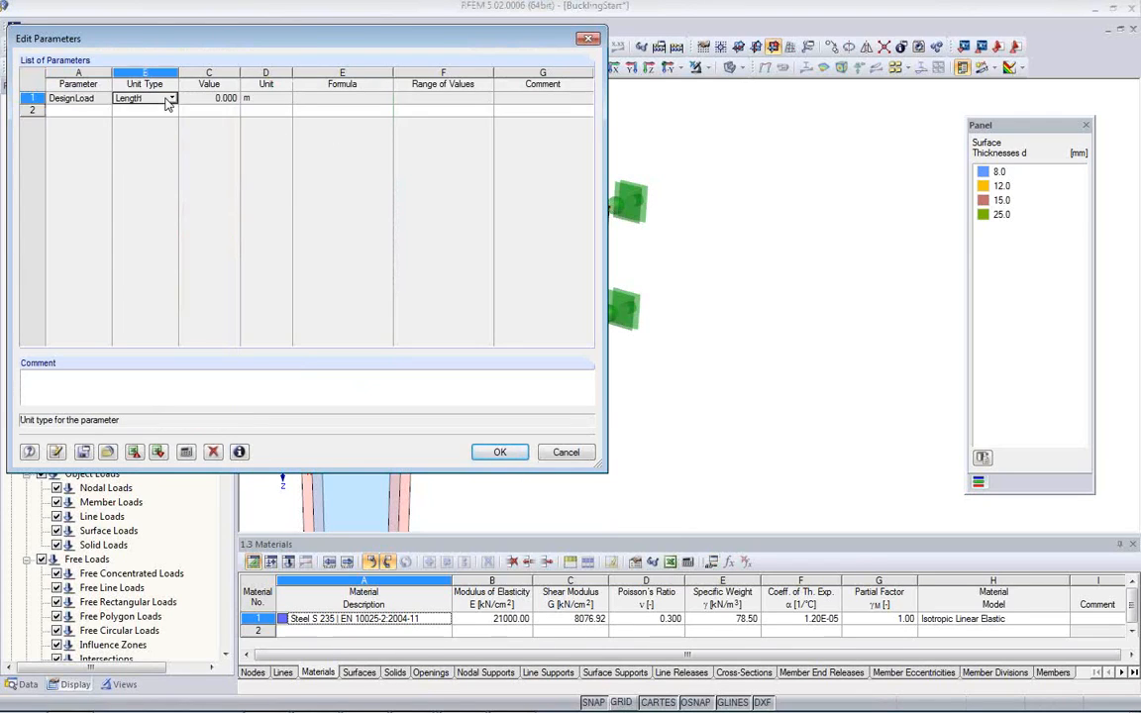
left_click(173, 100)
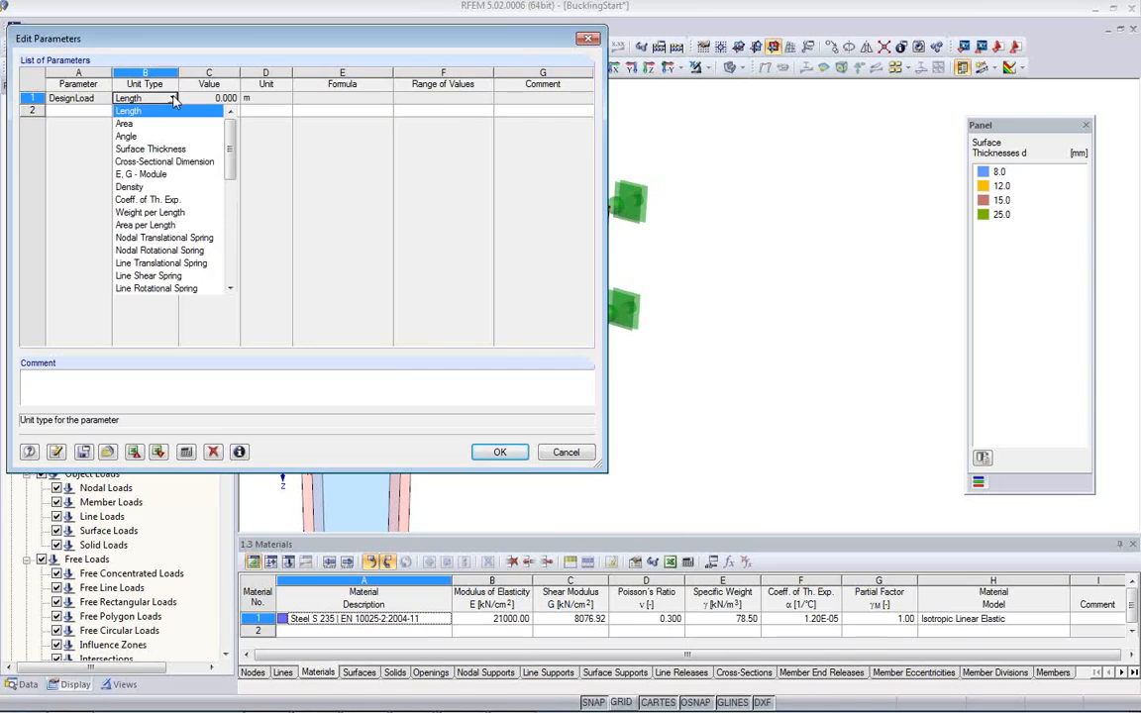
key("f")
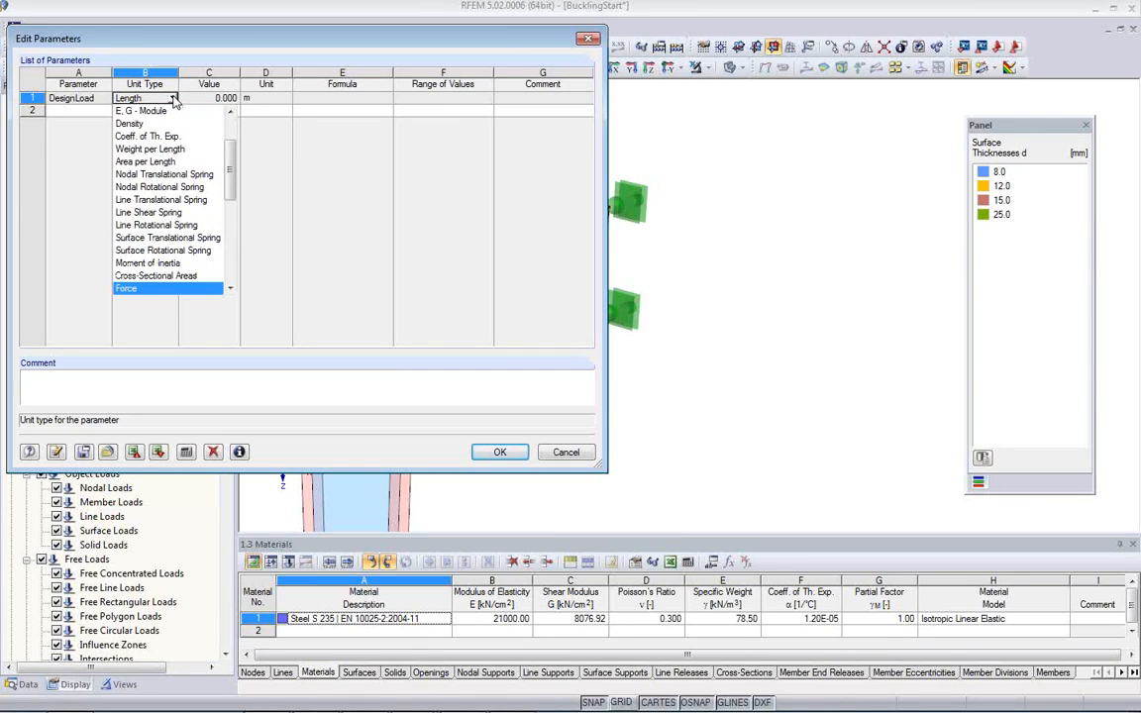
left_click(193, 289)
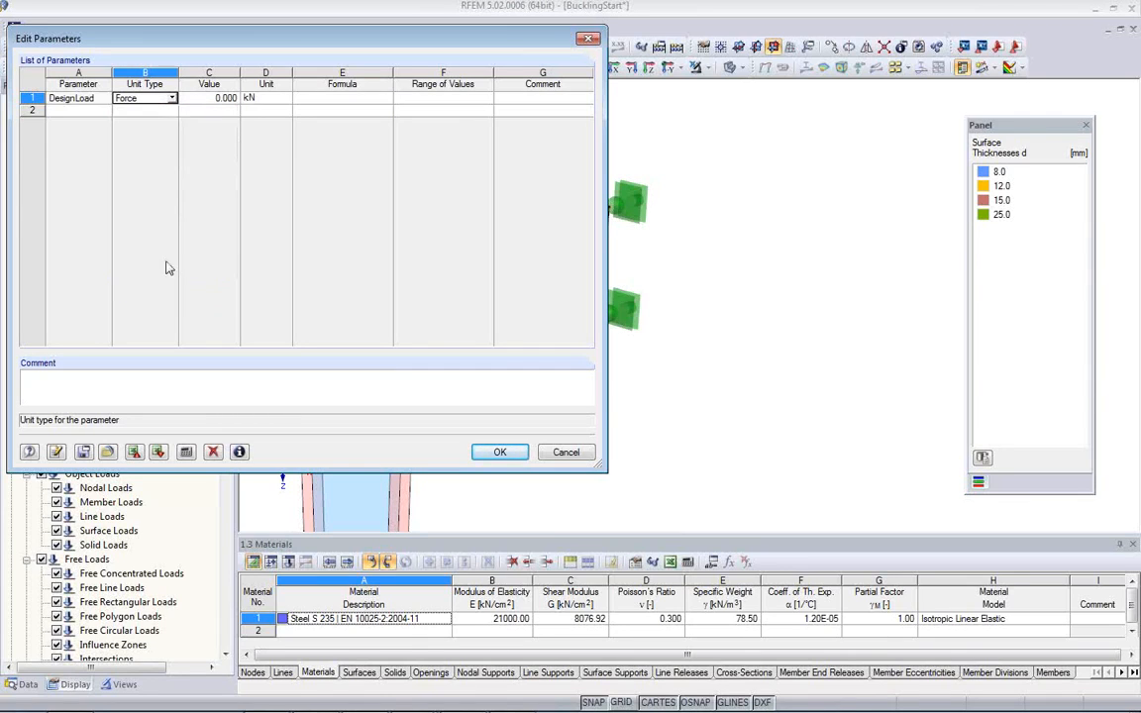
Step: Set the DesignLoad parameter's value to 180 kN and accept the parameter list
left_click(216, 101)
left_click(223, 107)
type("-")
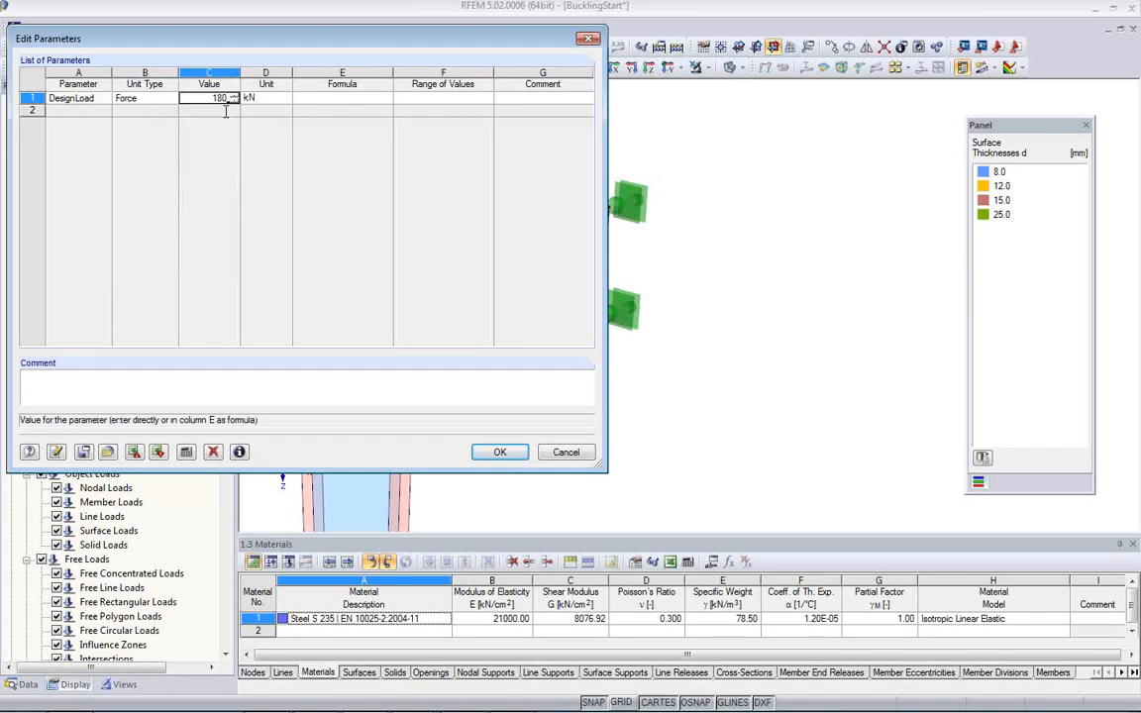
type("180")
left_click(501, 452)
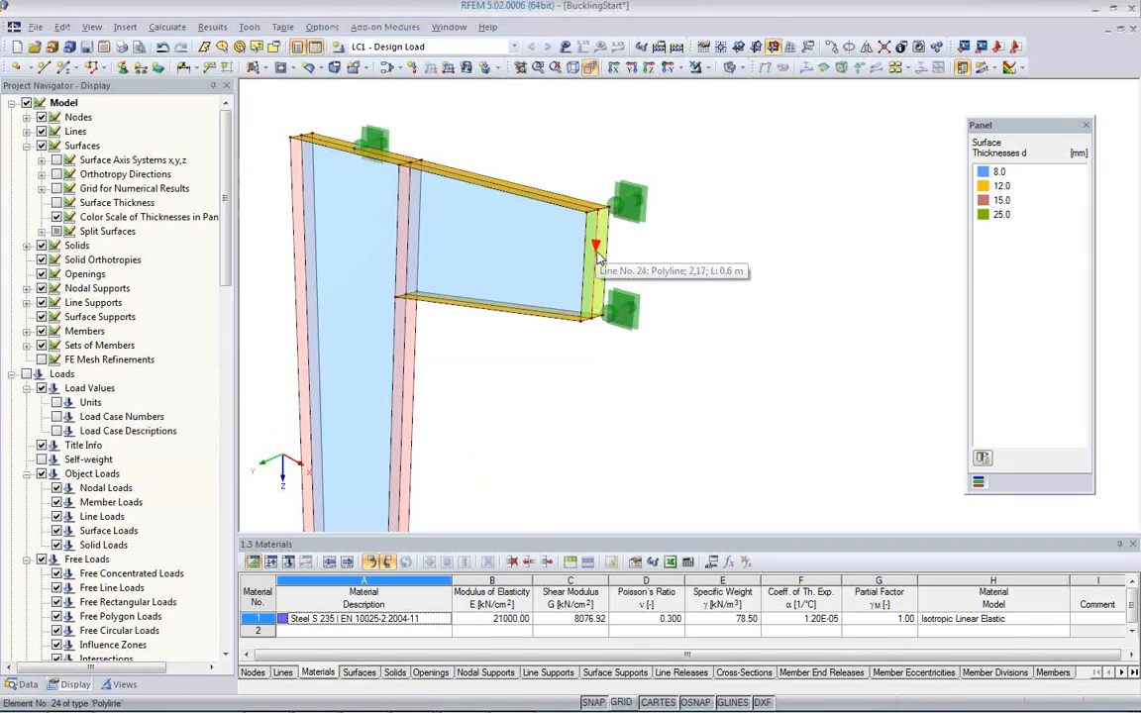
Step: Define a uniform line load in the global ZL direction with its magnitude given by the formula DesignLoad/0.6
left_click(447, 69)
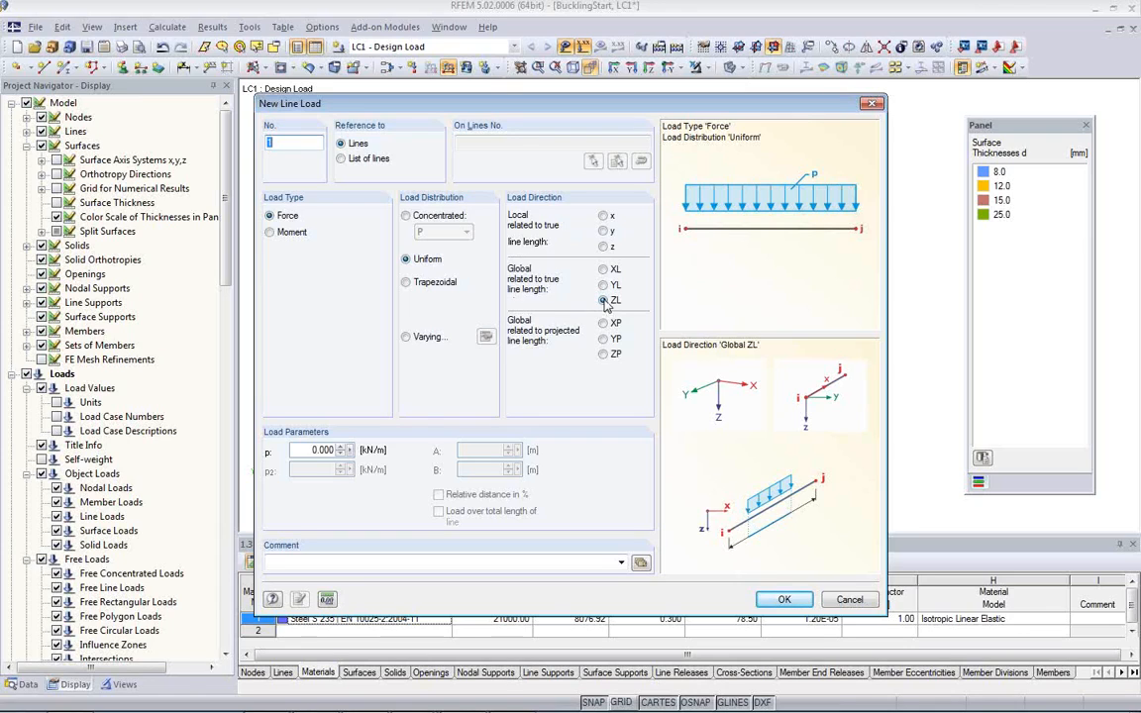
double_click(298, 450)
left_click(349, 449)
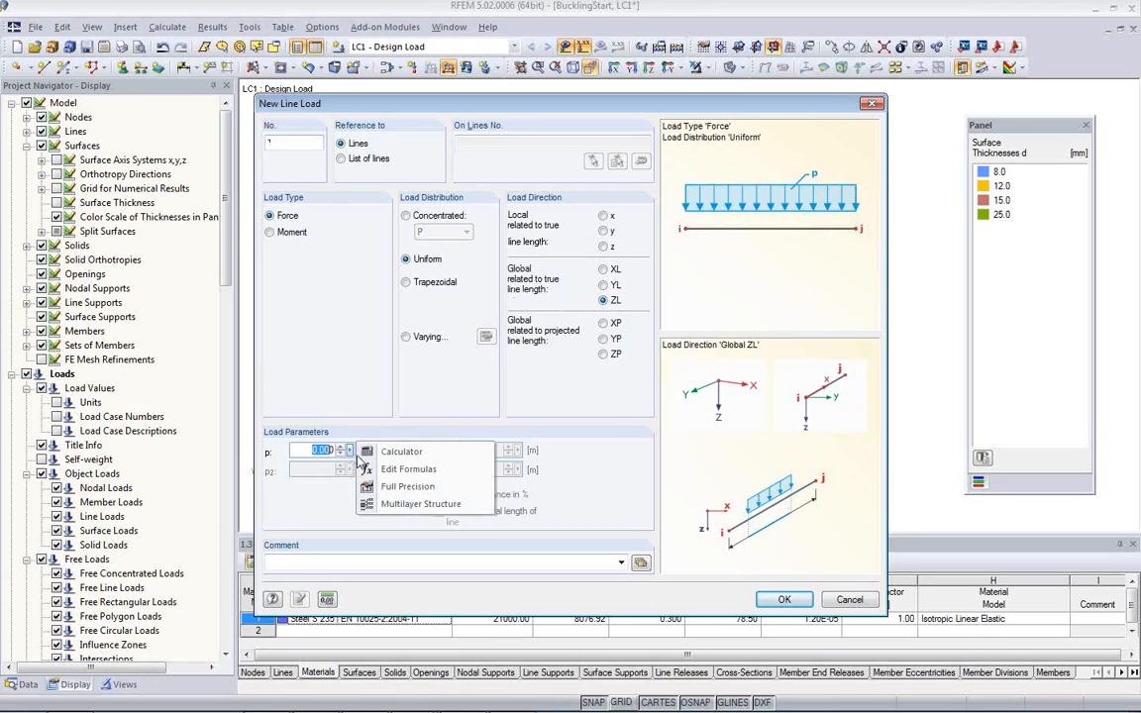
left_click(407, 478)
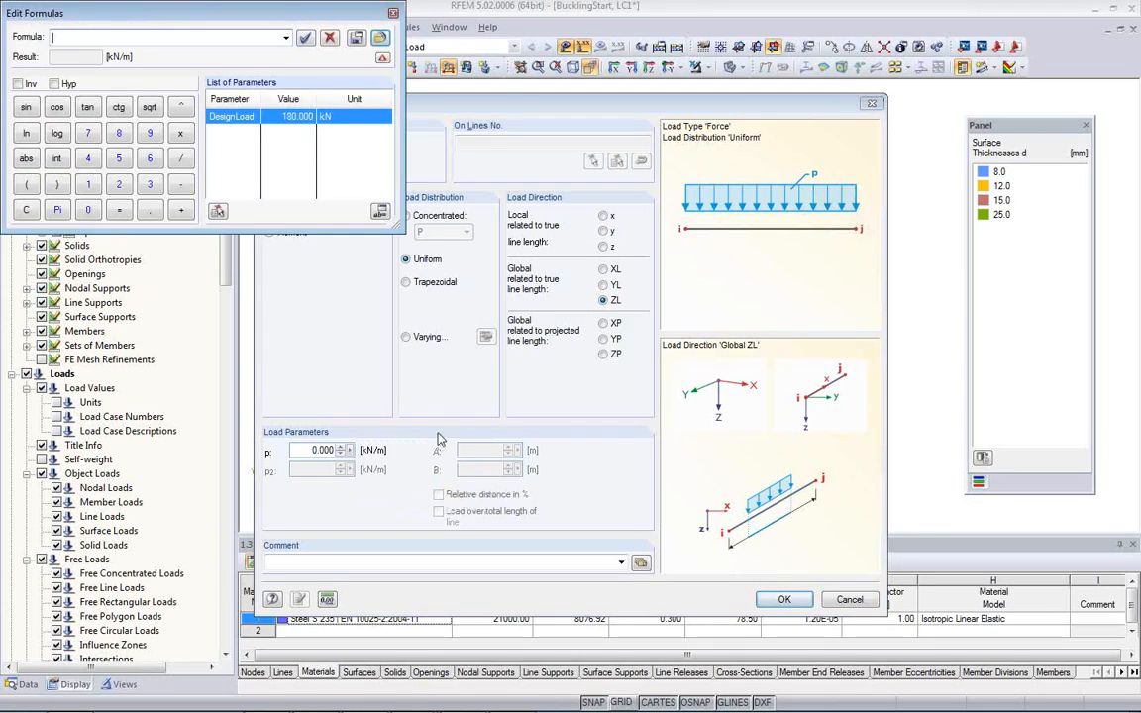
double_click(231, 117)
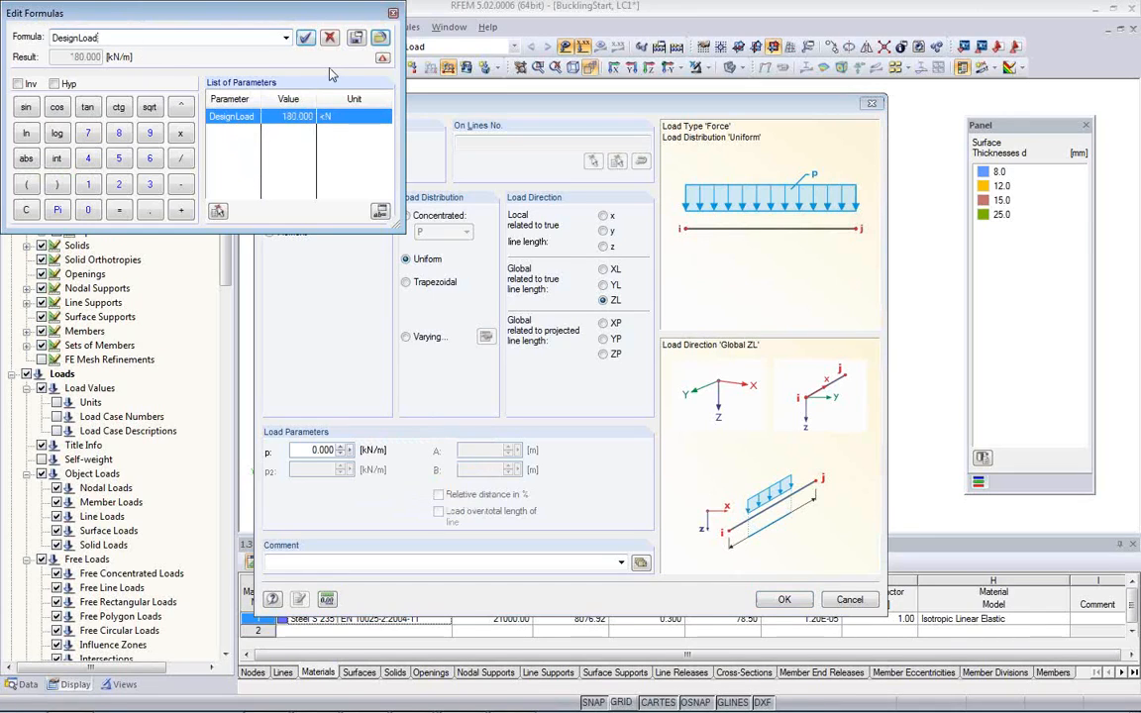
type("*")
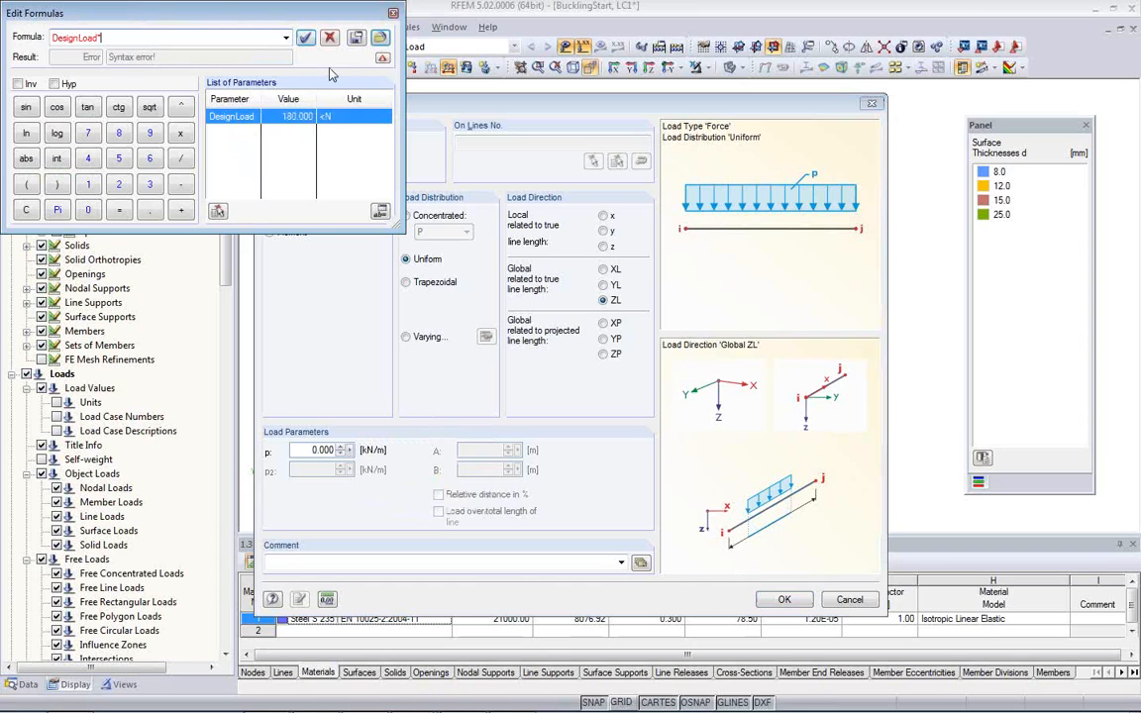
type("0.6")
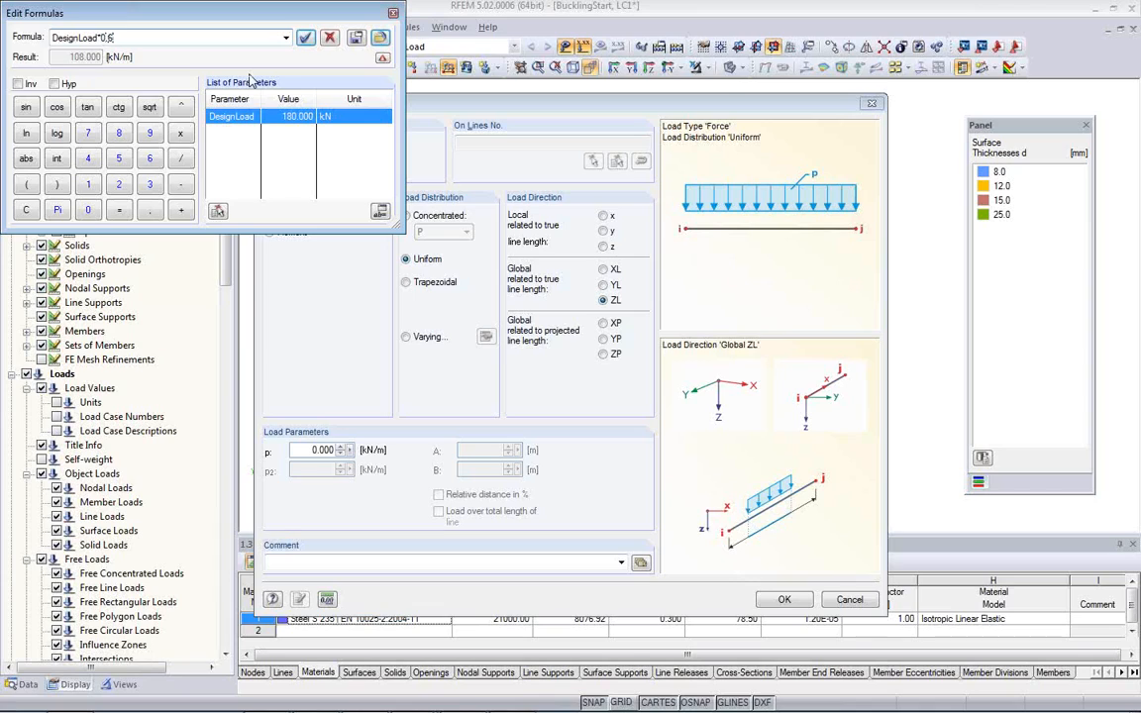
key("BackSpace")
type("/")
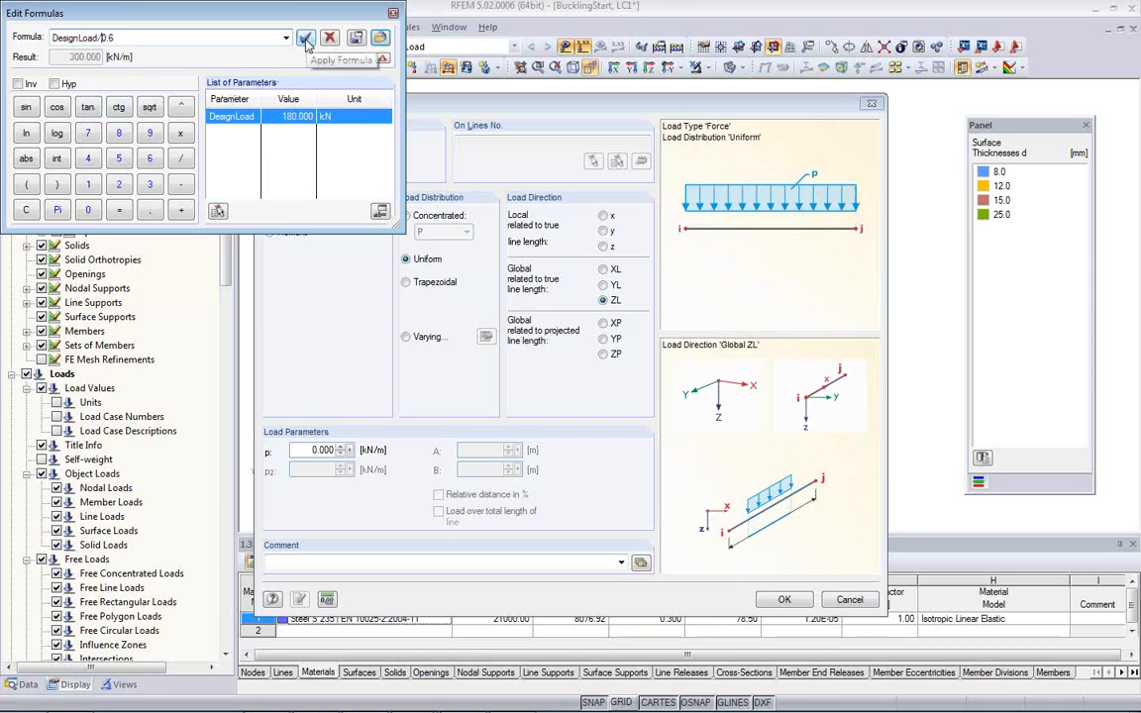
left_click(305, 40)
left_click(309, 452)
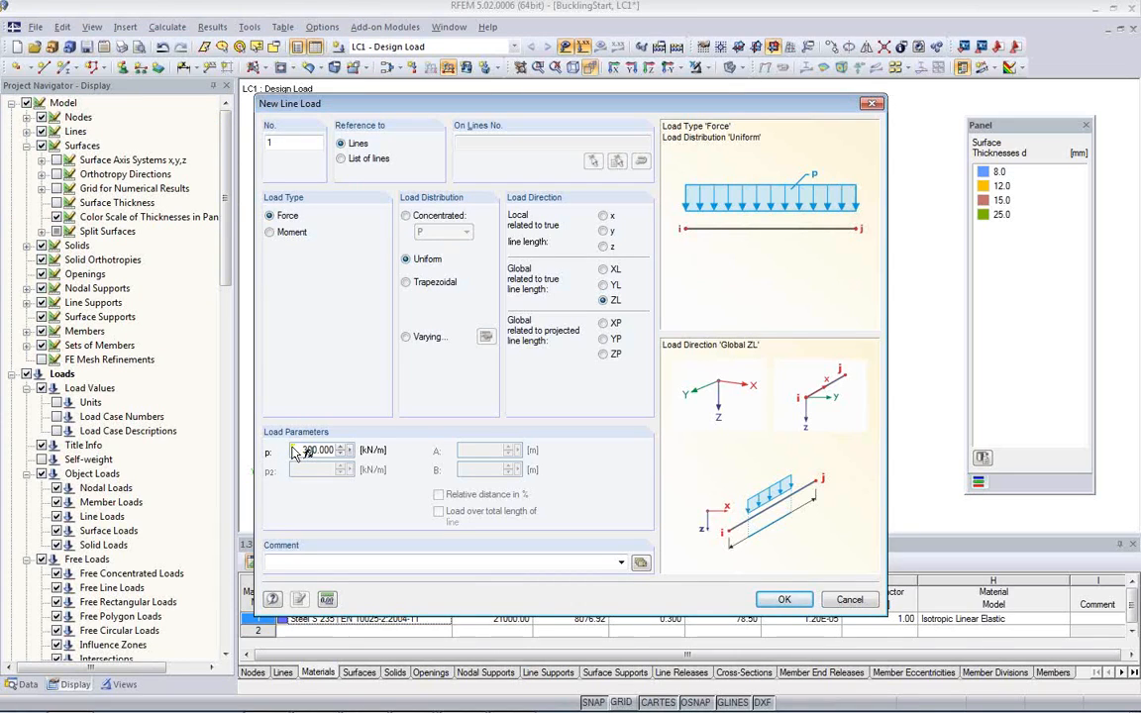
Step: Accept the line load settings and apply the load to the middle vertical line of the bracket's end plate
left_click(784, 599)
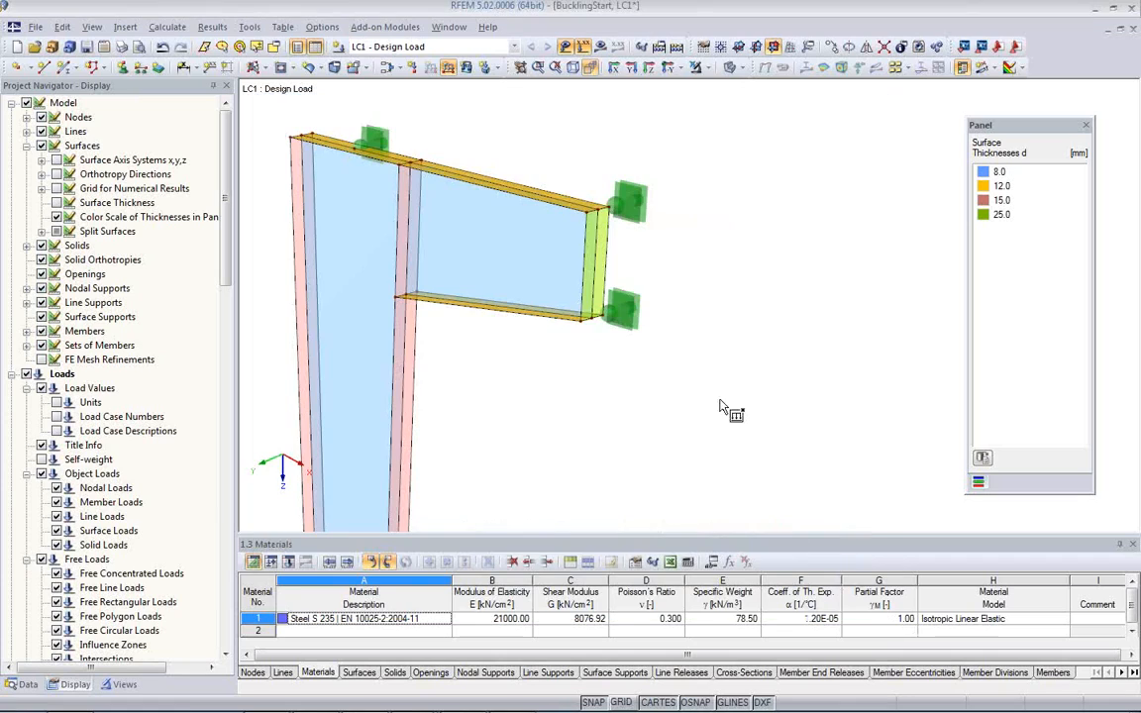
left_click(592, 243)
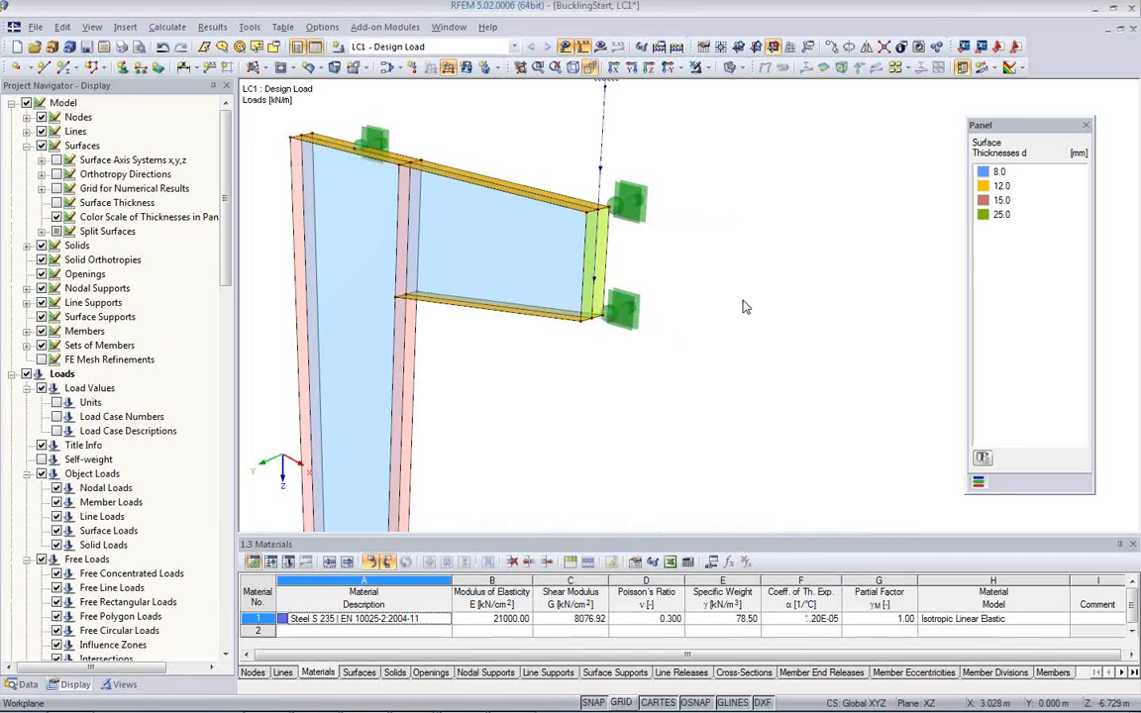
scroll(647, 315, "down", 2)
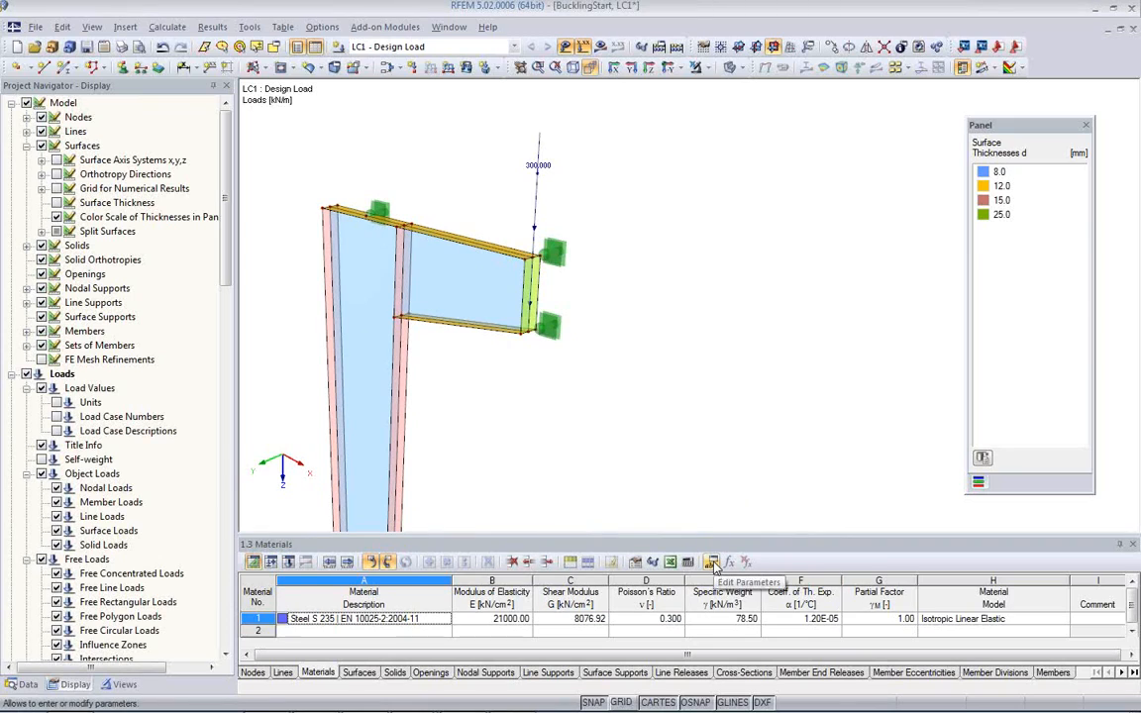
Step: Change the DesignLoad parameter's value to 160 kN and accept the parameter list to update the line load
left_click(712, 562)
left_click(209, 98)
double_click(216, 98)
type("160")
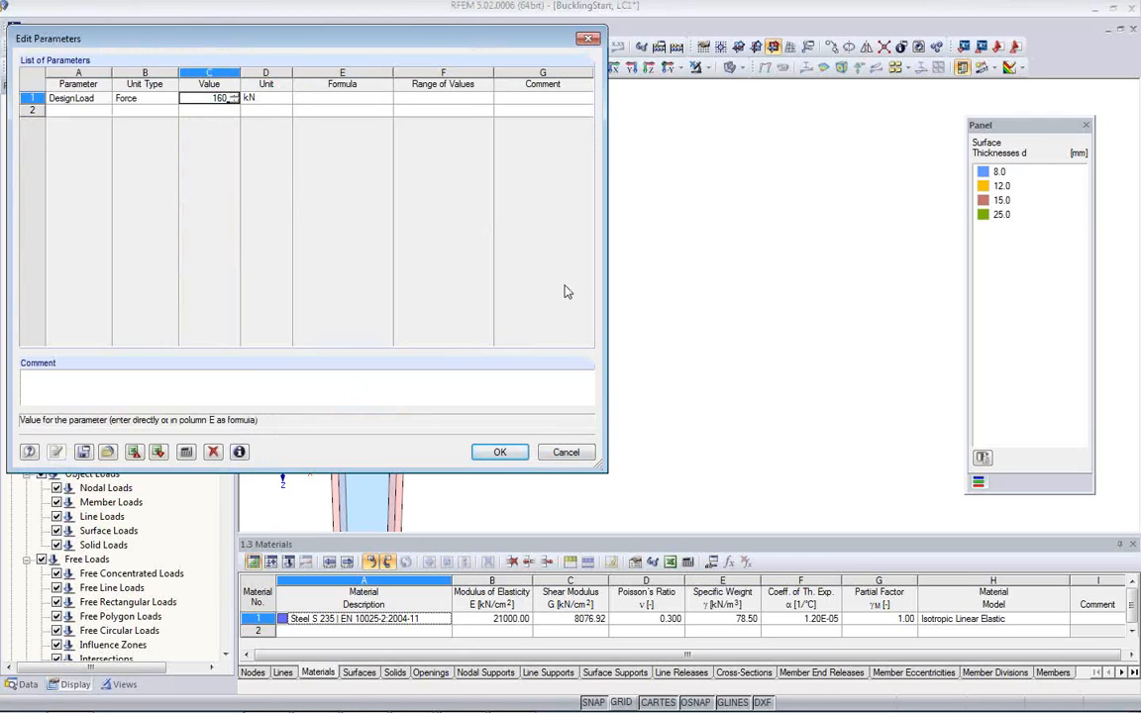
left_click_drag(416, 46, 306, 168)
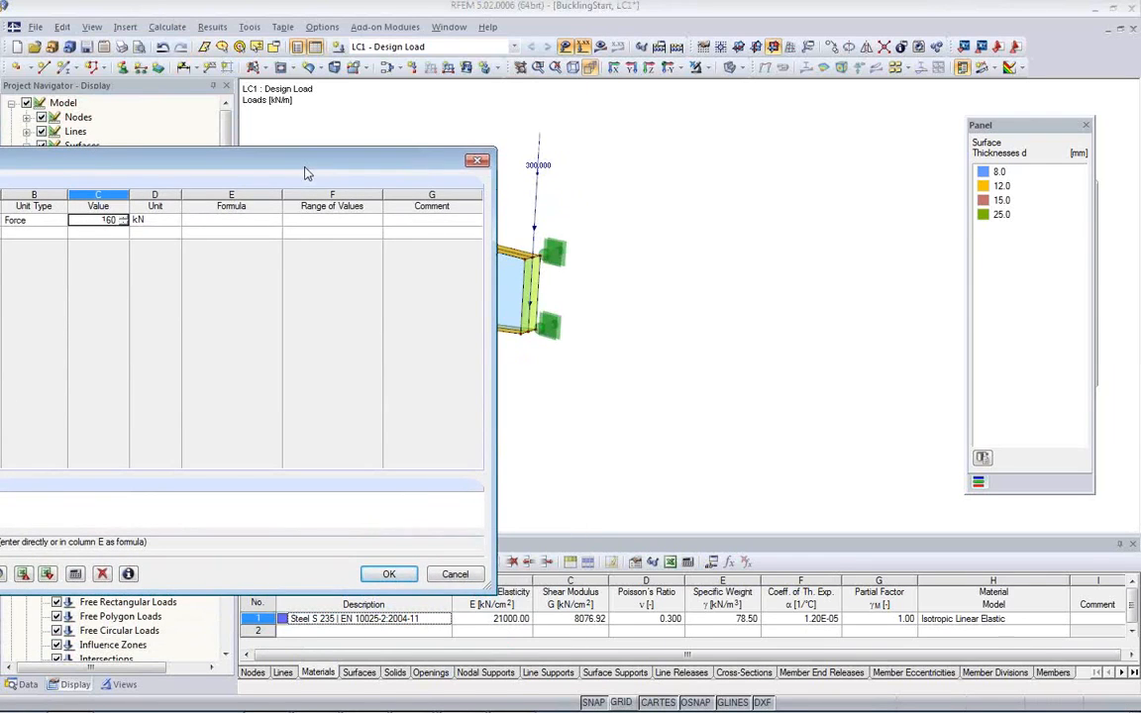
left_click(382, 574)
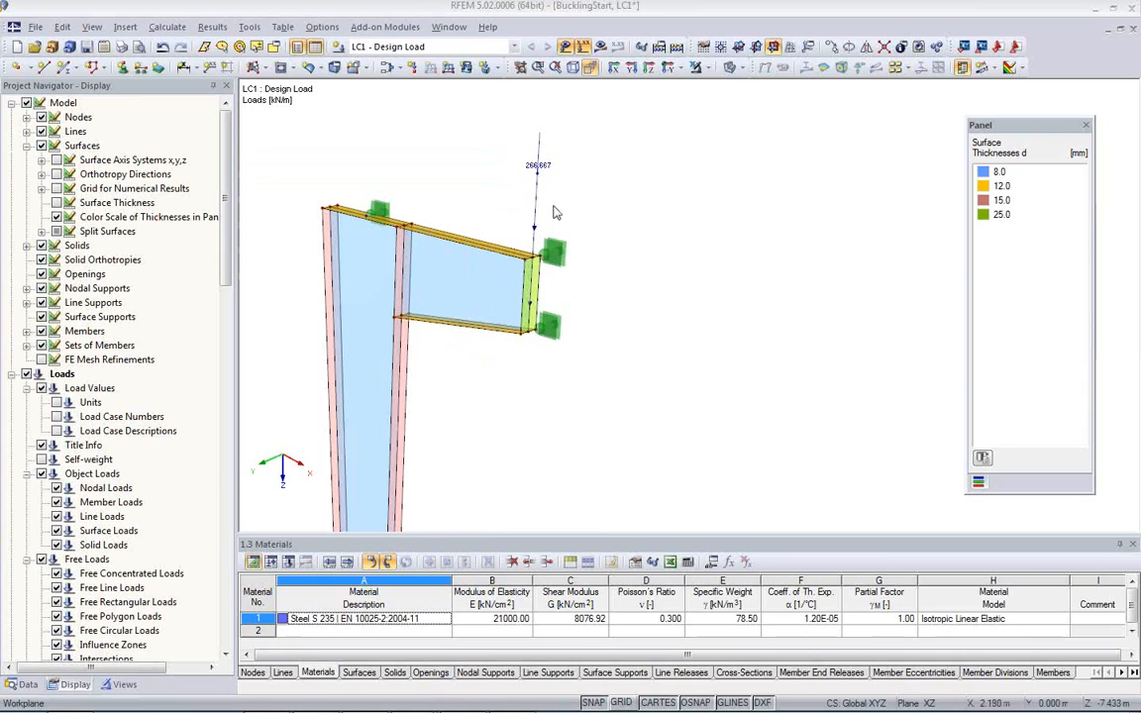
Step: Set the DesignLoad parameter back to 180 kN and accept the parameter list
left_click(712, 564)
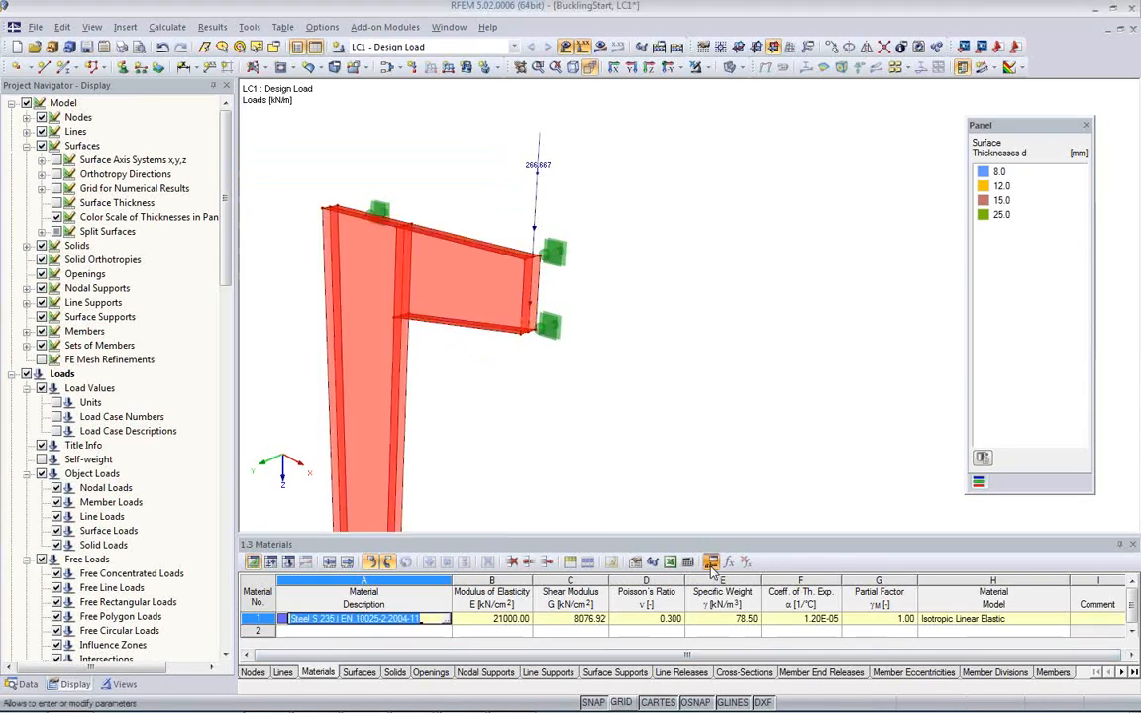
left_click_drag(158, 159, 496, 232)
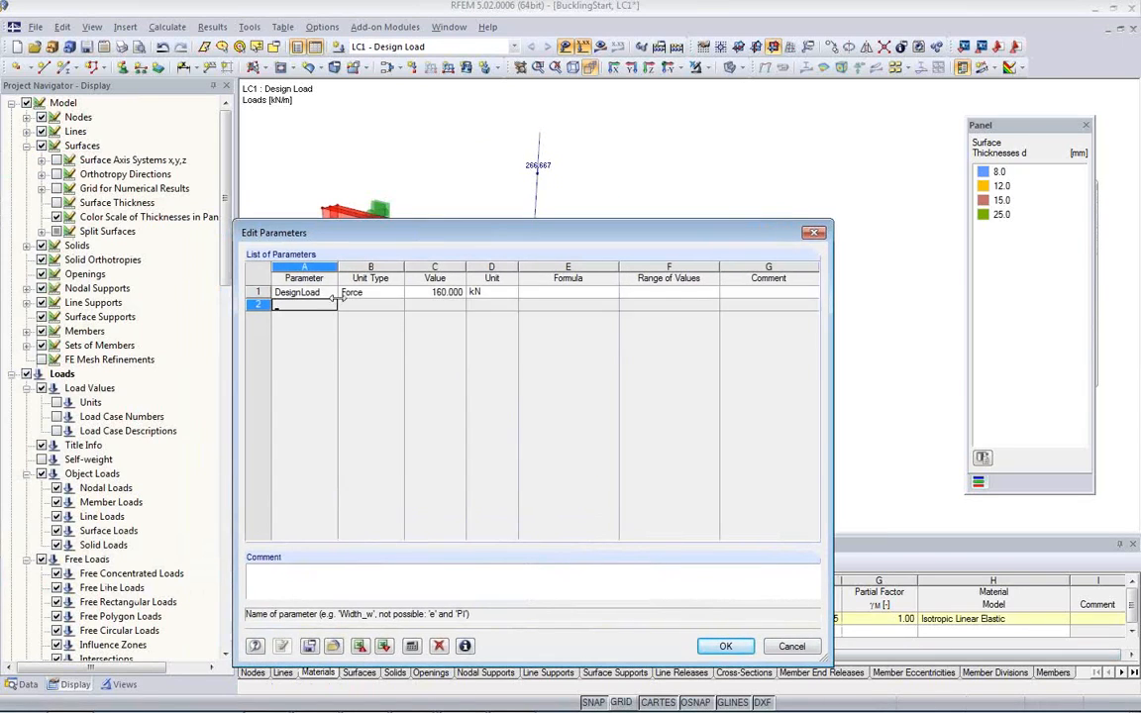
left_click(424, 293)
type("180")
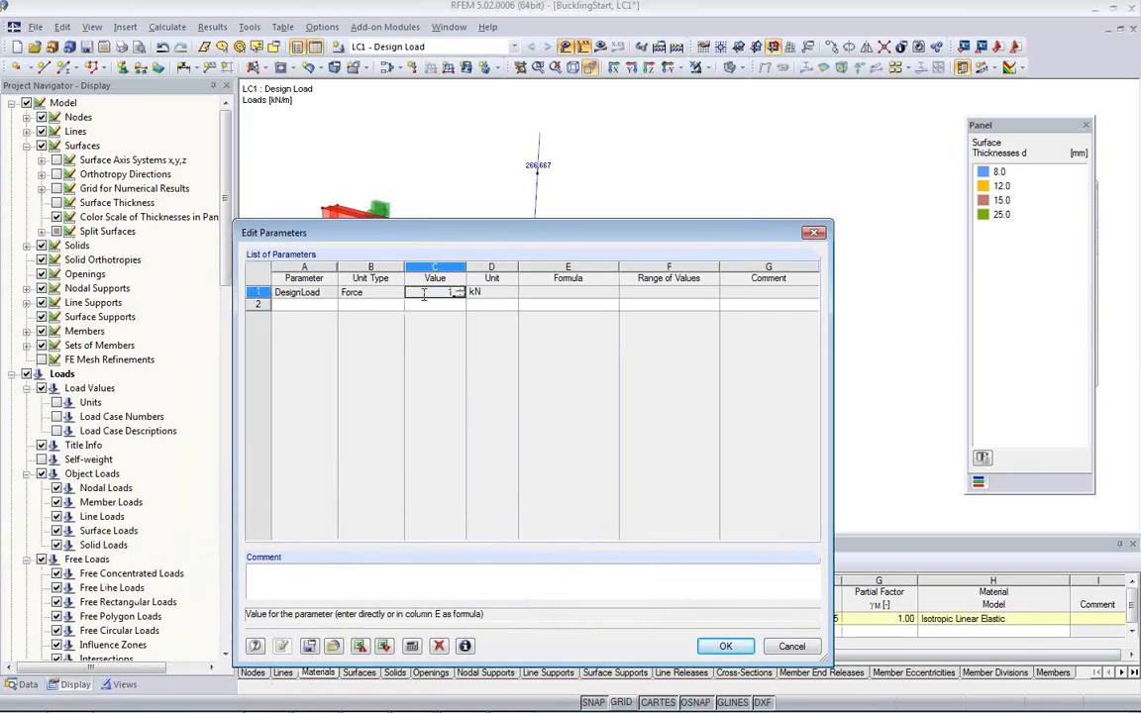
left_click(725, 646)
Step: Review the FE mesh settings for element length, node-to-line distance and diagonal ratio, then accept them with mesh regeneration enabled
middle_click_drag(514, 317, 637, 362)
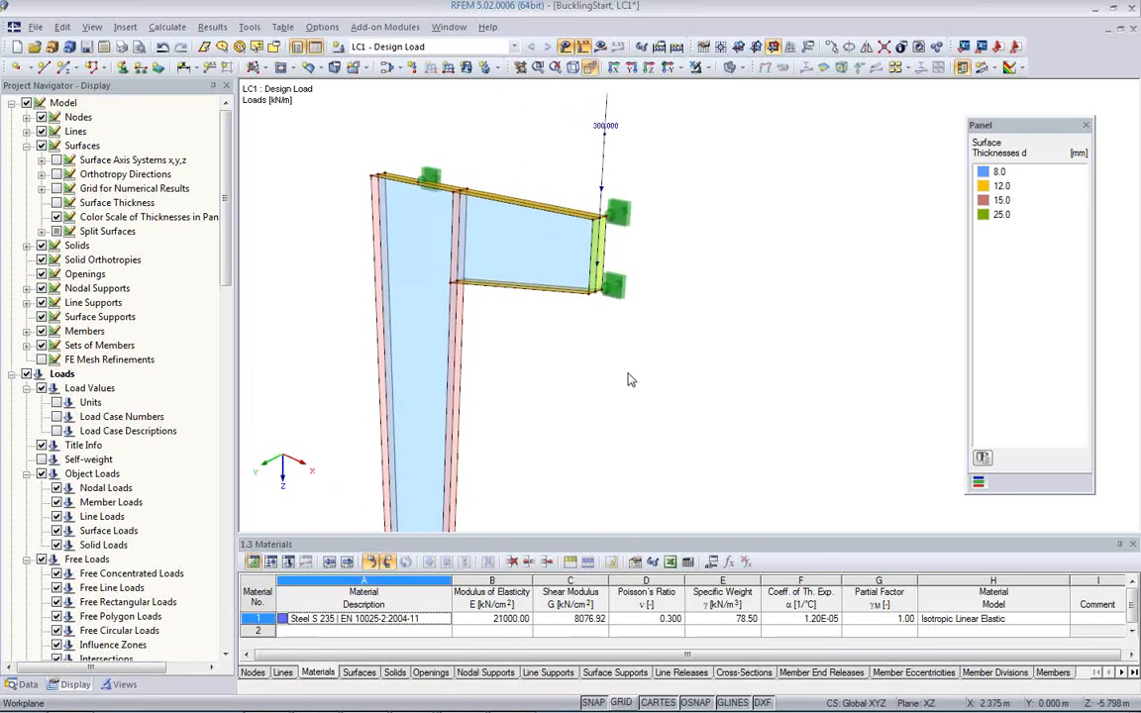
scroll(630, 382, "down", 1)
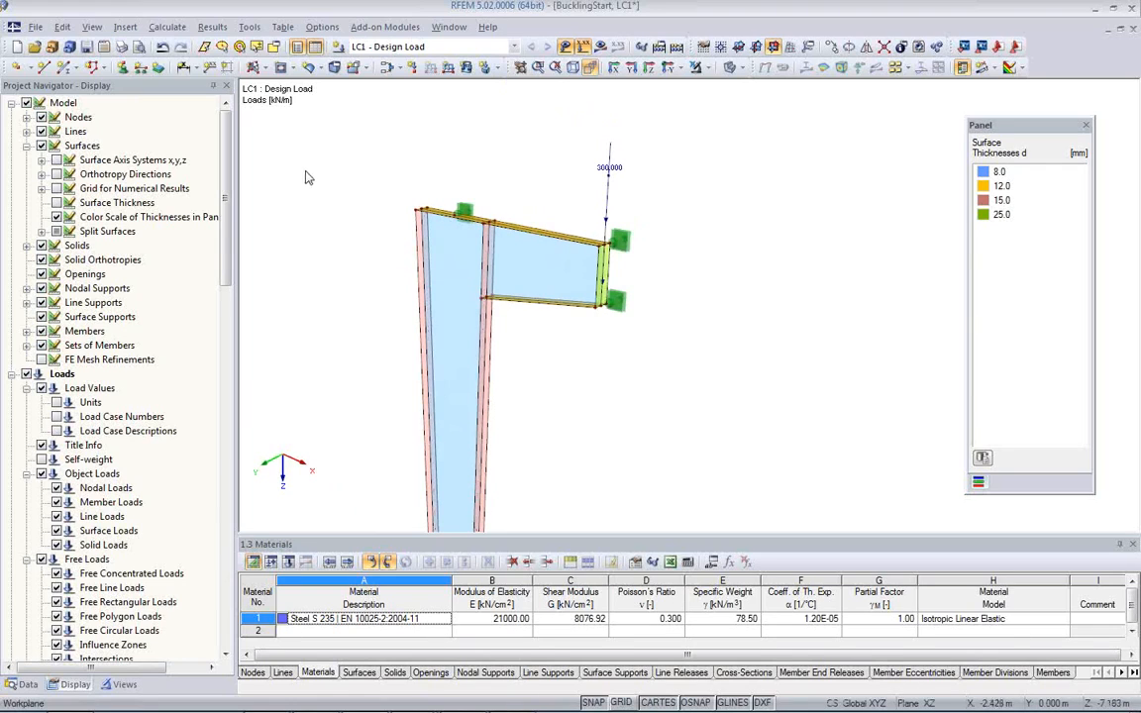
left_click(172, 30)
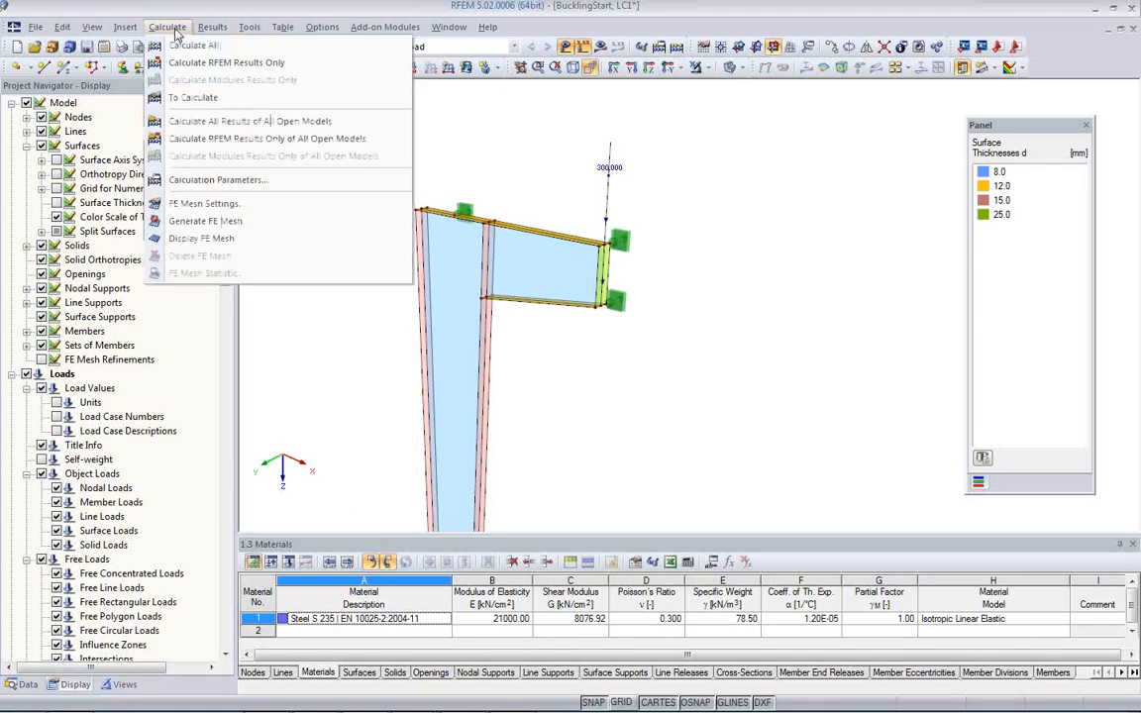
left_click(206, 205)
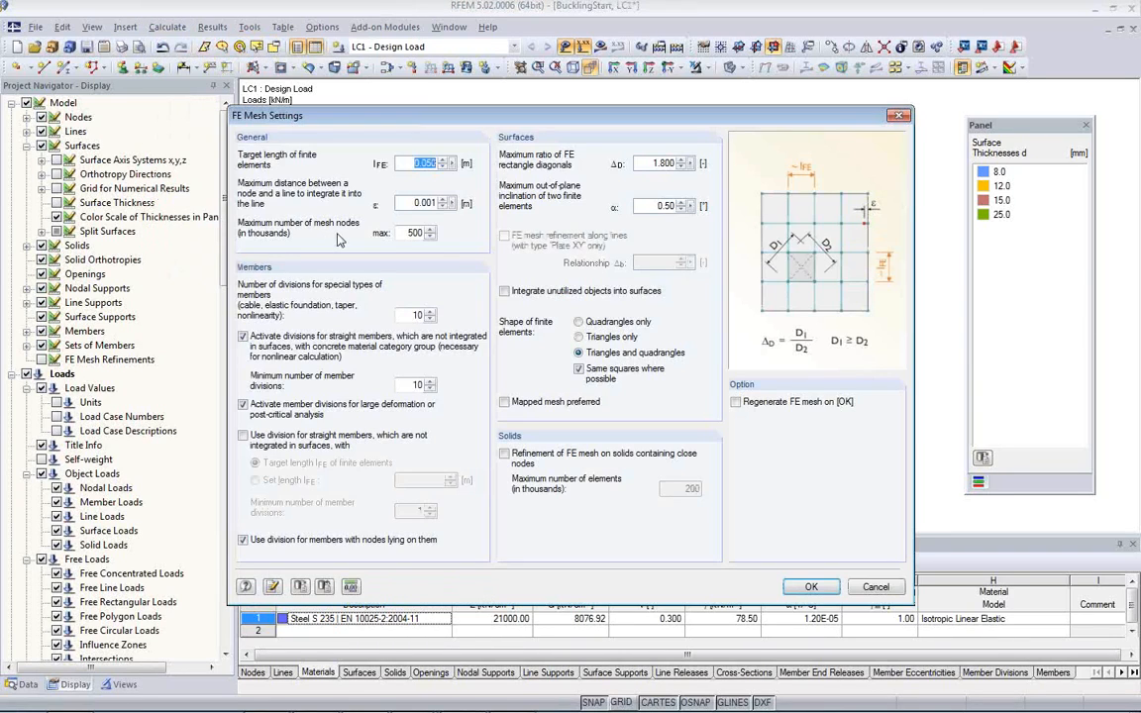
left_click(415, 163)
double_click(424, 163)
left_click(422, 163)
left_click(433, 206)
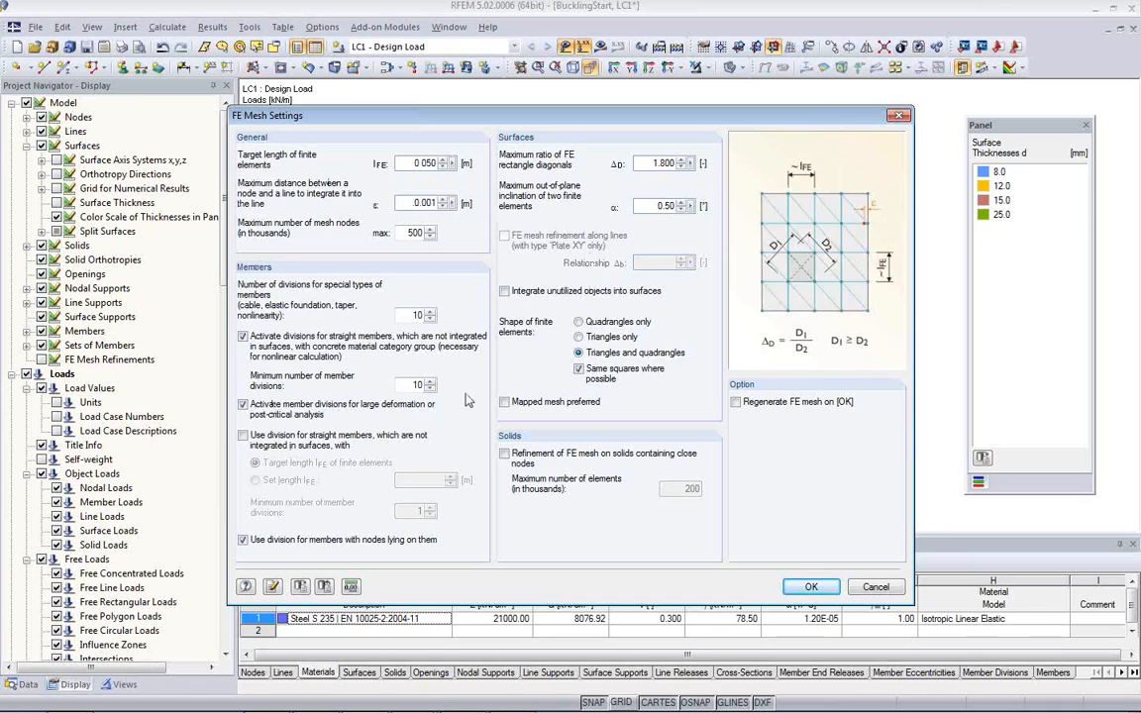
left_click(647, 165)
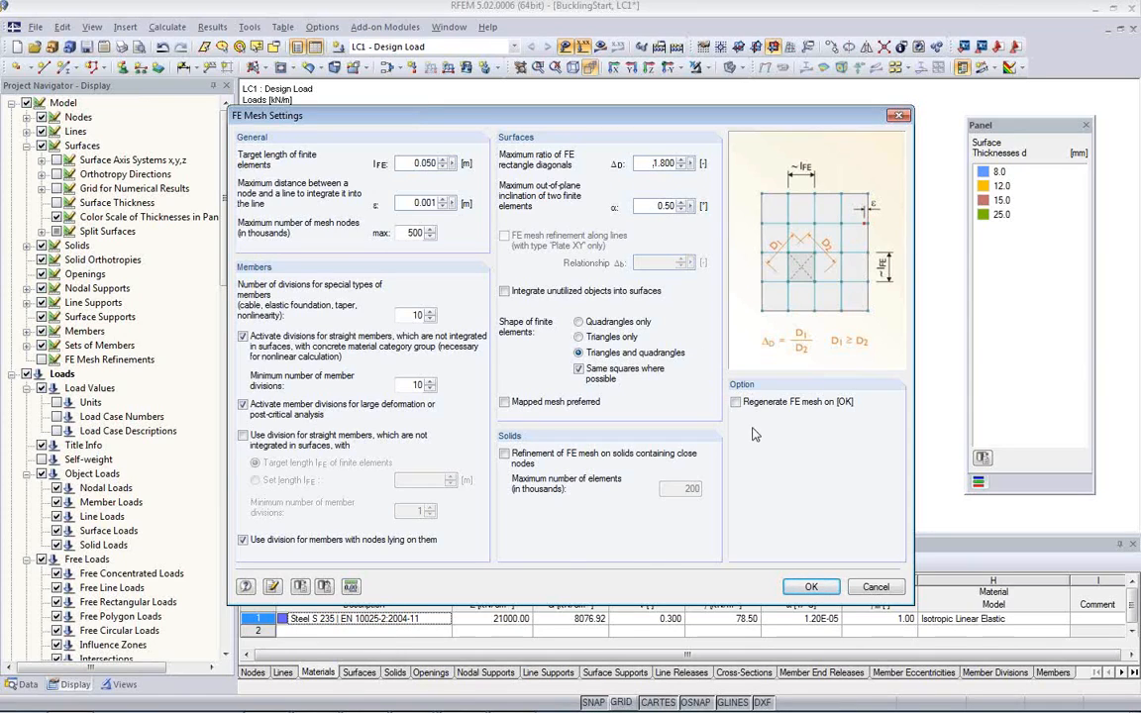
left_click(741, 399)
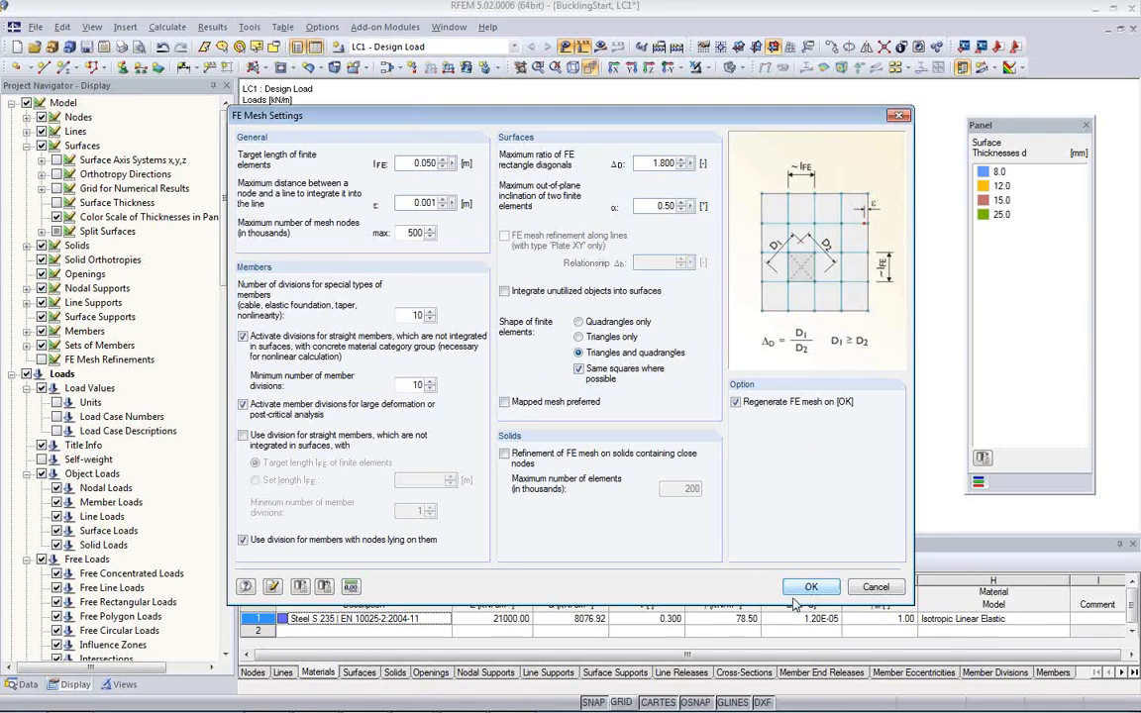
left_click(811, 588)
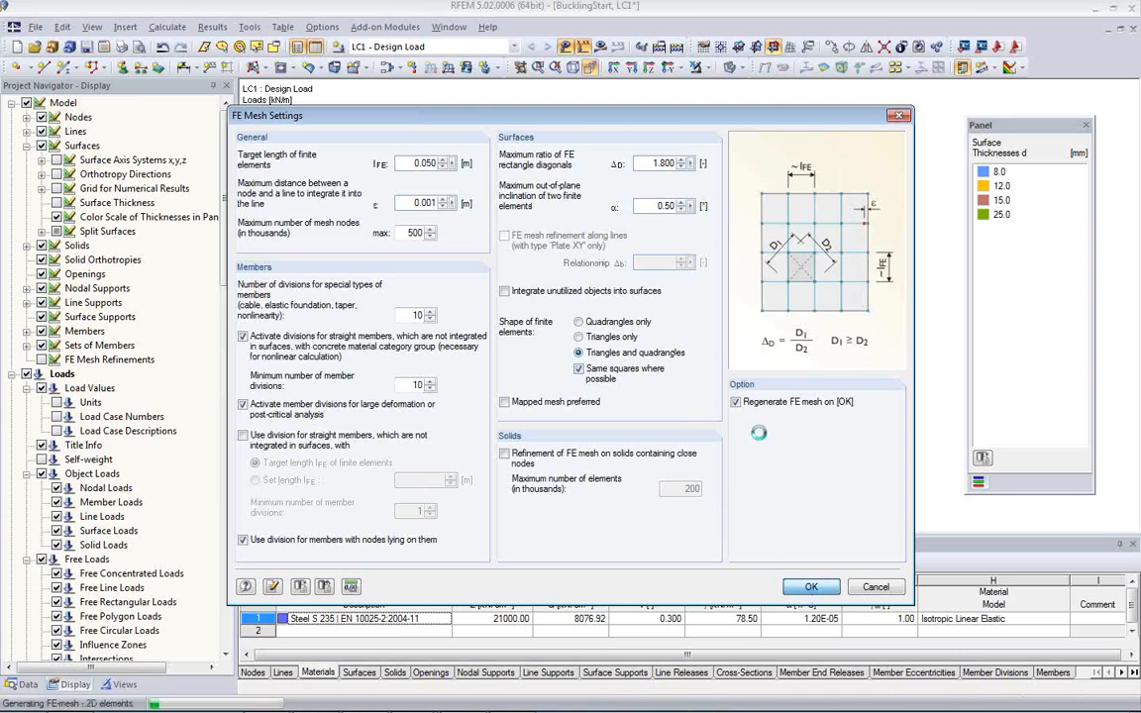
Step: Turn on the display of the FE mesh on the column and bracket surfaces
scroll(474, 311, "up", 4)
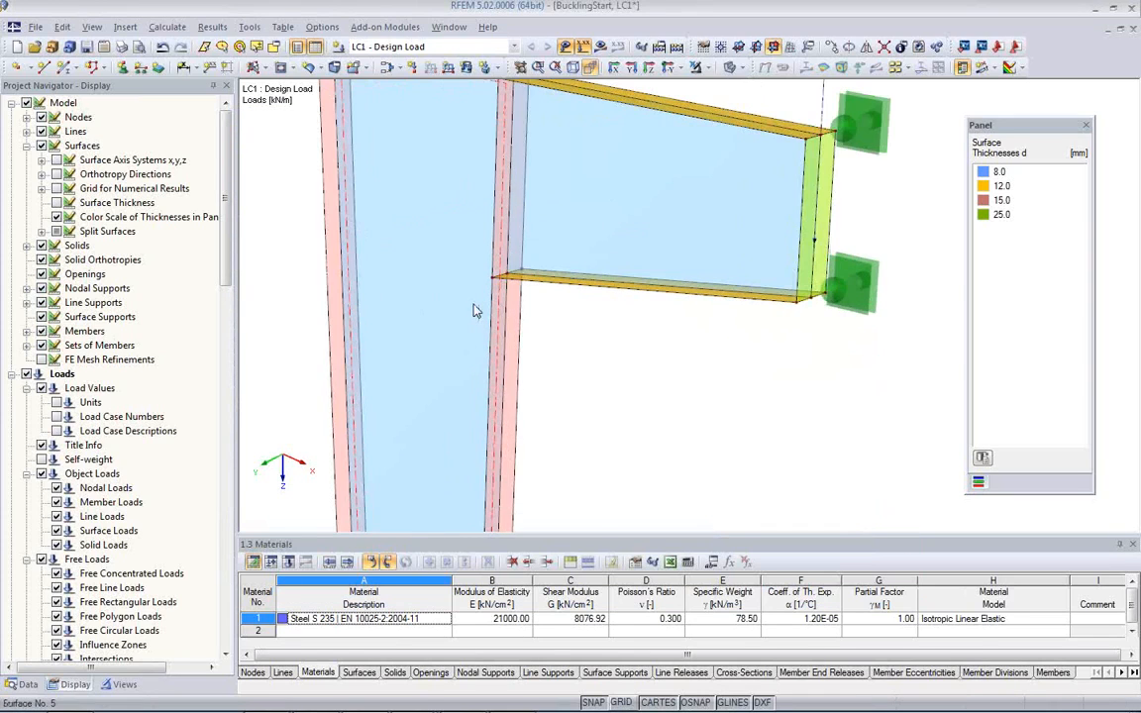
middle_click_drag(474, 311, 573, 361)
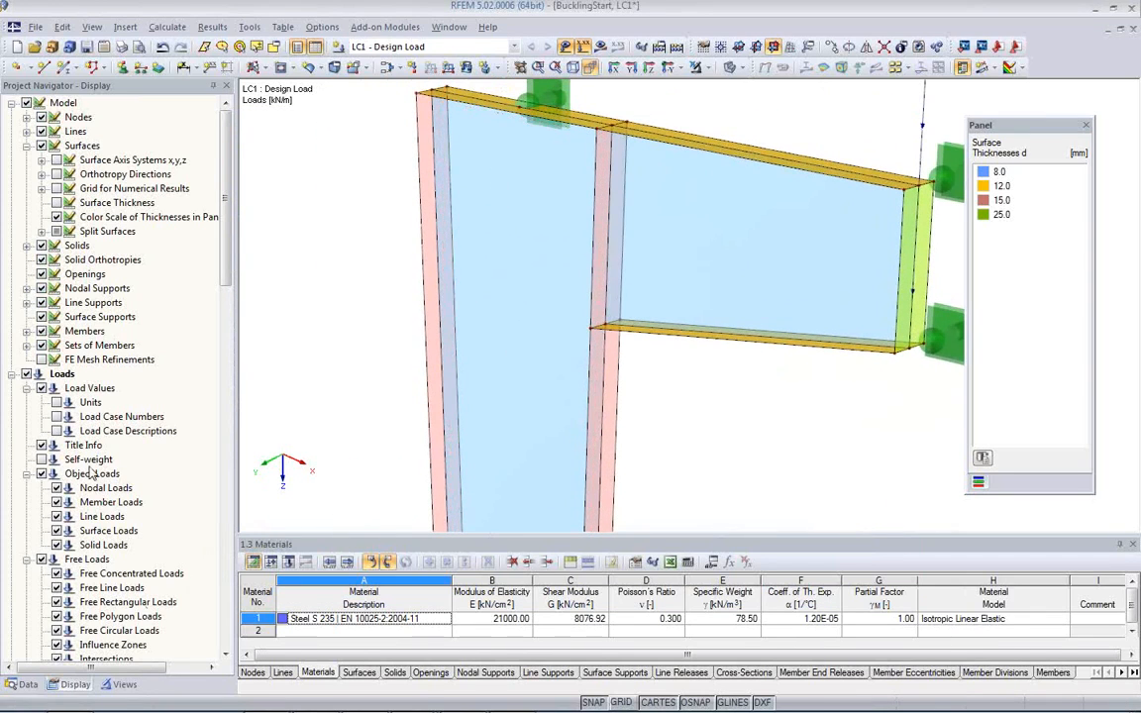
scroll(89, 414, "down", 2)
scroll(91, 411, "down", 4)
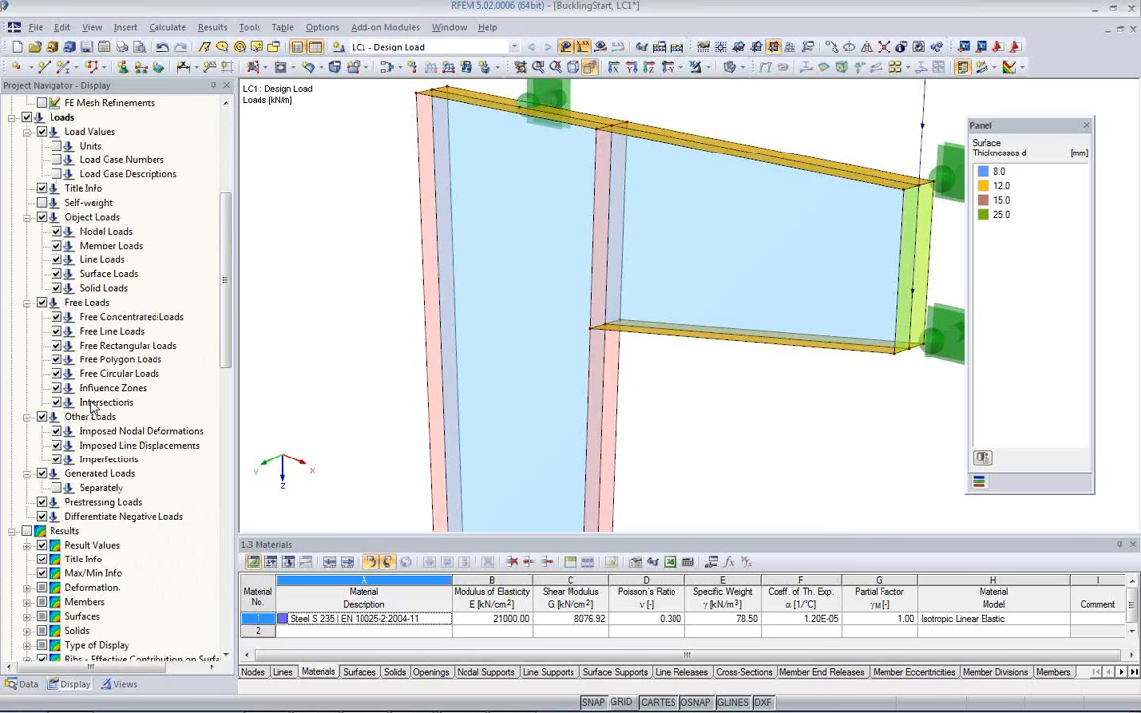
scroll(111, 464, "down", 5)
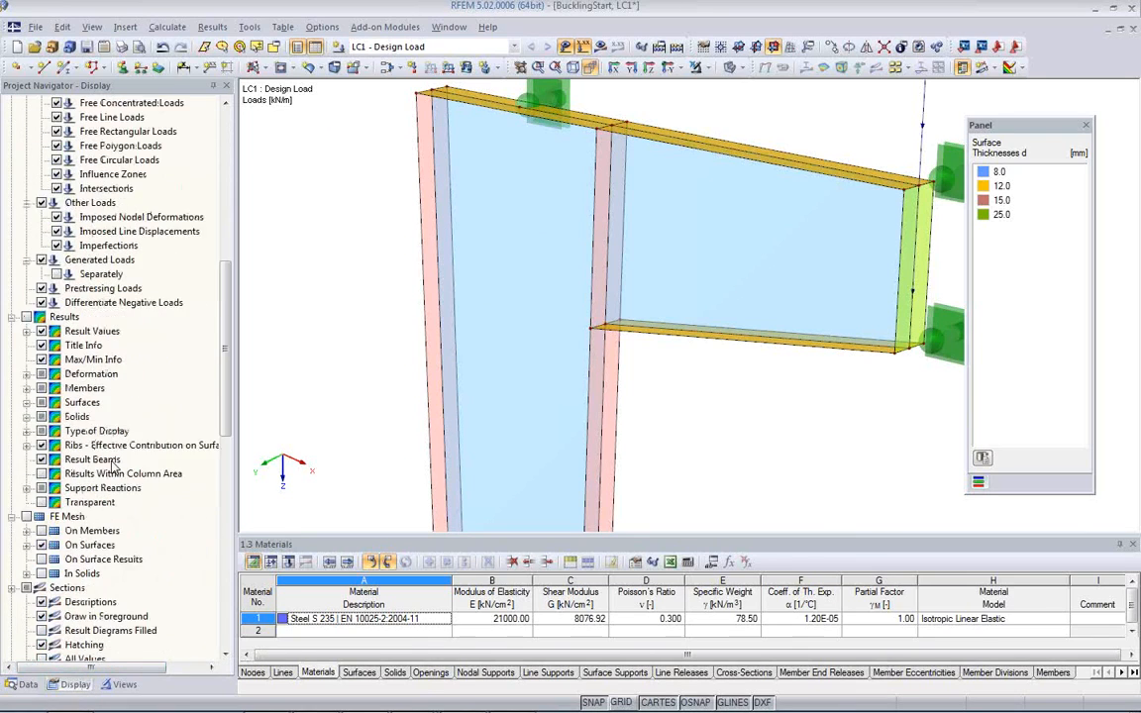
scroll(104, 421, "down", 3)
left_click(27, 388)
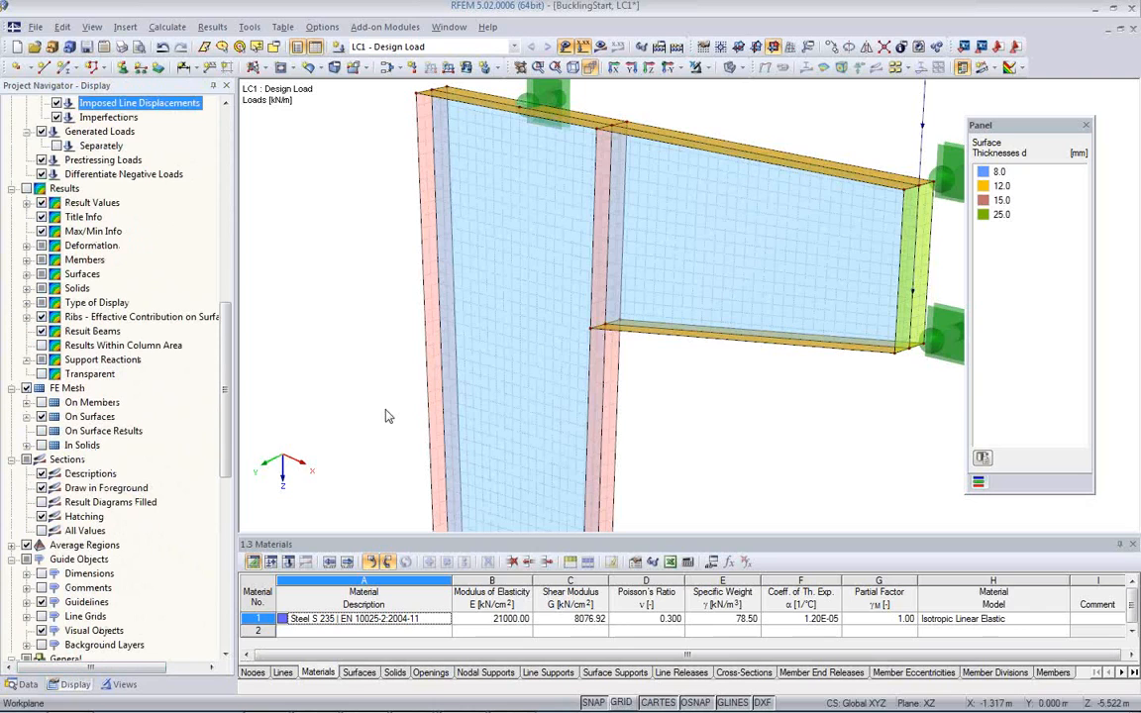
Step: Assign a surface FE mesh refinement with a target FE length of 0.010 m to the column's outer flange, surface 2
left_click(660, 384)
middle_click_drag(564, 340, 574, 439)
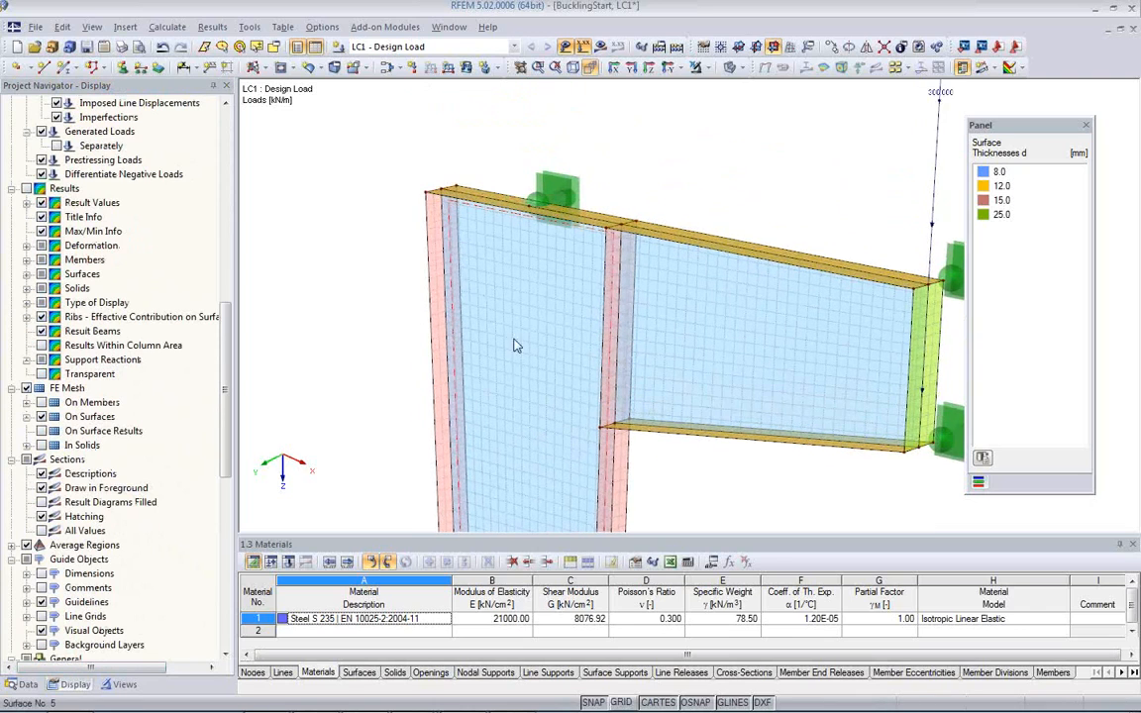
scroll(514, 346, "up", 2)
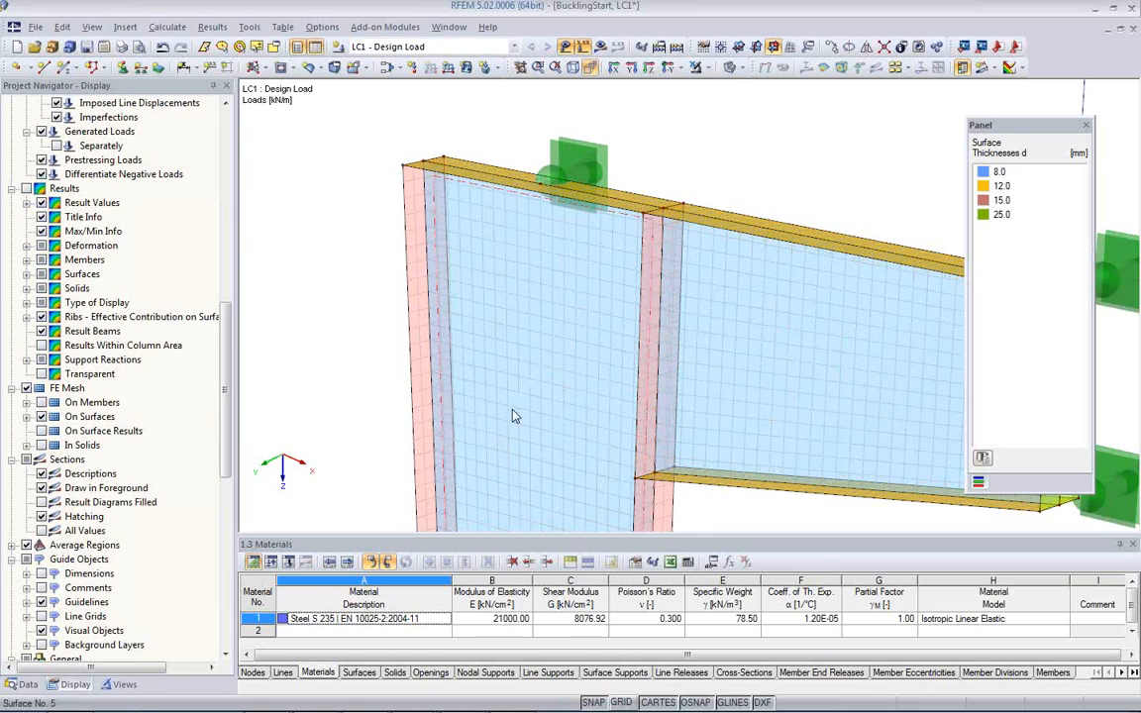
scroll(411, 226, "up", 3)
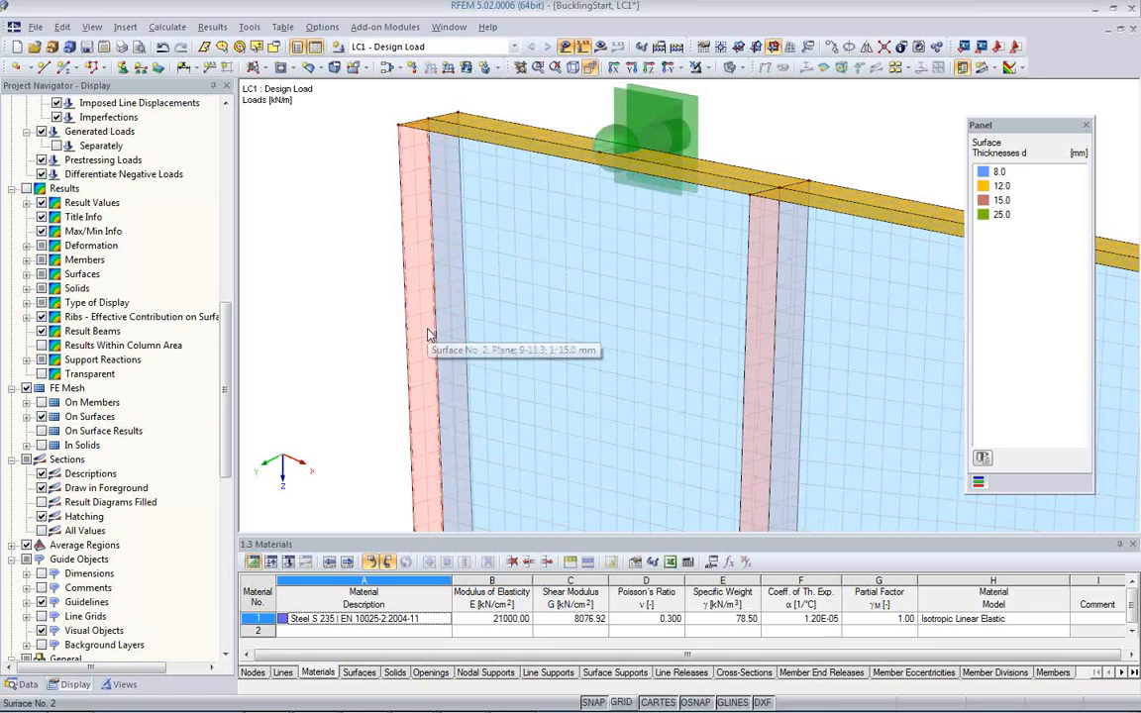
scroll(429, 337, "down", 2)
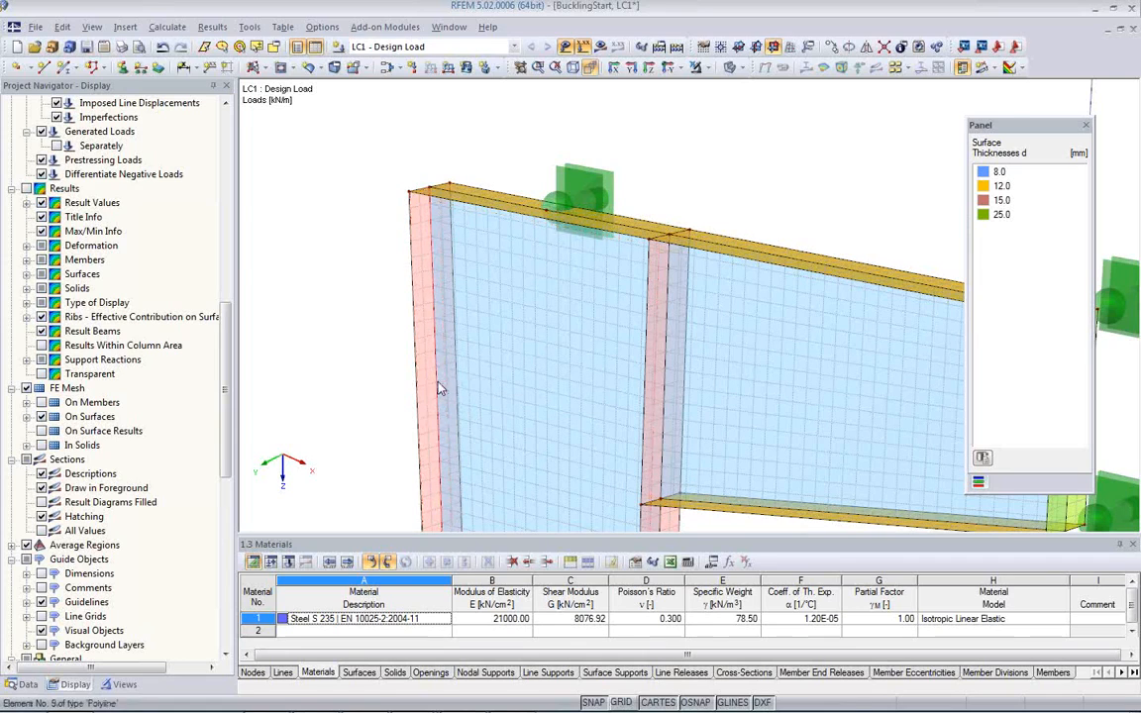
left_click(428, 382)
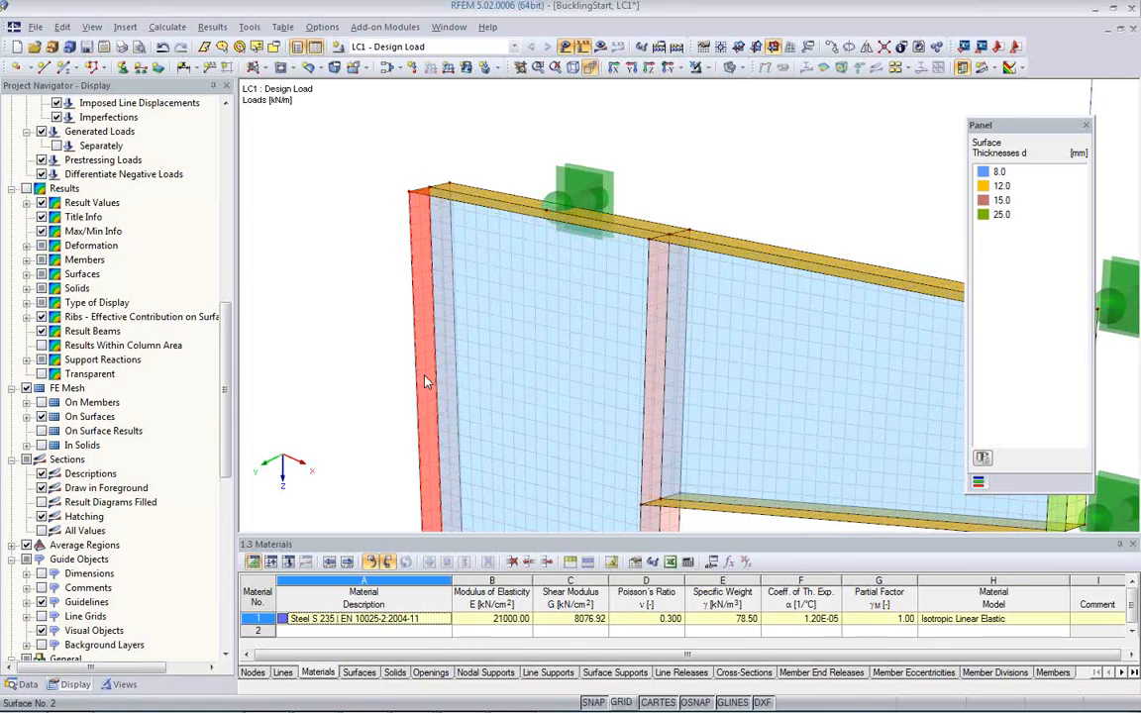
double_click(427, 382)
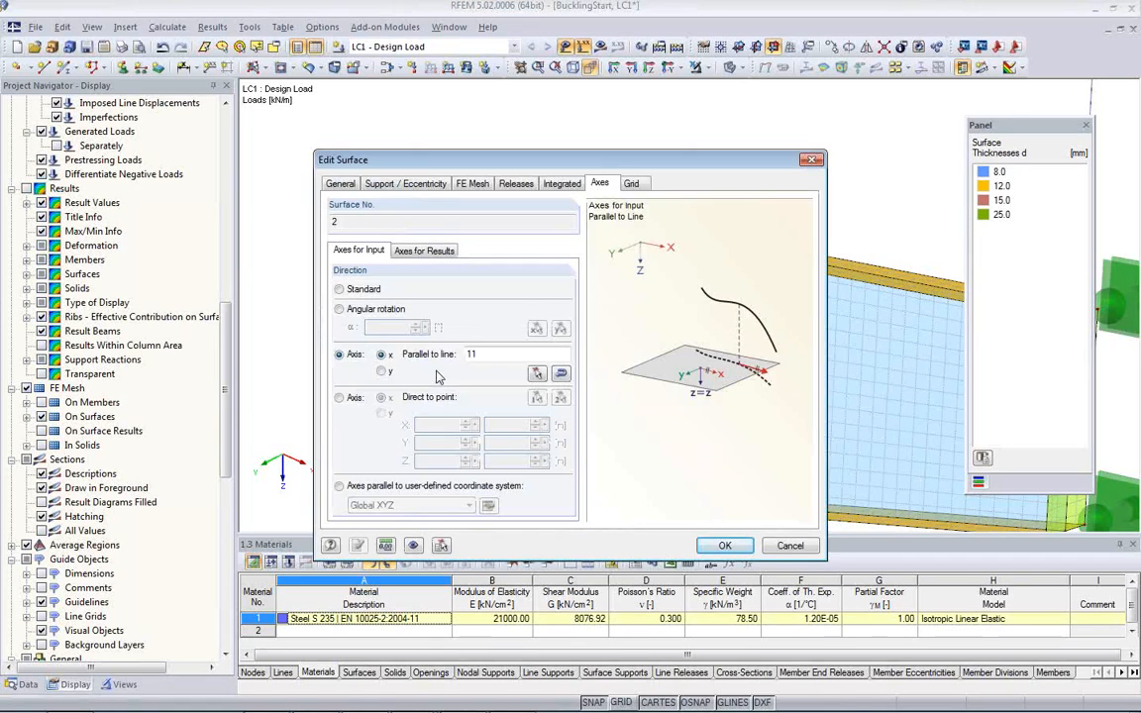
left_click(474, 186)
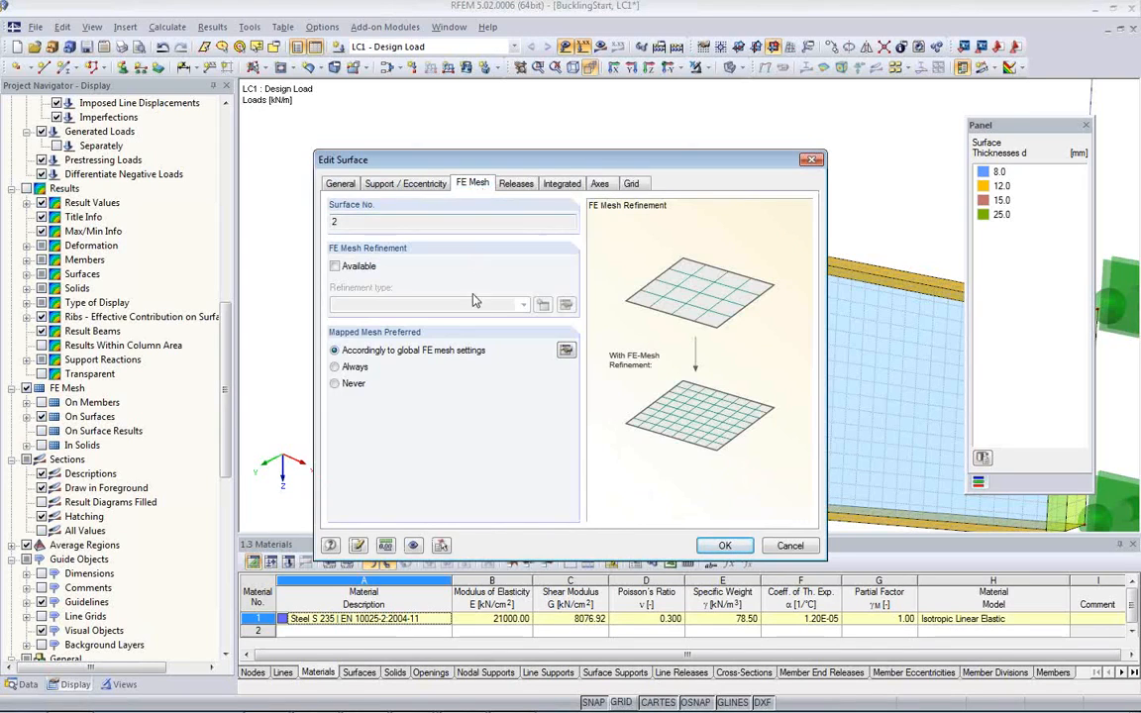
left_click(336, 266)
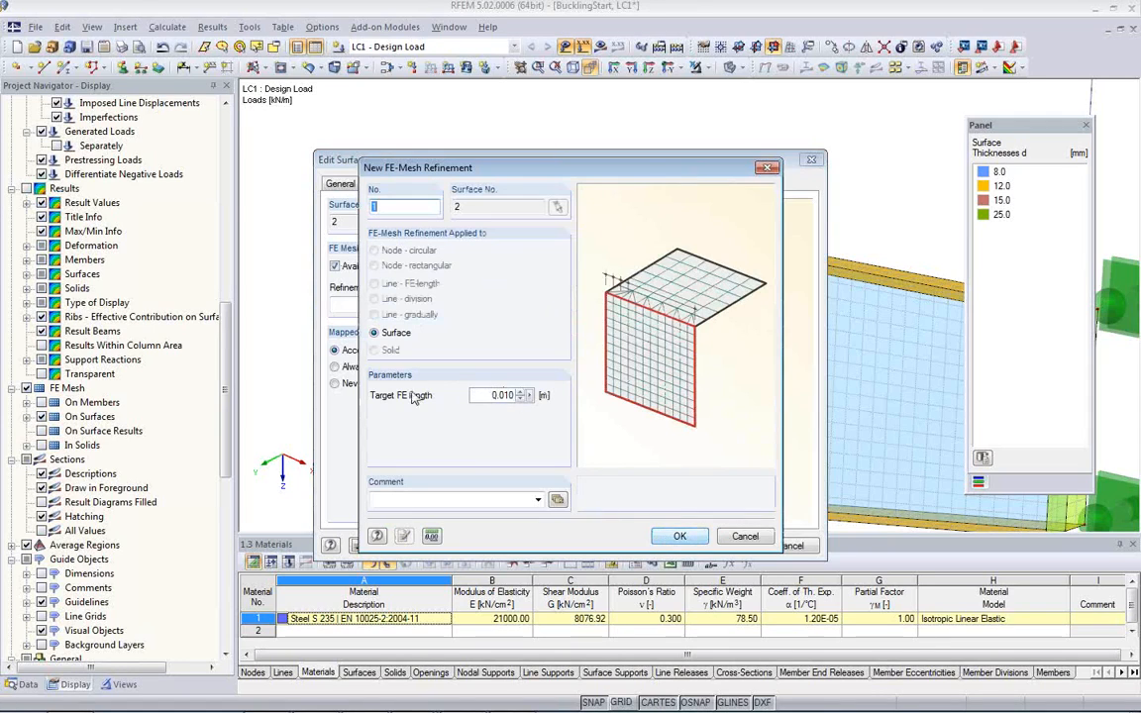
left_click(678, 536)
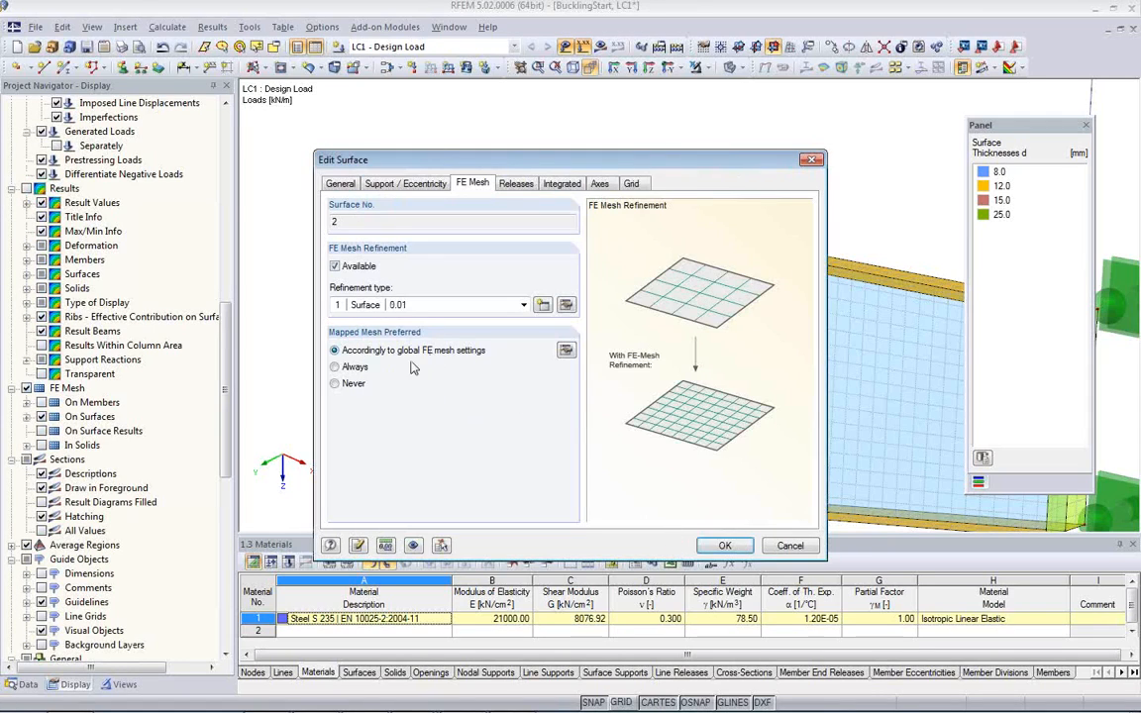
left_click(725, 546)
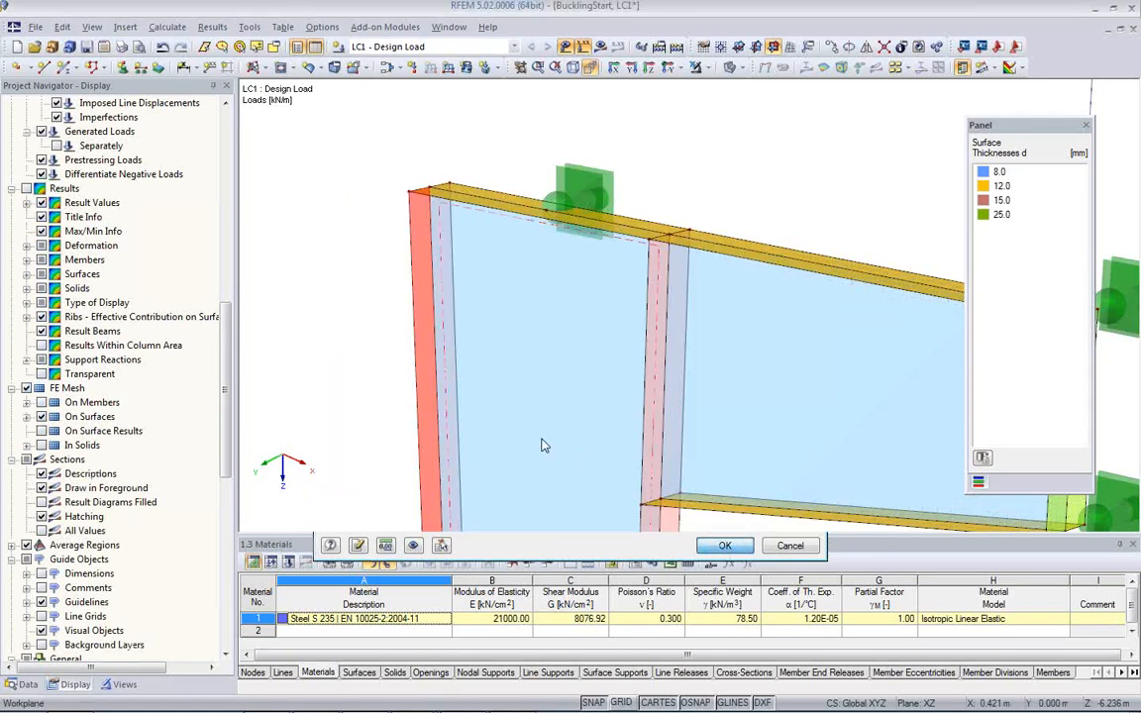
left_click(385, 320)
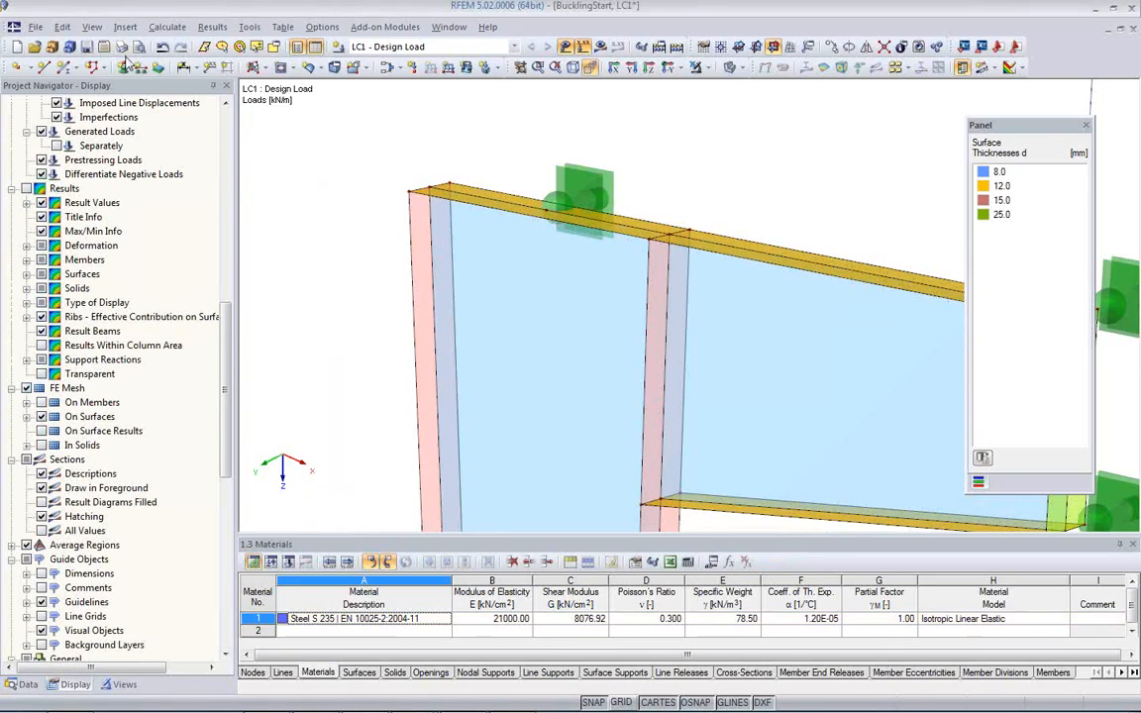
Step: Regenerate the FE mesh with the existing global mesh settings and examine the mesh where the refined outer flange meets the web
left_click(167, 27)
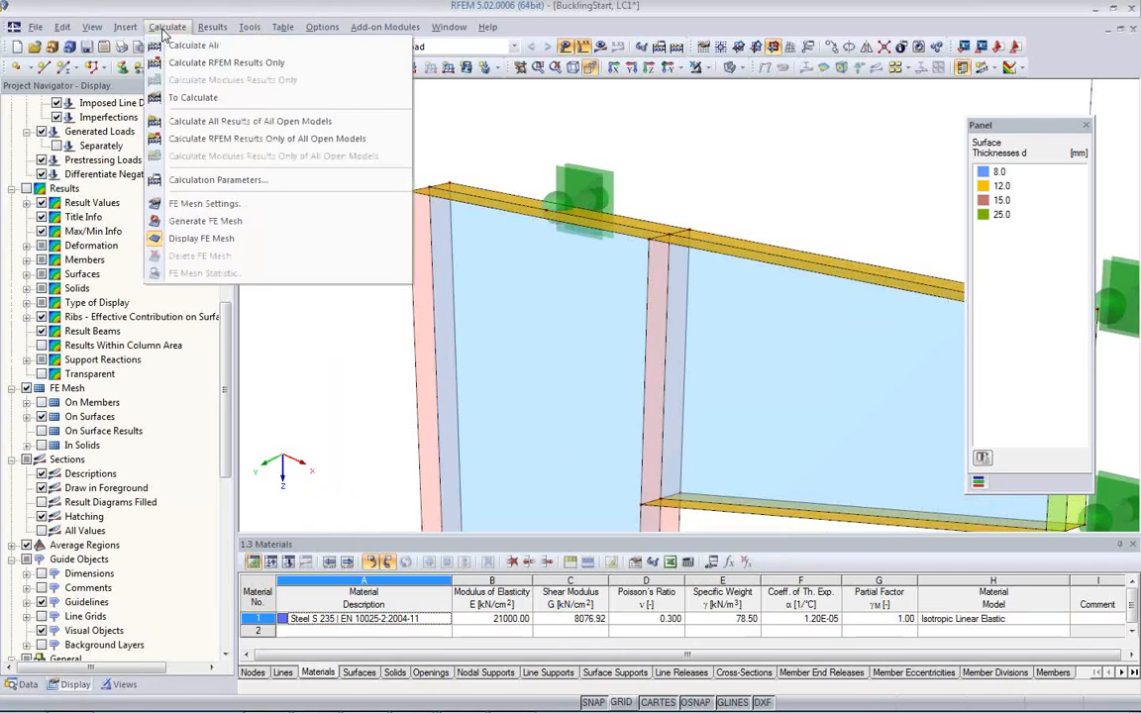
left_click(197, 204)
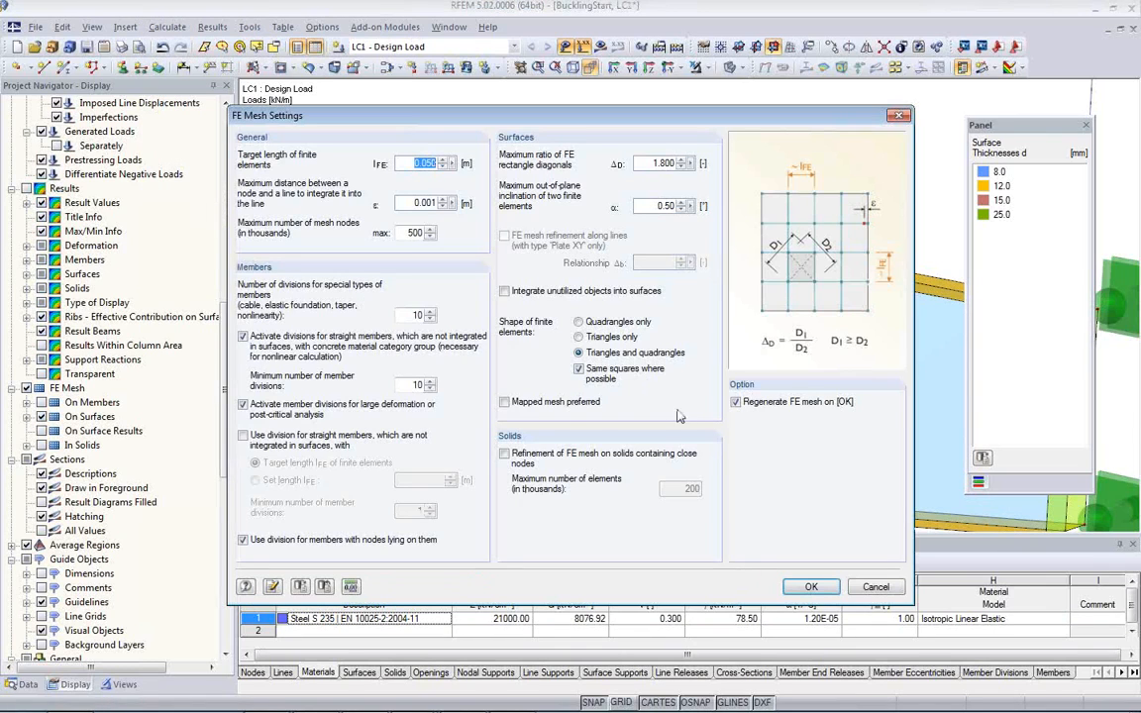
left_click(808, 587)
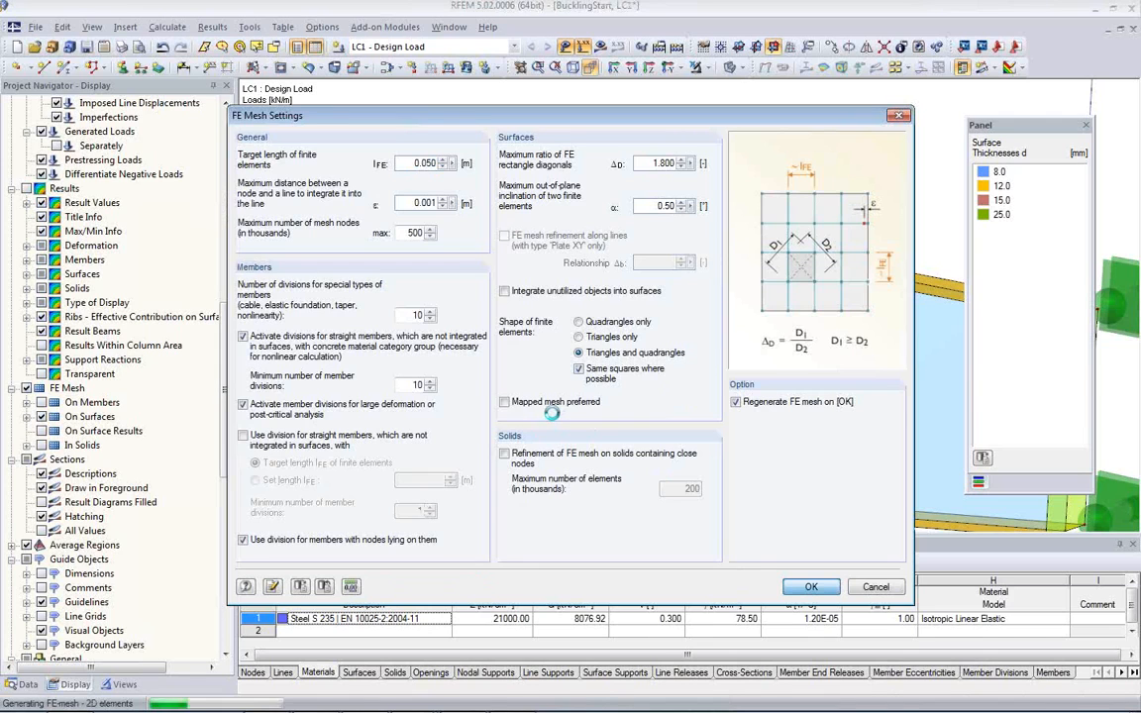
scroll(355, 301, "up", 5)
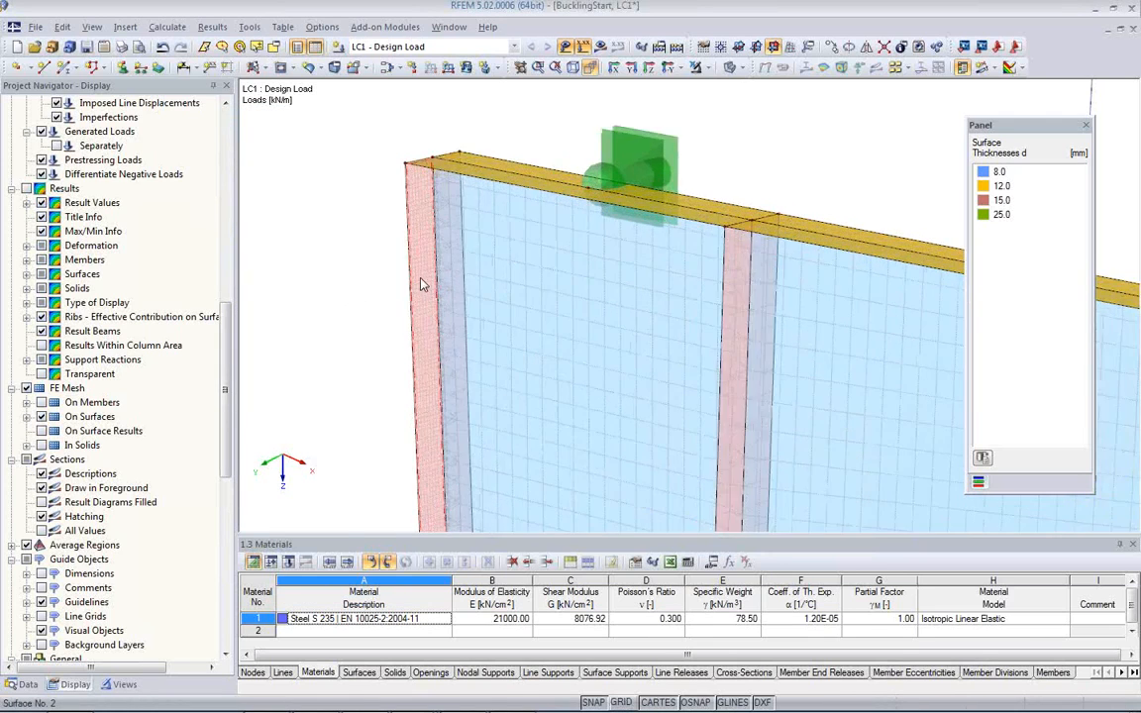
scroll(401, 223, "up", 4)
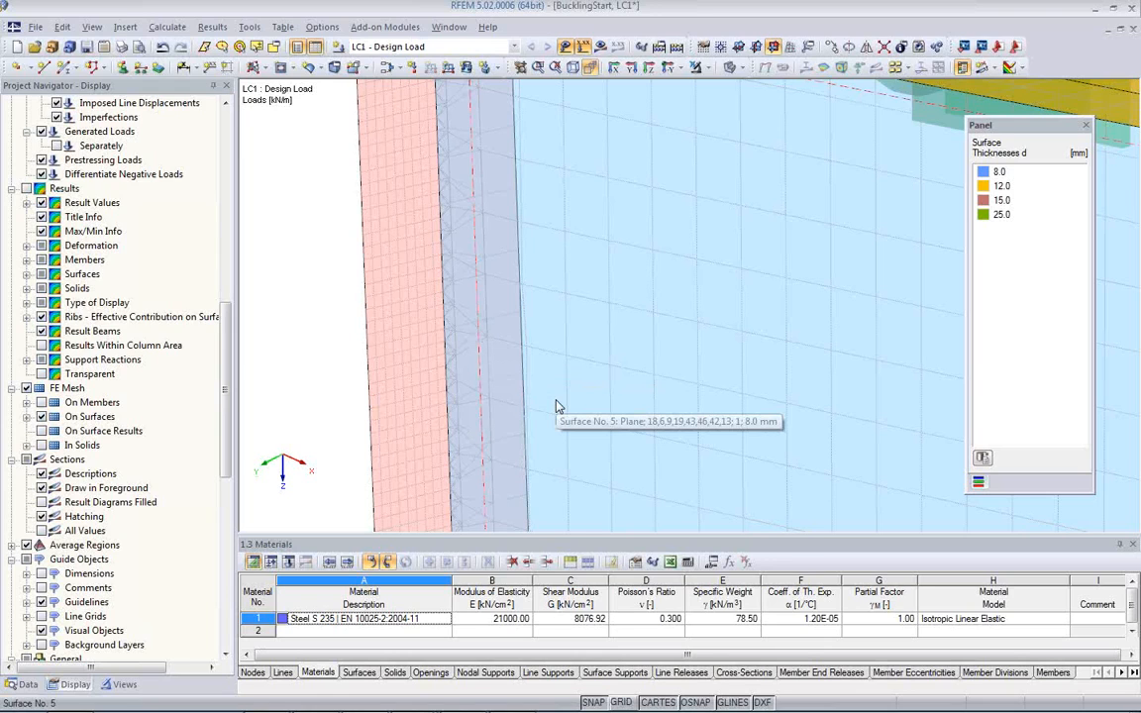
scroll(550, 399, "down", 3)
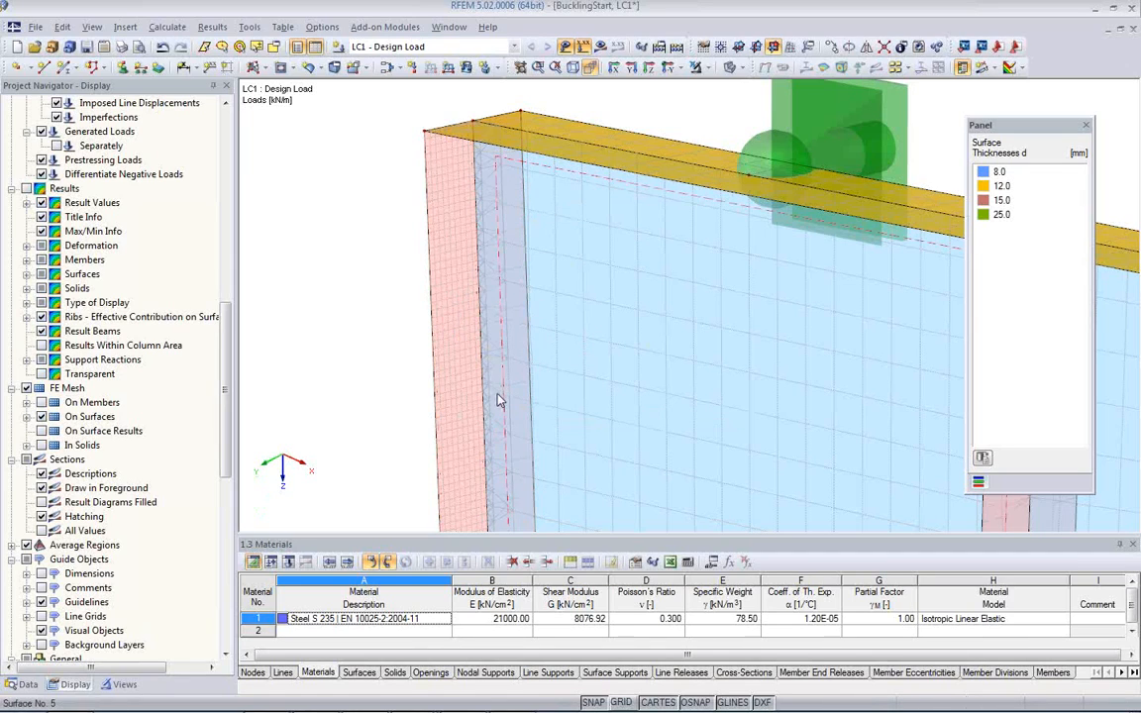
Step: Delete the 0.01 surface FE mesh refinement from the model data
mouse_move(441, 274)
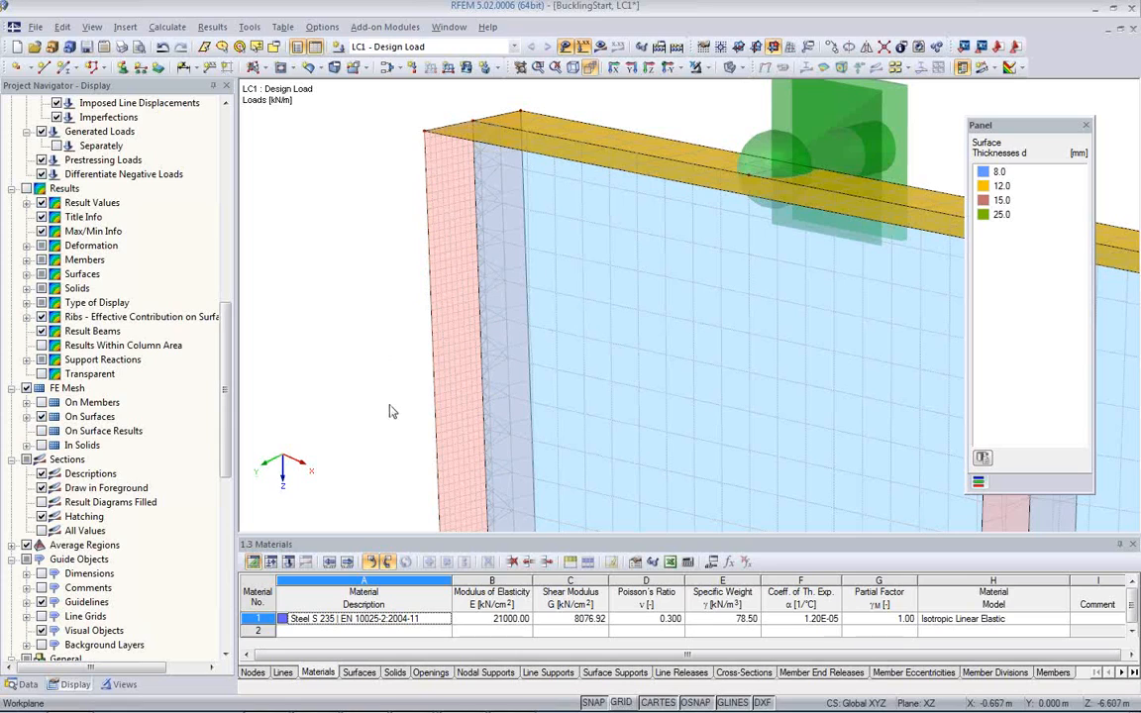
left_click(27, 685)
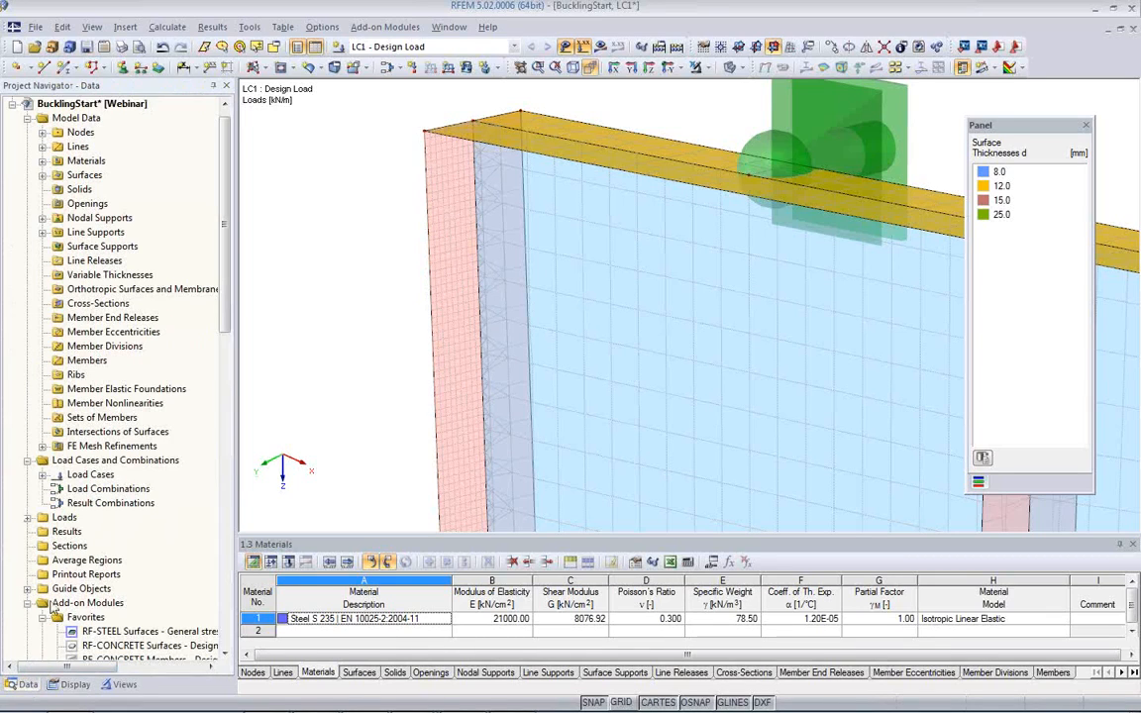
left_click(44, 447)
left_click(114, 461)
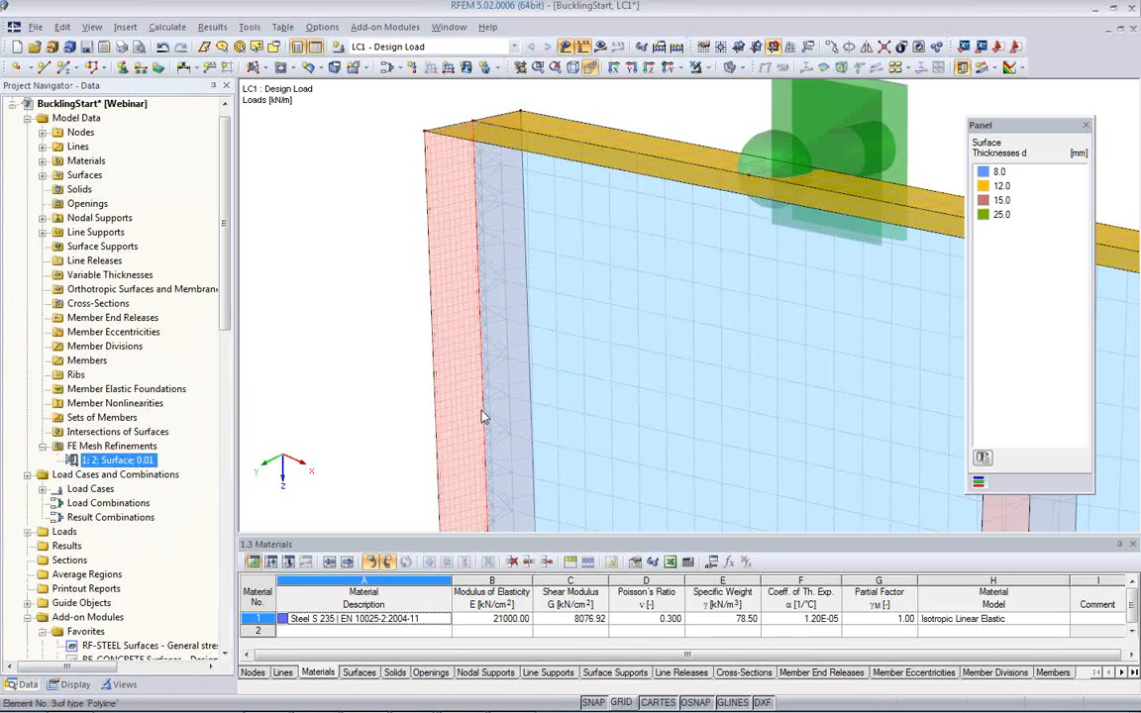
key("Delete")
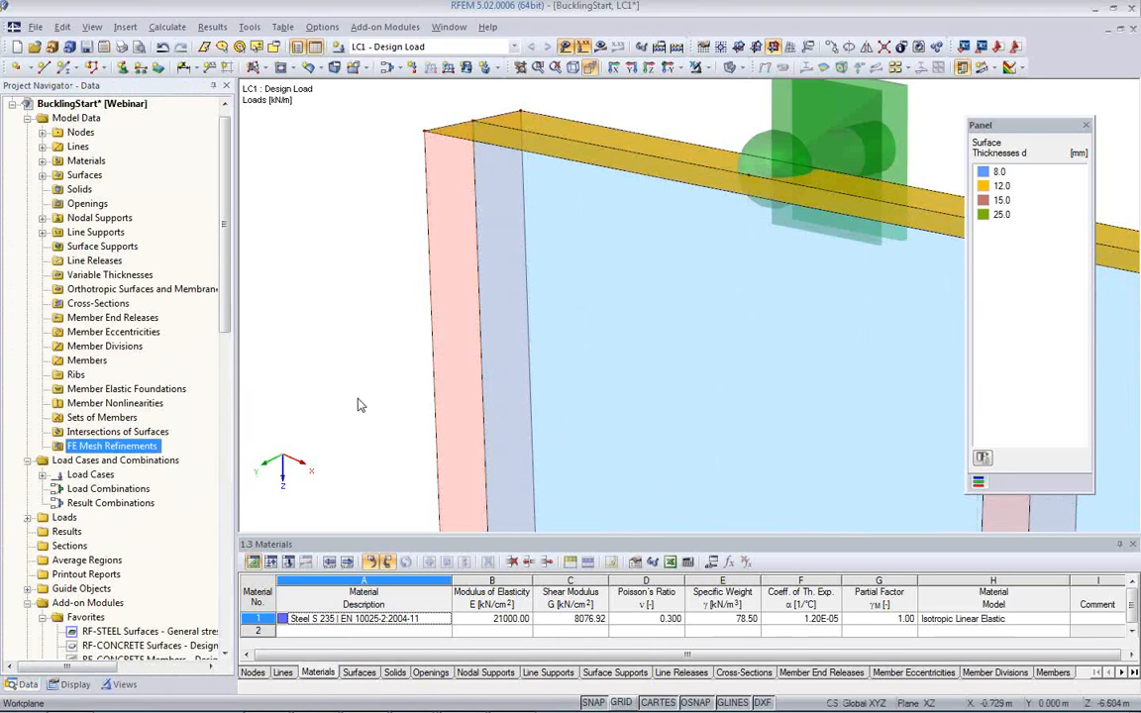
left_click(378, 368)
Step: Generate the FE mesh of the column and bracket again with uniform element size
scroll(378, 367, "down", 1)
scroll(379, 368, "down", 1)
middle_click_drag(723, 436, 628, 328)
scroll(627, 328, "down", 1)
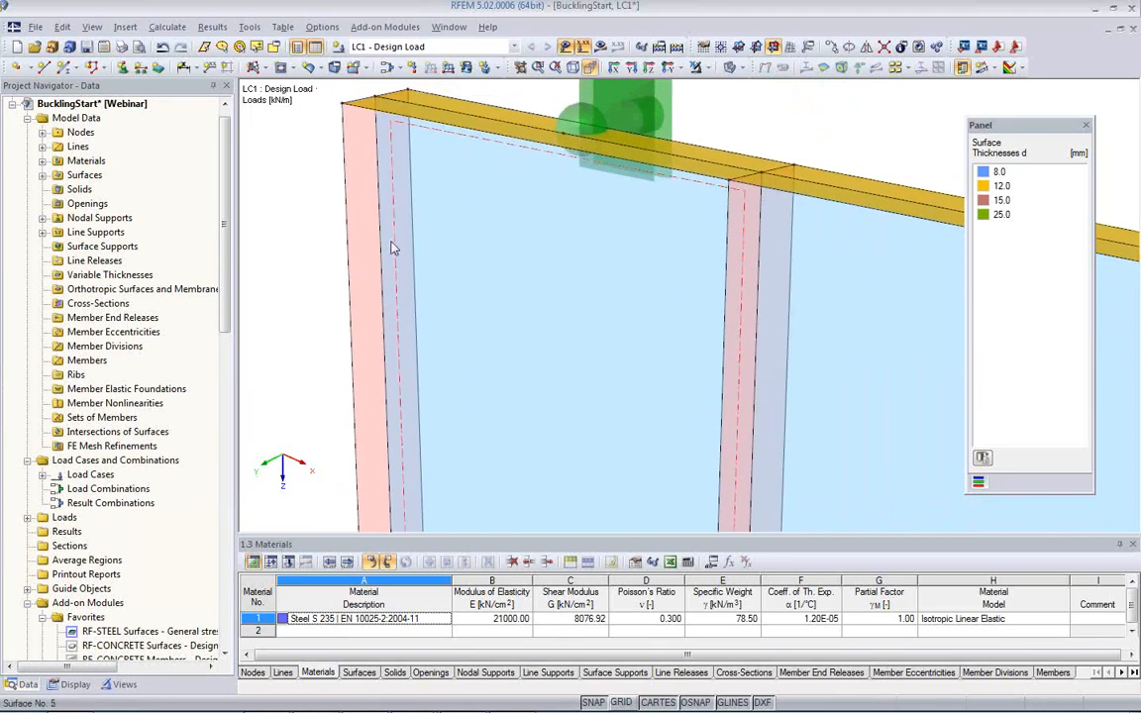
left_click(167, 27)
left_click(198, 224)
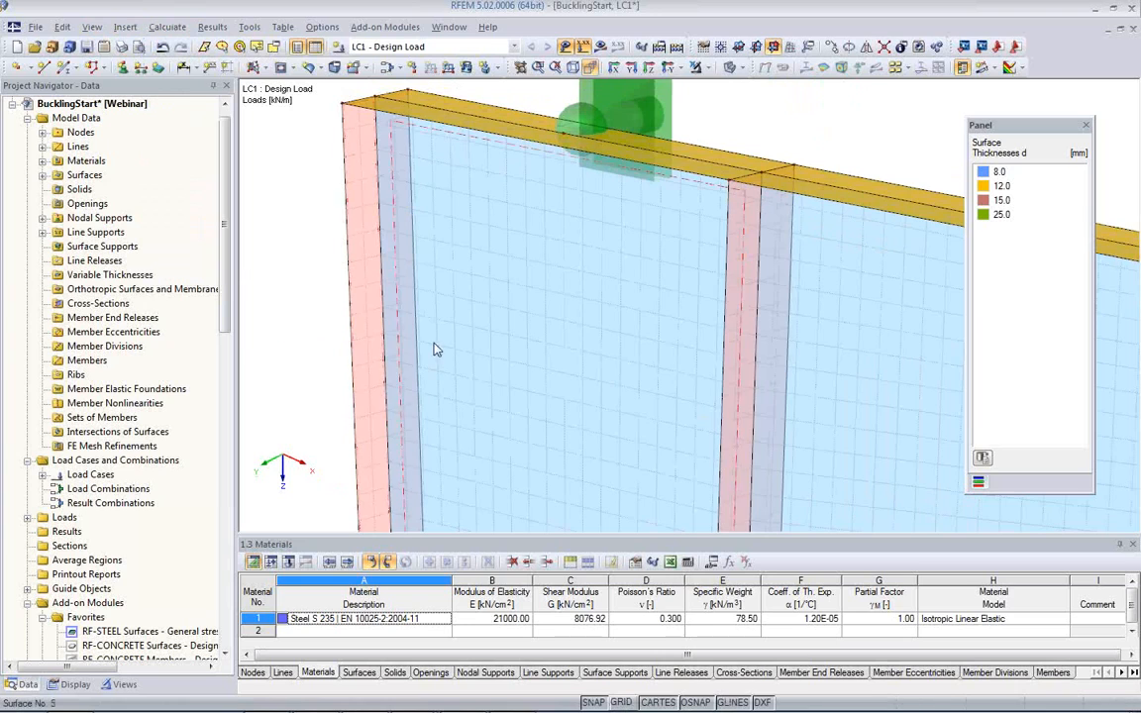
scroll(434, 345, "down", 2)
middle_click_drag(620, 411, 585, 246)
scroll(628, 349, "down", 2)
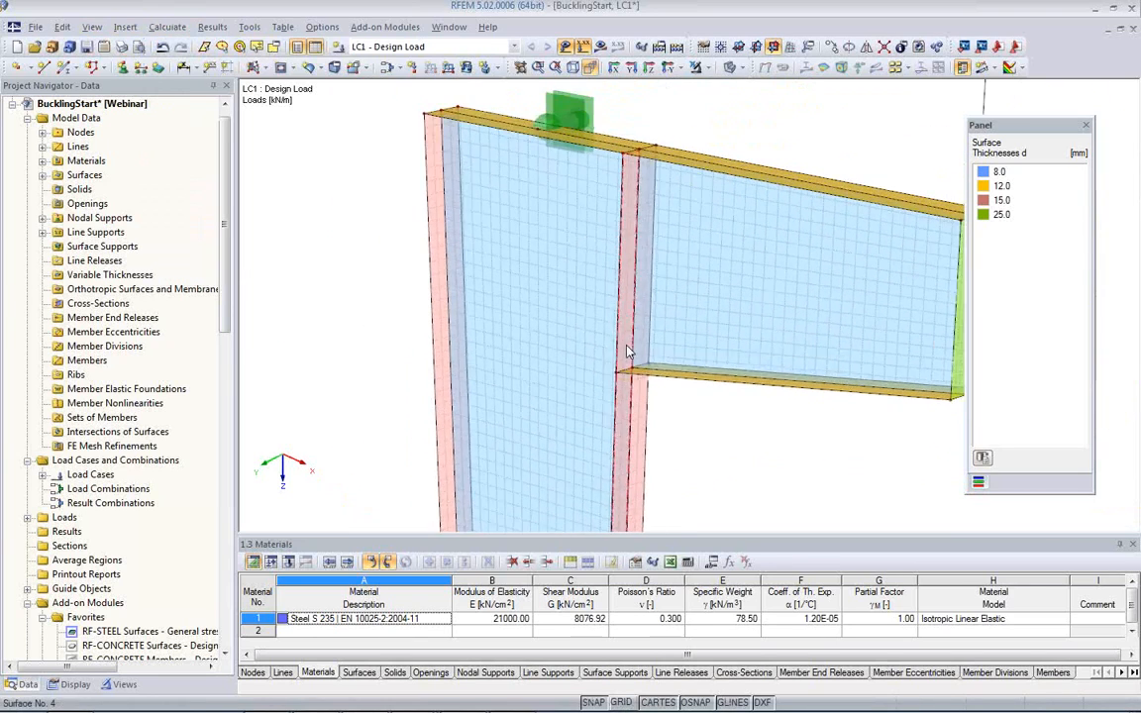
middle_click_drag(670, 403, 501, 346)
scroll(502, 344, "down", 2)
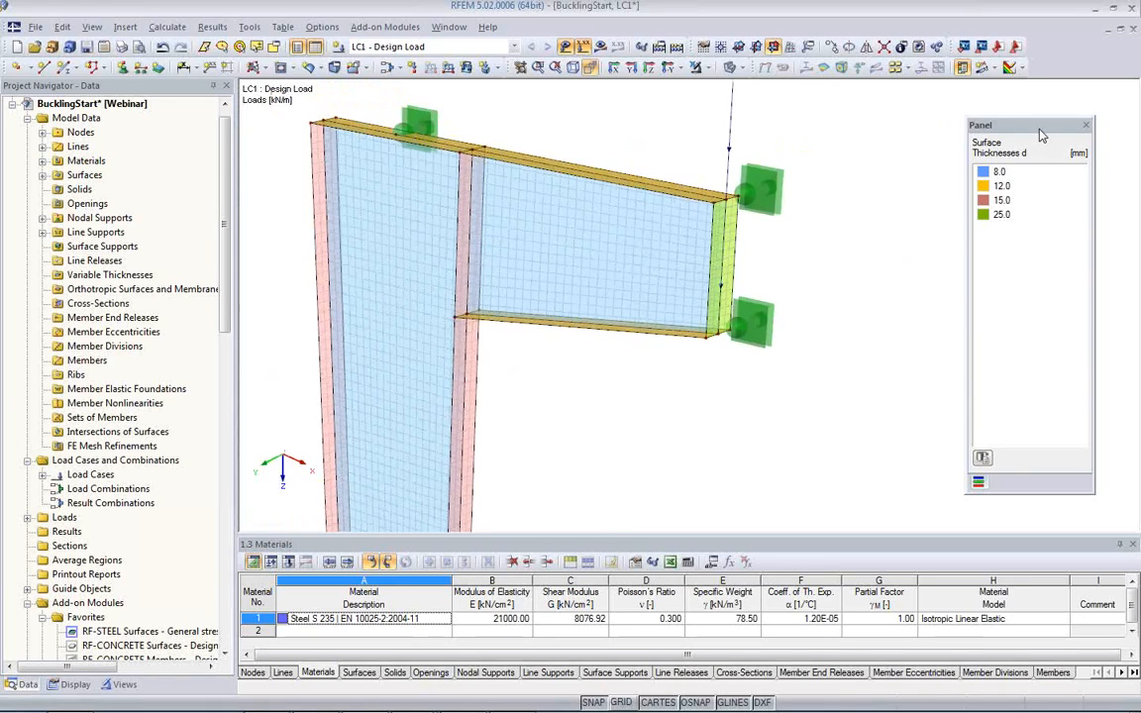
left_click_drag(1042, 136, 1004, 131)
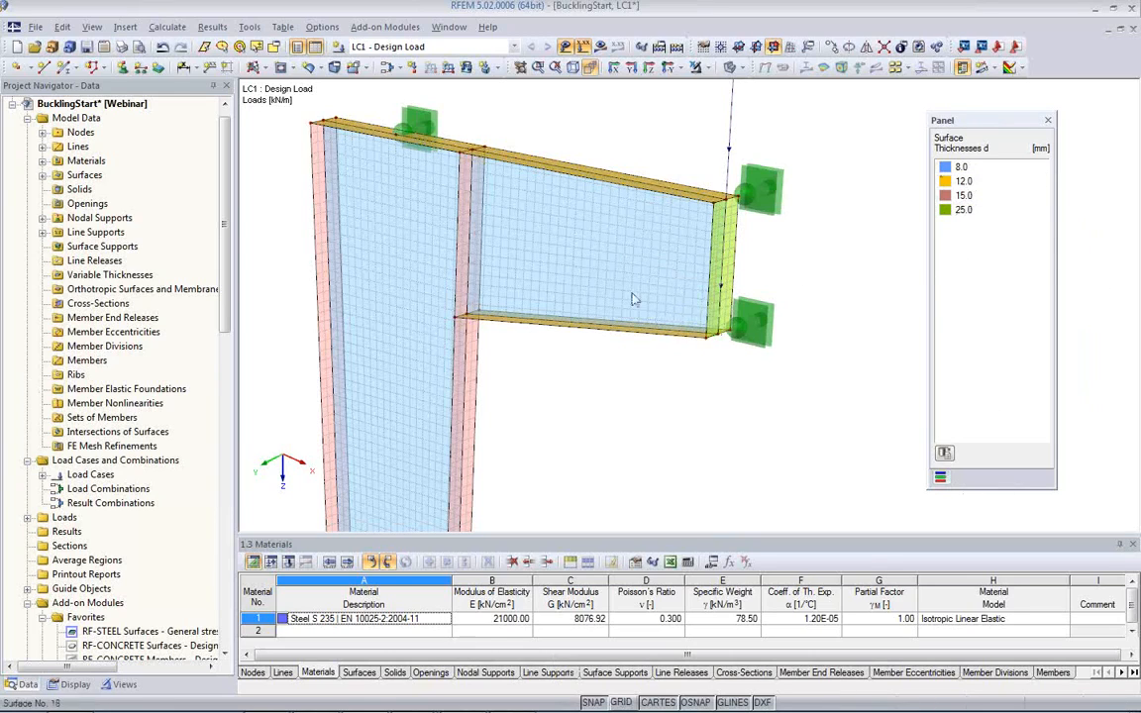
Step: Color the rendered model according to materials, and switch the coloring back to surface thickness
left_click(123, 685)
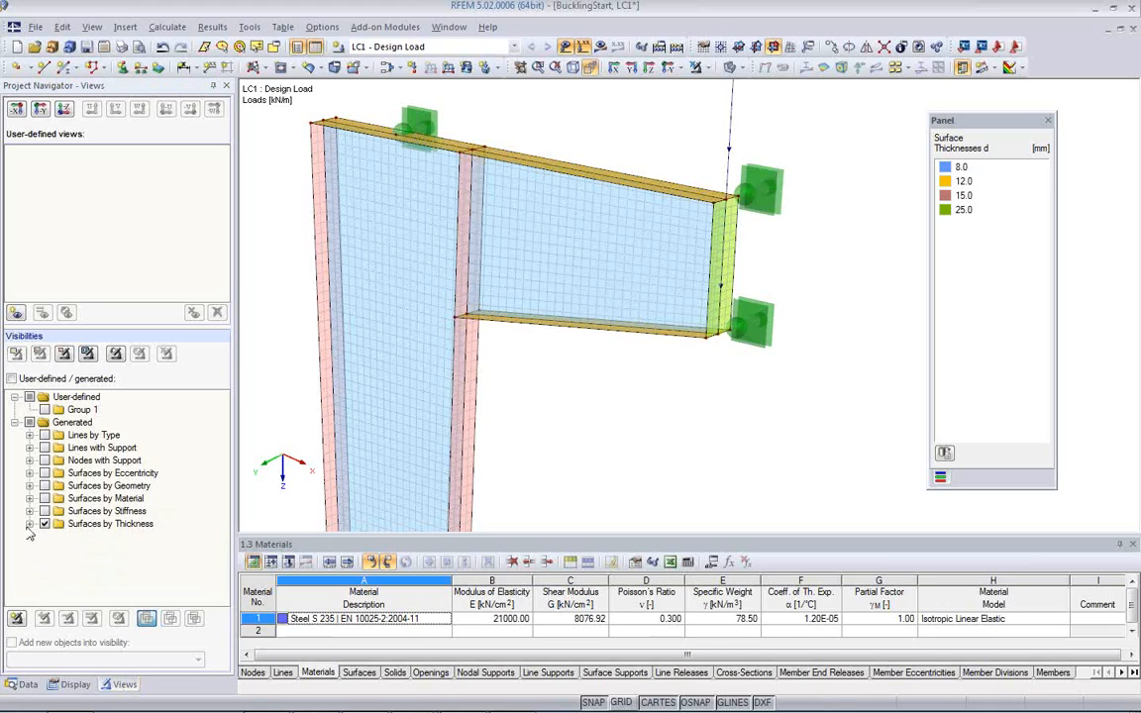
left_click(75, 685)
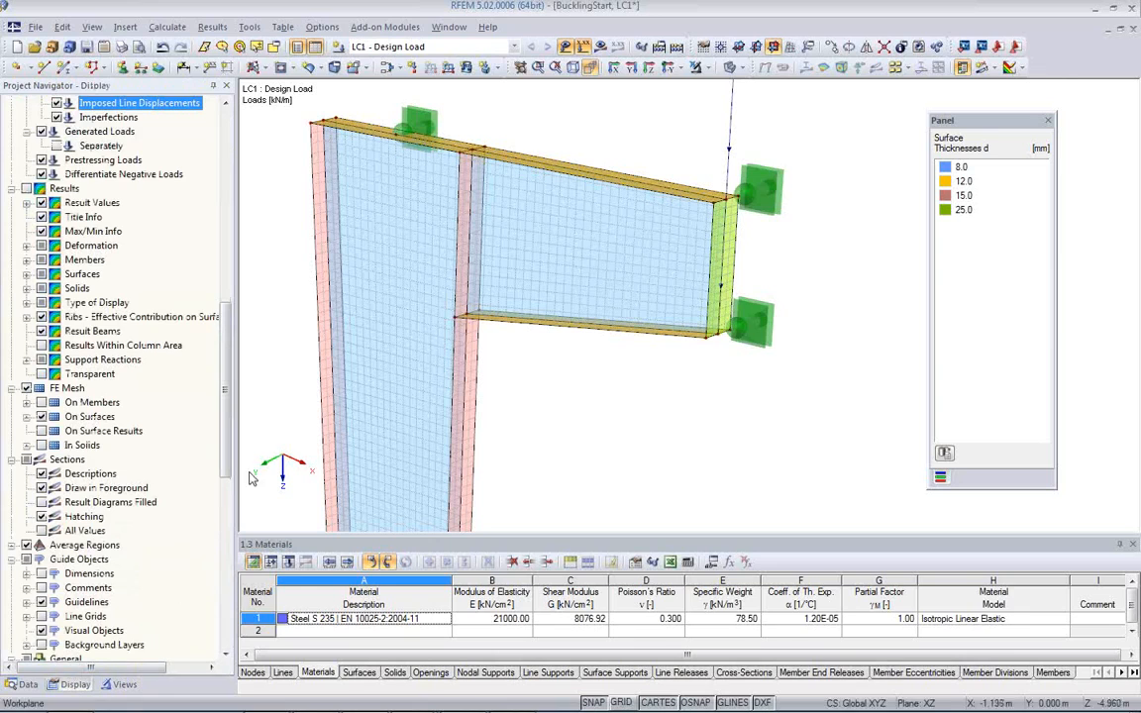
left_click_drag(229, 436, 227, 599)
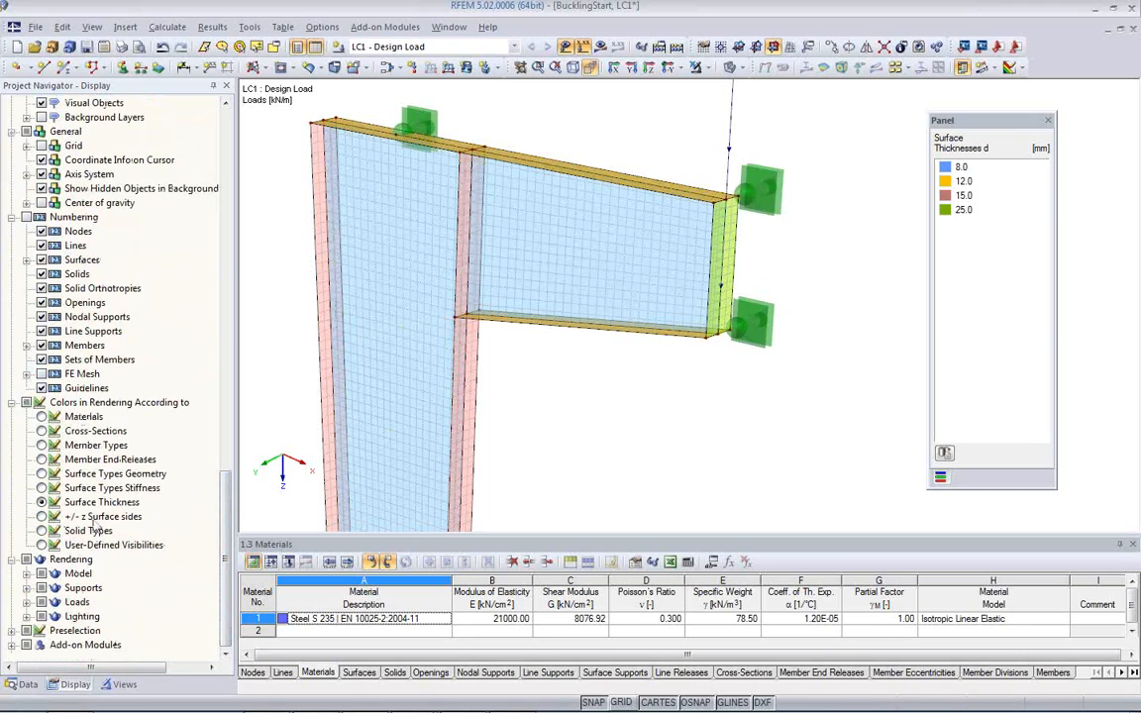
left_click(41, 417)
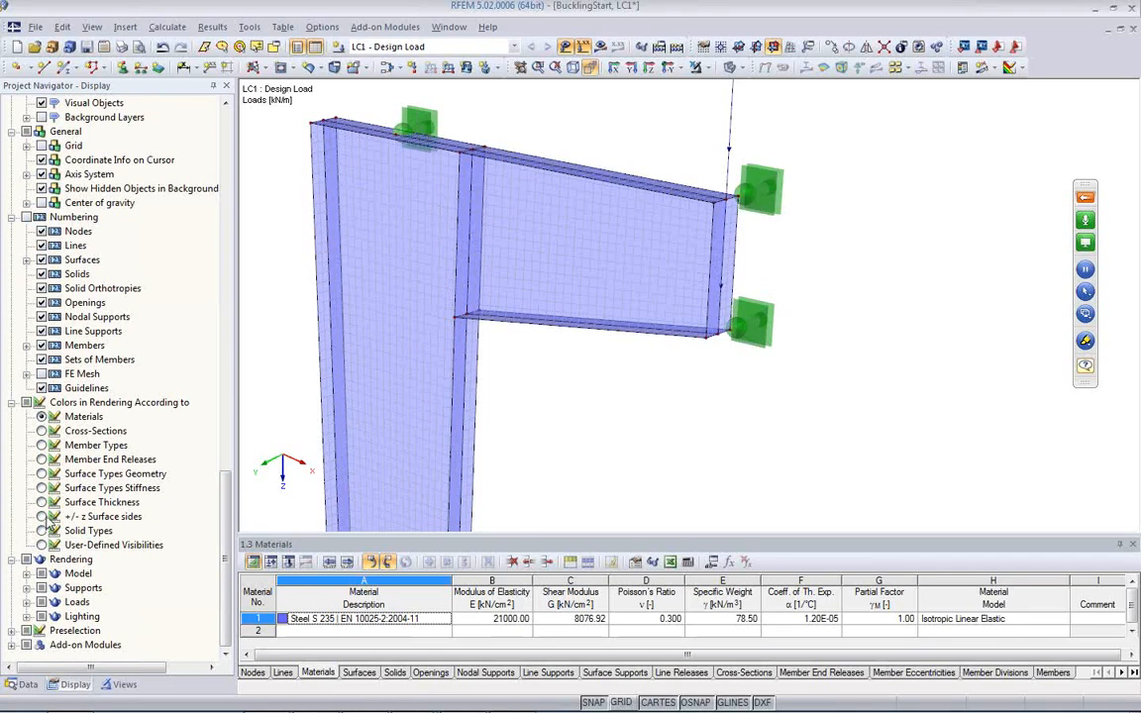
left_click(41, 502)
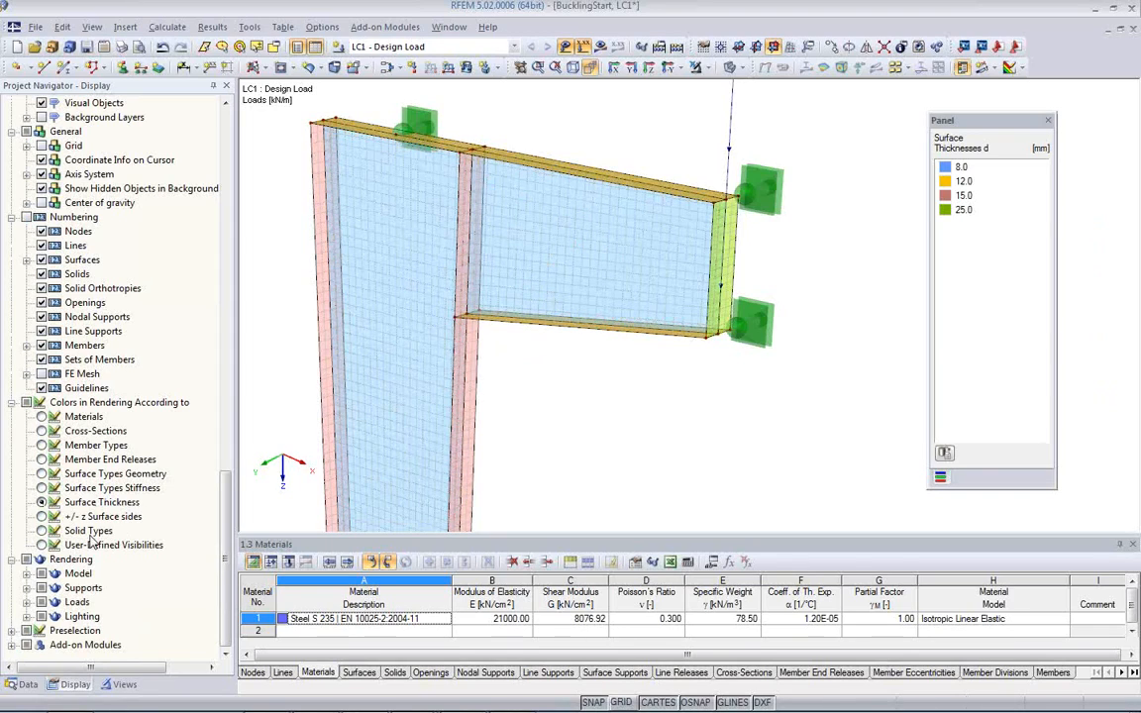
Step: Color the model according to +/- z surface sides and inspect the surface orientation of the web, flanges and bracket
left_click(41, 517)
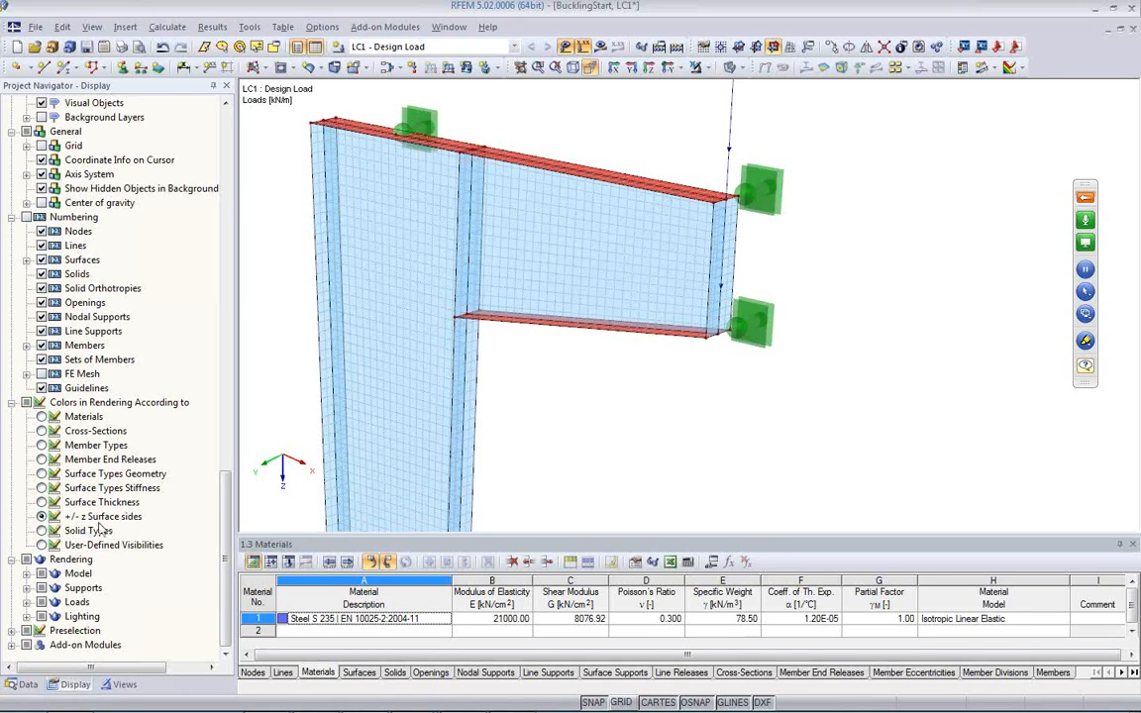
middle_click_drag(529, 381, 527, 306, "ctrl")
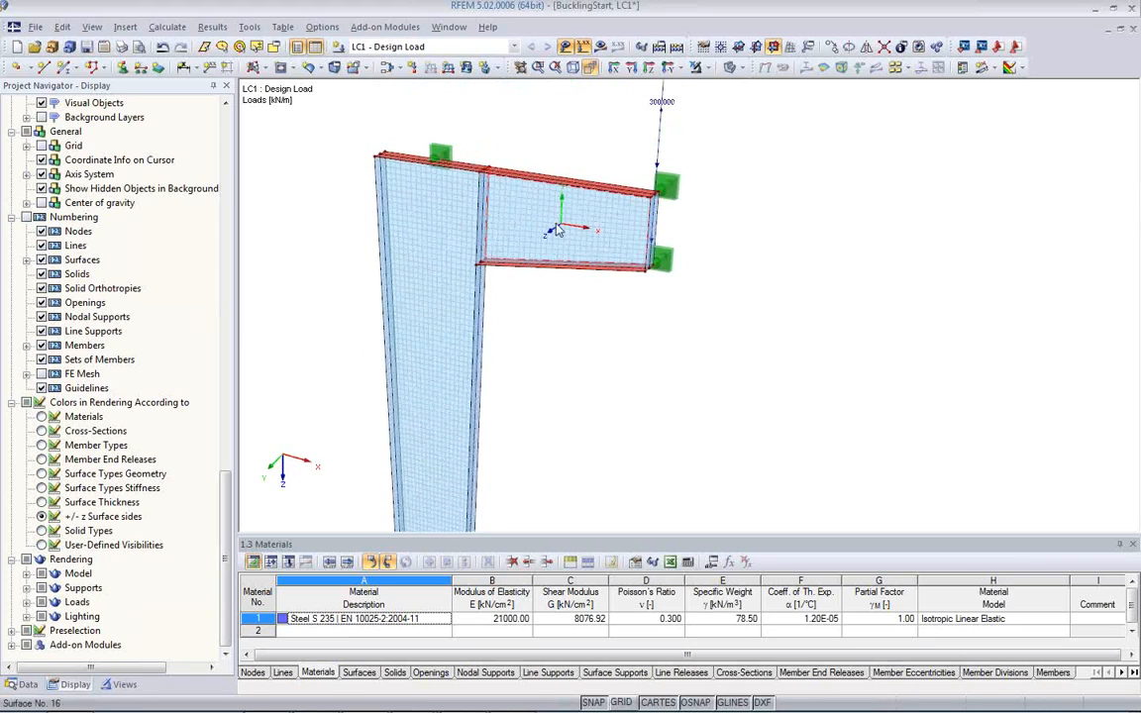
middle_click_drag(561, 241, 575, 388, "ctrl")
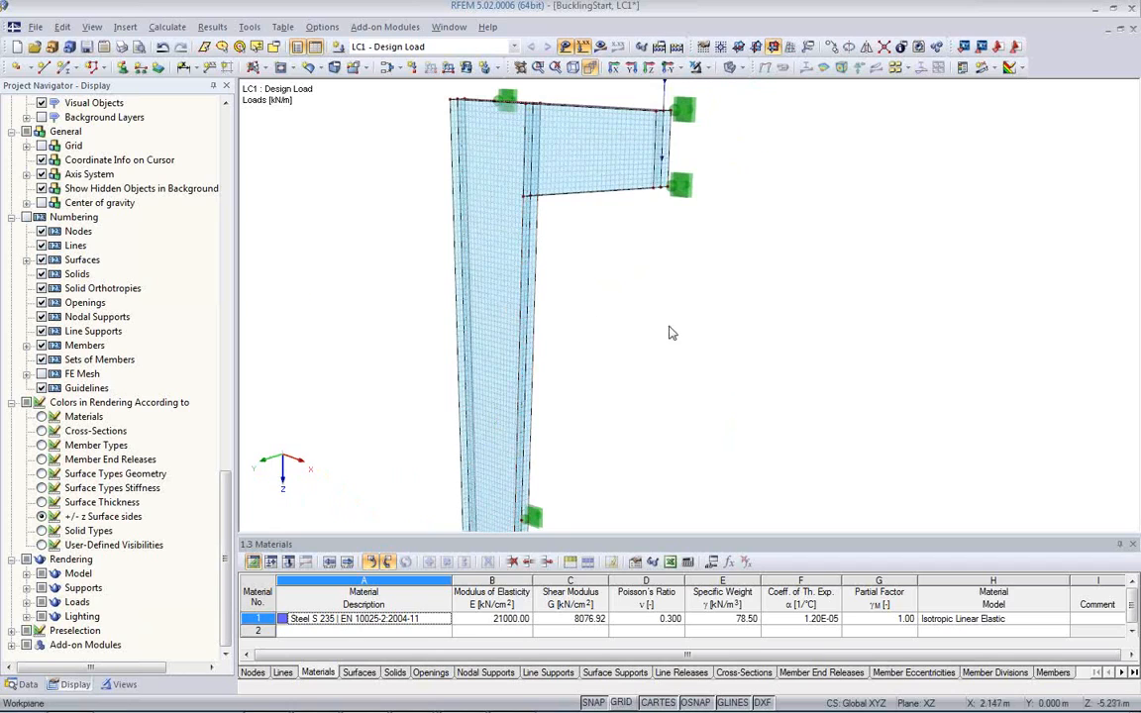
middle_click_drag(795, 339, 650, 337, "ctrl")
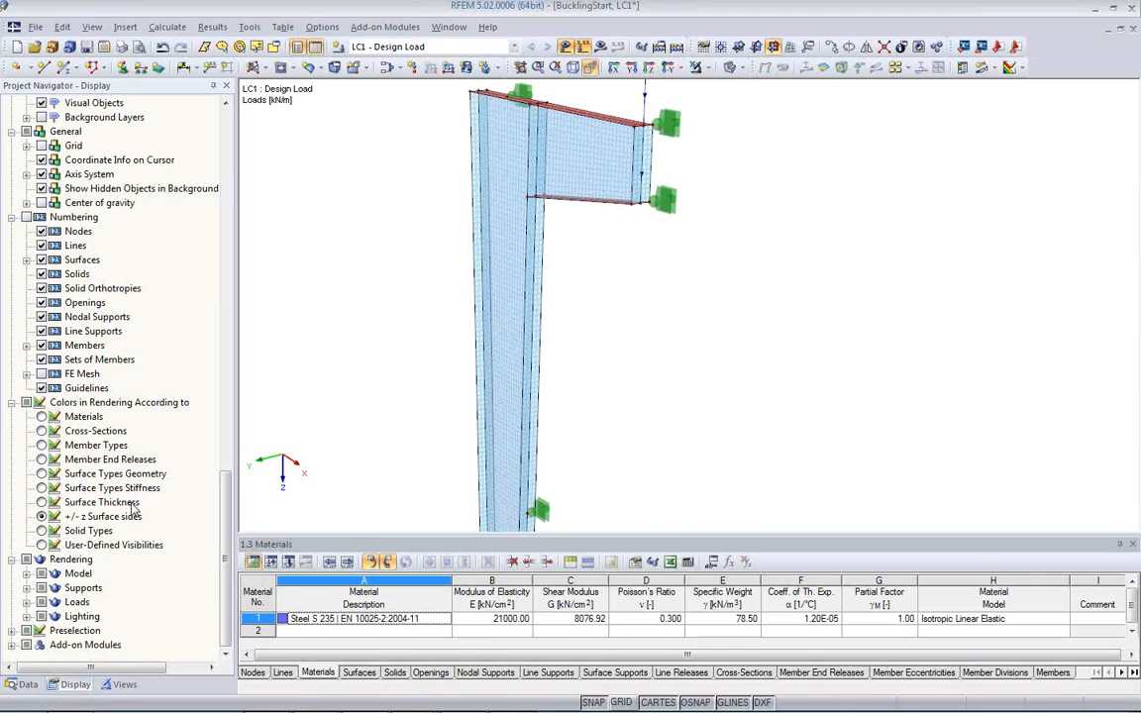
Step: Restore the rendering colors to surface thickness for the whole column and bracket
left_click(41, 516)
left_click(42, 502)
middle_click_drag(563, 401, 629, 365, "ctrl")
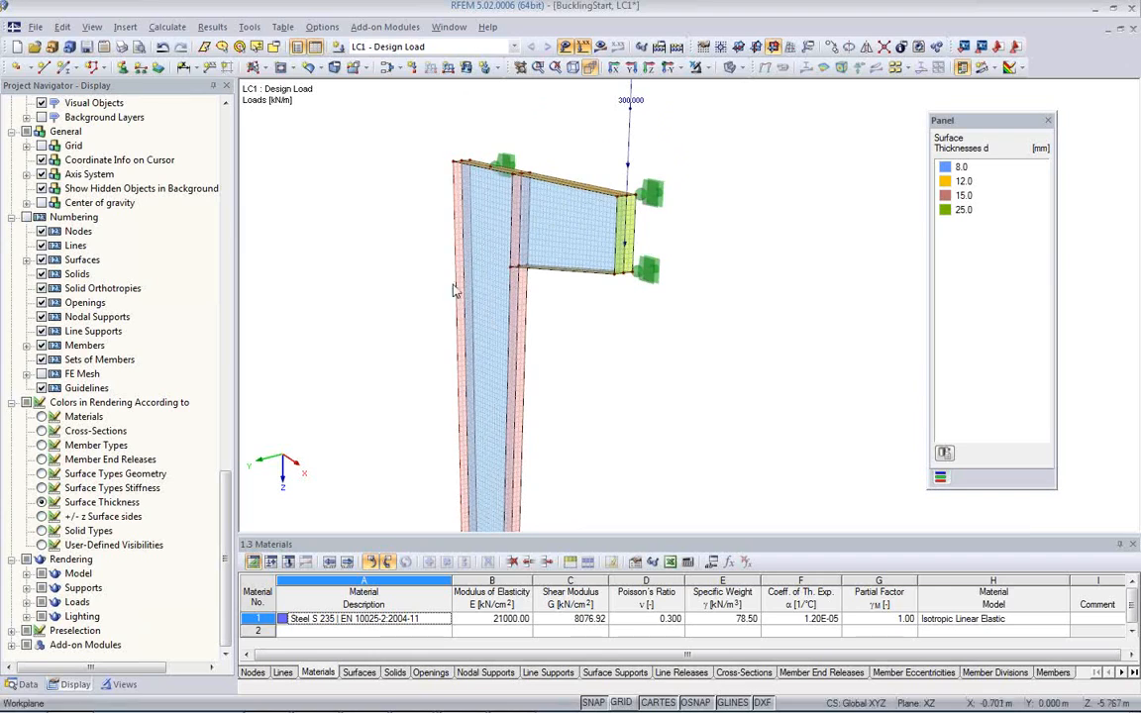
Step: Calculate load case LC1 - Design Load and show its surface stress results on the column and bracket
left_click(600, 52)
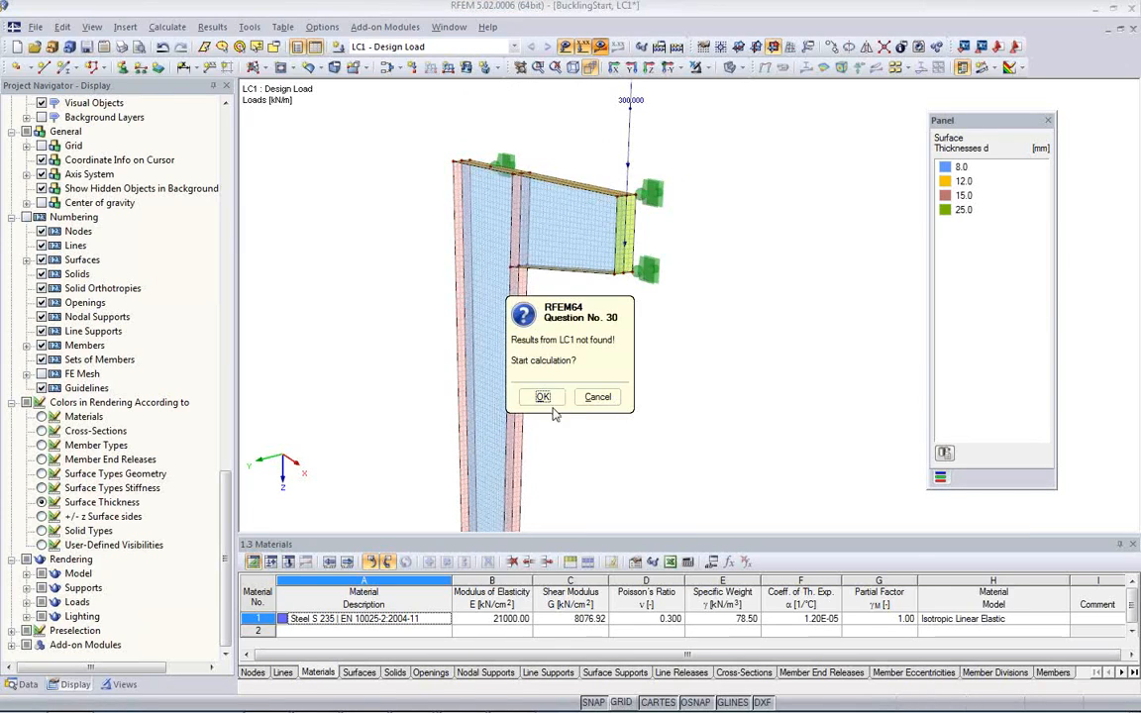
left_click(495, 368)
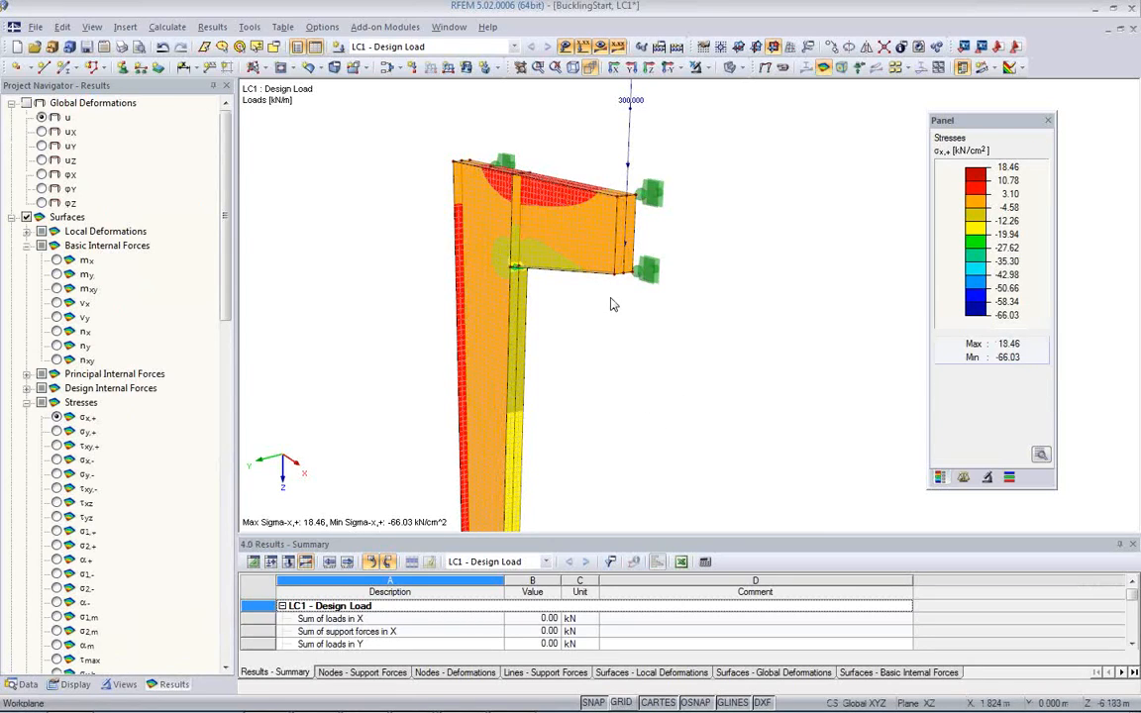
middle_click_drag(613, 304, 620, 248, "ctrl")
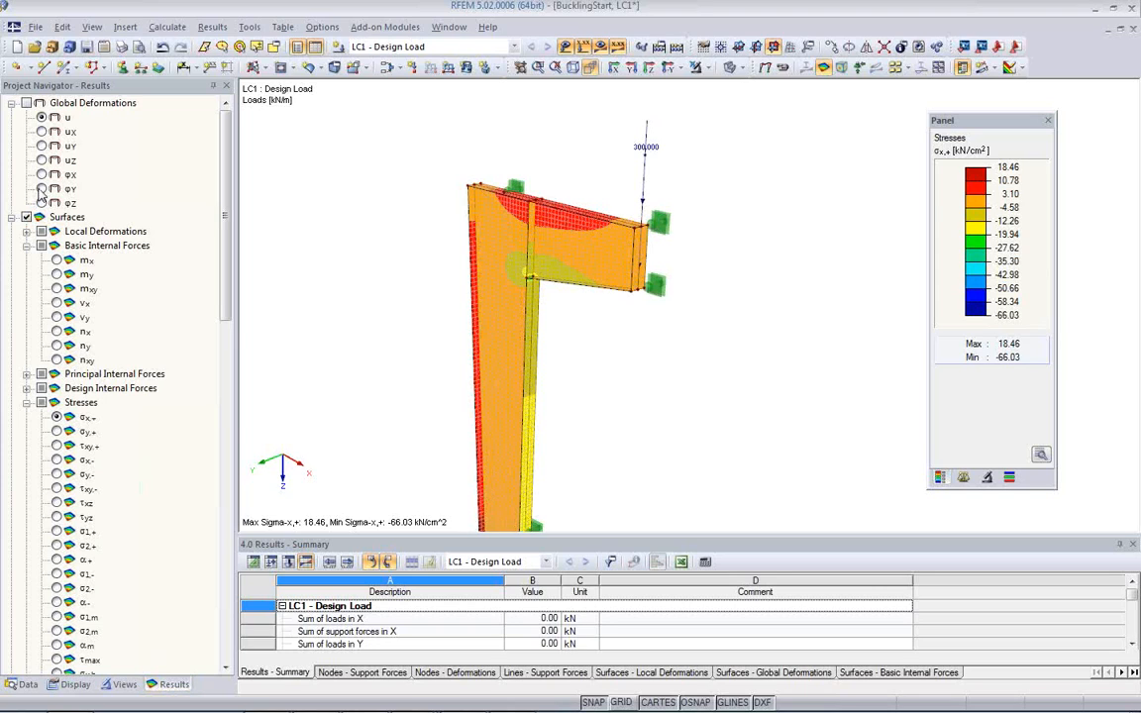
Step: Show the global deformations u of the column and bracket, and hide the load display
left_click(27, 103)
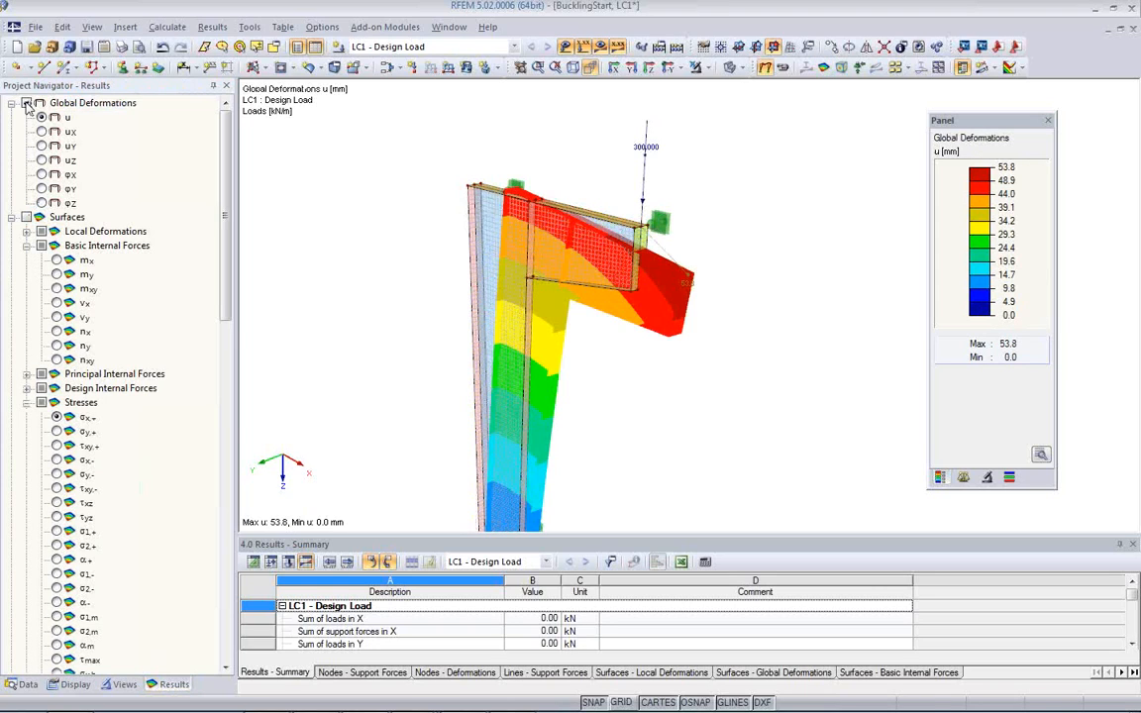
middle_click_drag(692, 378, 405, 308, "ctrl")
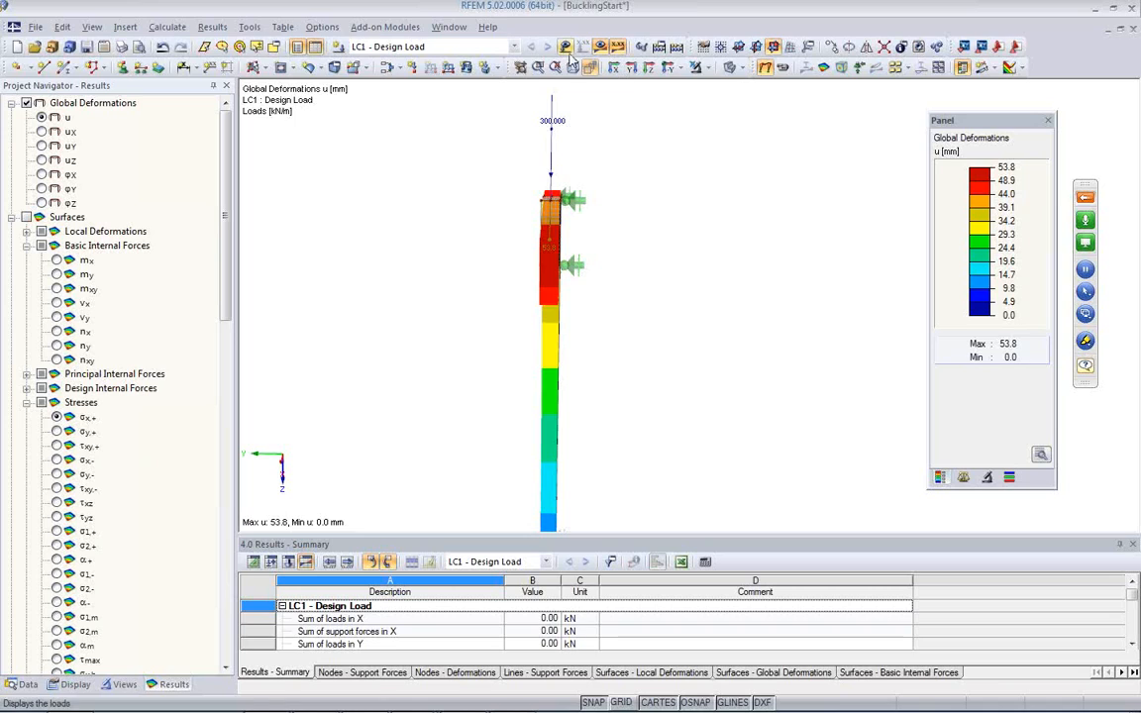
middle_click_drag(594, 237, 678, 214, "ctrl")
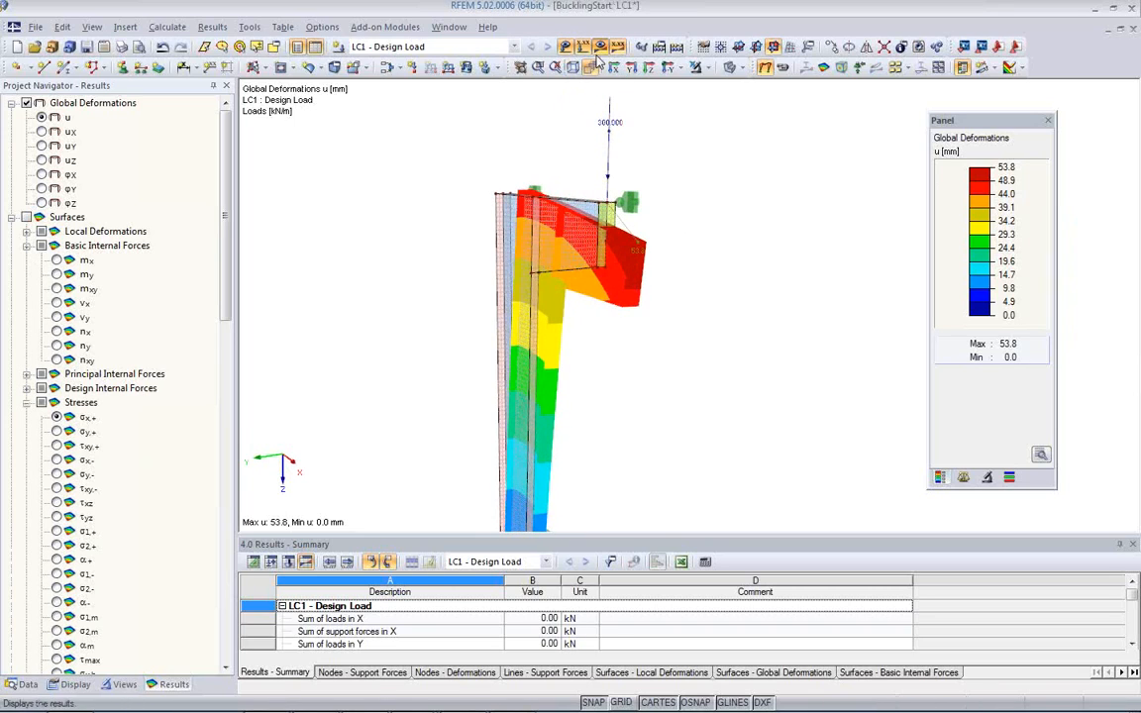
left_click(567, 49)
middle_click_drag(647, 375, 385, 312, "ctrl")
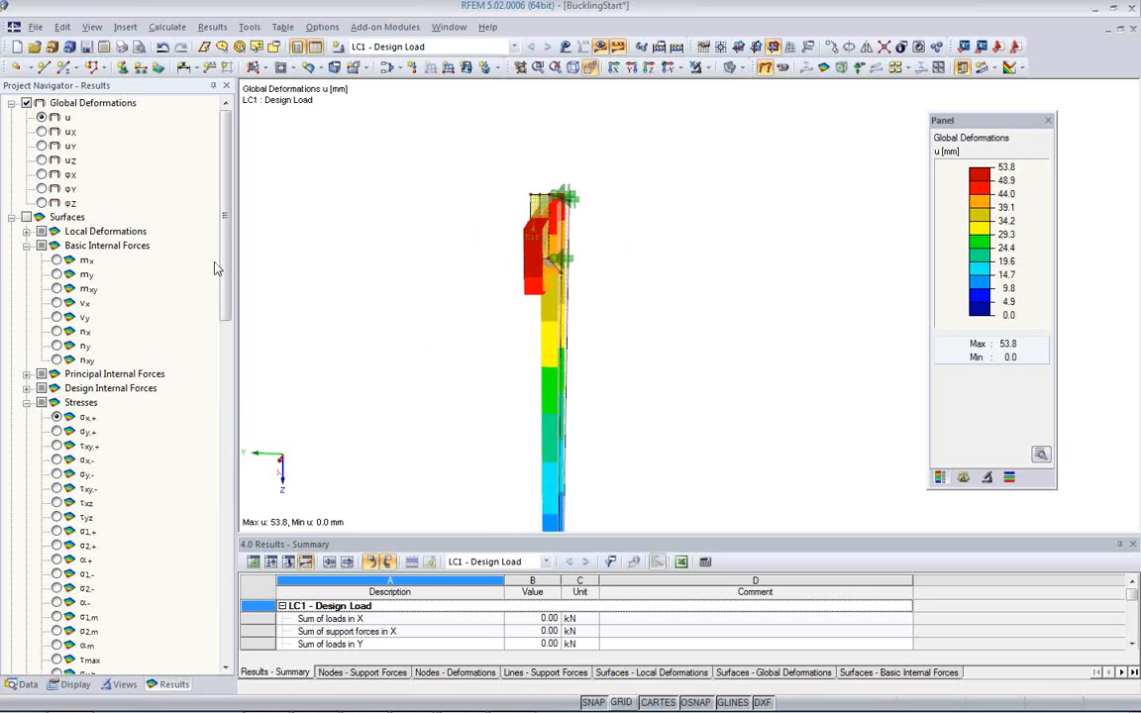
Step: Examine the deformation components uY and uX, and return to the total deformation u of the whole column
left_click(42, 145)
middle_click_drag(407, 285, 634, 350, "ctrl")
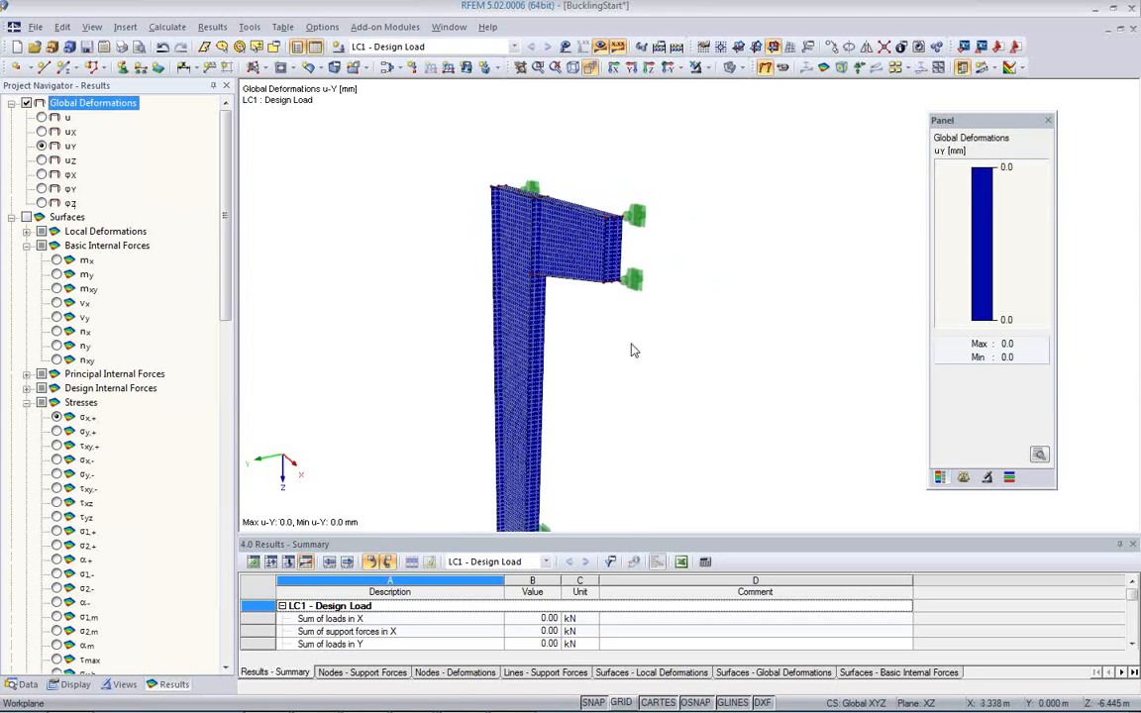
left_click(42, 132)
middle_click_drag(499, 297, 673, 349, "ctrl")
left_click(42, 117)
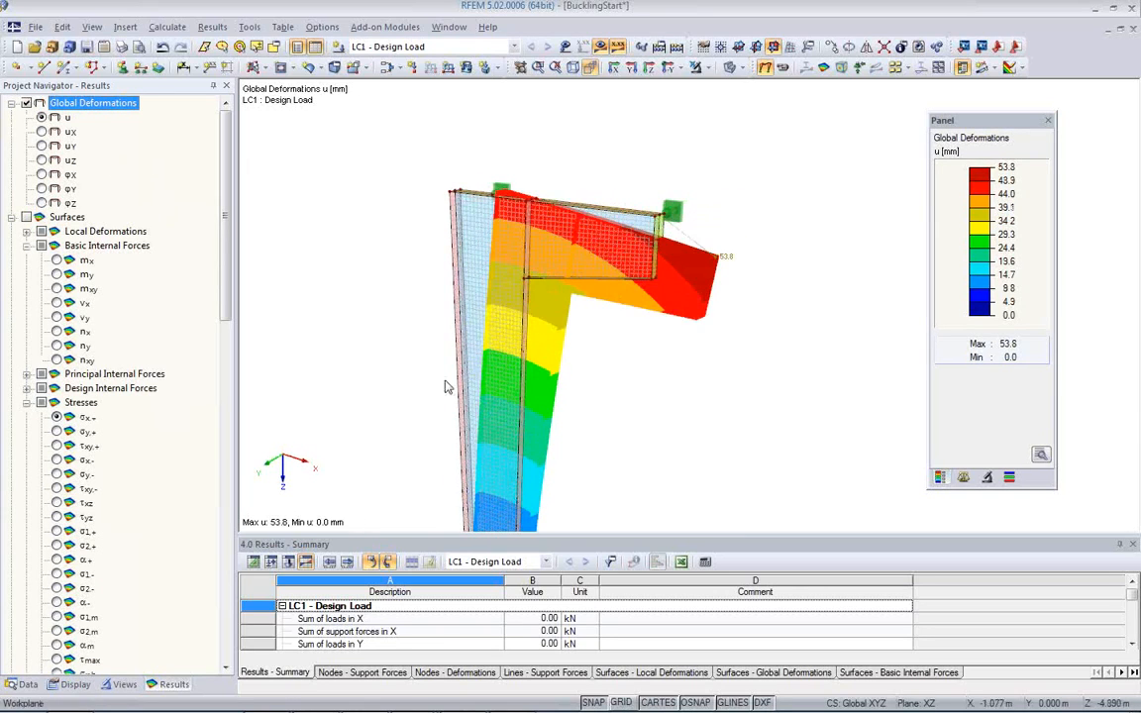
middle_click_drag(617, 425, 489, 298, "ctrl")
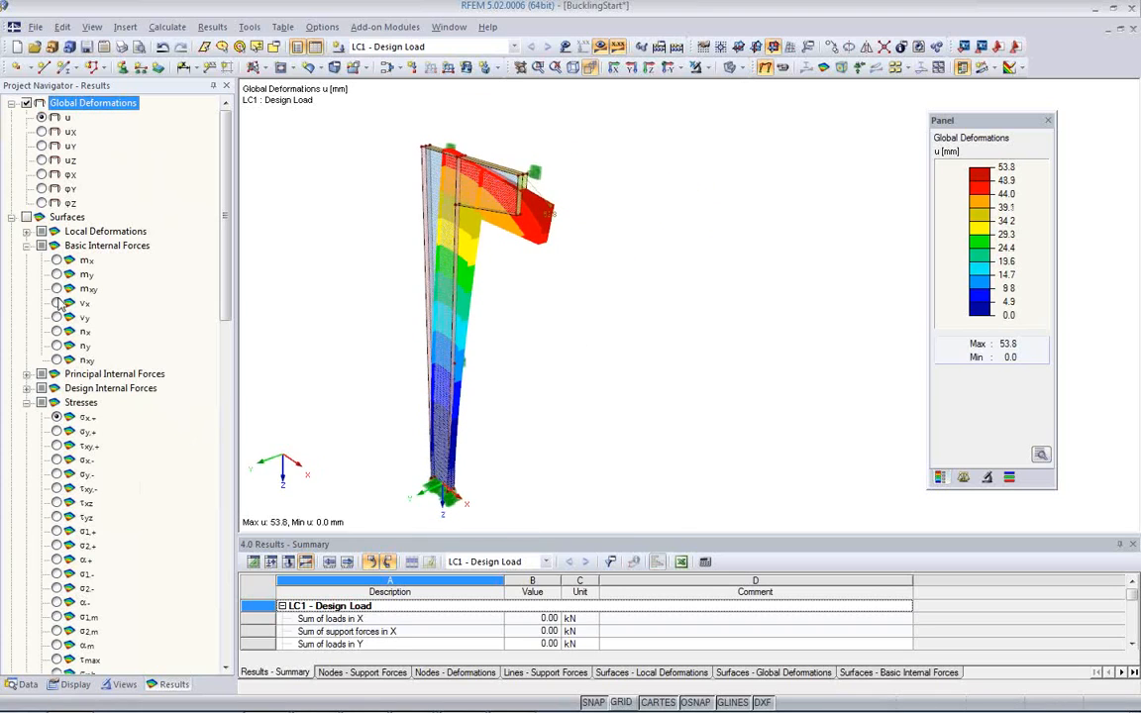
Step: Display the surface bending moments mx and my and inspect the corner between column and bracket
left_click(57, 259)
middle_click_drag(521, 290, 672, 252, "ctrl")
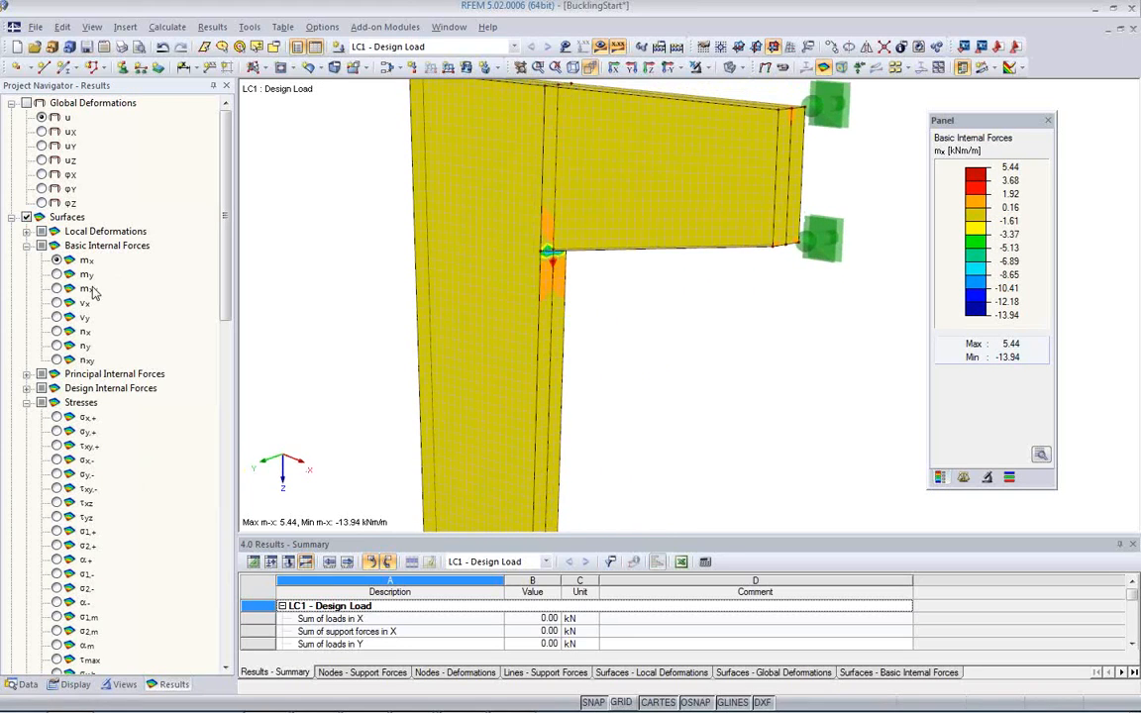
left_click(58, 275)
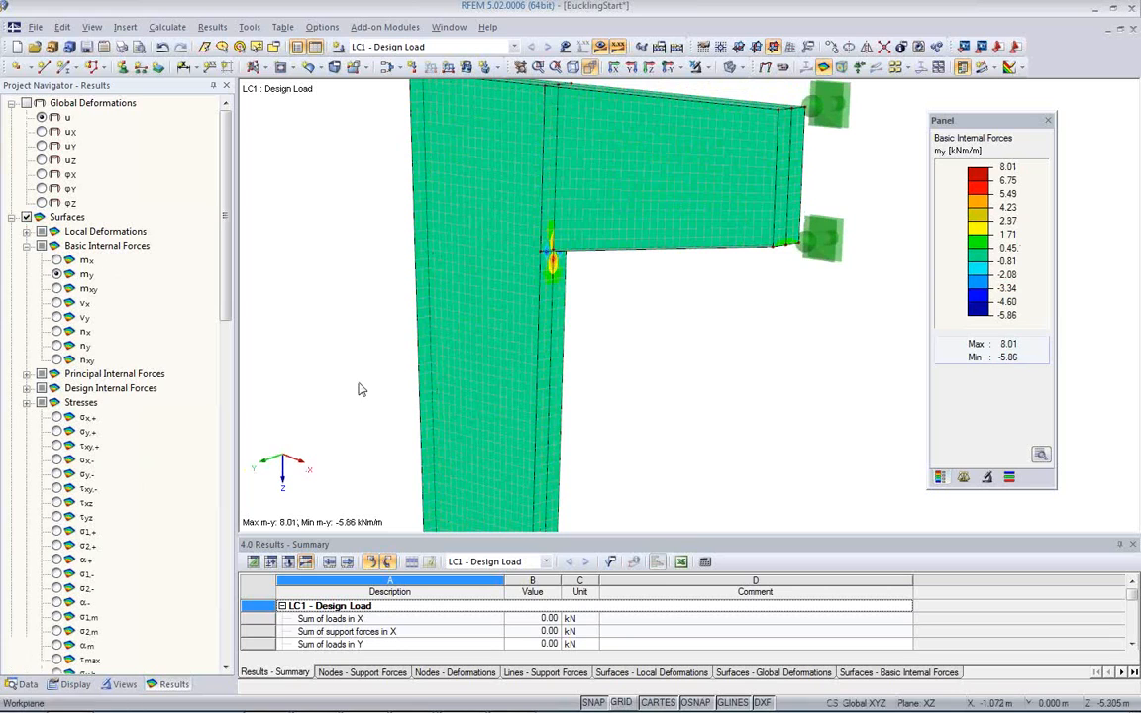
Step: Display the axial forces nx and examine their distribution in the bracket, the corner zone and the column flanges
left_click(56, 332)
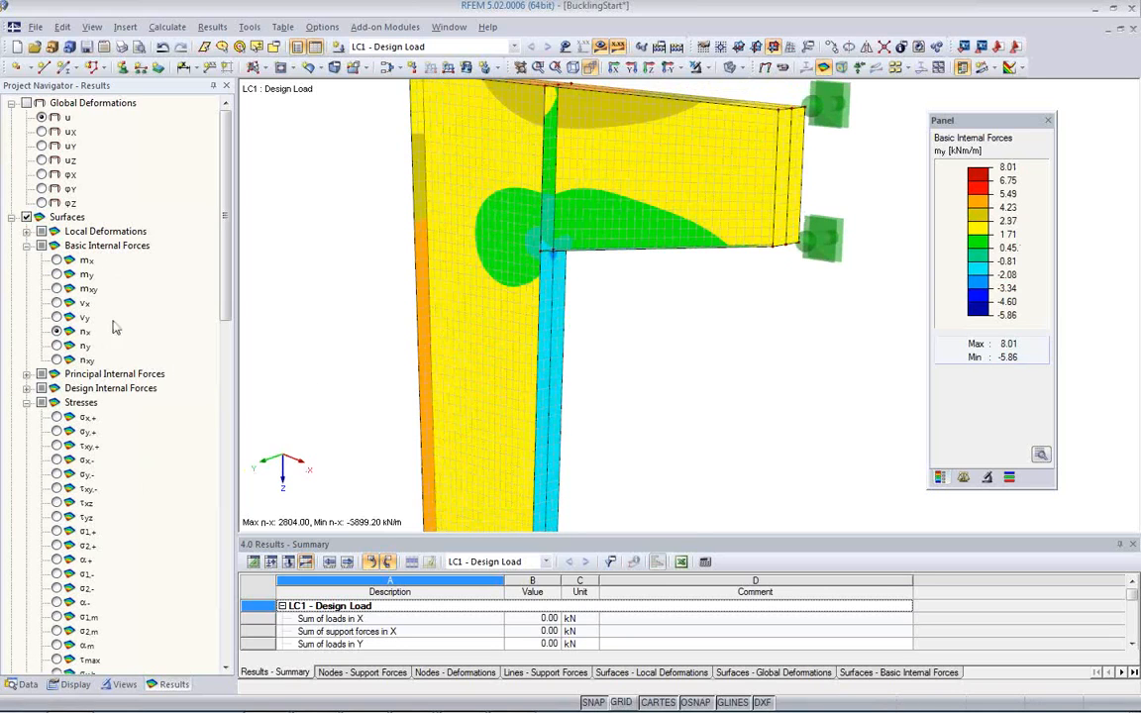
middle_click_drag(637, 298, 691, 322, "ctrl")
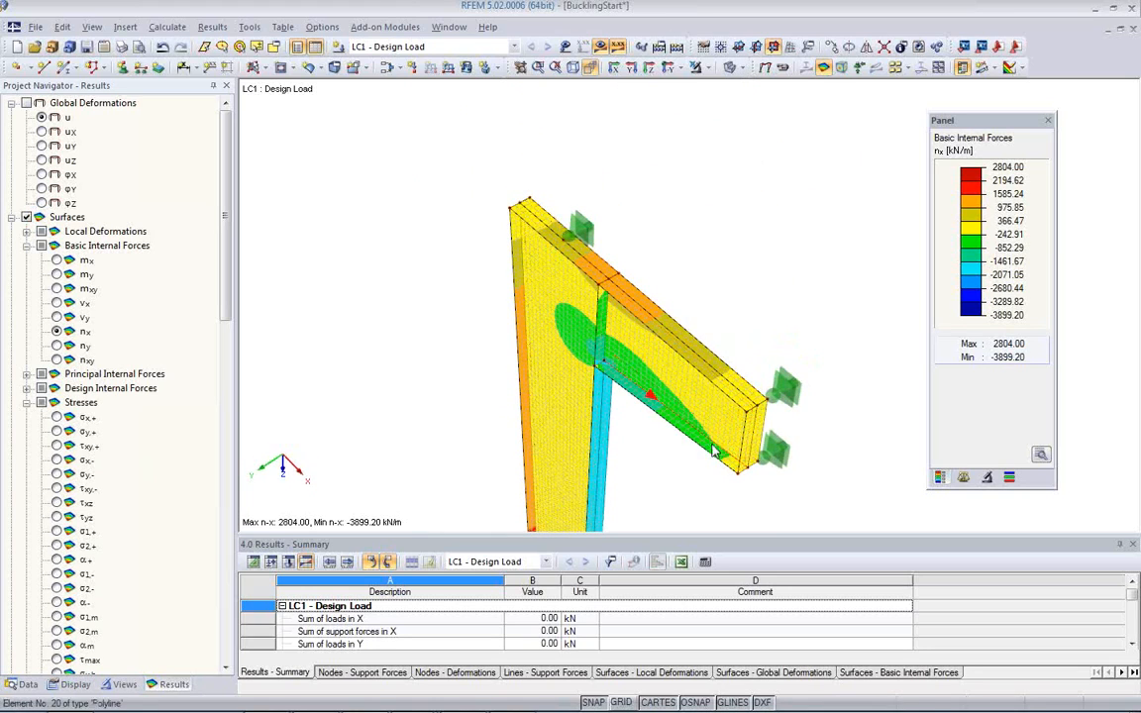
middle_click_drag(631, 423, 737, 263)
middle_click_drag(657, 386, 652, 433)
scroll(582, 347, "down", 4)
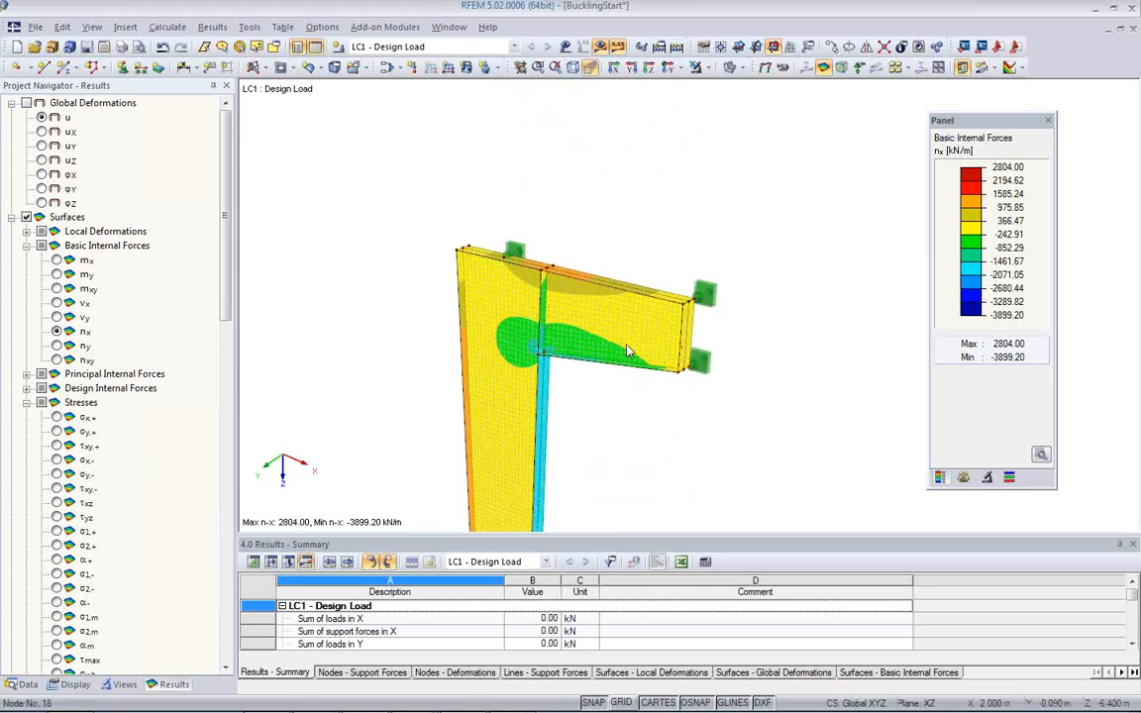
scroll(575, 283, "up", 4)
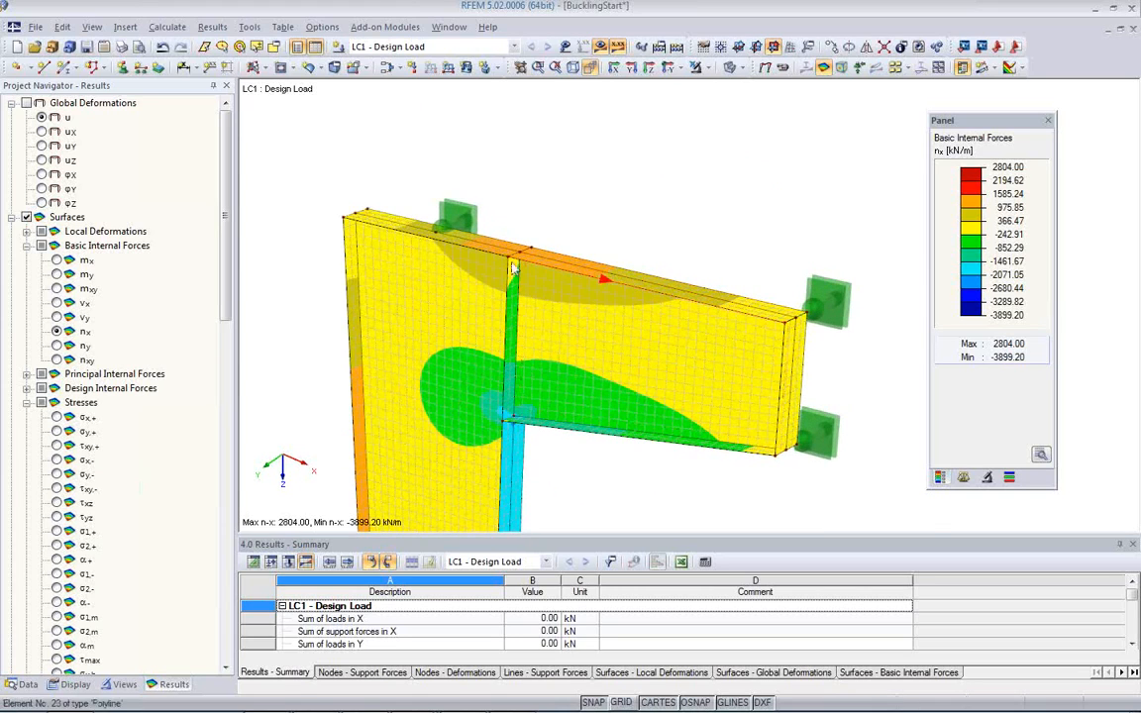
scroll(511, 252, "up", 2)
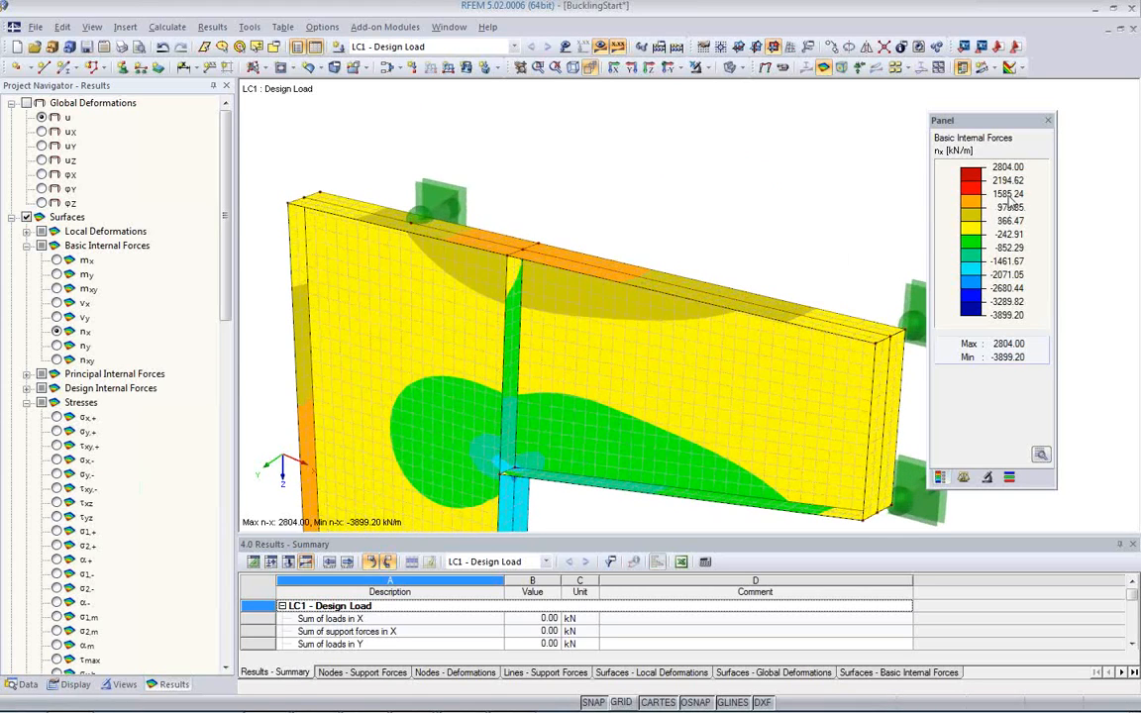
middle_click_drag(602, 473, 598, 164)
scroll(535, 362, "down", 3)
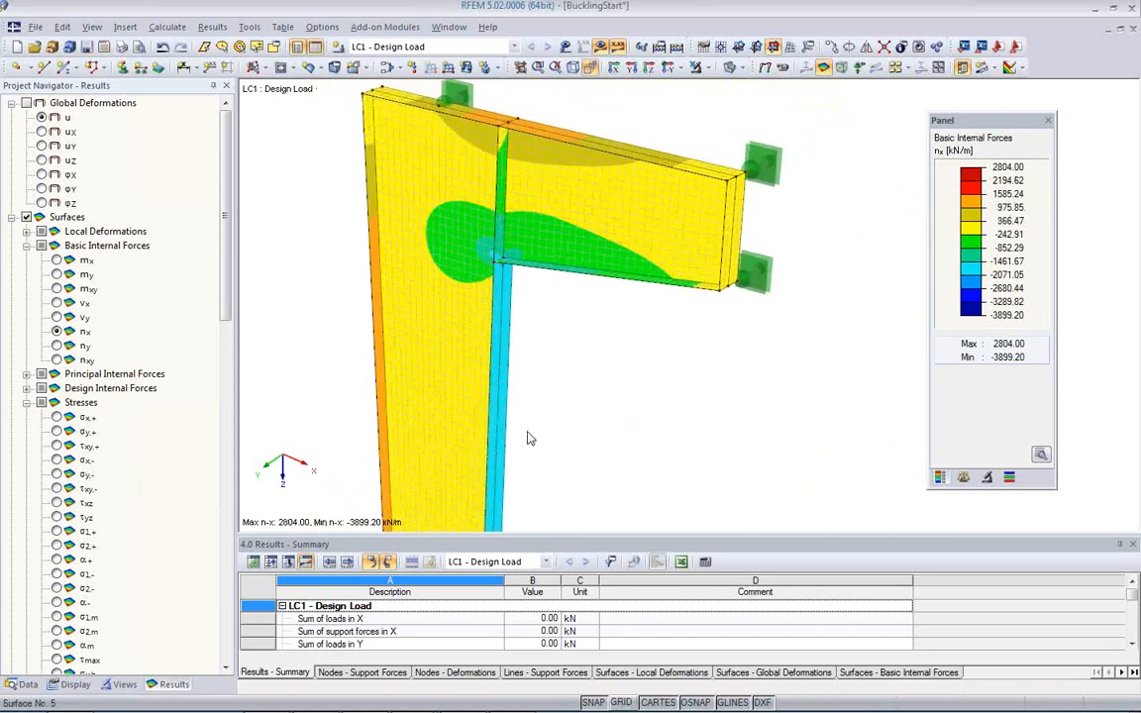
middle_click_drag(542, 363, 557, 289)
scroll(558, 293, "down", 2)
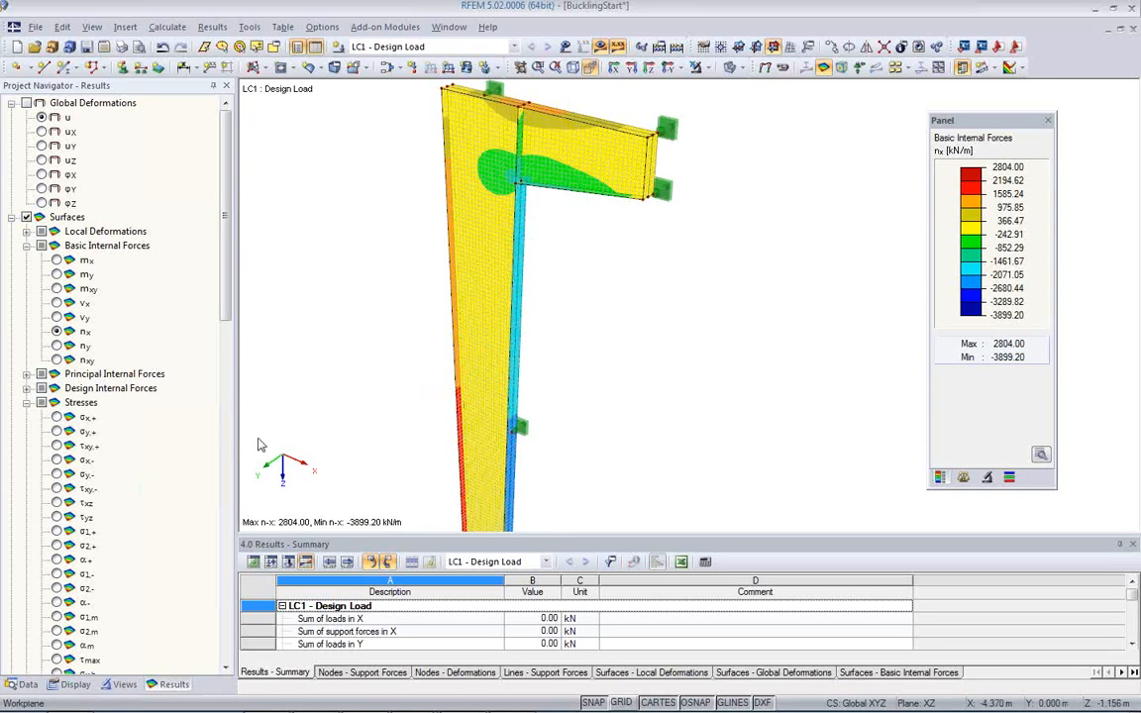
Step: Compare the surface stresses σx,+, σy,+ and σy,-, and inspect σx,+ around the column and bracket
scroll(71, 206, "down", 4)
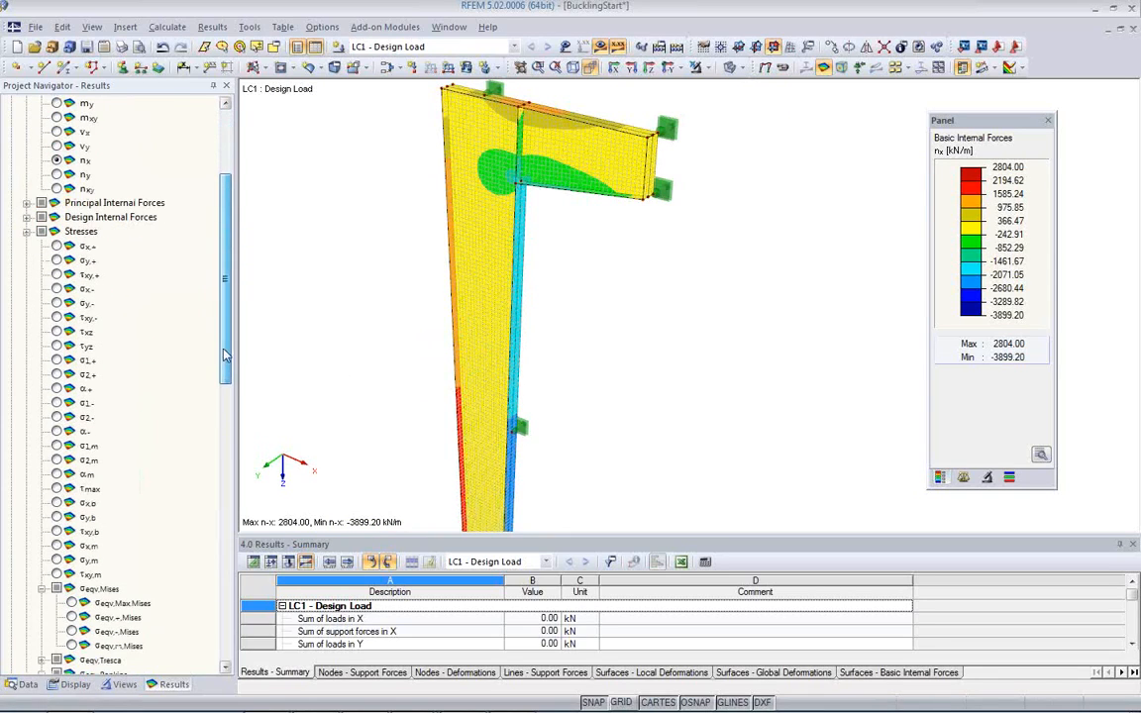
left_click(58, 247)
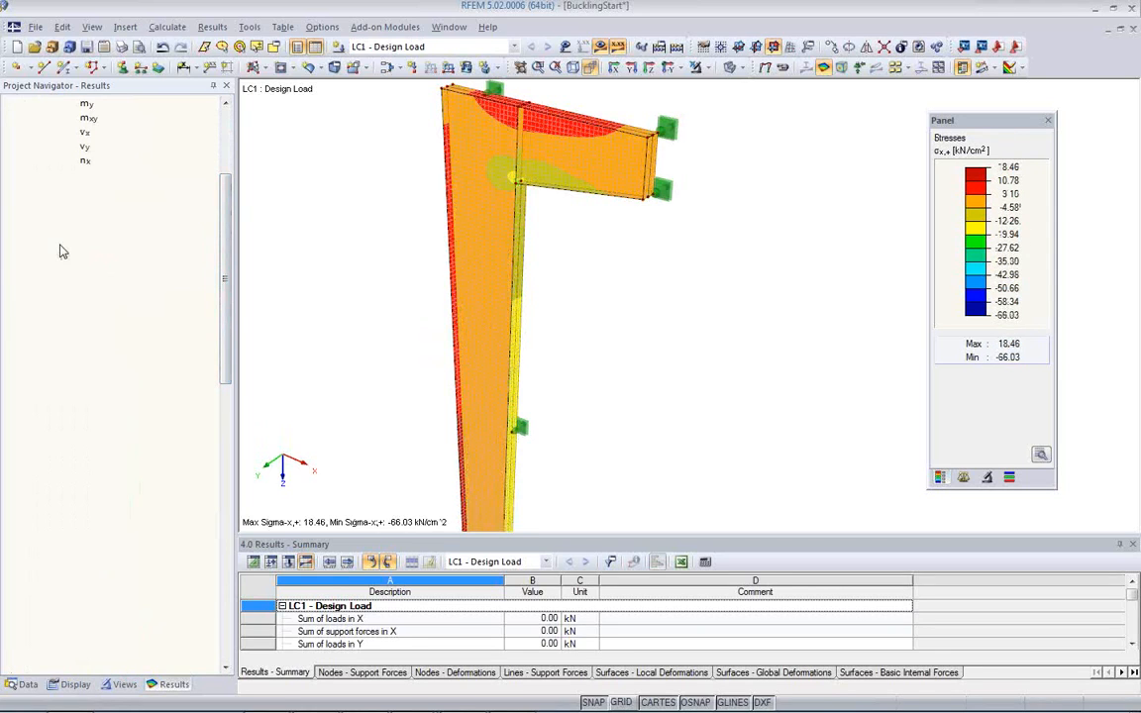
left_click(57, 262)
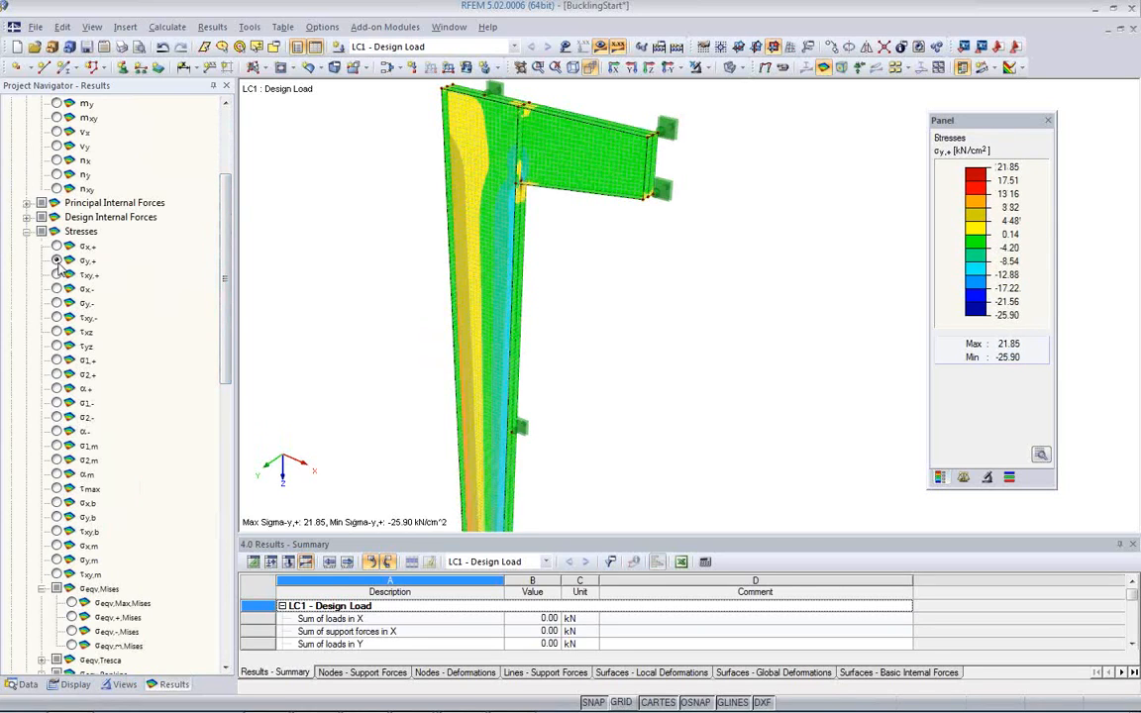
left_click(57, 247)
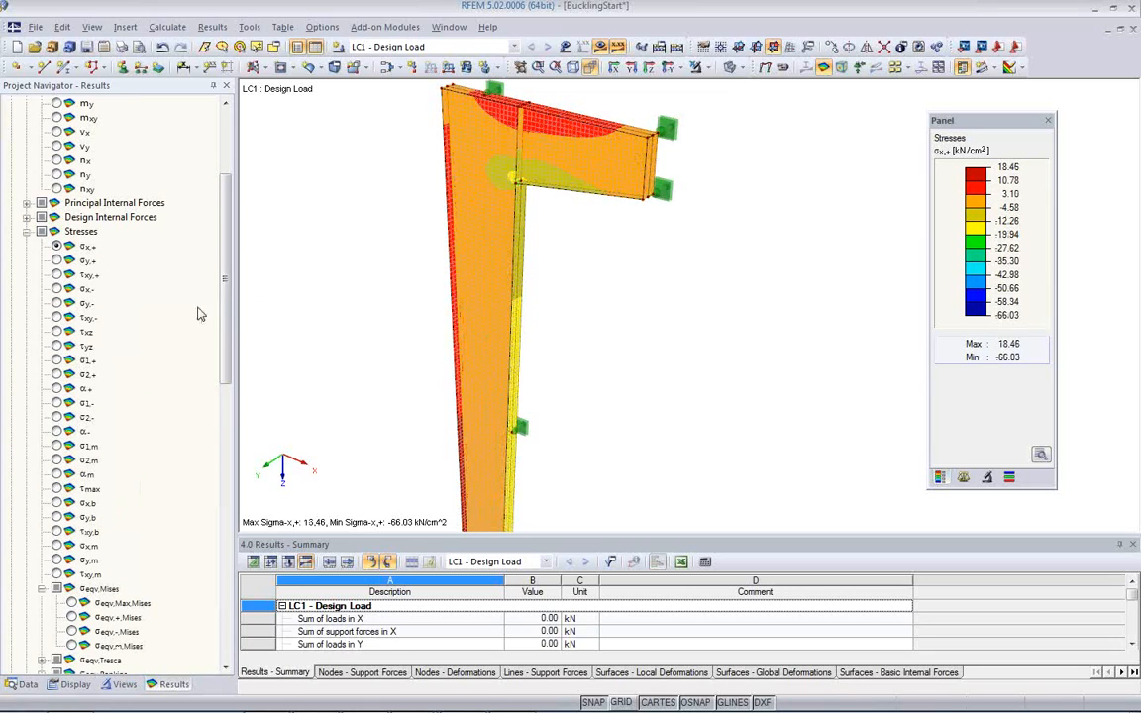
left_click(56, 304)
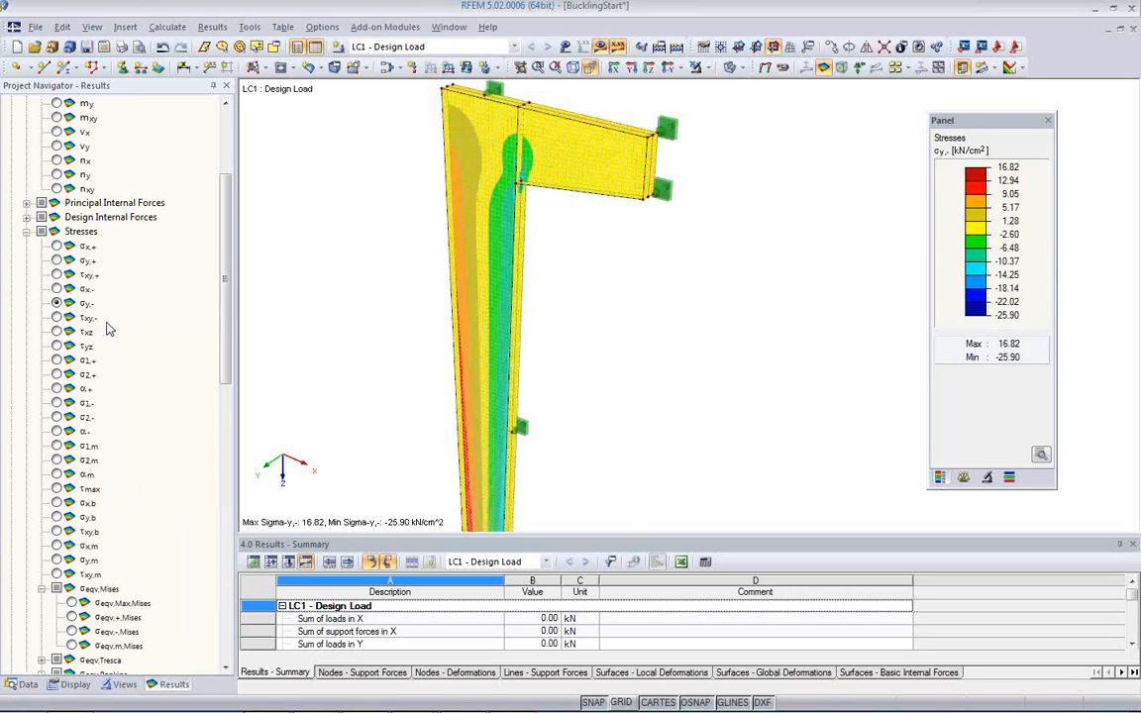
left_click(57, 247)
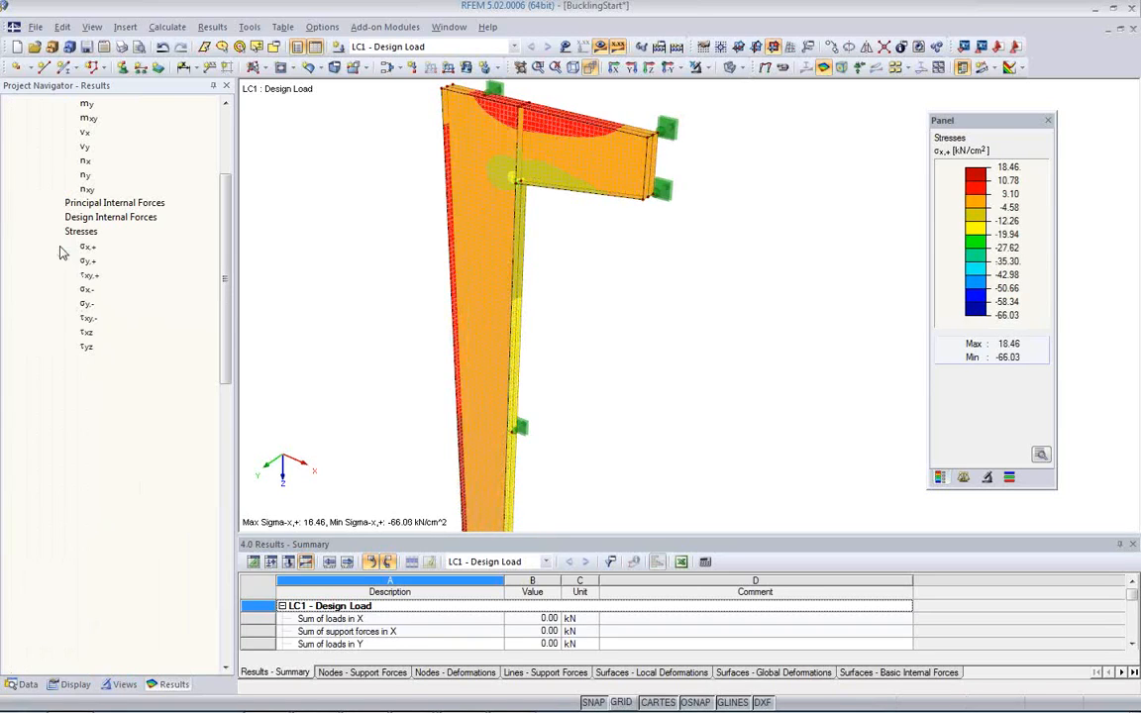
middle_click_drag(402, 332, 435, 201, "ctrl")
mouse_move(521, 274)
middle_mouse_down()
mouse_move(521, 462)
mouse_move(510, 278)
middle_mouse_up()
left_click_drag(224, 379, 220, 374)
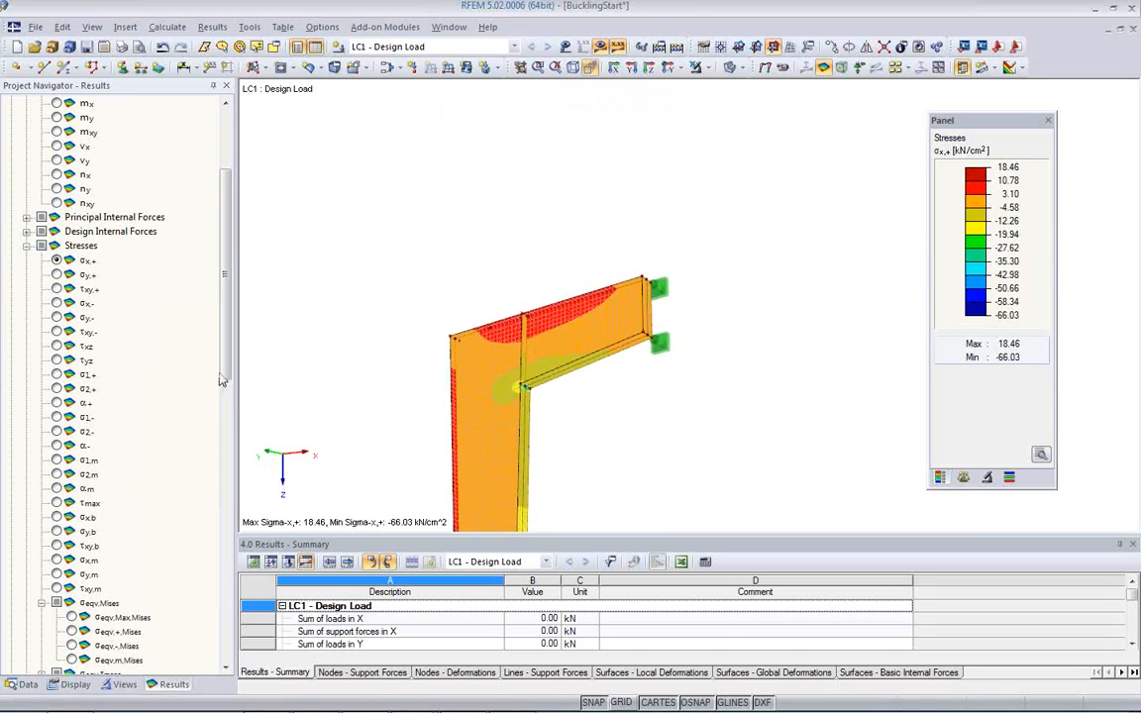
Step: Display the σy,- stresses and view them over the whole column and bracket
left_click(57, 318)
middle_click_drag(509, 357, 515, 382, "ctrl")
scroll(522, 285, "down", 4)
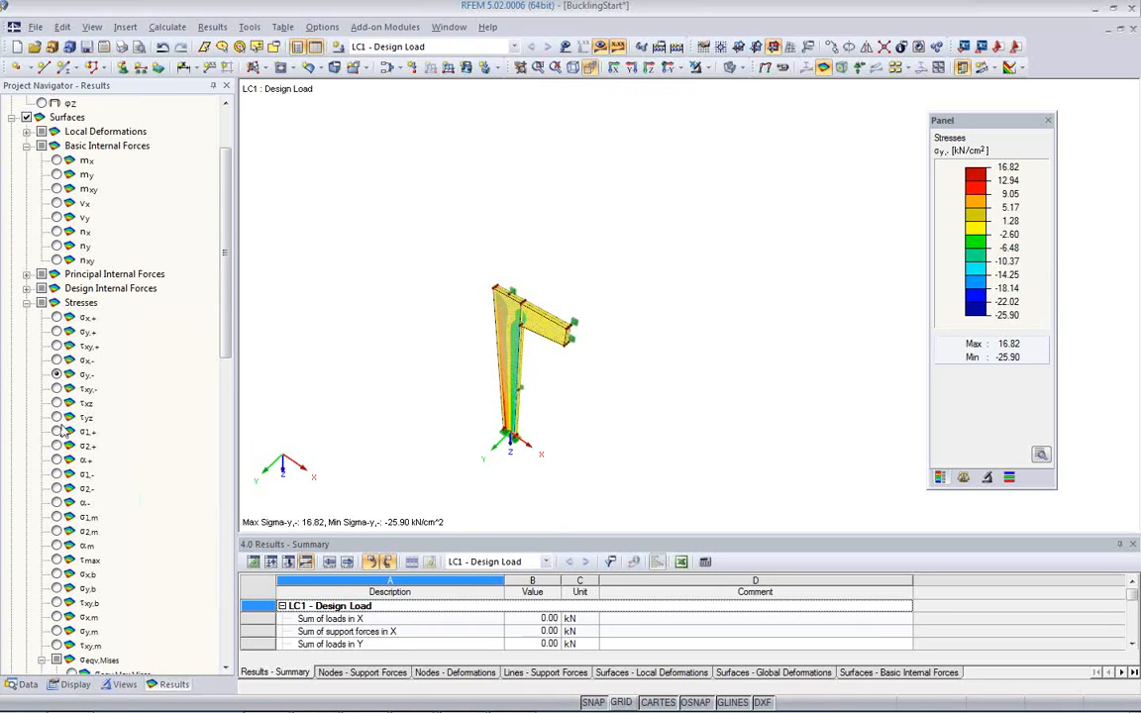
Step: Display the equivalent stresses σeqv,Max,Mises and examine them along the column and at the bracket corner
scroll(115, 347, "down", 4)
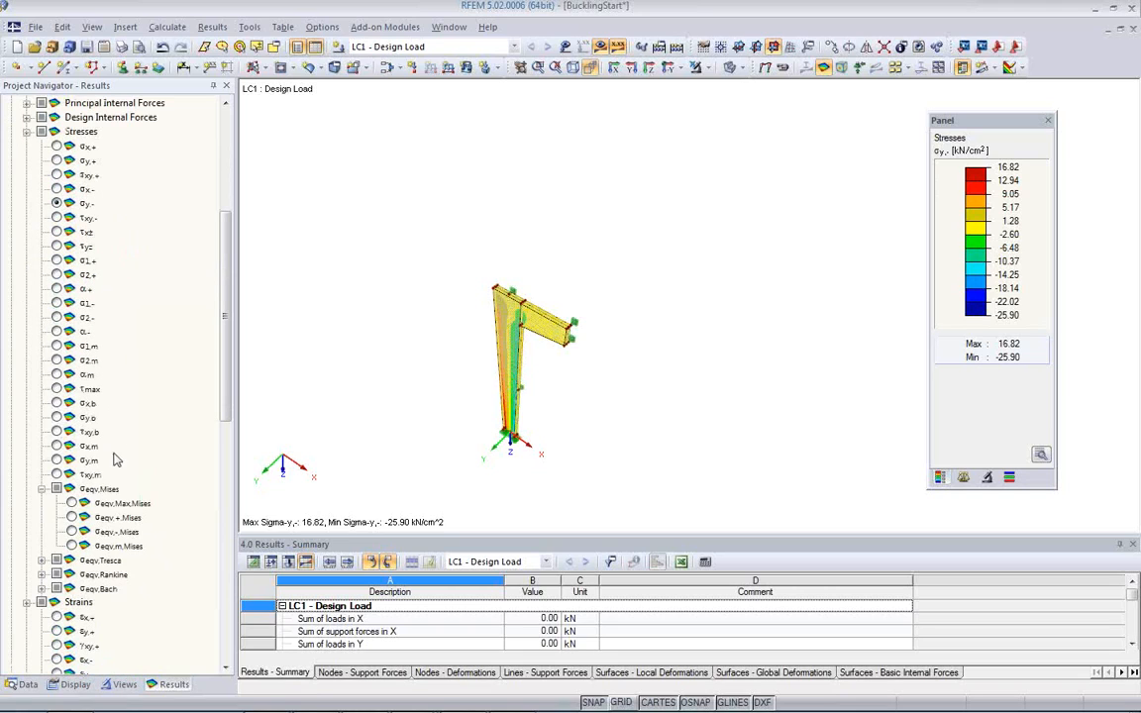
left_click(72, 503)
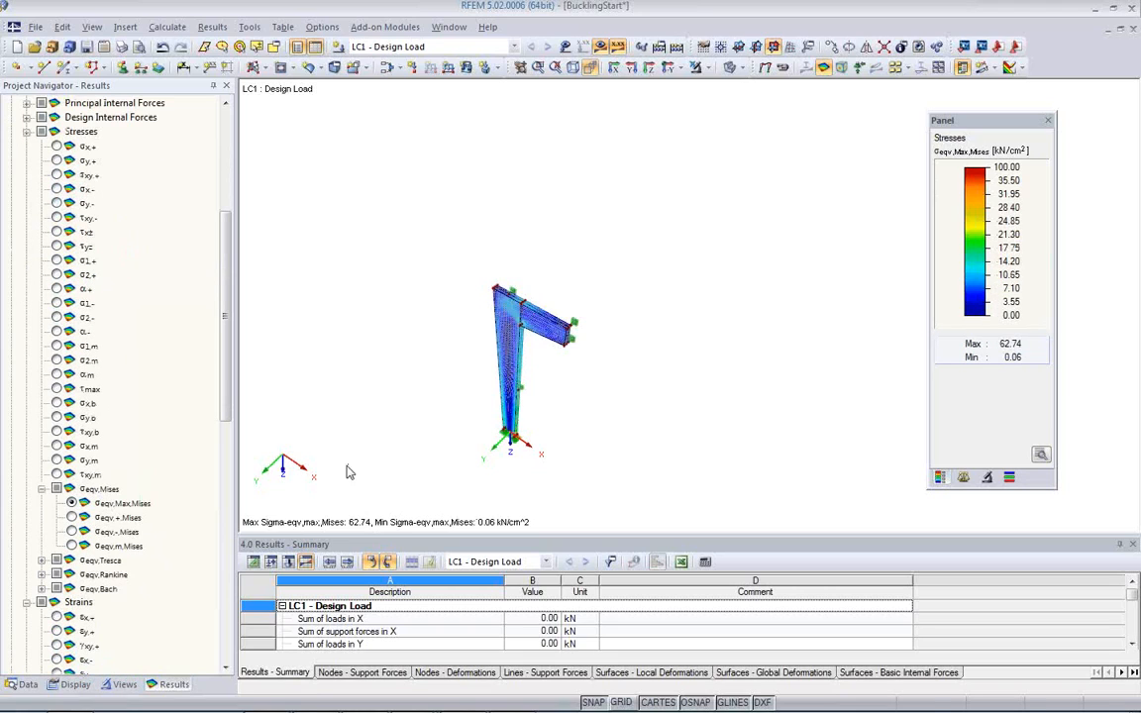
middle_click_drag(562, 383, 634, 252, "ctrl")
scroll(559, 318, "up", 3)
mouse_move(534, 326)
middle_mouse_down()
mouse_move(591, 207)
mouse_move(514, 232)
mouse_move(420, 237)
mouse_move(747, 269)
mouse_move(514, 325)
middle_mouse_up()
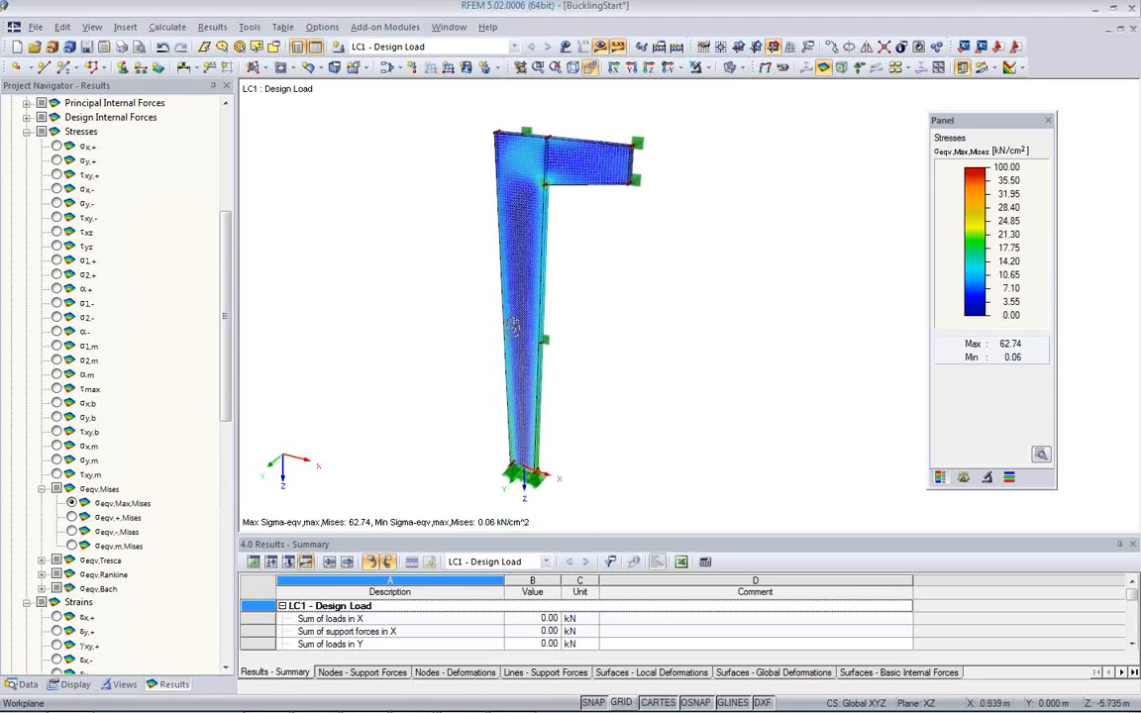
scroll(533, 214, "up", 4)
scroll(560, 181, "down", 3)
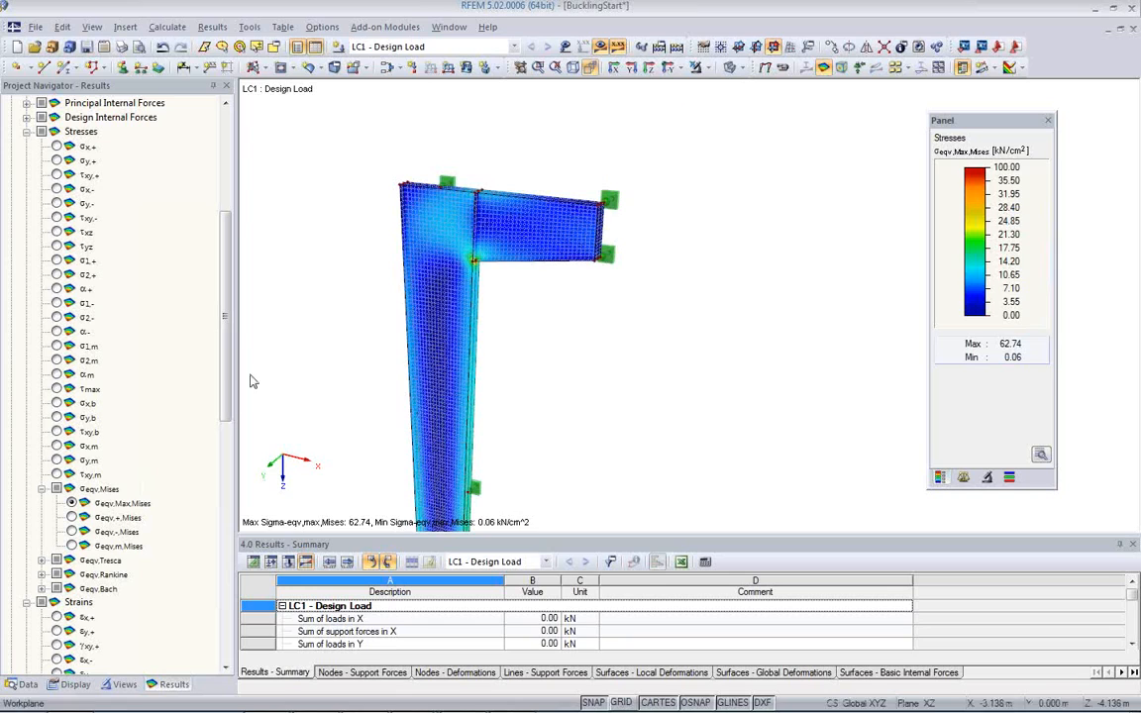
Step: Open the RF-STEEL Surfaces module and review the load cases assigned to the ultimate and serviceability limit states
left_click(29, 687)
scroll(128, 466, "down", 5)
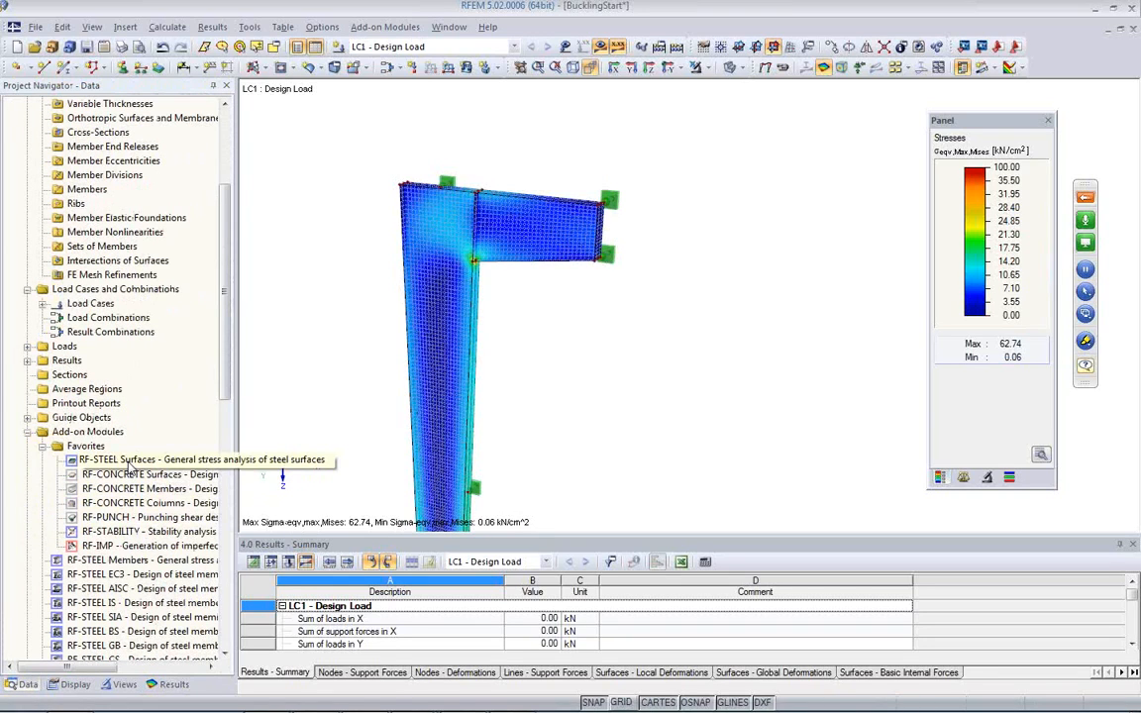
double_click(127, 461)
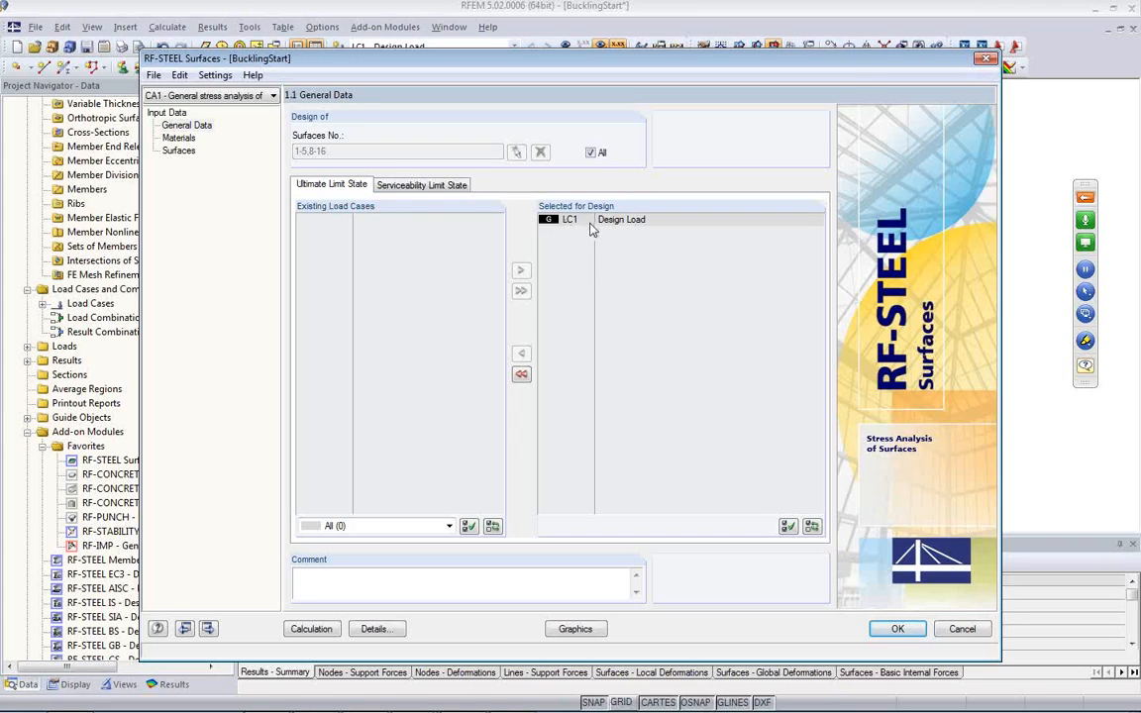
left_click(406, 185)
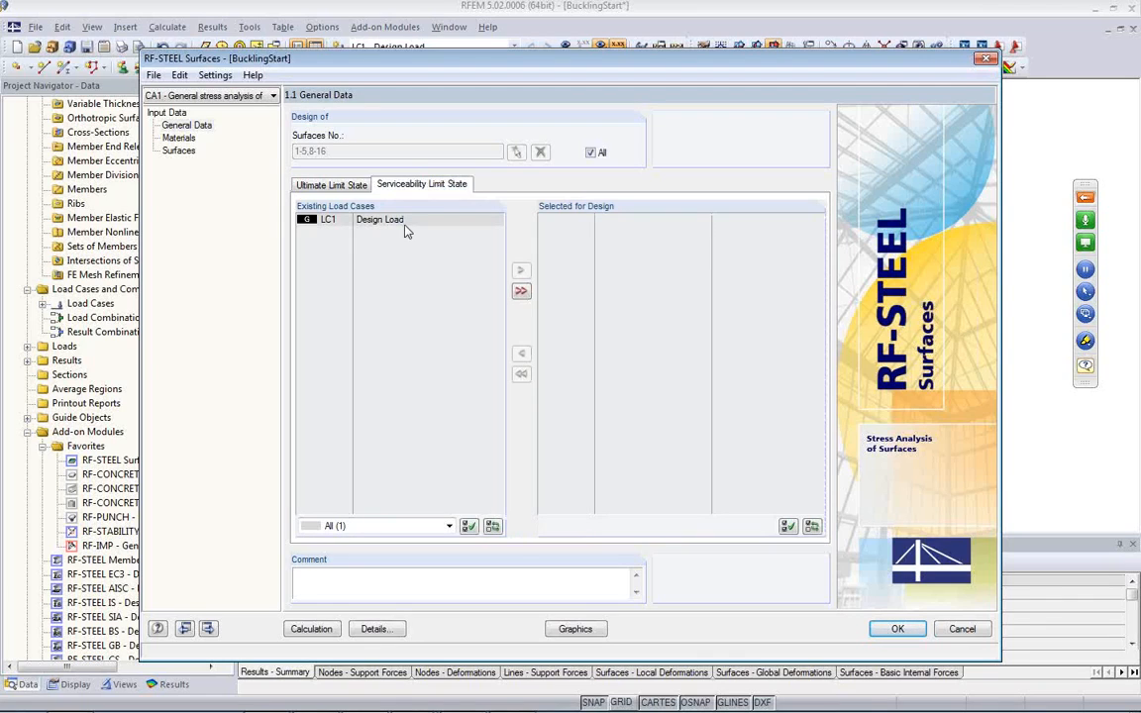
left_click(328, 184)
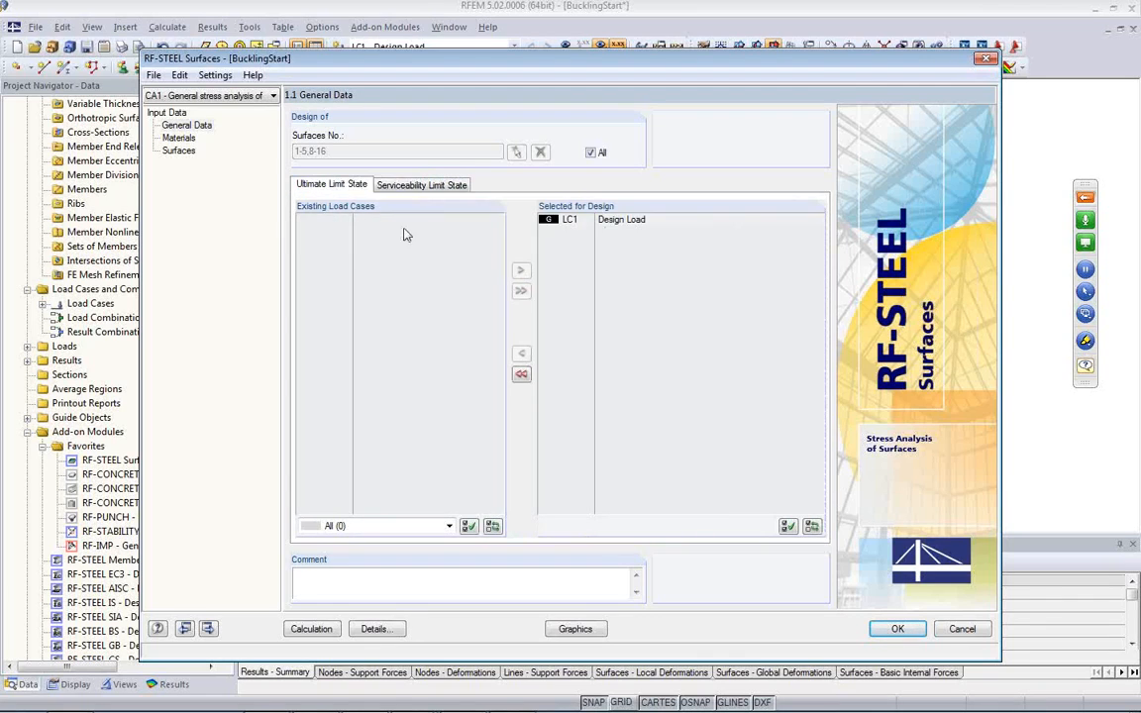
Step: Review the material properties and limit stresses, and the thickness assigned to each surface in the stress design input
left_click(184, 139)
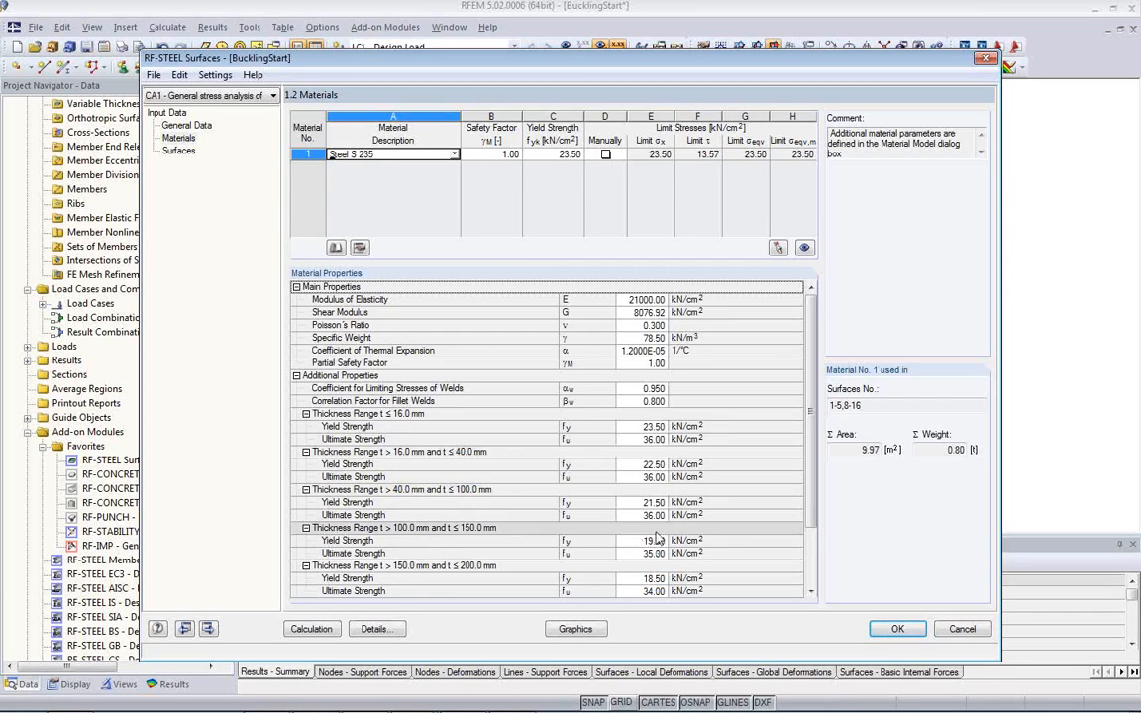
left_click(184, 153)
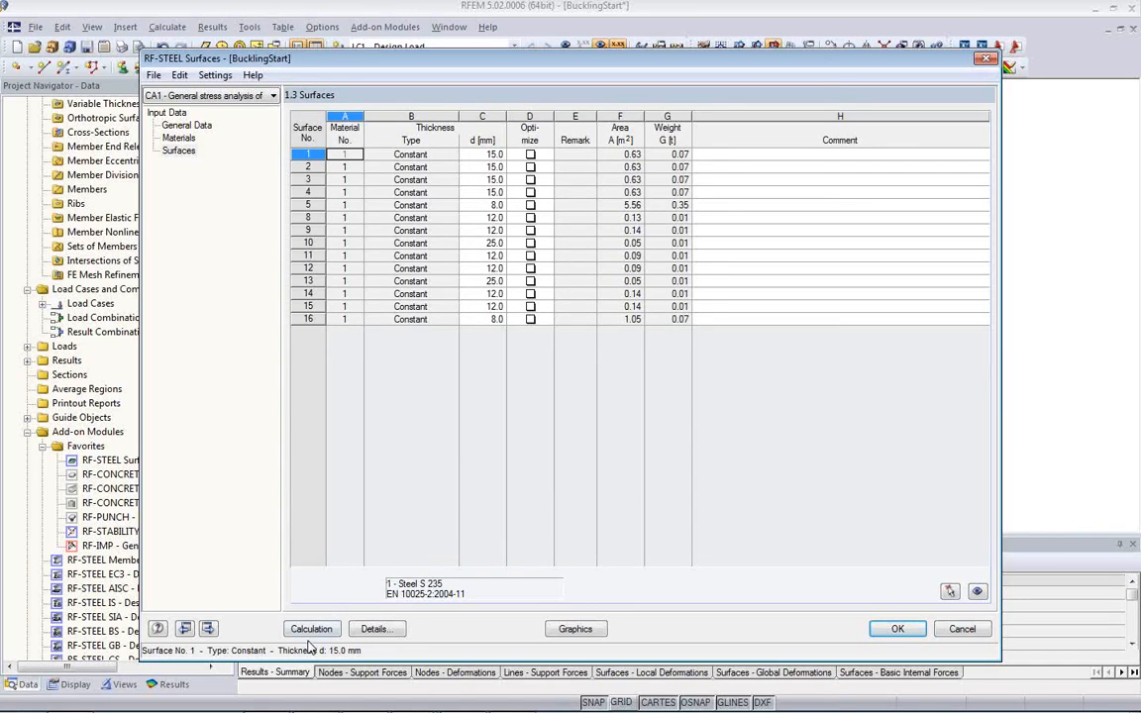
Step: Review the design details for the stresses to calculate, the serviceability deflection limits, and the analysis and result table options
left_click(375, 629)
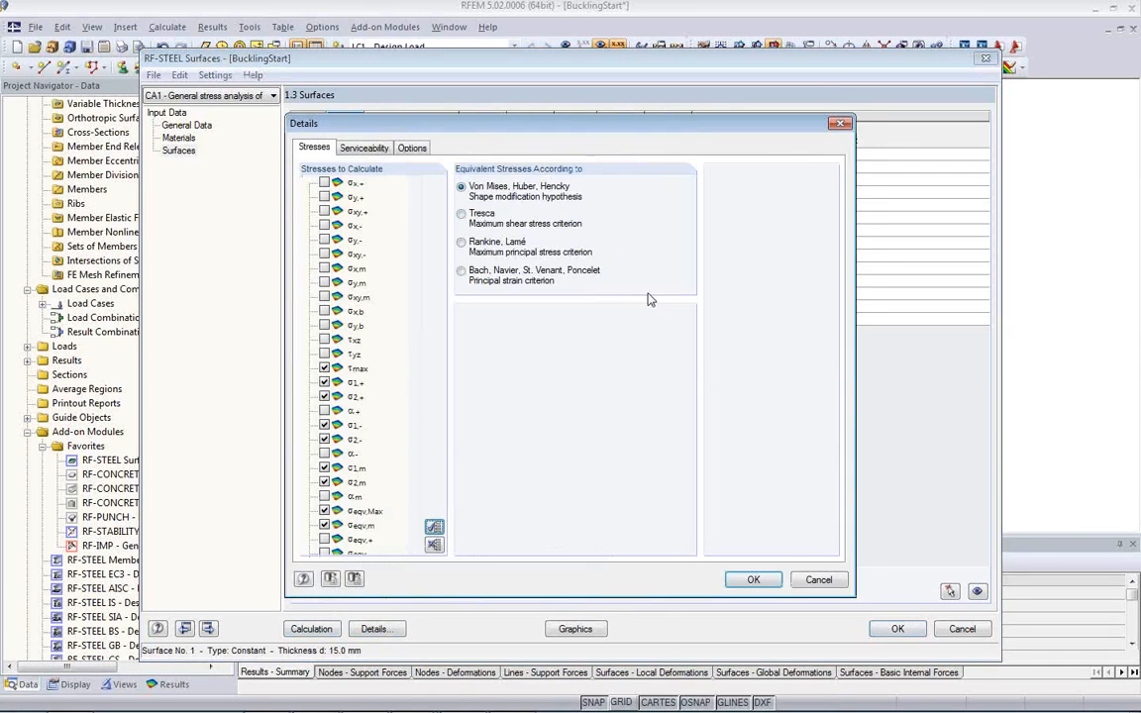
scroll(371, 386, "down", 1)
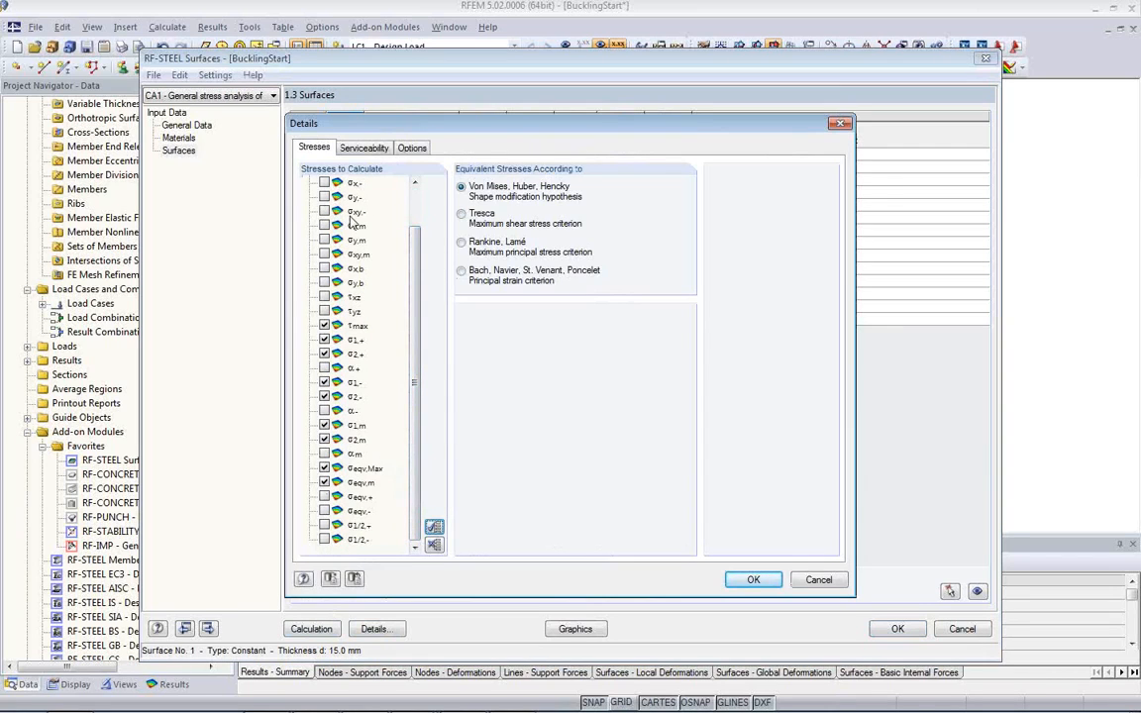
left_click(362, 147)
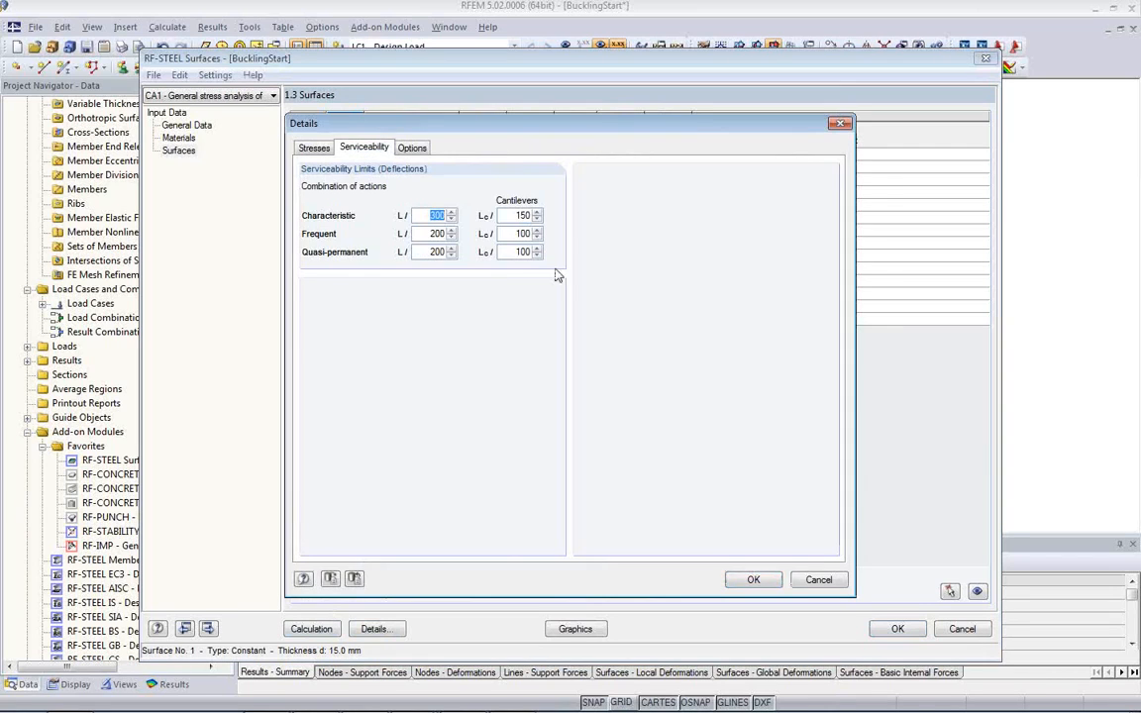
left_click(433, 233)
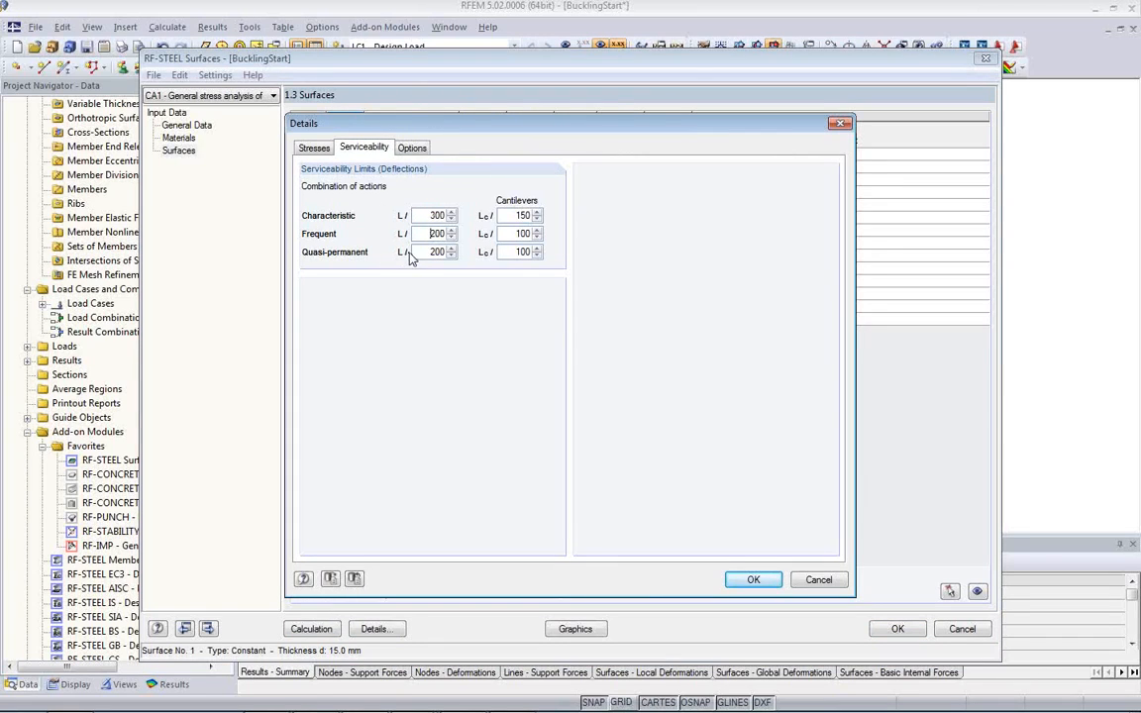
left_click(414, 149)
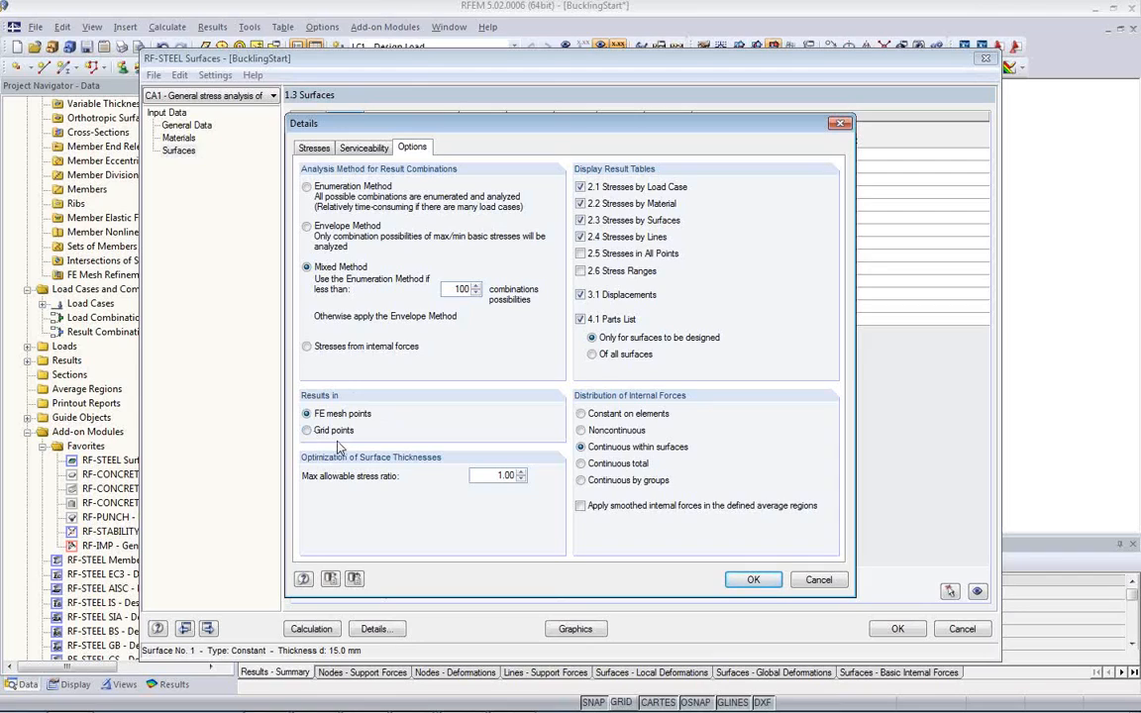
Step: Accept the design details, run the RF-STEEL Surfaces calculation and select the σeqv,Max result in the stresses by load case
left_click(755, 582)
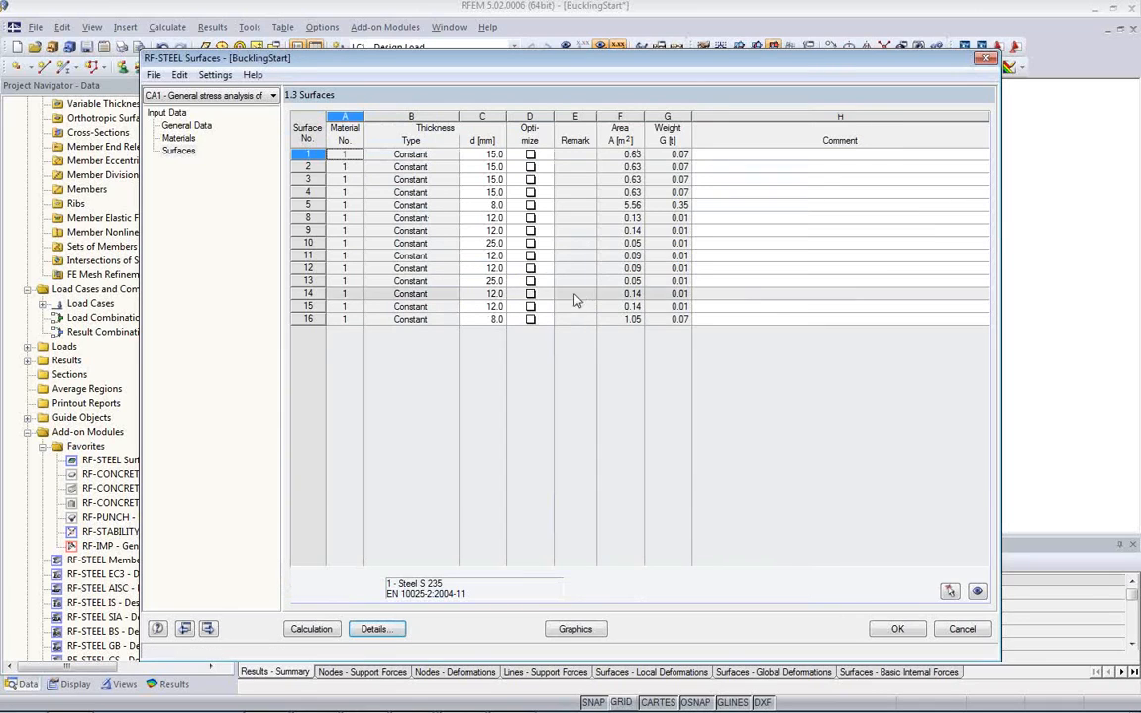
left_click(311, 629)
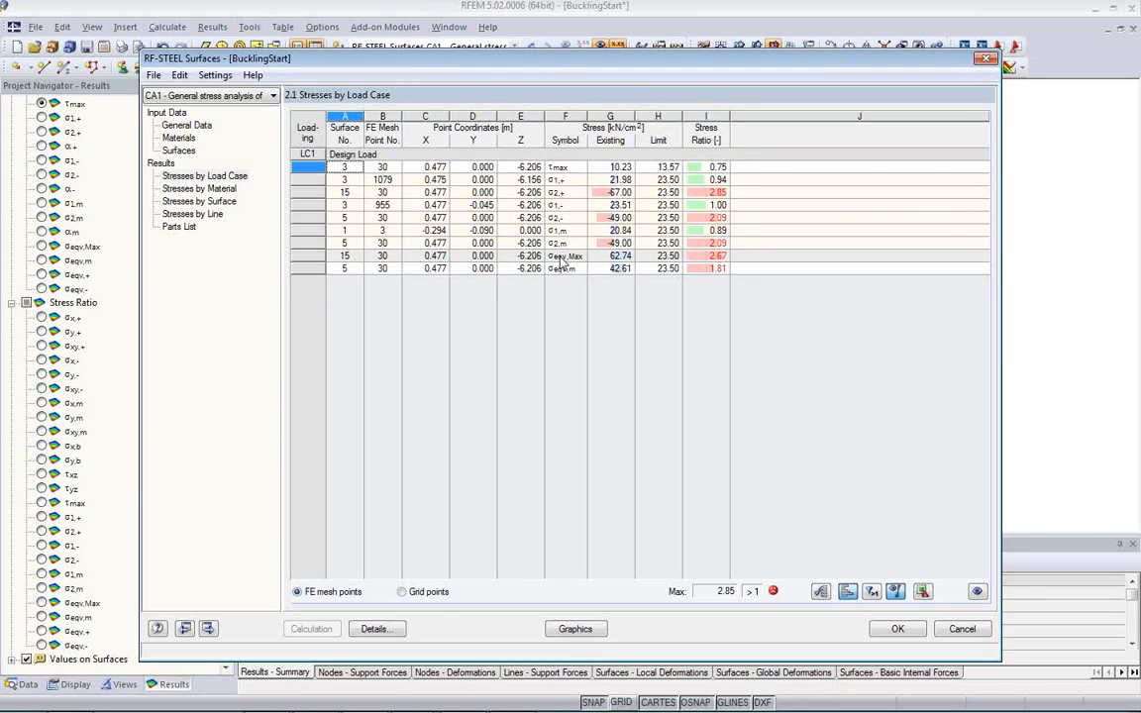
left_click(566, 256)
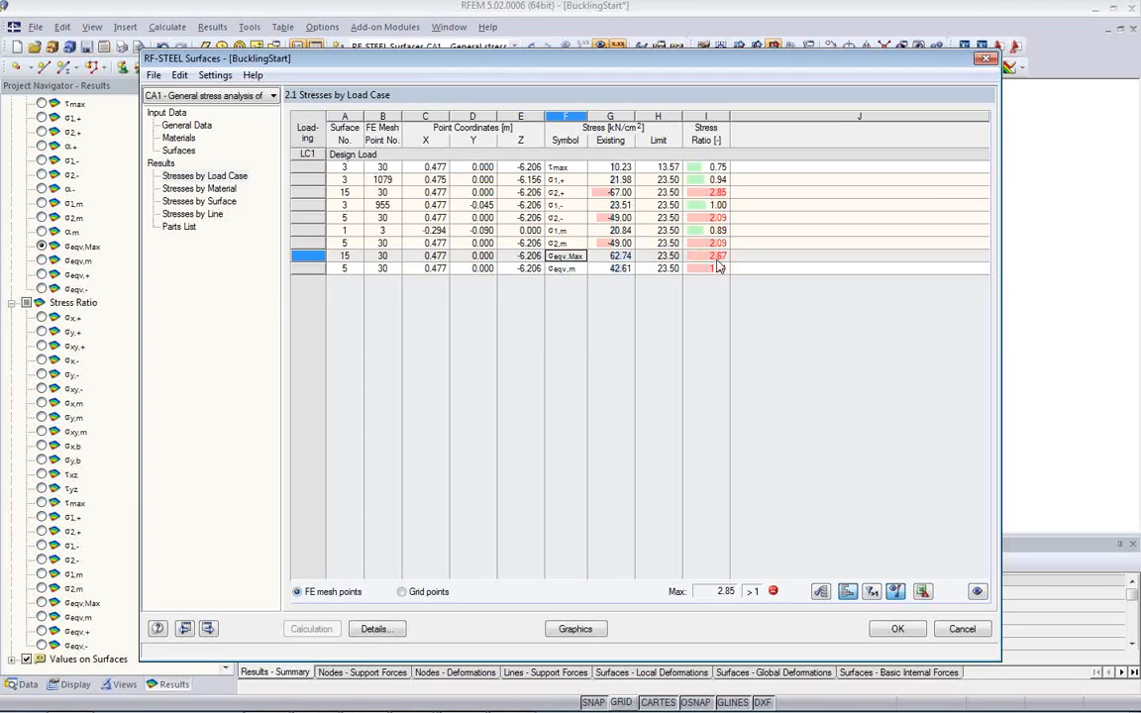
Step: Compare the governing σeqv,Max, σeqv,m and τmax results by load case with their locations on the model
left_click_drag(483, 58, 557, 432)
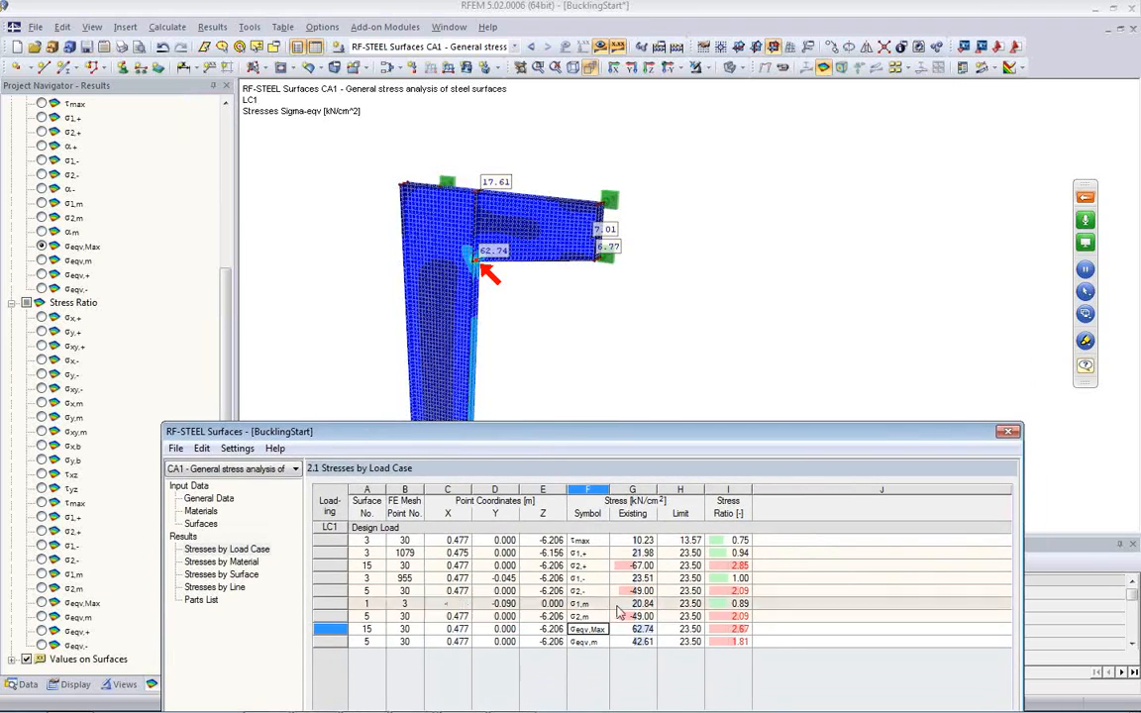
left_click(590, 644)
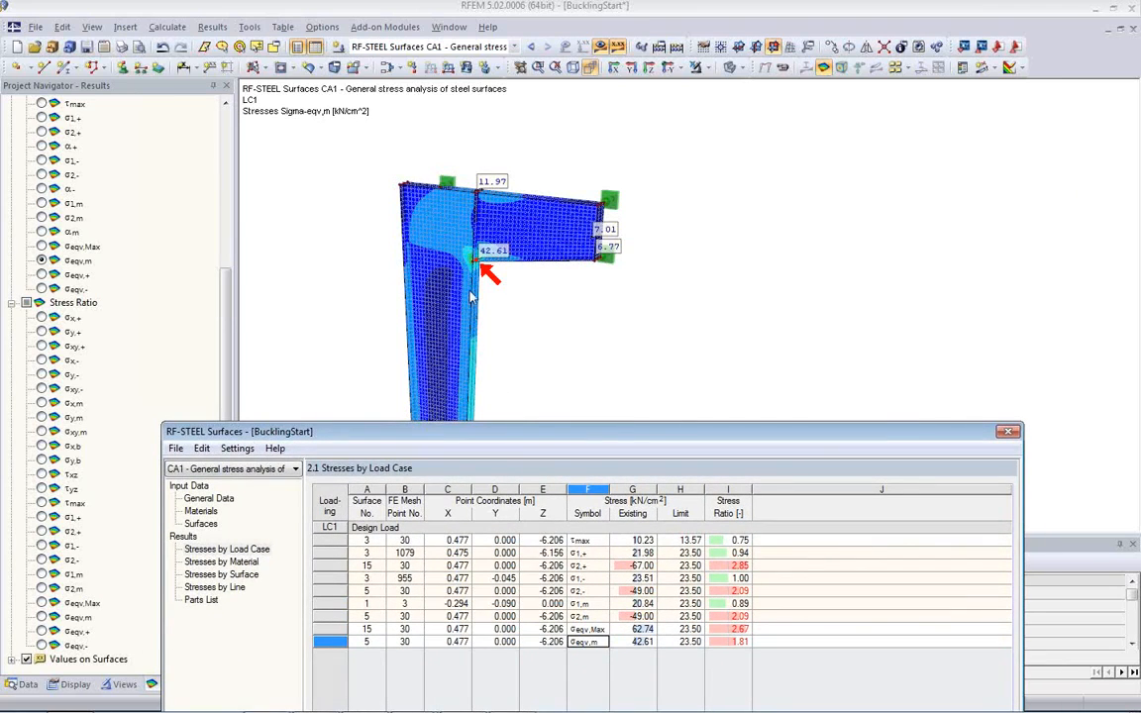
left_click(588, 540)
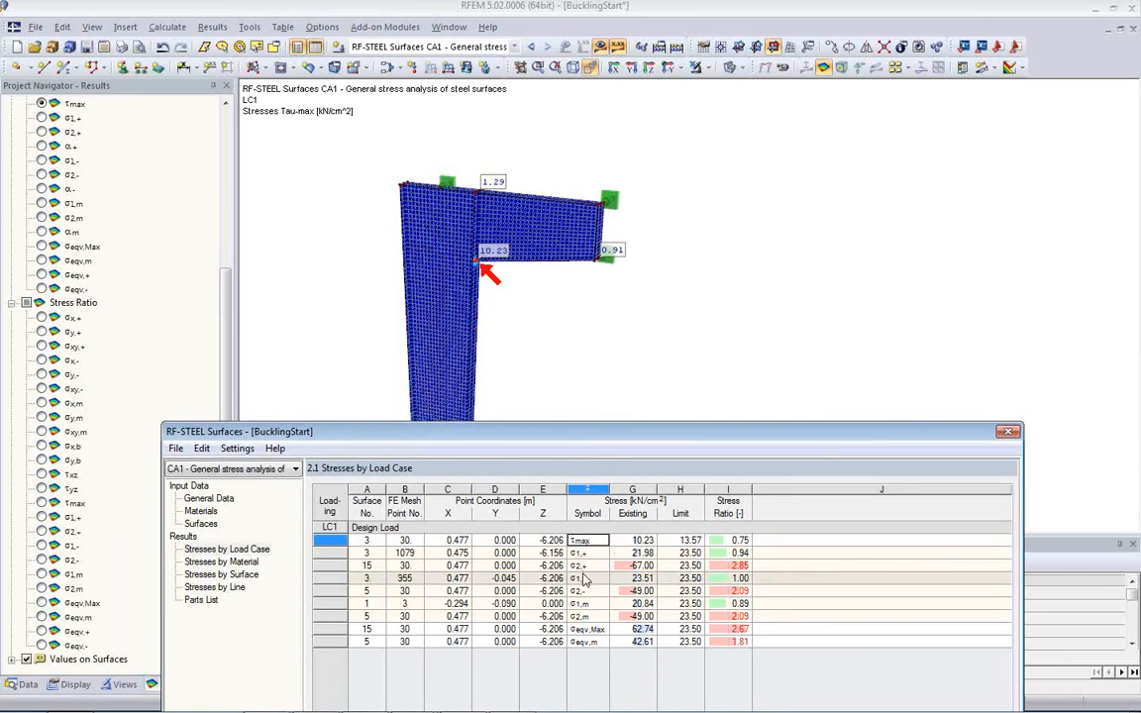
key("Down")
key("Down")
key("Down")
key("Down")
key("Down")
key("Down")
key("Down")
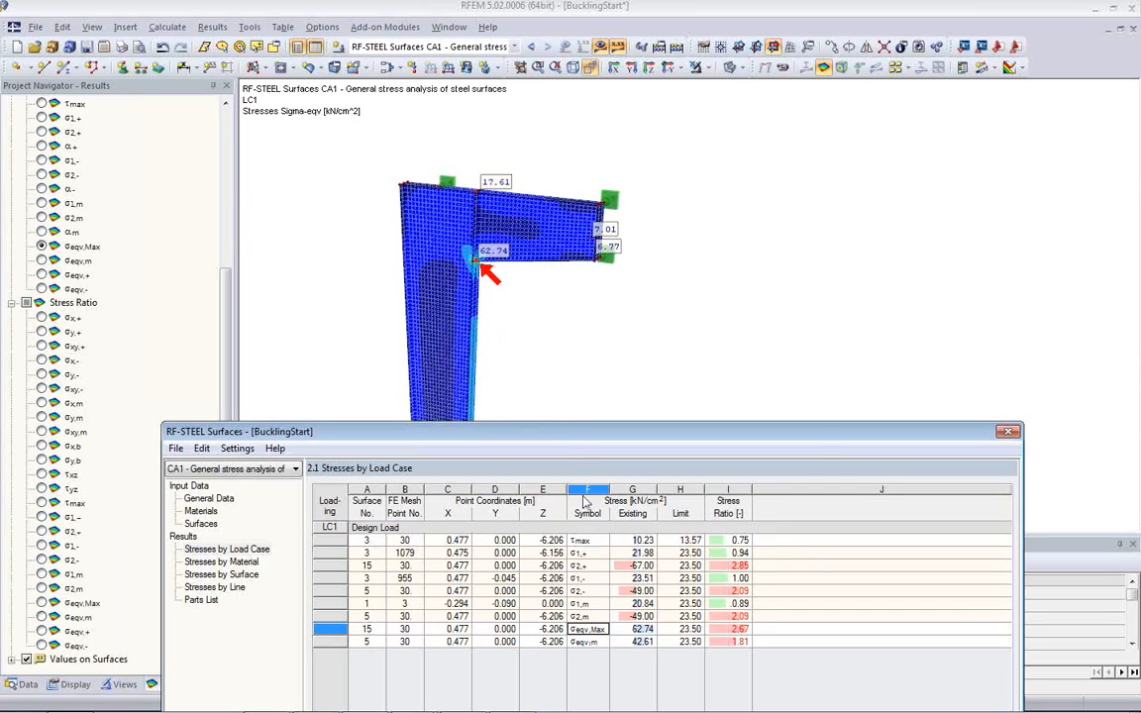
left_click_drag(555, 433, 553, 98)
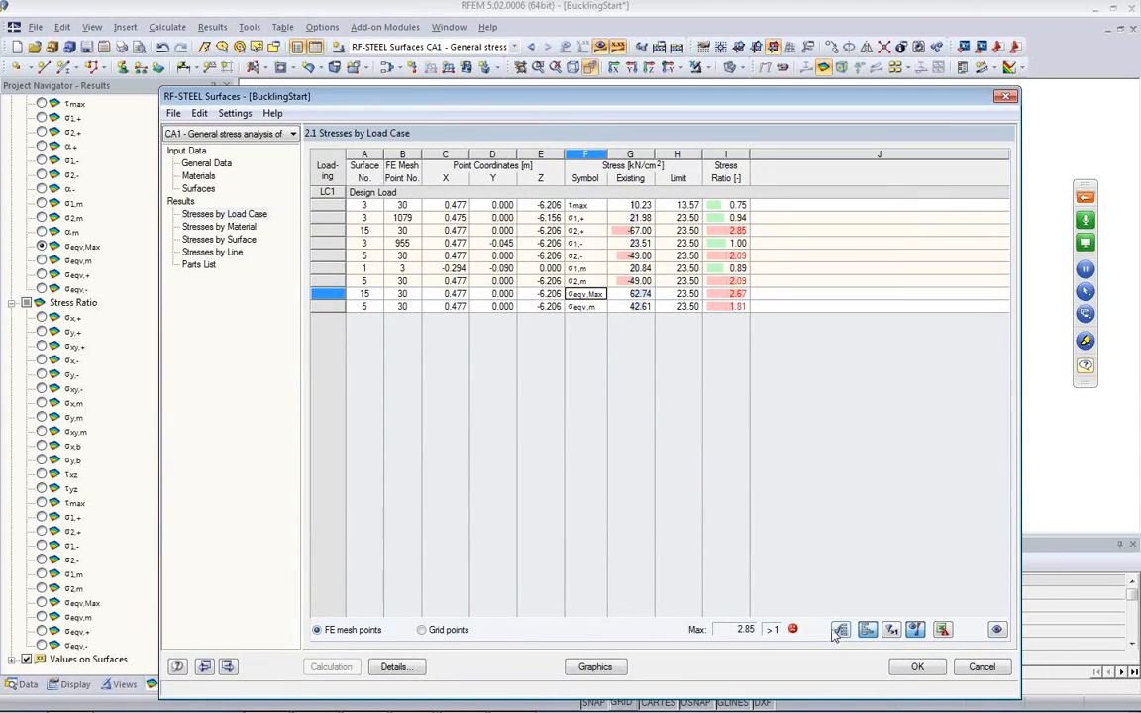
Step: Show the design results graphically and examine the σeqv,Max stresses at the column and bracket corner
left_click(585, 667)
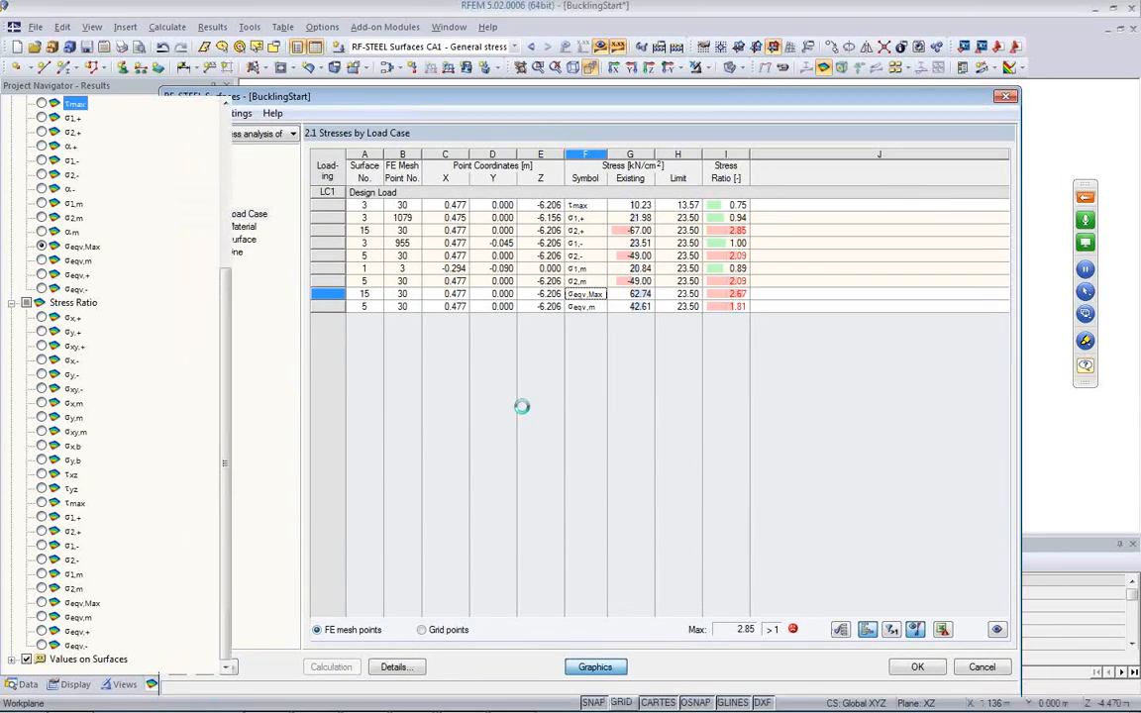
middle_click_drag(502, 314, 416, 318, "ctrl")
scroll(443, 260, "up", 3)
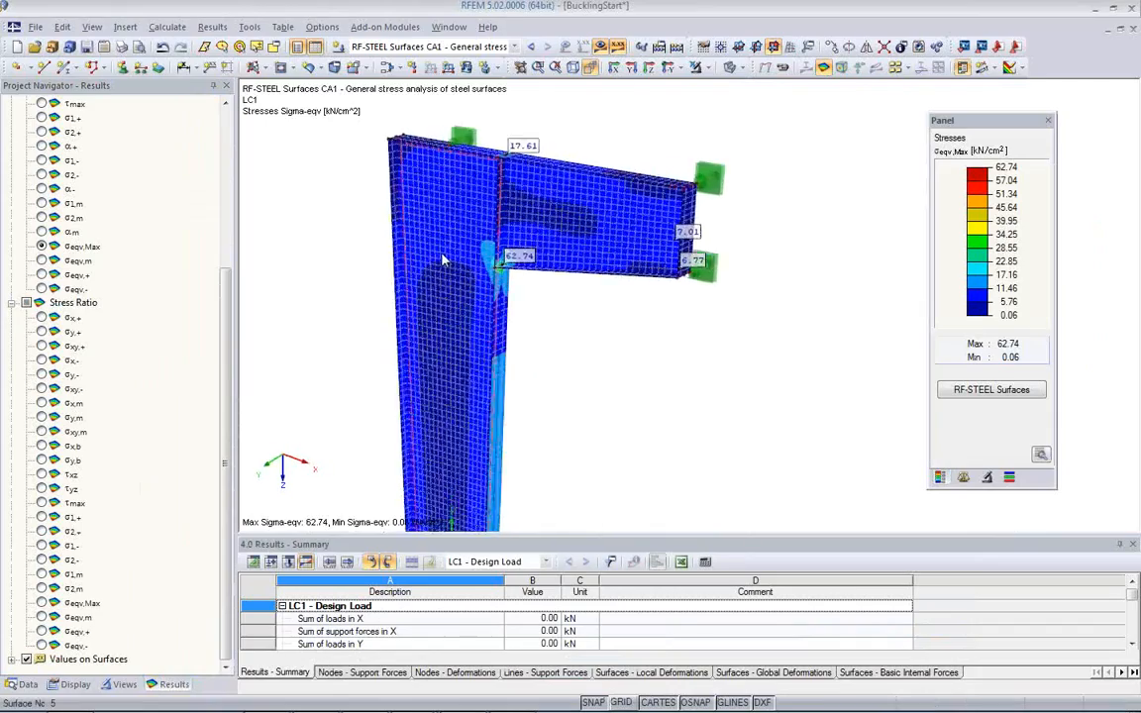
scroll(443, 260, "up", 5)
middle_click_drag(517, 257, 662, 292, "ctrl")
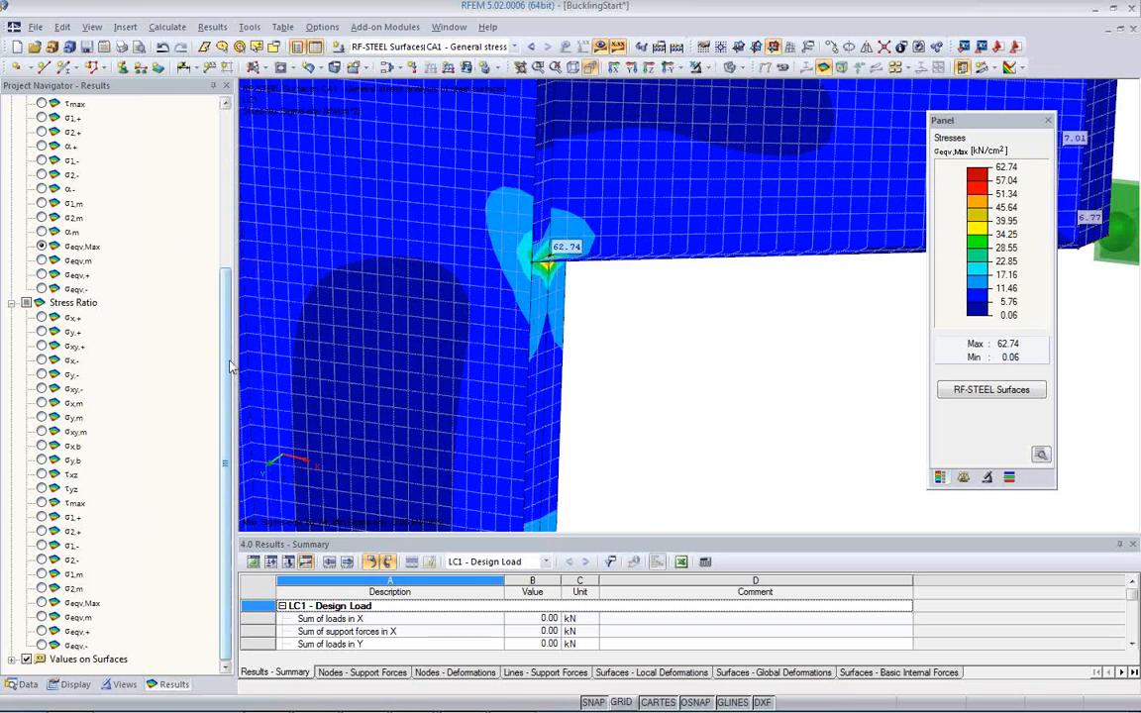
Step: Display the σeqv,Max stress ratio and inspect the overstressed bracket corner from several angles
left_click(41, 603)
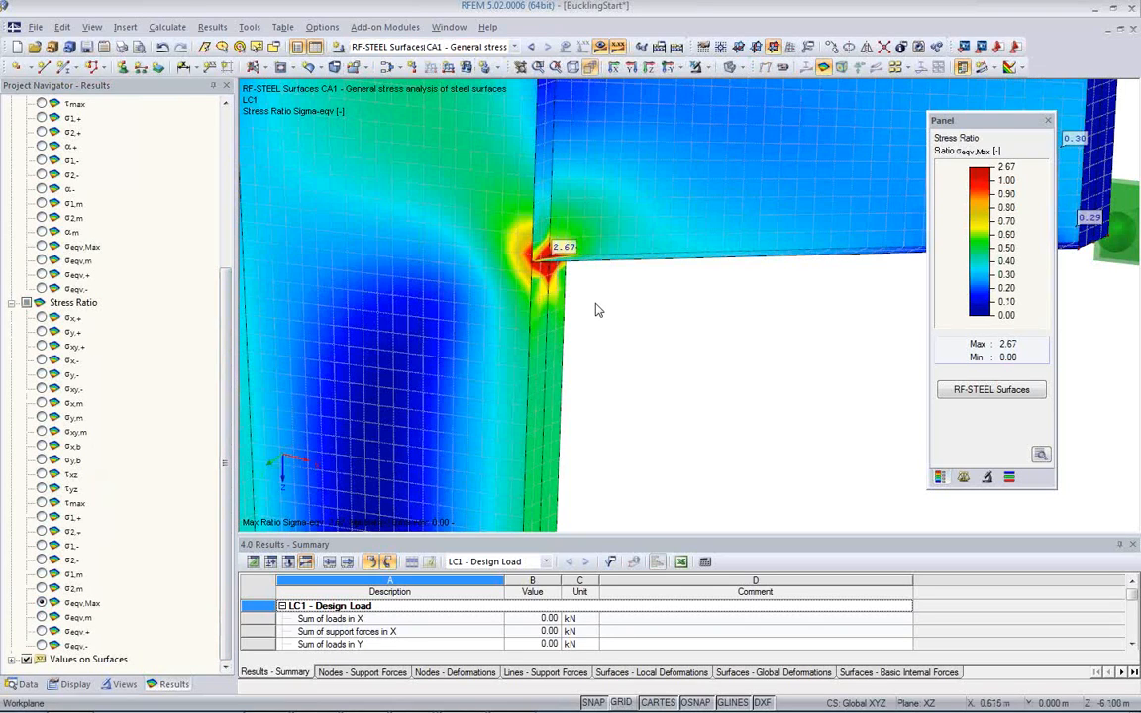
middle_click_drag(591, 311, 861, 278, "ctrl")
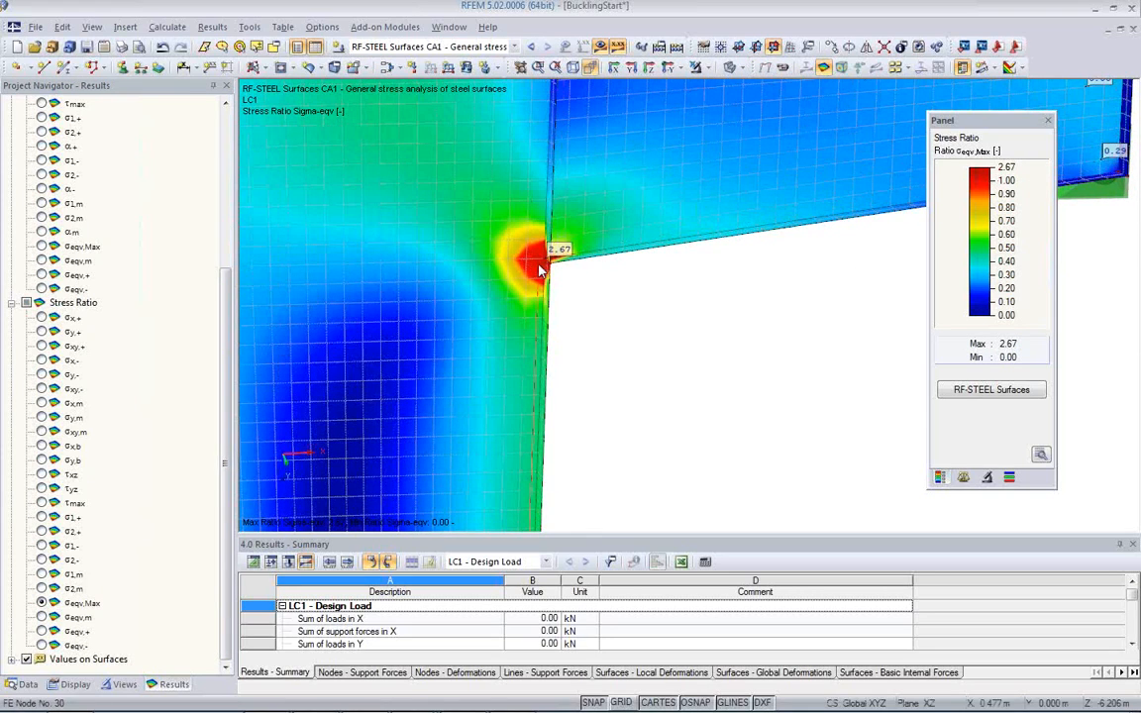
scroll(541, 271, "up", 2)
scroll(541, 270, "up", 5)
middle_click_drag(661, 289, 458, 333, "ctrl")
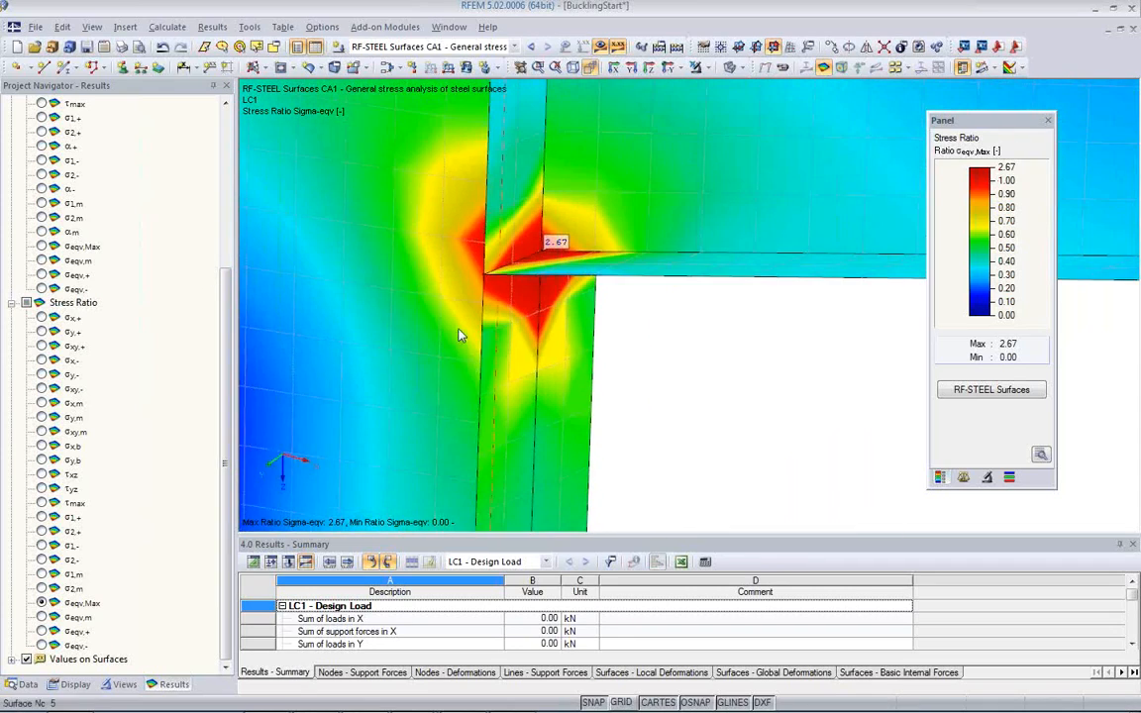
scroll(481, 323, "down", 2)
scroll(483, 322, "down", 6)
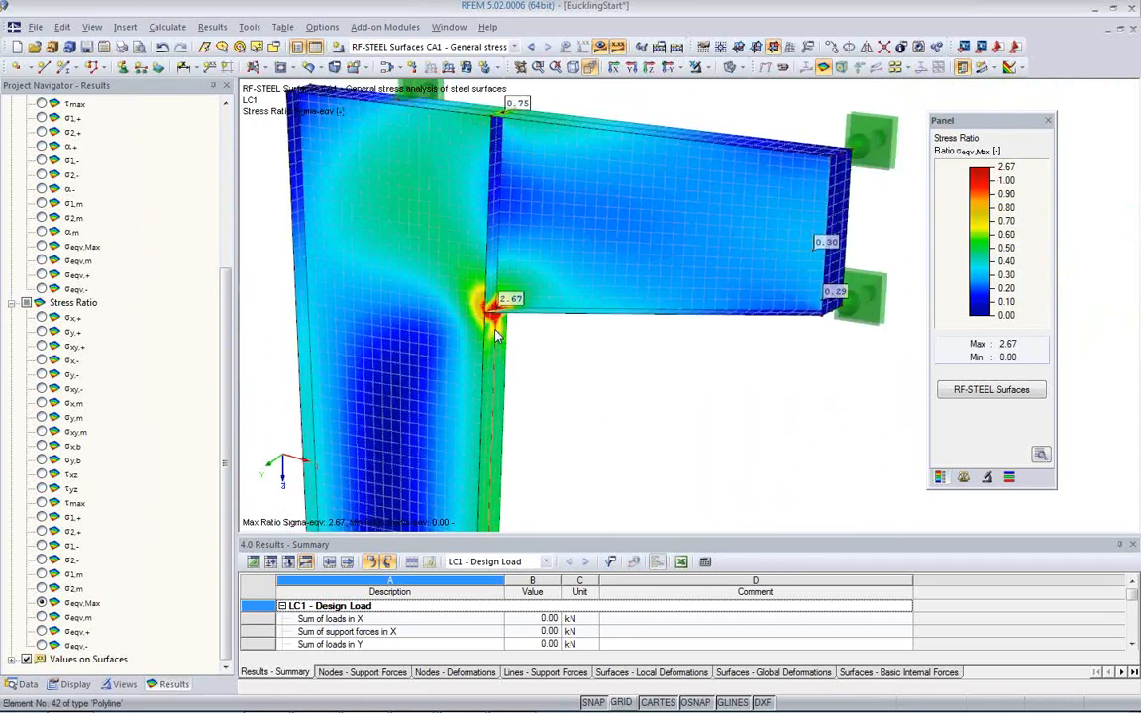
middle_click_drag(522, 351, 540, 301)
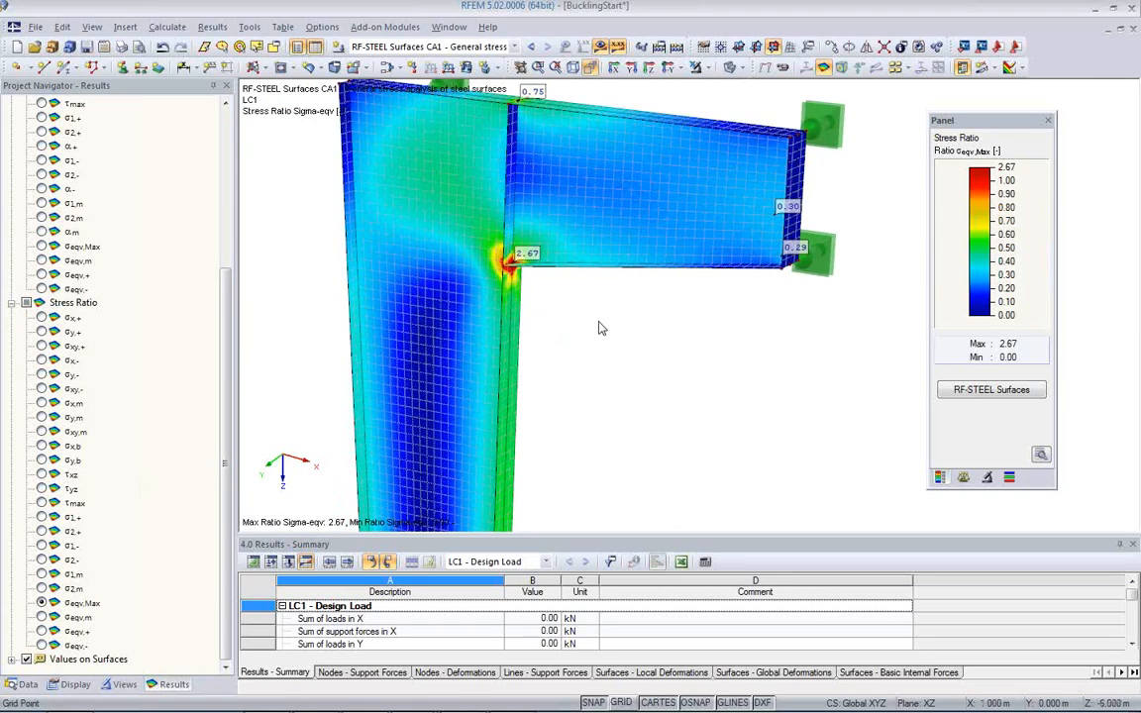
Step: Check the result grid settings of the column web surface without changing them
double_click(460, 250)
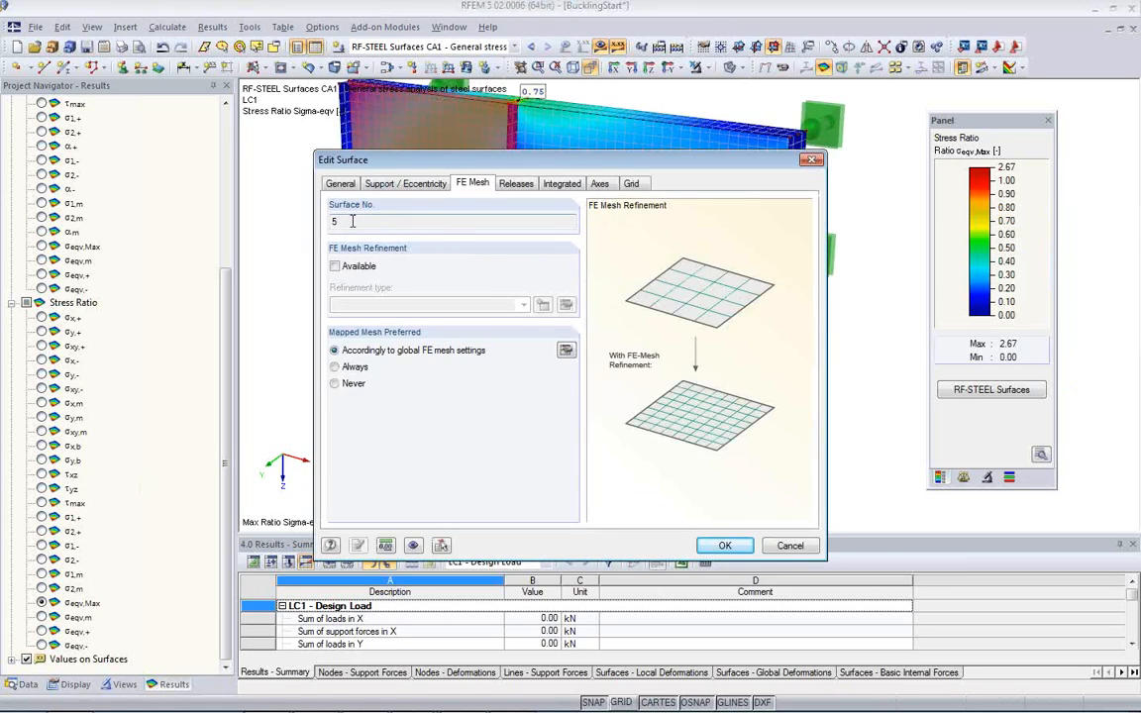
left_click(633, 184)
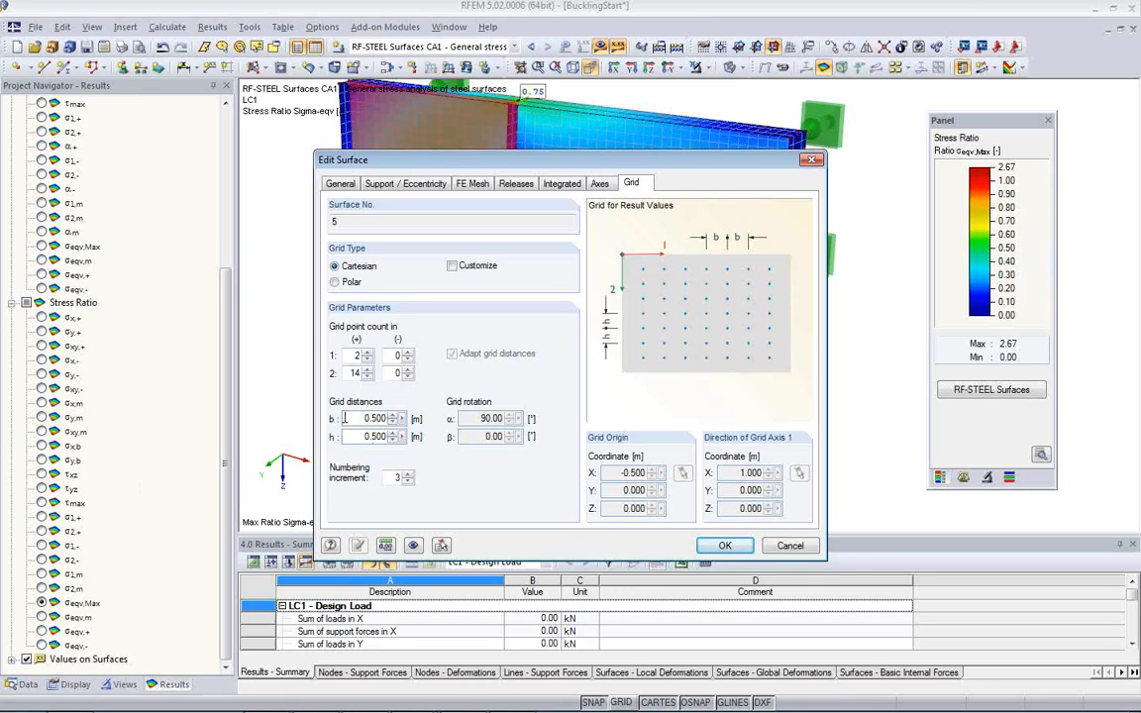
left_click(790, 546)
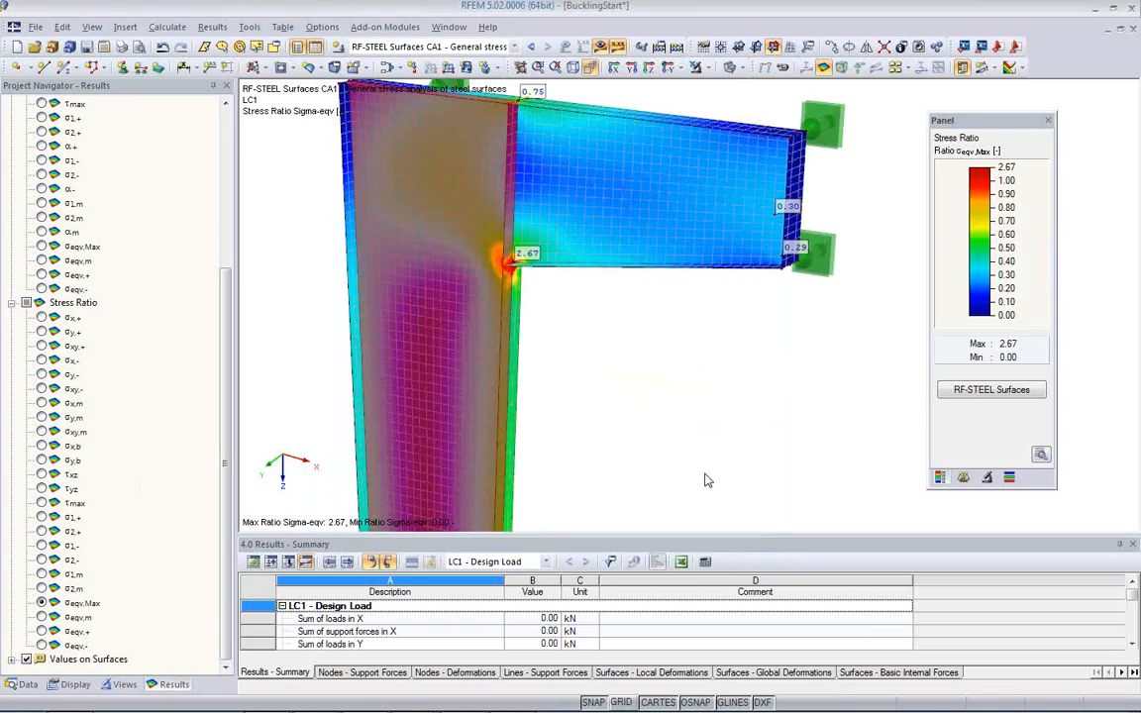
Step: Reopen RF-STEEL Surfaces, try evaluating the stresses in grid points, and review the detail options for result points and internal force distribution
left_click(951, 390)
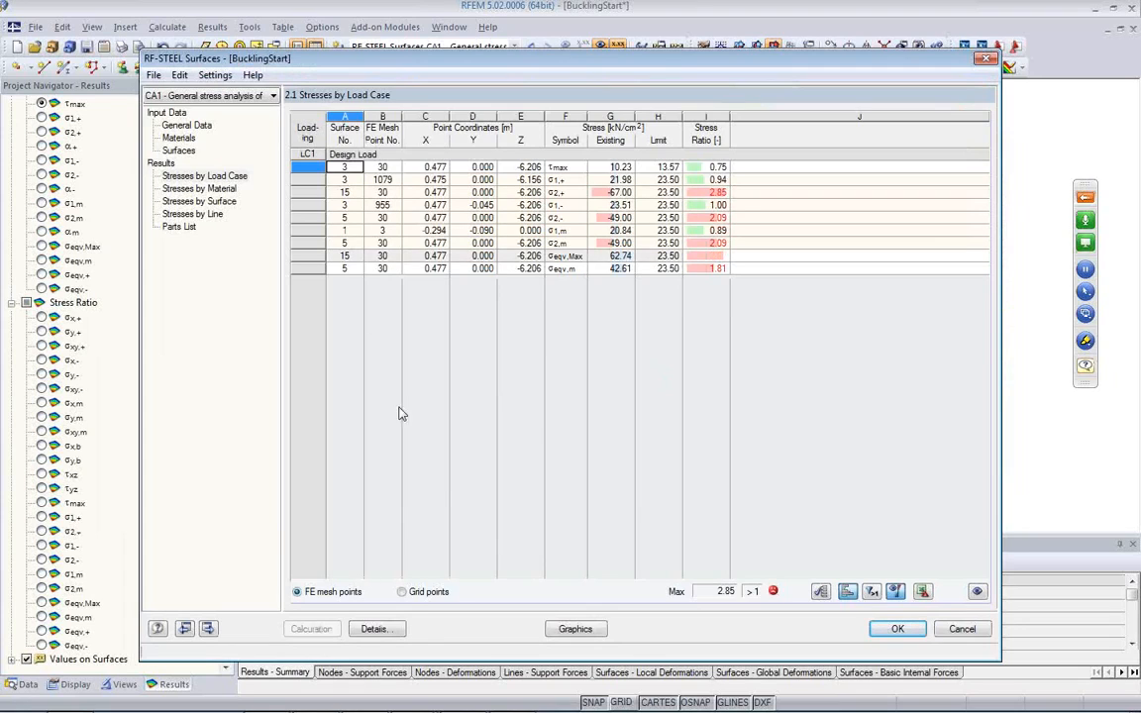
left_click(402, 592)
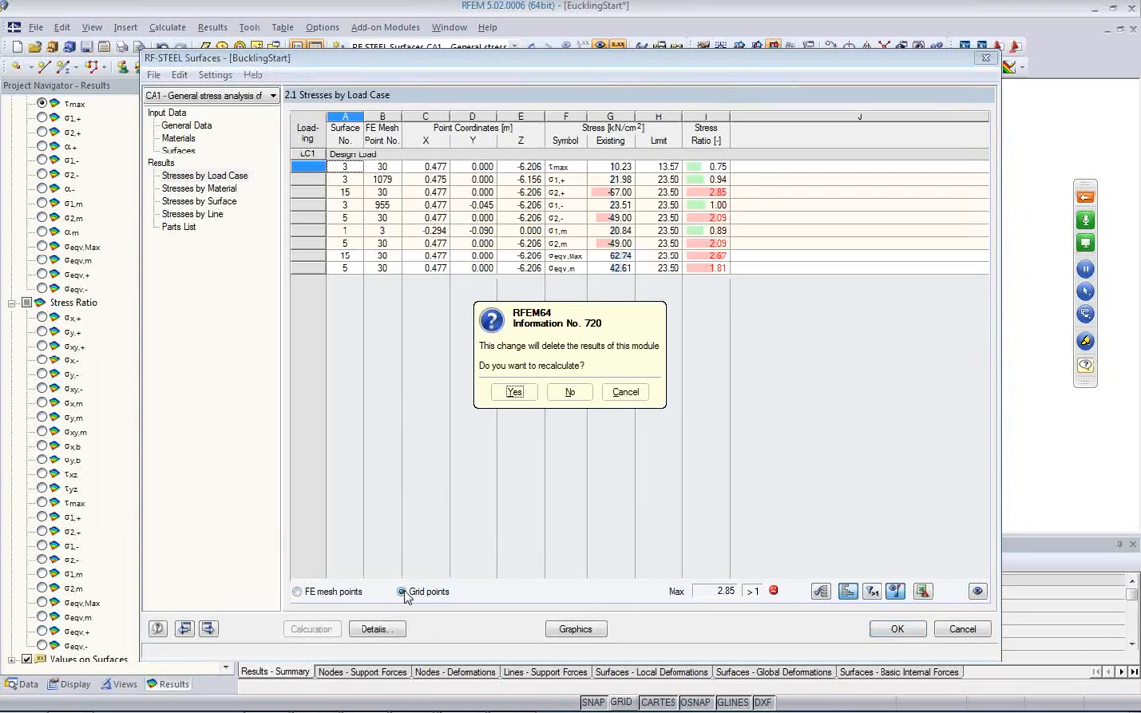
left_click(626, 392)
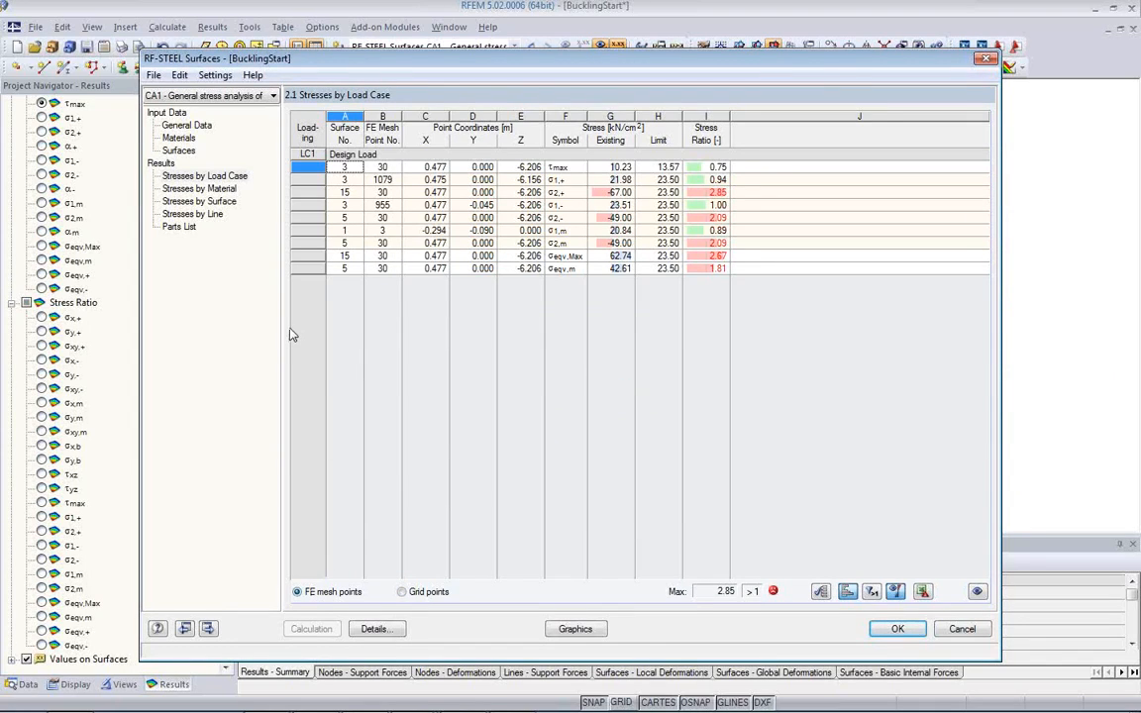
left_click(375, 631)
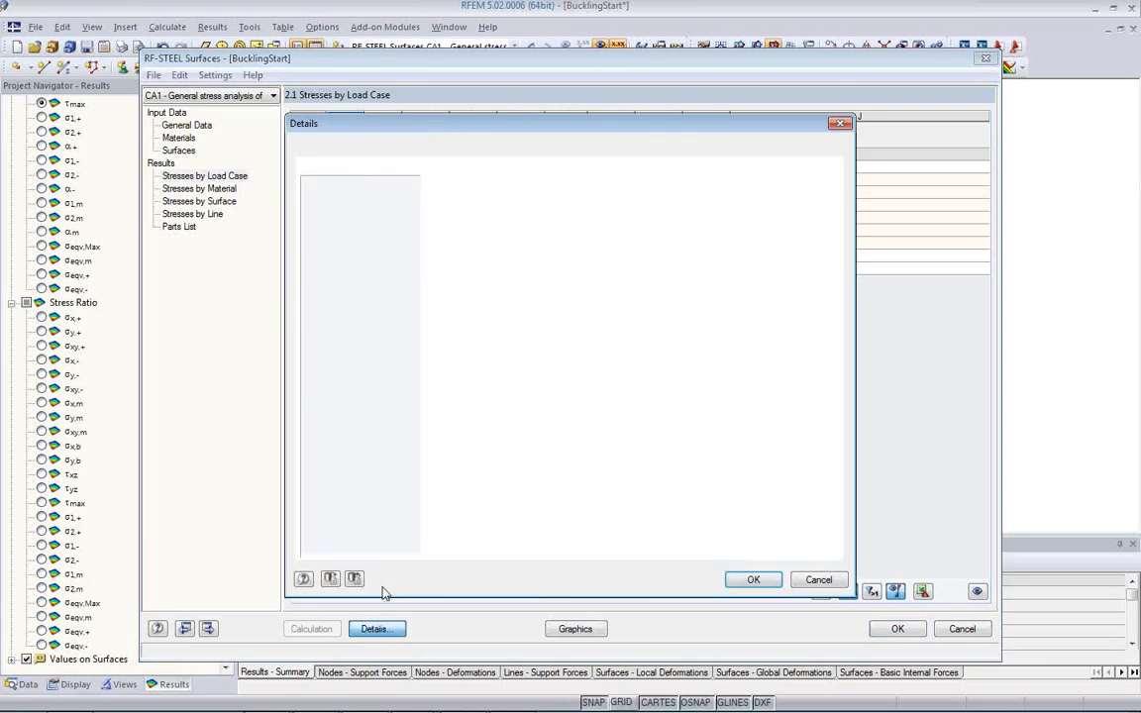
left_click(413, 147)
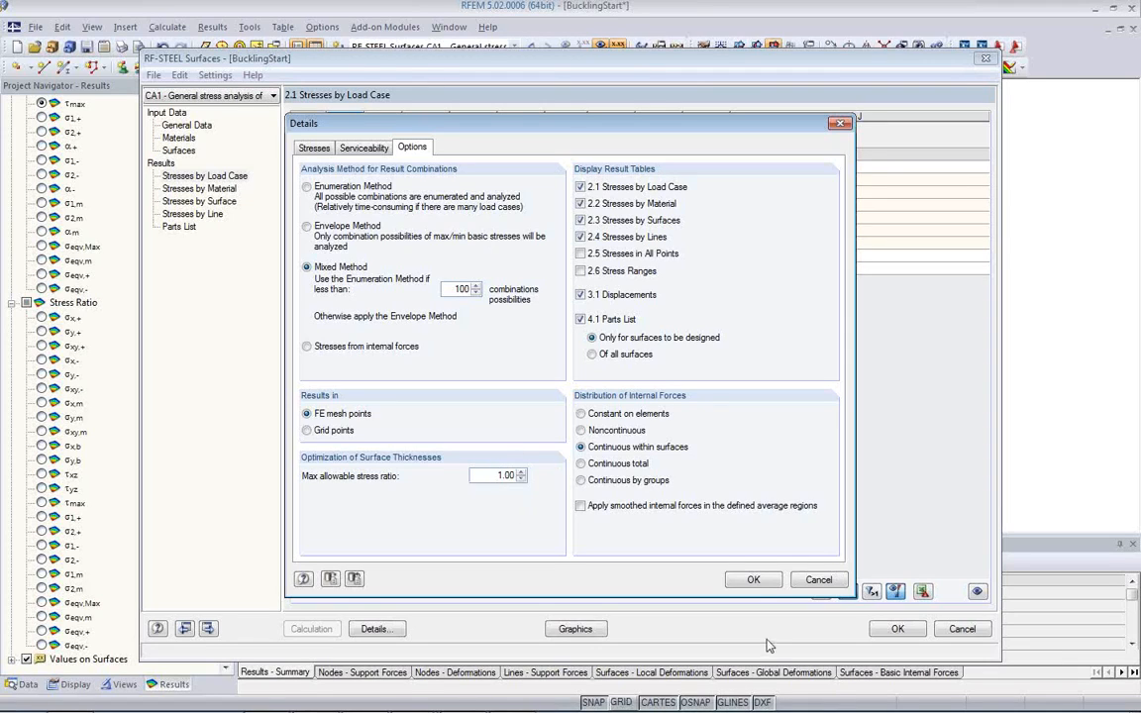
left_click(753, 580)
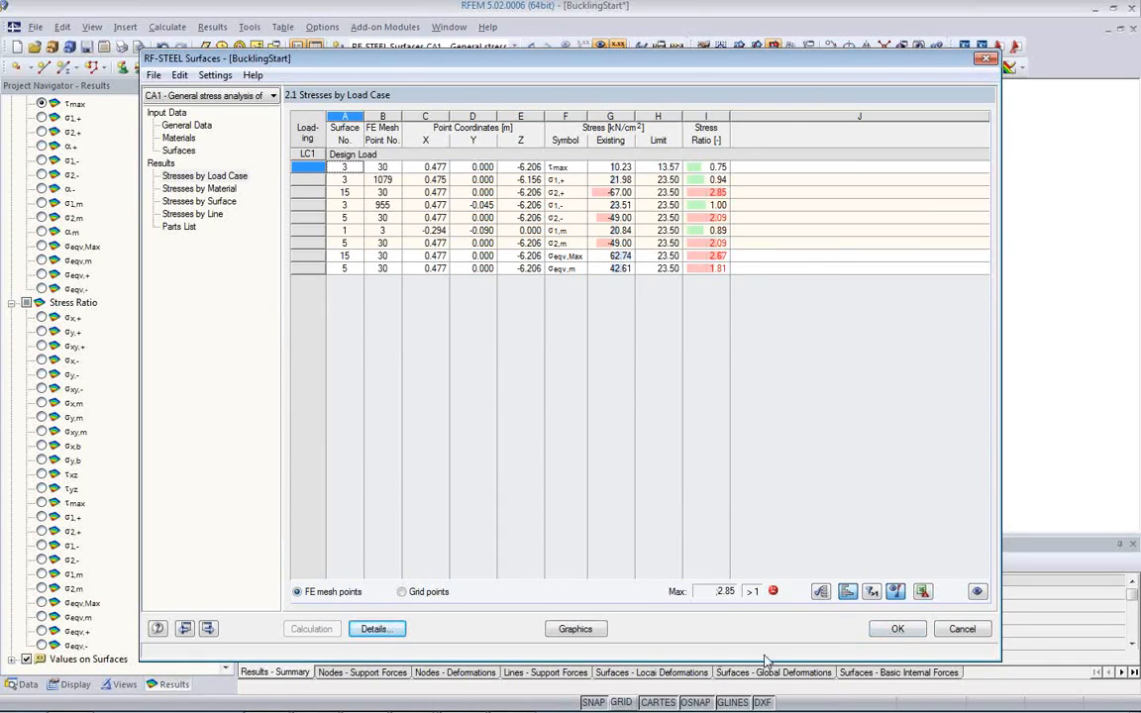
Step: Return to the graphical results, display the σeqv,Max stress ratio again and examine the bracket corner close up
left_click(577, 628)
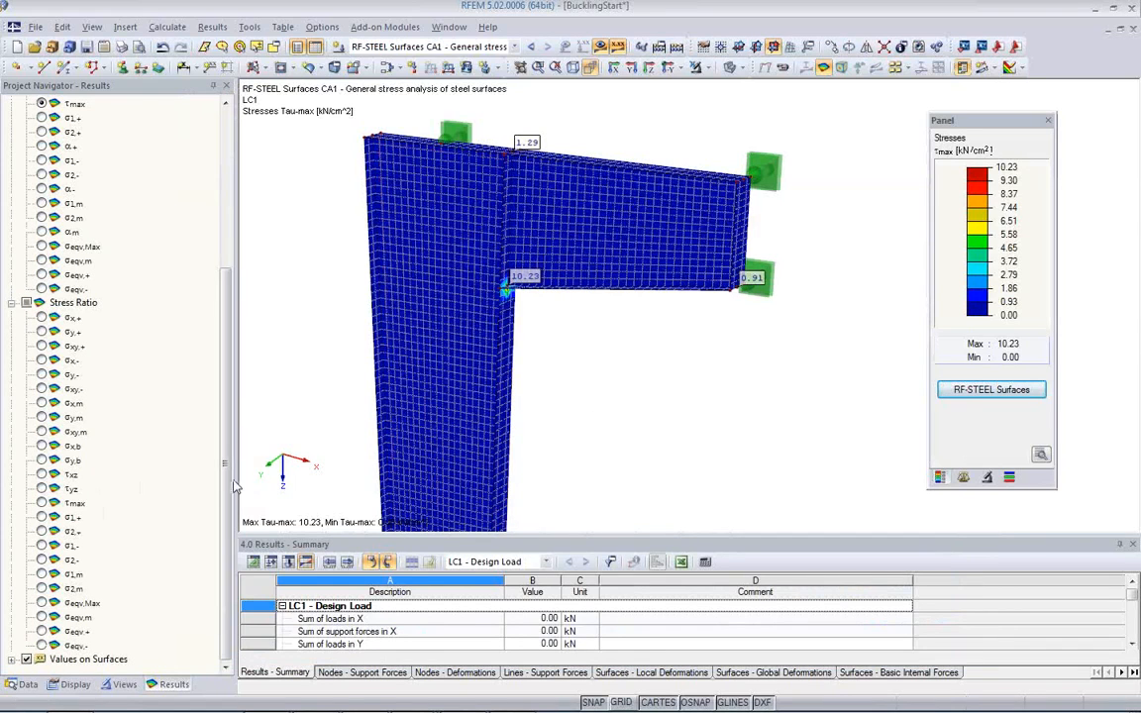
left_click(40, 603)
middle_click_drag(511, 319, 548, 303)
scroll(578, 295, "up", 4)
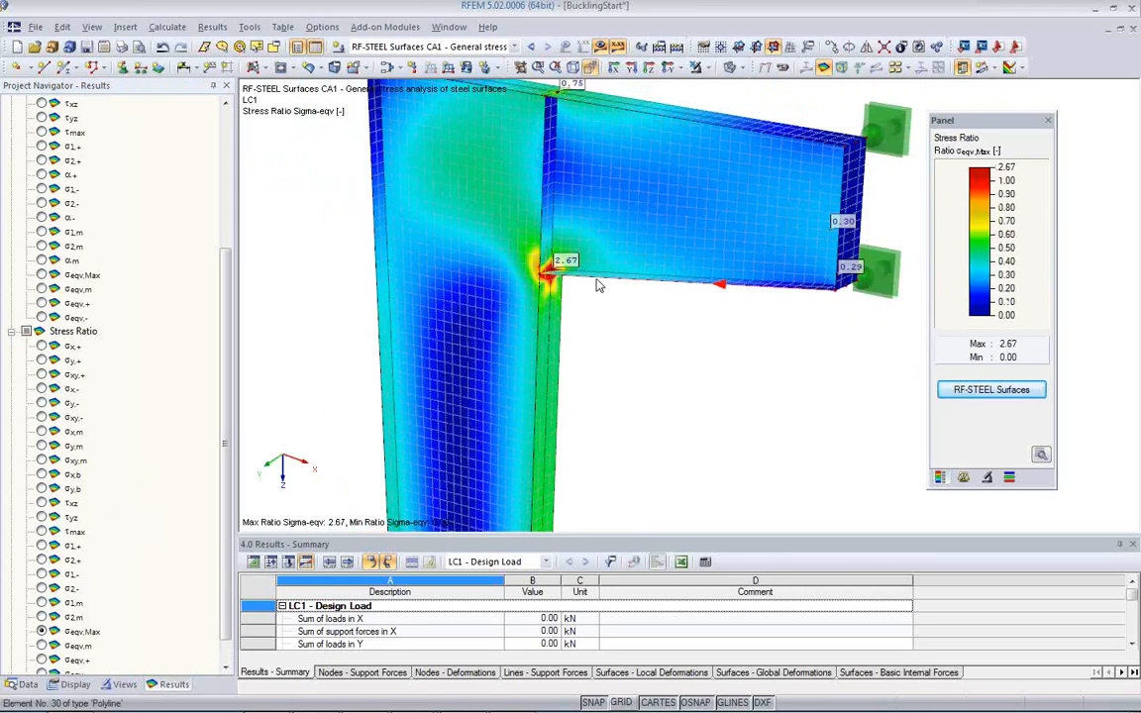
scroll(580, 301, "up", 3)
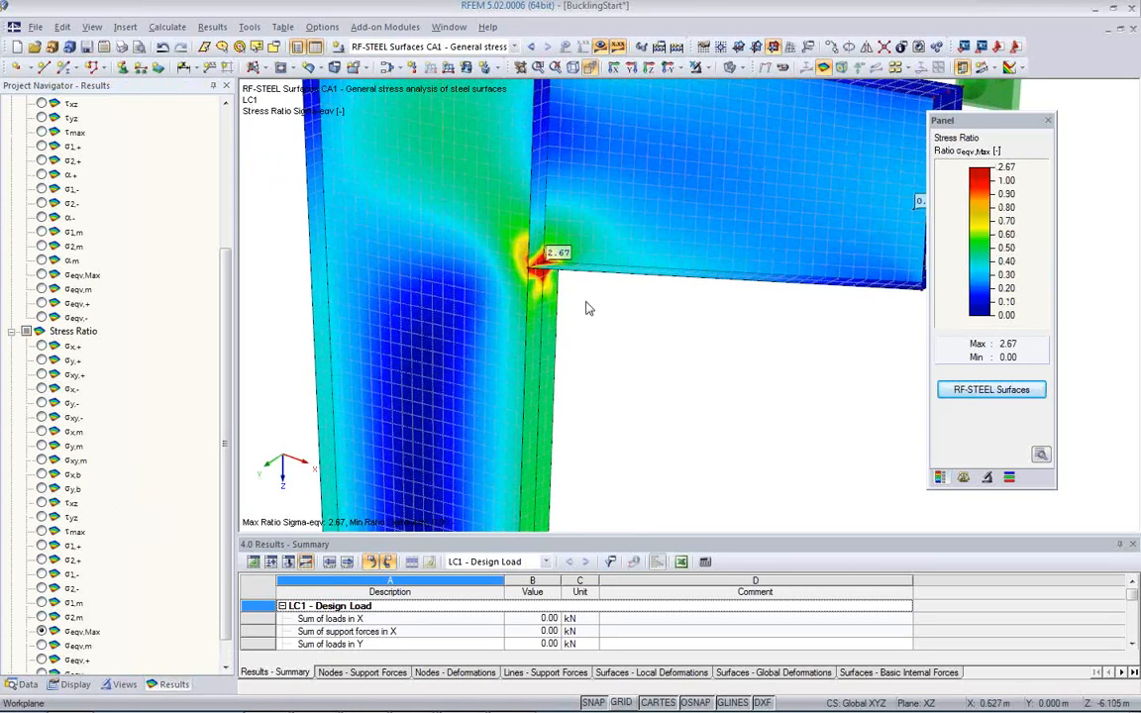
middle_click_drag(575, 291, 712, 318, "ctrl")
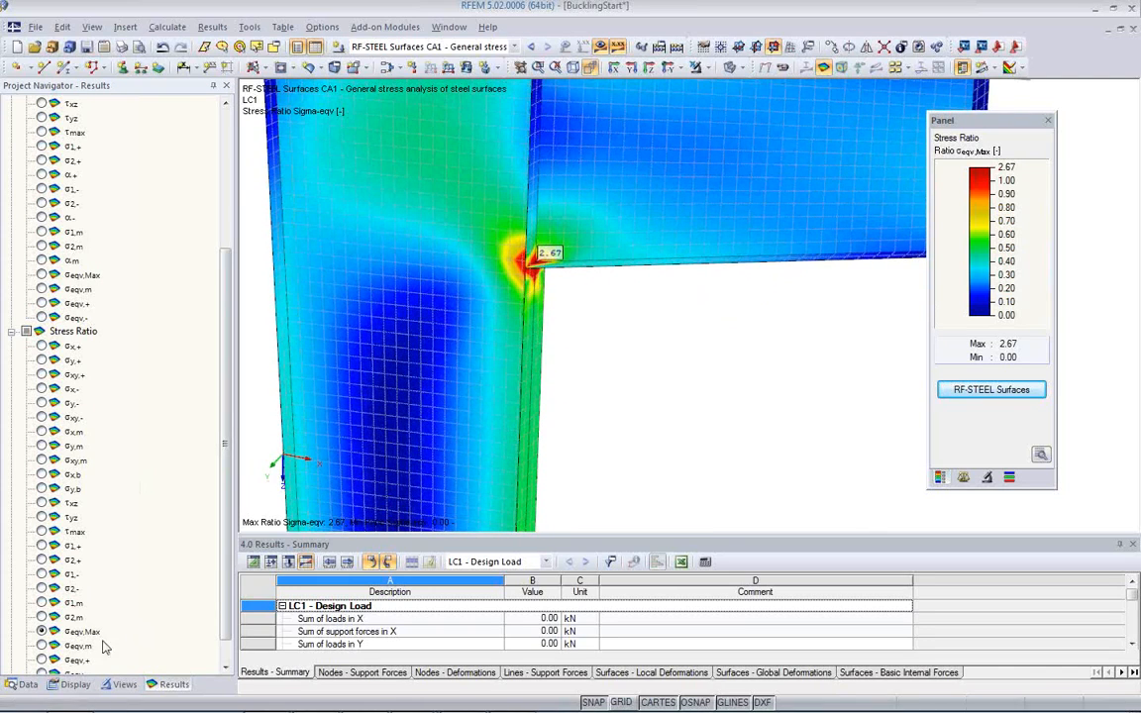
Step: Show the materials input table and check the material model assigned to Steel S 235
left_click(253, 563)
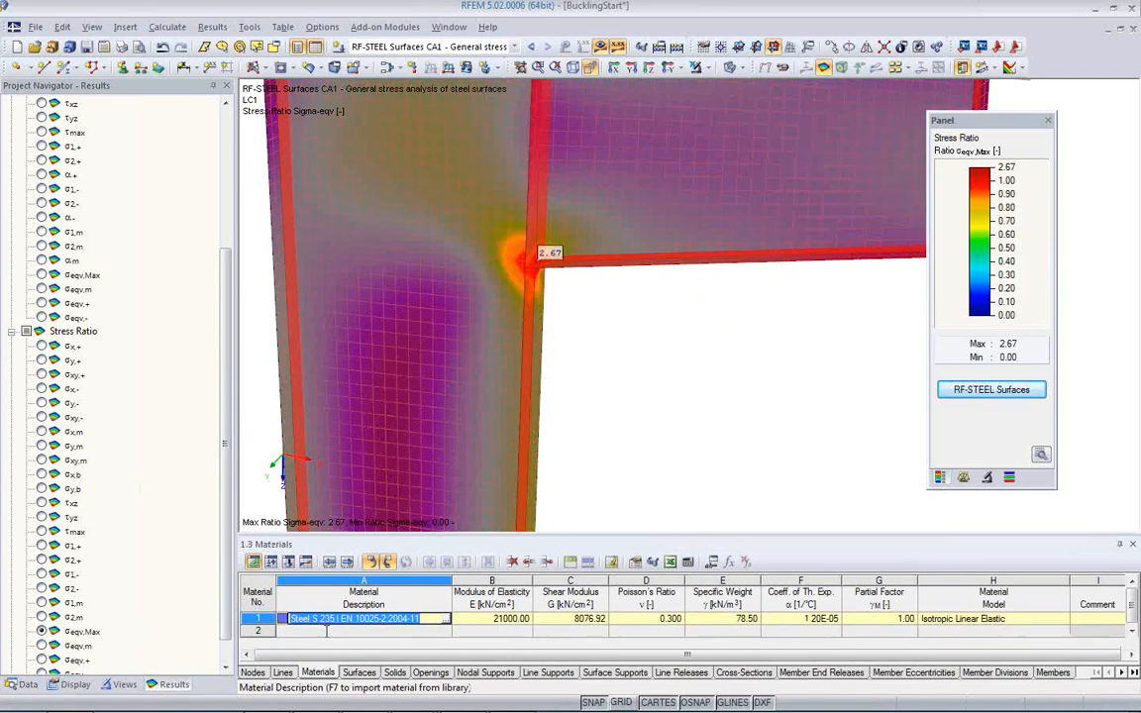
left_click(959, 619)
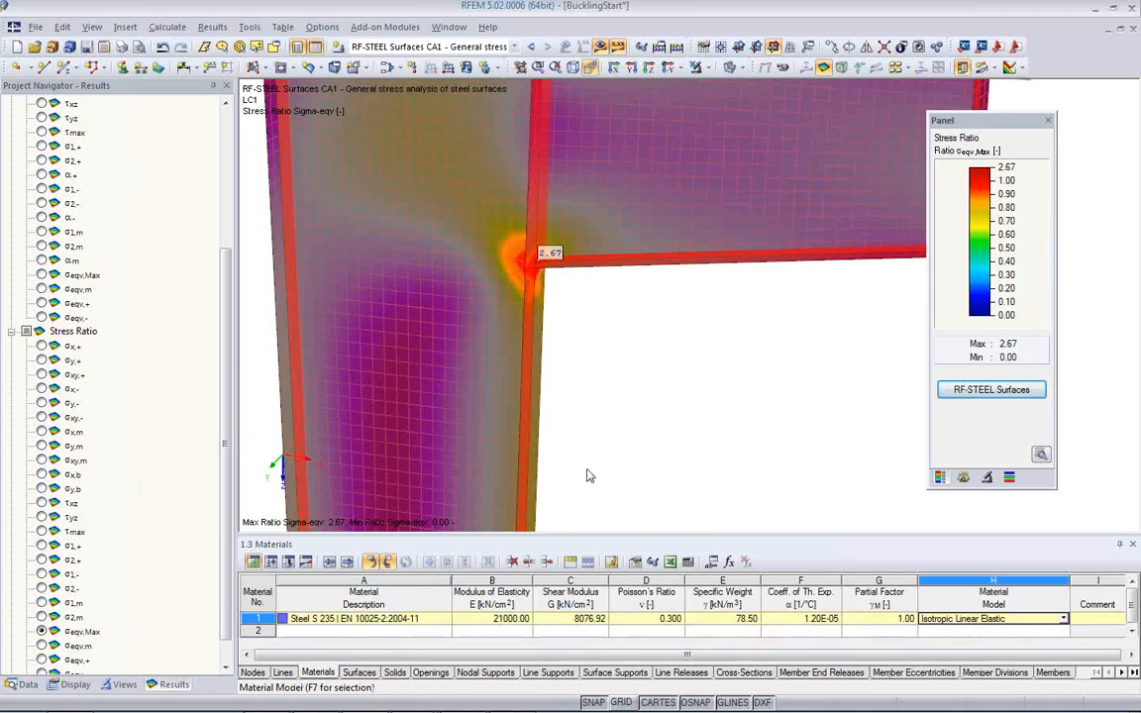
left_click(585, 392)
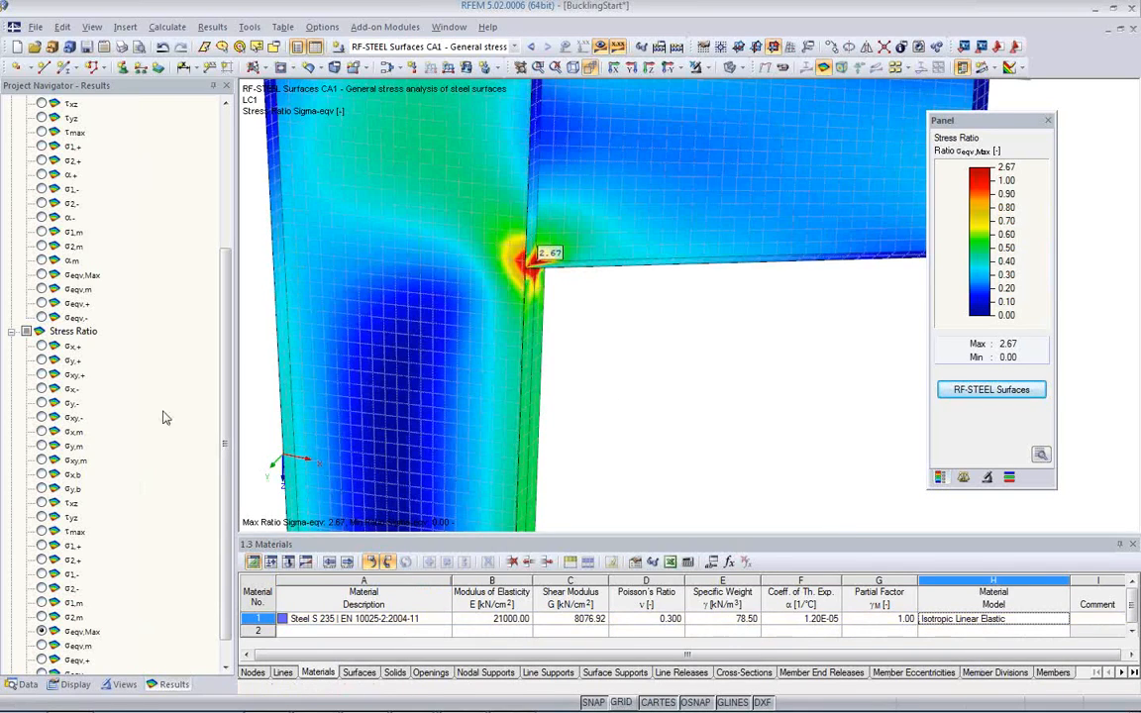
Step: Change the material model of Steel S 235 to Isotropic Plastic 2D/3D and accept the deletion of all results
left_click(22, 685)
scroll(80, 213, "up", 5)
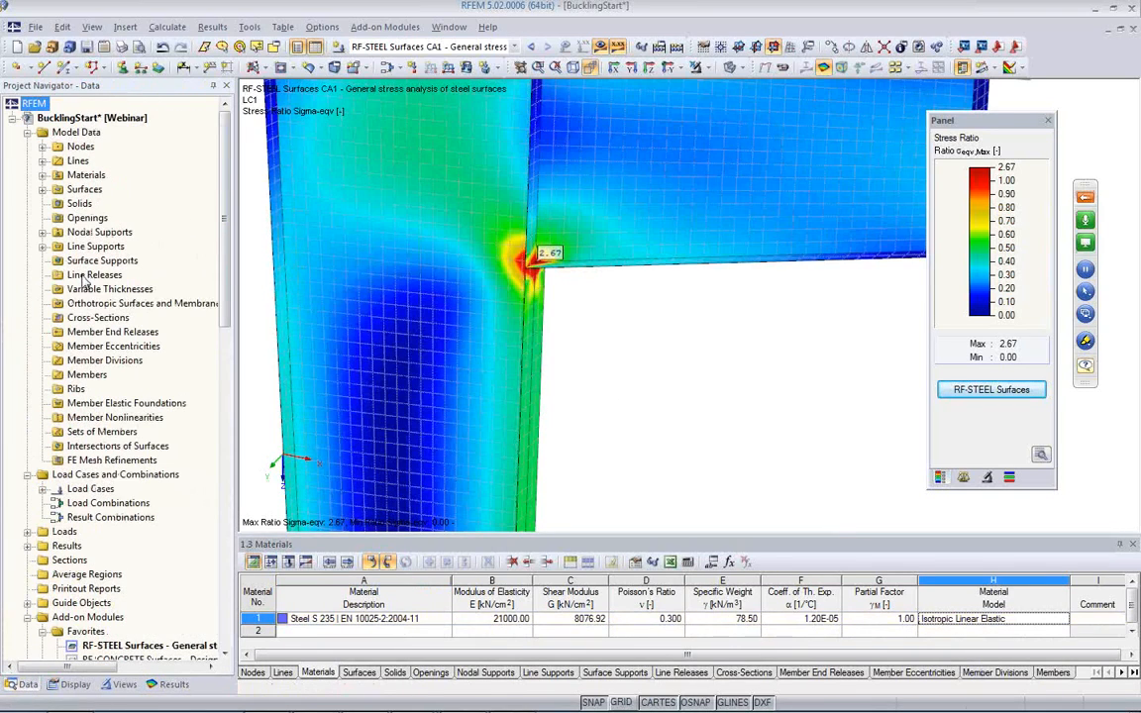
left_click(43, 176)
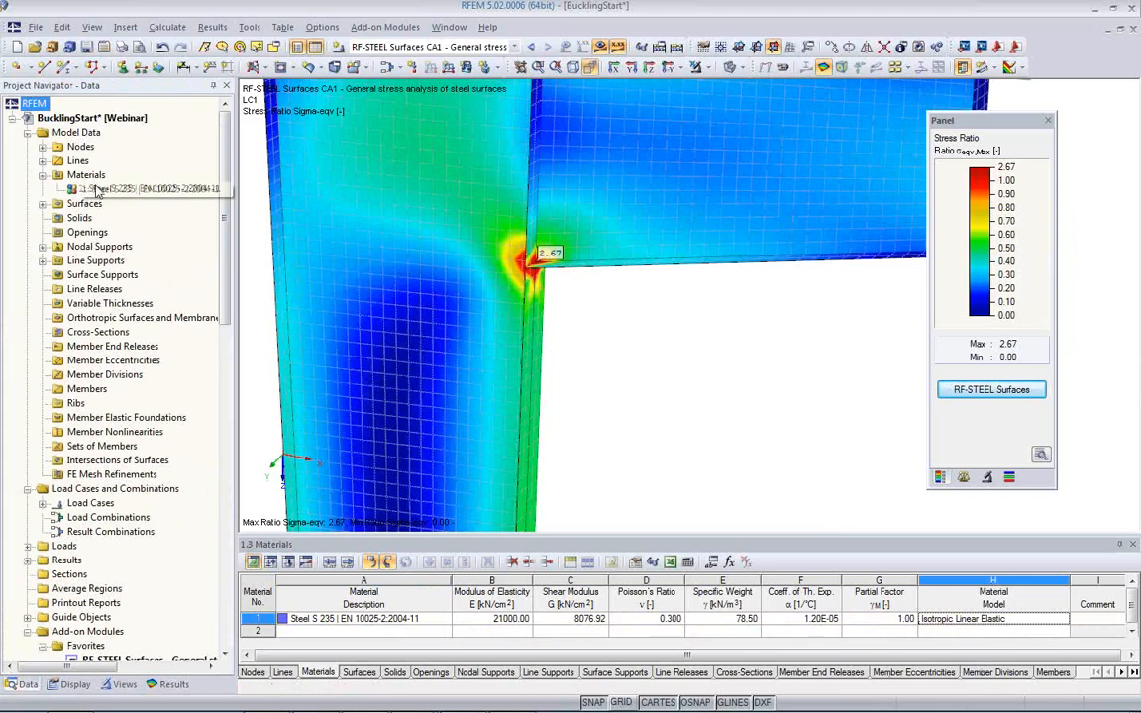
left_click(1059, 621)
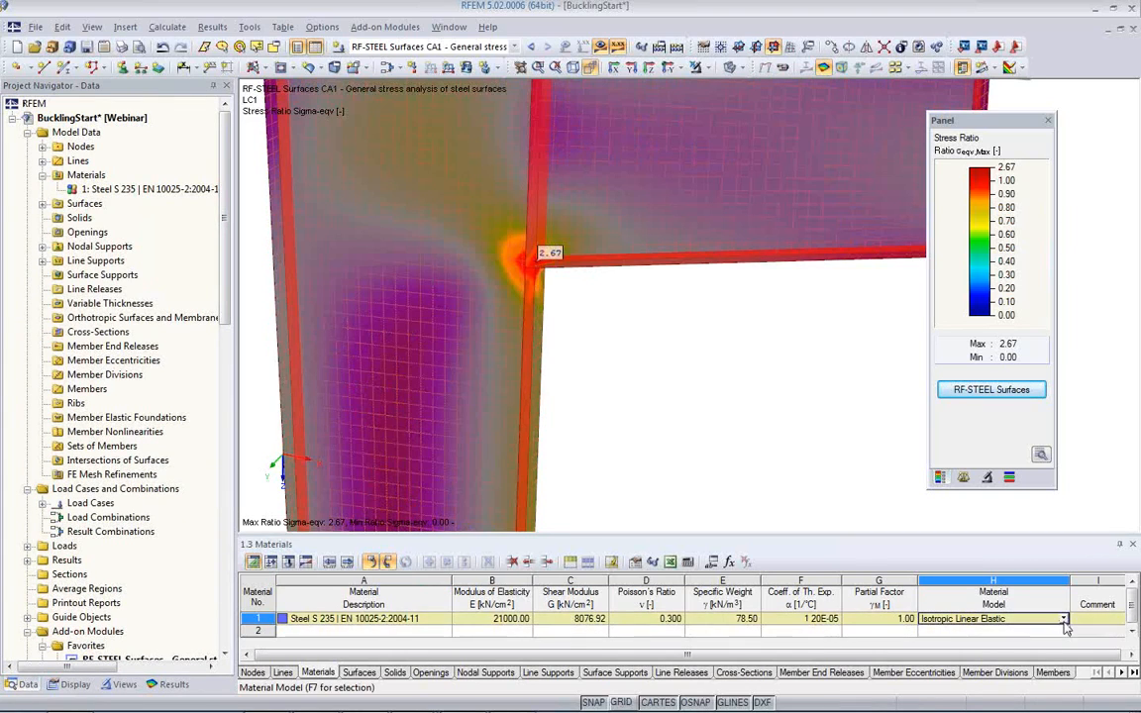
left_click(1063, 620)
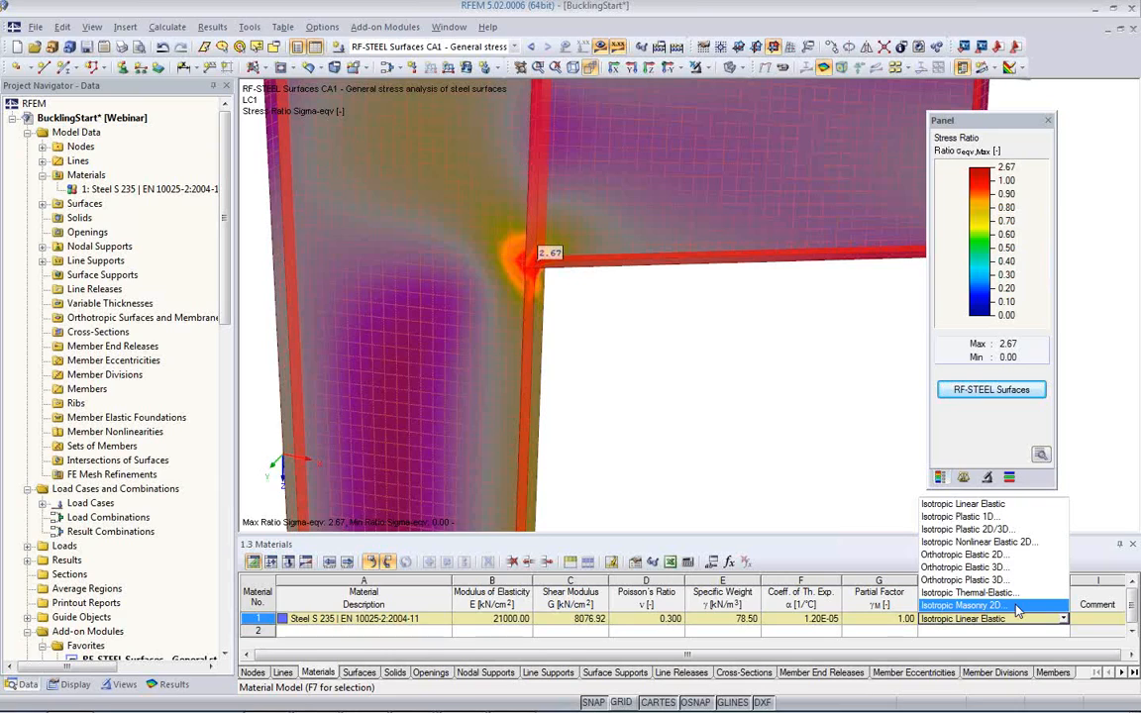
left_click(998, 533)
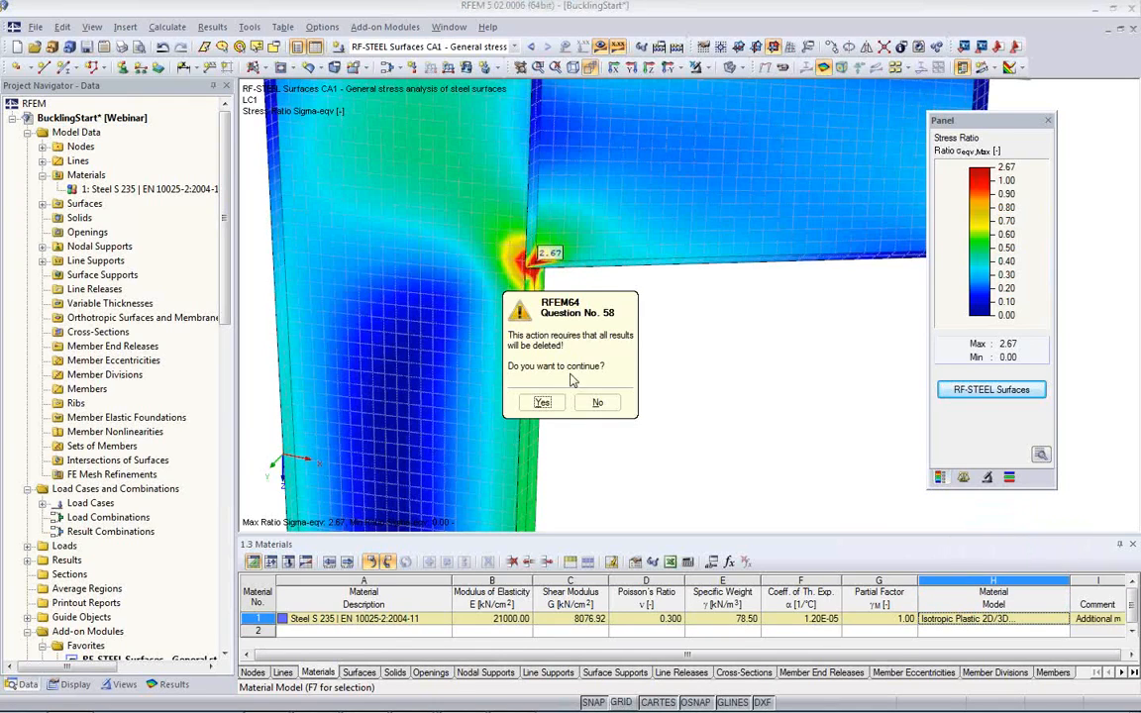
left_click(542, 401)
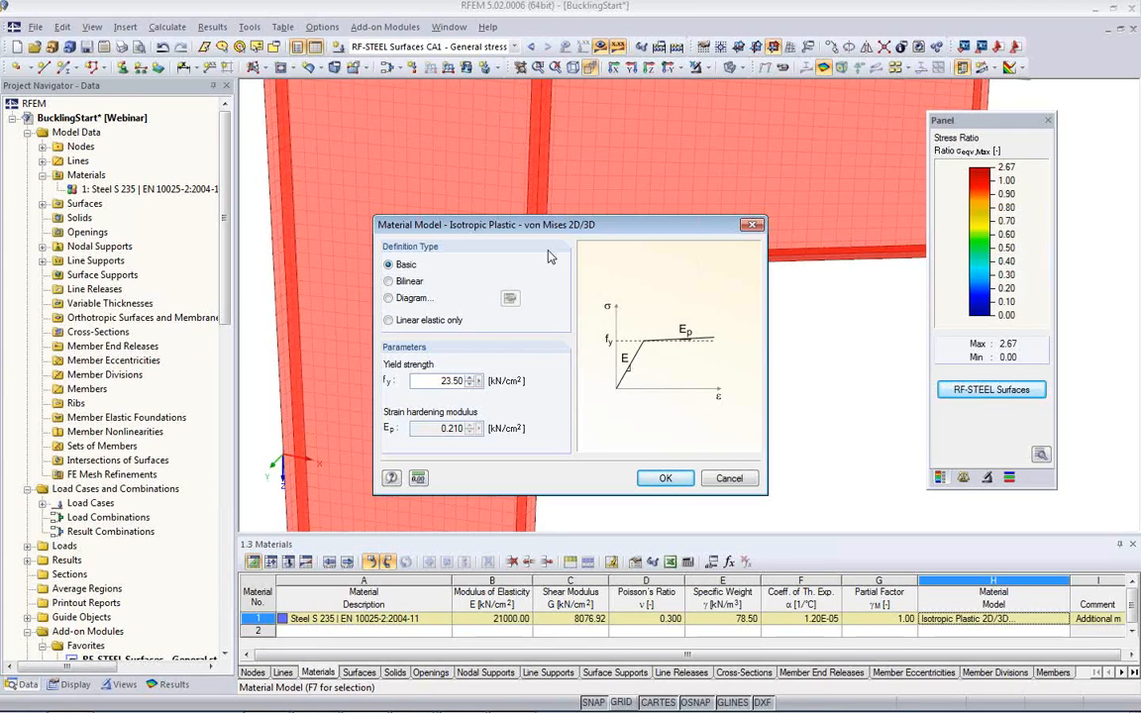
Step: Review the yield strength and the Bilinear and Diagram definitions of the von Mises plastic model, and accept it with the Basic definition type
left_click_drag(426, 381, 463, 384)
left_click(430, 385)
left_click(396, 283)
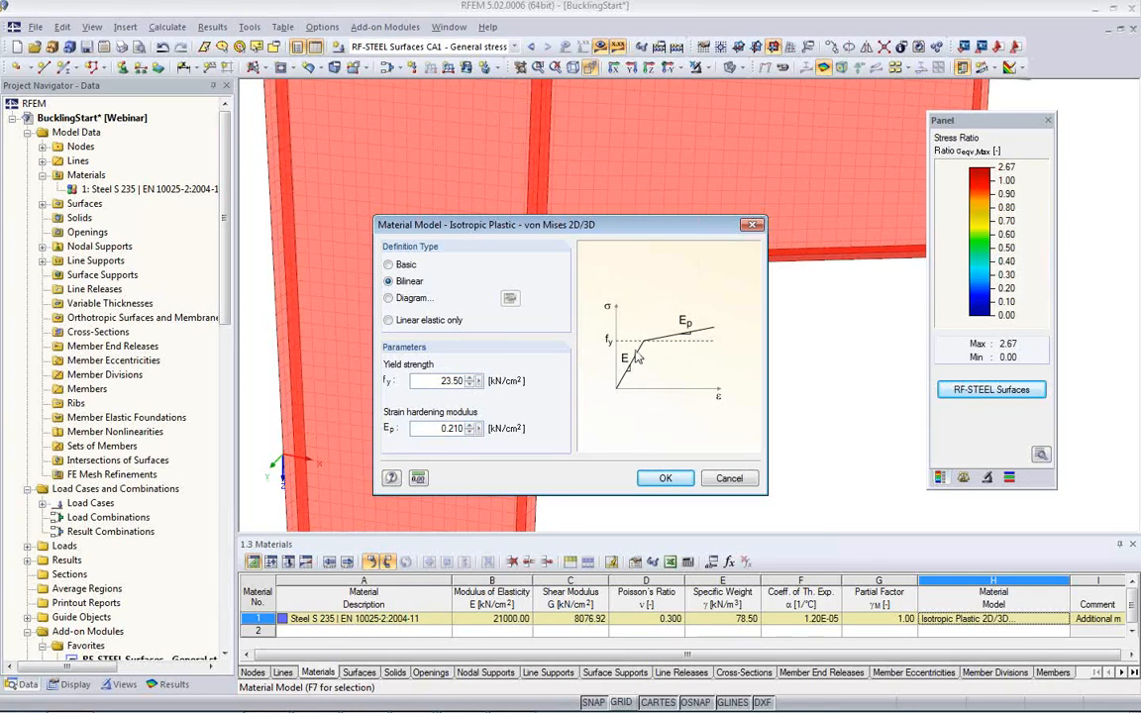
left_click(389, 298)
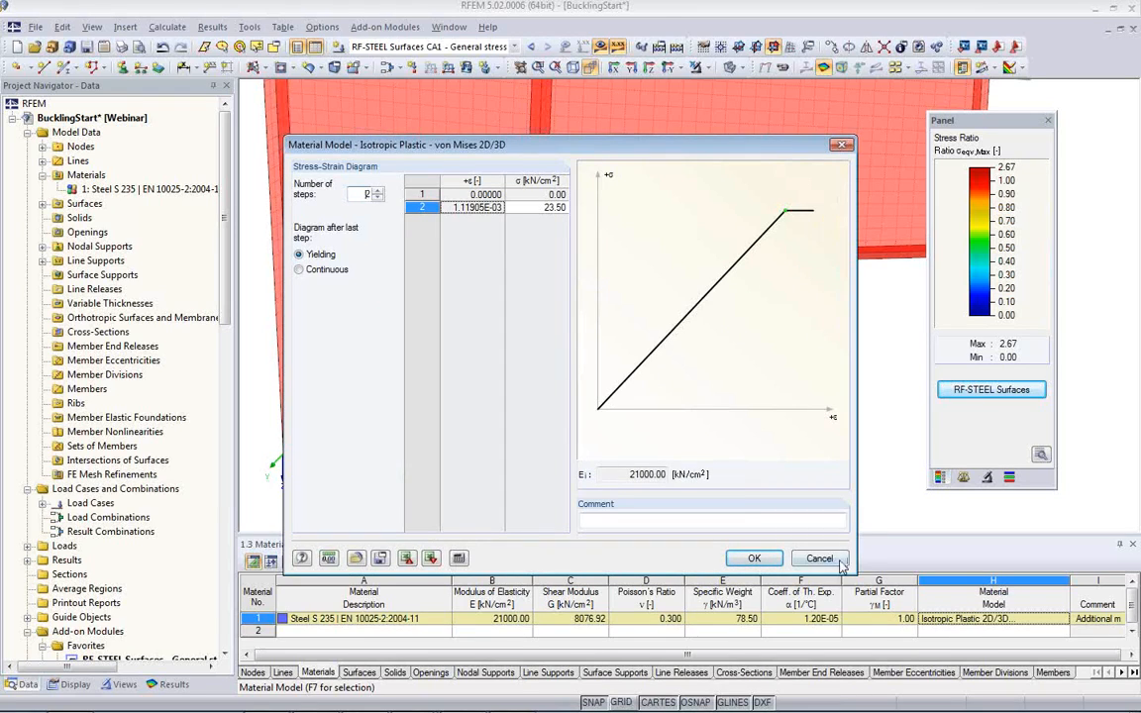
left_click(754, 557)
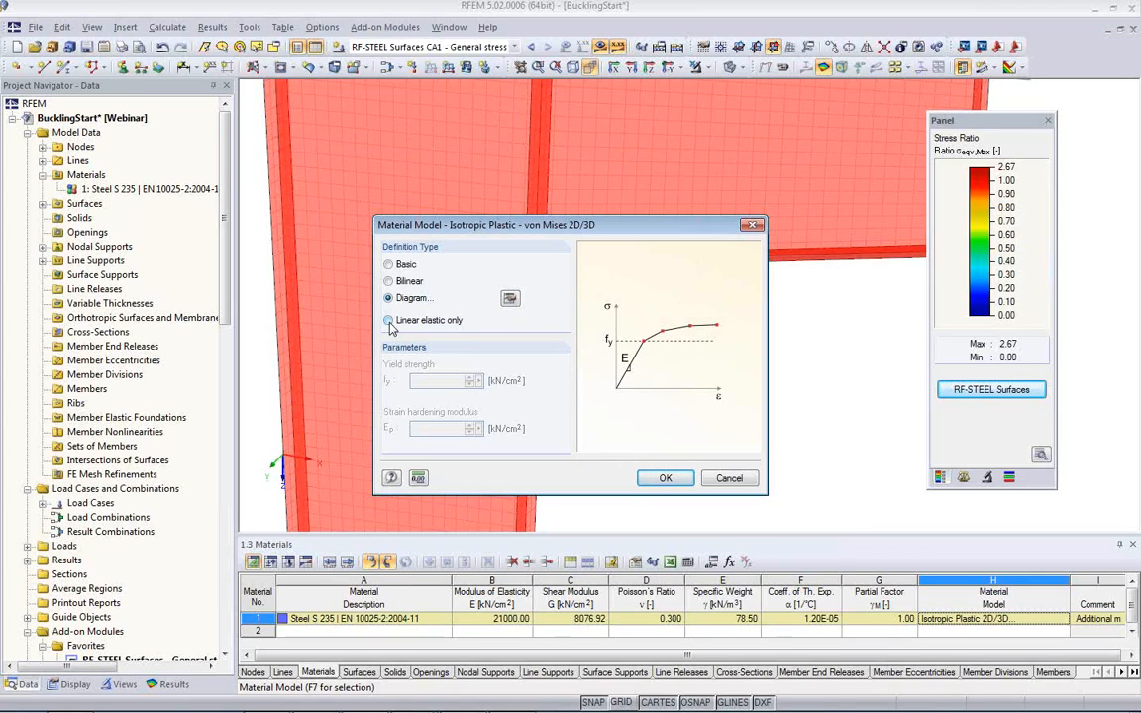
left_click(388, 265)
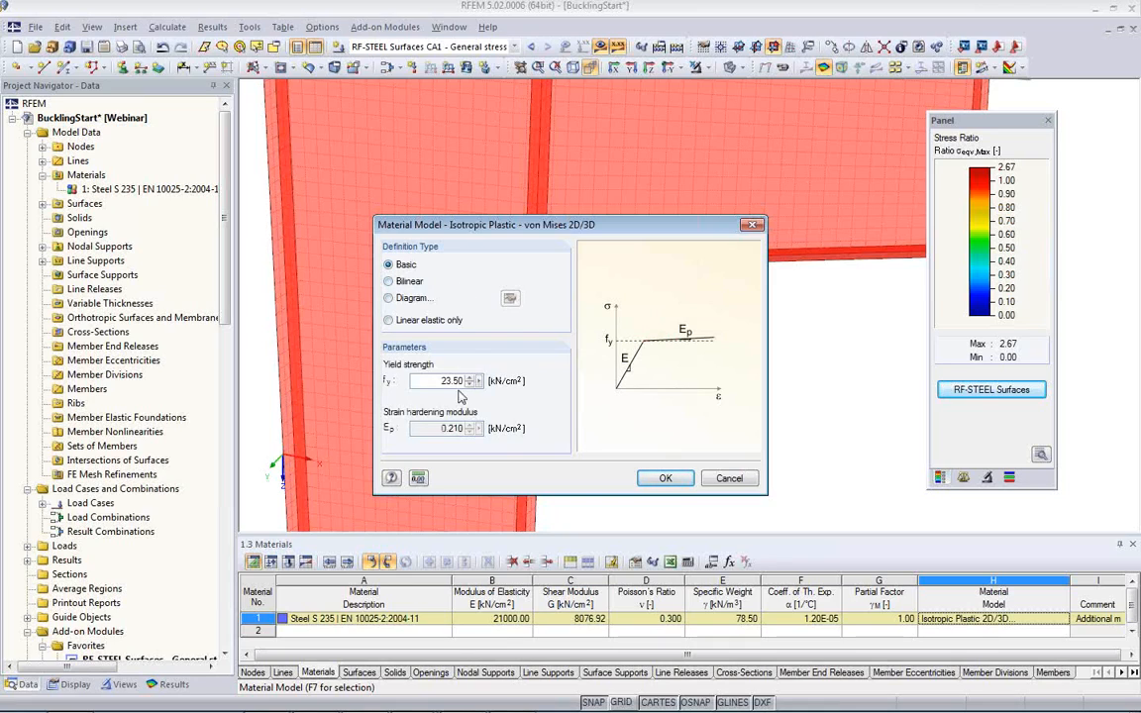
double_click(446, 380)
left_click(666, 480)
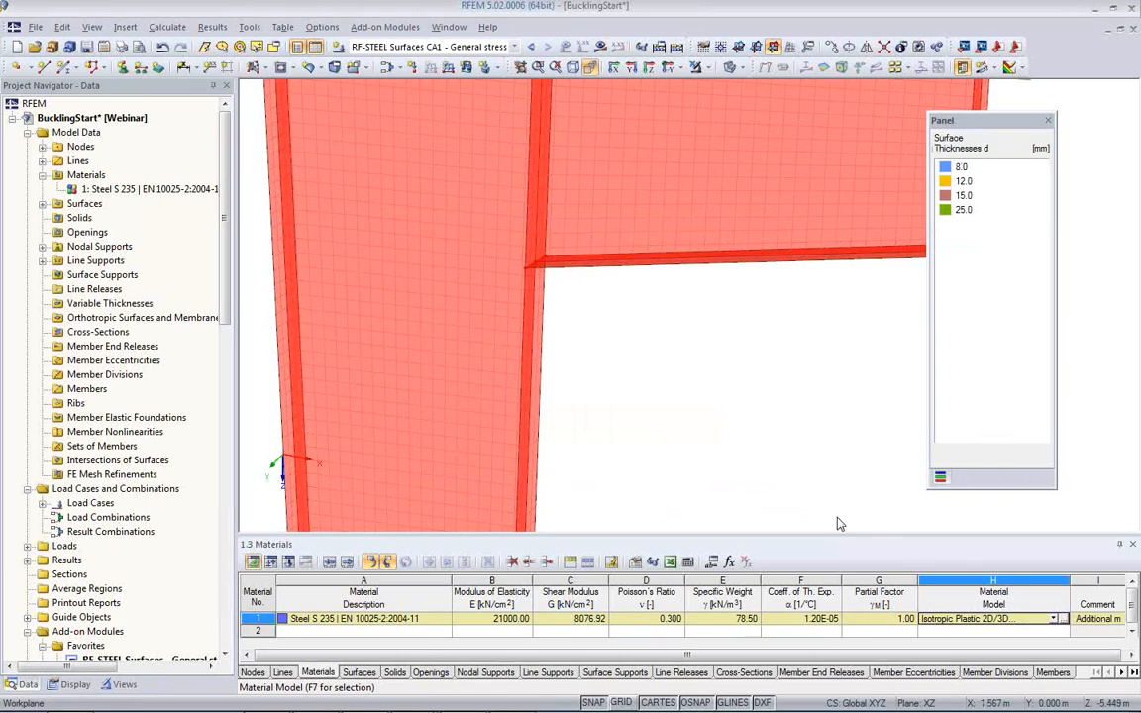
Step: Assign the Isotropic Nonlinear Elastic 2D model to Steel S 235, reviewing its stress-strain diagram and accepting the Basic definition type
left_click(1056, 619)
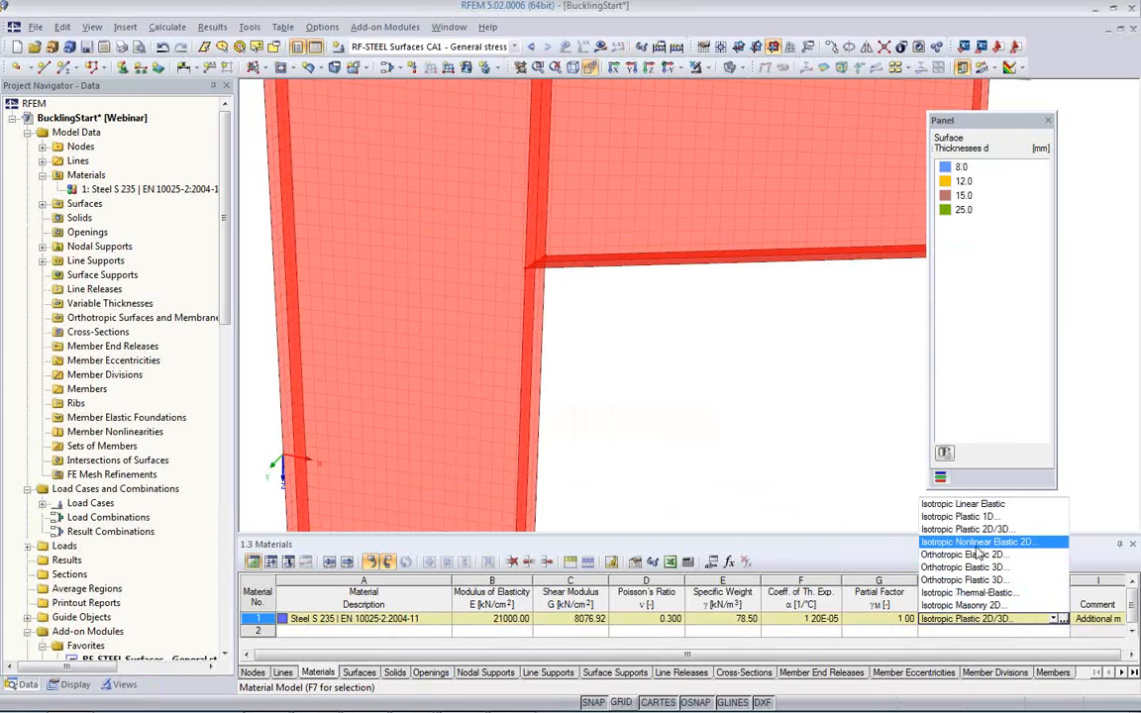
left_click(977, 544)
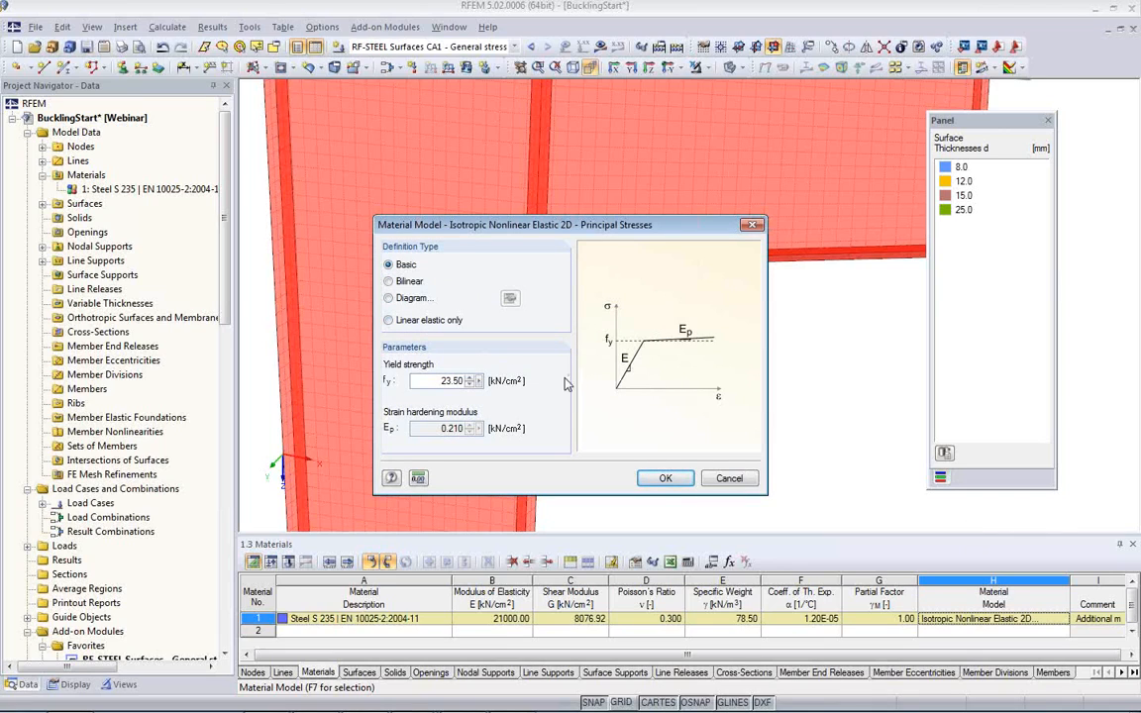
left_click(388, 298)
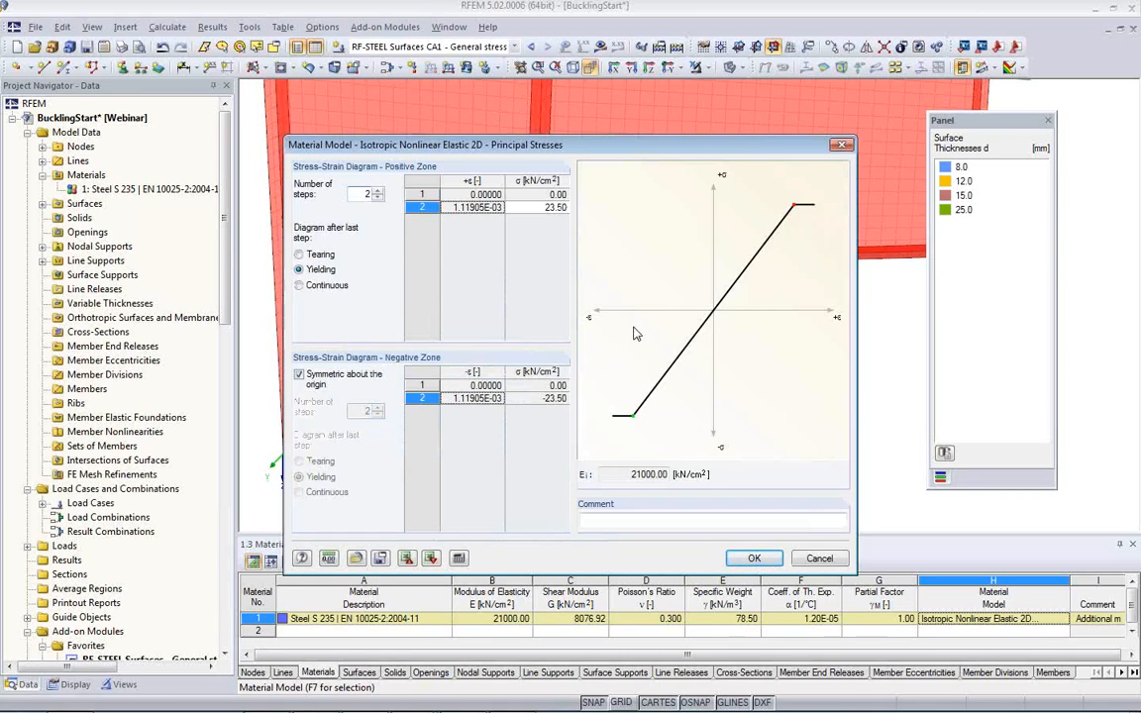
left_click(820, 558)
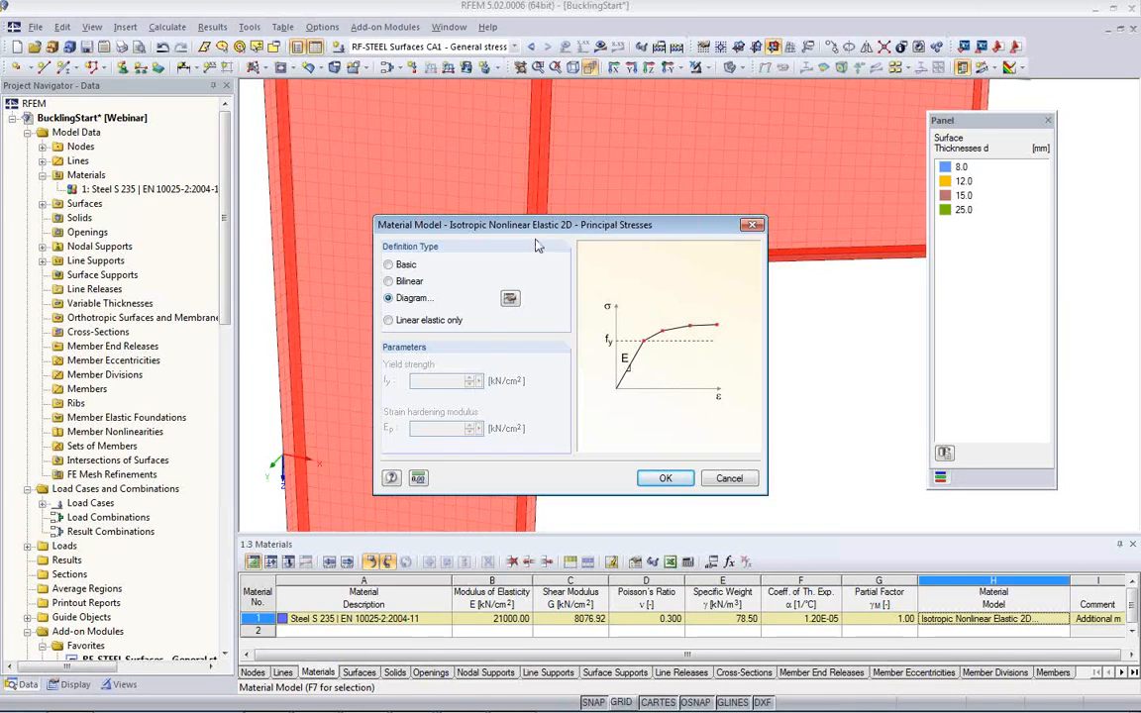
left_click(388, 264)
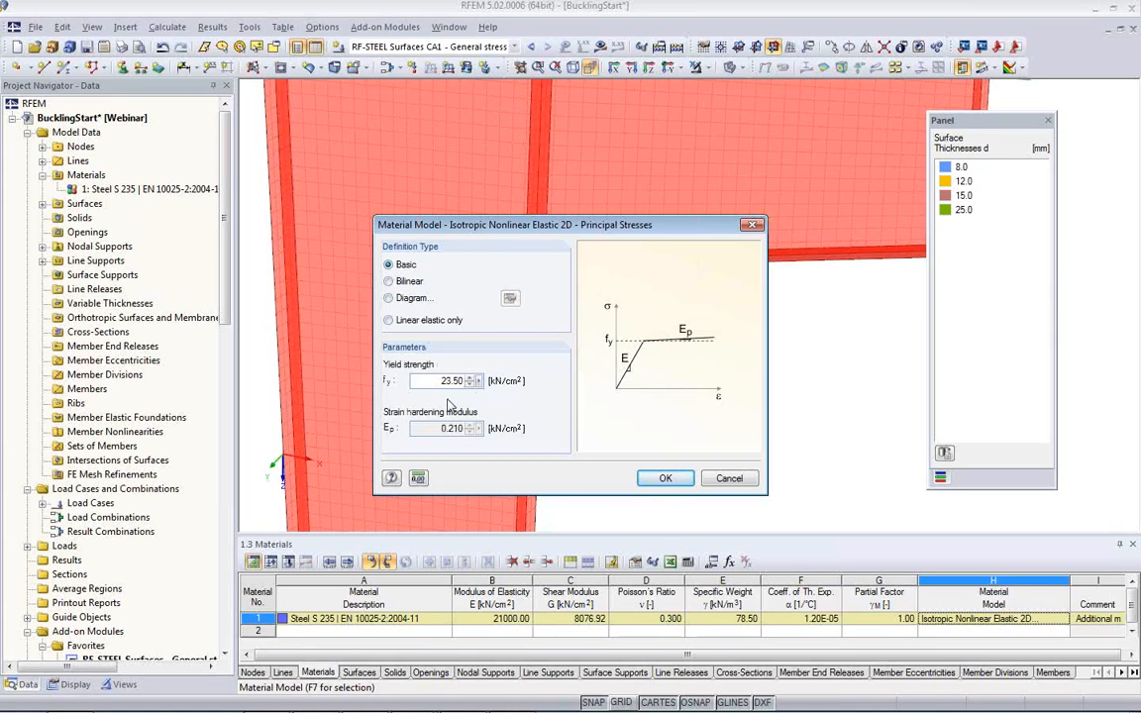
left_click(666, 480)
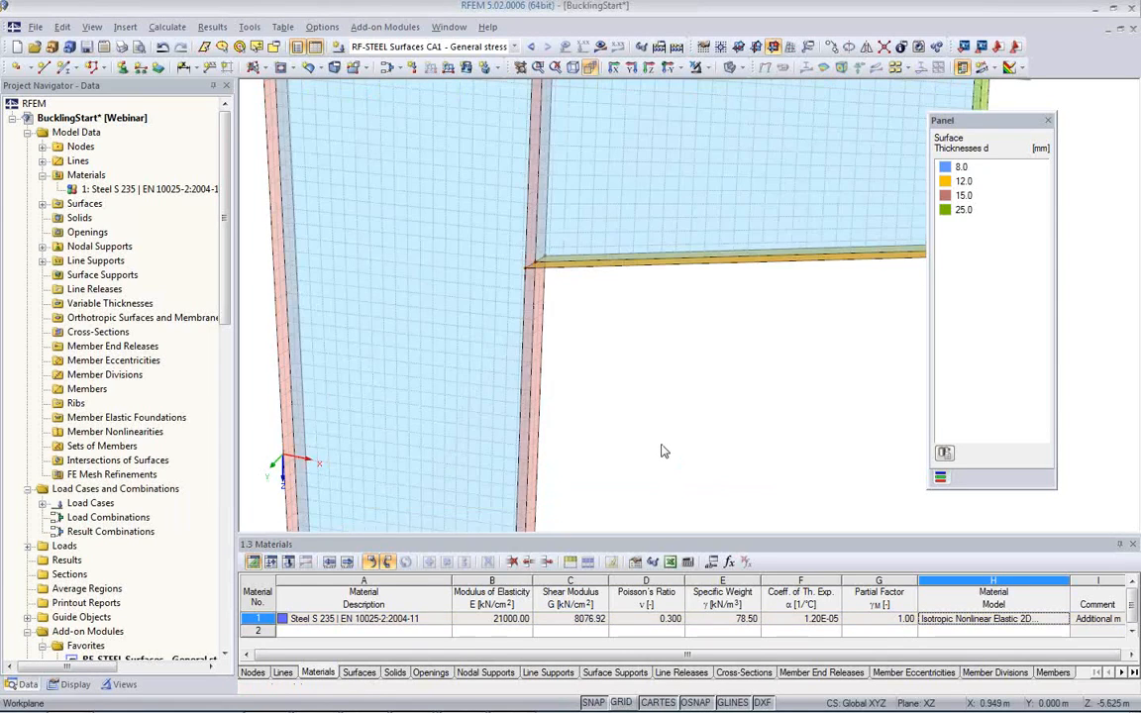
Step: Calculate load case LC1 - Design Load with the nonlinear material and display its results on the column and bracket
middle_click_drag(594, 431, 480, 349)
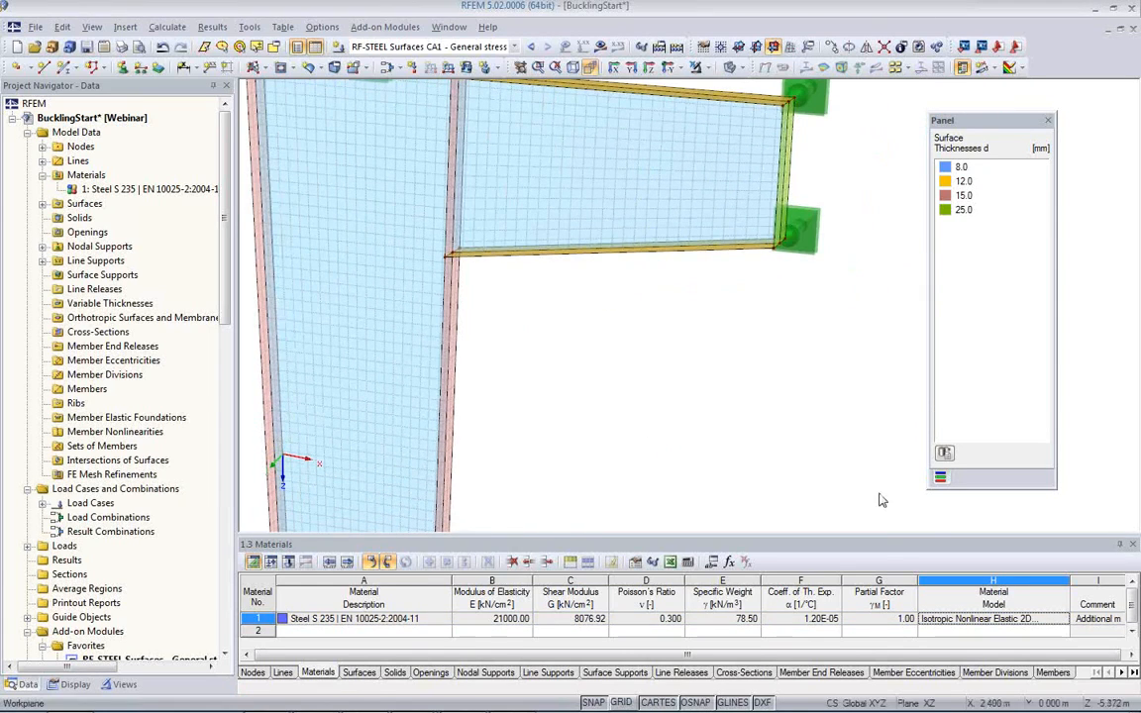
scroll(684, 450, "down", 3)
middle_click_drag(656, 459, 634, 401)
scroll(634, 401, "down", 1)
scroll(636, 406, "down", 1)
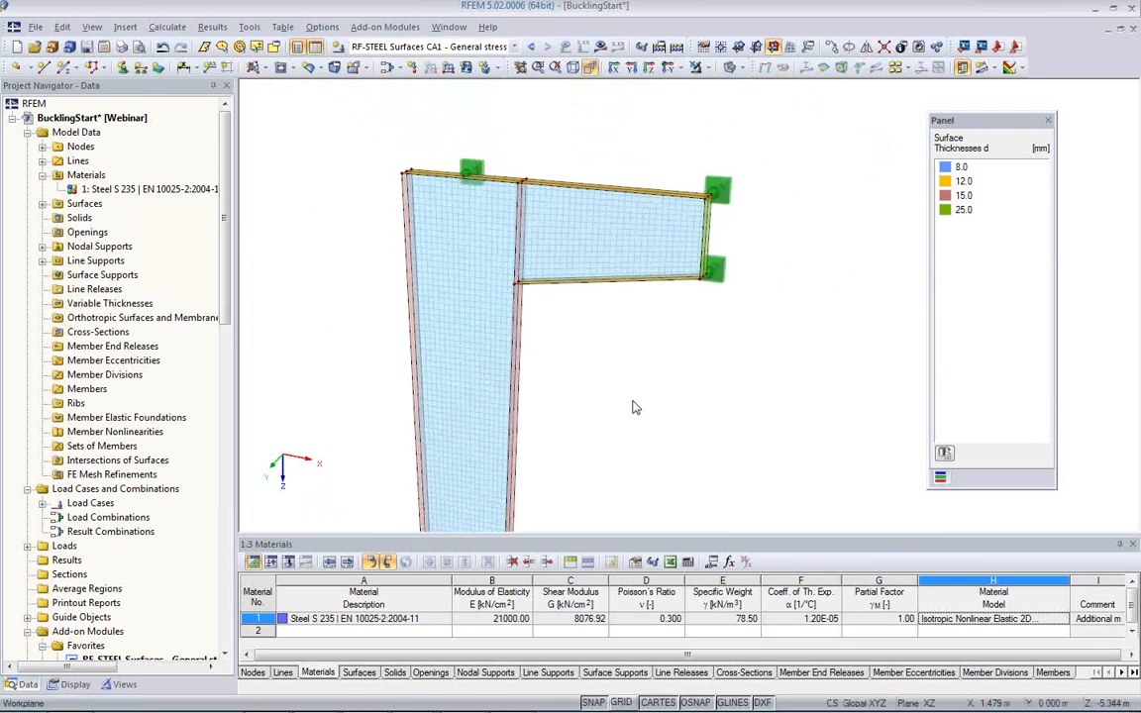
scroll(575, 366, "up", 3)
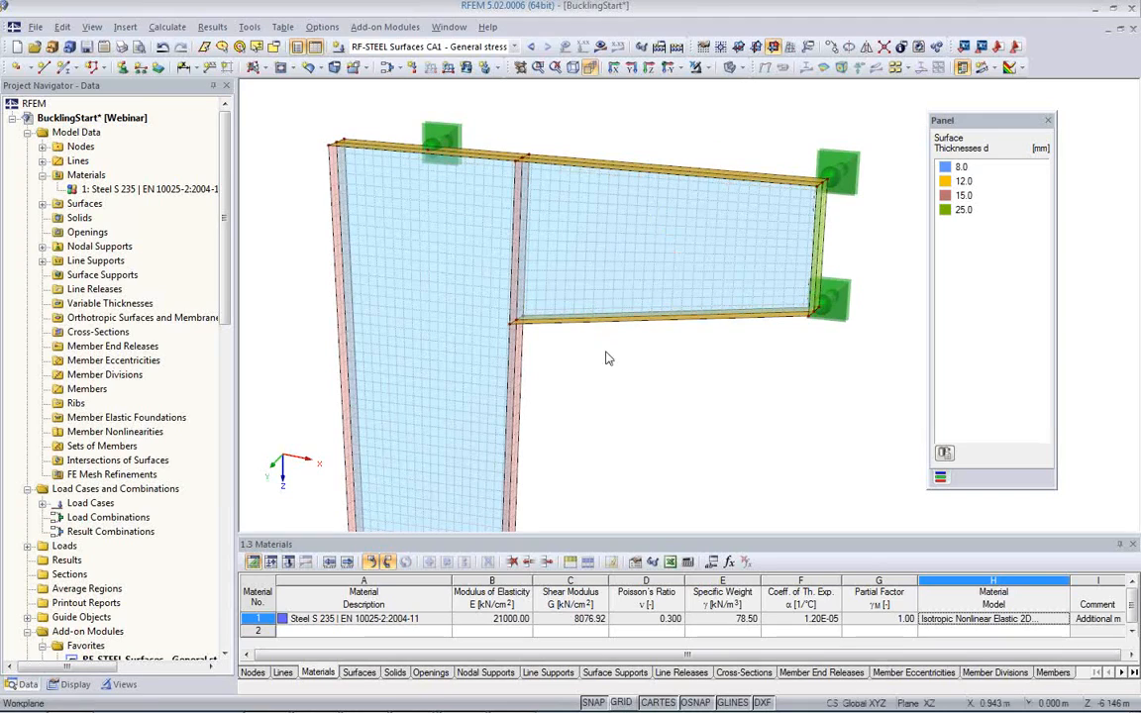
scroll(505, 49, "up", 5)
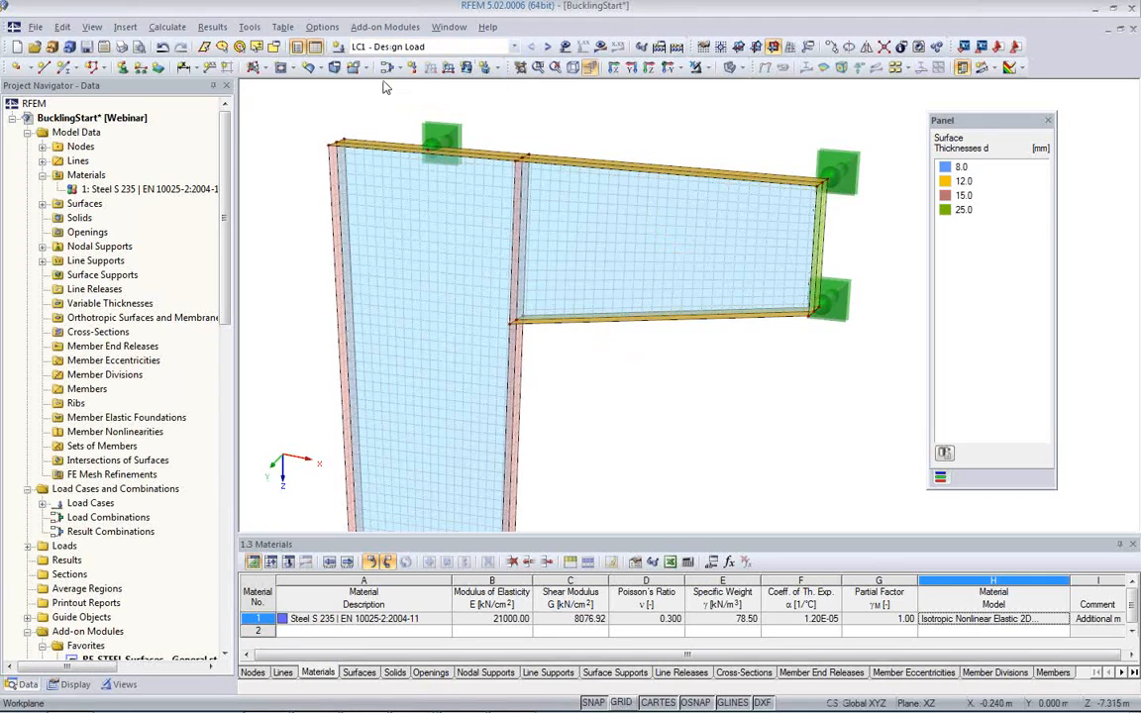
left_click(600, 46)
left_click(543, 397)
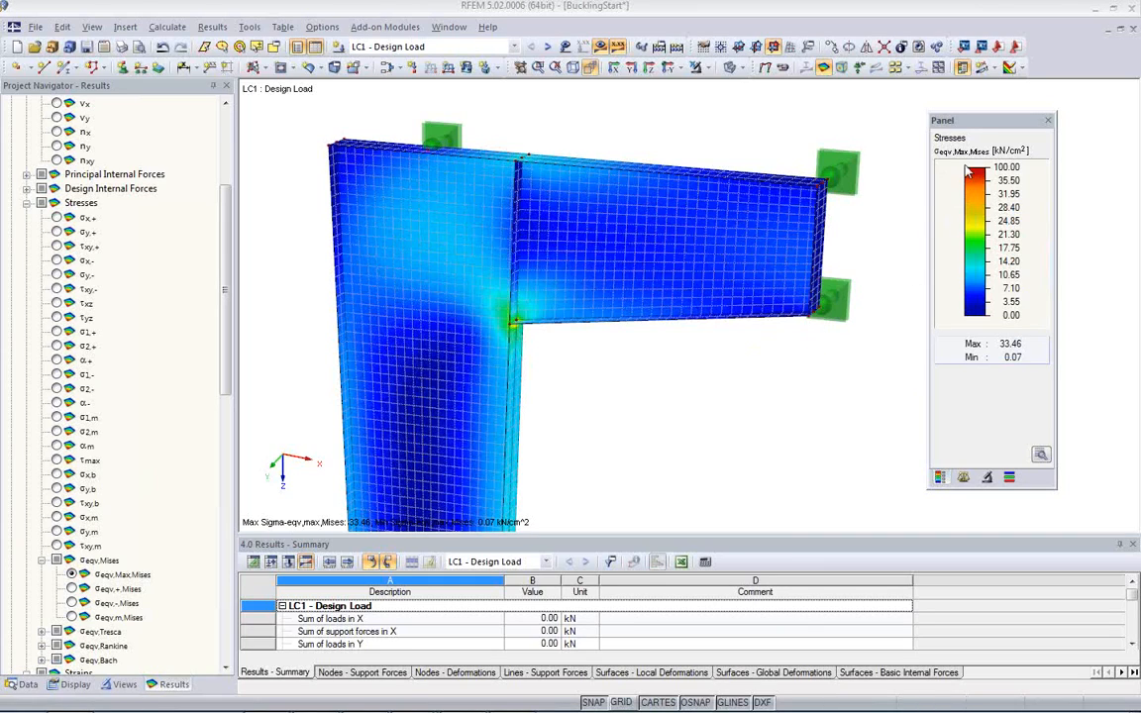
Step: Examine the σeqv,Max,Mises stress distribution around the bracket corner against the colour scale and the maximum value
middle_click_drag(593, 362, 544, 308, "ctrl")
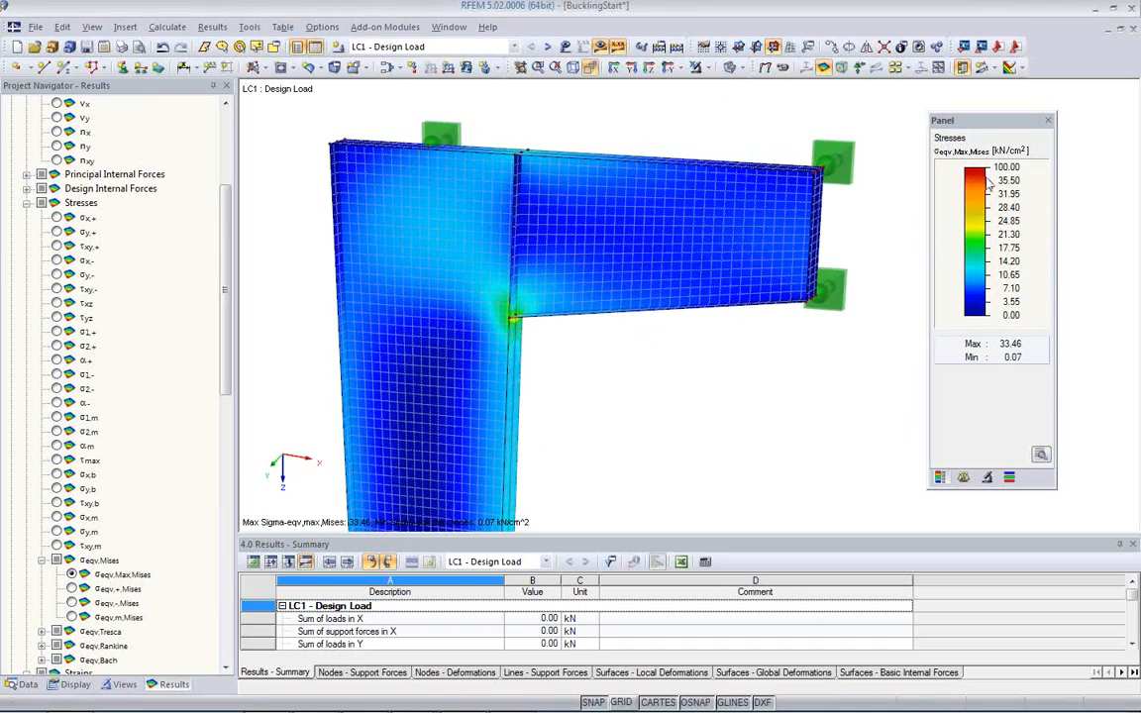
middle_click_drag(505, 315, 639, 330, "ctrl")
scroll(540, 344, "up", 3)
scroll(655, 356, "down", 2)
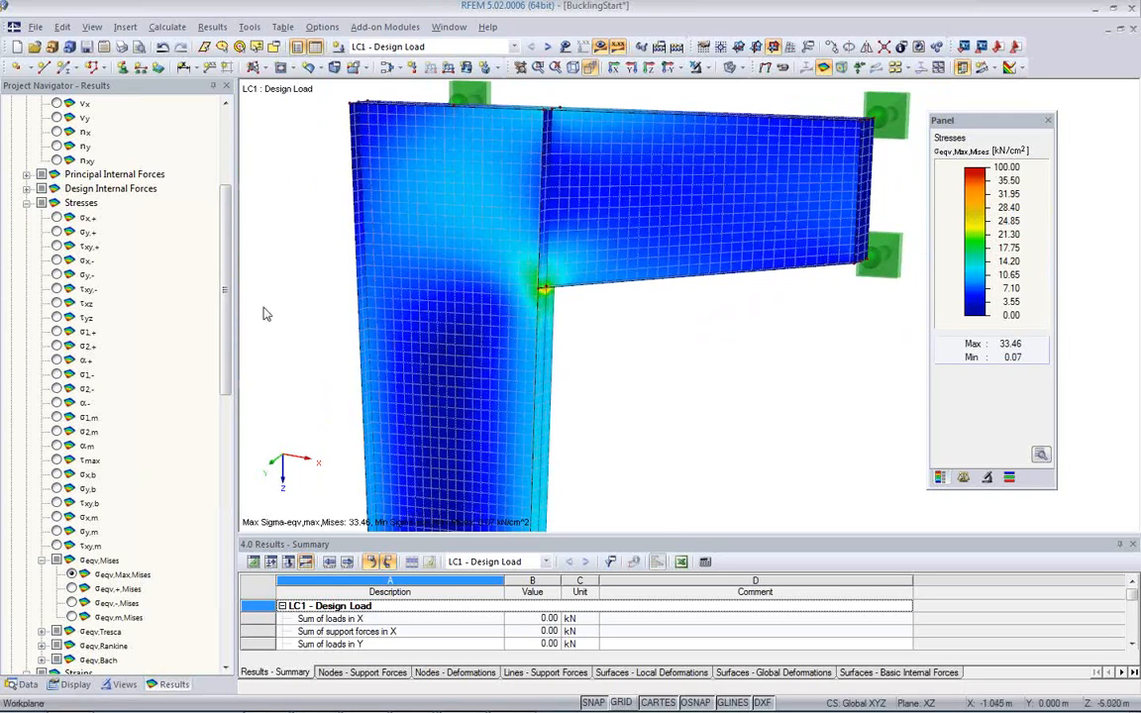
left_click_drag(228, 289, 228, 332)
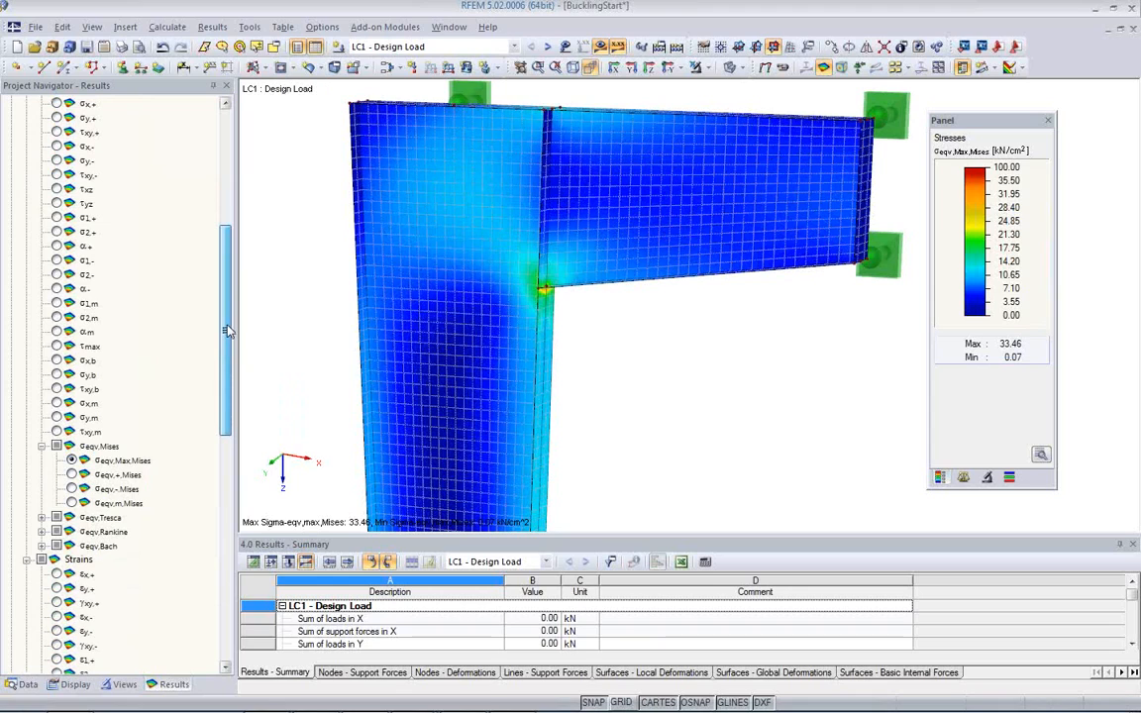
left_click_drag(228, 332, 228, 290)
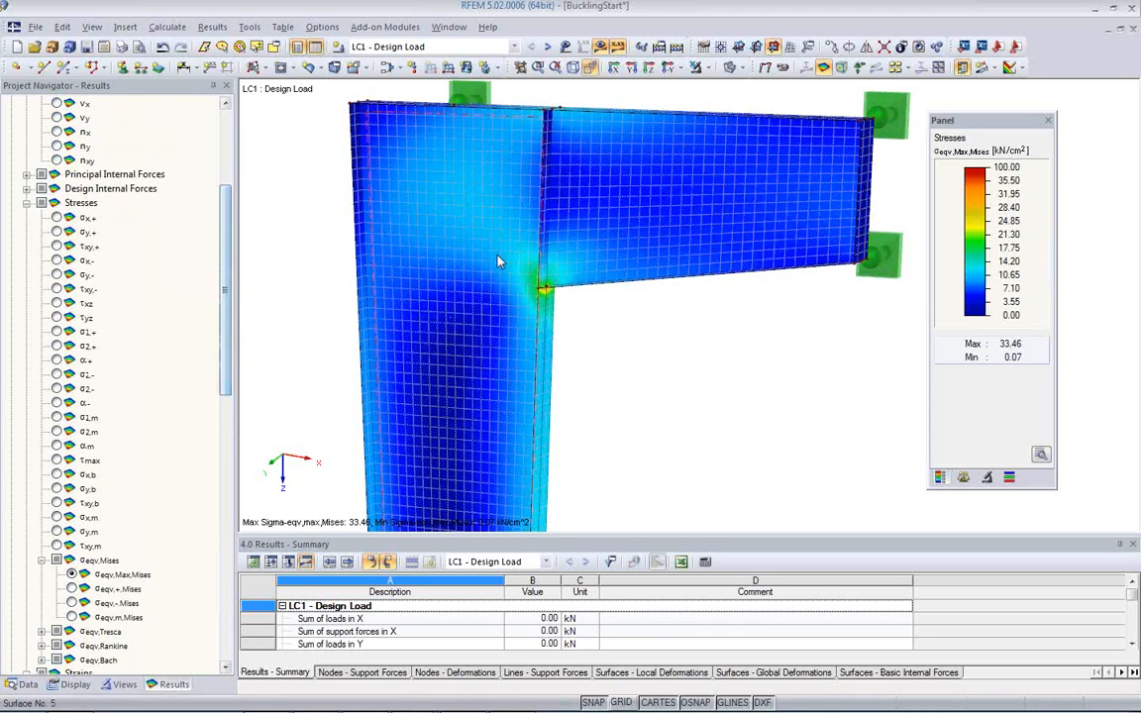
scroll(502, 257, "up", 3)
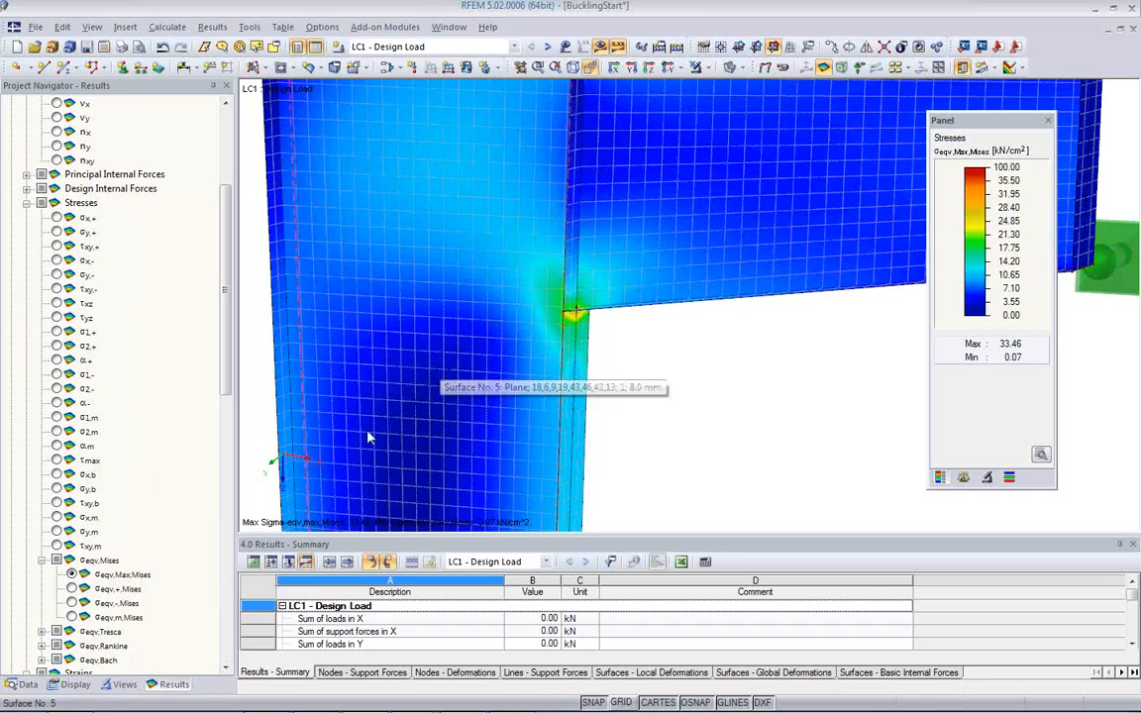
Step: Set the distribution of internal forces and stresses on the surfaces to Non Continuous in the results display settings
left_click(76, 685)
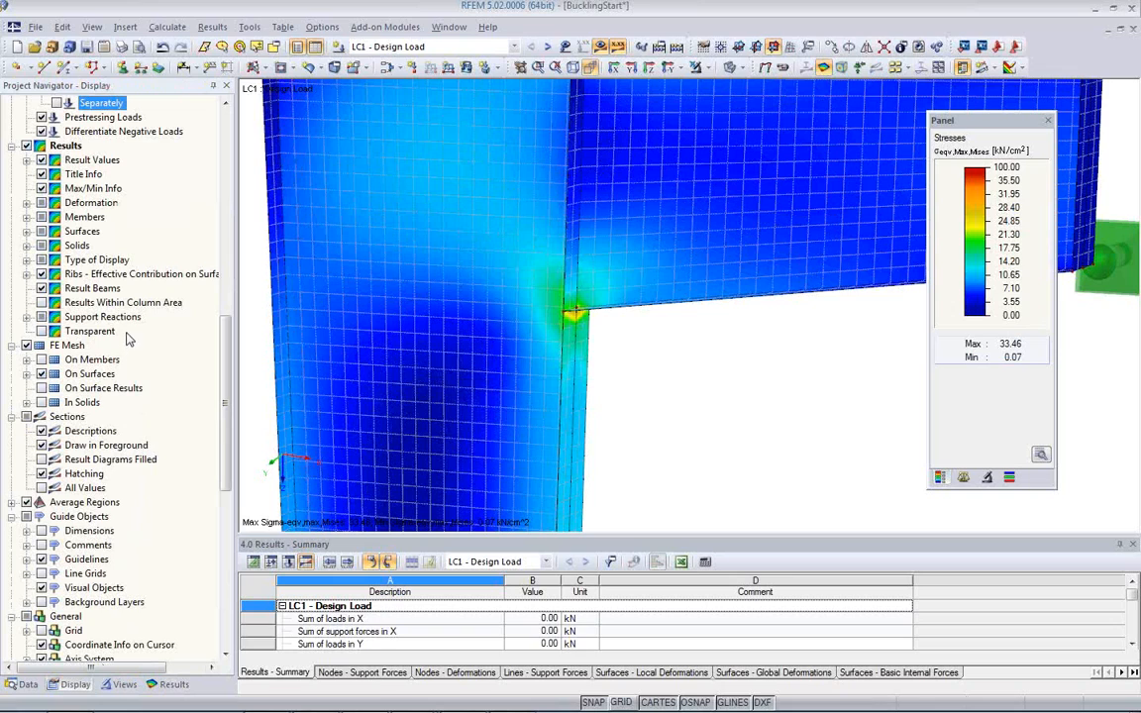
scroll(136, 356, "down", 7)
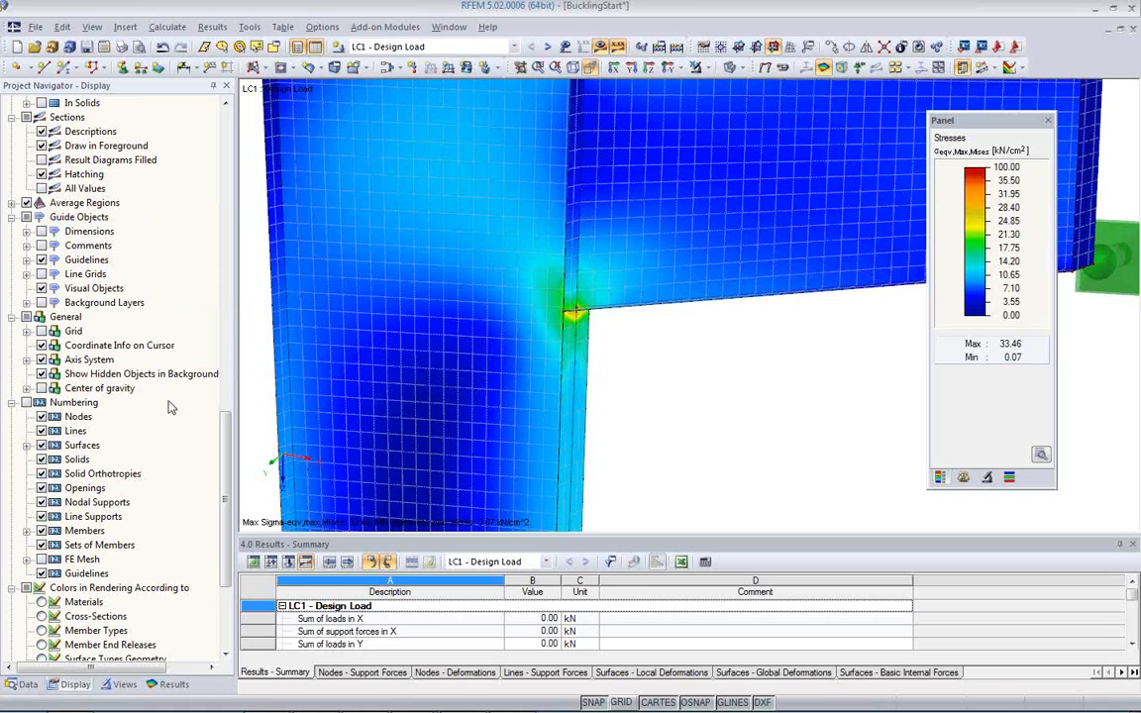
scroll(168, 410, "down", 1)
scroll(168, 410, "down", 2)
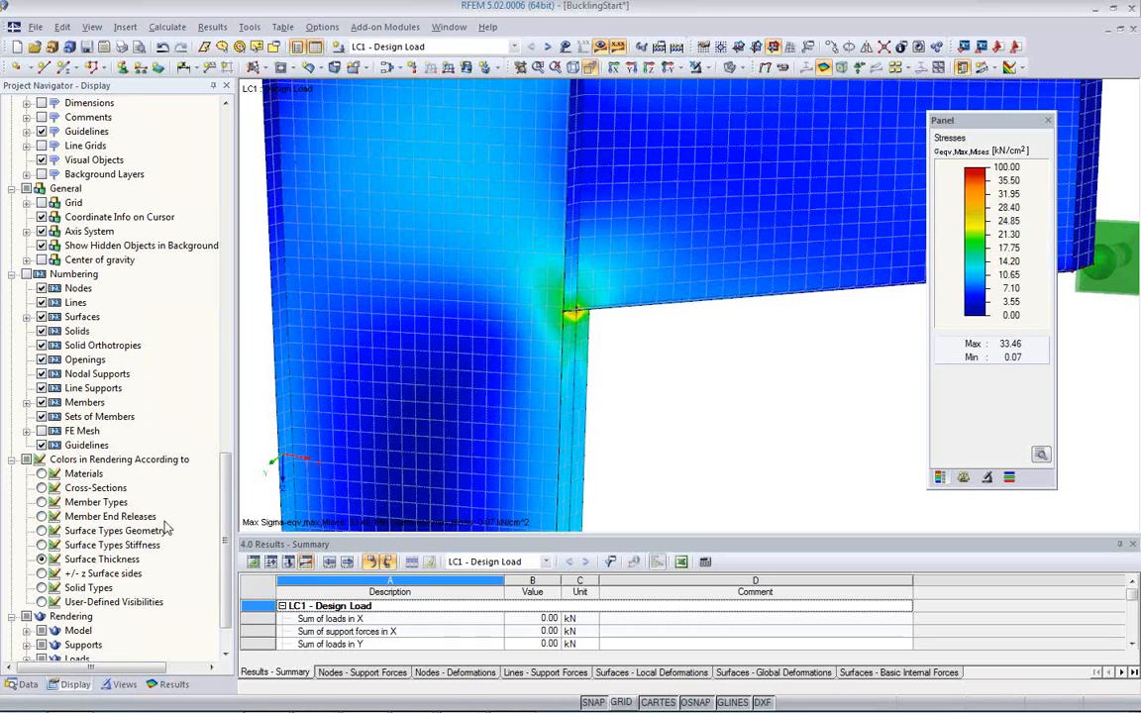
left_click_drag(224, 518, 228, 357)
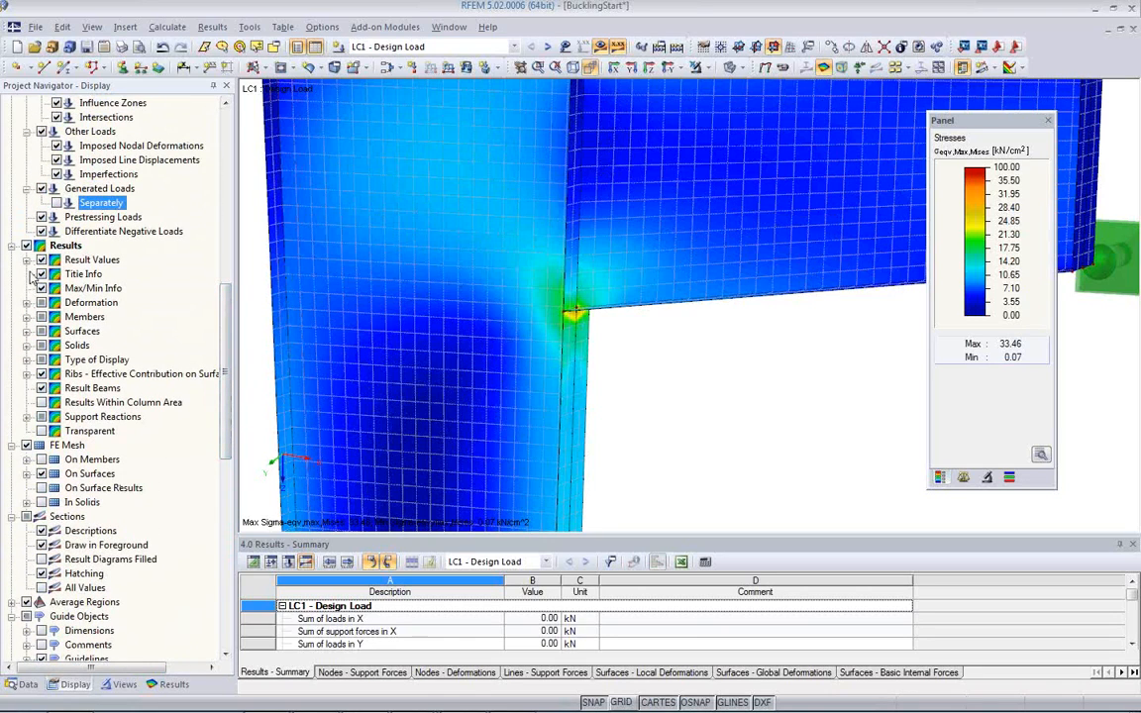
left_click(27, 332)
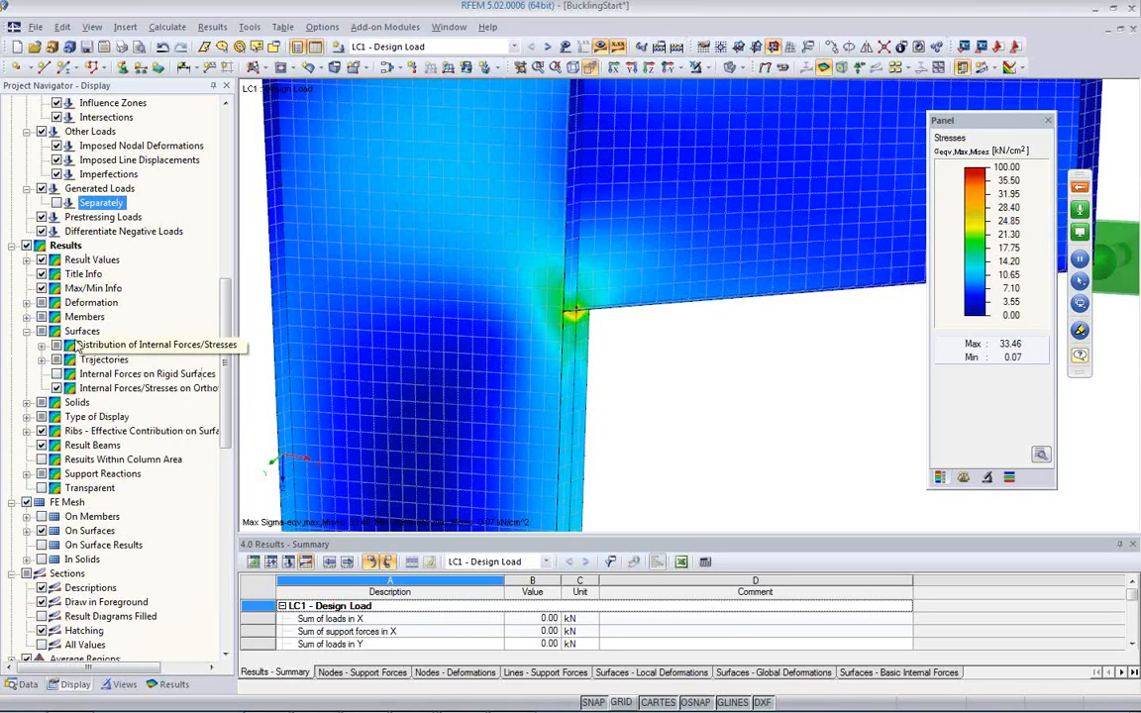
left_click(40, 345)
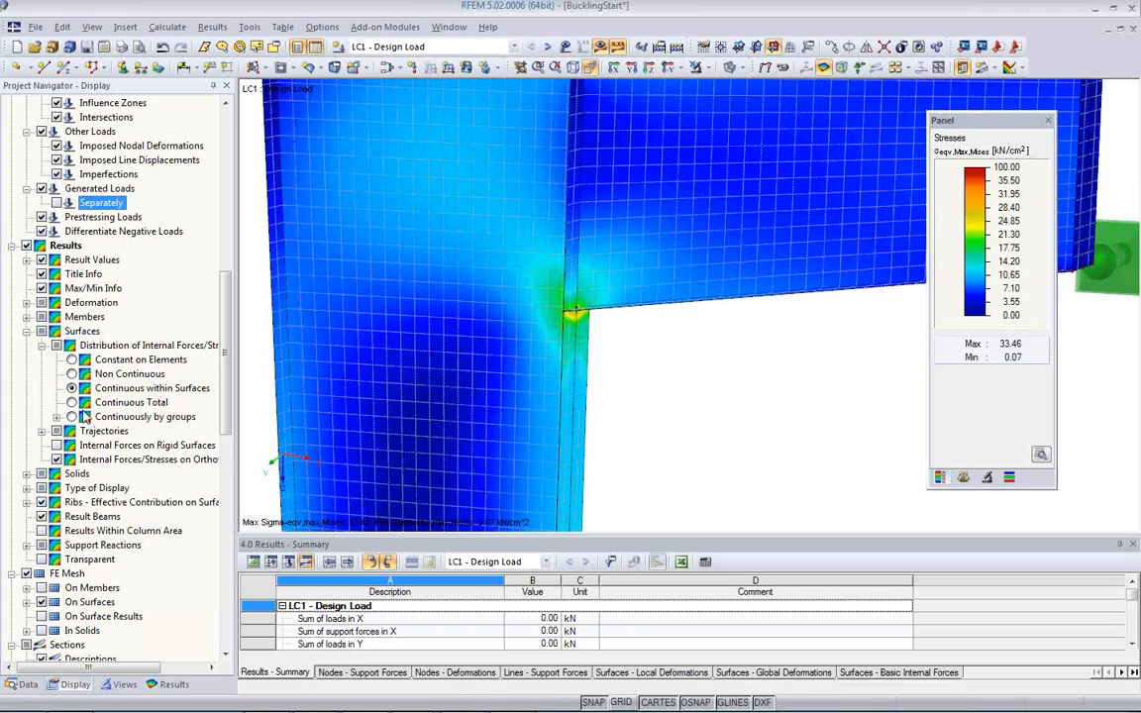
left_click(73, 374)
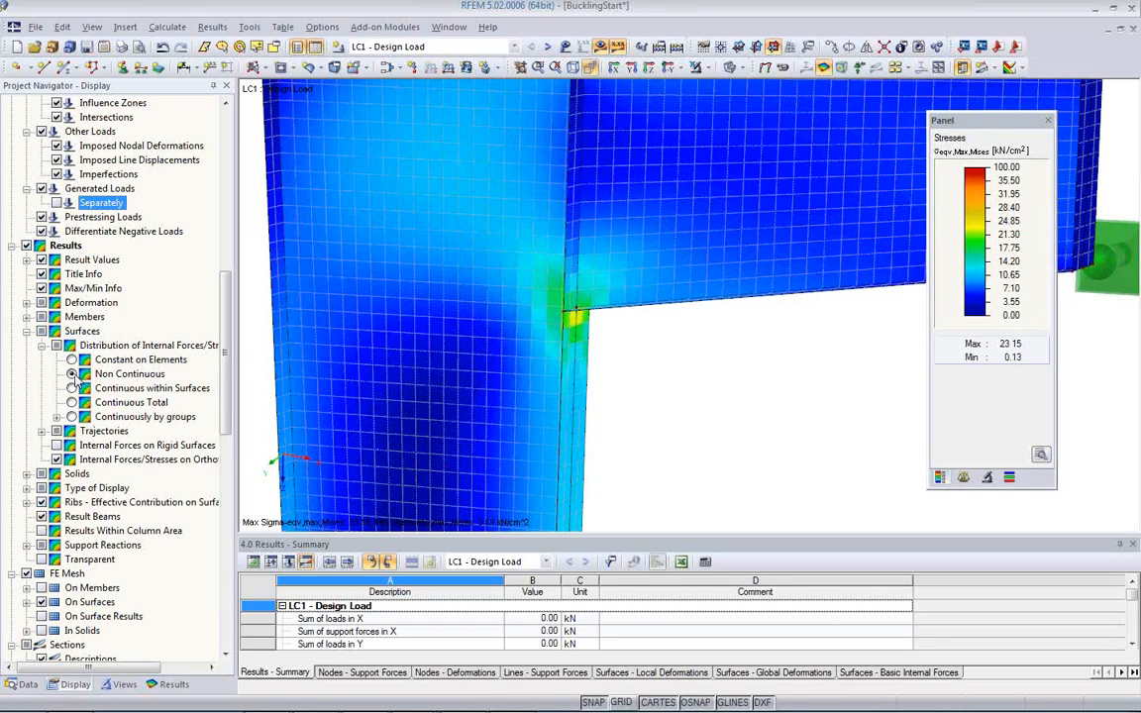
Step: Turn off the smooth color transition and set the surface stress distribution to Constant on Elements
left_click(1042, 454)
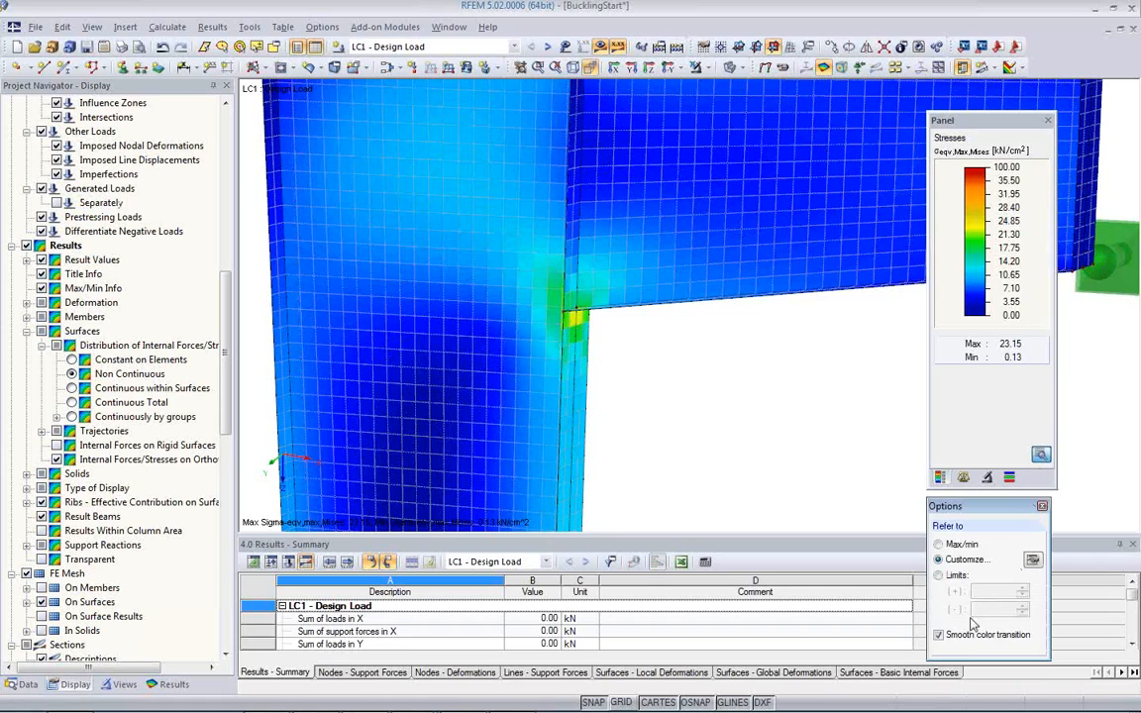
left_click(939, 636)
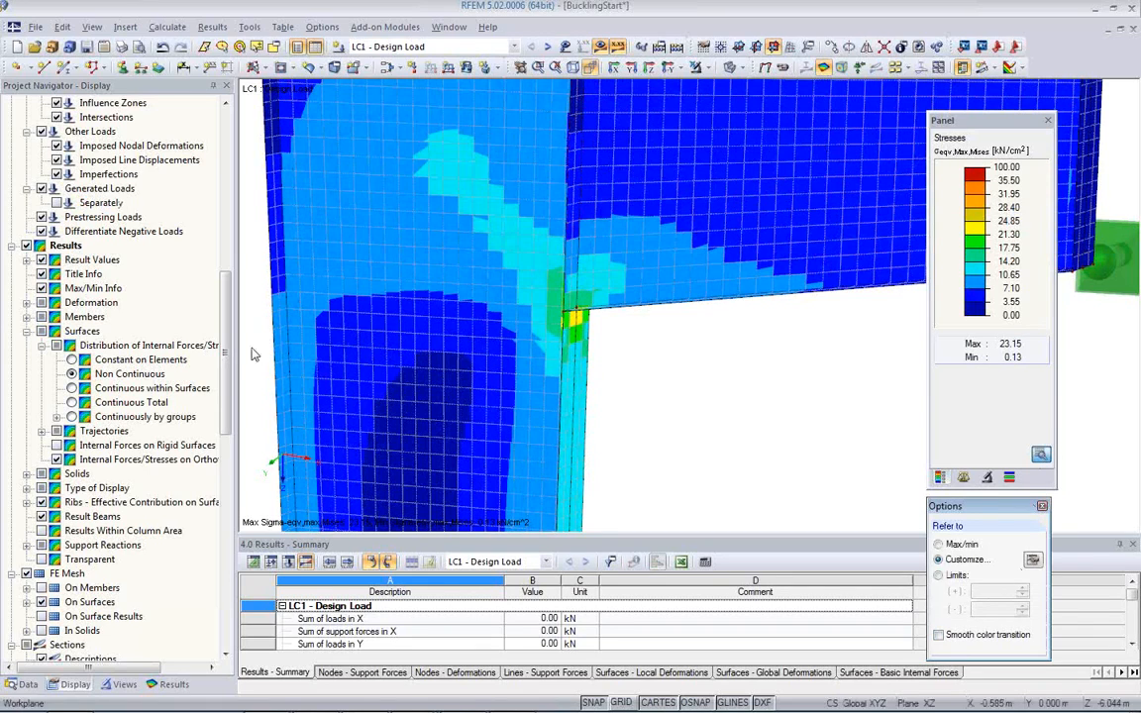
left_click(73, 360)
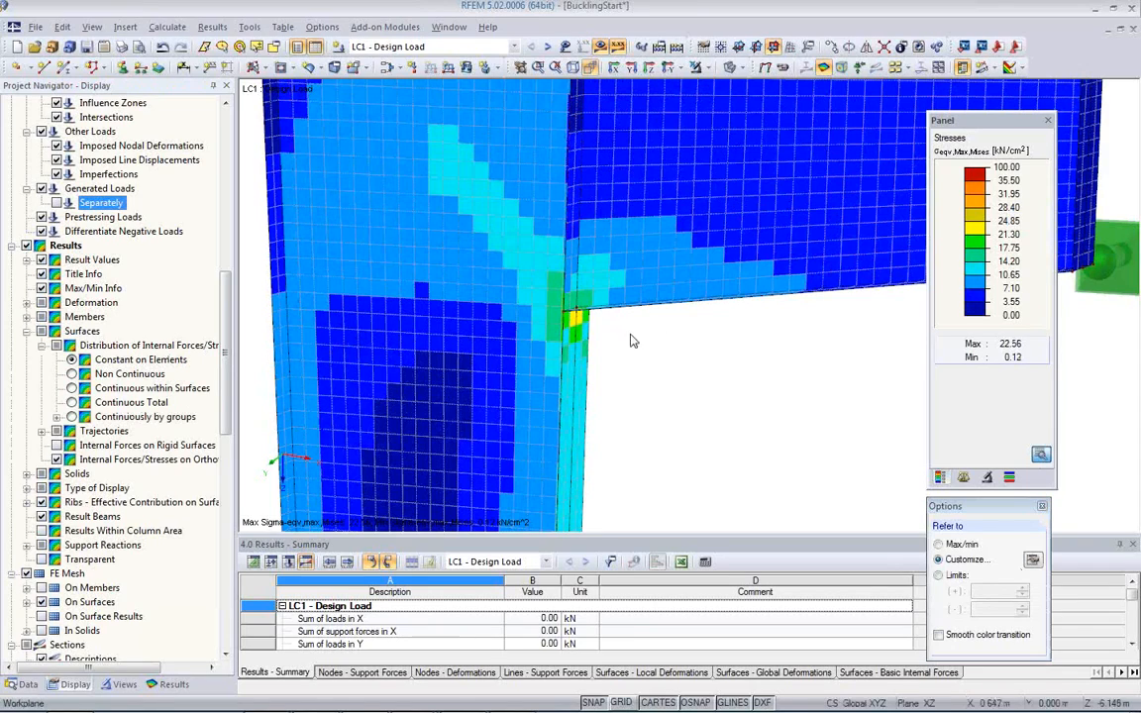
Step: Examine the element-wise σeqv,Max,Mises stresses on the web and flange around the bracket corner from several viewing angles
middle_click_drag(585, 380, 832, 359, "ctrl")
middle_click_drag(516, 348, 719, 308, "ctrl")
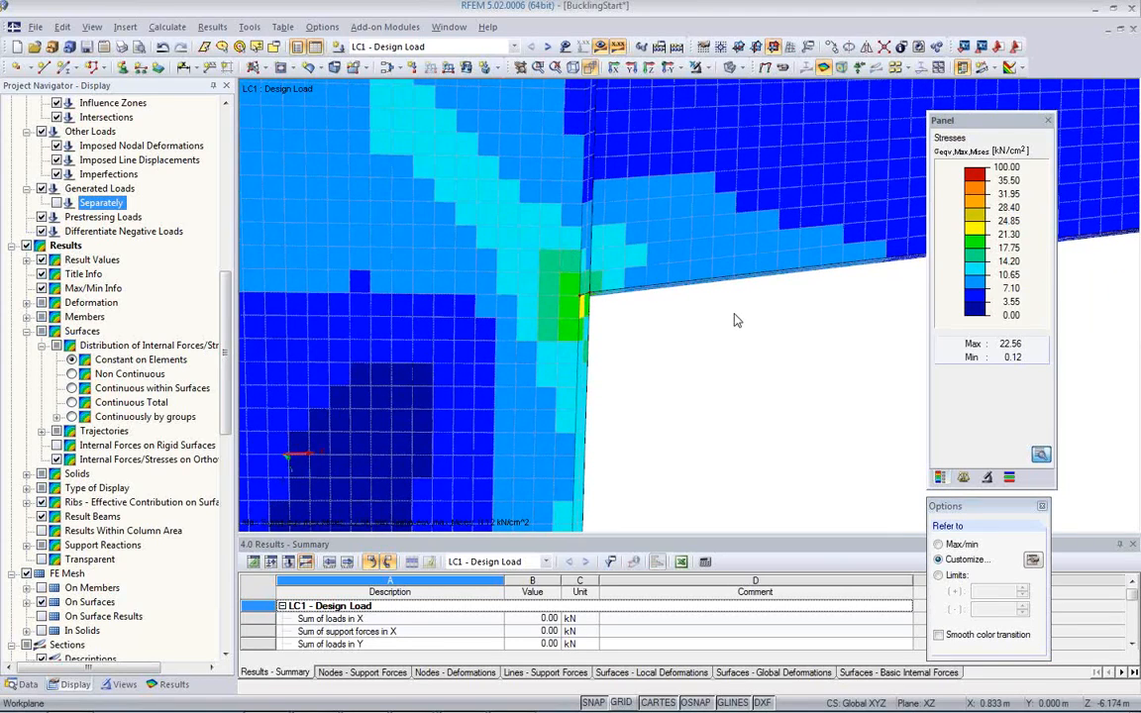
scroll(581, 301, "up", 1)
scroll(580, 299, "up", 1)
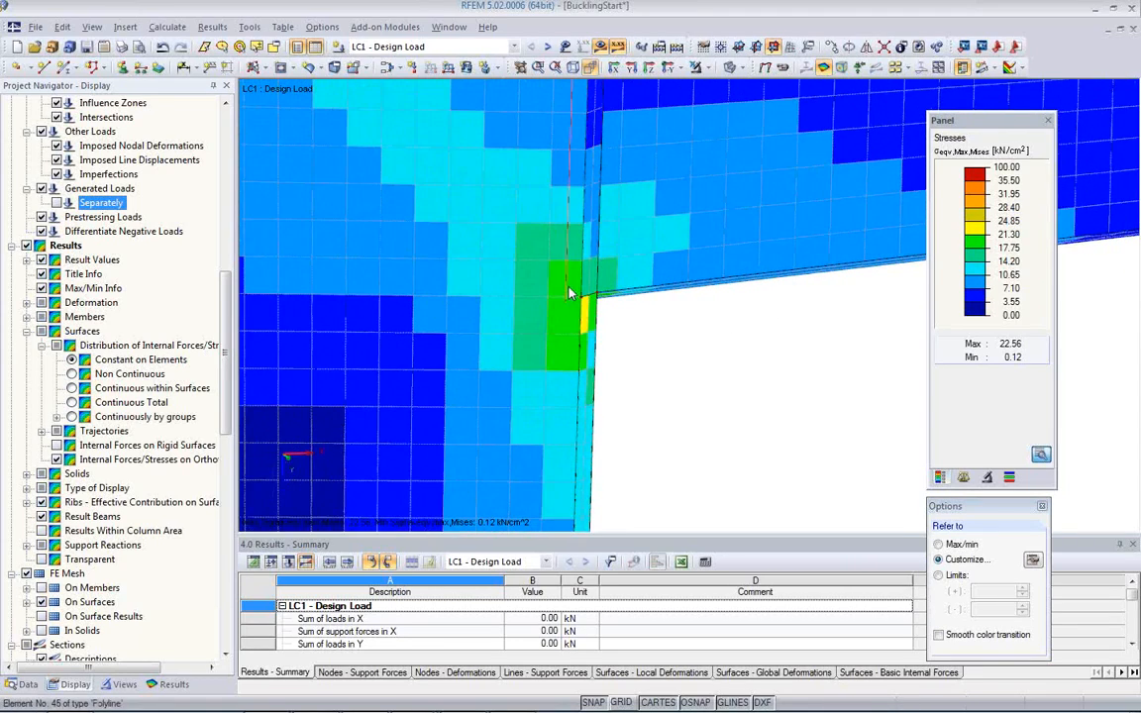
scroll(571, 293, "down", 2)
middle_click_drag(623, 323, 319, 342)
middle_click_drag(530, 304, 524, 342)
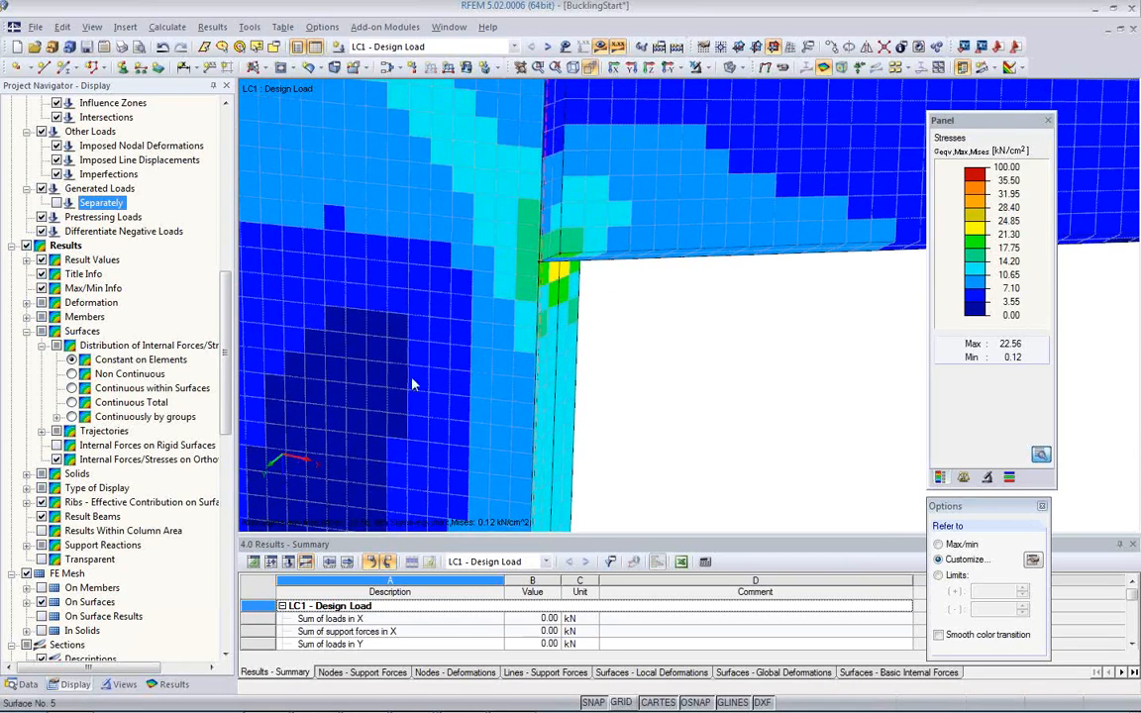
Step: Display the Design Ratio criterion on the surfaces in place of the equivalent stresses
left_click(170, 685)
left_click_drag(229, 327, 221, 289)
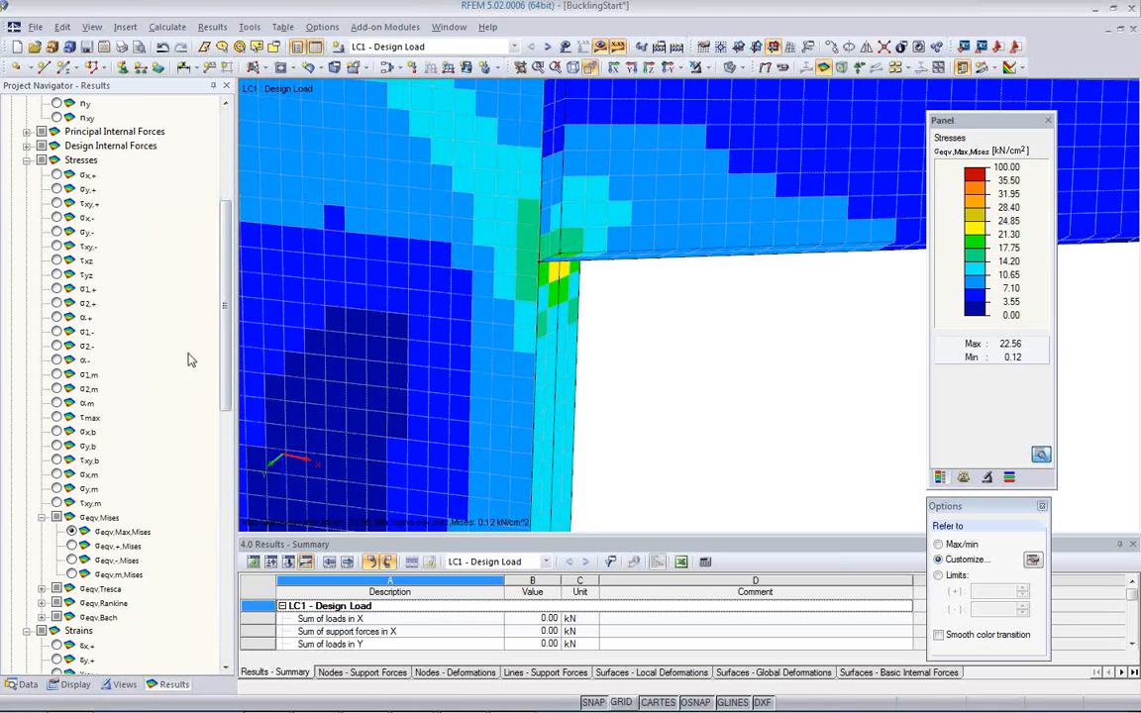
left_click_drag(223, 357, 228, 553)
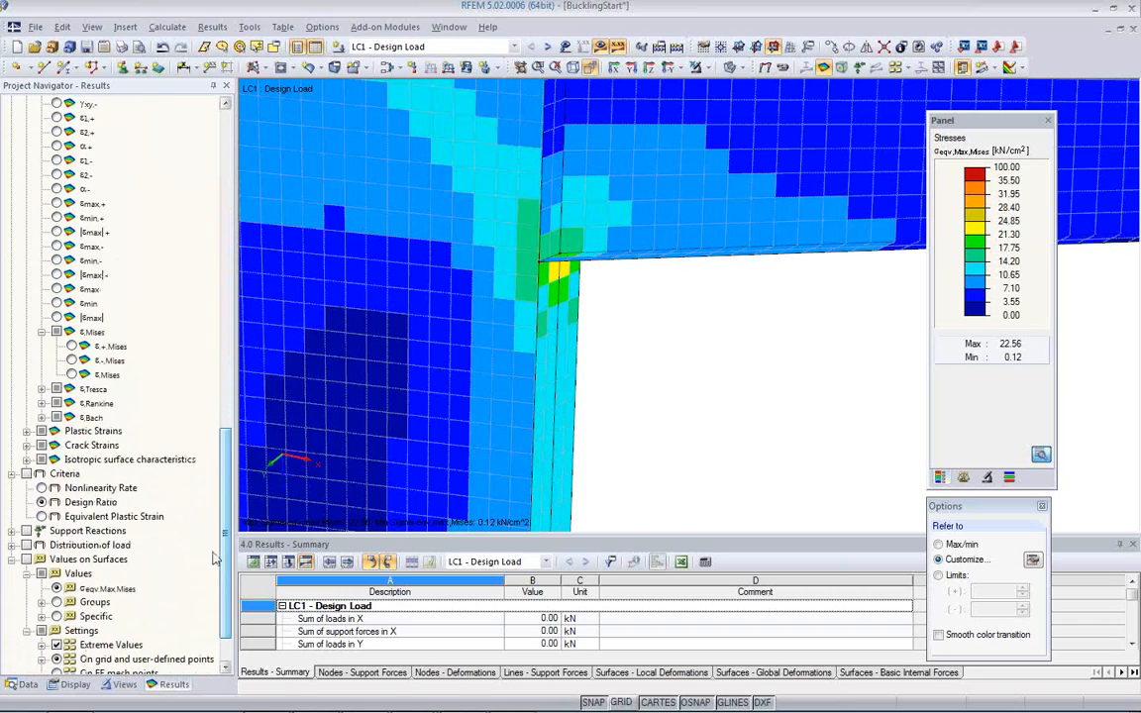
left_click(27, 474)
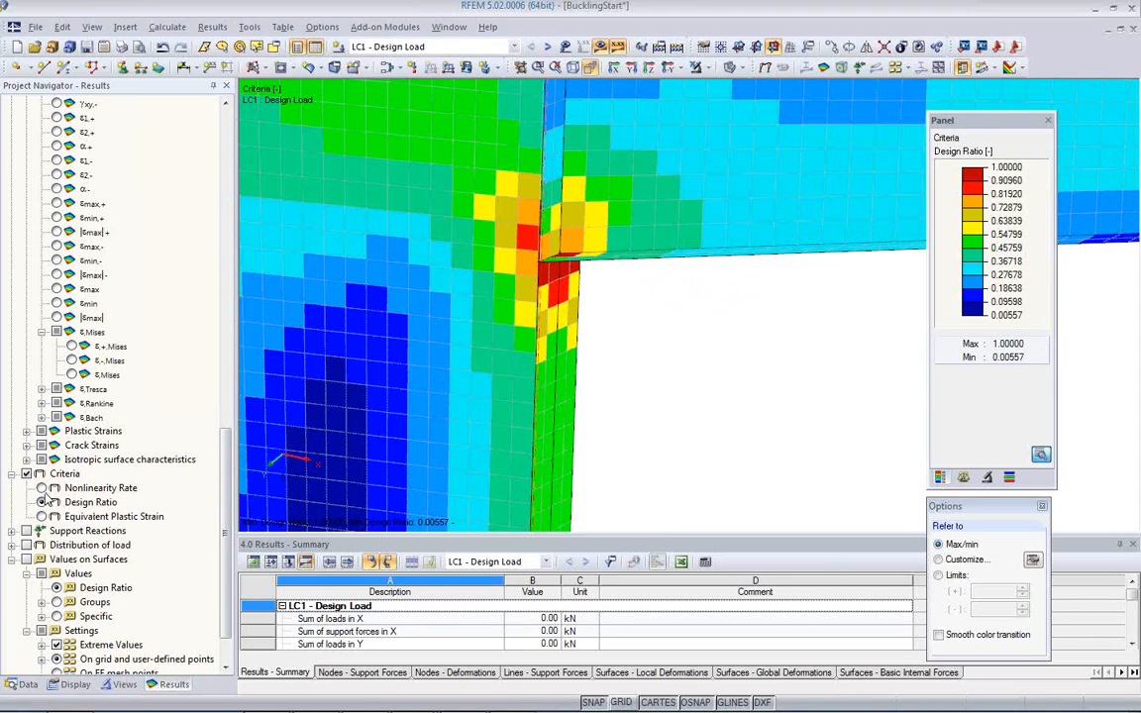
Step: Display the Nonlinearity Rate criterion and inspect the affected elements at the bracket corner
left_click(41, 489)
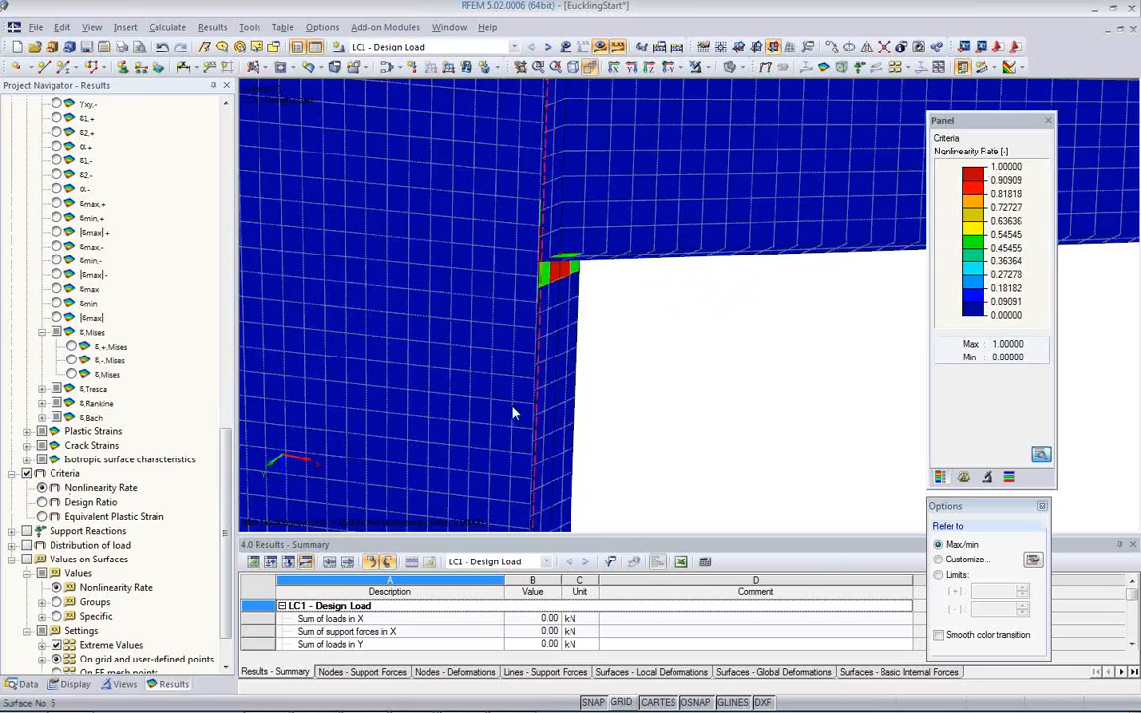
scroll(727, 310, "up", 1)
middle_click_drag(728, 310, 624, 382, "ctrl")
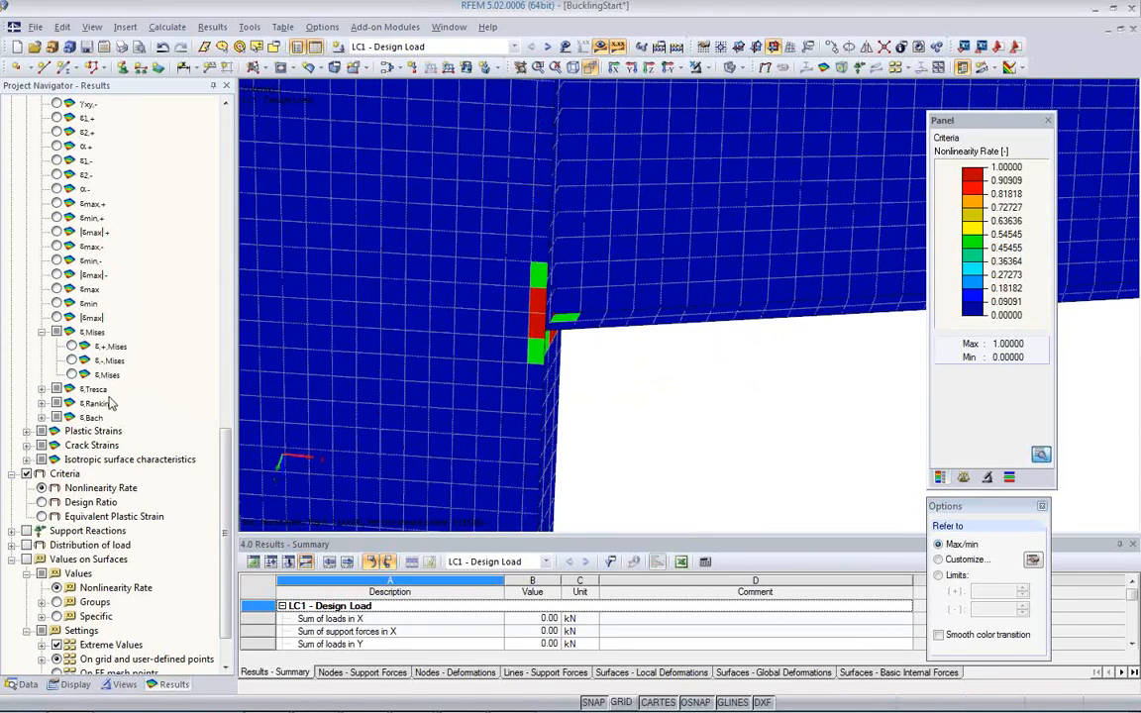
Step: Display the ε,Mises strains at the bracket corner and compare them with the Design Ratio criterion
left_click(72, 375)
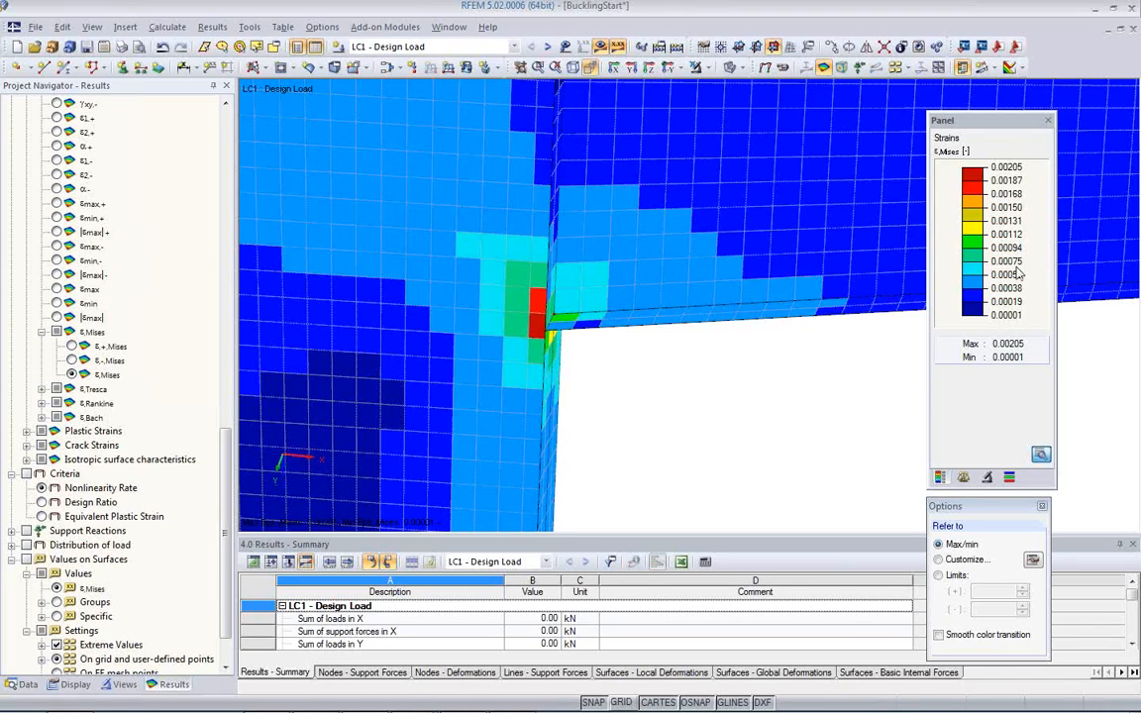
middle_click_drag(647, 380, 547, 268, "ctrl")
scroll(287, 453, "up", 1)
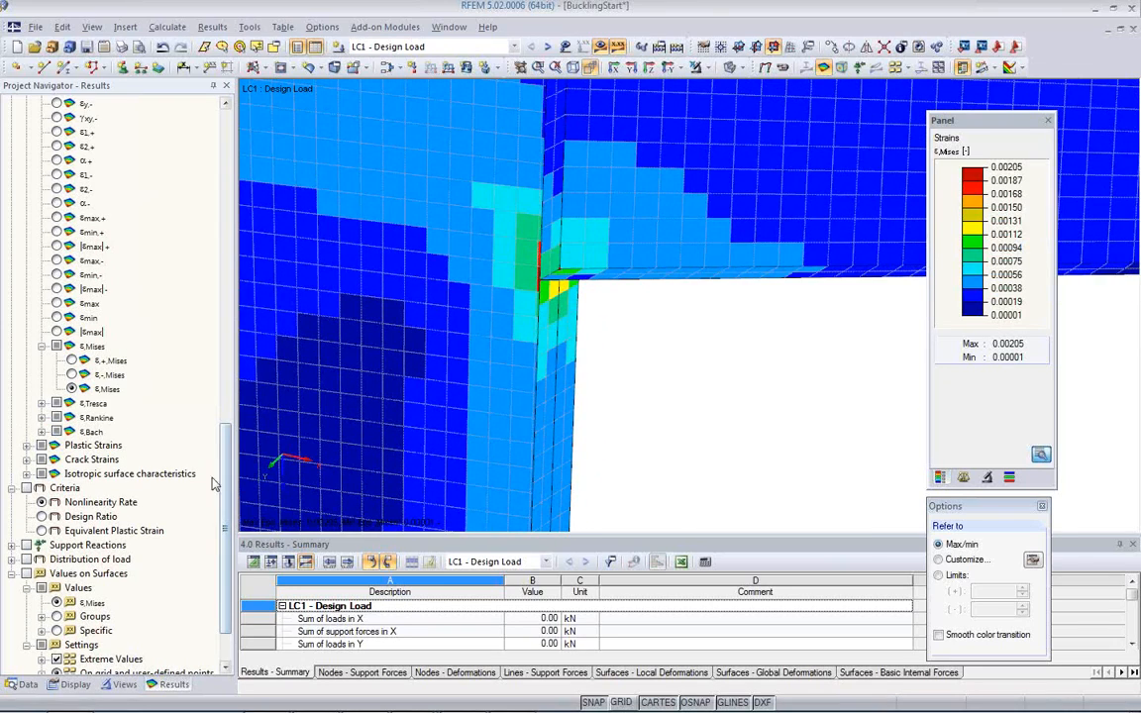
left_click(43, 516)
middle_click_drag(713, 297, 595, 317, "ctrl")
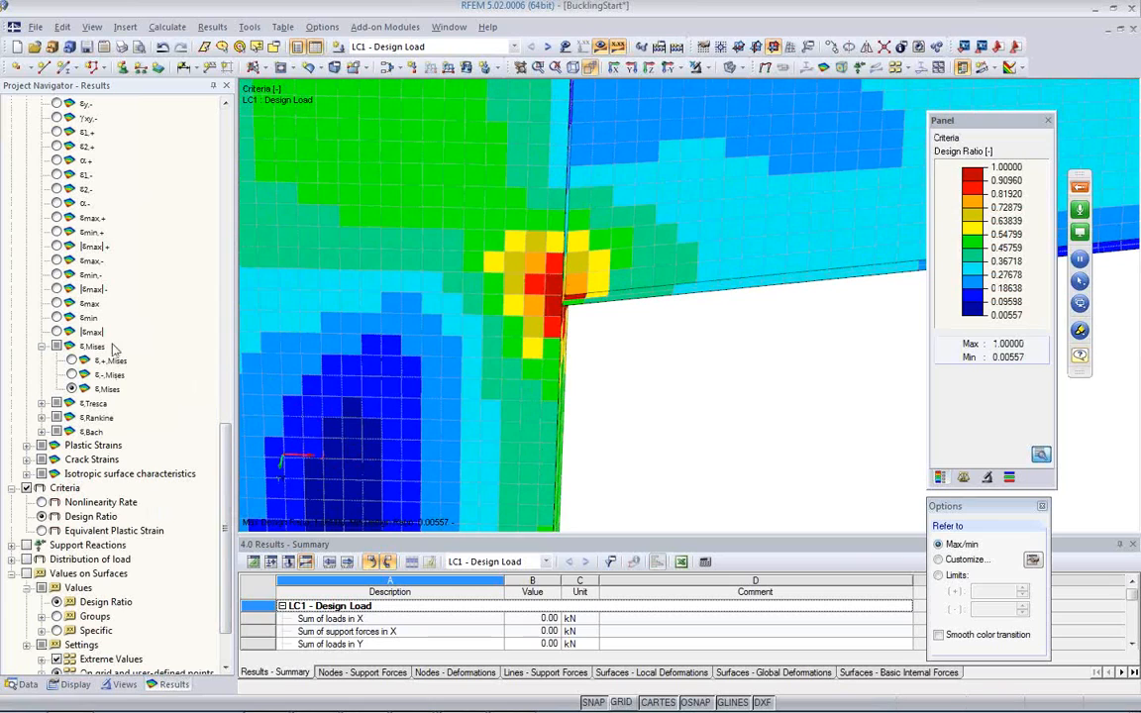
Step: Display the σeqv,m,Mises stresses and inspect individual elements on the bracket web beside the corner
left_click_drag(224, 471, 223, 332)
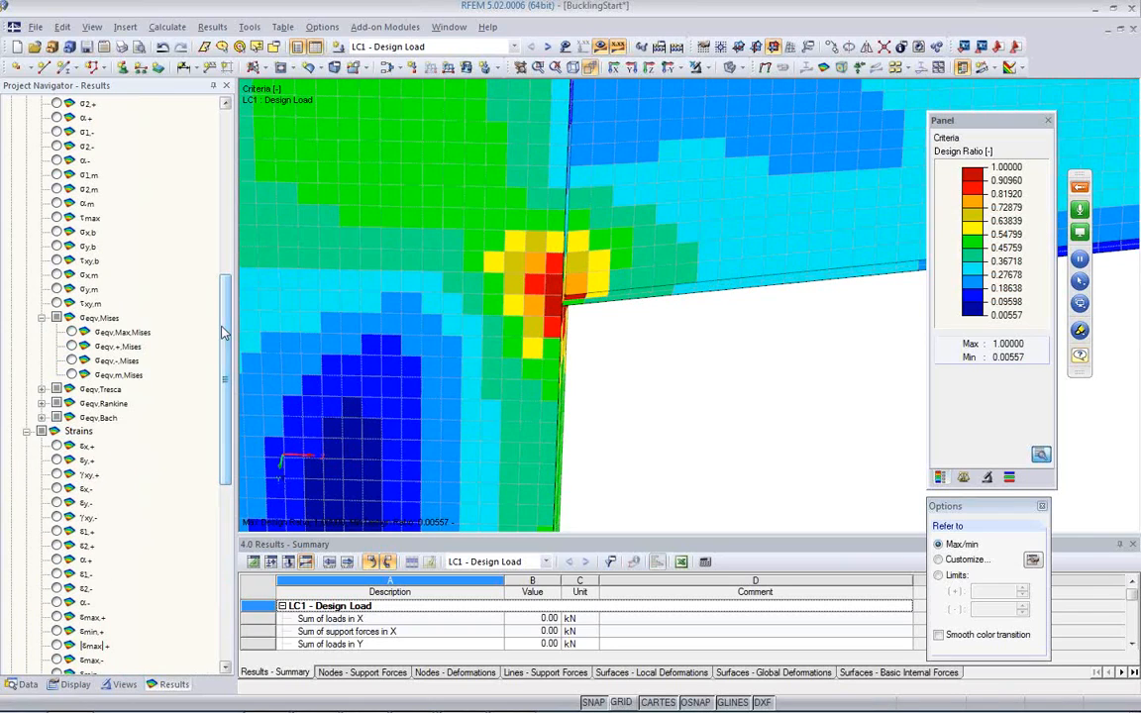
left_click(71, 374)
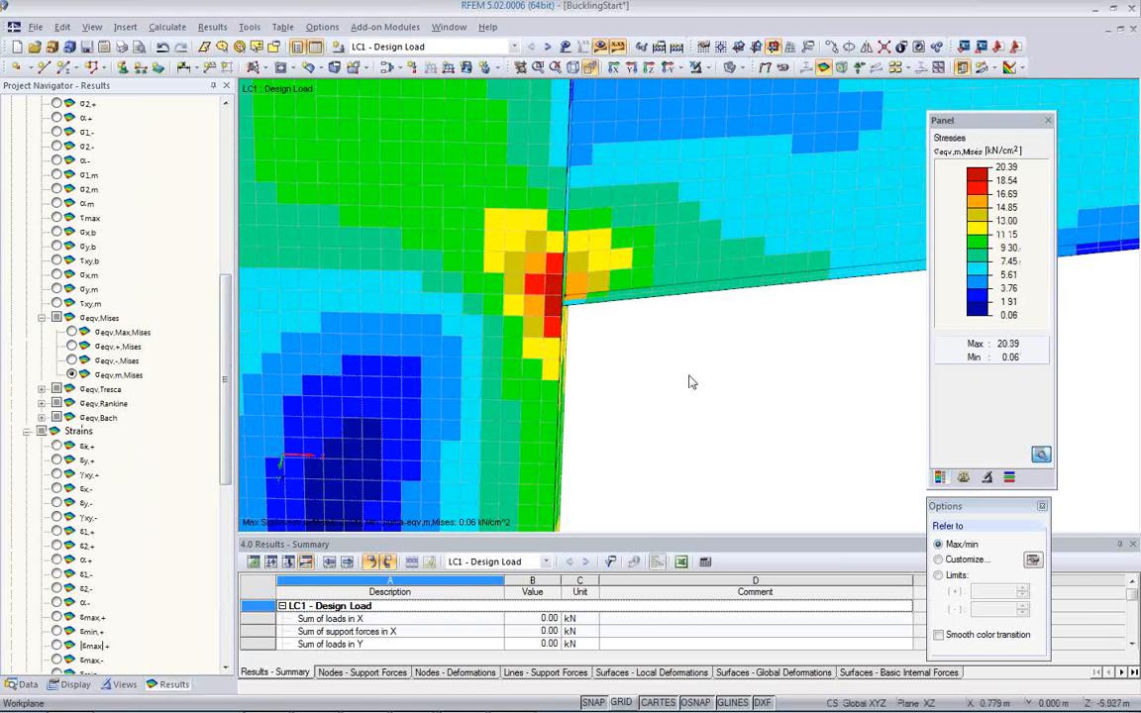
middle_click_drag(771, 378, 721, 320, "ctrl")
scroll(722, 320, "up", 2)
scroll(724, 273, "up", 2)
middle_click_drag(701, 232, 729, 277)
middle_click_drag(565, 338, 667, 269)
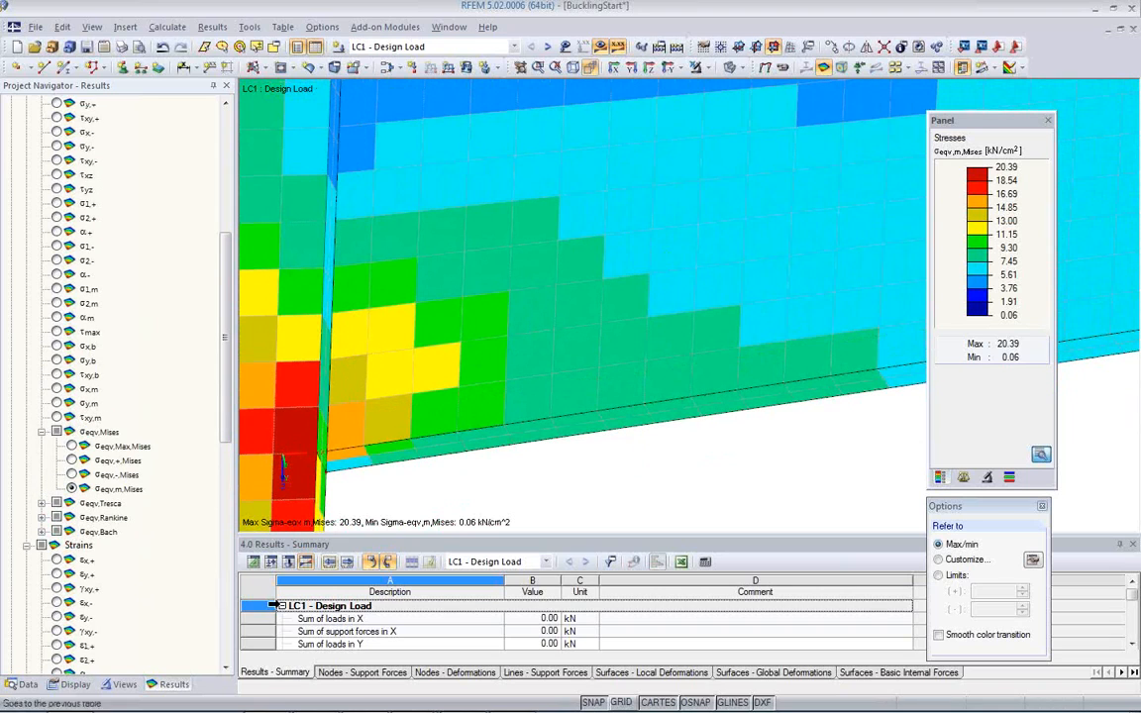
Step: Show result values on the surfaces and disable the restriction to extreme values
left_click(75, 684)
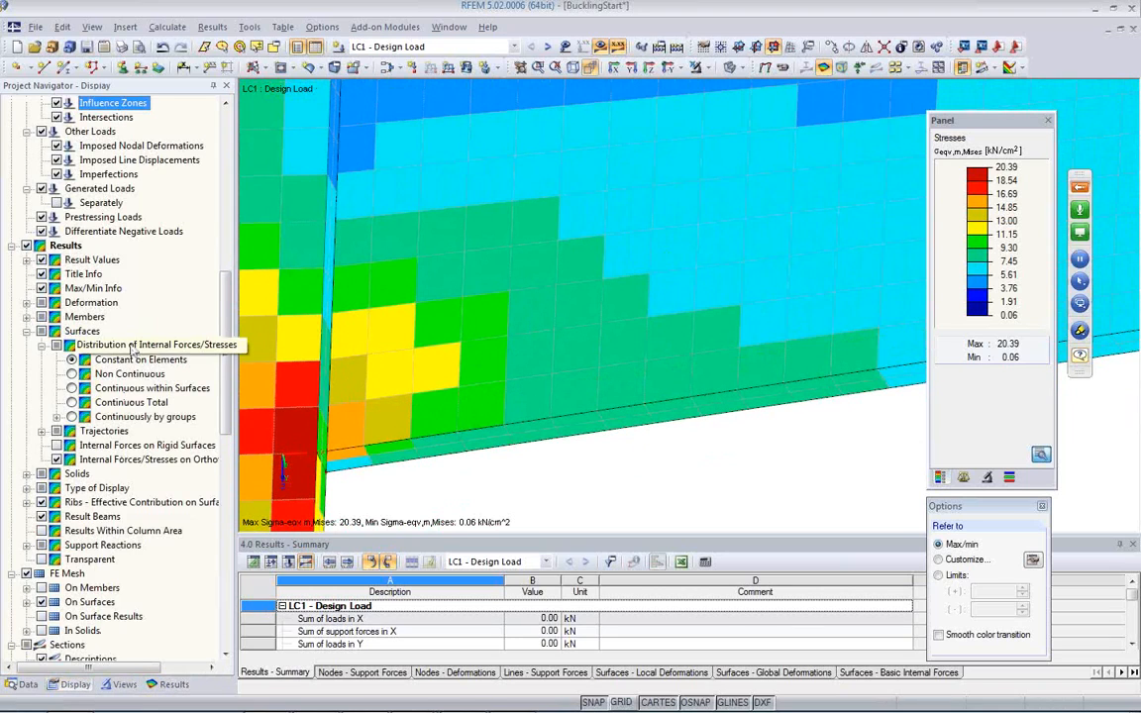
scroll(139, 397, "up", 5)
scroll(139, 426, "down", 2)
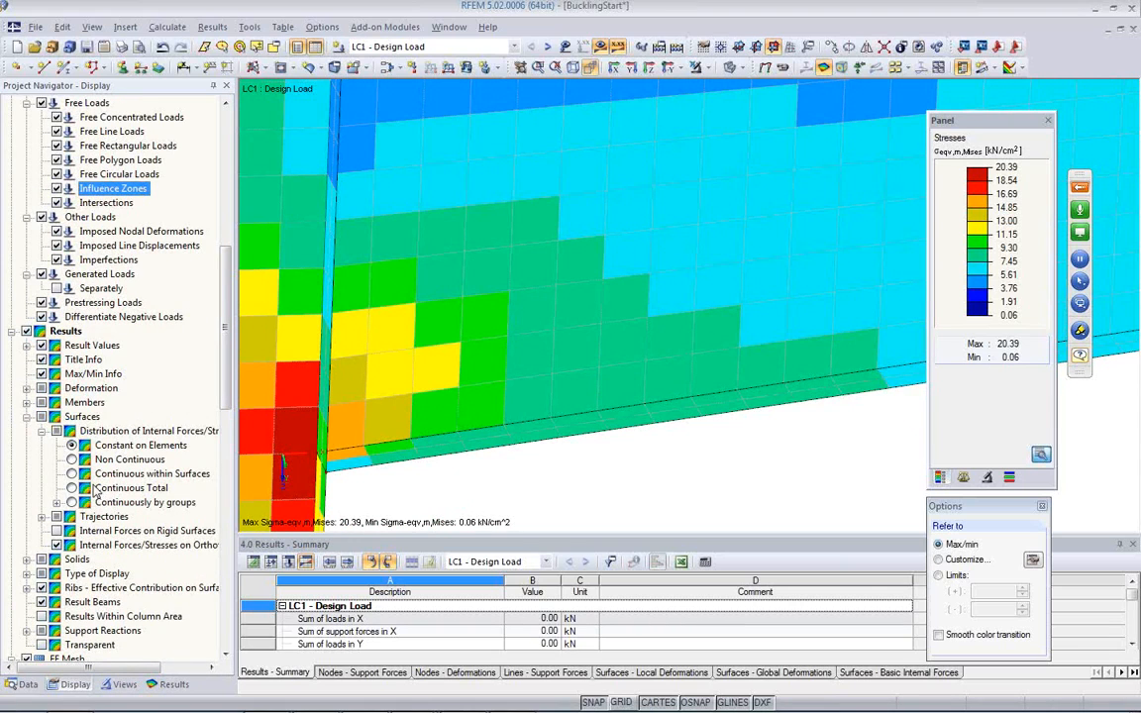
scroll(207, 337, "down", 15)
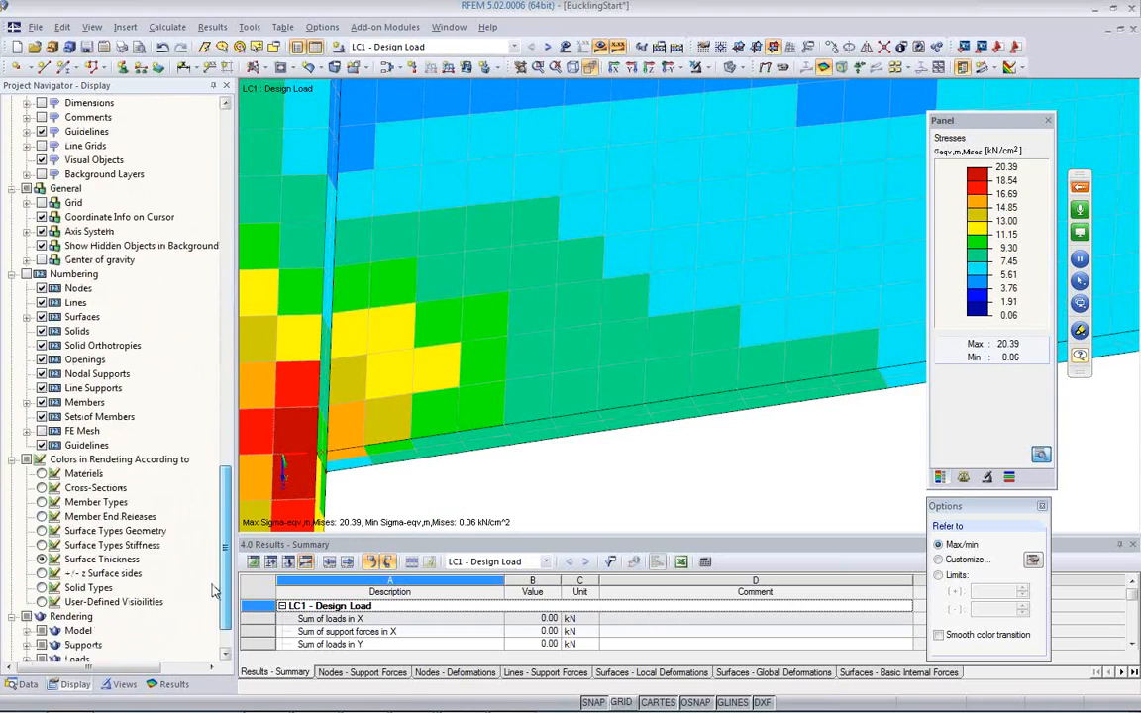
left_click(174, 685)
scroll(139, 530, "down", 5)
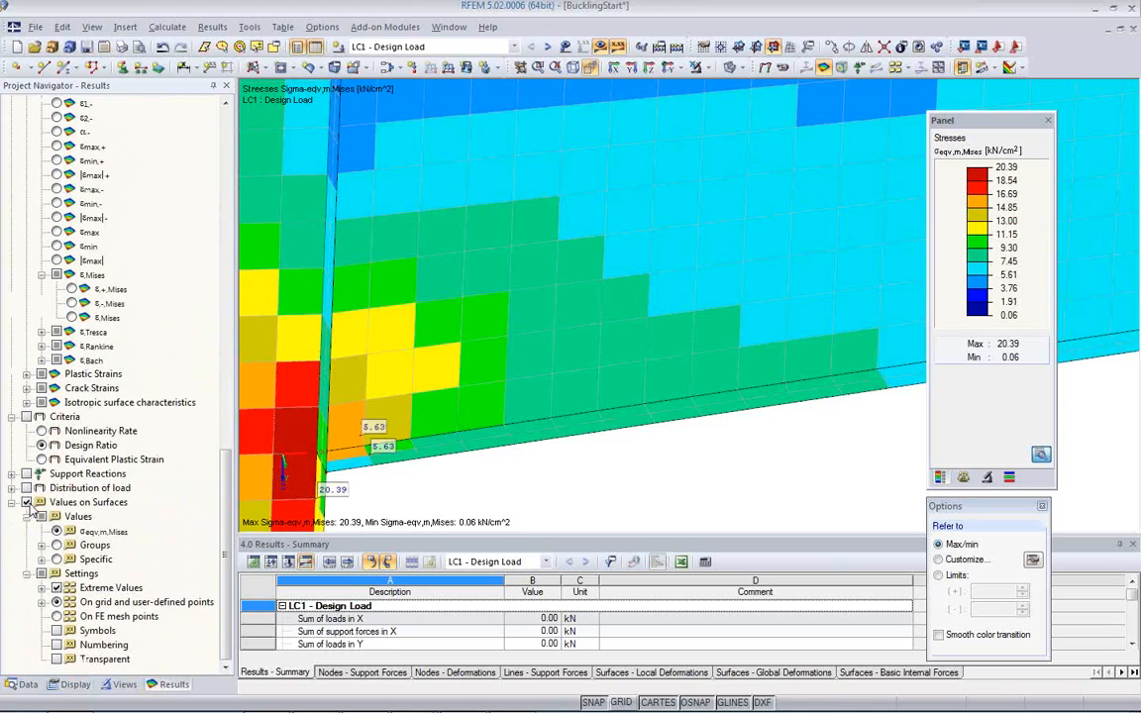
left_click(56, 588)
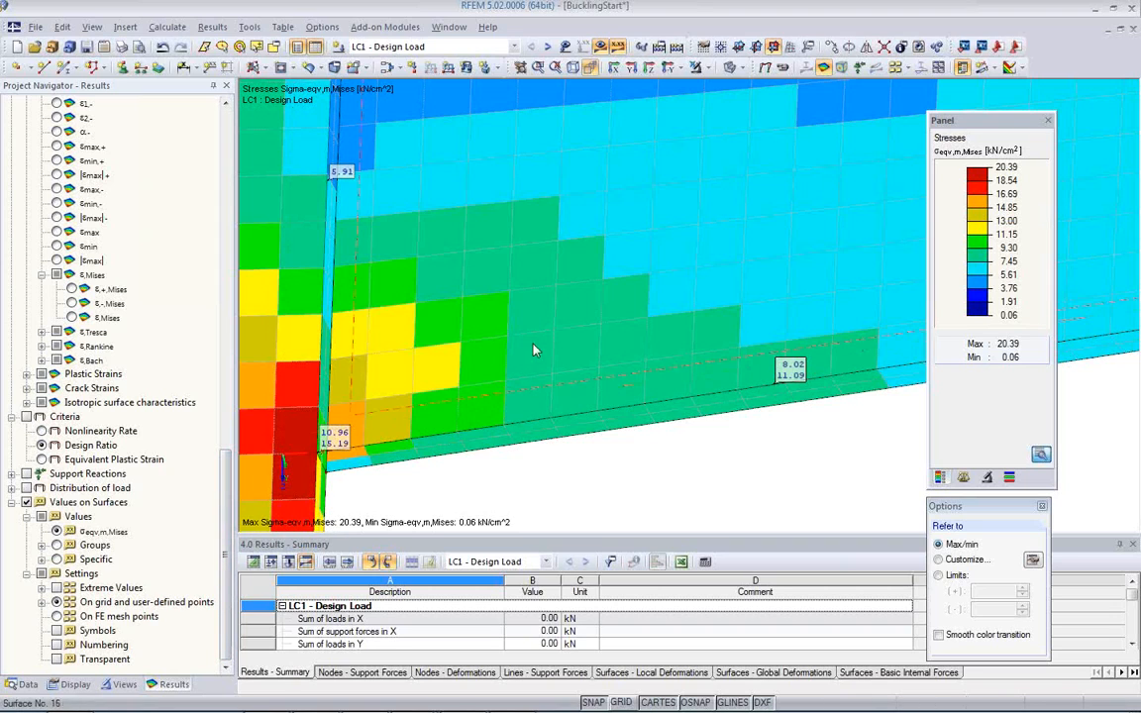
Step: Show the surface values on FE mesh points and inspect them across the bracket web elements
middle_click_drag(564, 402, 503, 424, "ctrl")
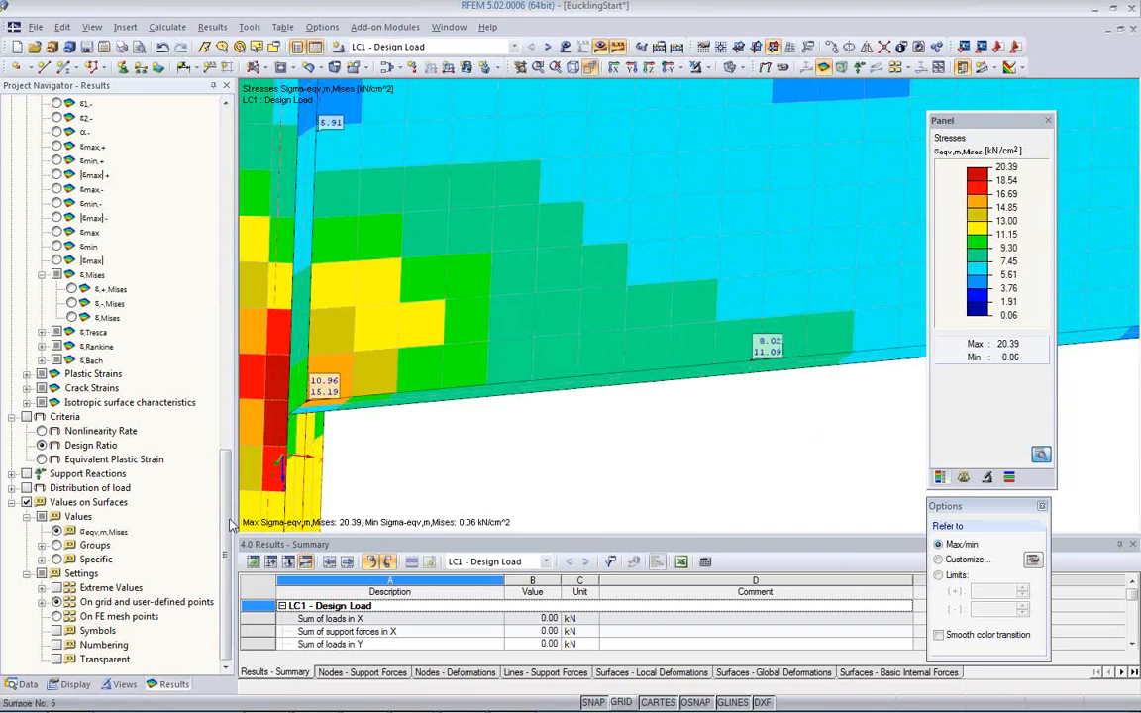
left_click(57, 616)
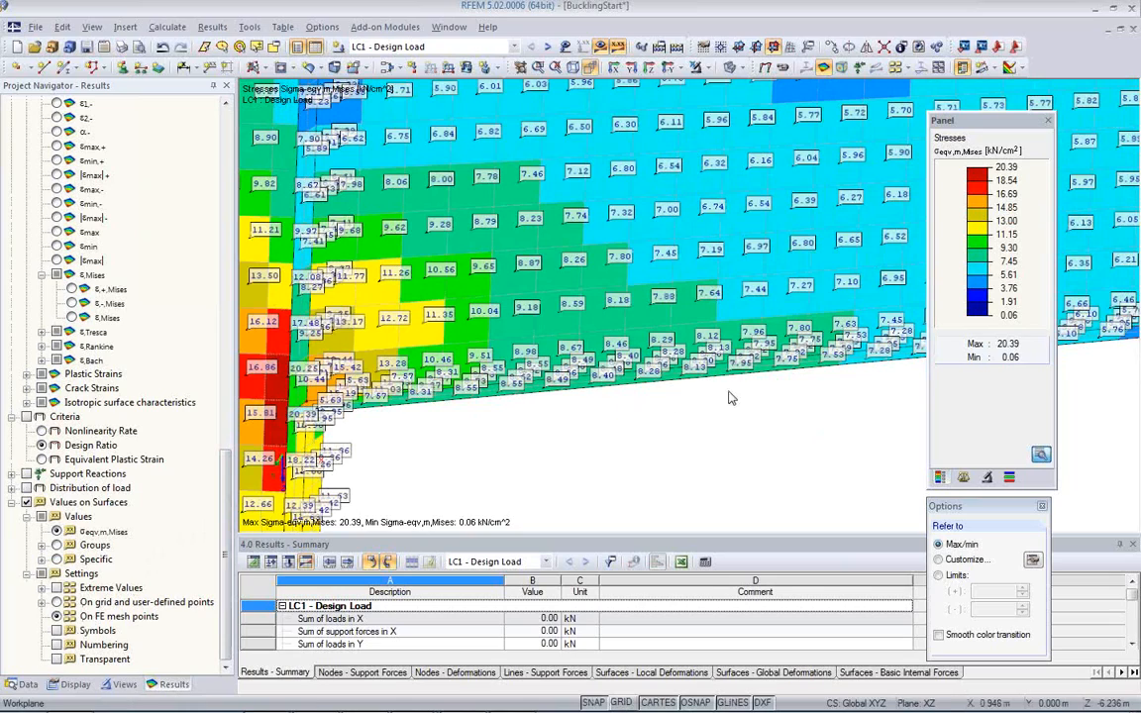
middle_click_drag(739, 394, 757, 443)
scroll(757, 443, "up", 3)
middle_click_drag(678, 304, 743, 274)
mouse_move(660, 292)
middle_mouse_down()
mouse_move(705, 227)
mouse_move(671, 312)
middle_mouse_up()
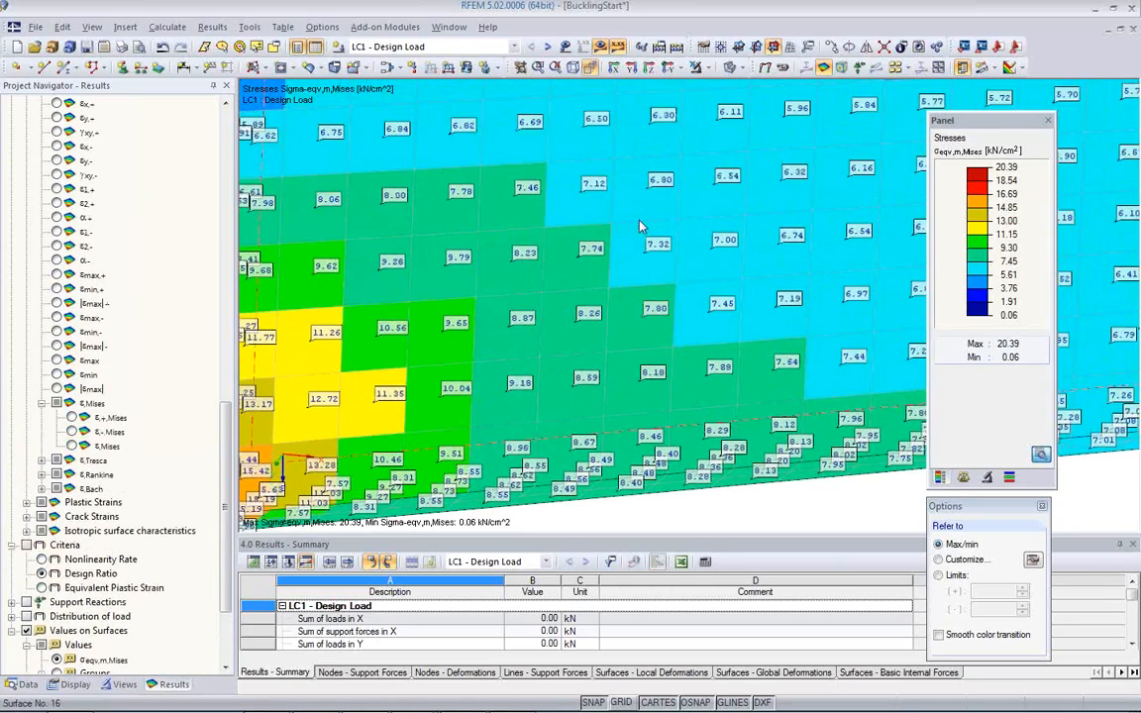
Step: Set the surface stress distribution to Non Continuous and inspect the separate element values at each FE mesh point
left_click(75, 685)
scroll(94, 394, "up", 2)
scroll(94, 395, "up", 15)
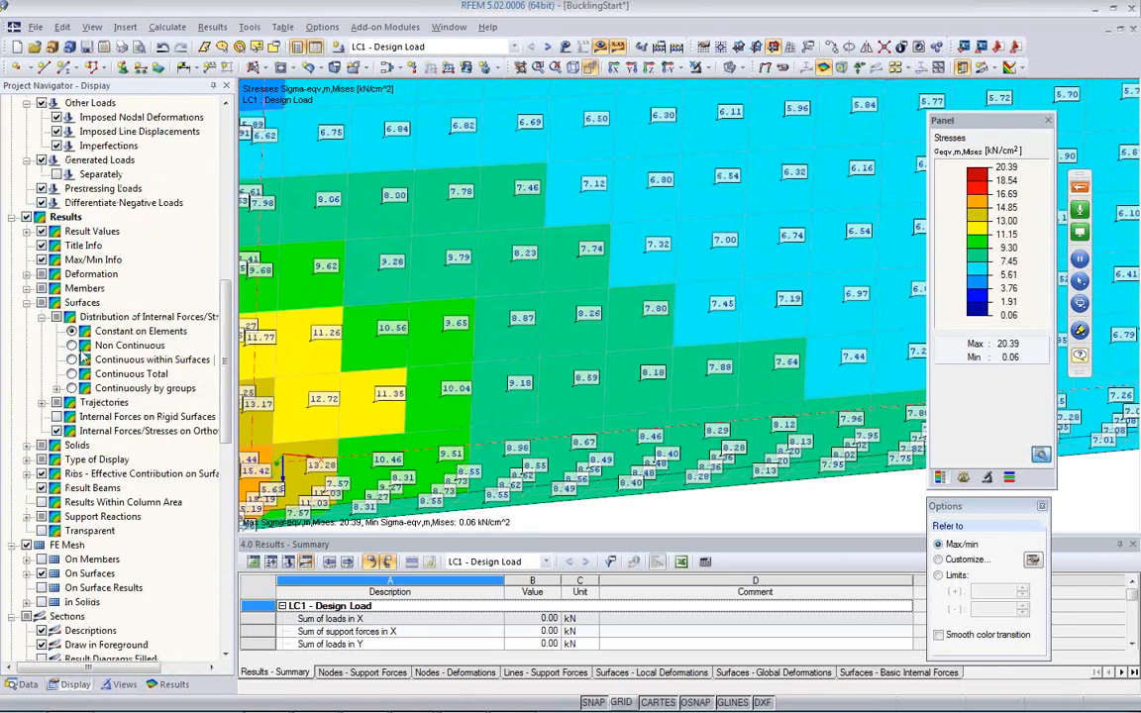
left_click(72, 346)
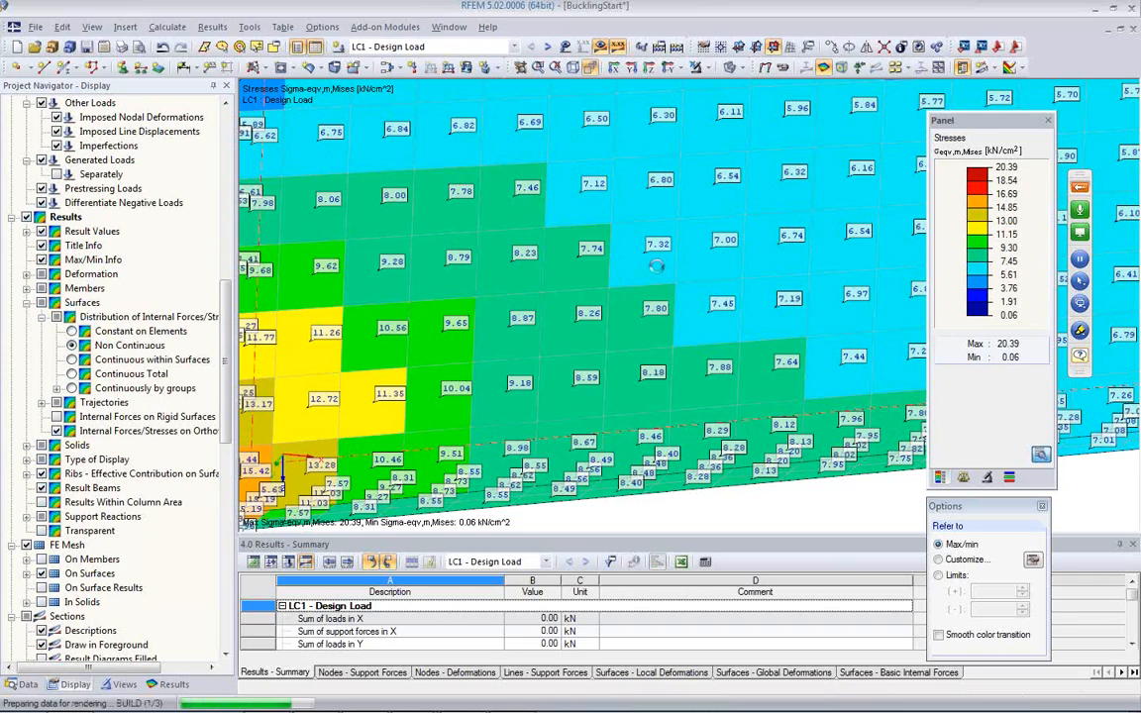
scroll(640, 252, "up", 3)
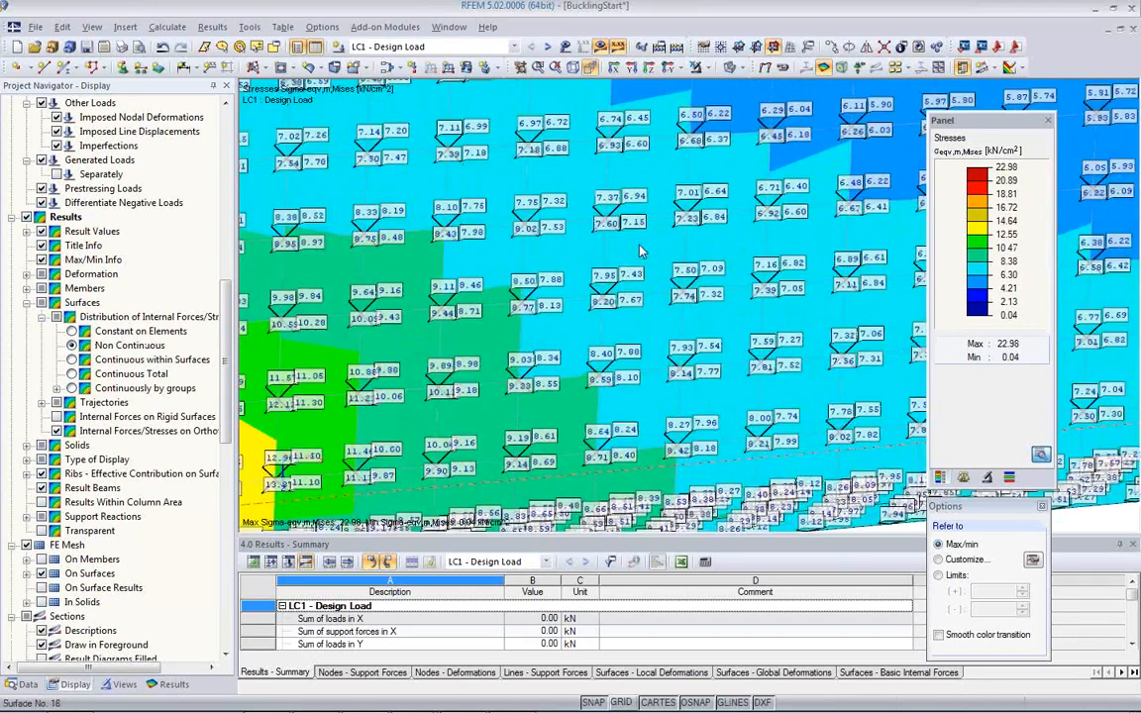
scroll(640, 252, "up", 1)
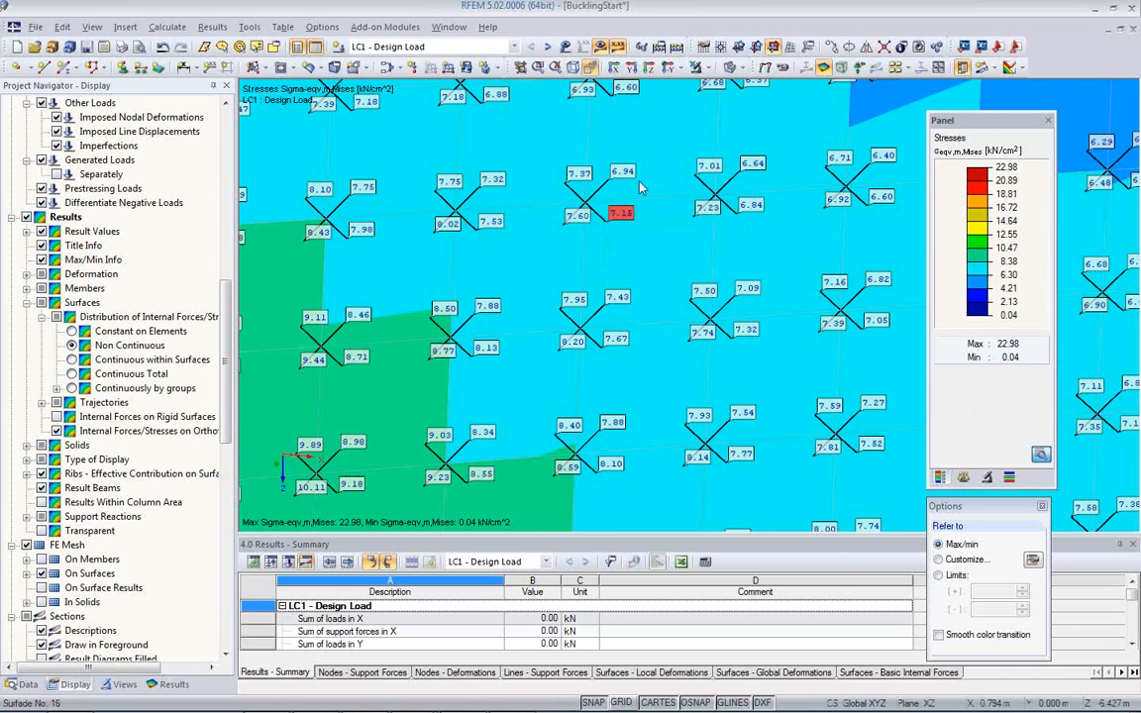
scroll(559, 233, "up", 3)
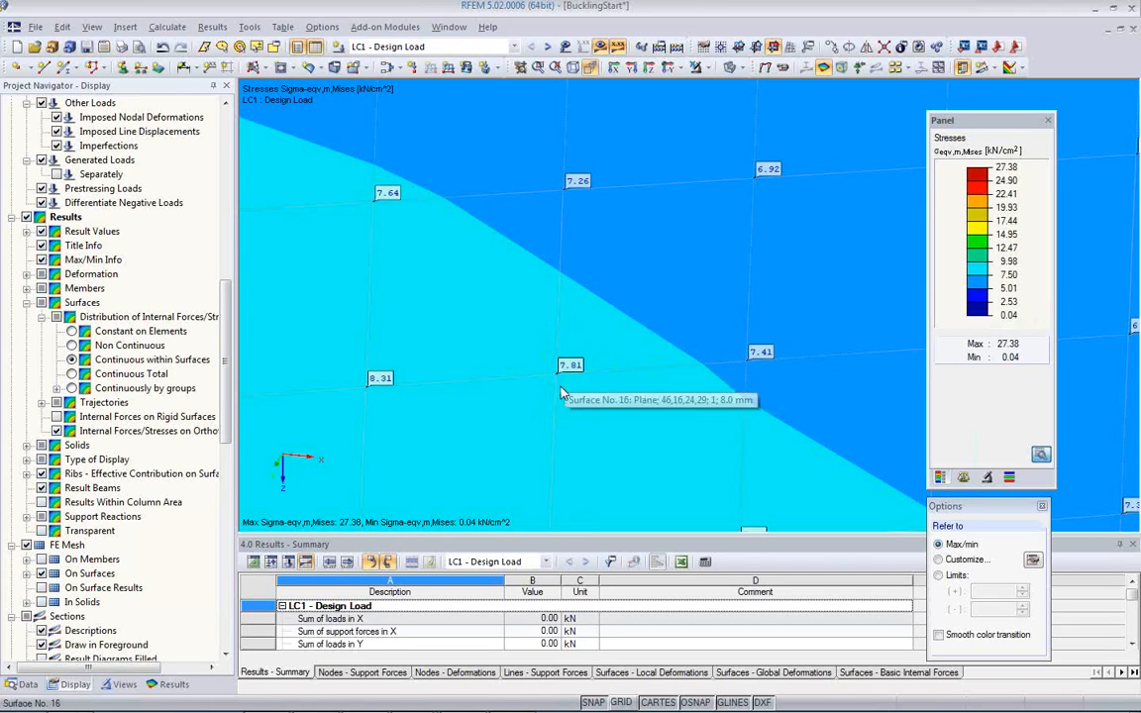
Step: Set the distribution to Continuous within Surfaces and examine the σeqv,m,Mises values on the web and at the bracket corner
scroll(566, 383, "down", 3)
scroll(561, 395, "down", 2)
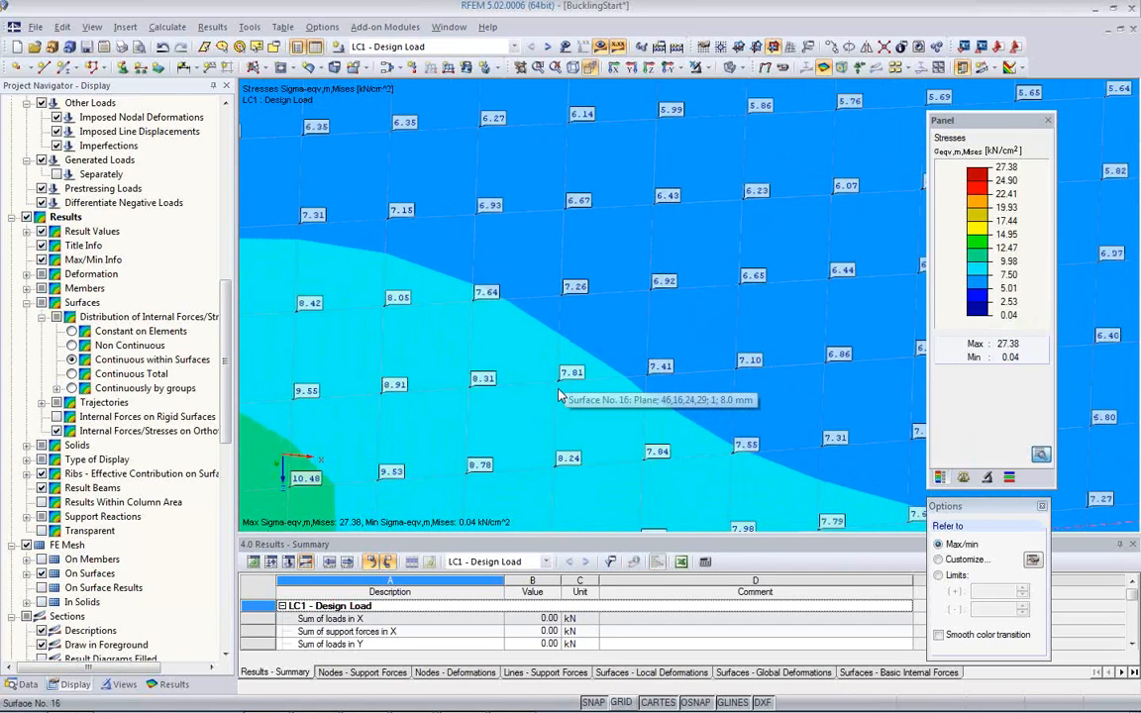
scroll(561, 400, "down", 4)
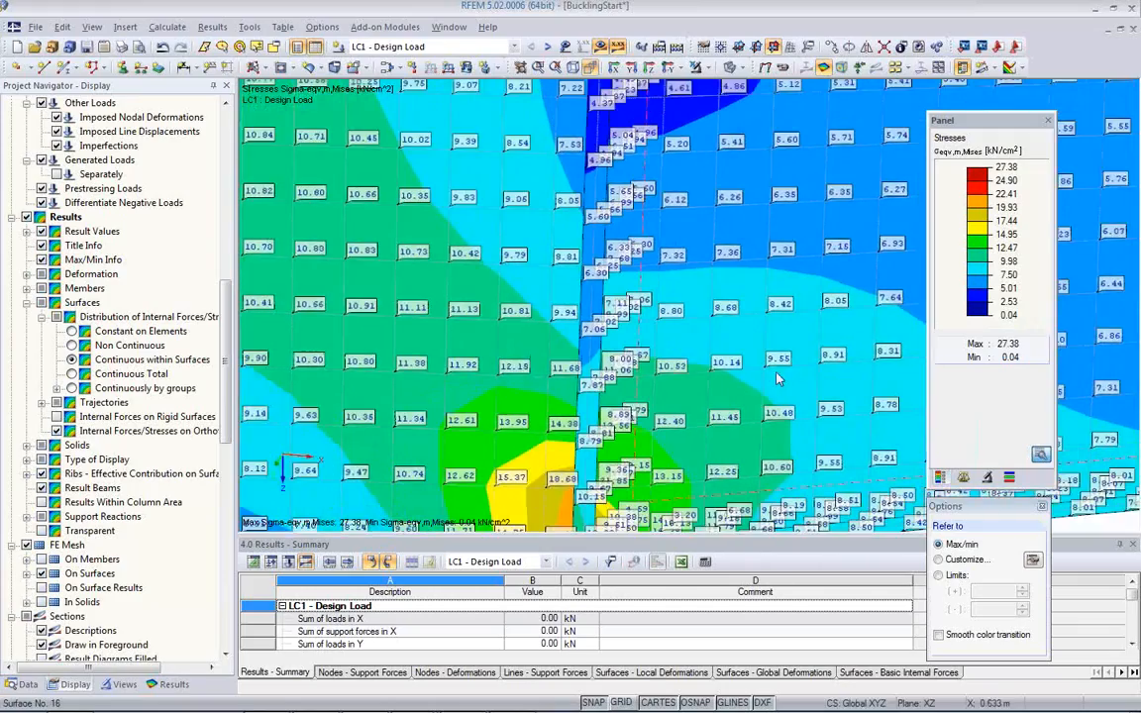
scroll(620, 407, "up", 5)
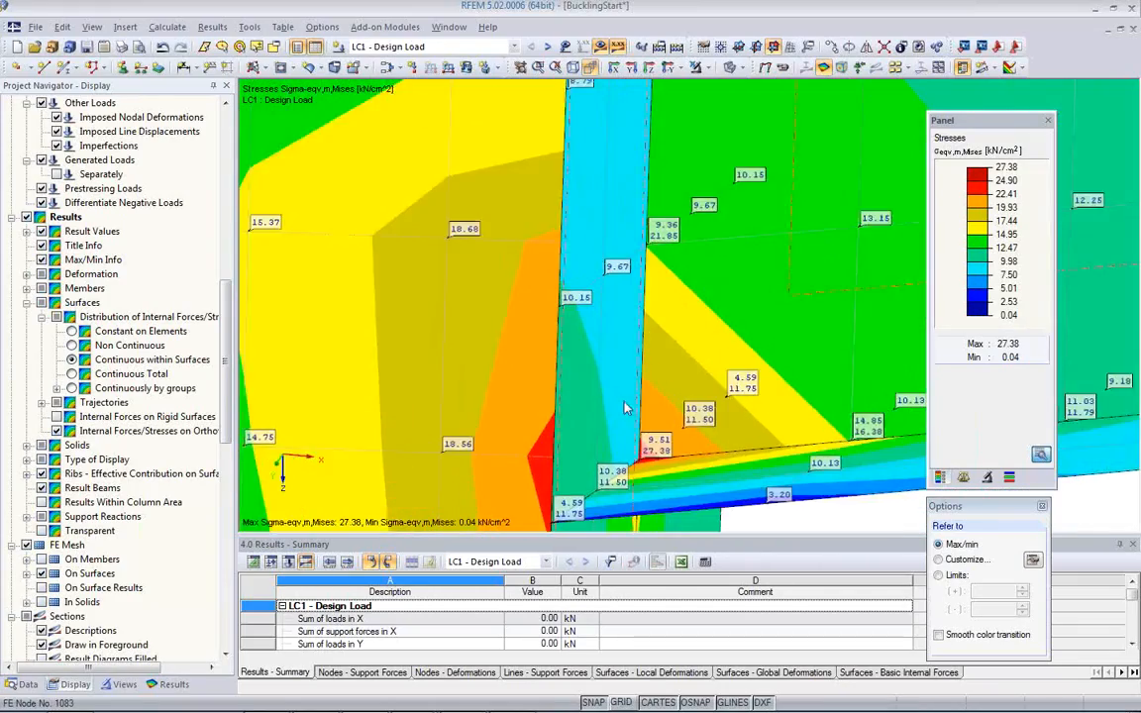
scroll(620, 407, "down", 5)
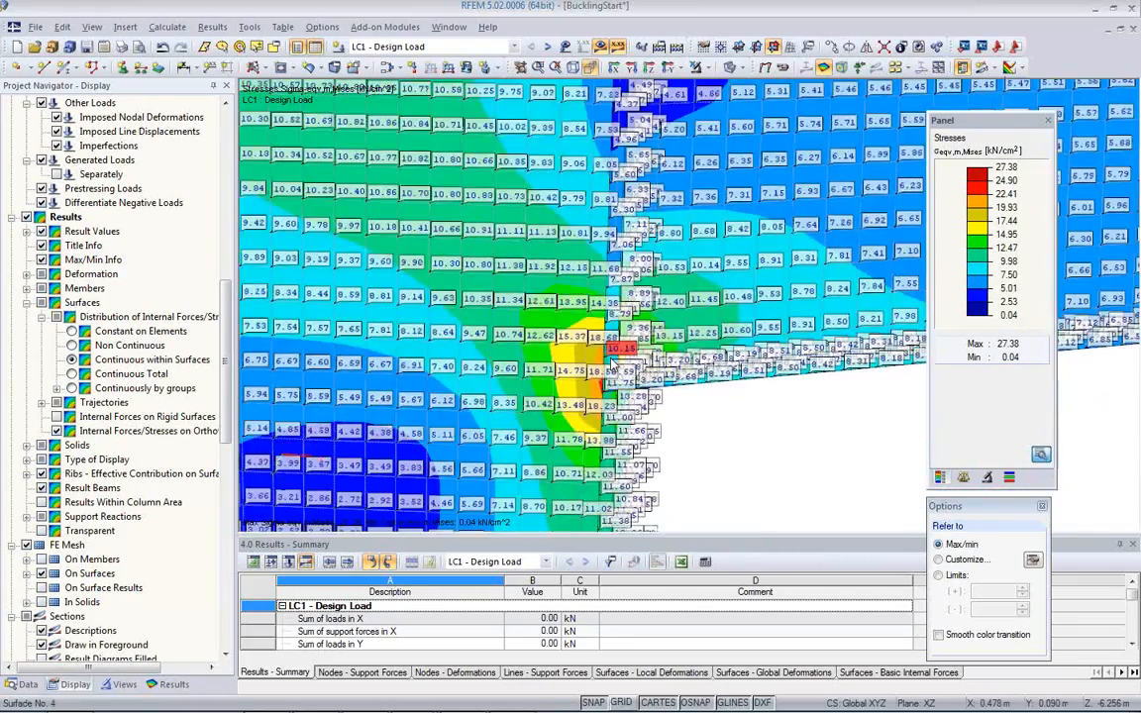
scroll(612, 367, "up", 4)
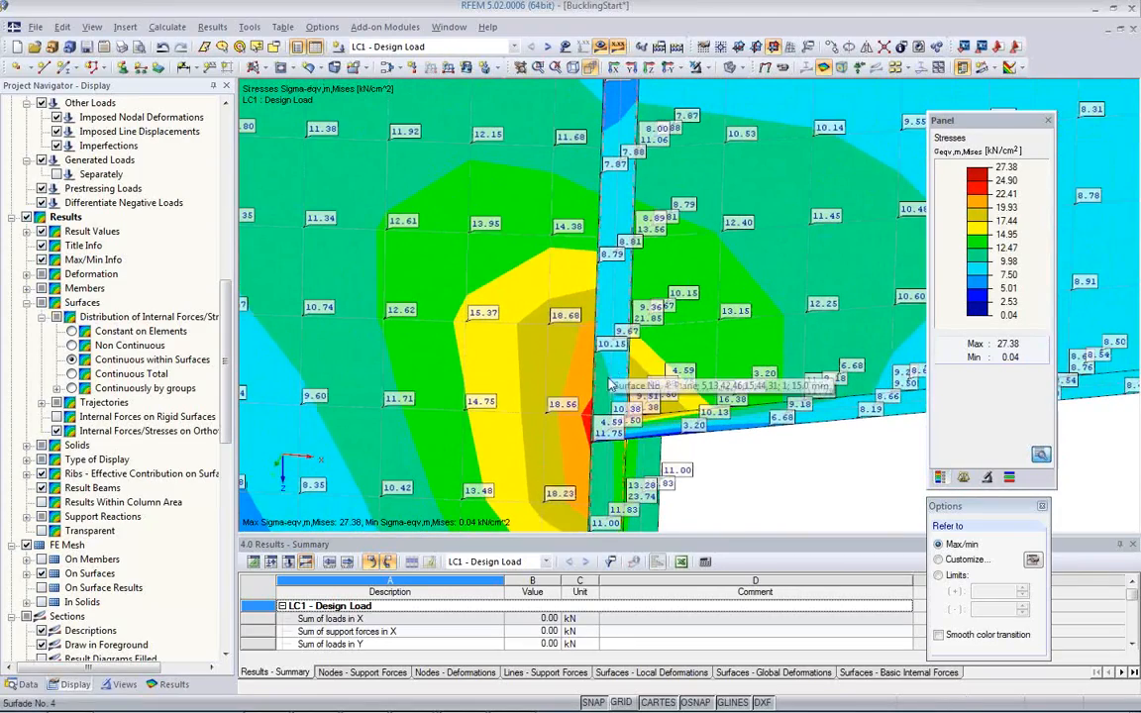
Step: Set the surface stress distribution back to Continuous within Surfaces to compare the peak at the bracket corner
middle_click_drag(670, 471, 677, 365, "ctrl")
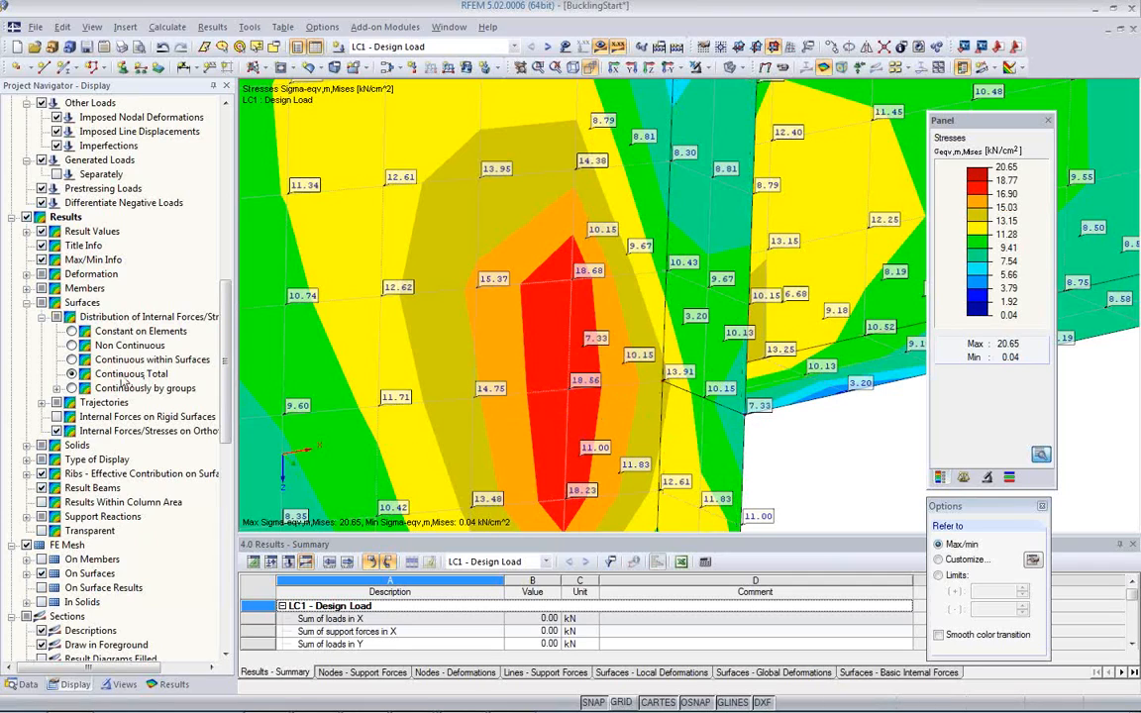
left_click(72, 360)
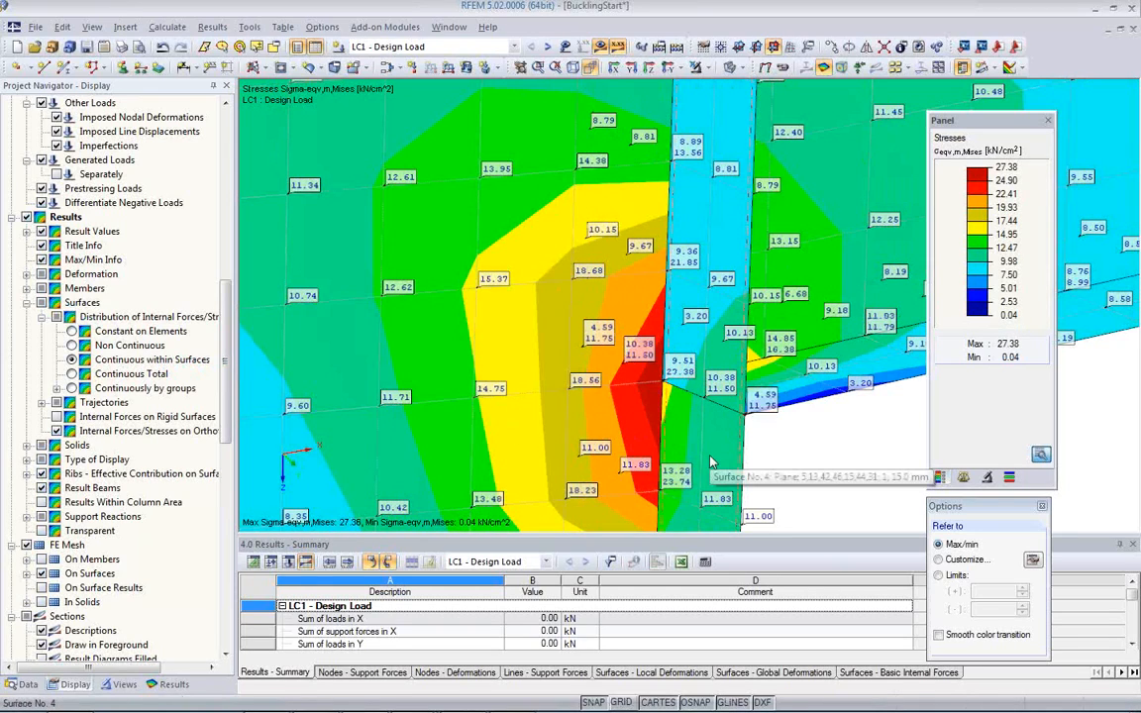
Step: Set the surface stress distribution to Constant on Elements and inspect the element values around the bracket corner
left_click(72, 331)
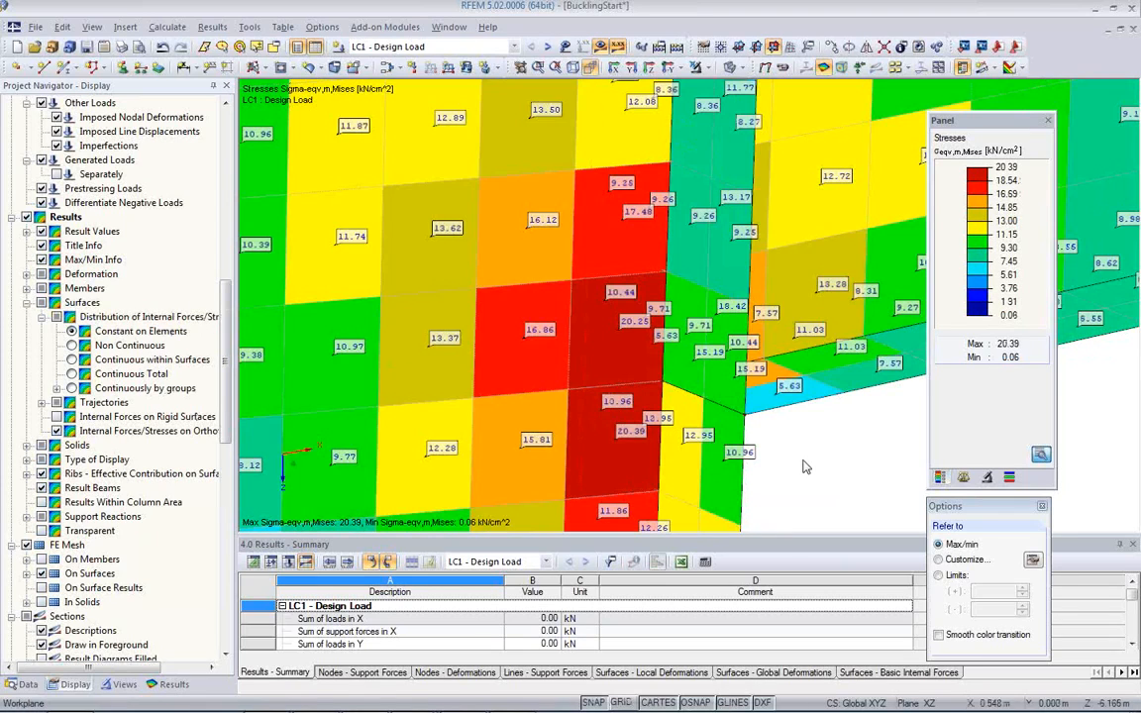
middle_click_drag(803, 466, 588, 466)
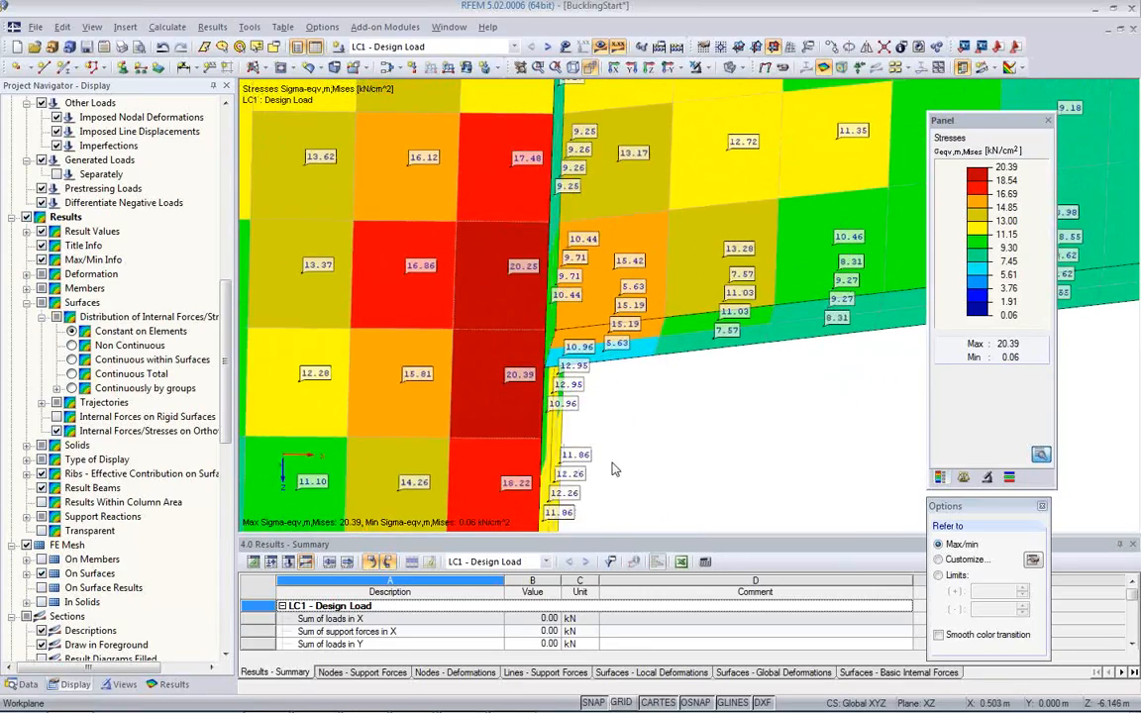
scroll(592, 407, "down", 1)
scroll(593, 407, "down", 4)
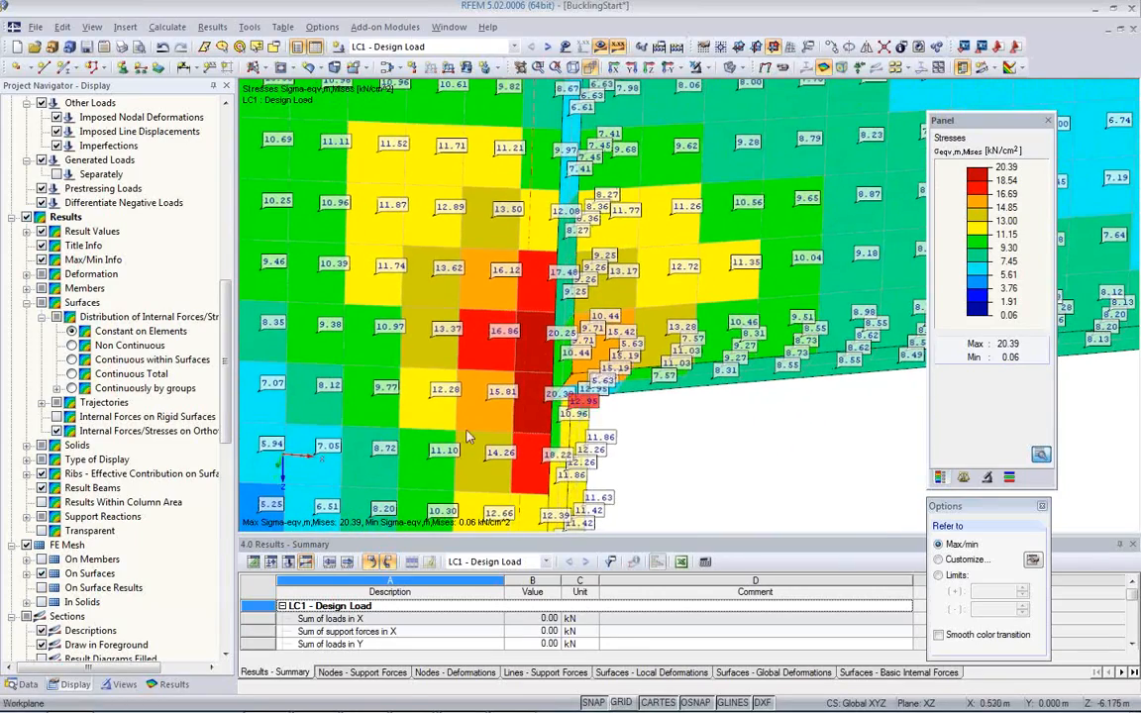
Step: Hide the surface result values and examine the constant element stresses where the bracket meets the column
left_click(896, 69)
middle_click_drag(629, 399, 594, 317, "ctrl")
middle_click_drag(572, 368, 718, 371, "ctrl")
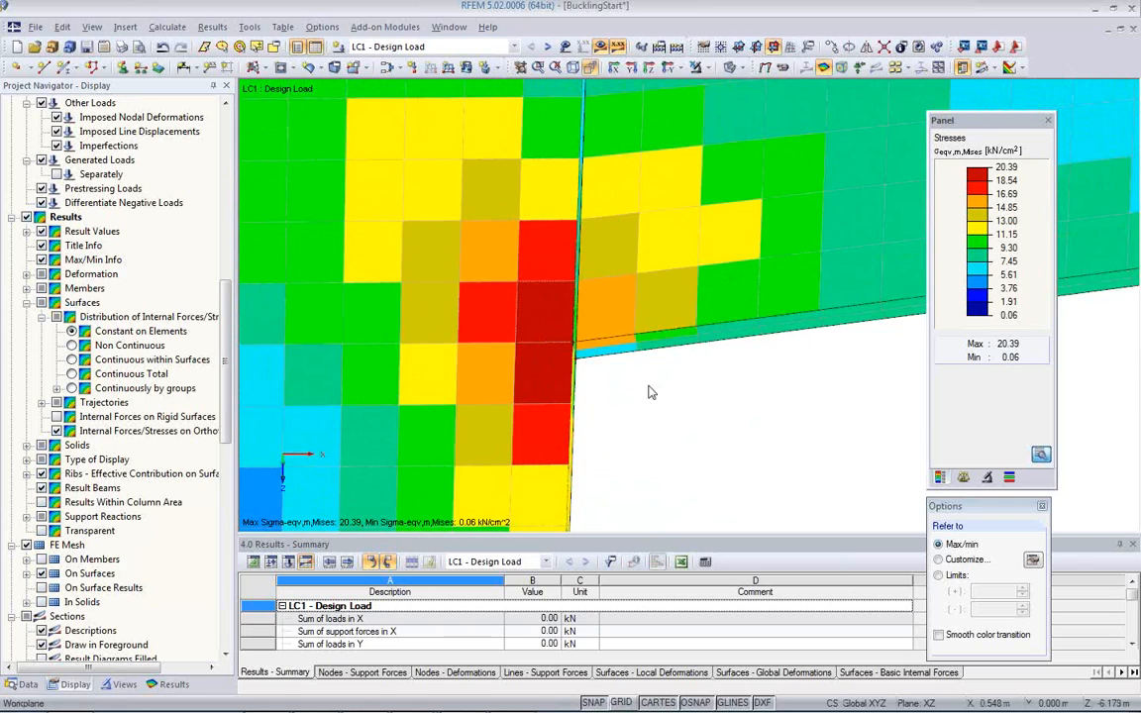
middle_click_drag(650, 390, 474, 403, "ctrl")
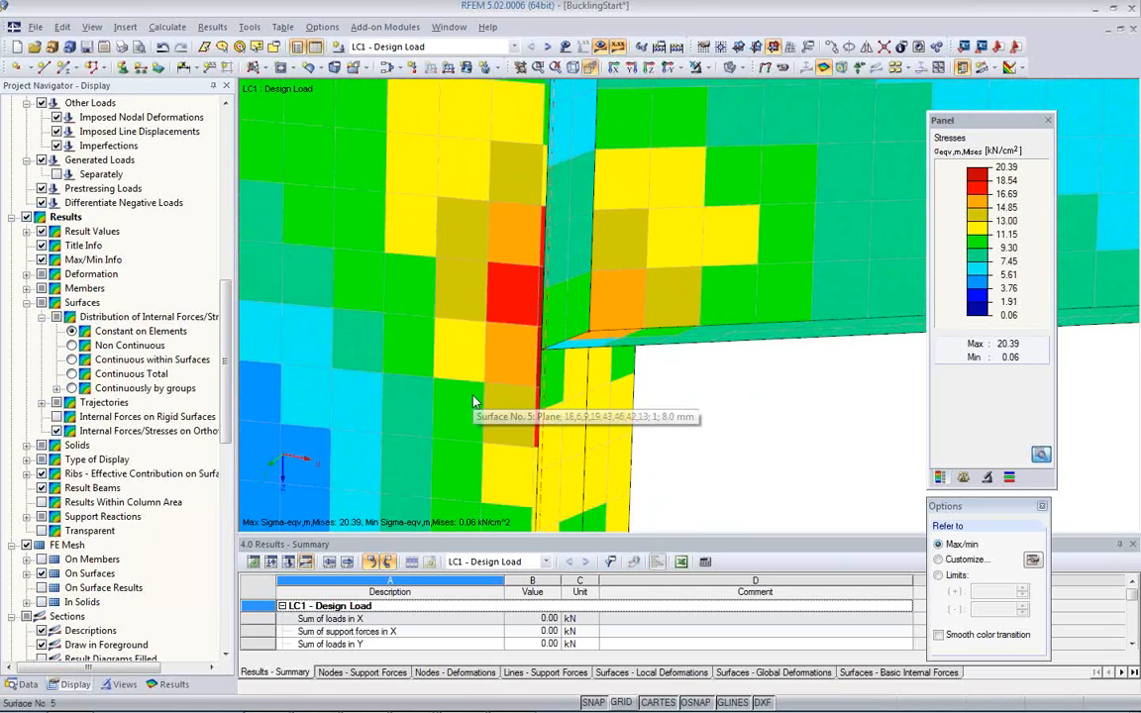
scroll(597, 436, "down", 5)
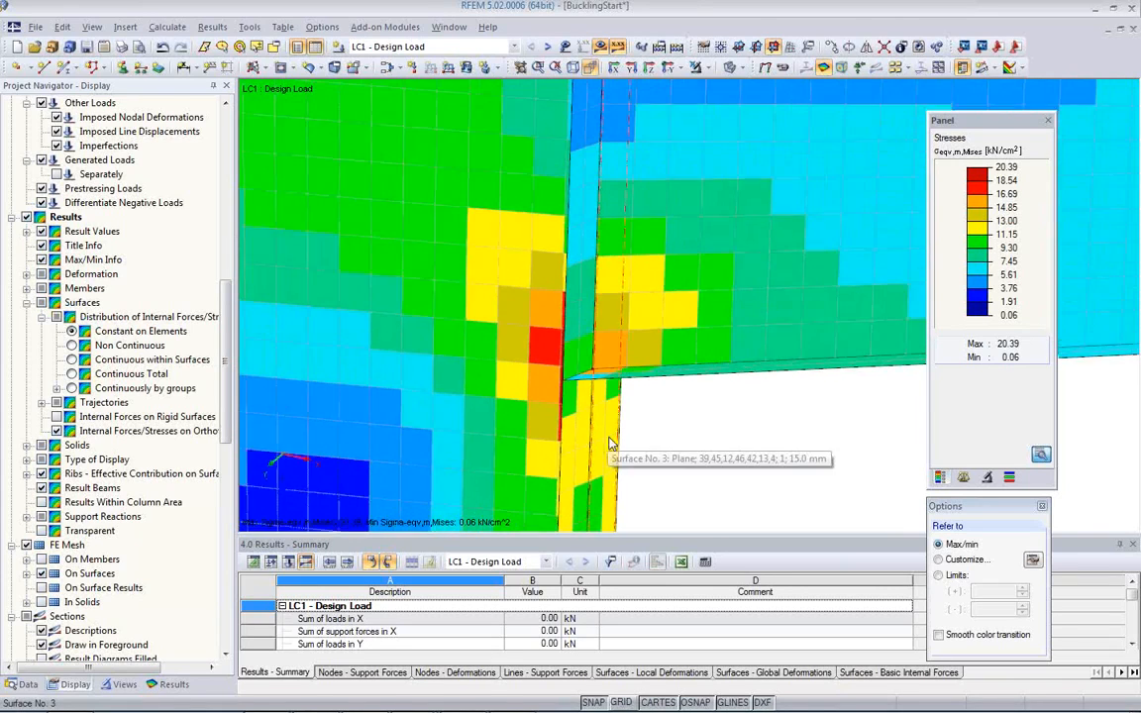
middle_click_drag(618, 445, 614, 382, "ctrl")
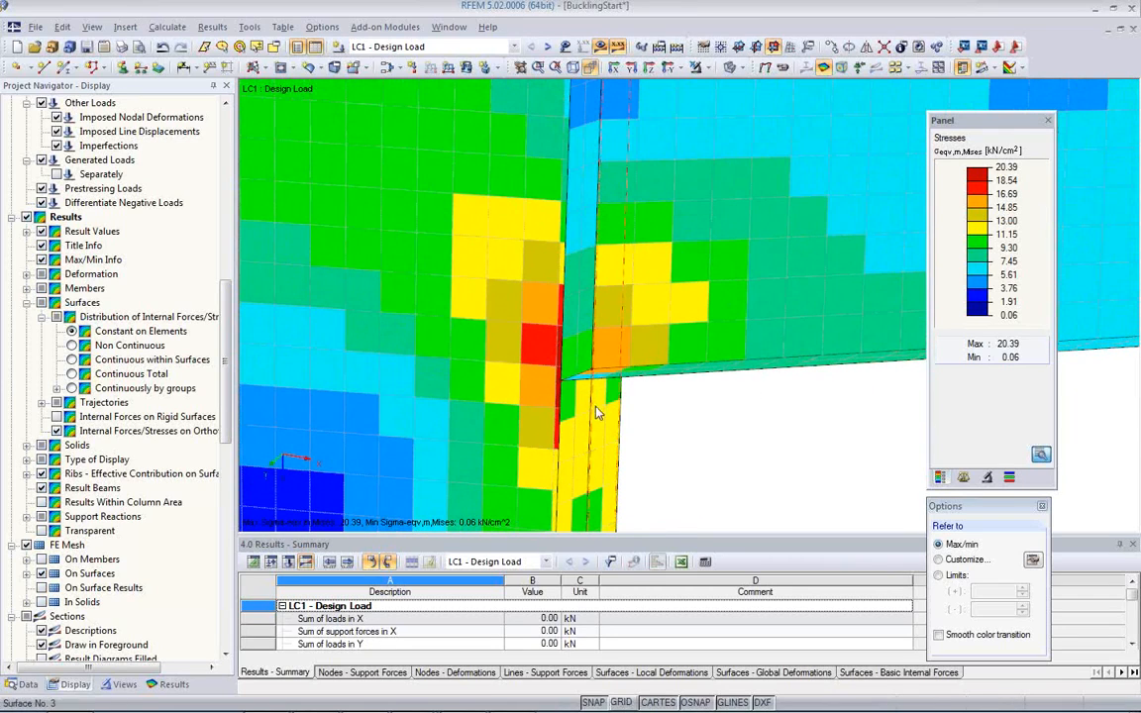
middle_click_drag(588, 418, 624, 433, "ctrl")
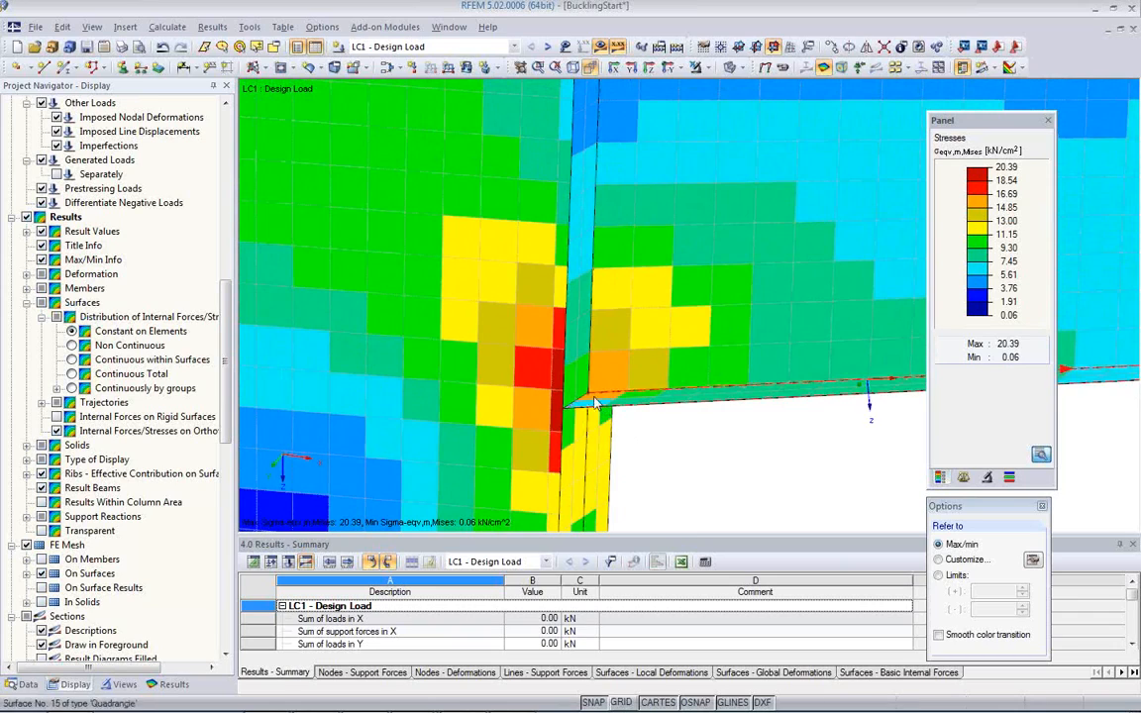
Step: Assign a circular FE mesh refinement to the bracket's inner corner node with radius 0.250 m and target lengths 0.010 m inner, 0.050 m outer
right_click(591, 399)
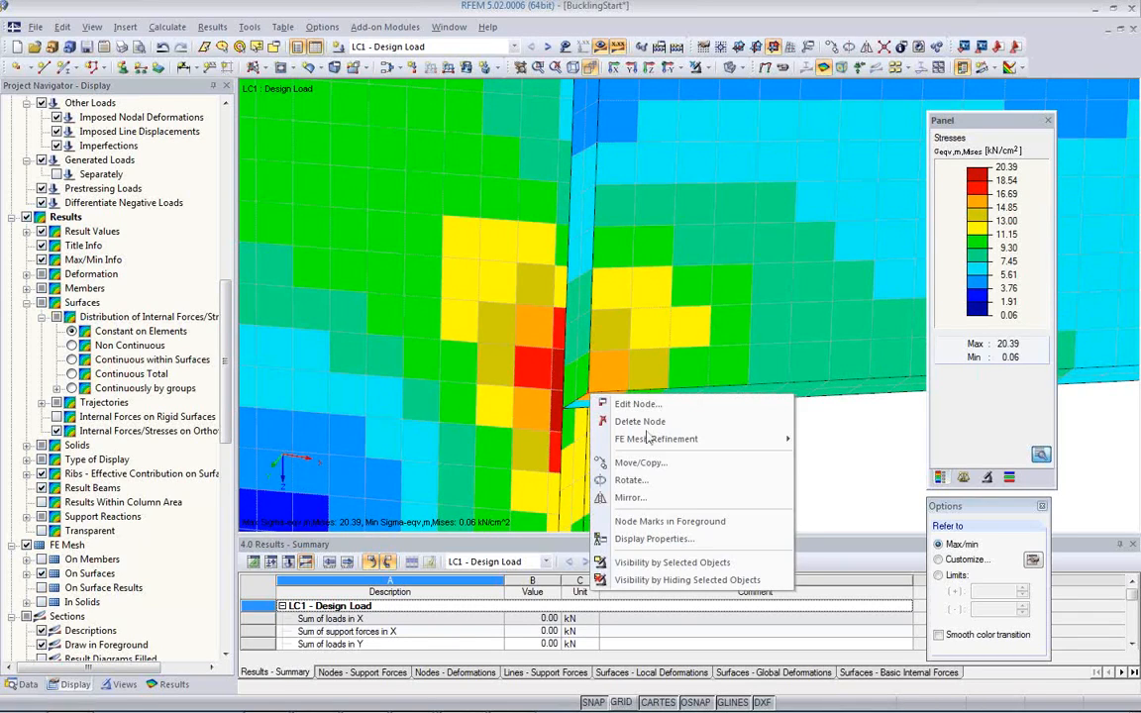
mouse_move(655, 445)
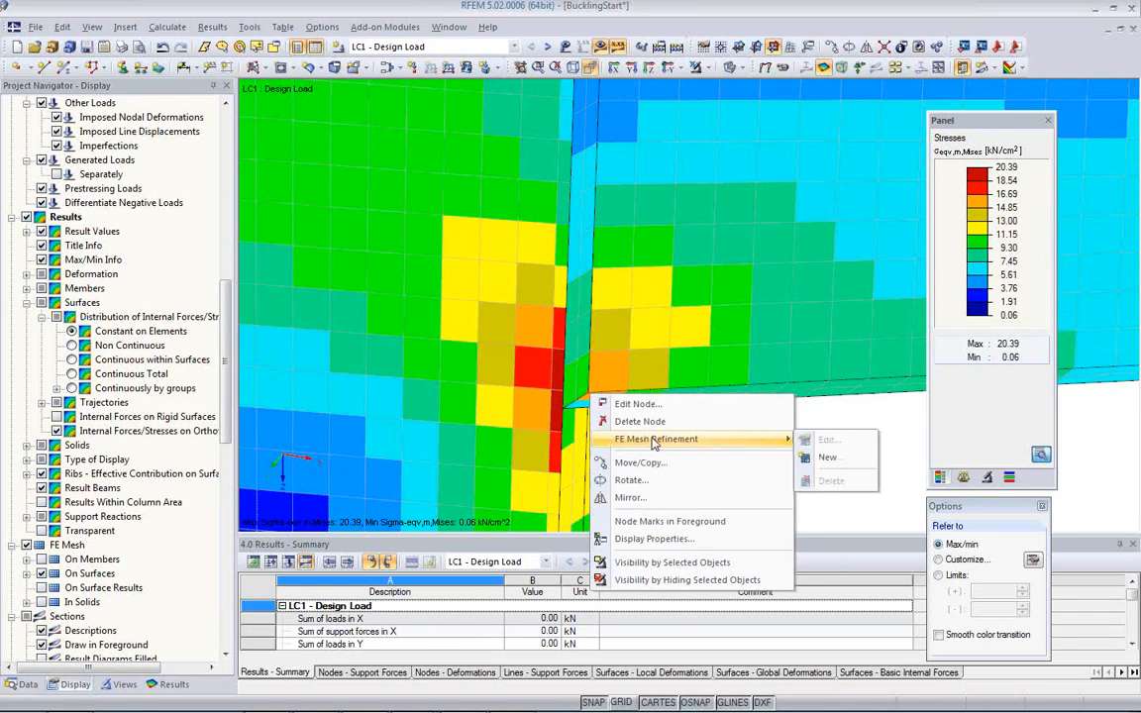
left_click(826, 459)
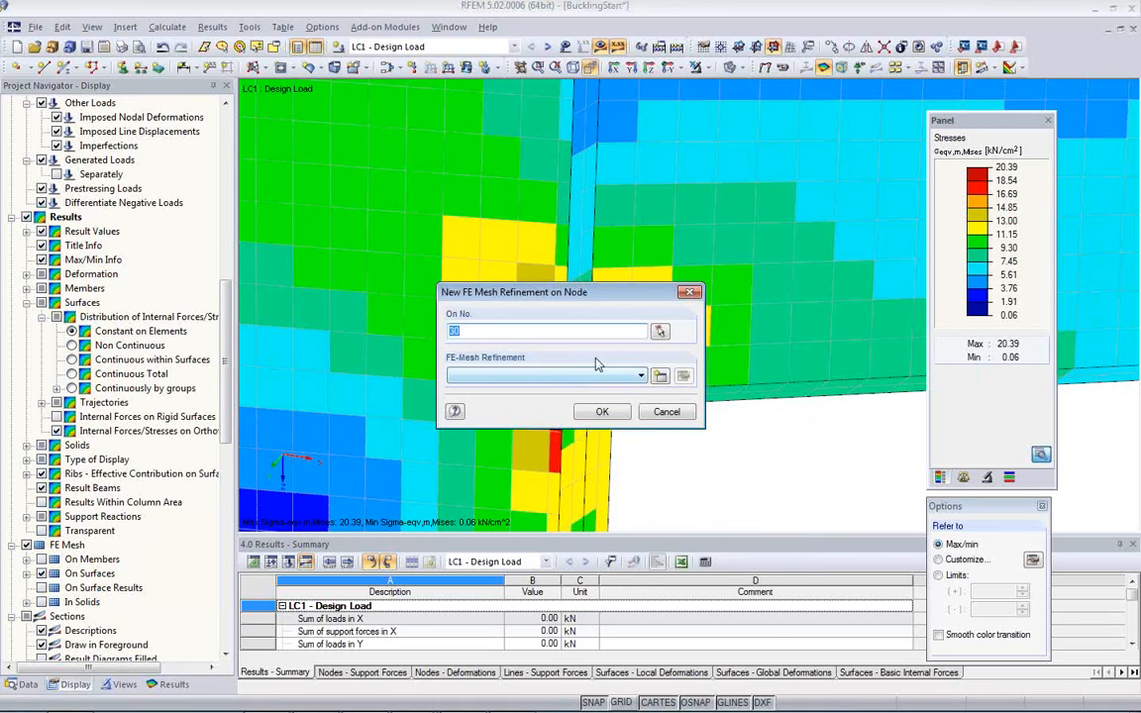
left_click(658, 376)
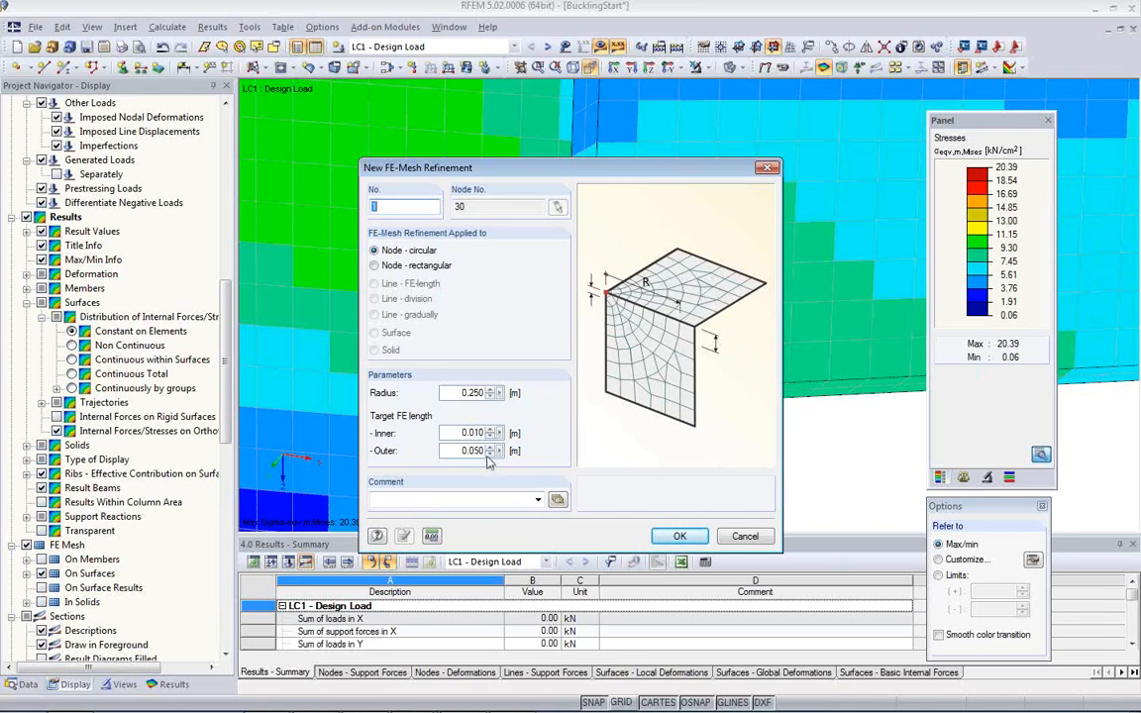
left_click(679, 536)
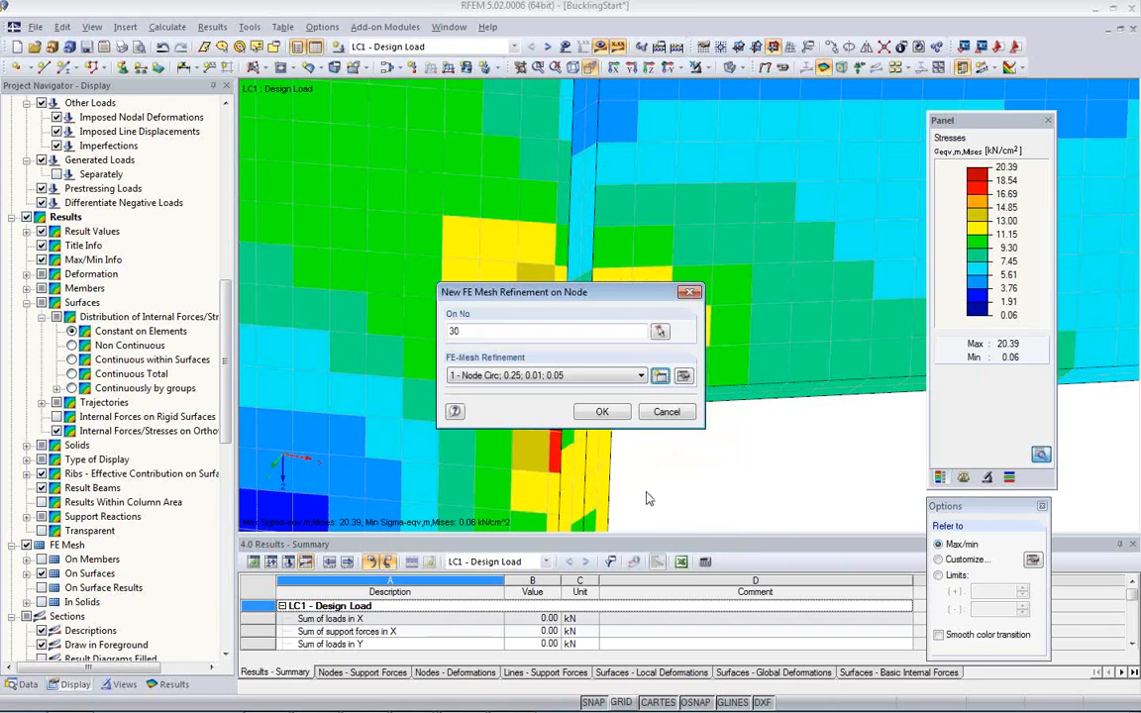
left_click(603, 412)
left_click(471, 392)
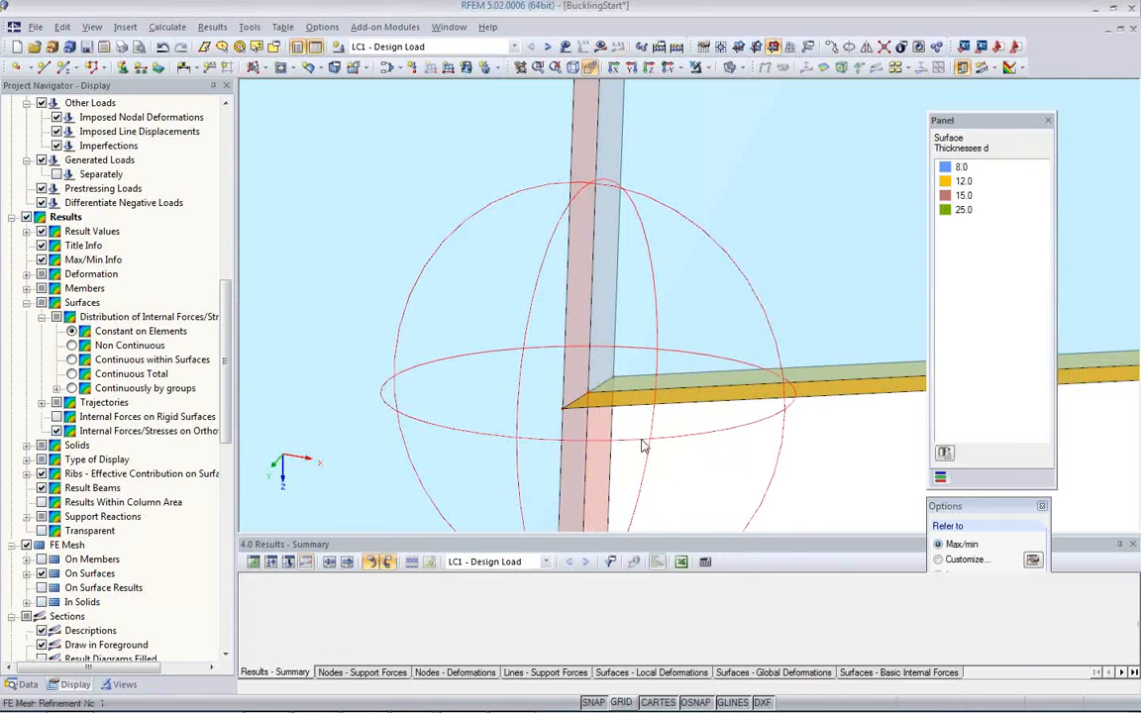
Step: Recalculate LC1 with the refined mesh and examine the σeqv,m,Mises stresses around the corner node
scroll(673, 460, "down", 3)
middle_click_drag(683, 459, 589, 334)
scroll(588, 333, "down", 1)
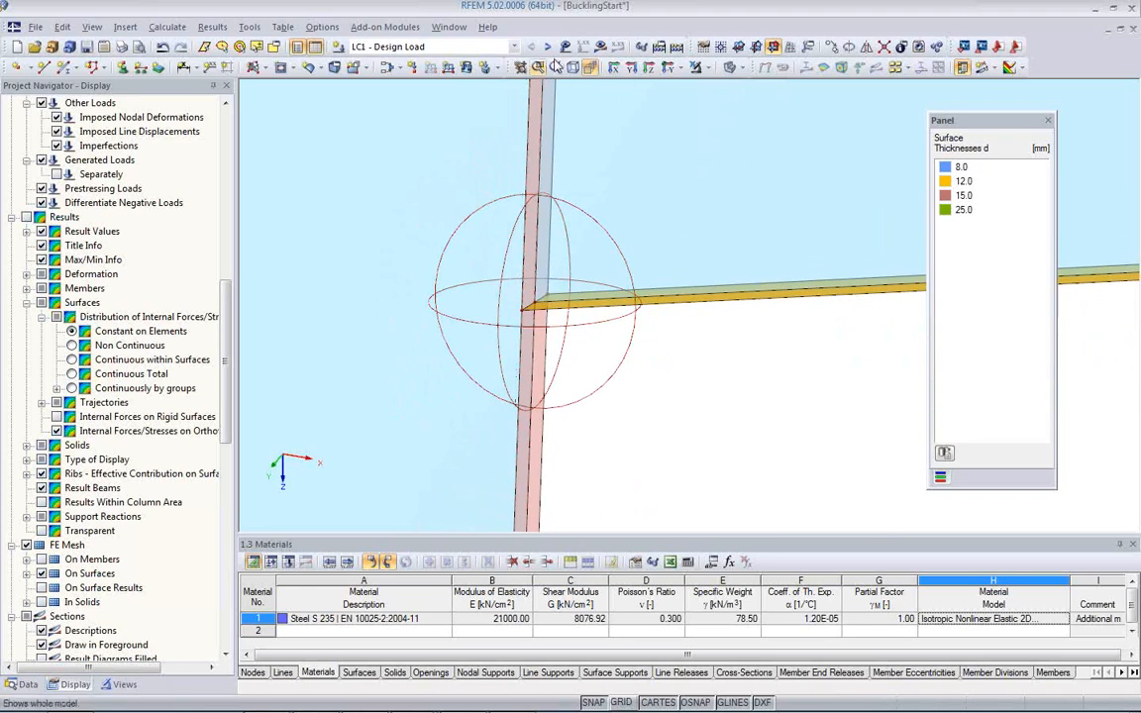
left_click(601, 47)
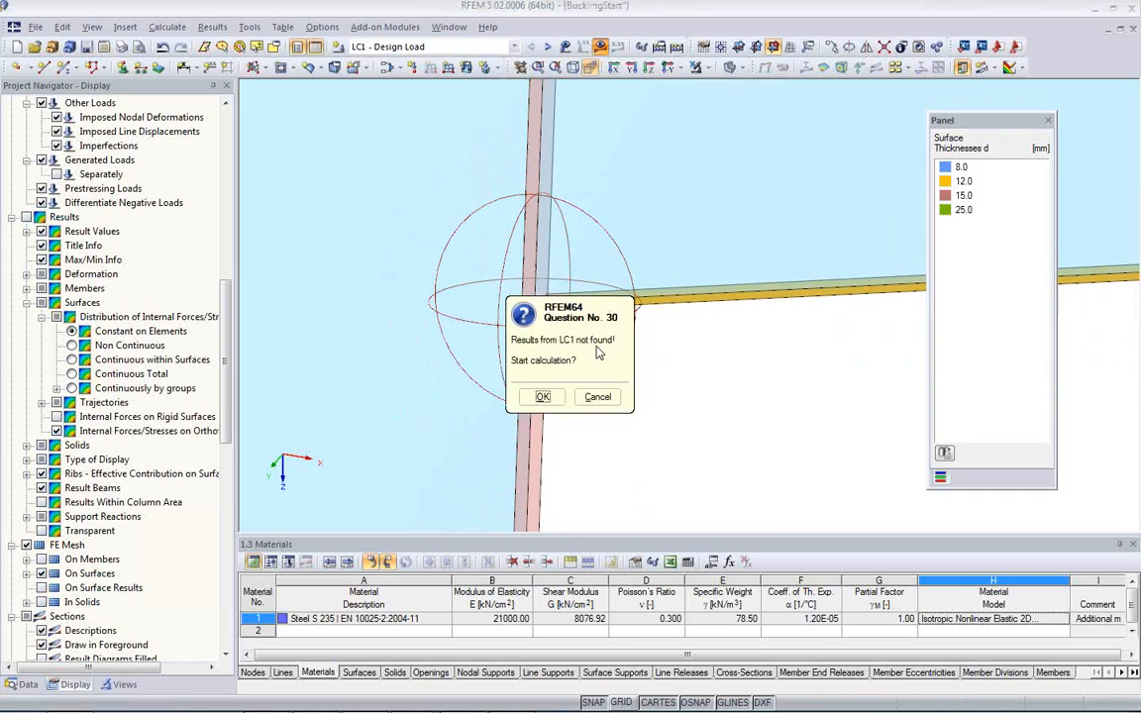
left_click(553, 398)
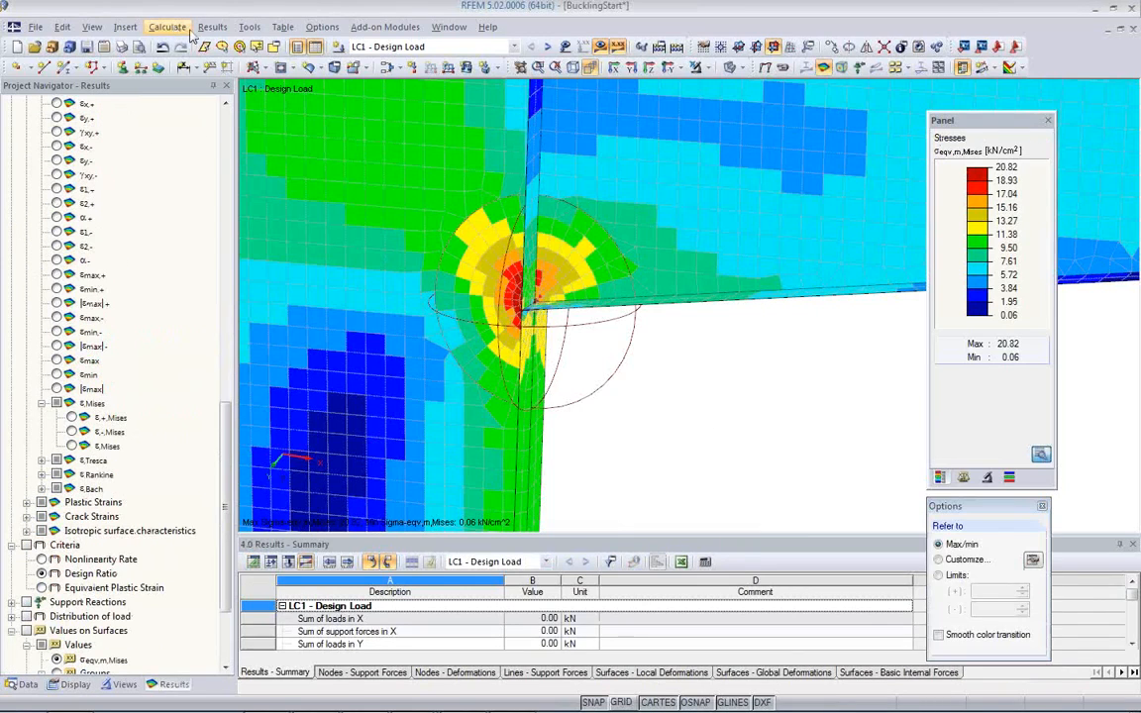
middle_click_drag(513, 358, 654, 327, "ctrl")
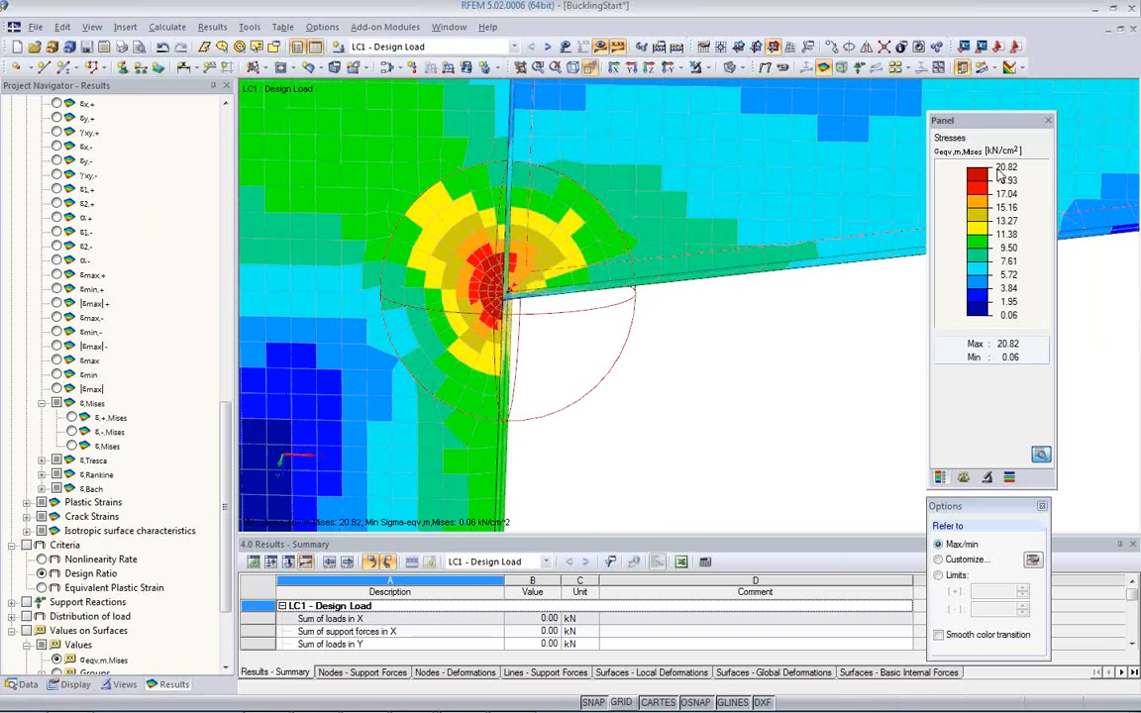
scroll(687, 376, "down", 3)
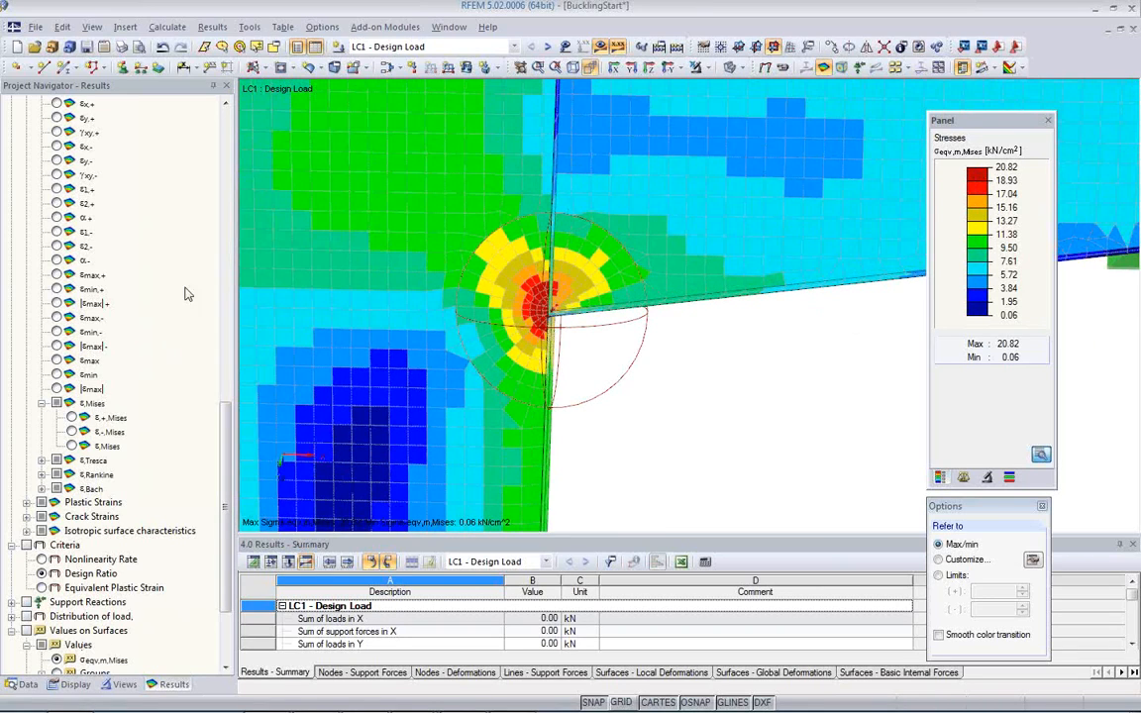
Step: Switch the current case to RF-STEEL Surfaces CA1 and open the RF-STEEL Surfaces add-on module
left_click(513, 47)
left_click(456, 71)
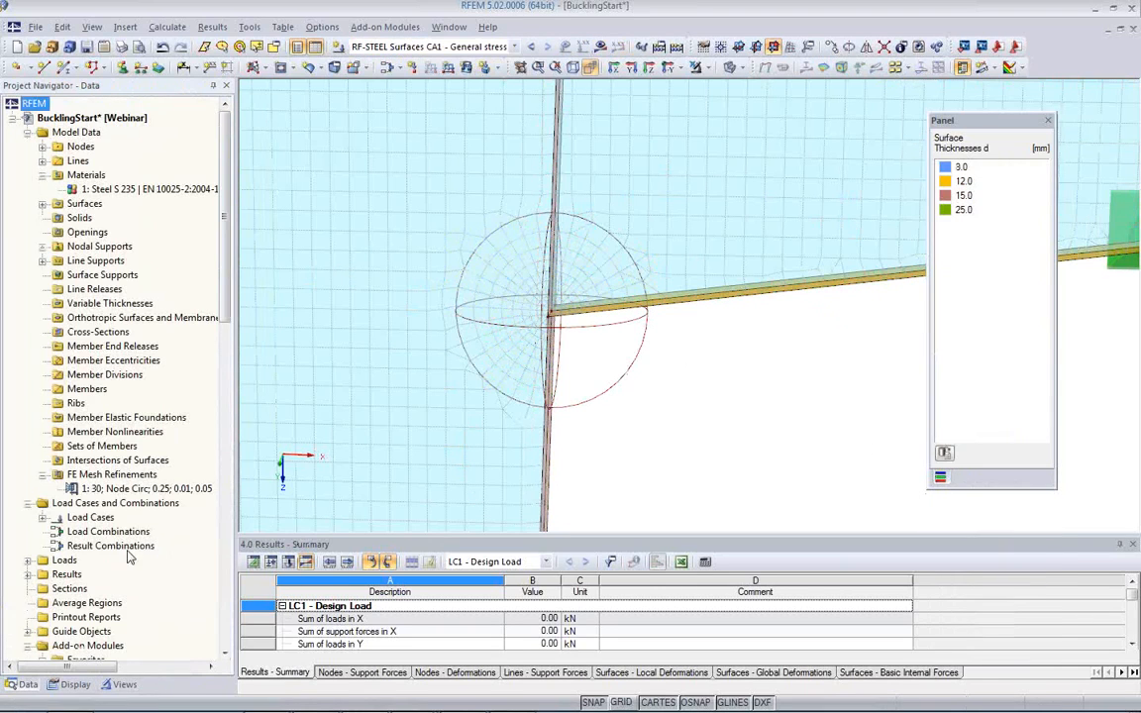
scroll(124, 465, "down", 10)
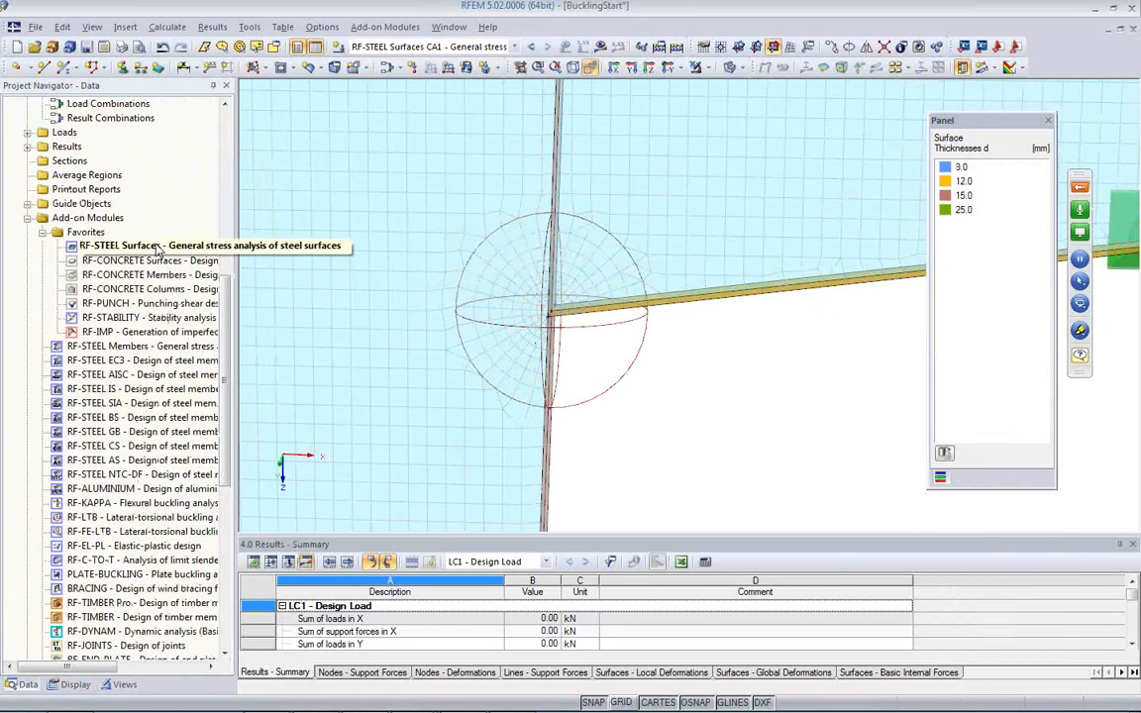
double_click(156, 247)
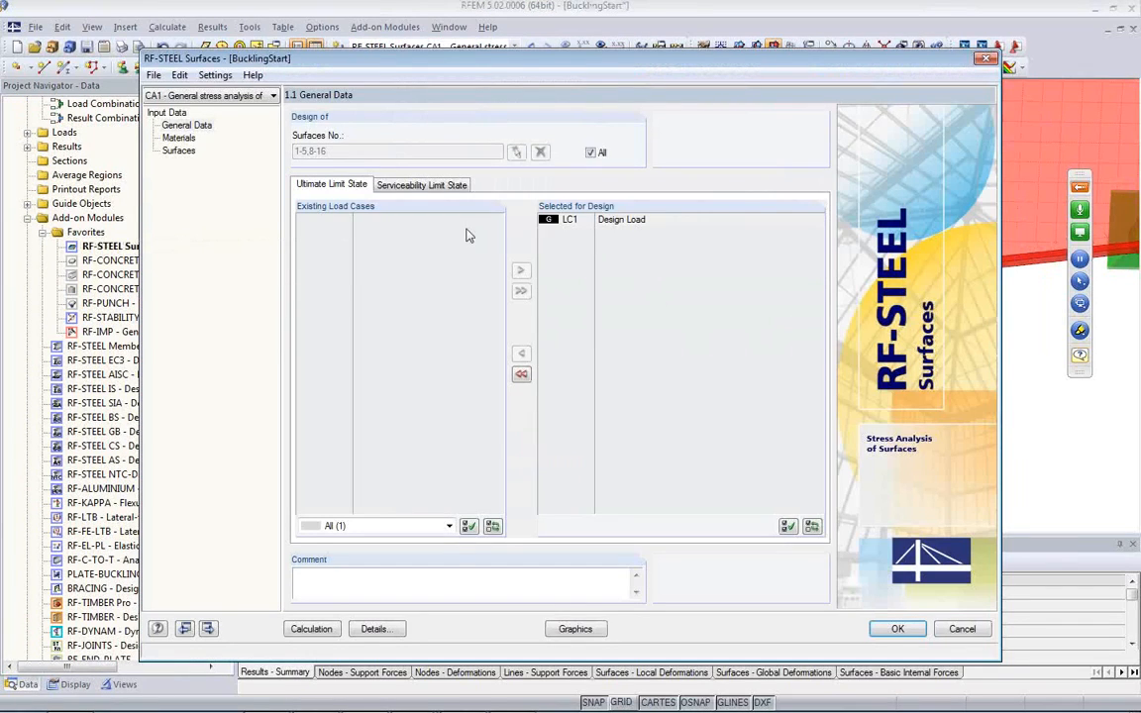
Step: Review the internal force distribution option in the design details, accept them, and calculate the surface stress design
left_click(396, 629)
left_click(412, 148)
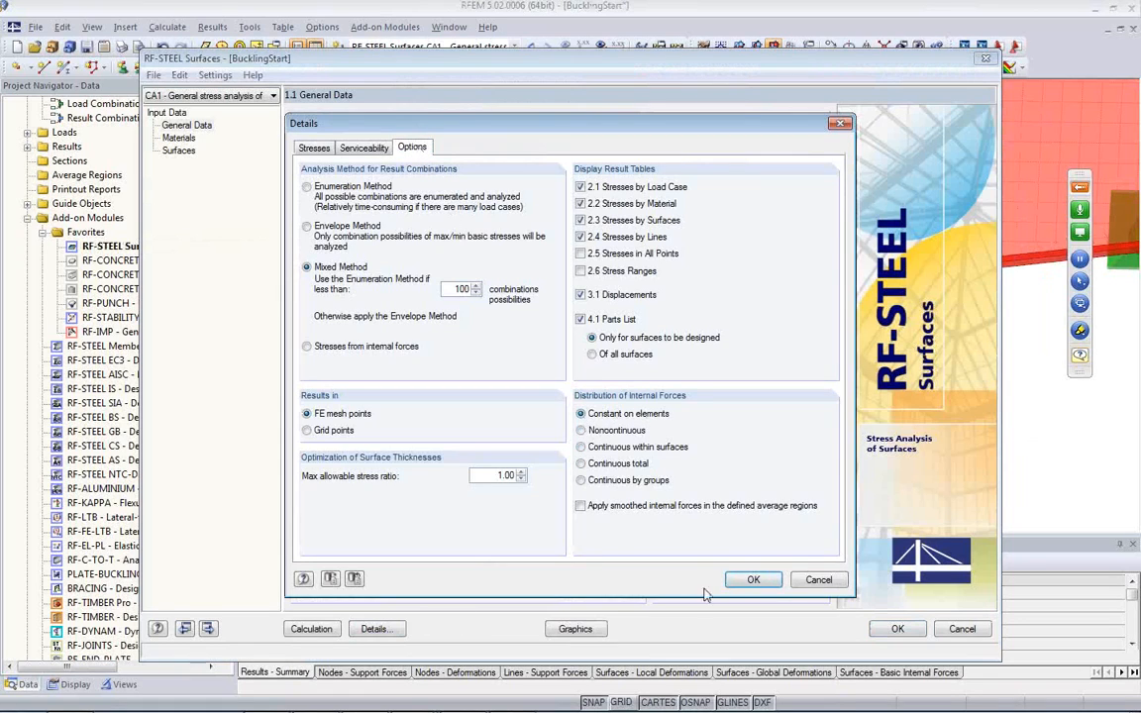
left_click(753, 580)
left_click(311, 629)
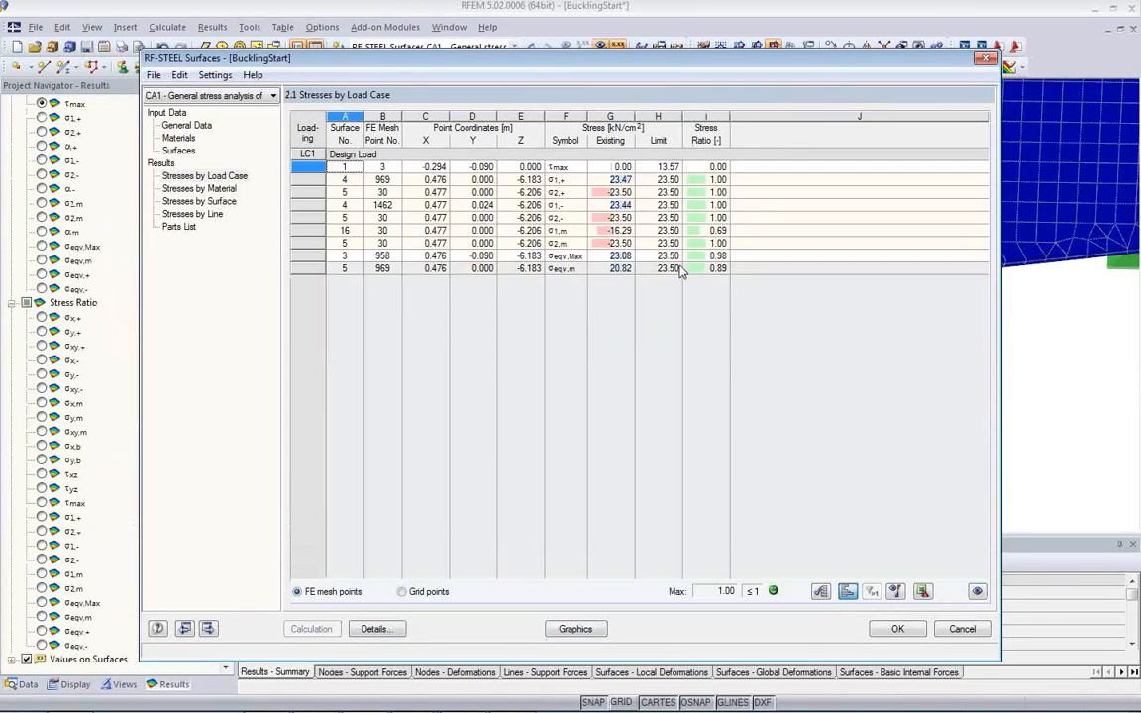
Step: Display the σeqv,Max stress ratio on the model without result values and inspect the column and bracket
left_click(574, 630)
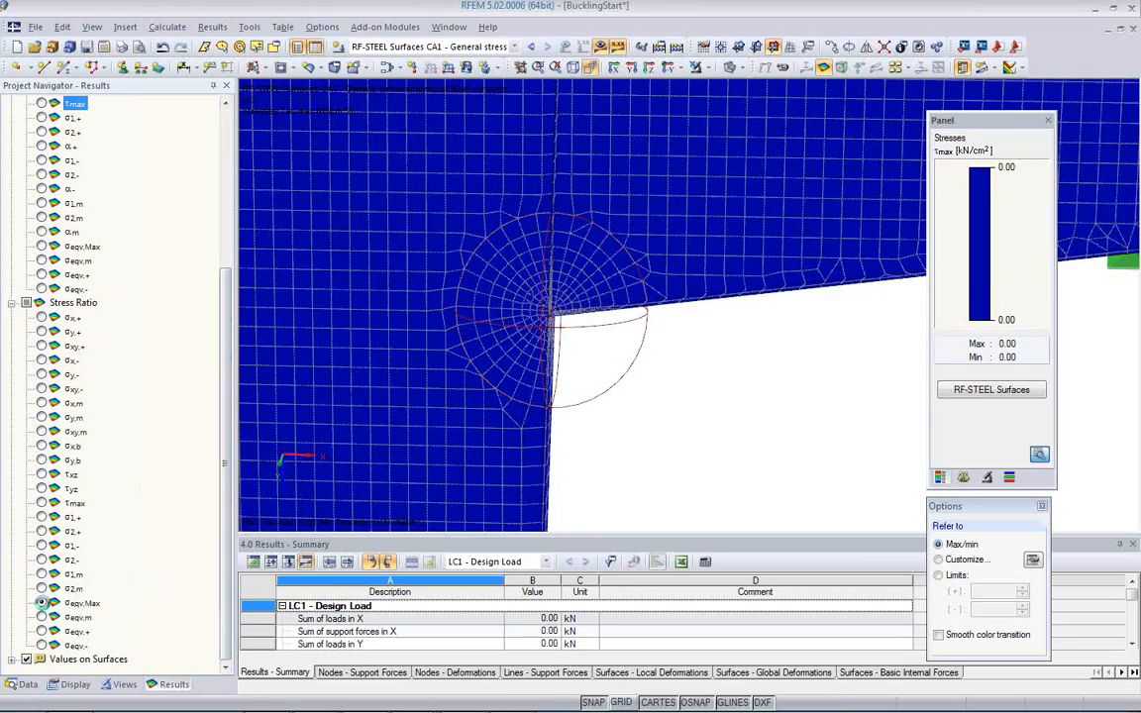
left_click(41, 603)
middle_click_drag(699, 433, 451, 394, "ctrl")
scroll(450, 393, "down", 5)
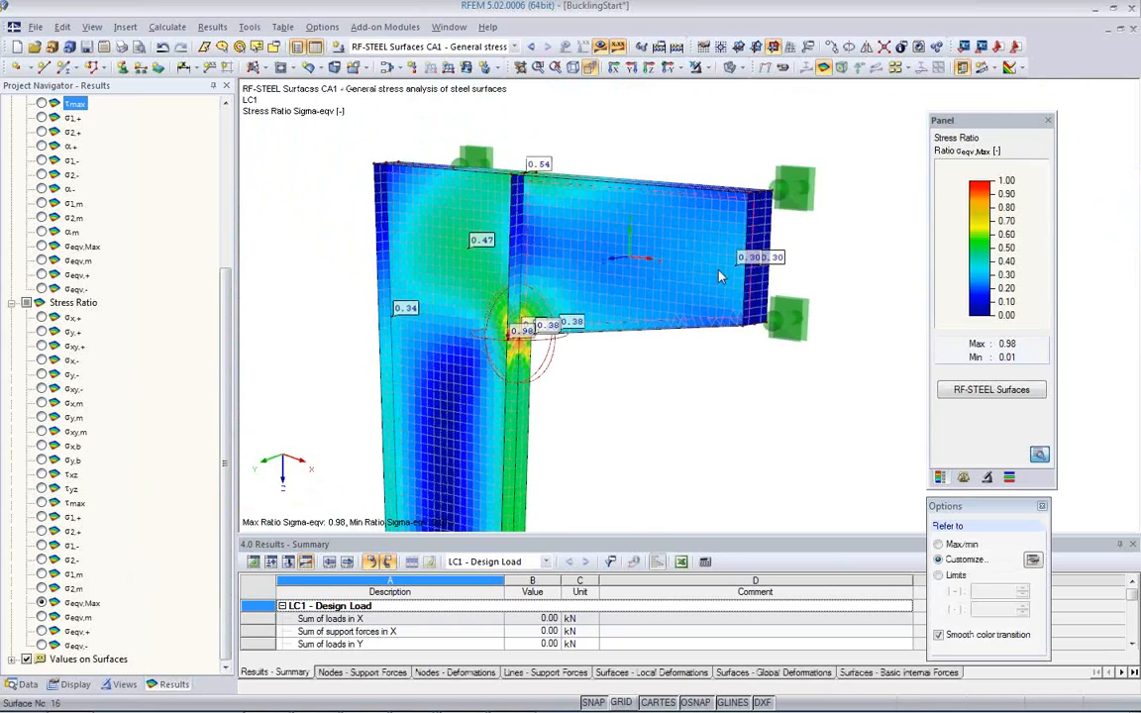
left_click(895, 68)
middle_click_drag(604, 420, 438, 267)
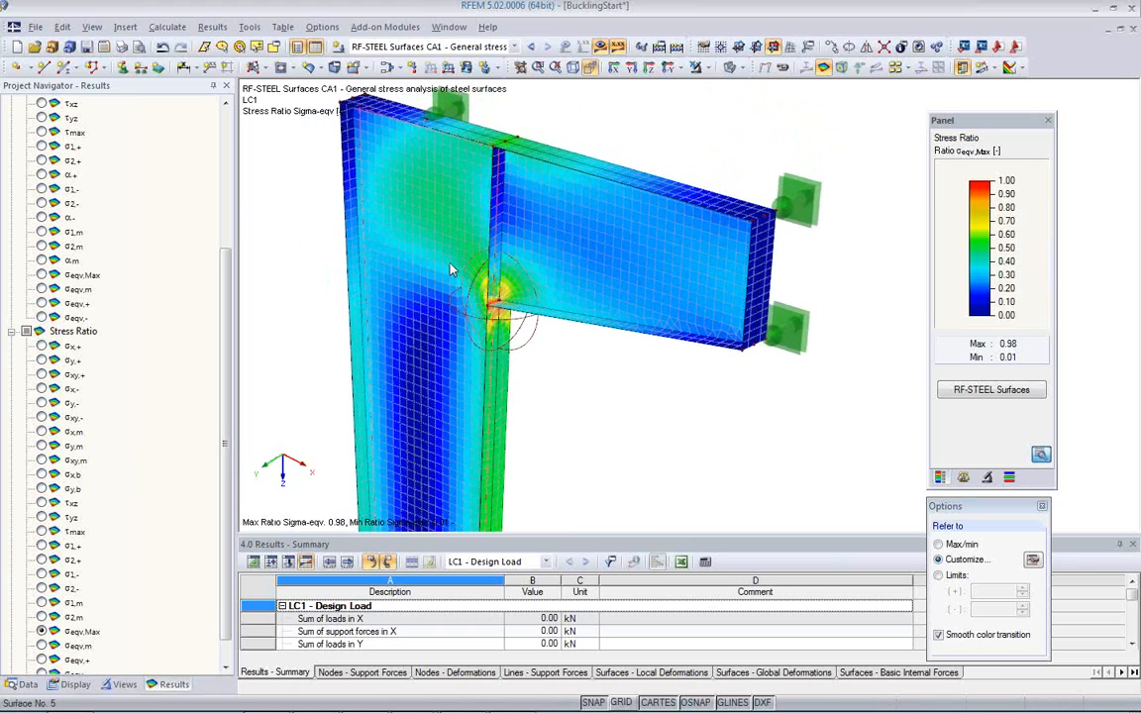
scroll(451, 264, "down", 2)
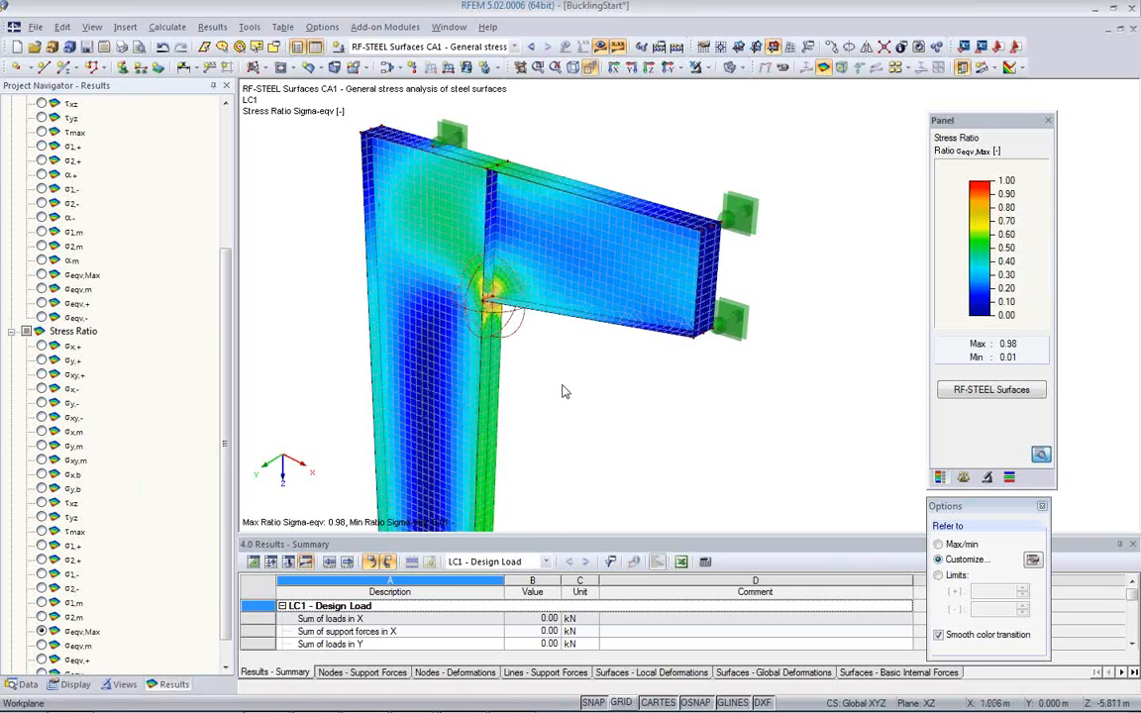
Step: Close the colour scale options and open the RF-STABILITY add-on module
left_click(1045, 506)
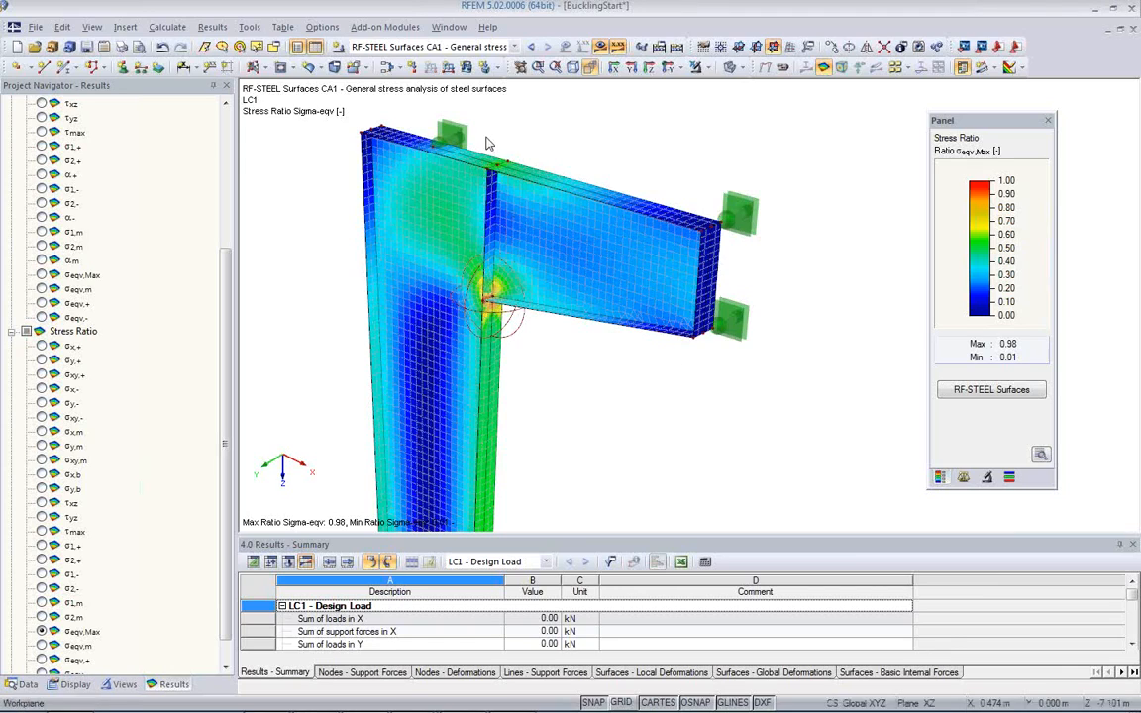
left_click(515, 50)
left_click(255, 167)
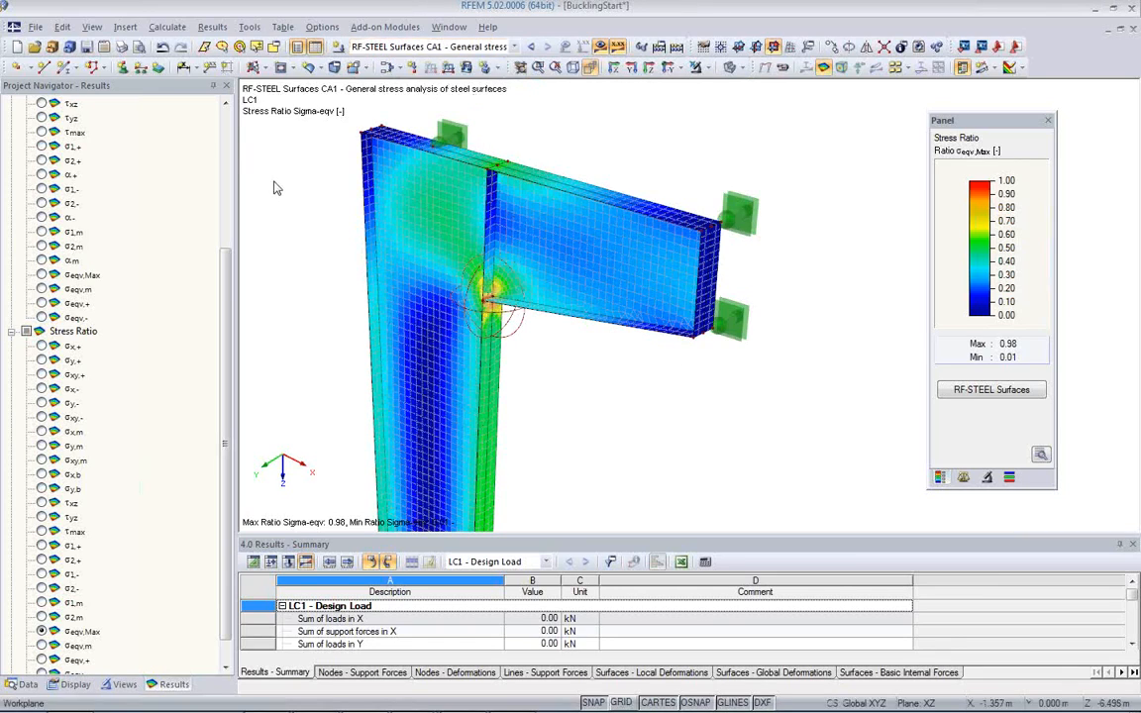
left_click(25, 685)
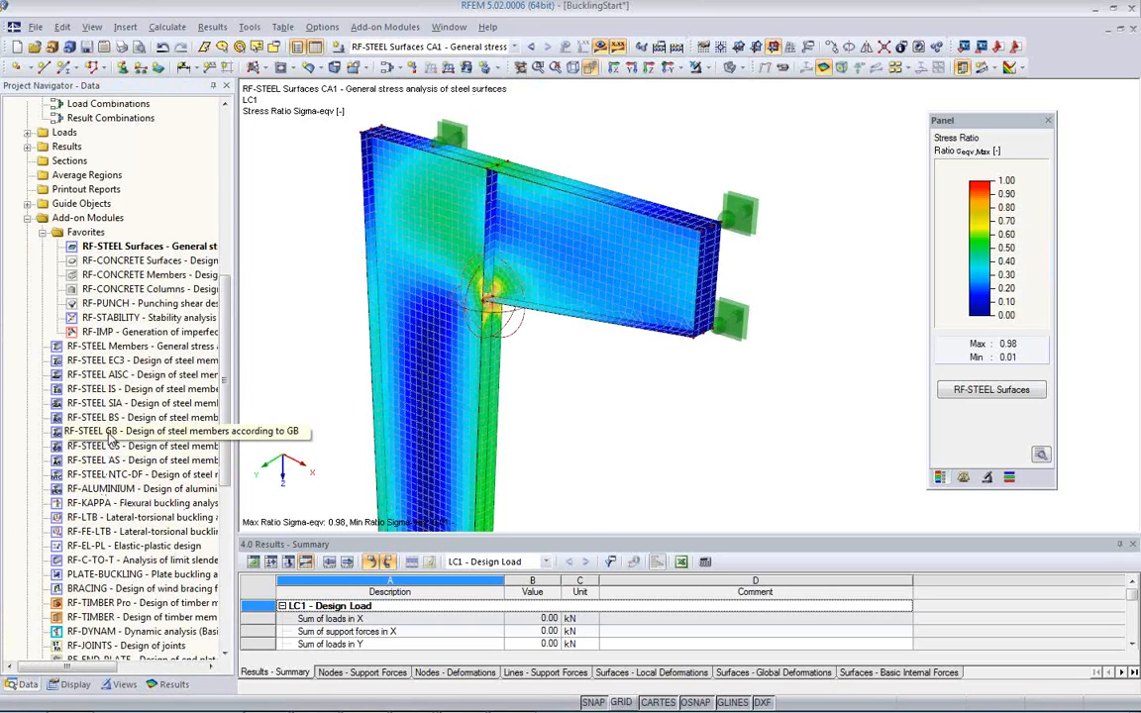
left_click(119, 319)
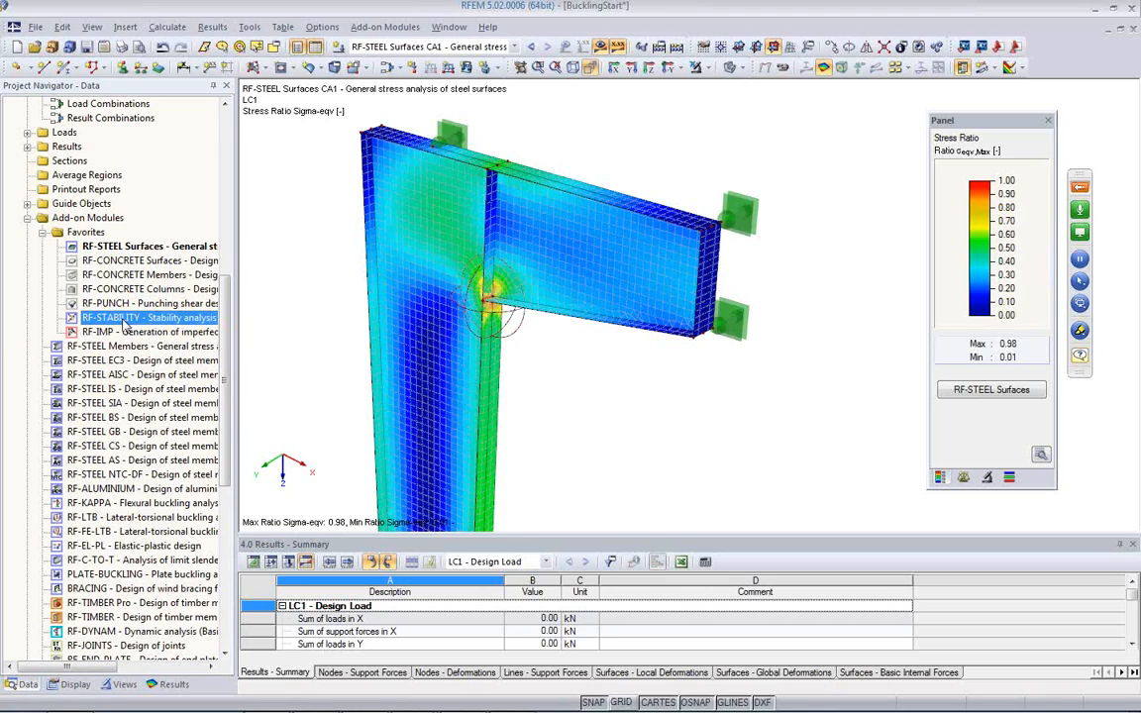
double_click(121, 318)
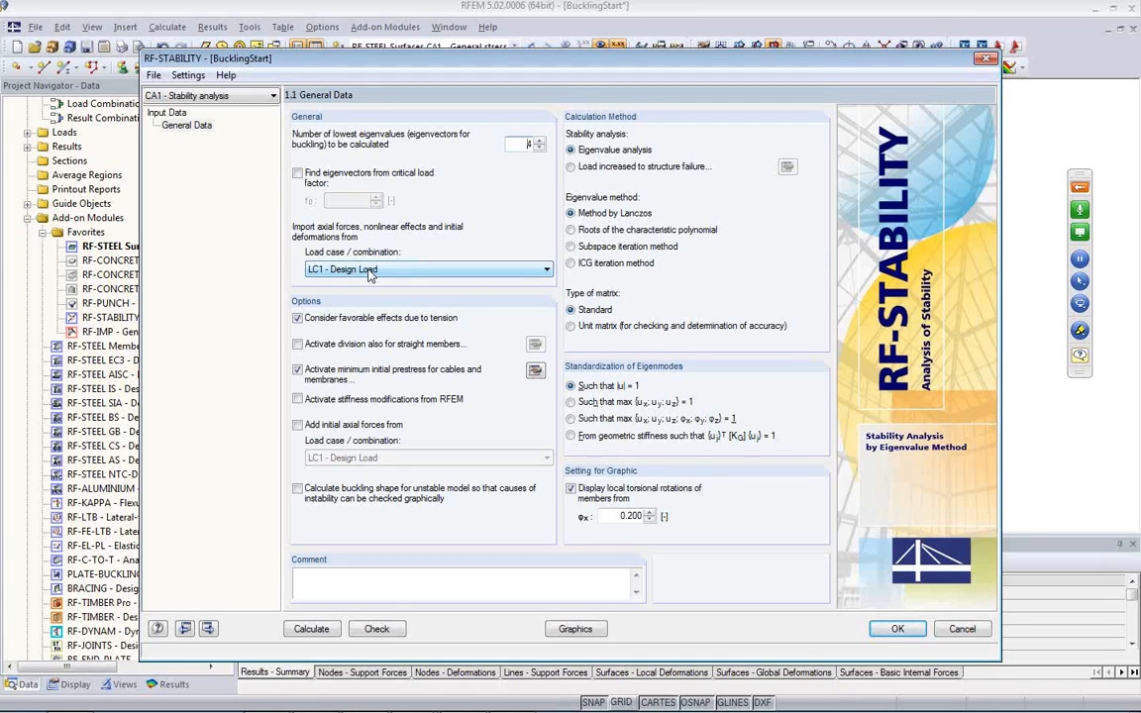
Step: Import the axial forces from LC1 - Design Load and calculate the four lowest eigenvalues with RF-STABILITY
left_click(433, 269)
left_click(396, 285)
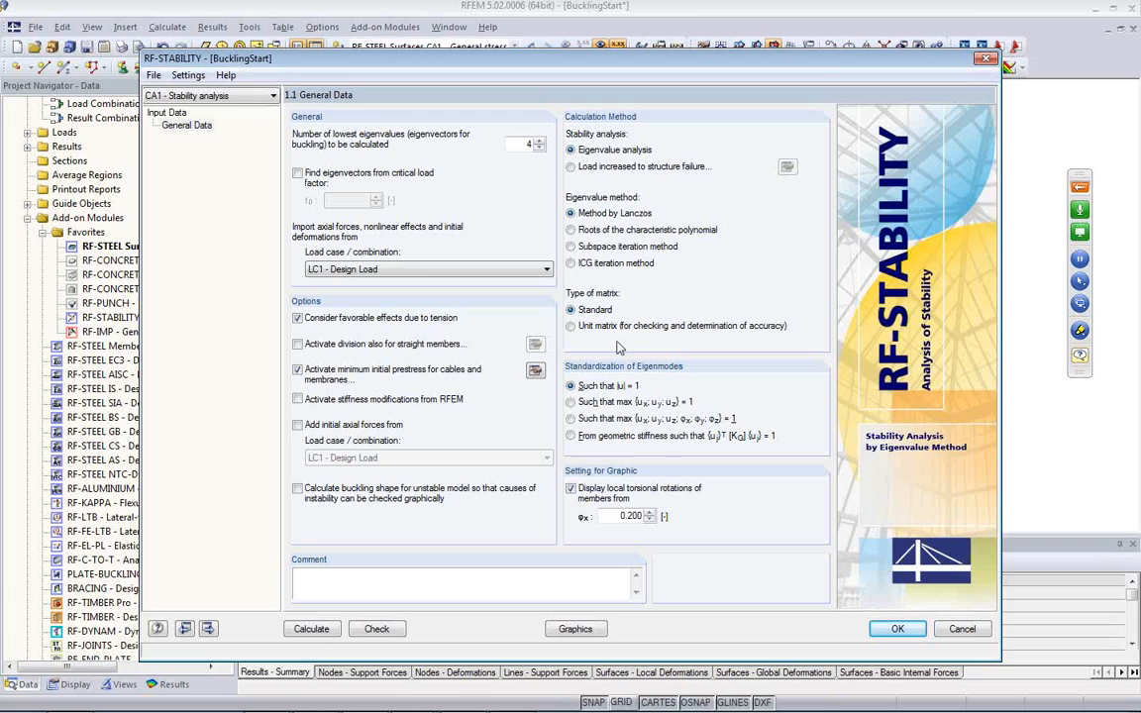
left_click(309, 628)
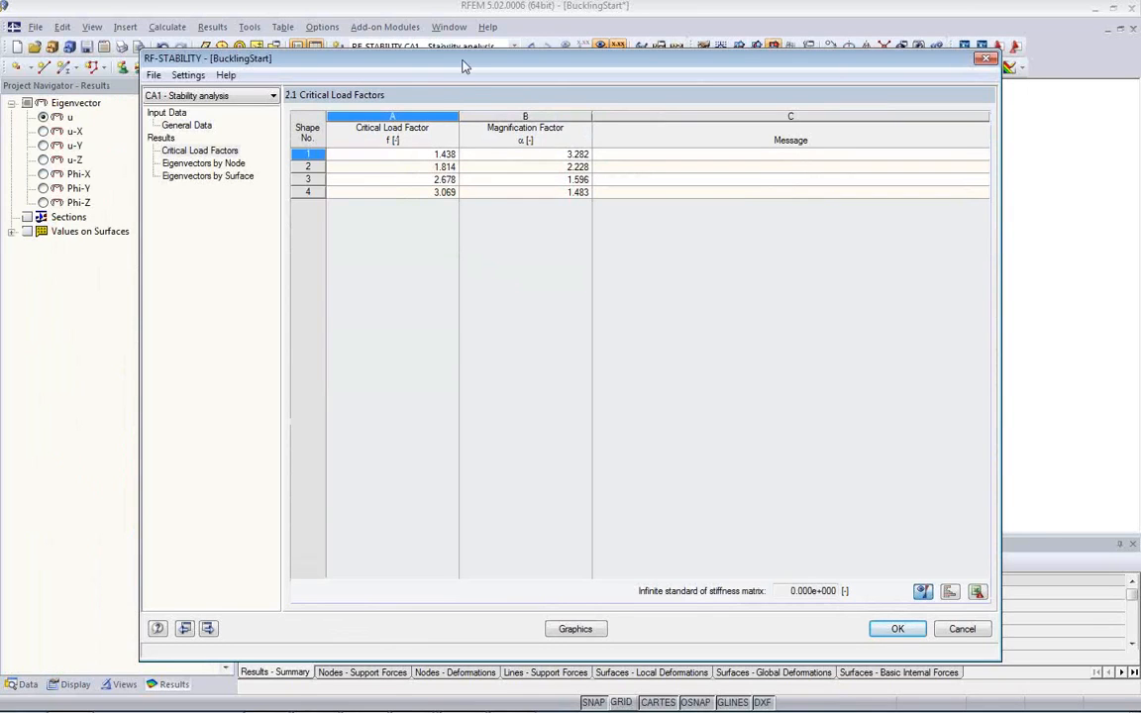
Step: Compare buckling shapes 1 to 4 on the model using the critical load factors table
left_click_drag(464, 65, 481, 407)
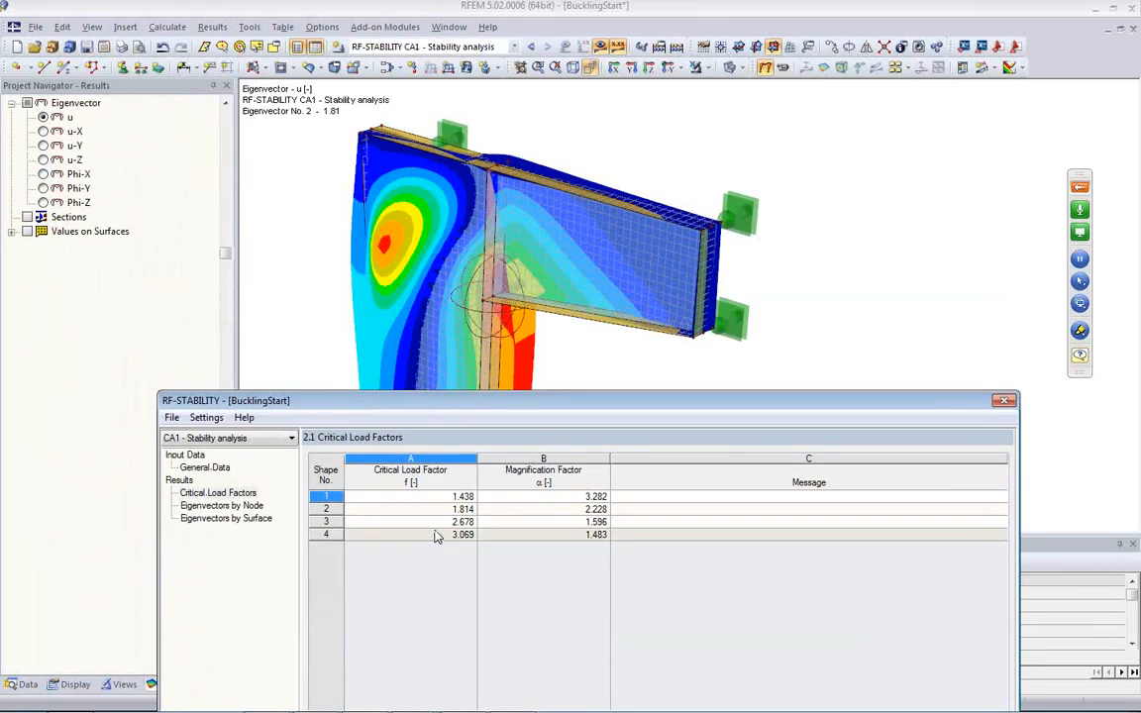
left_click(433, 509)
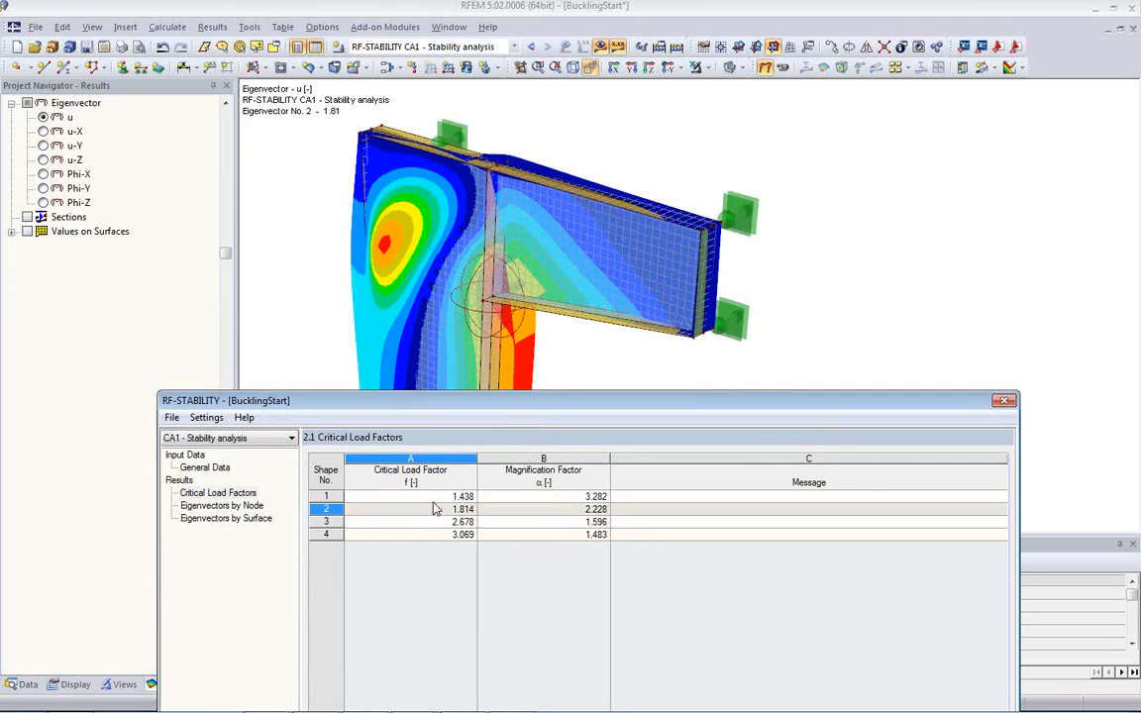
left_click(459, 497)
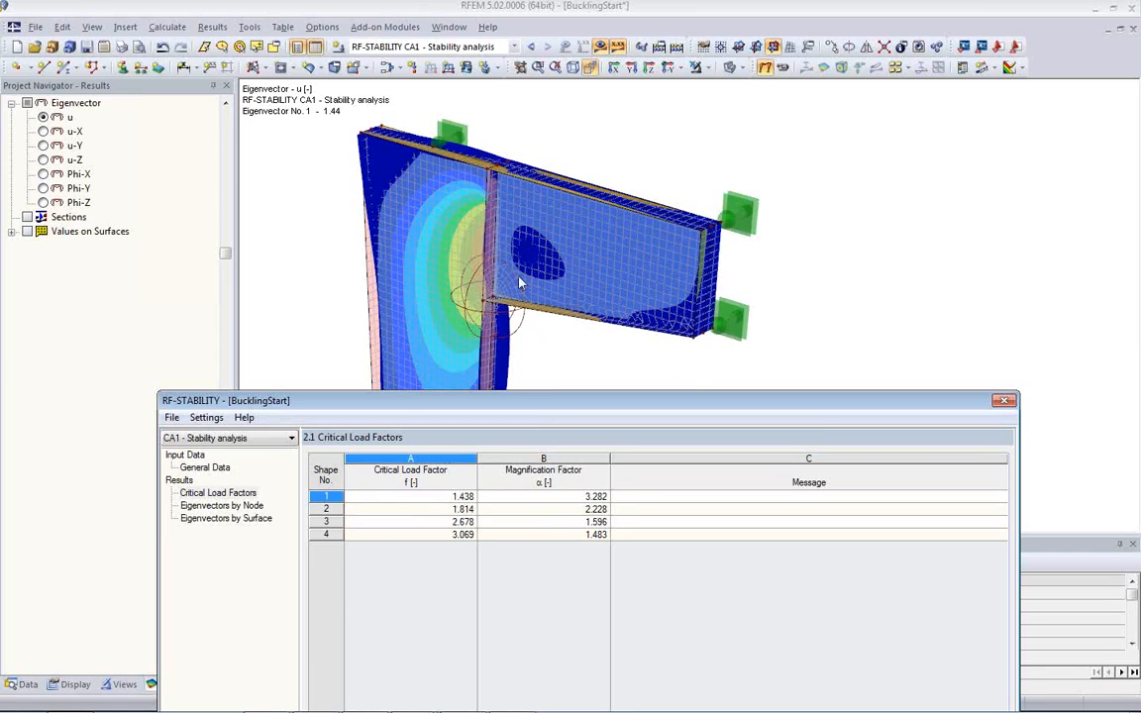
left_click(428, 514)
left_click(428, 521)
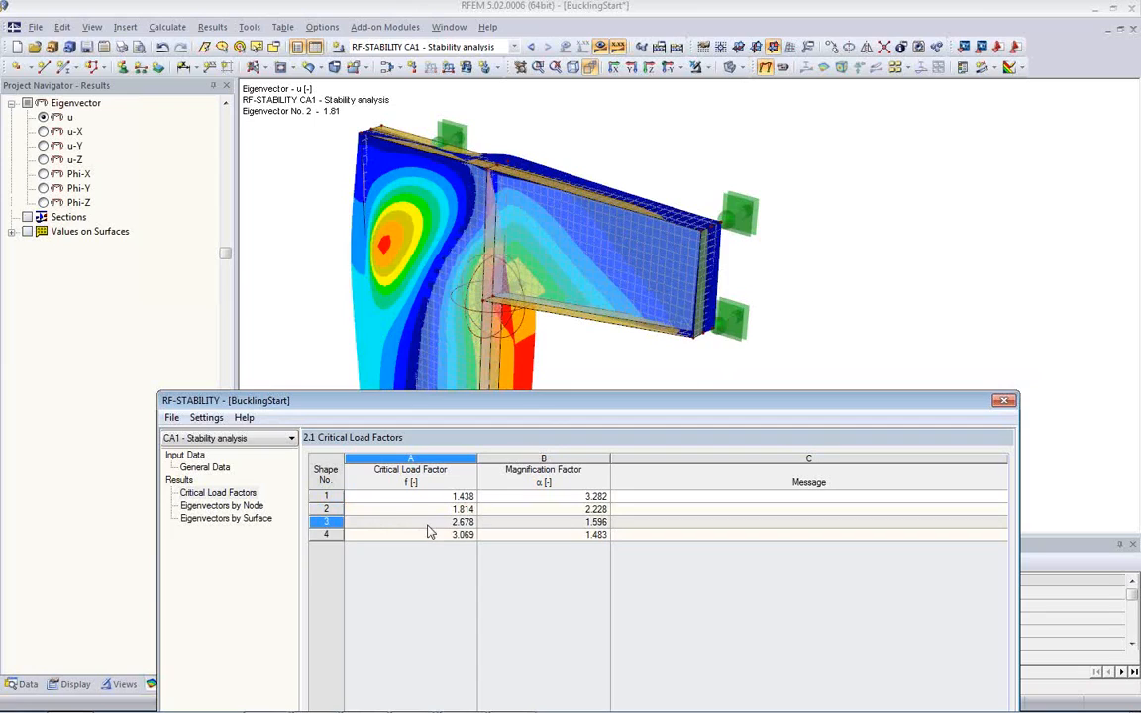
left_click(430, 534)
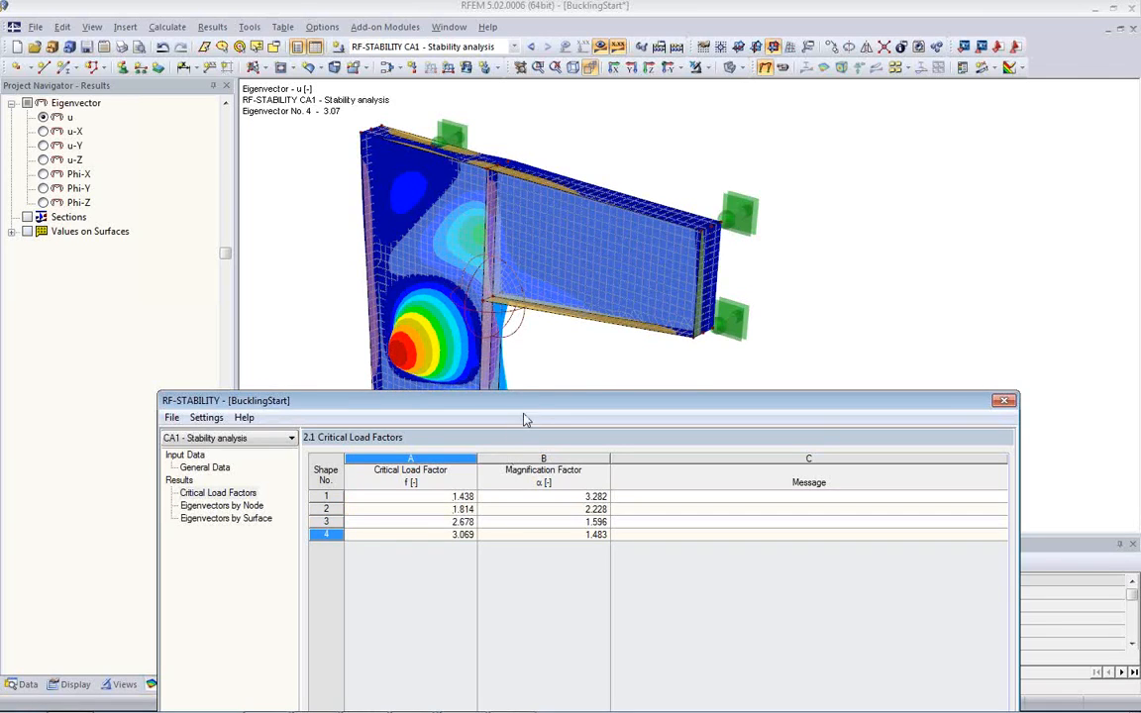
Step: Display buckling shape 1, accept the RF-STABILITY results, and inspect the web buckle of the column from the opposite side
left_click(439, 497)
left_click_drag(542, 410, 528, 79)
left_click(902, 641)
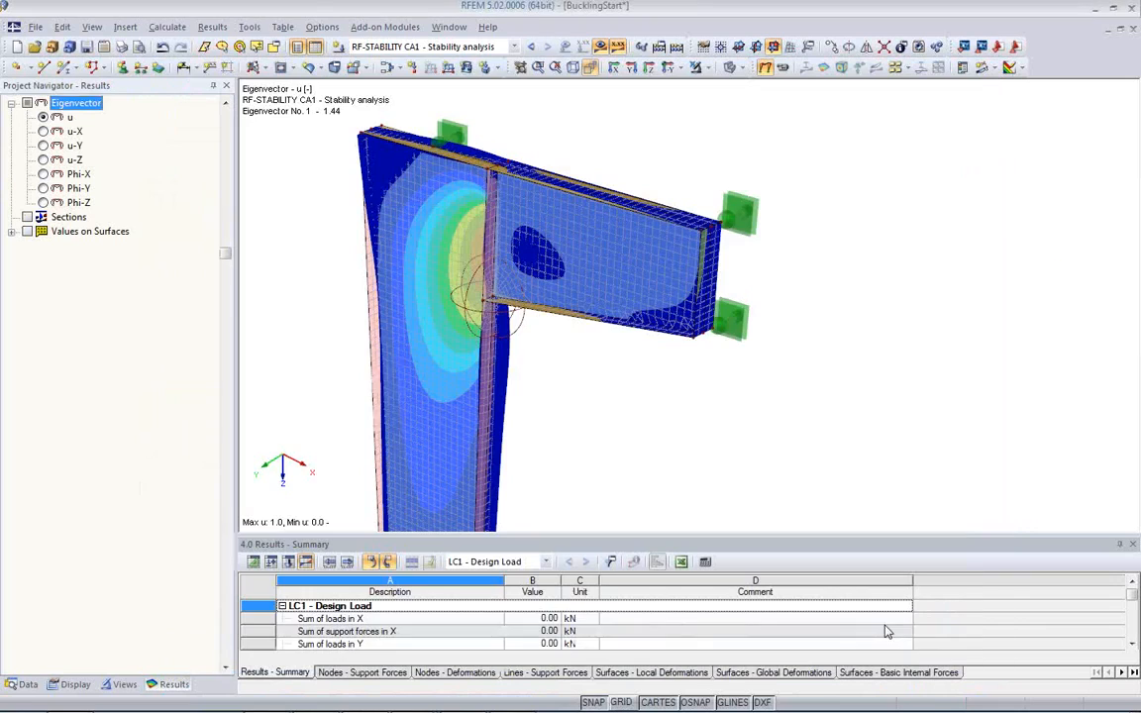
middle_click_drag(670, 420, 709, 230, "ctrl")
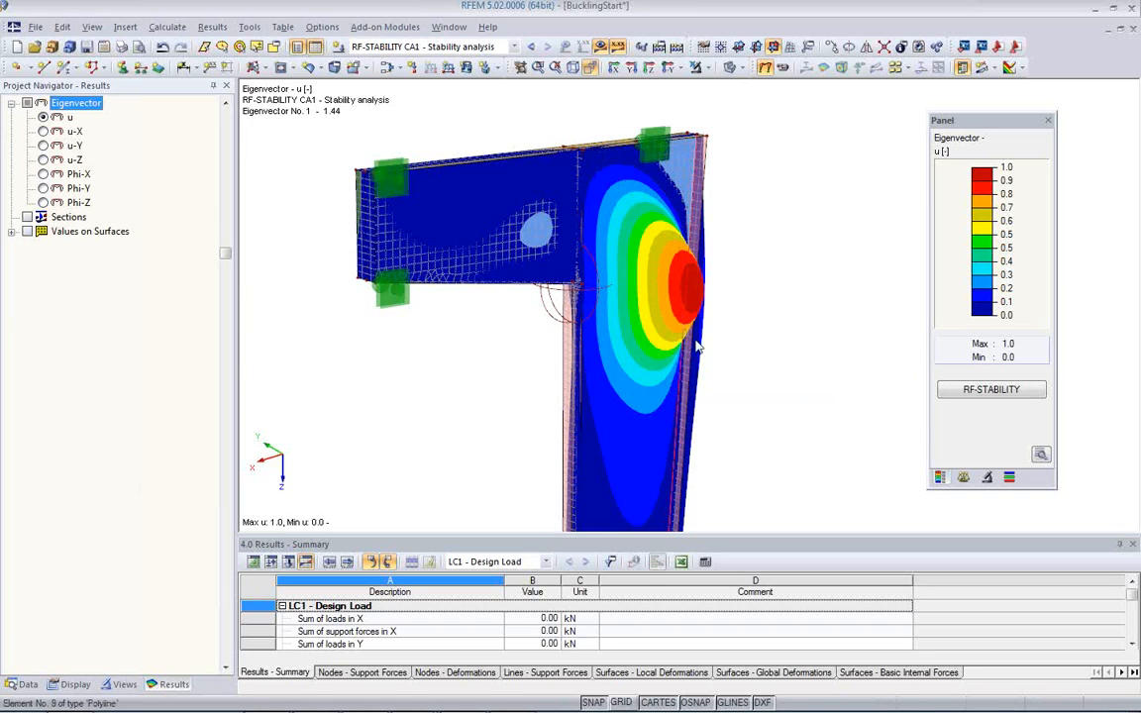
middle_click_drag(713, 367, 731, 396, "ctrl")
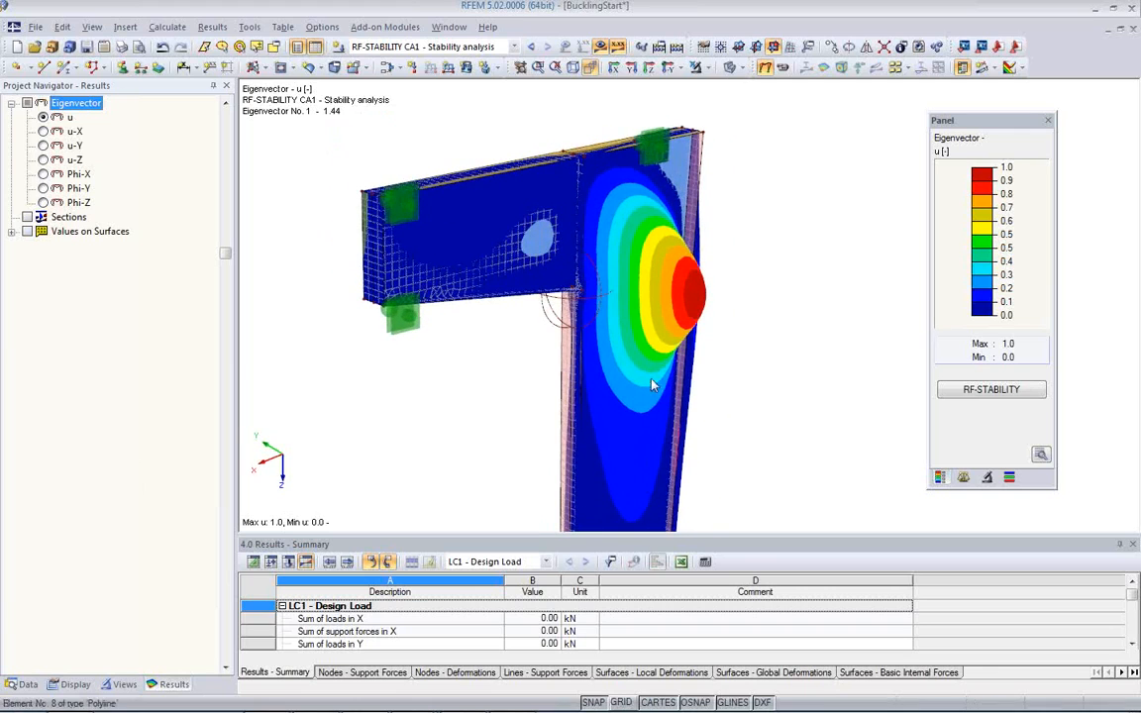
Step: Open the RF-IMP add-on module and base the imperfections on buckling shape No. 1 of RF-STABILITY CA1 - Stability analysis
left_click(28, 684)
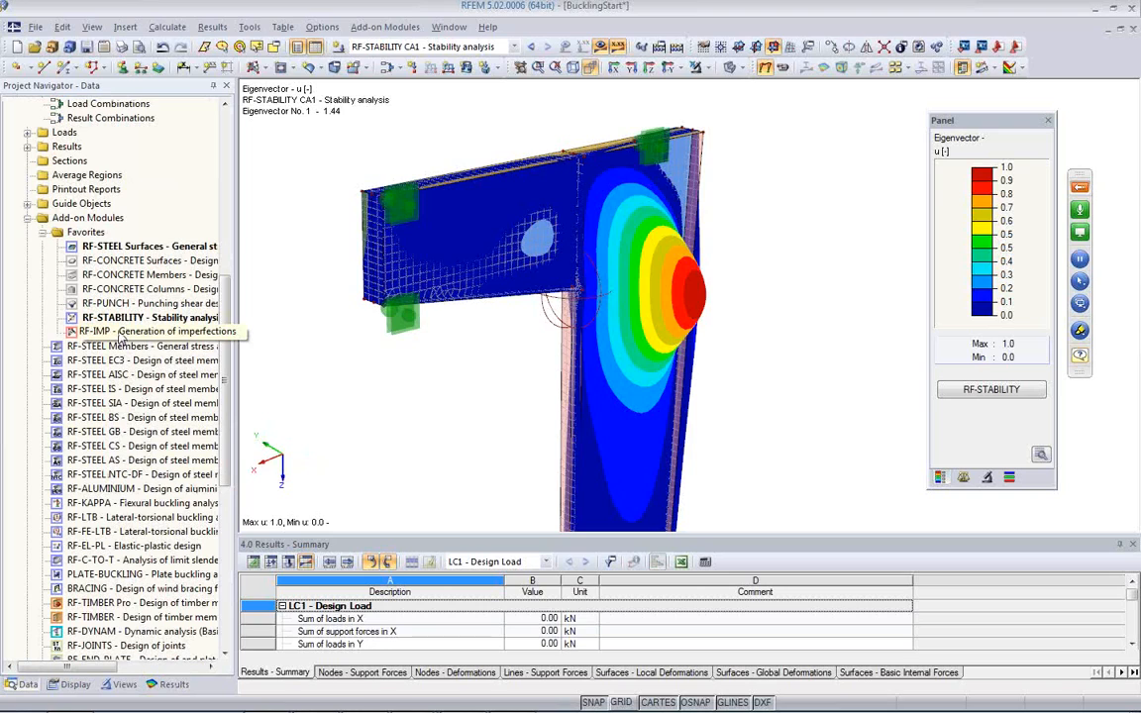
double_click(121, 334)
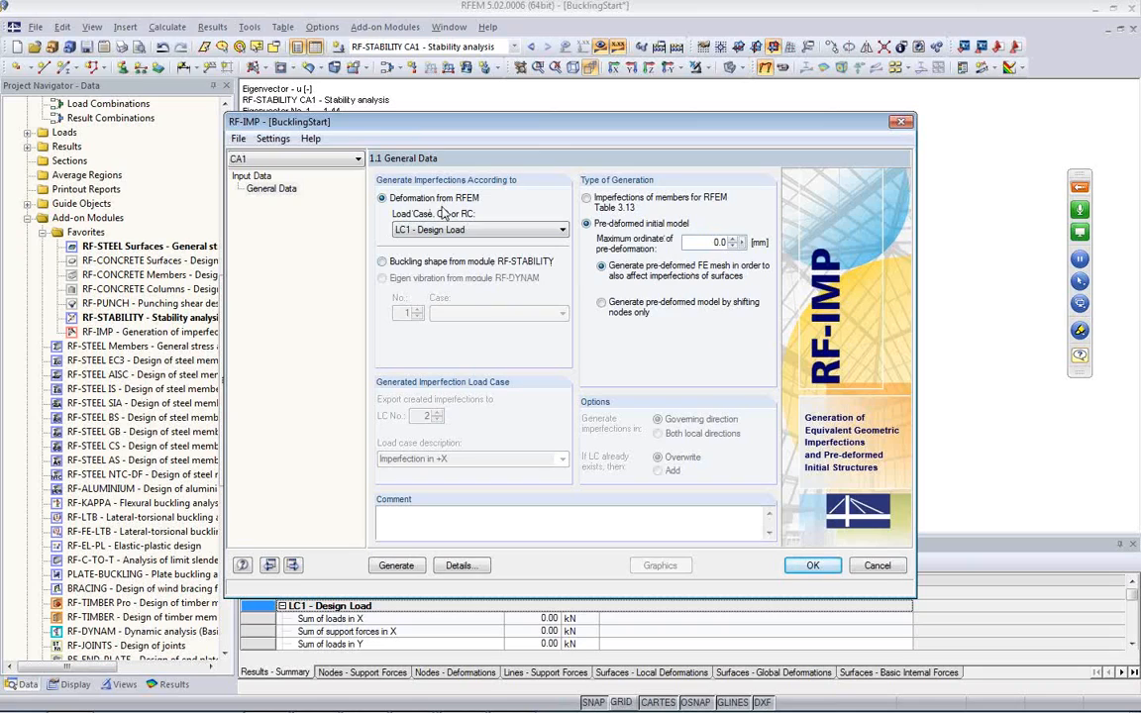
left_click(394, 262)
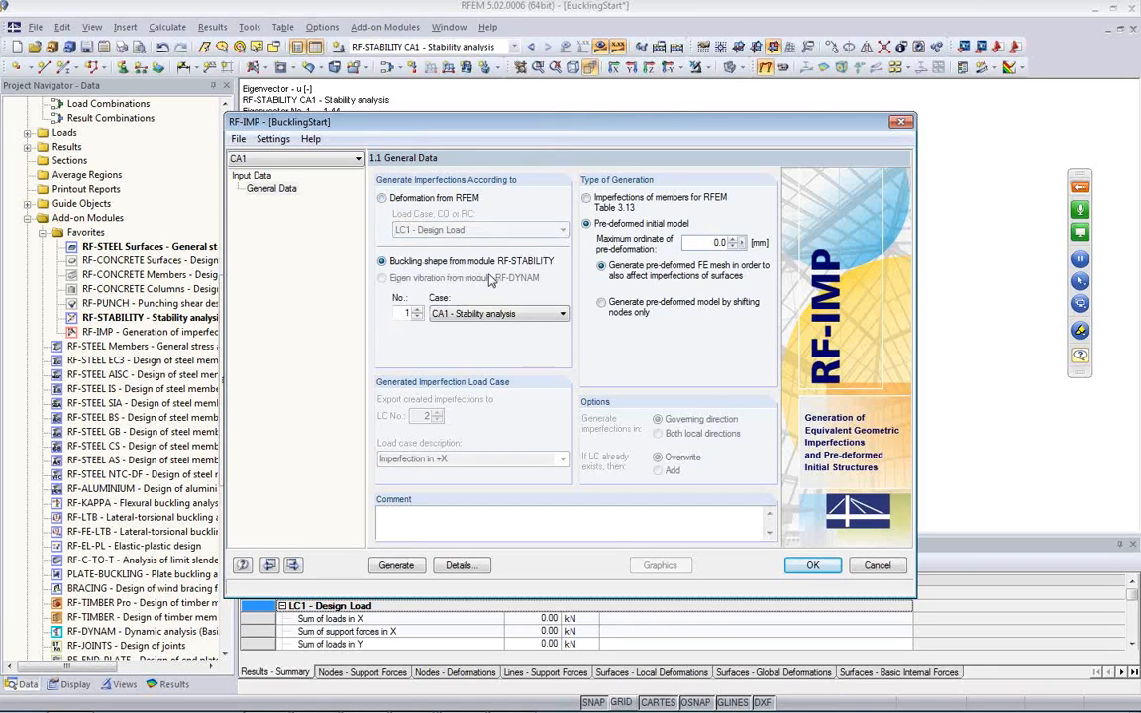
left_click(438, 314)
left_click(432, 317)
left_click(403, 313)
left_click_drag(577, 121, 603, 181)
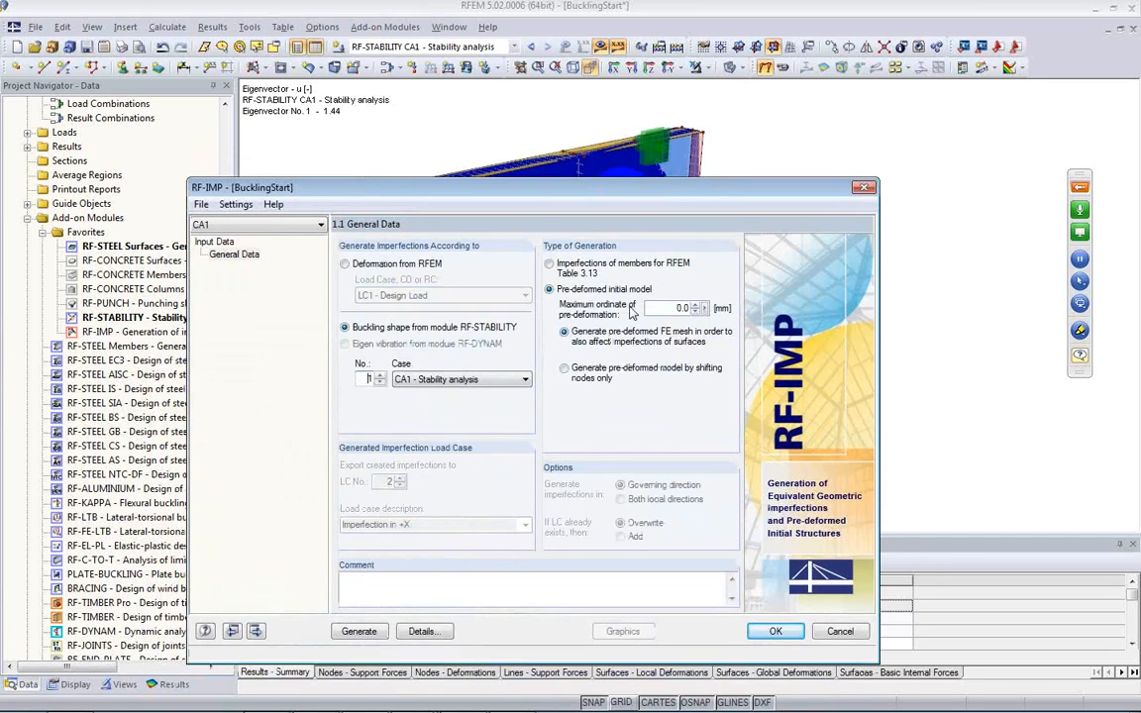
Step: Set the maximum ordinate of pre-deformation to 20 mm, generate the pre-deformed FE mesh, and display it on the model
double_click(684, 308)
type("20")
left_click(672, 313)
left_click(355, 631)
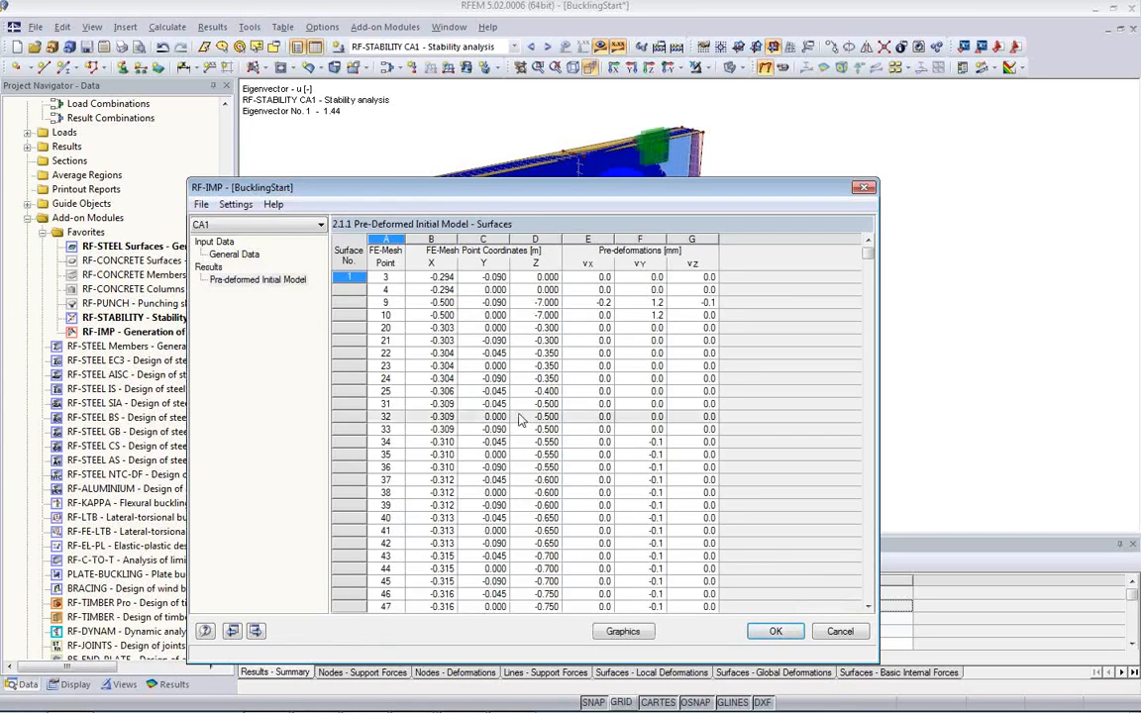
left_click(623, 632)
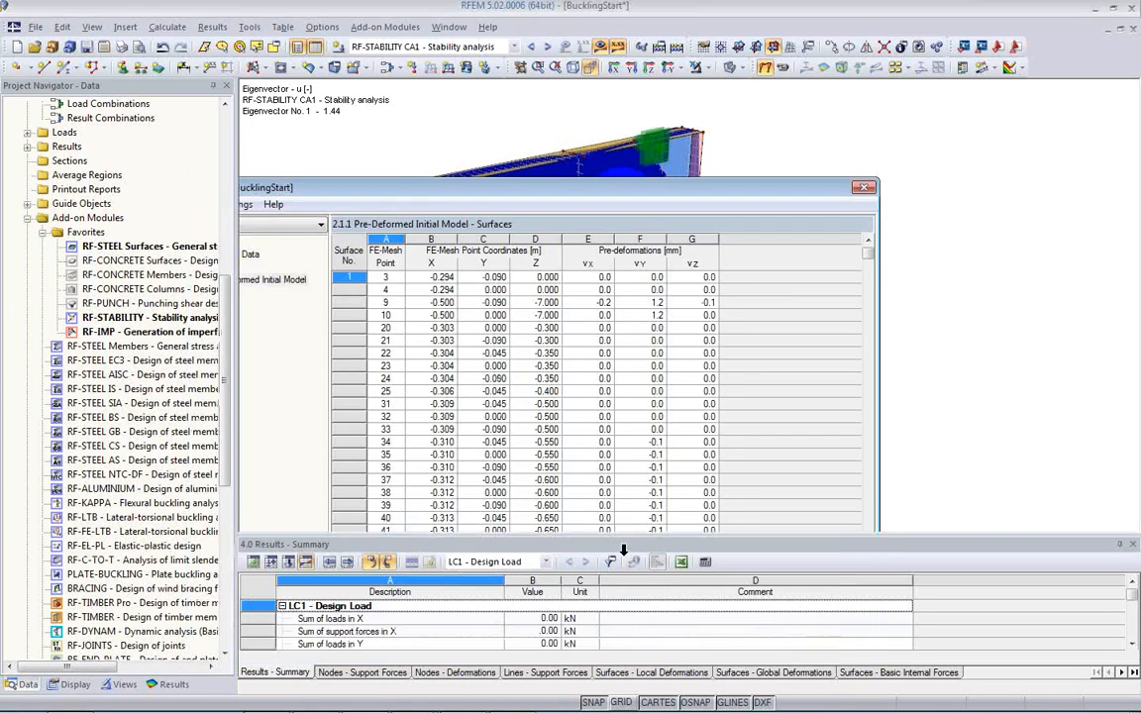
middle_click_drag(356, 329, 436, 387, "ctrl")
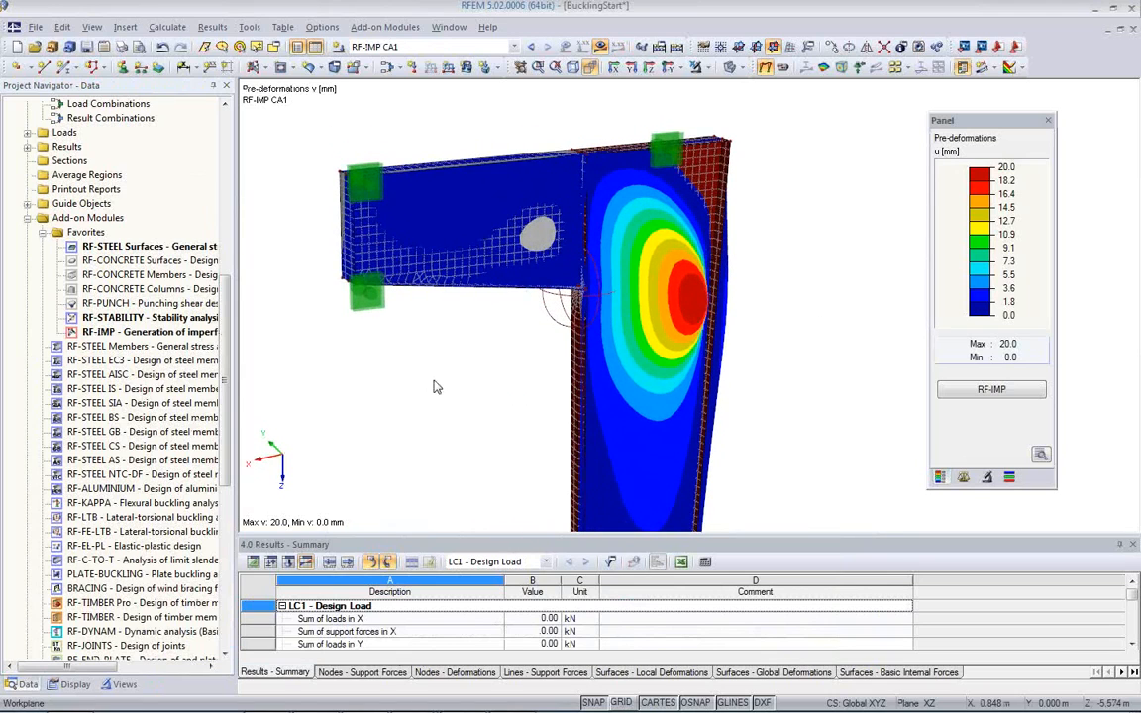
Step: Reverse the pre-deformation by setting its maximum ordinate to -20 mm, regenerate it, and display it on the column
left_click(992, 389)
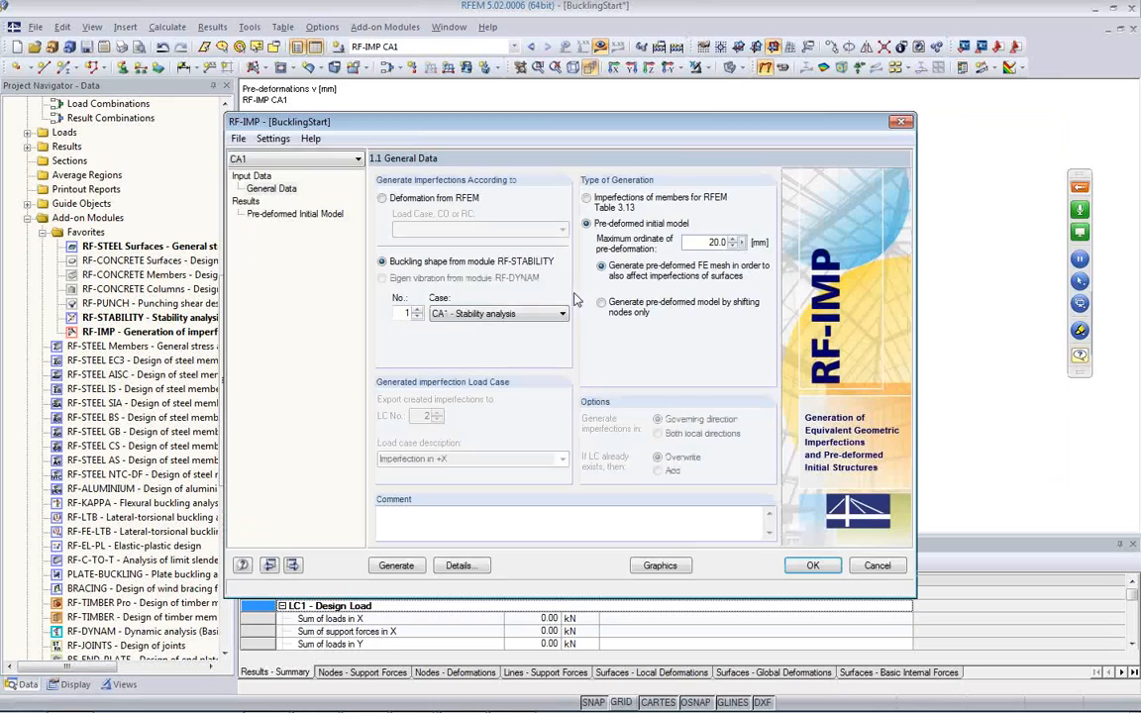
left_click(702, 244)
type("-")
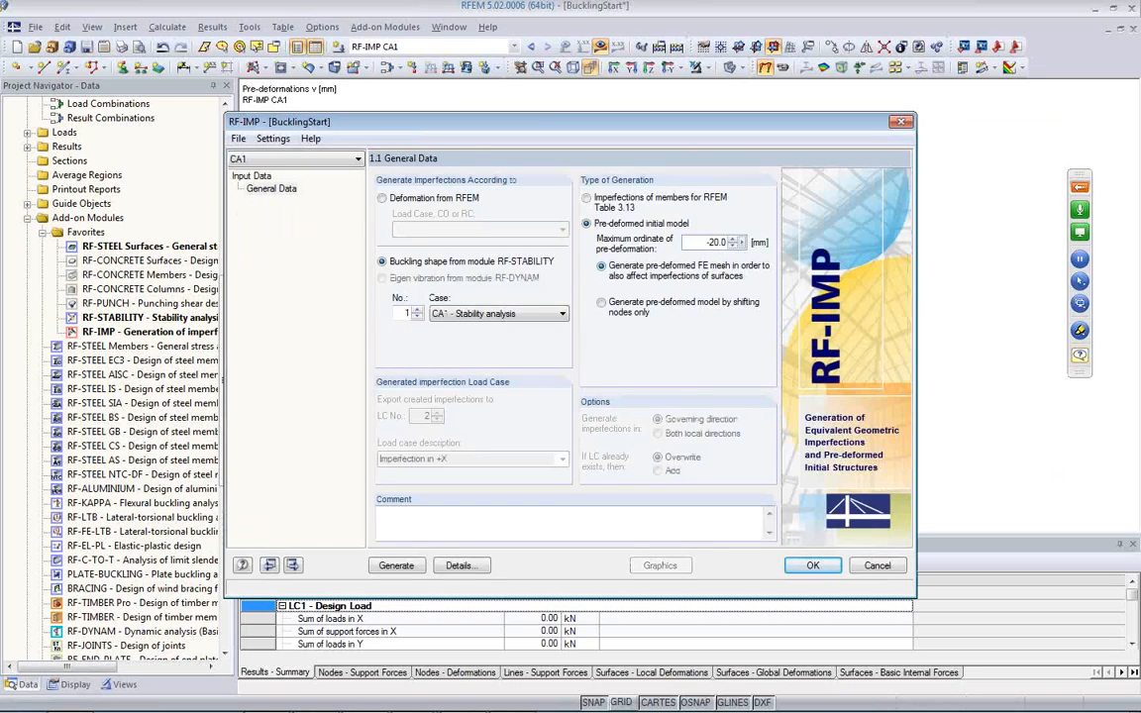
left_click(396, 565)
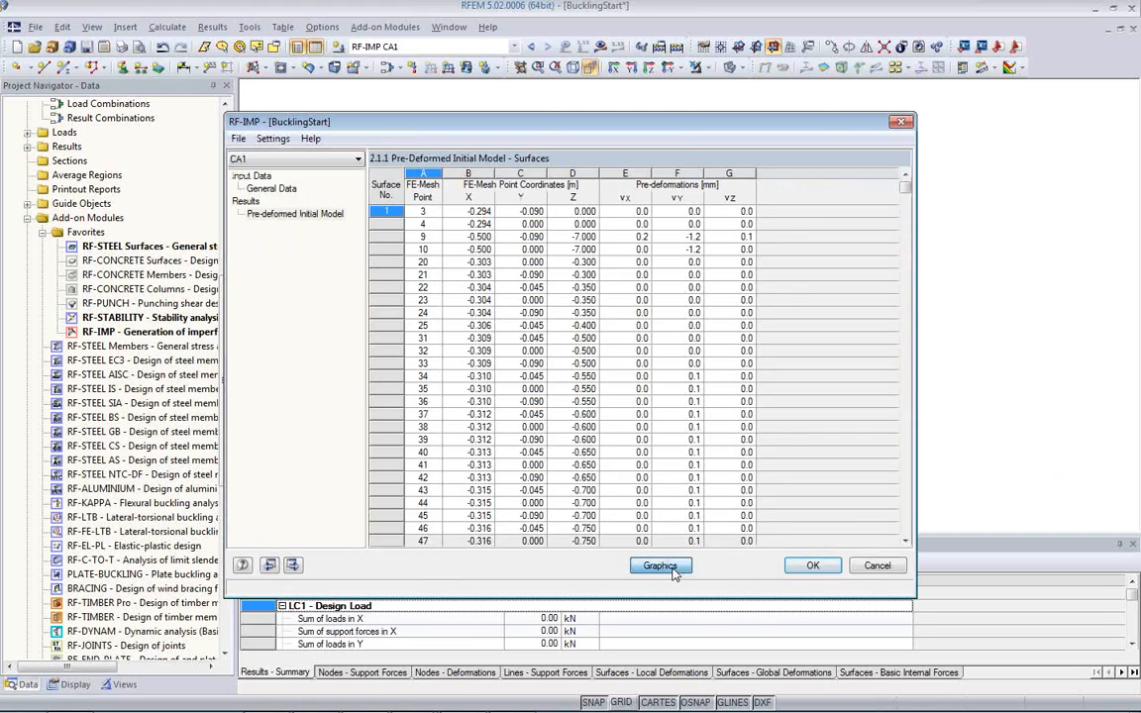
left_click(671, 568)
middle_click_drag(500, 405, 852, 411, "ctrl")
middle_click_drag(687, 428, 666, 392)
middle_click_drag(656, 277, 658, 297, "ctrl")
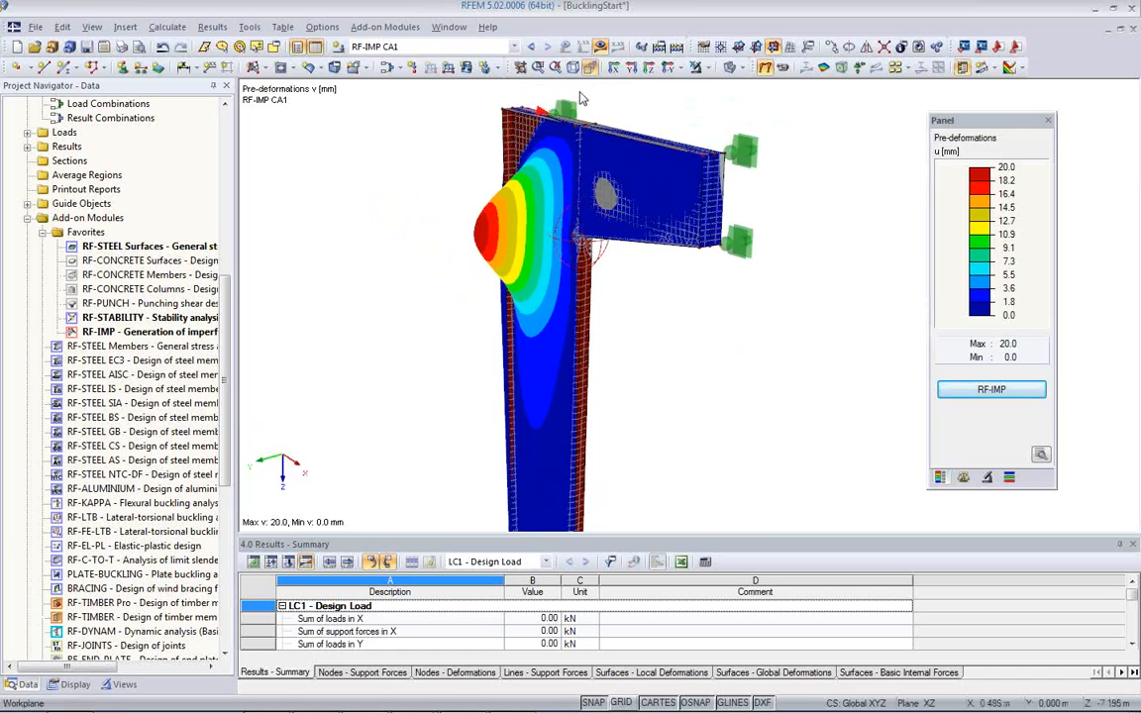
middle_click_drag(644, 372, 772, 430, "ctrl")
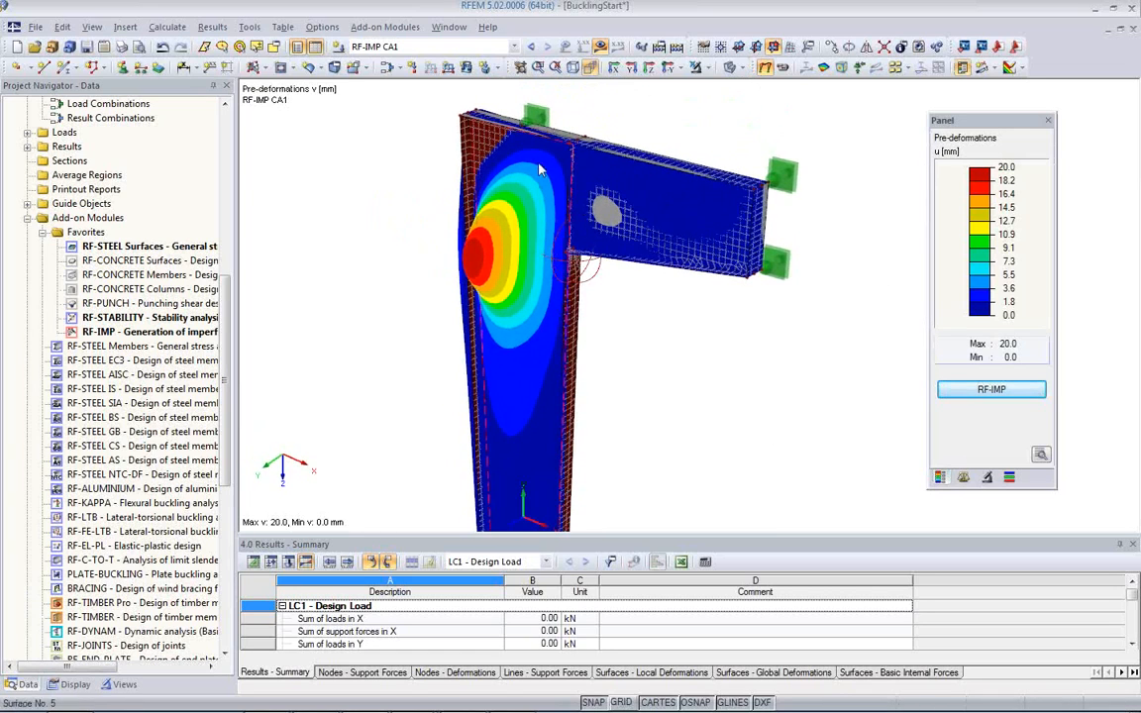
Step: Switch the model display to wireframe and examine the web pre-deformation in a nearly frontal view
left_click(731, 69)
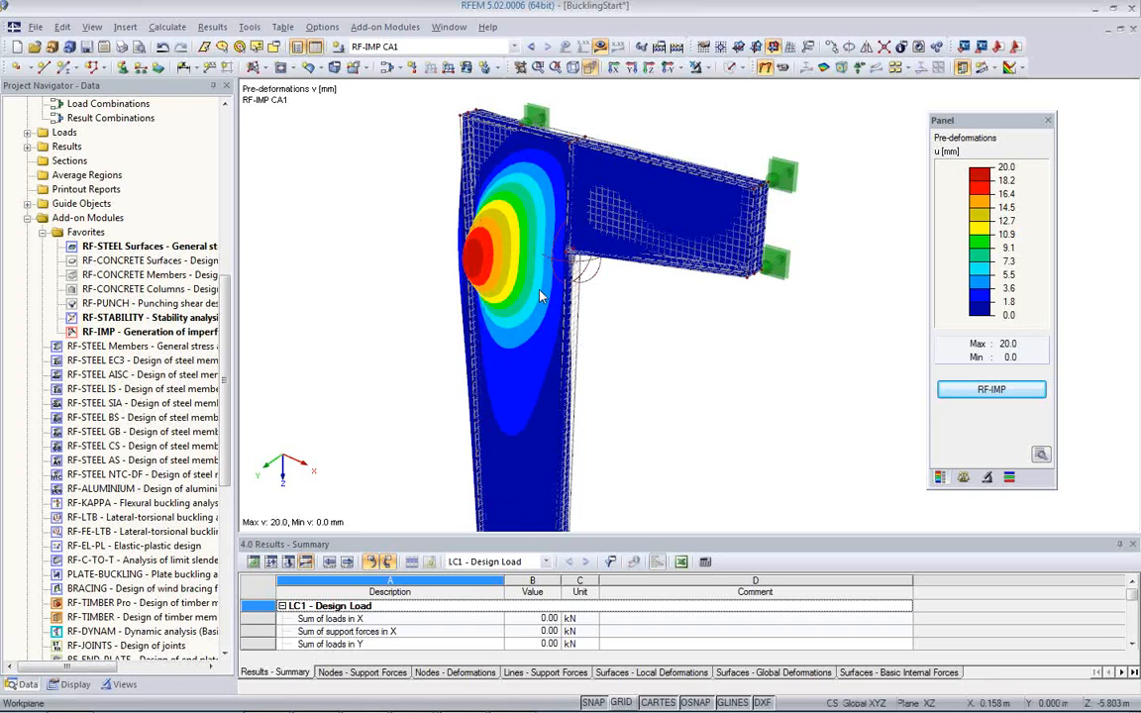
middle_click_drag(666, 408, 729, 358, "ctrl")
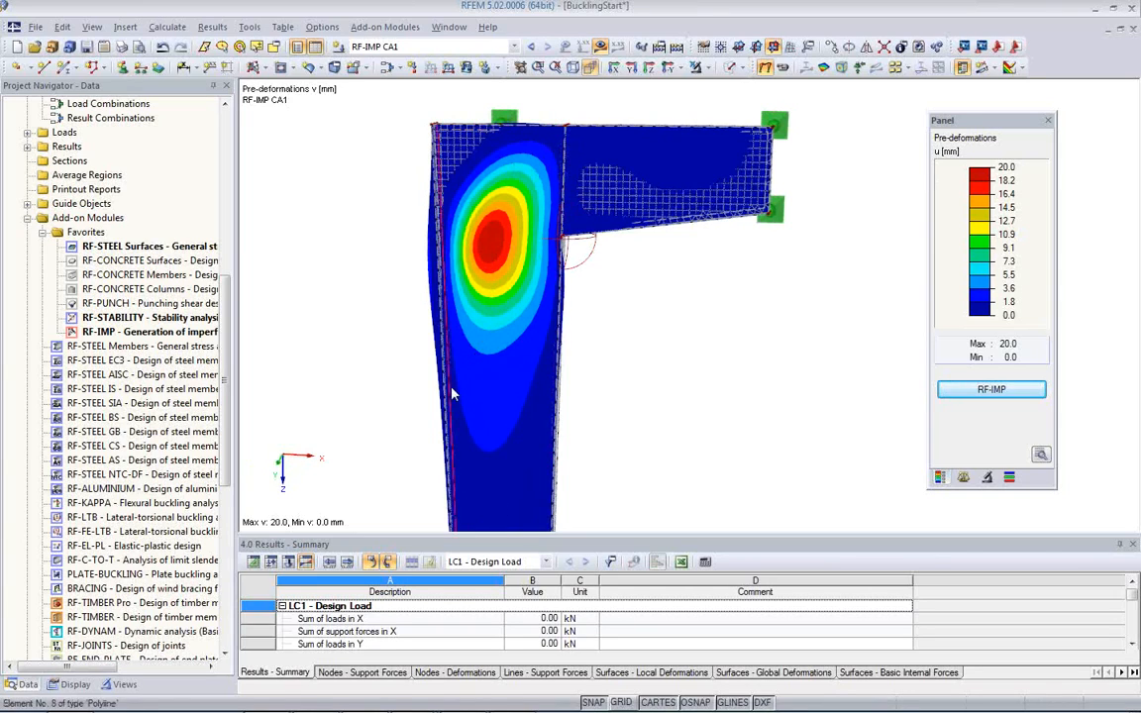
mouse_move(446, 396)
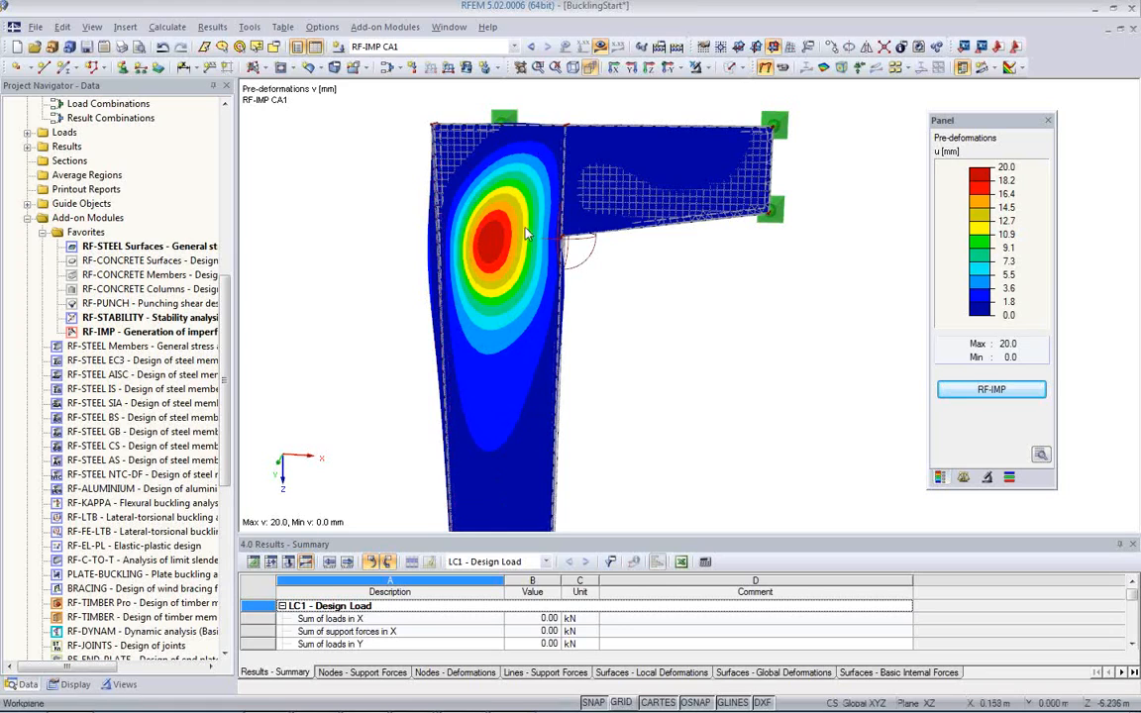
mouse_move(554, 134)
Step: Measure the diagonal distance across the web buckle from the column's top edge to its outer flange
left_click(249, 27)
mouse_move(282, 543)
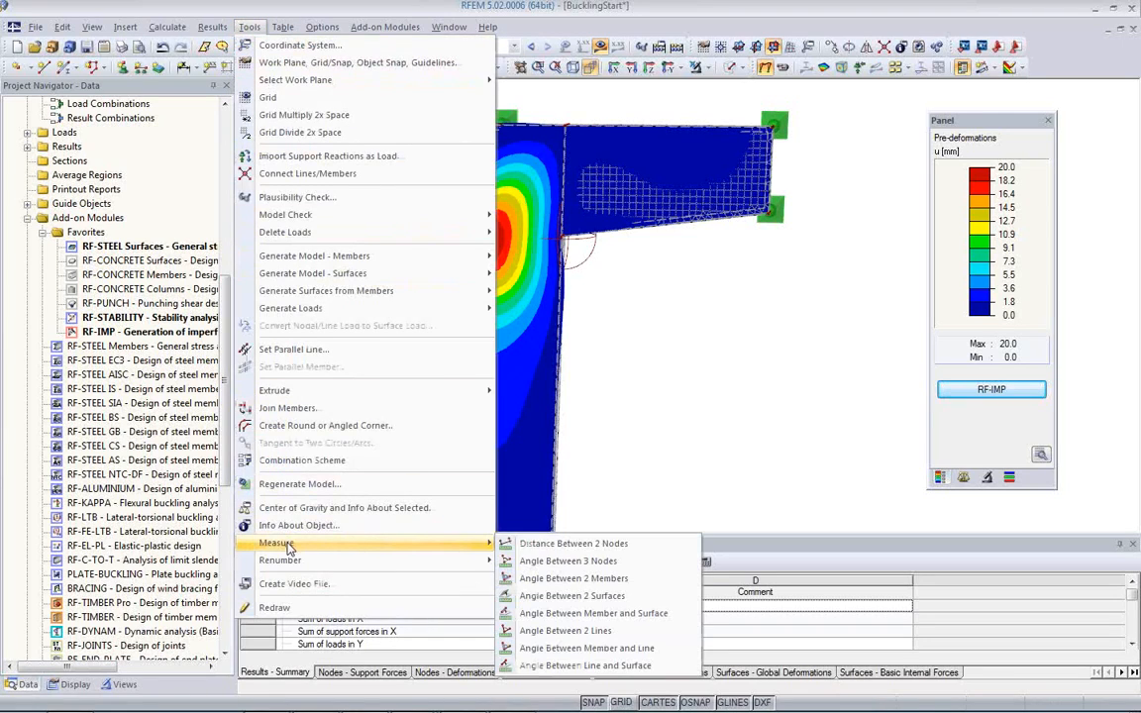
left_click(540, 547)
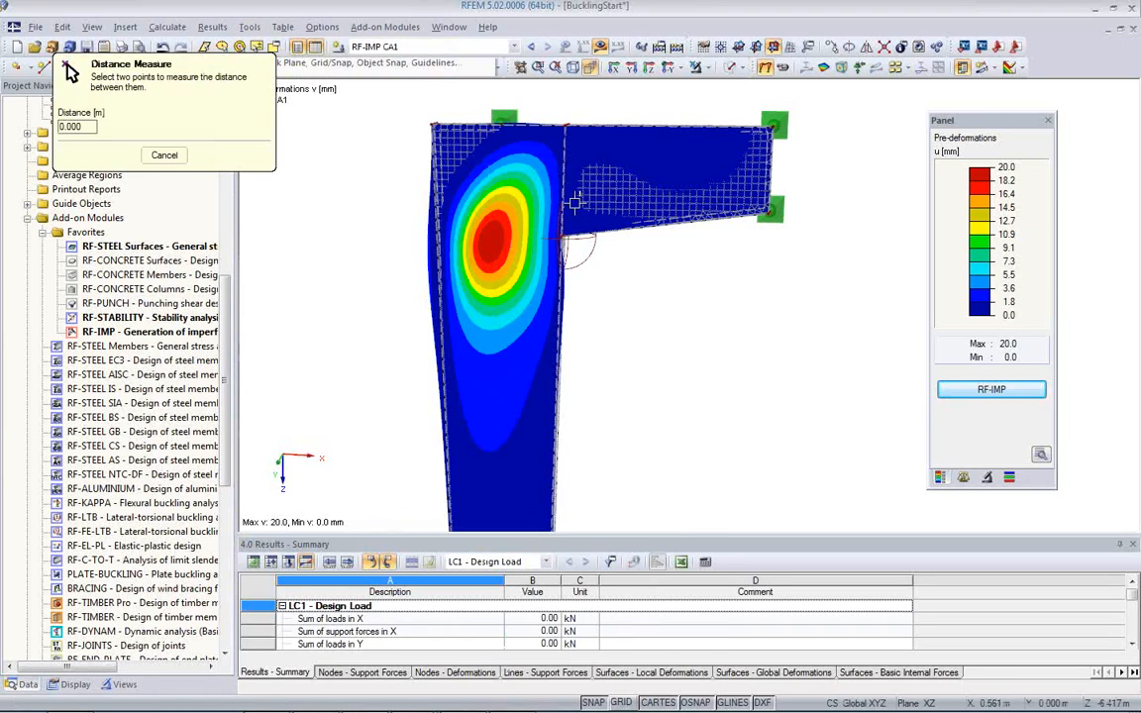
left_click(553, 126)
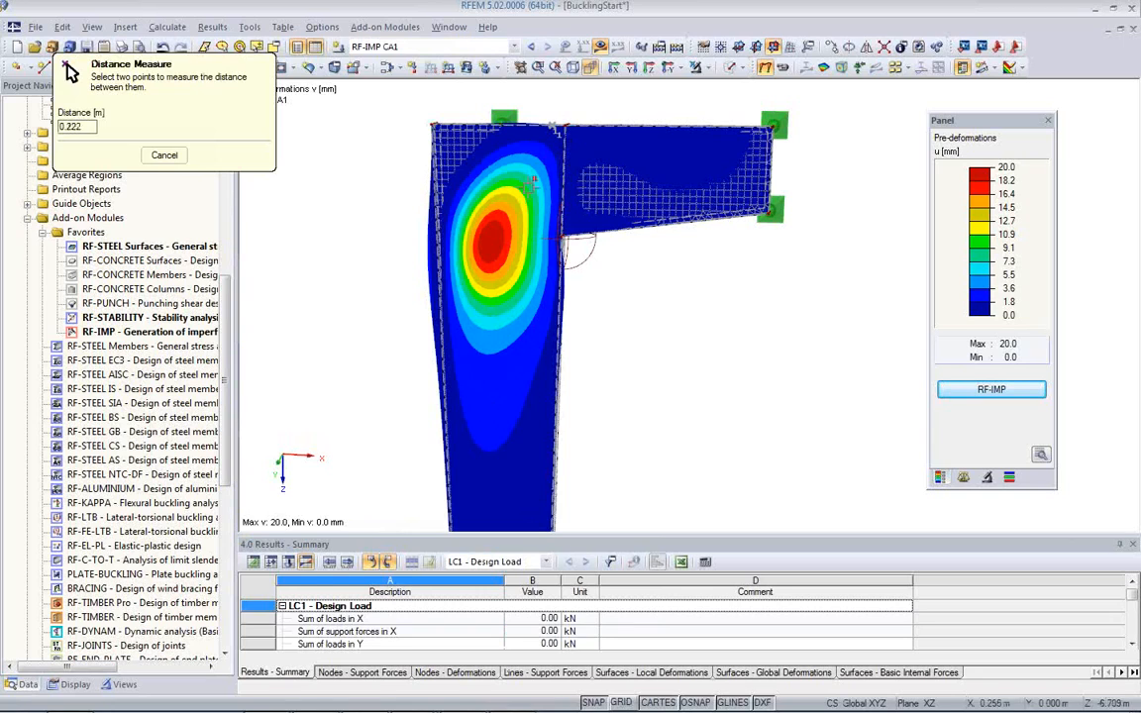
left_click(443, 350)
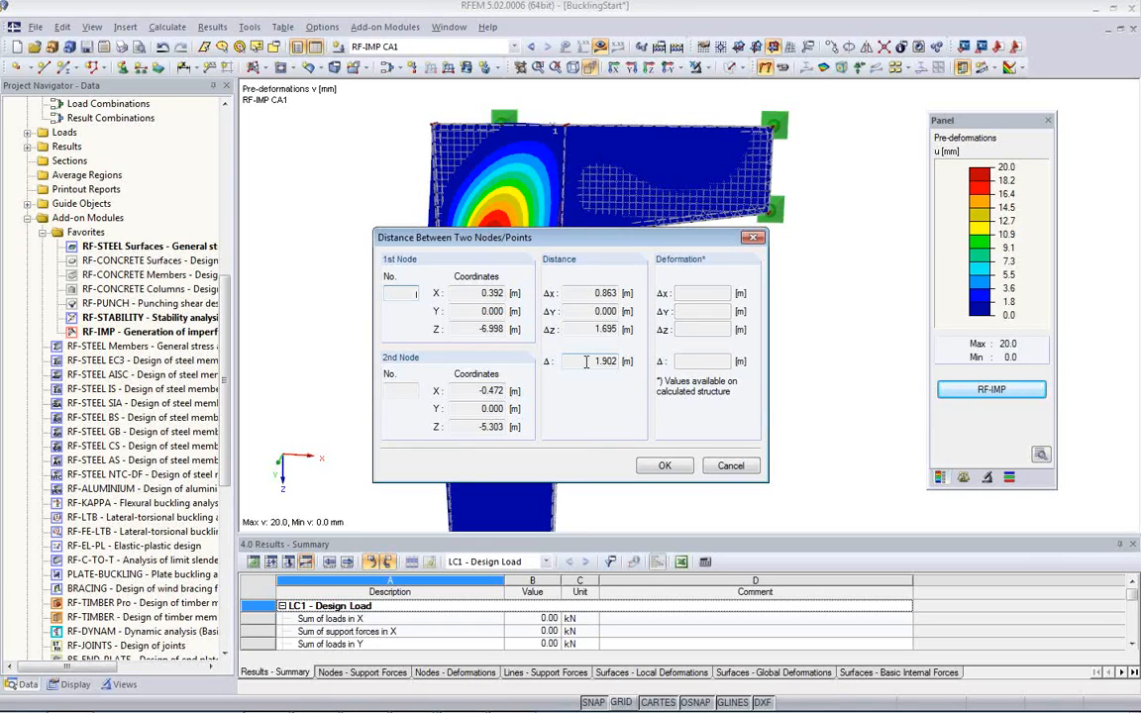
left_click(665, 465)
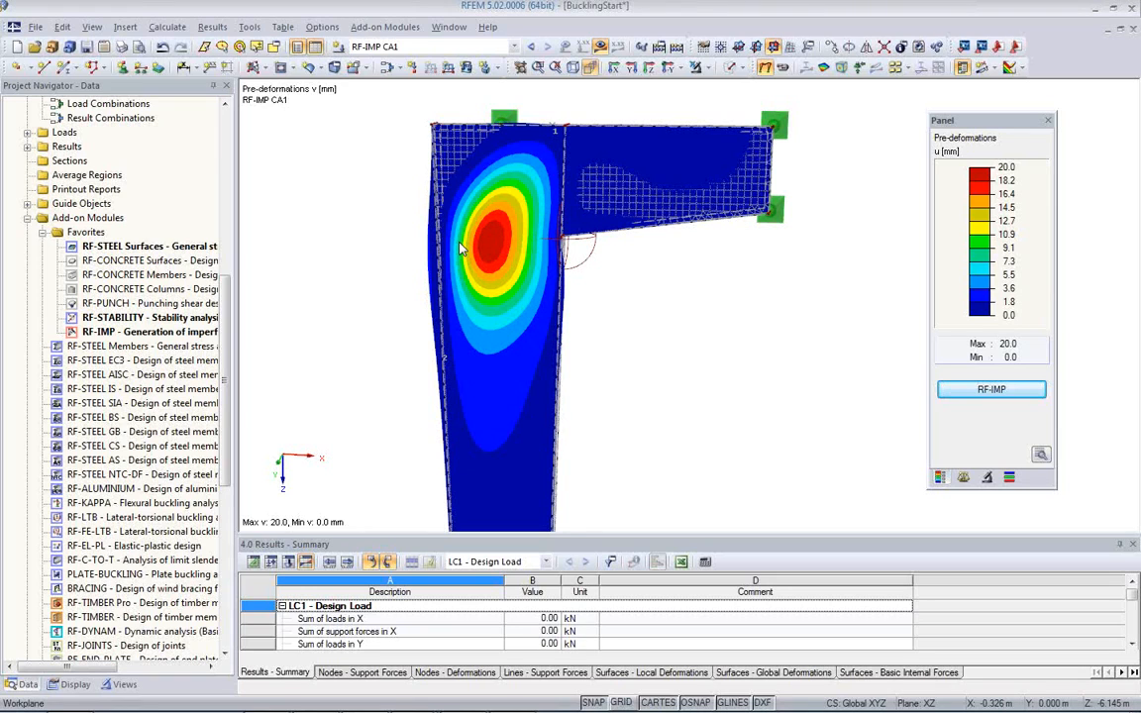
Step: Copy load case LC1 to load case No. 2 with the description "Design Load with Imperfection"
middle_click_drag(722, 333, 353, 352, "ctrl")
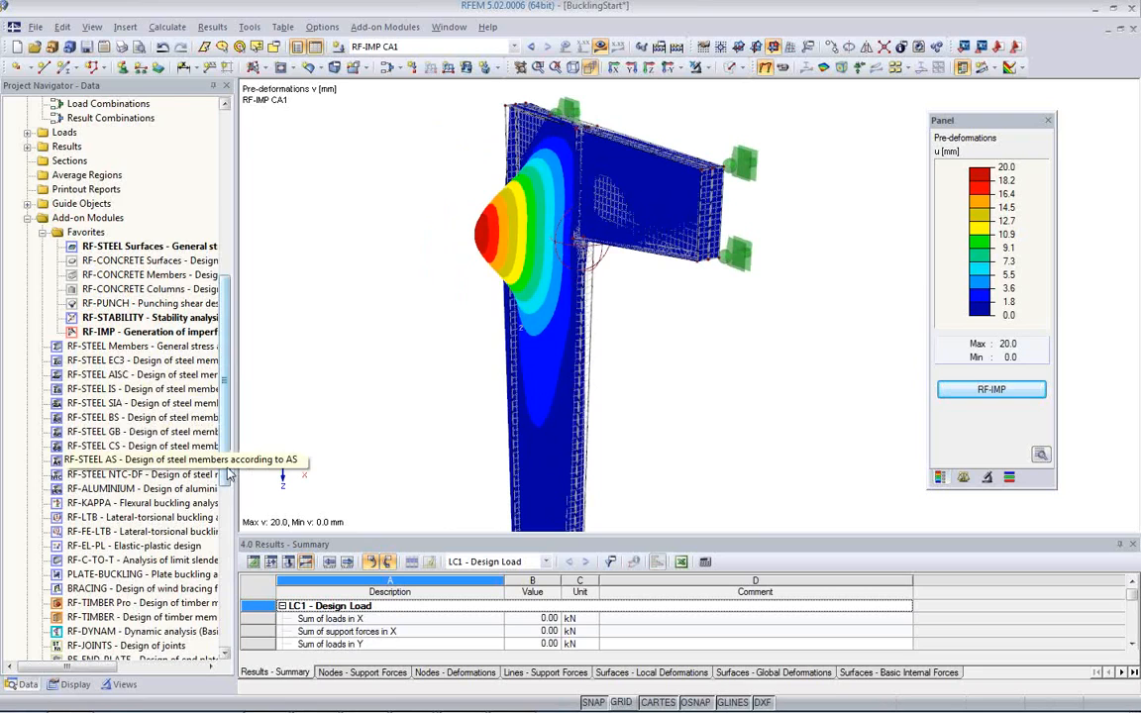
scroll(228, 474, "up", 6)
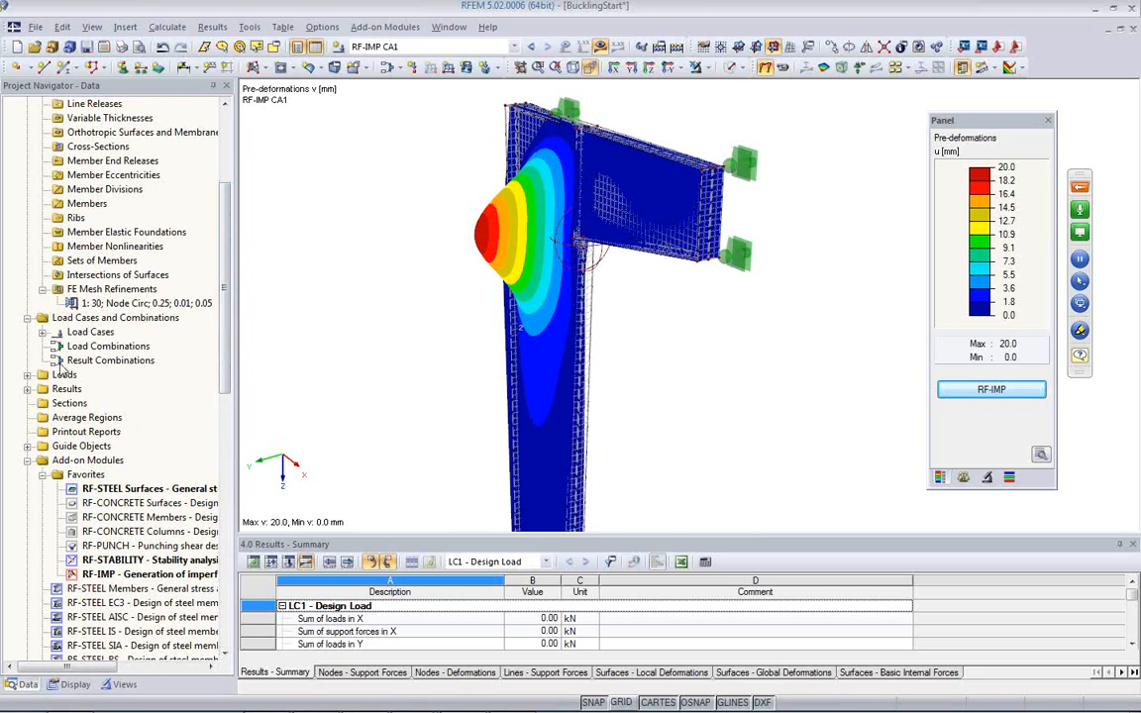
left_click(43, 332)
left_click(99, 346)
right_click(87, 347)
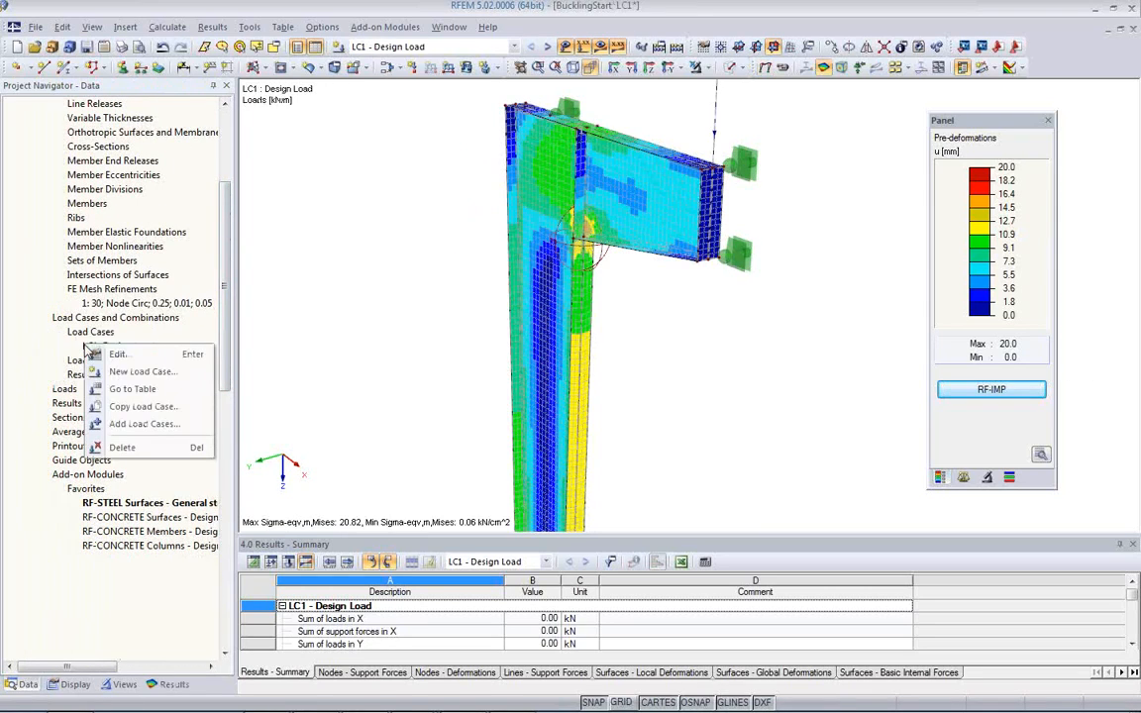
left_click(144, 406)
key("End")
type("with Imperfection")
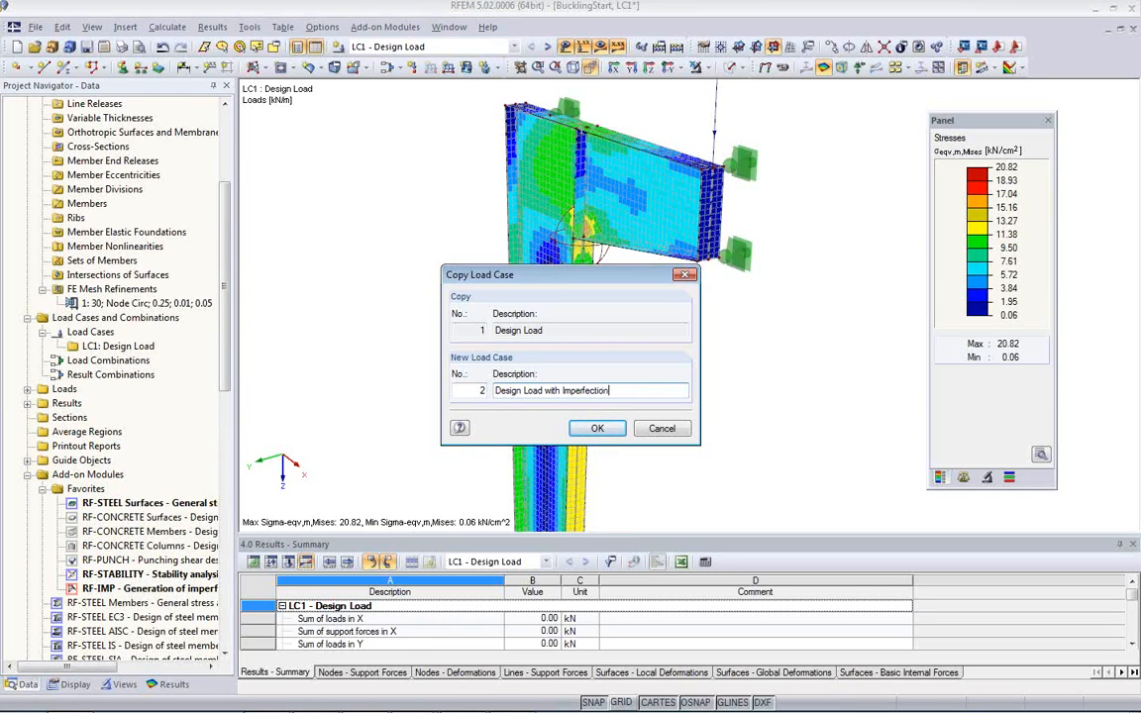
key("Return")
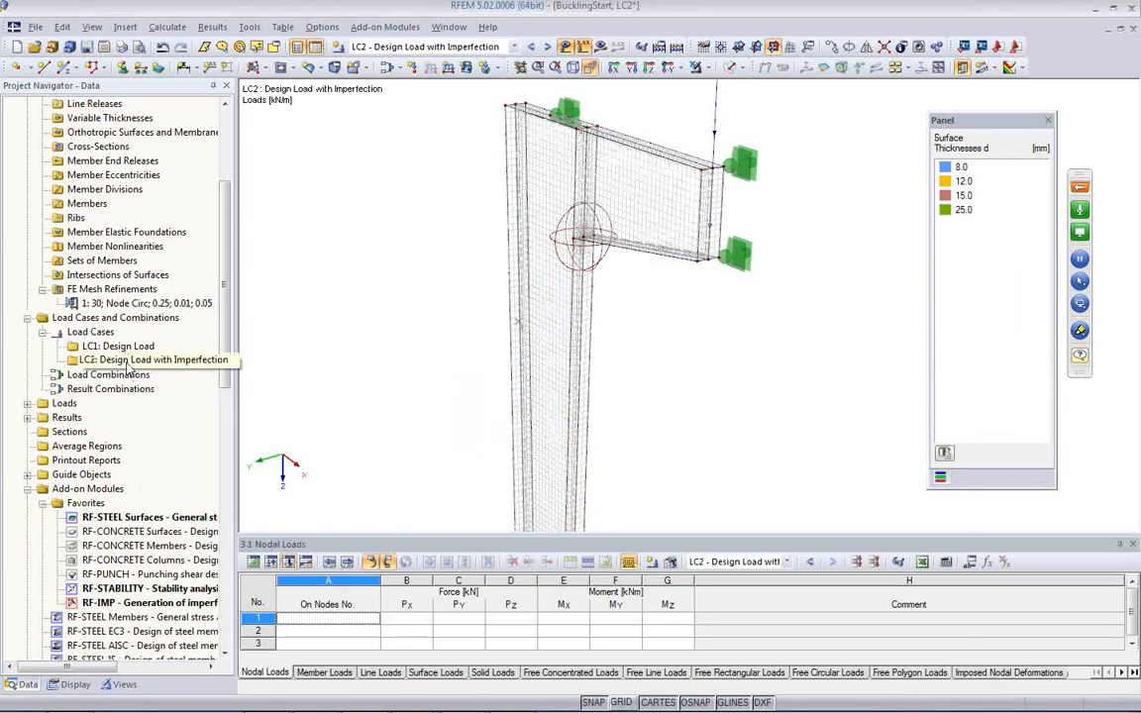
Step: Set the method of analysis for load case LC2 to large deformation analysis
double_click(128, 361)
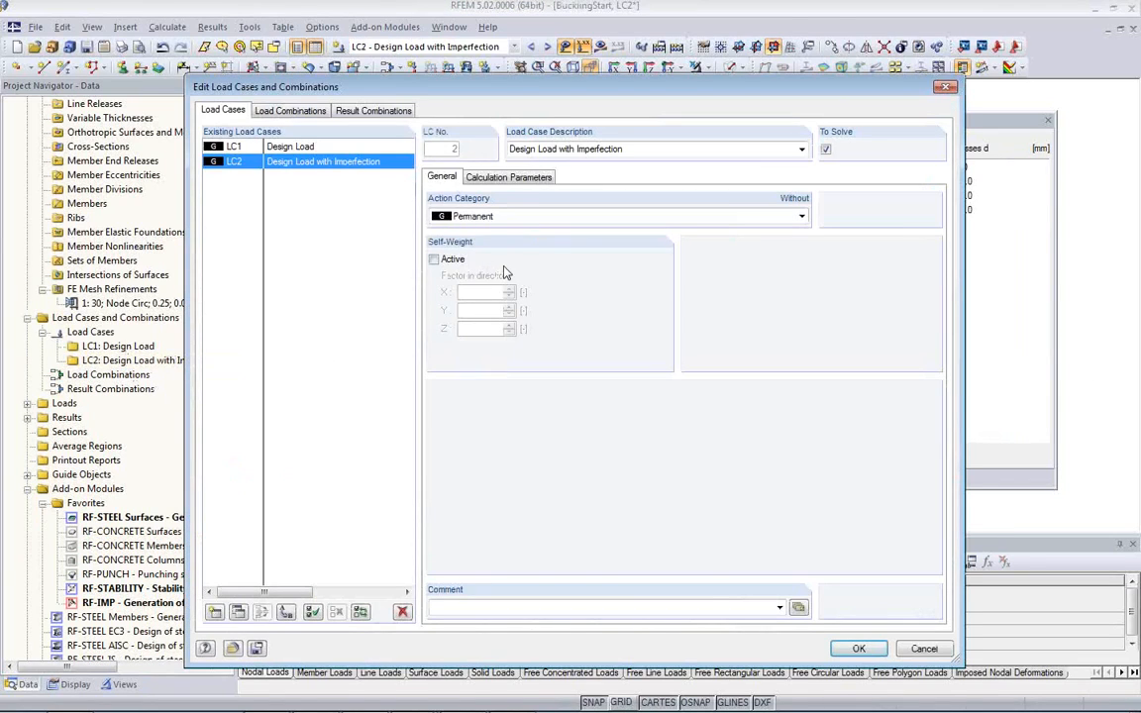
left_click(499, 179)
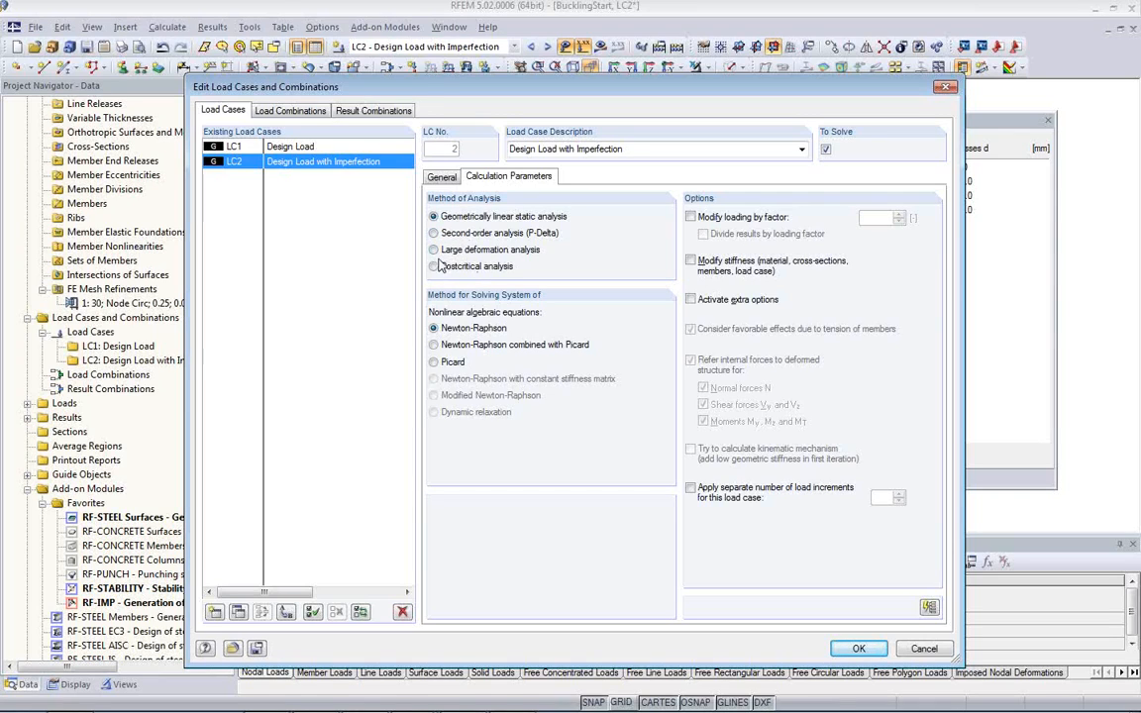
left_click(435, 251)
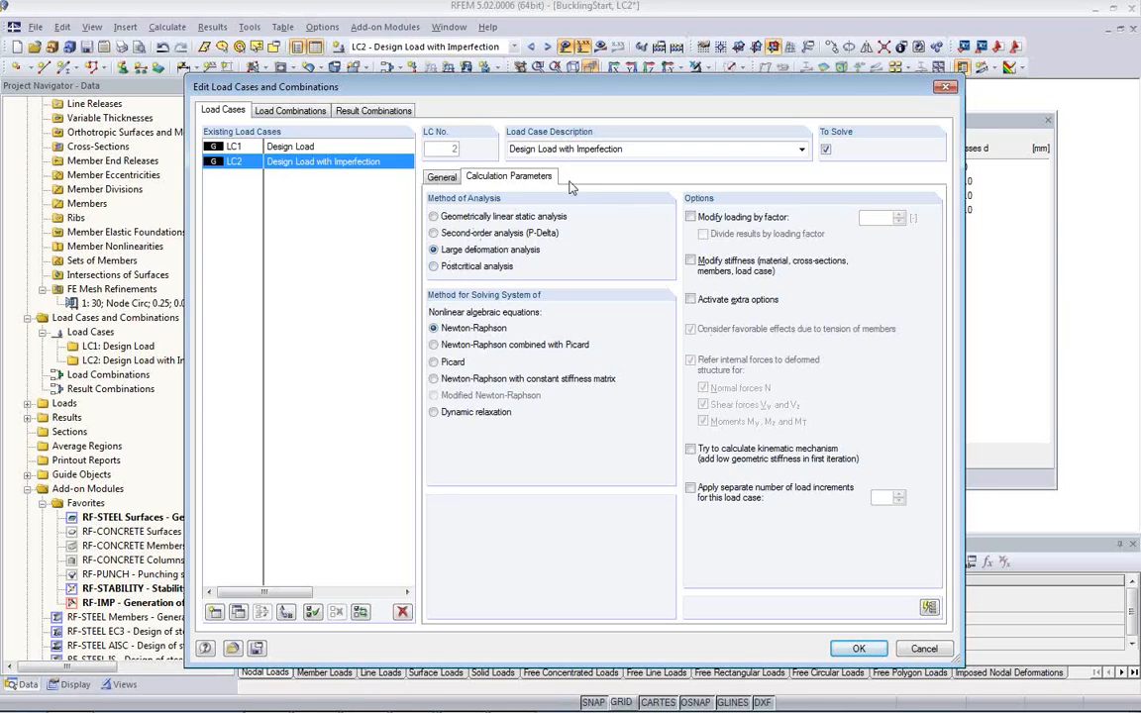
Step: Activate extra options for LC2 and include the generated imperfections from RF-IMP case CA1 as initial strain
left_click(692, 301)
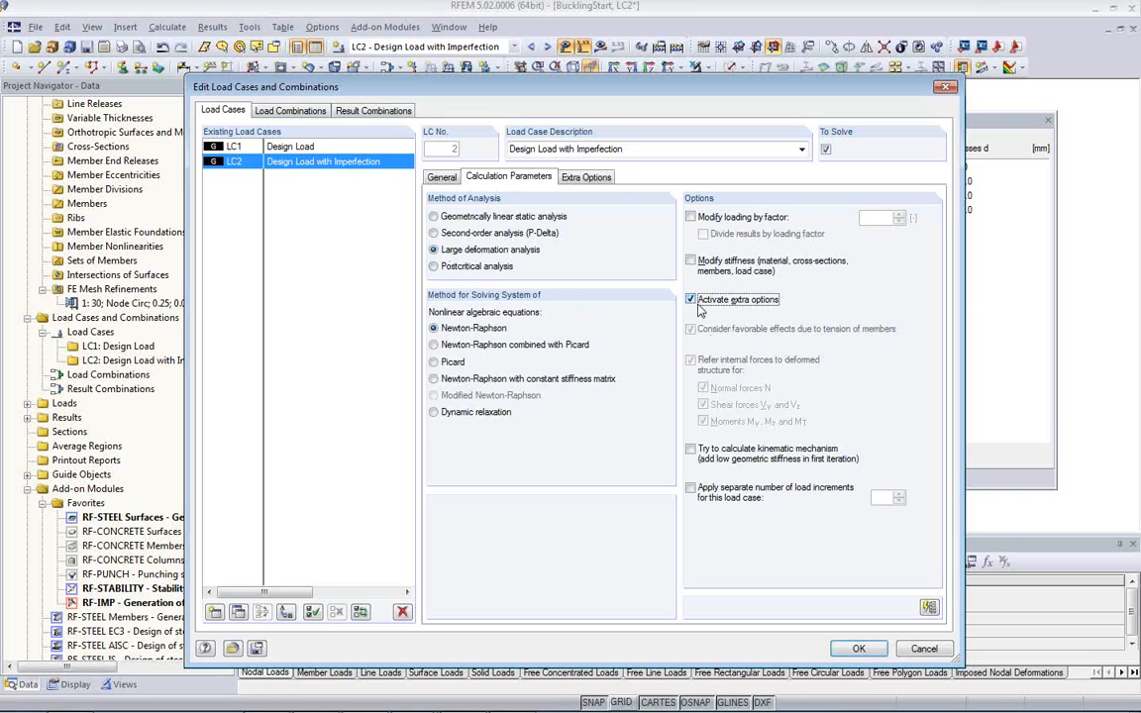
left_click(581, 179)
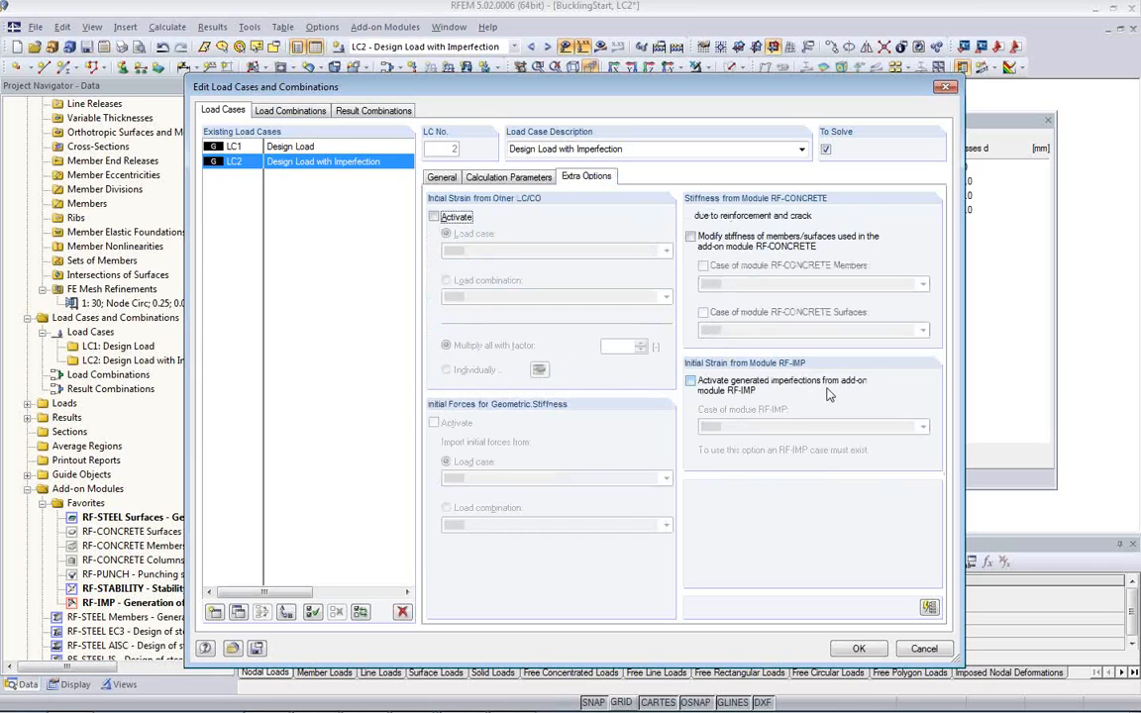
left_click(690, 381)
left_click(751, 426)
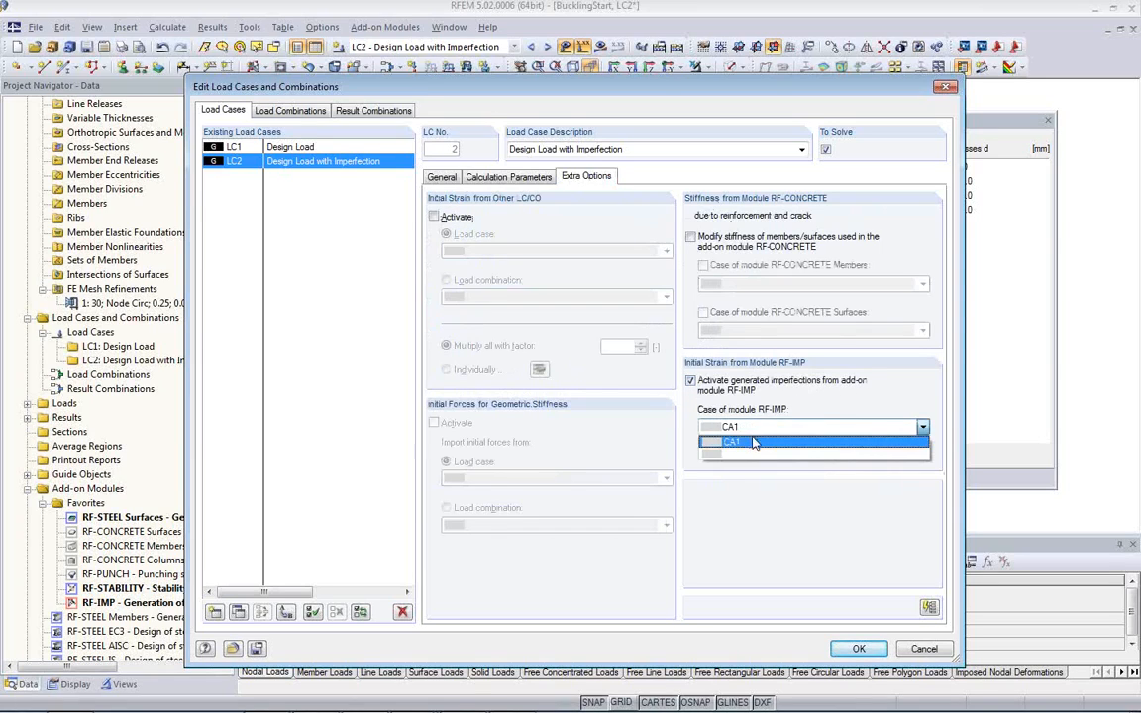
left_click(753, 443)
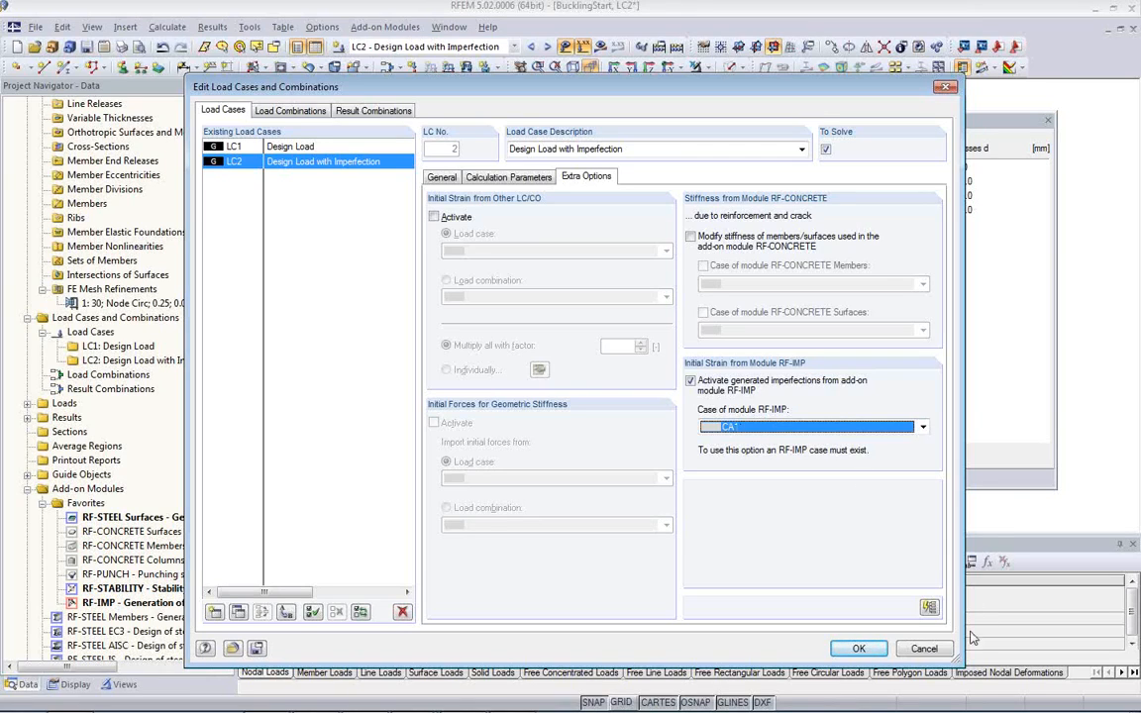
left_click(859, 649)
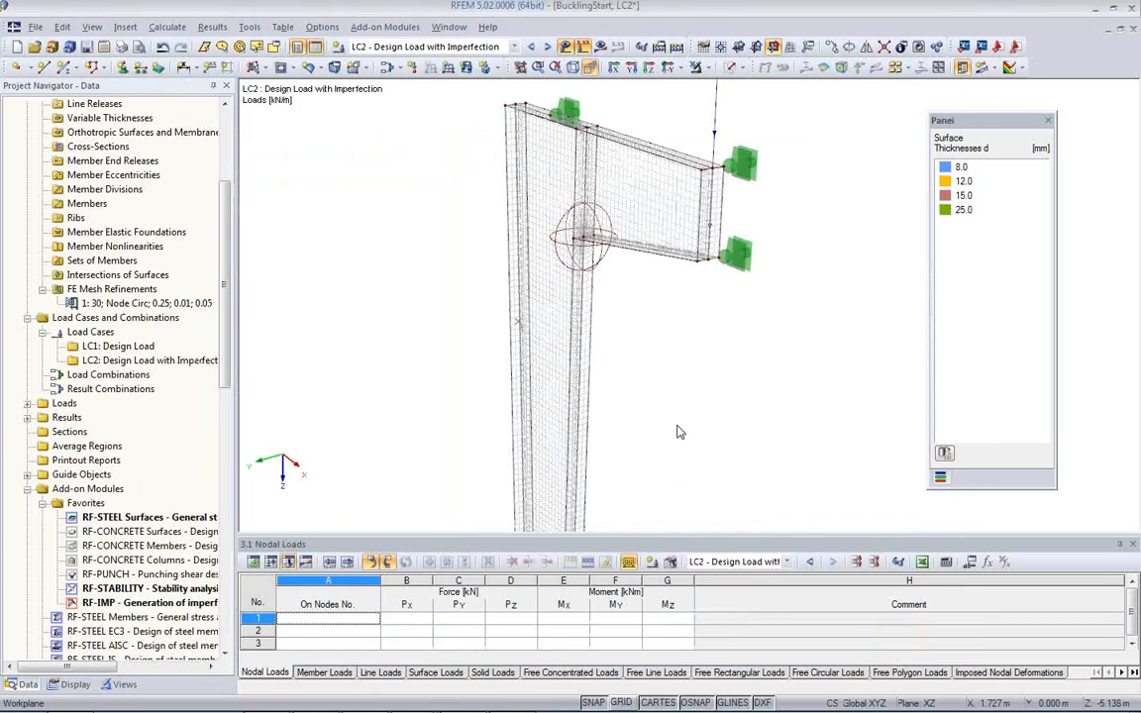
Step: Run the FE calculation of load case LC2 by requesting its results for display
middle_click_drag(655, 407, 526, 336)
scroll(511, 397, "down", 4)
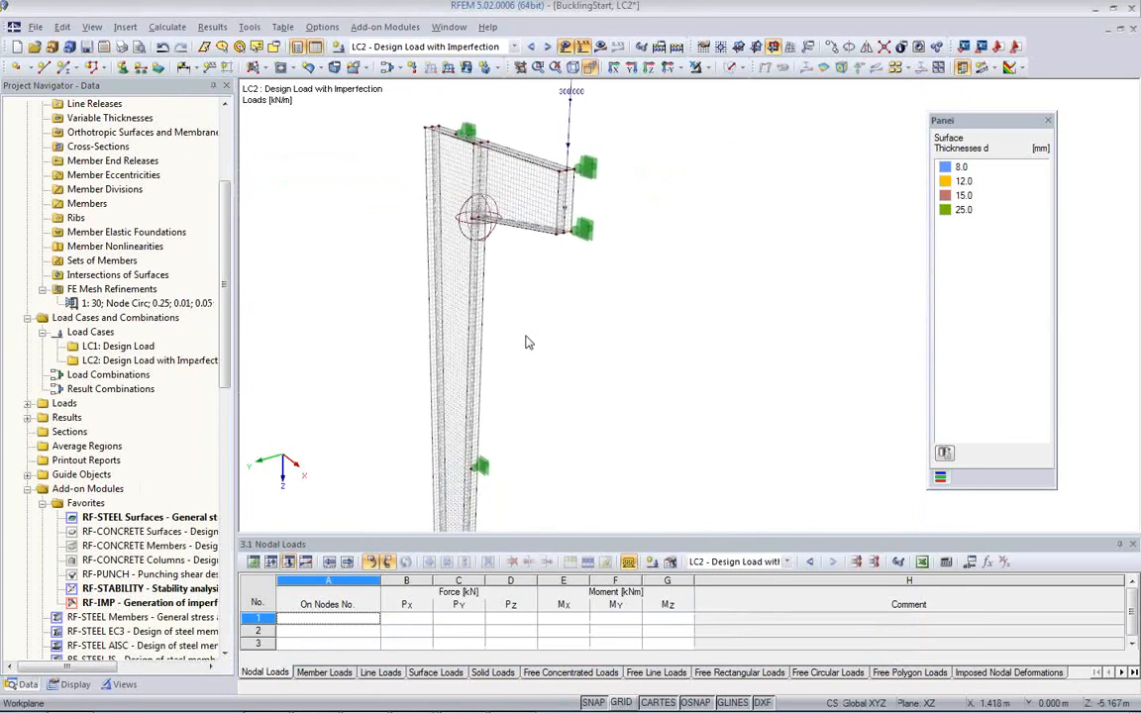
left_click(600, 49)
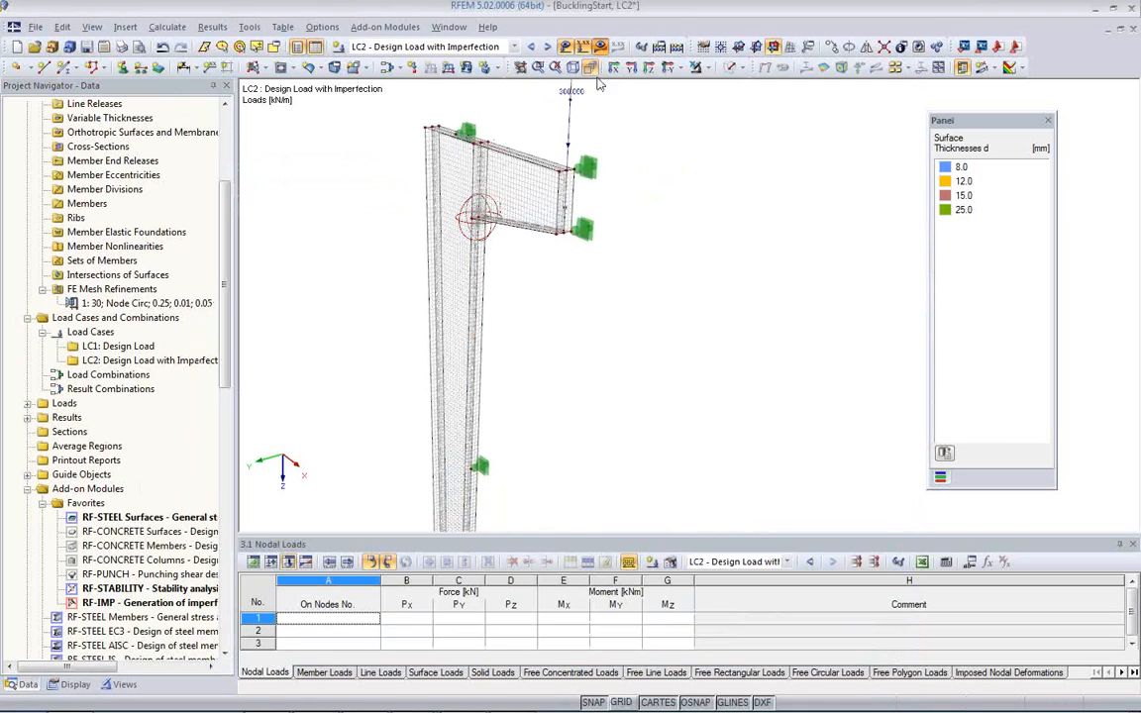
left_click(543, 399)
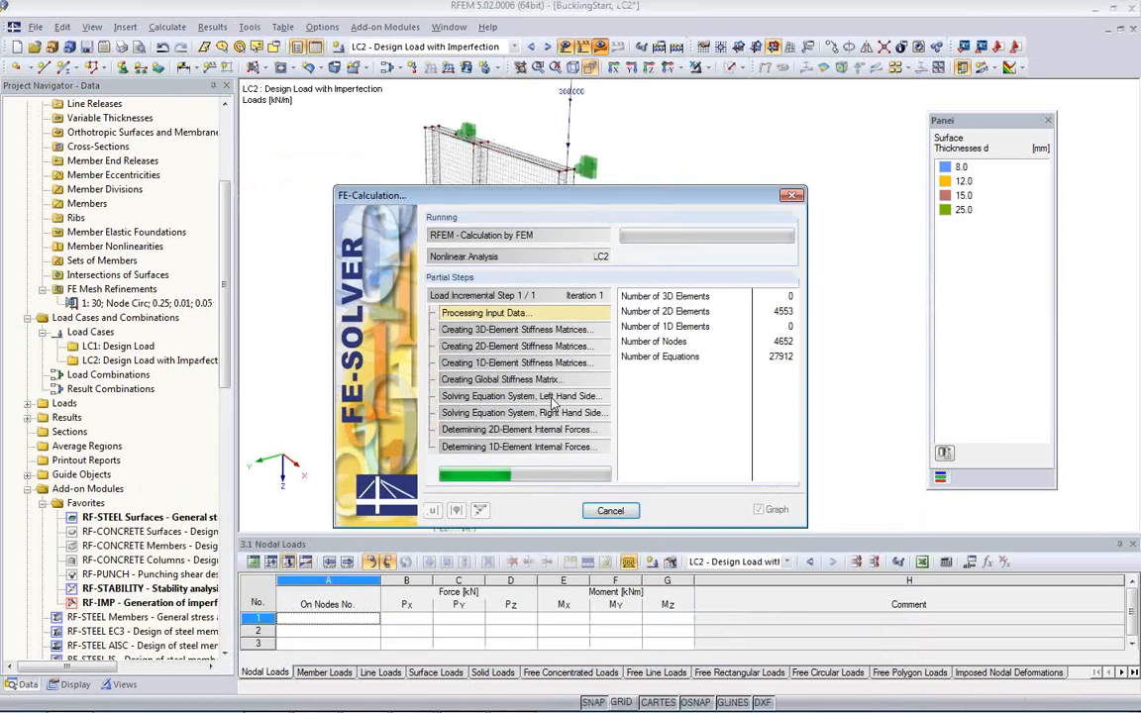
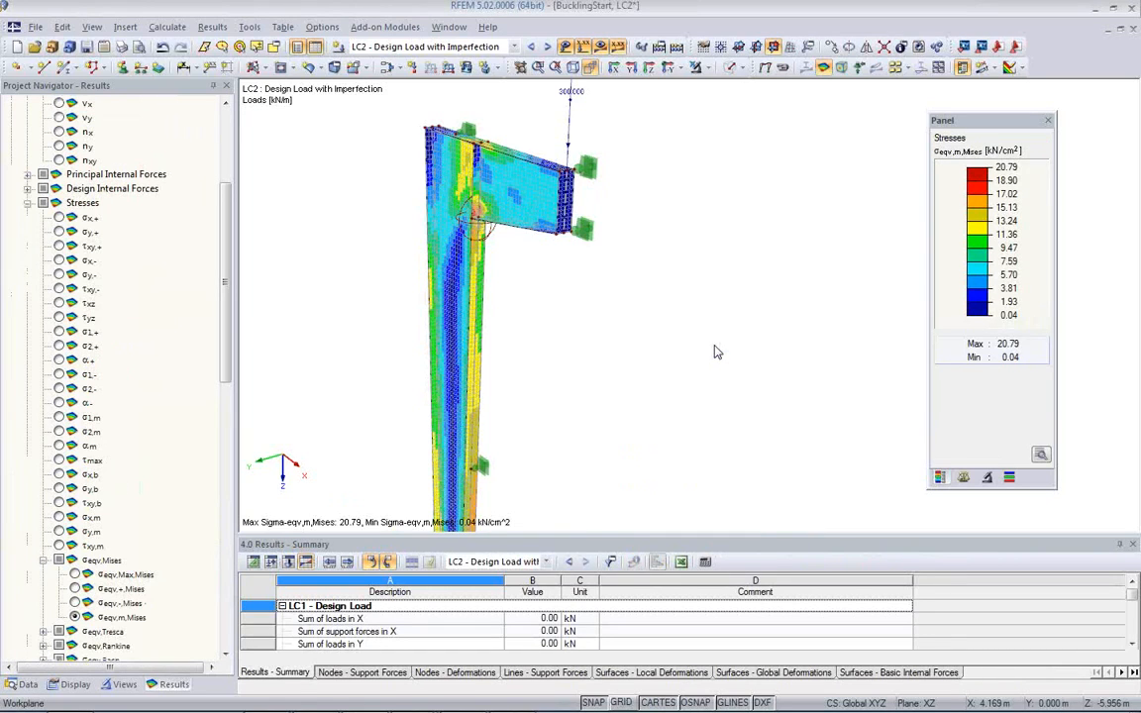
Step: Examine the membrane equivalent stresses σeqv,m,Mises of LC2 around the corner between column and bracket
middle_click_drag(517, 286, 712, 256)
scroll(602, 284, "up", 1)
middle_click_drag(456, 269, 616, 361)
scroll(602, 276, "up", 5)
scroll(586, 350, "up", 1)
middle_click_drag(613, 308, 685, 278, "ctrl")
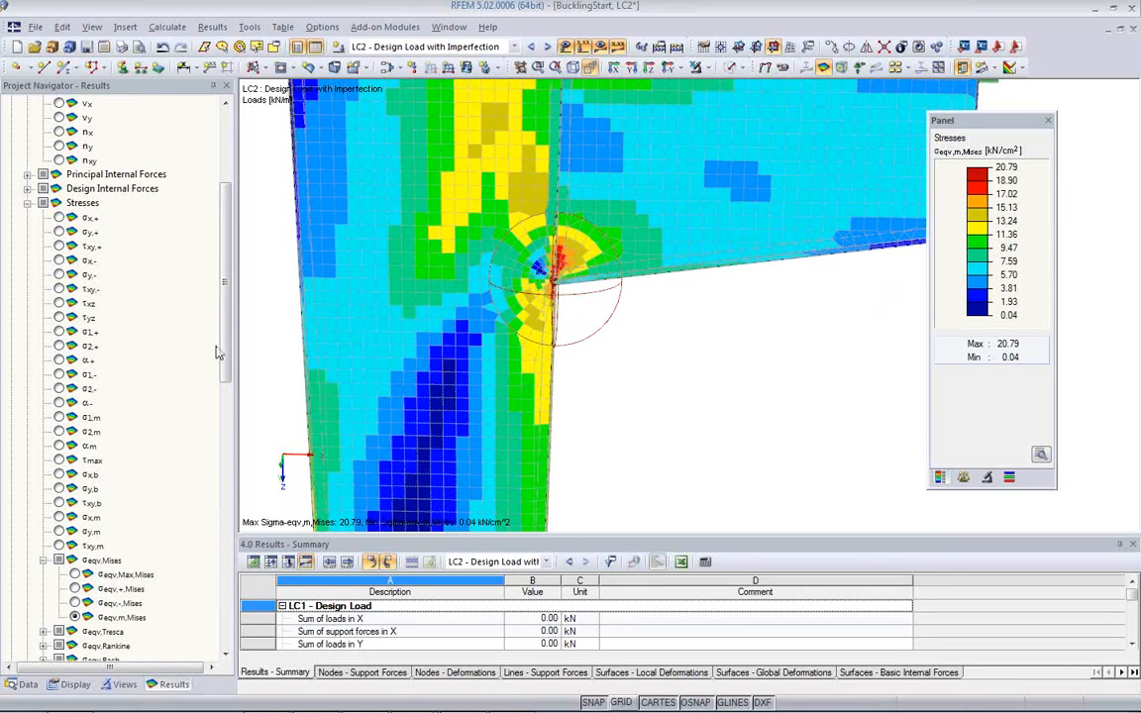
Step: Display the maximum equivalent stresses σeqv,Max,Mises and examine the column web beside the bracket
left_click(75, 575)
middle_click_drag(327, 416, 488, 452, "ctrl")
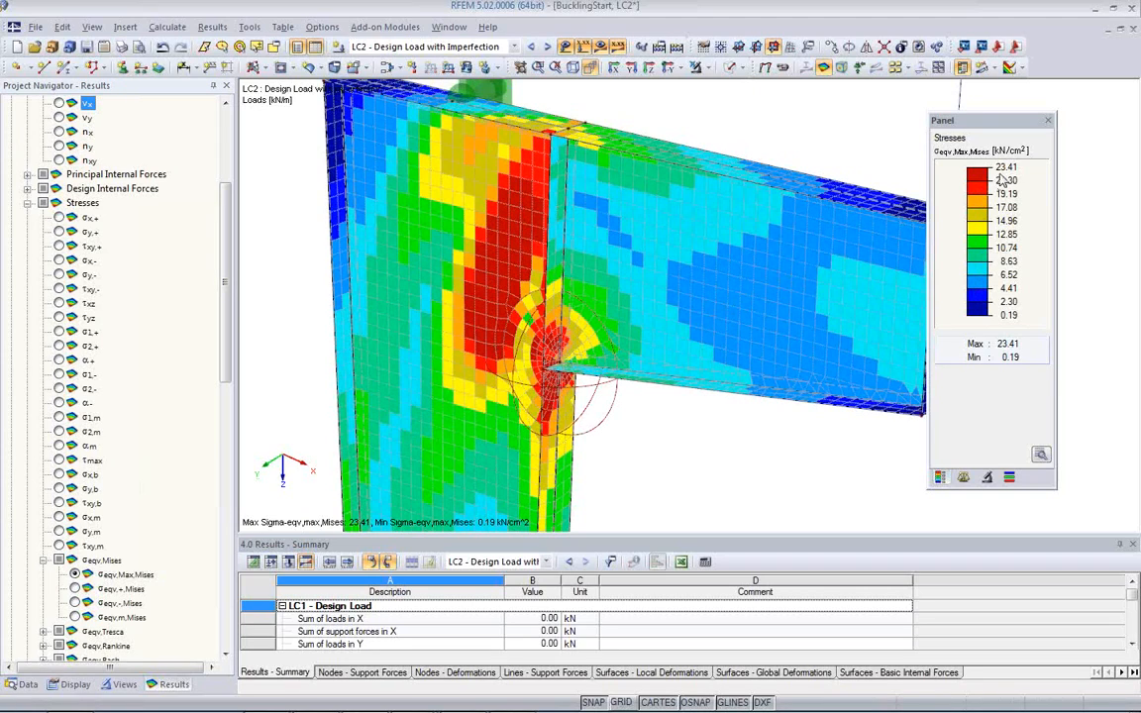
scroll(540, 370, "up", 1)
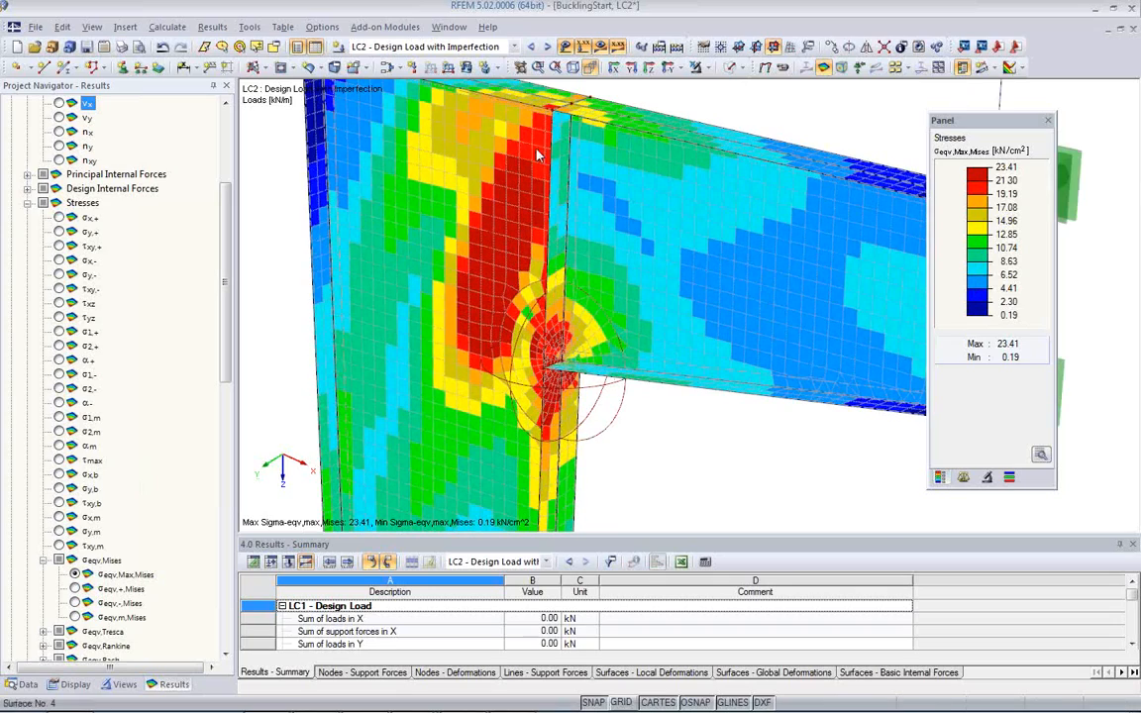
middle_click_drag(548, 381, 506, 260, "ctrl")
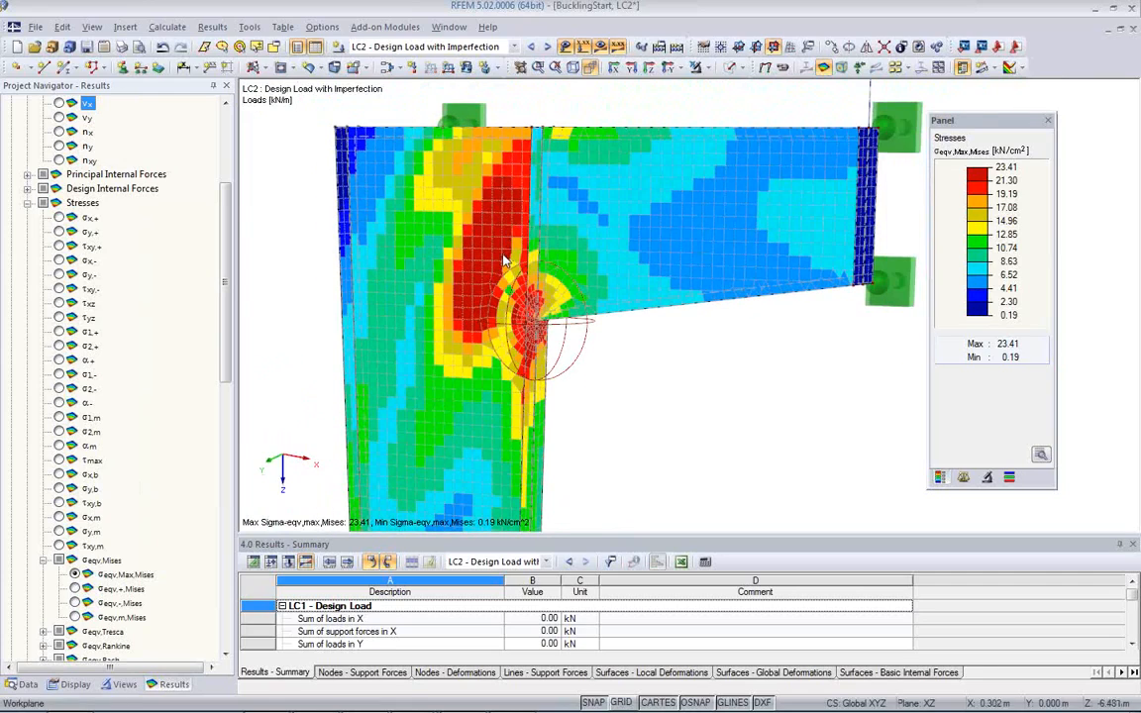
middle_click_drag(512, 339, 738, 408, "ctrl")
Step: Display the design ratio and then the nonlinearity rate criterion for the surfaces of LC2
scroll(180, 531, "down", 11)
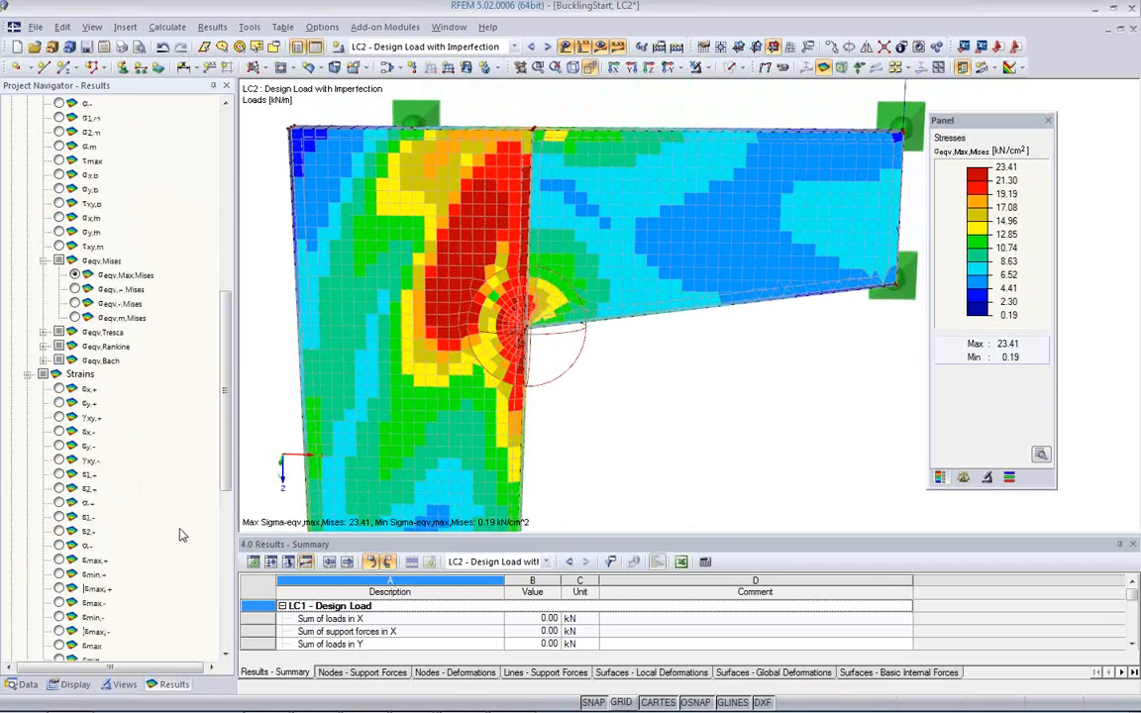
scroll(180, 530, "down", 3)
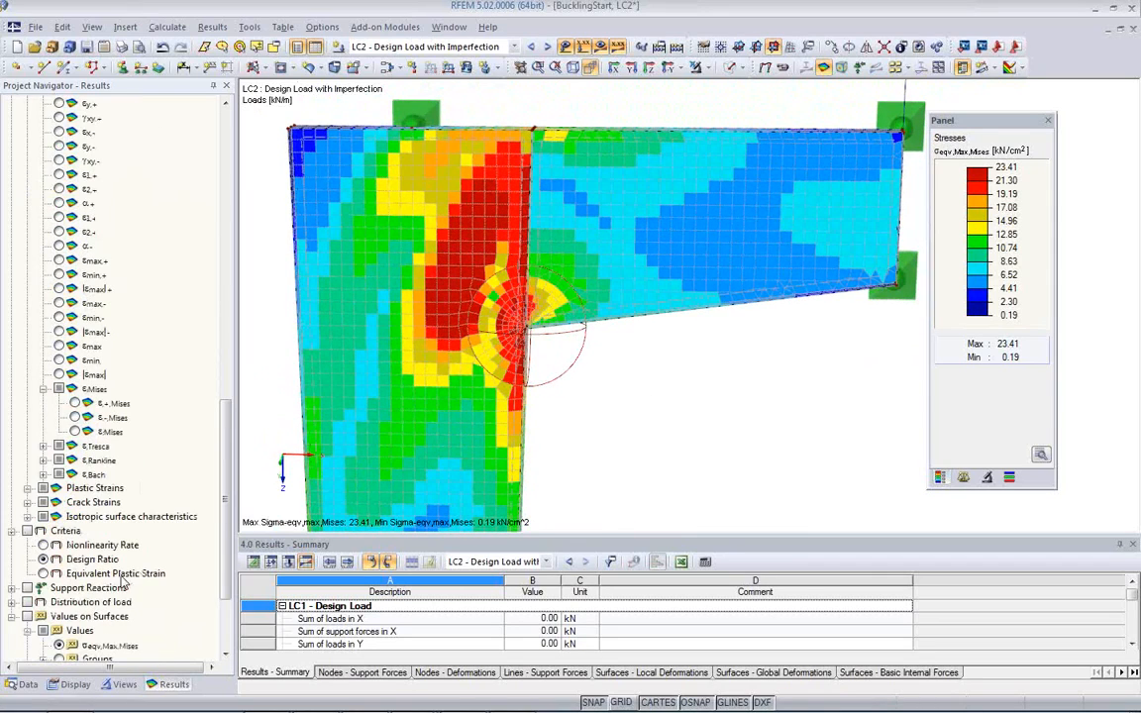
left_click(42, 560)
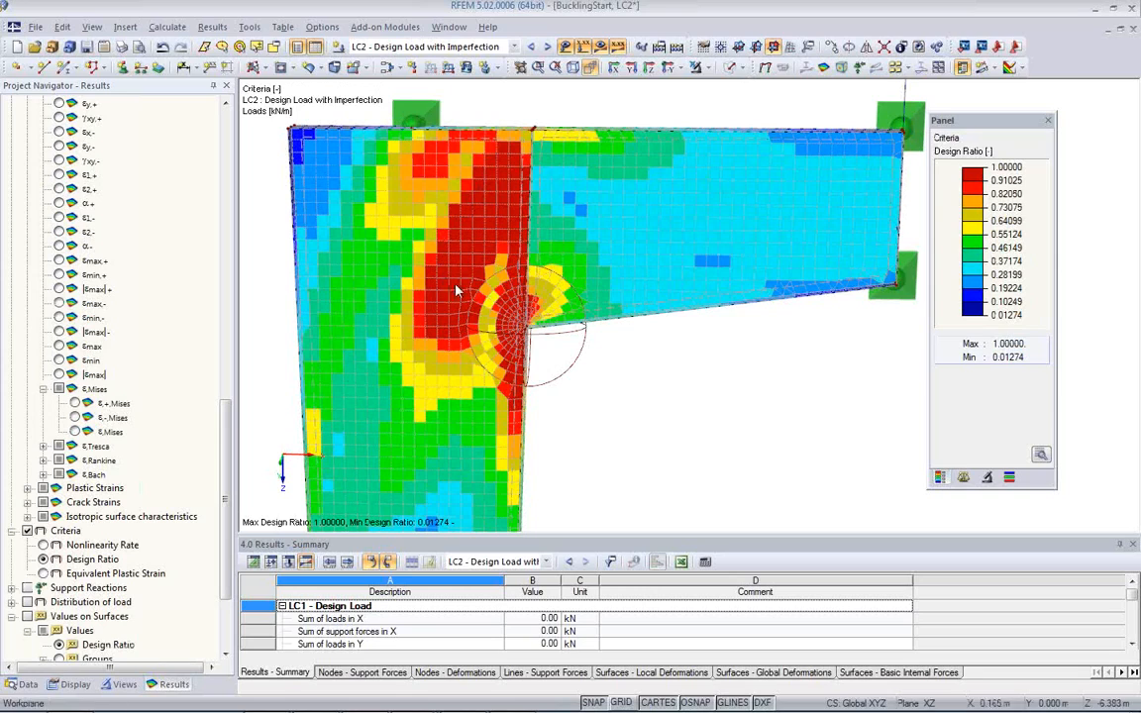
left_click(43, 546)
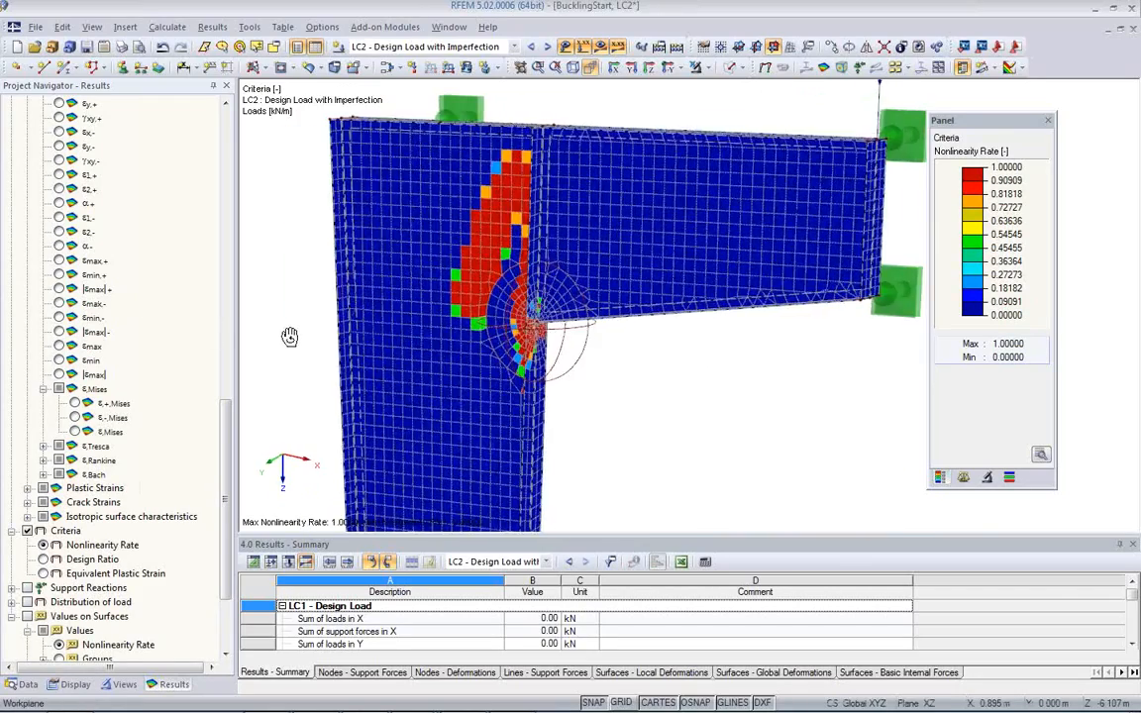
Step: Check the equivalent strains ε,Mises, then display the design ratio again and examine it on the column and bracket
left_click(76, 433)
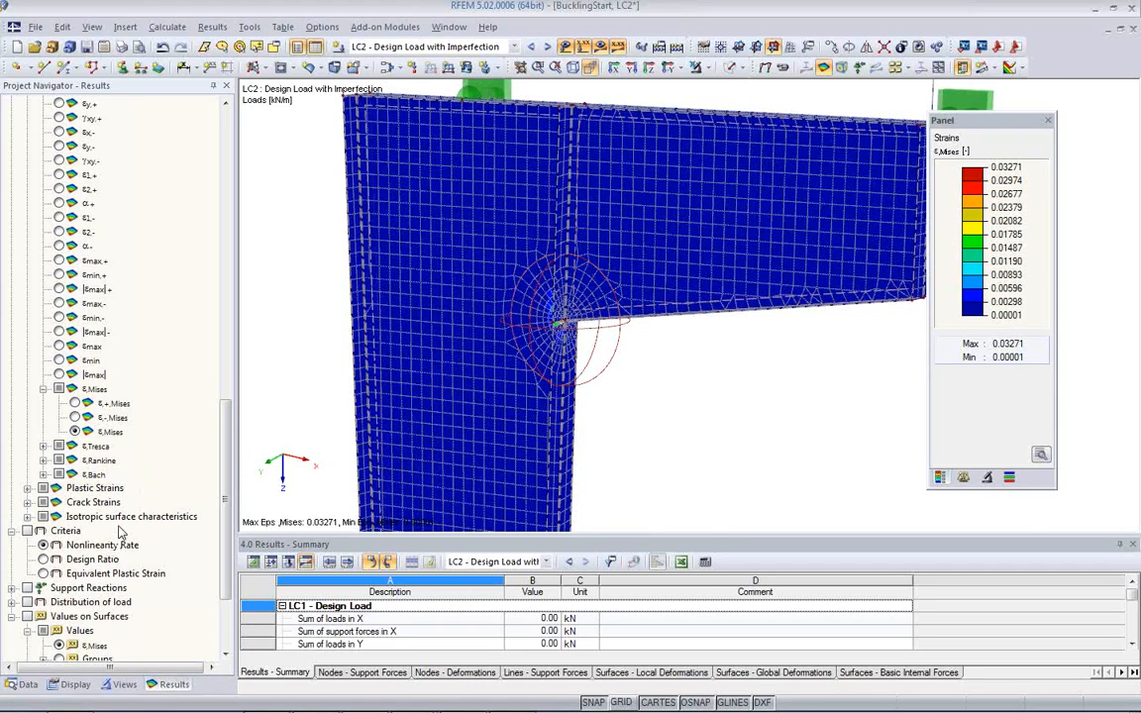
left_click(48, 559)
middle_click_drag(526, 360, 604, 441, "ctrl")
middle_click_drag(733, 377, 657, 467, "ctrl")
scroll(592, 351, "up", 3)
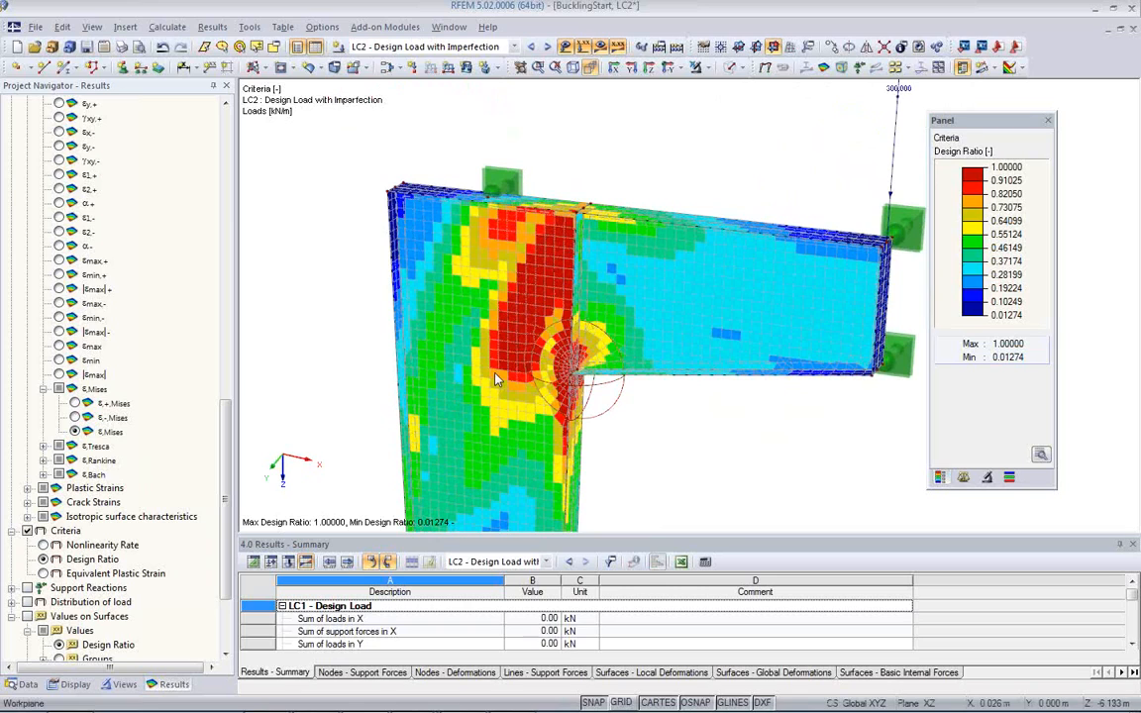
middle_click_drag(690, 385, 401, 317, "ctrl")
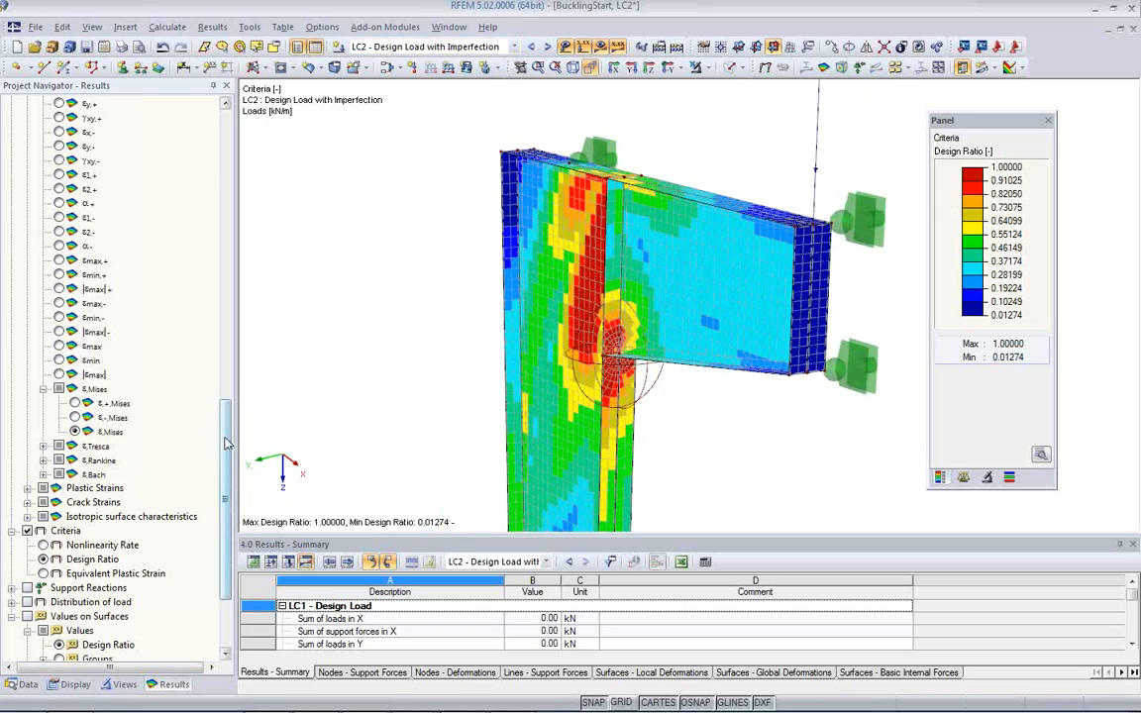
Step: Display the global deformations uY of LC2 and examine the column web and bracket
left_click_drag(226, 443, 226, 141)
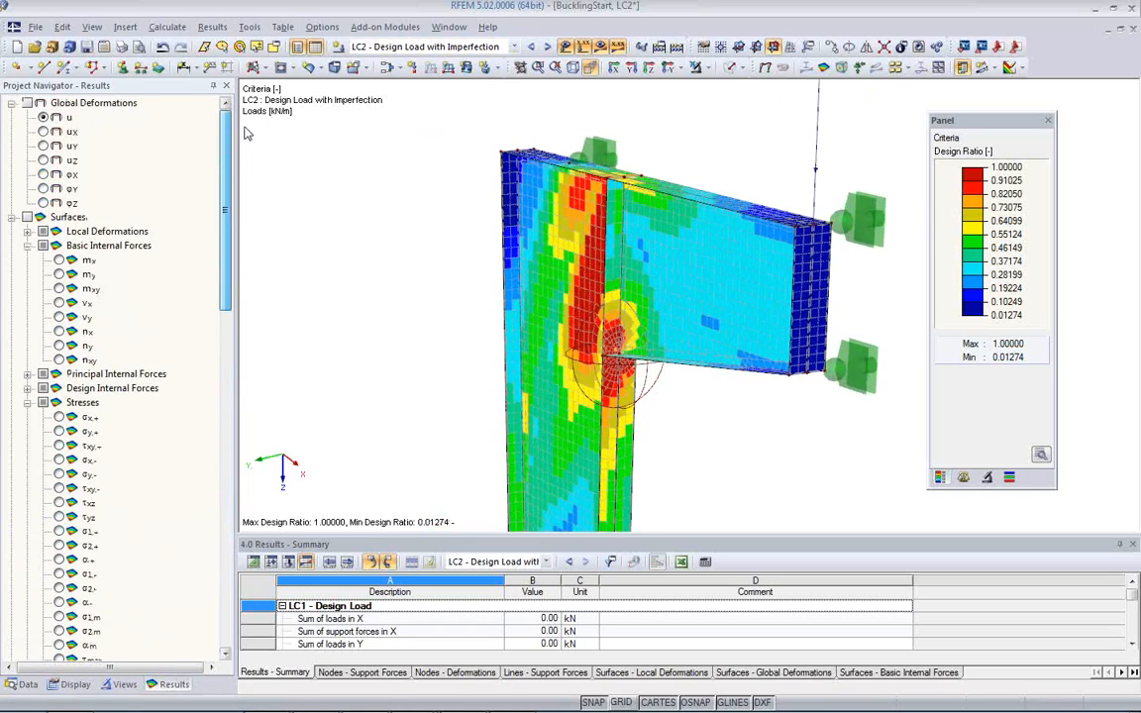
left_click(42, 146)
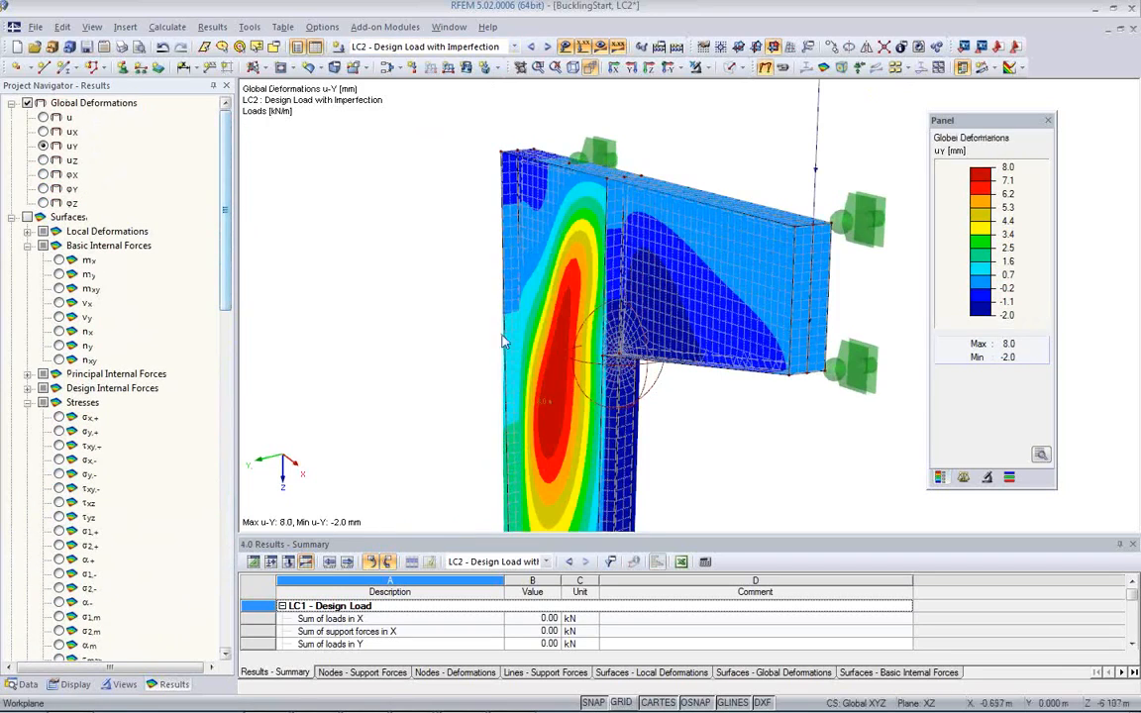
mouse_move(716, 397)
middle_mouse_down("ctrl")
mouse_move(447, 319)
mouse_move(665, 389)
mouse_move(538, 324)
mouse_move(543, 304)
mouse_move(540, 348)
mouse_move(833, 308)
mouse_move(846, 316)
mouse_move(685, 353)
mouse_move(668, 339)
mouse_move(585, 359)
mouse_move(751, 339)
mouse_move(704, 385)
middle_mouse_up("ctrl")
scroll(543, 303, "down", 2)
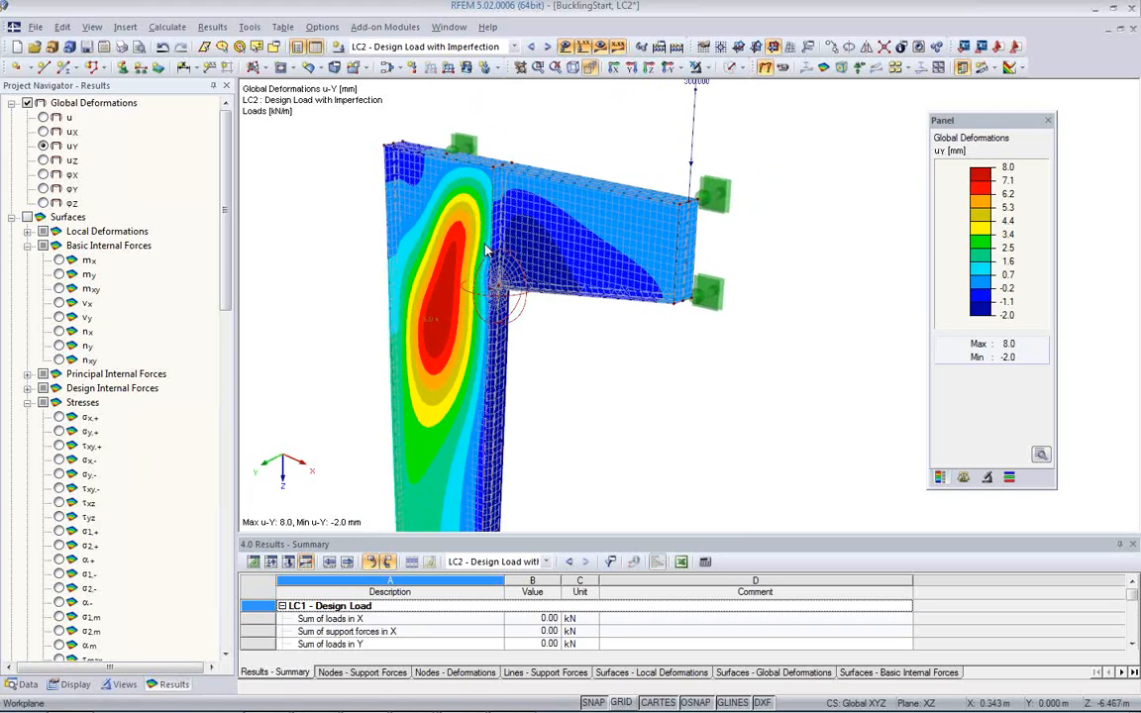
middle_click_drag(459, 329, 512, 309, "ctrl")
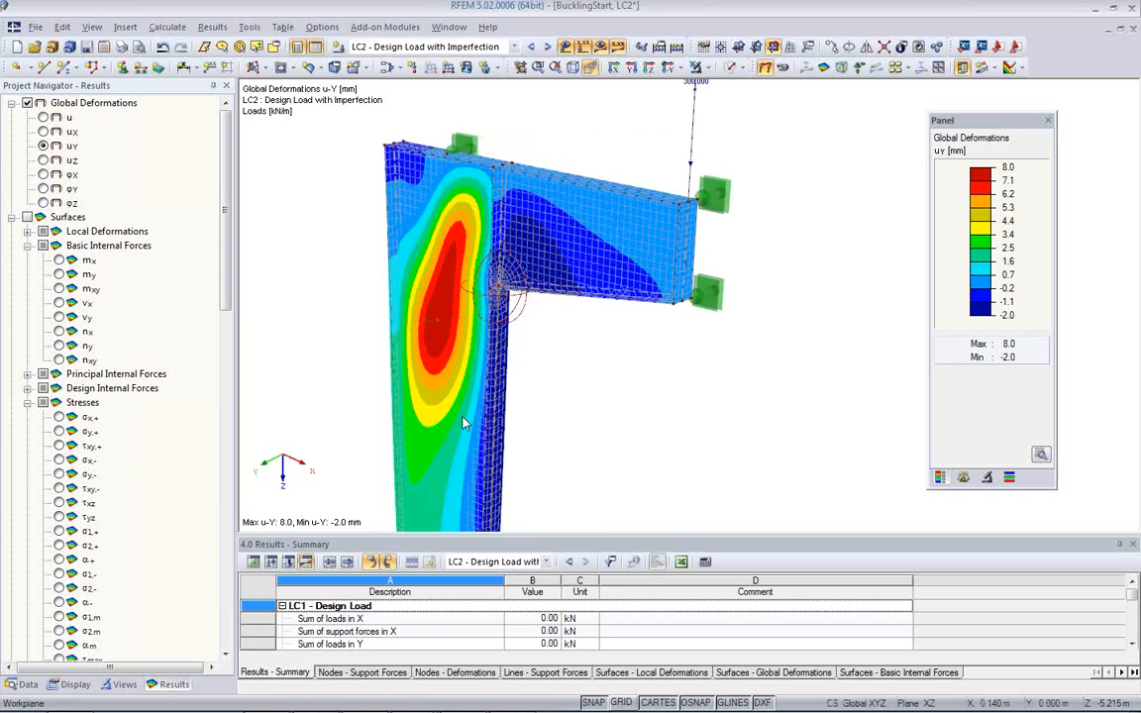
middle_click_drag(303, 322, 500, 307, "ctrl")
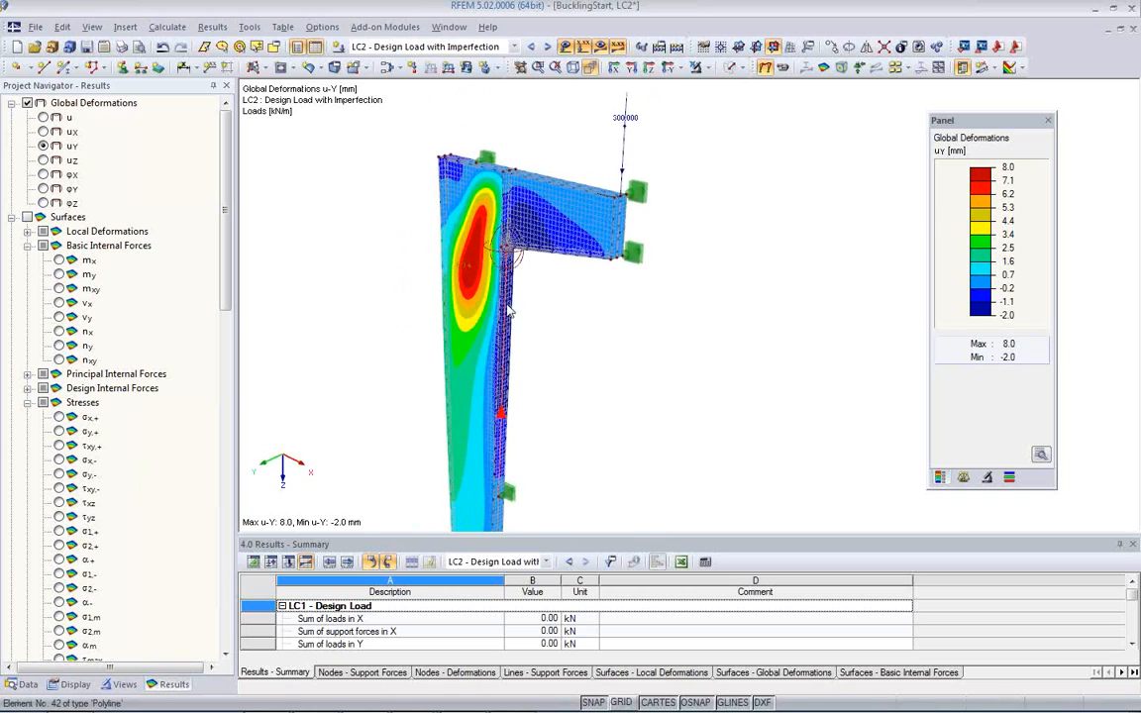
scroll(501, 307, "up", 3)
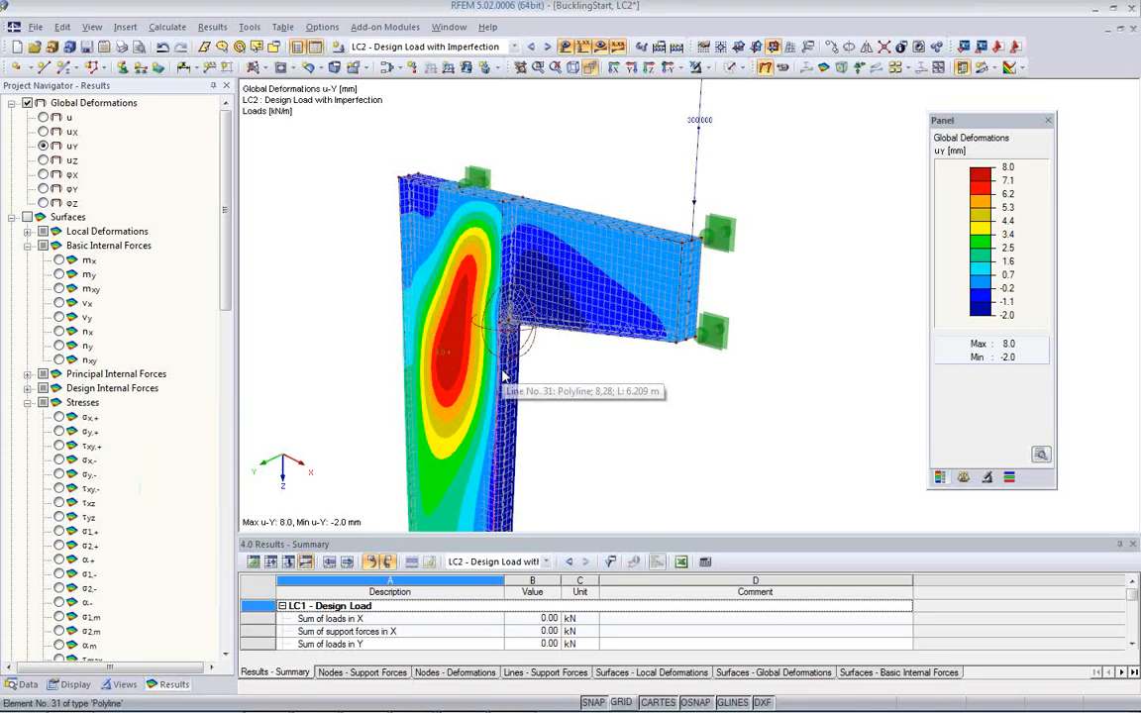
middle_click_drag(545, 407, 577, 356)
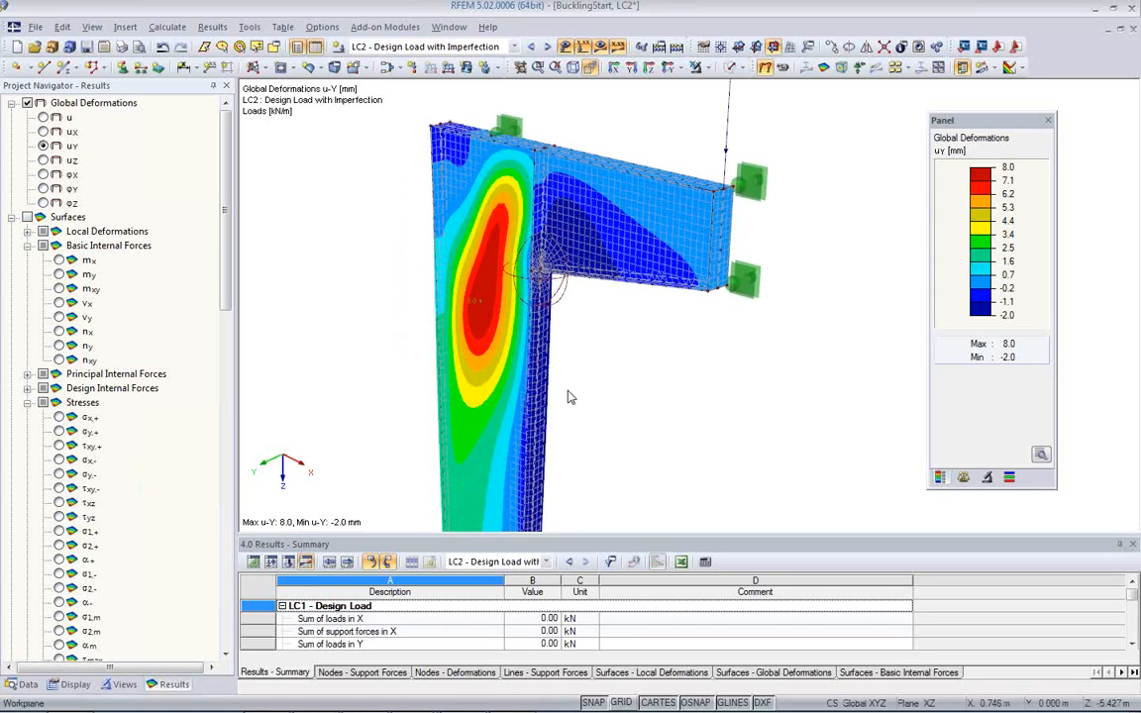
scroll(570, 396, "down", 2)
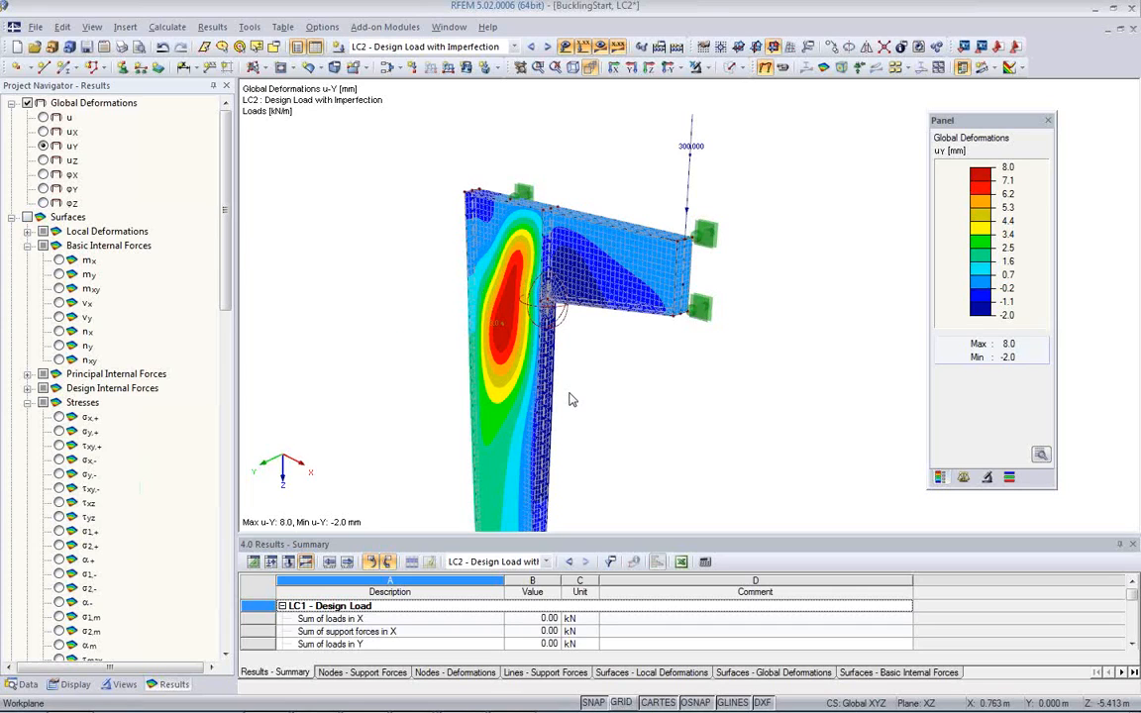
mouse_move(647, 400)
middle_mouse_down("ctrl")
mouse_move(590, 391)
mouse_move(644, 401)
middle_mouse_up("ctrl")
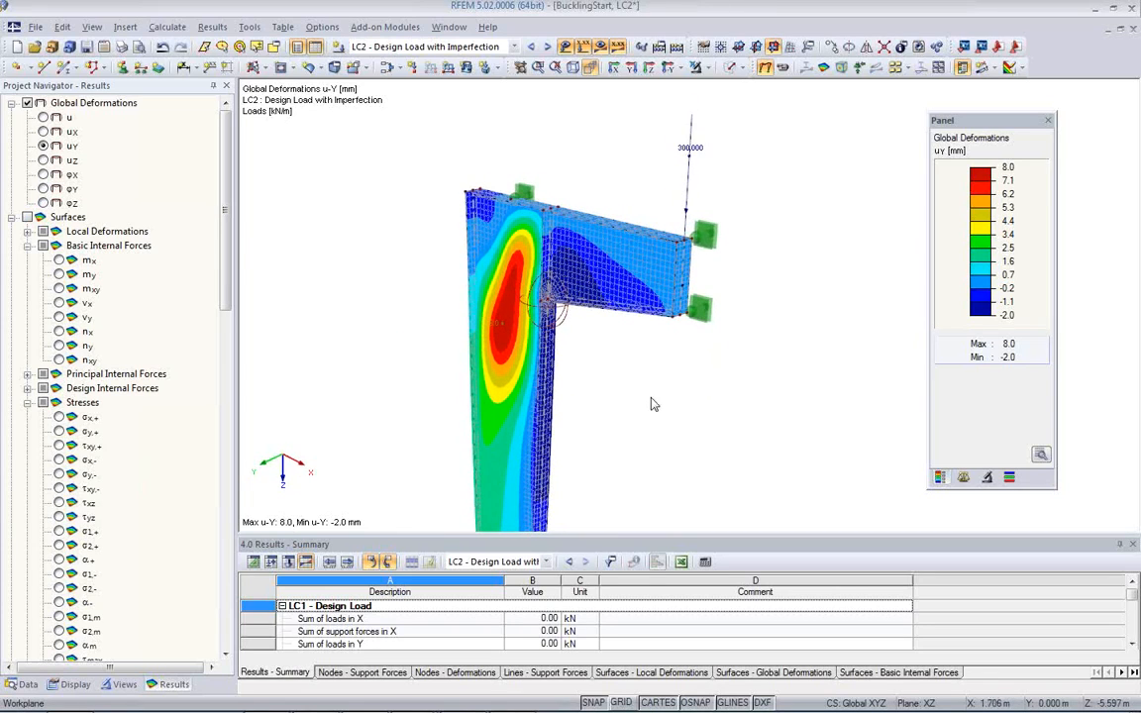
middle_click_drag(657, 396, 642, 392, "ctrl")
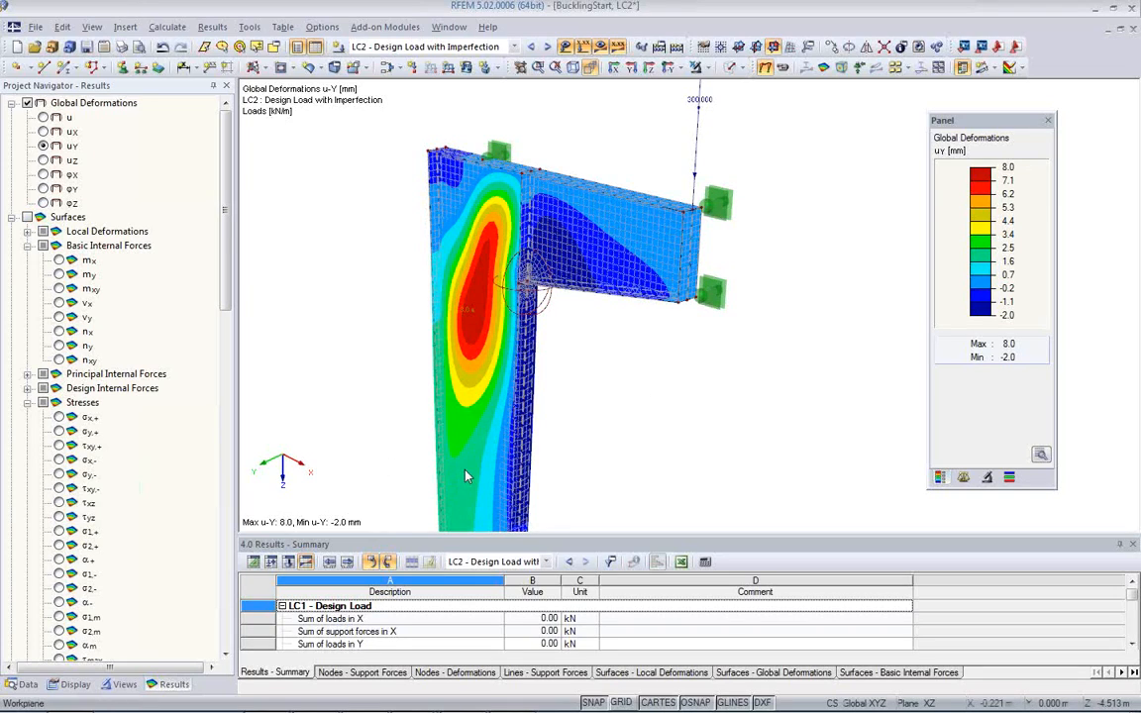
key("alt+Tab")
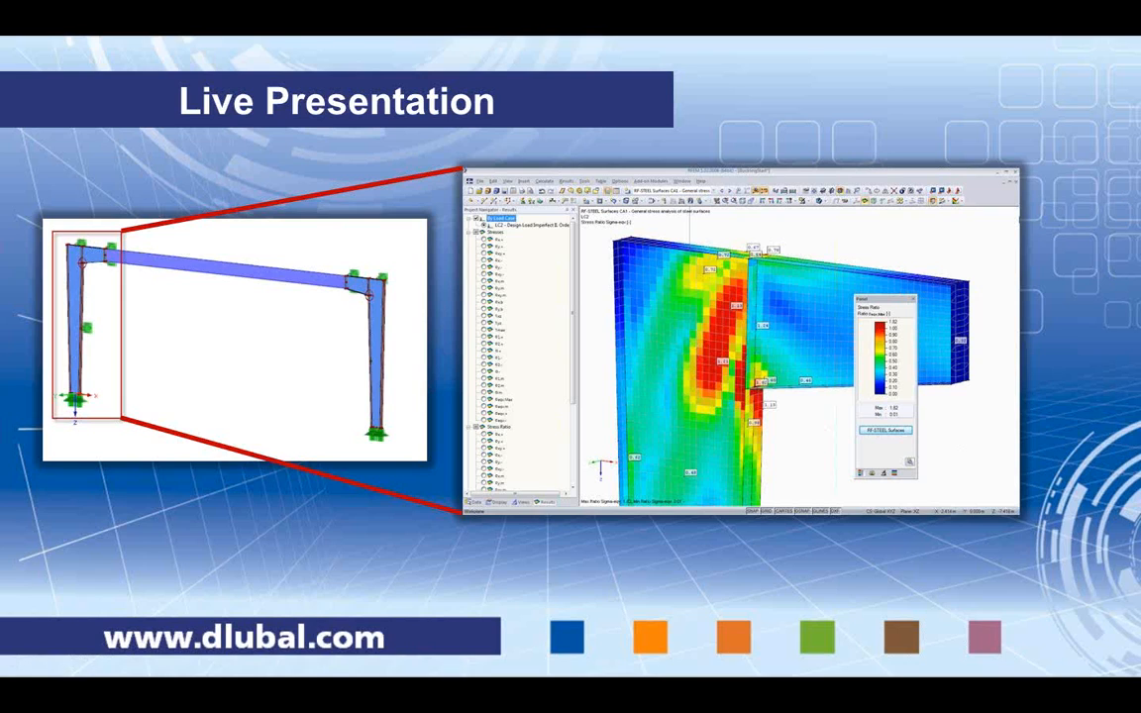
key("Right")
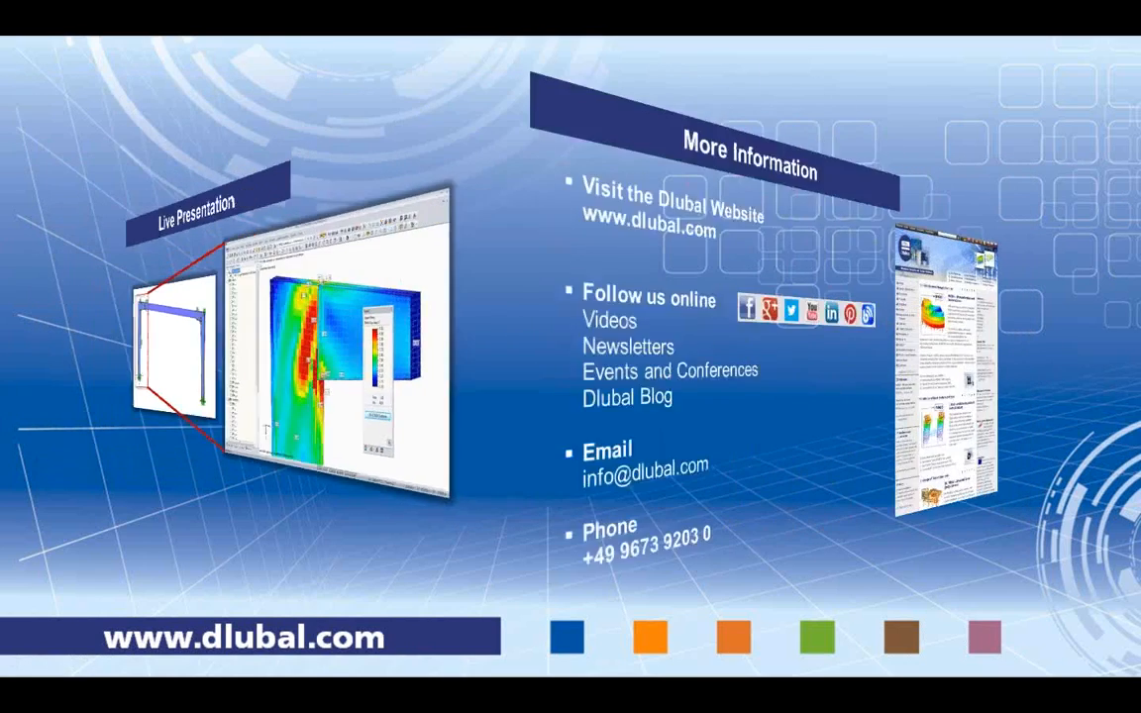
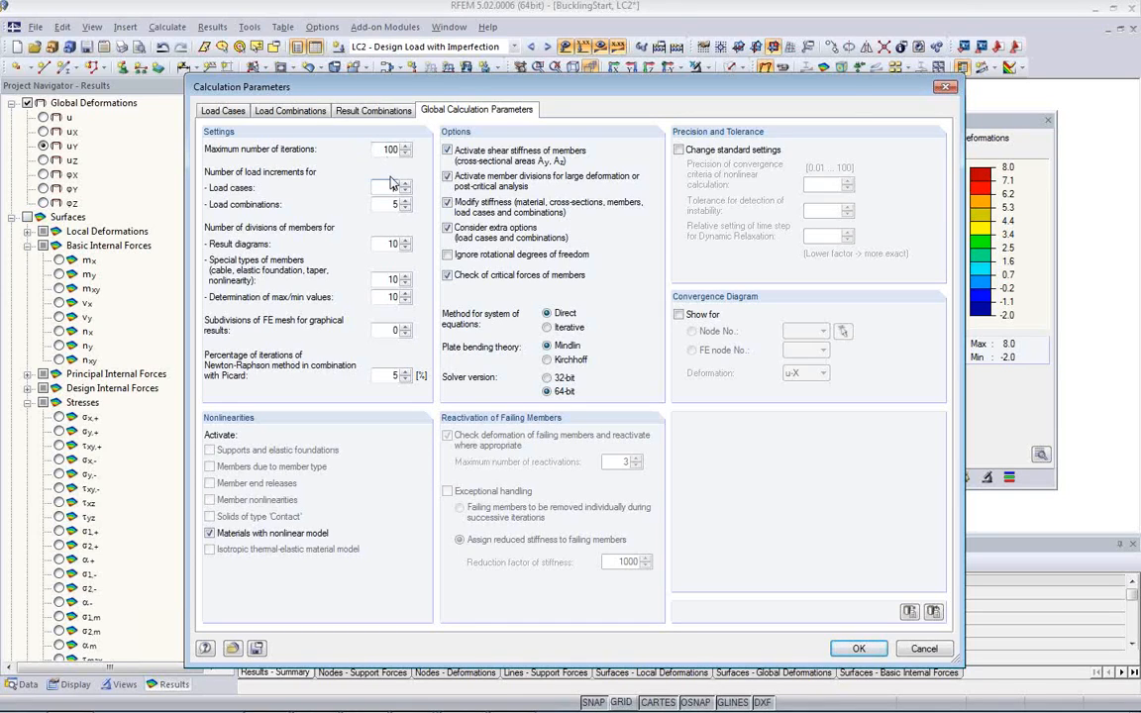
Step: Enter 3 load increments for load cases in the global calculation parameters, and leave the dialog without applying
type("3")
left_click(924, 649)
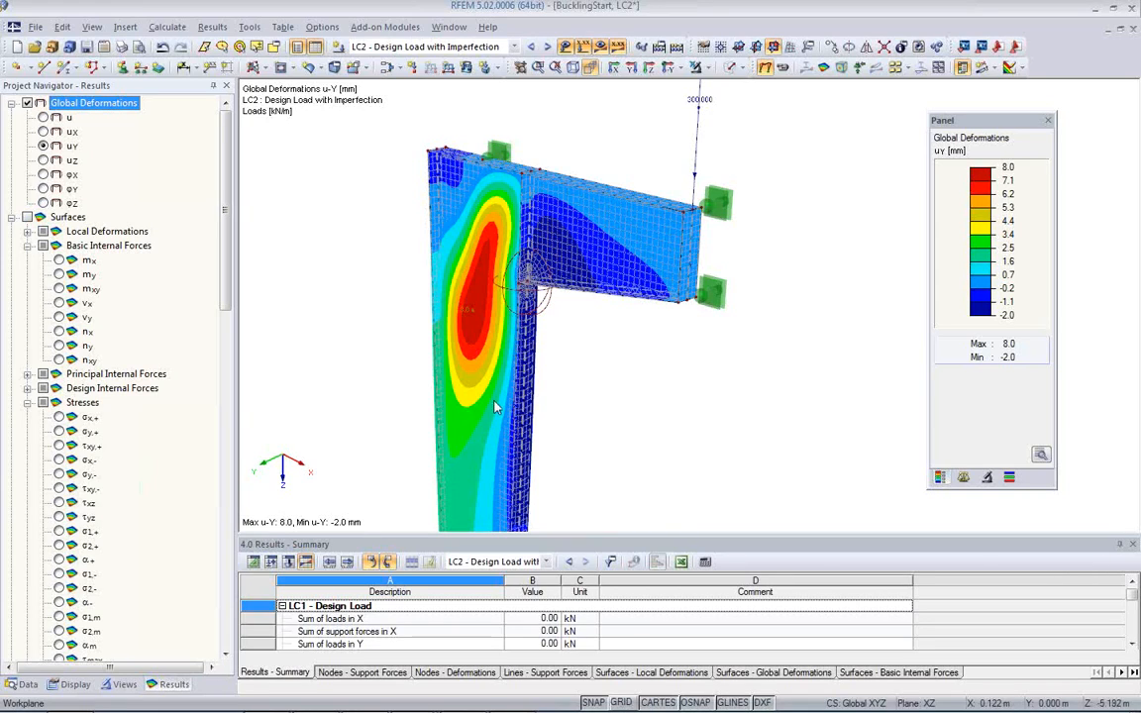
Step: Show the materials input table and view the available material models for Steel S 235 without changing the model
left_click(253, 561)
left_click(1054, 619)
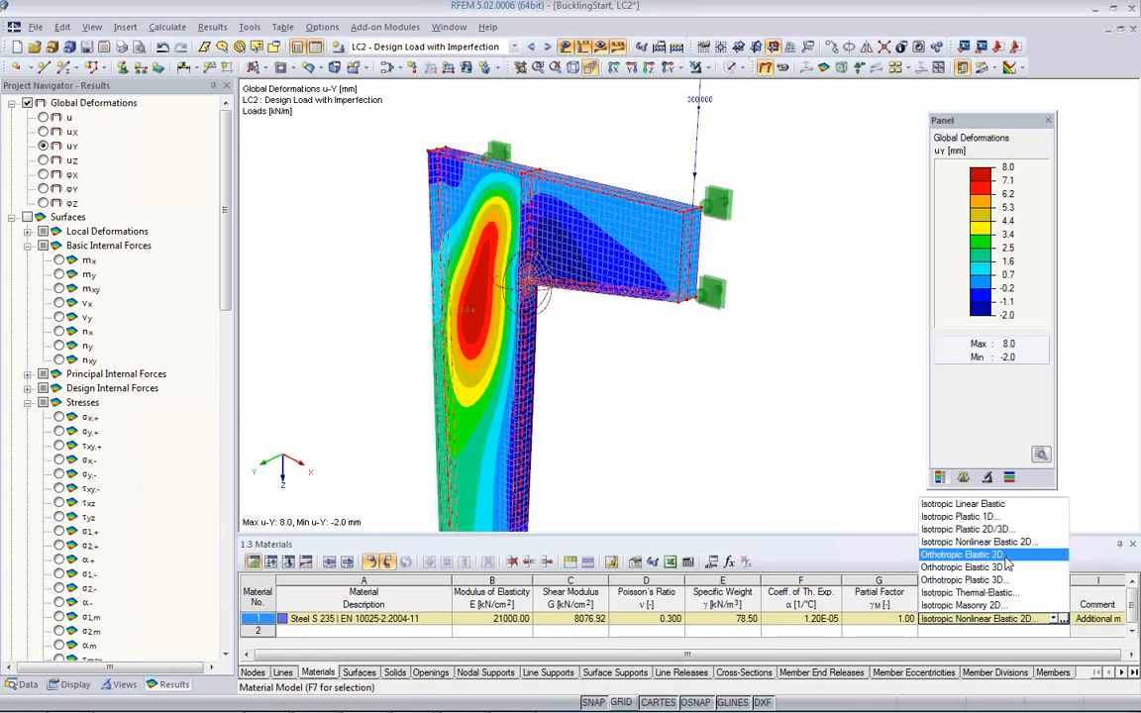
left_click(641, 400)
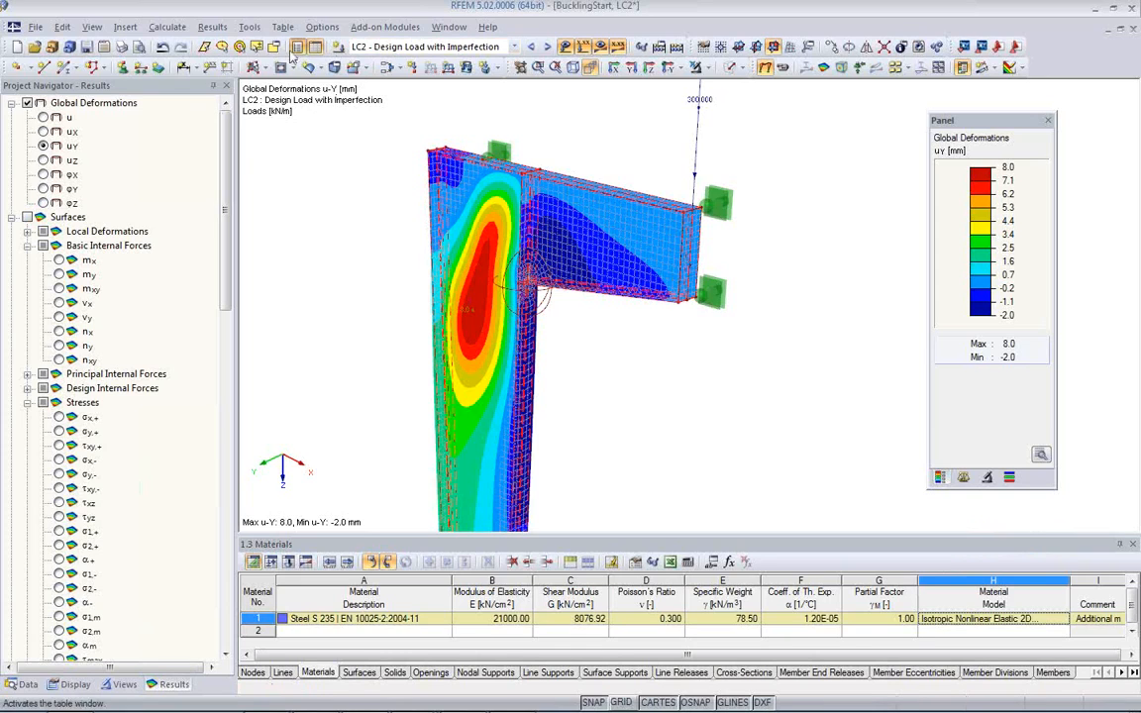
Step: Review the global calculation parameters of the model and close them without changes
left_click(166, 26)
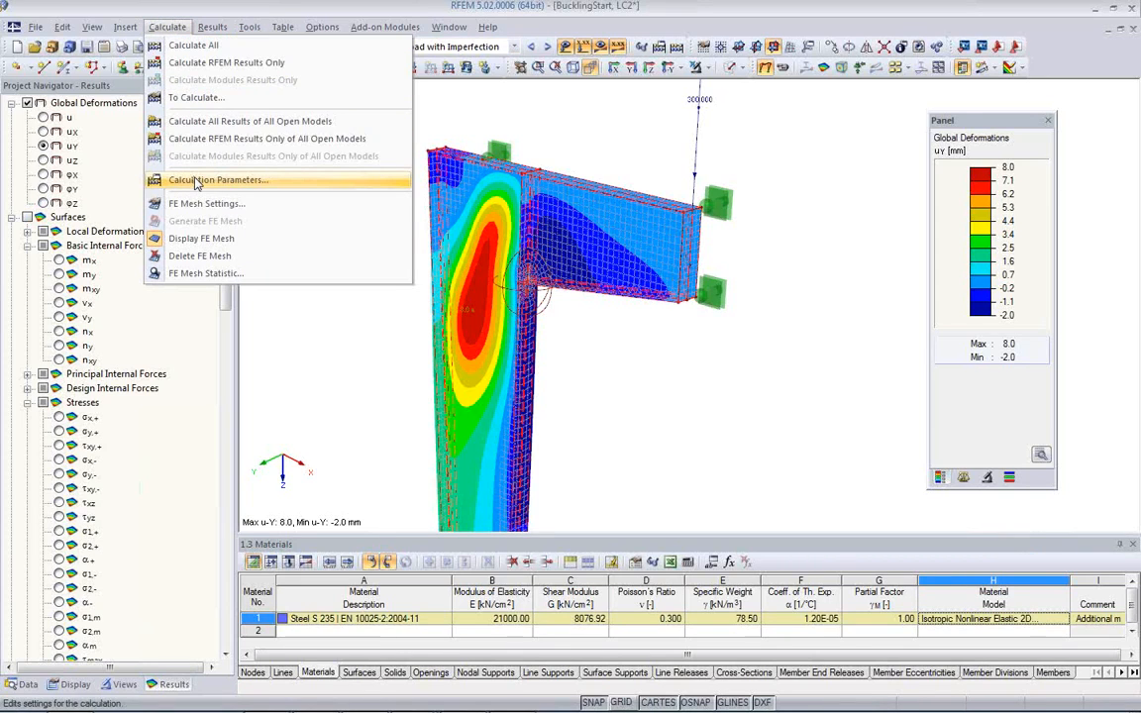
left_click(196, 181)
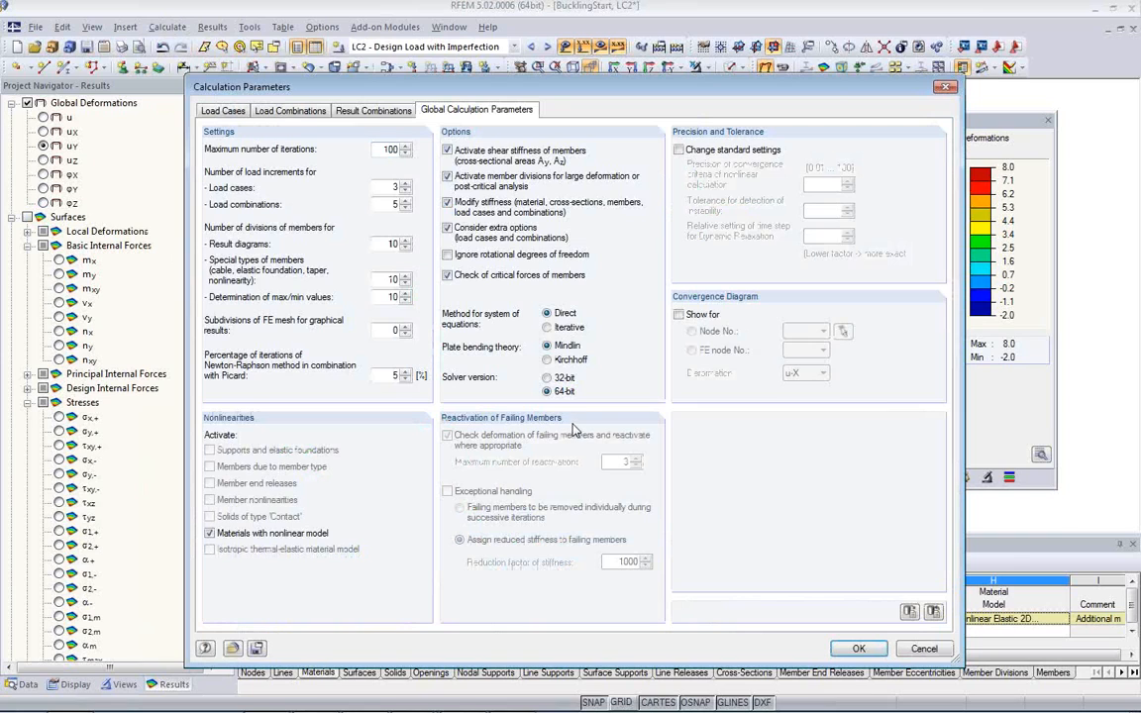
left_click(924, 649)
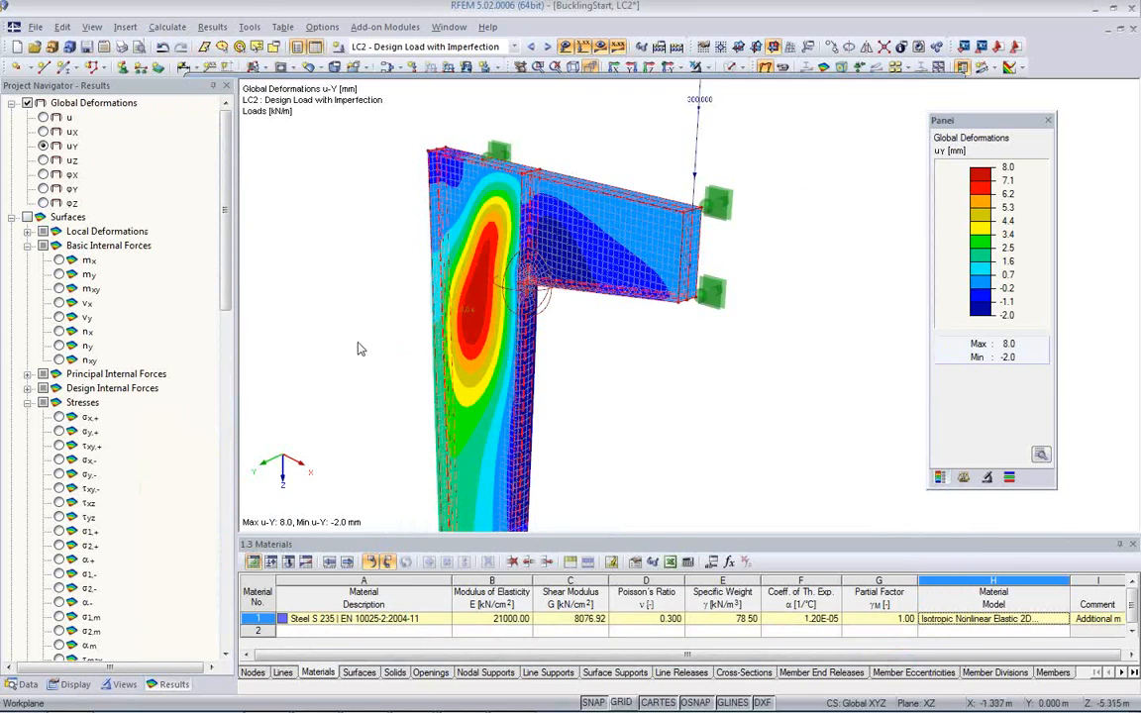
Step: Open load case LC1 Design Load and review its method of analysis in the calculation parameters
left_click(22, 683)
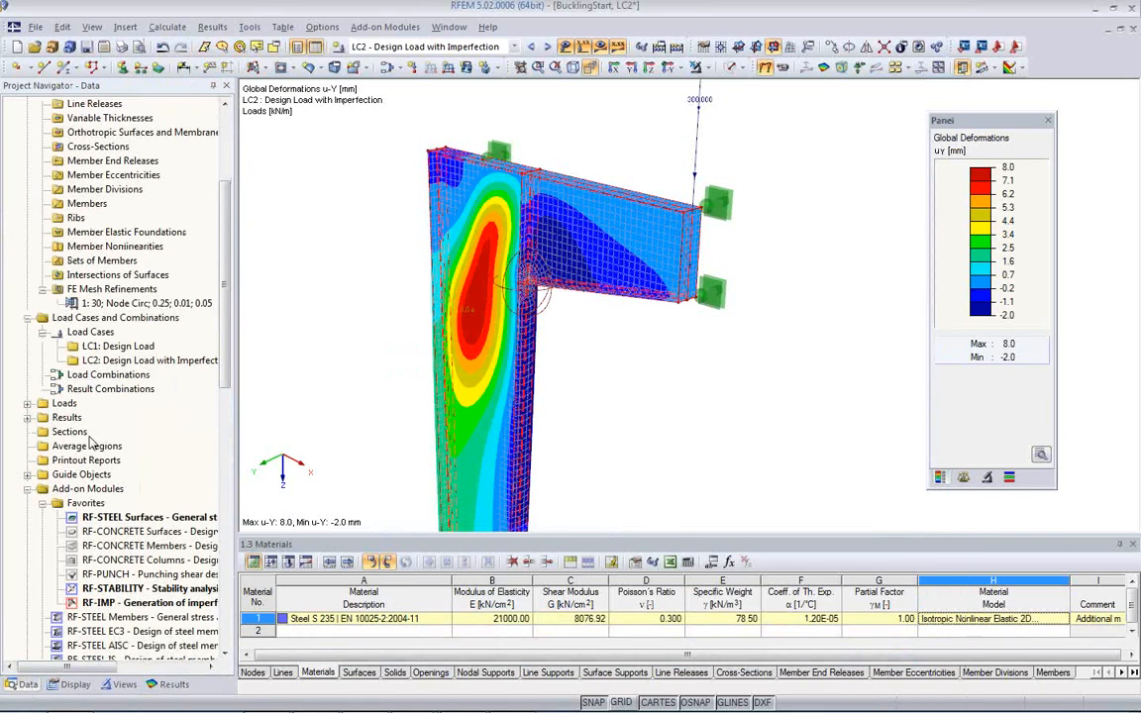
double_click(117, 346)
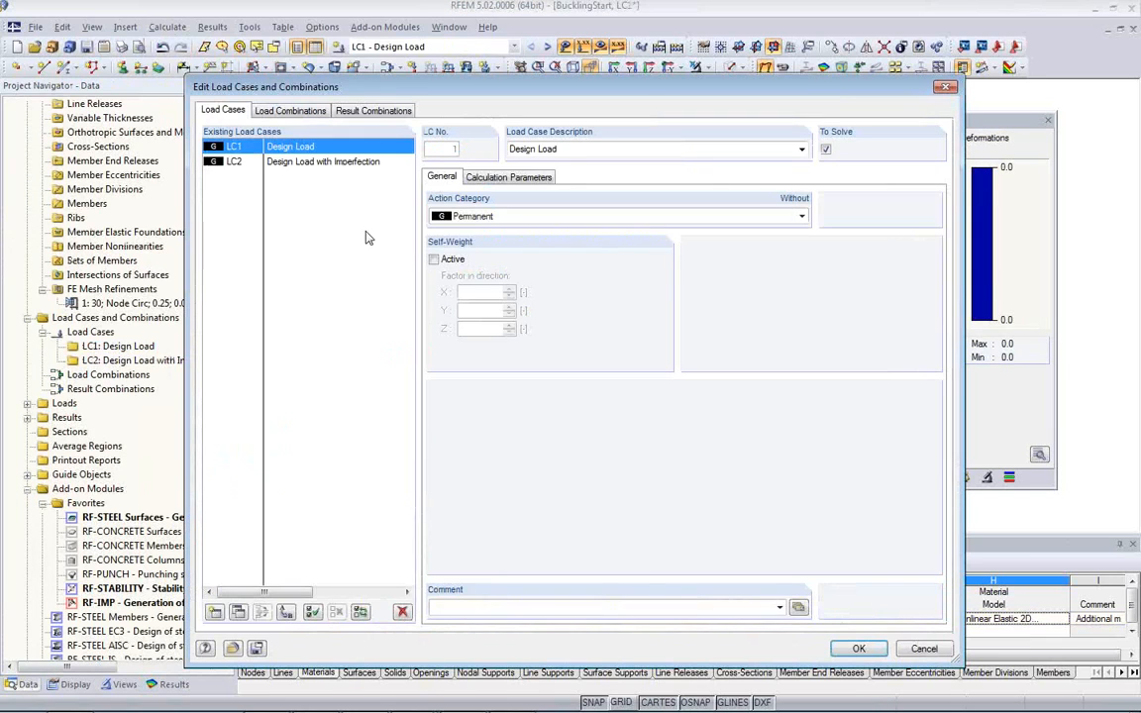
left_click(507, 176)
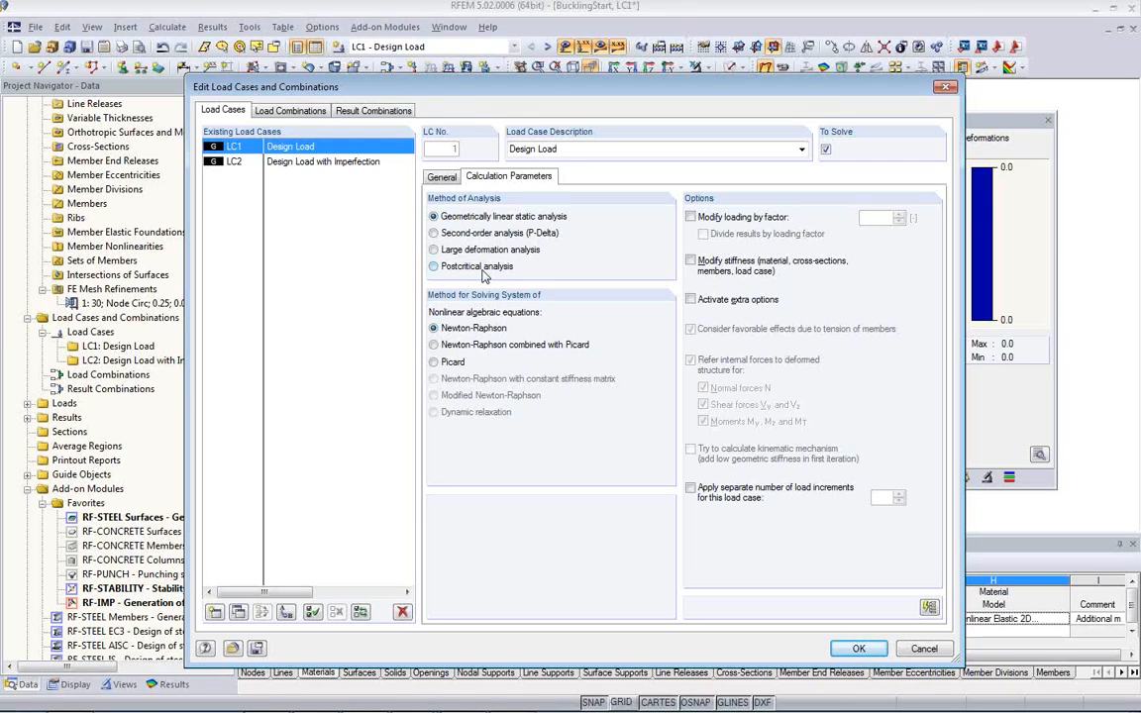
left_click(922, 650)
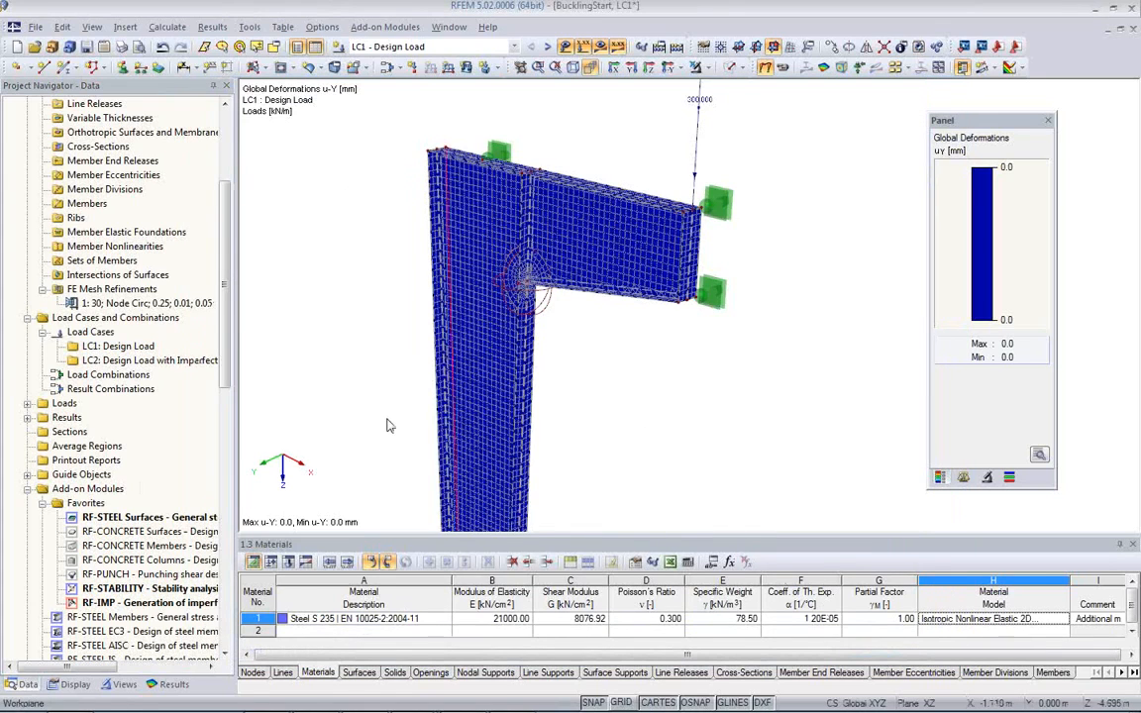
Step: Open the RF-STEEL Surfaces module and review which stresses are calculated and the equivalent stress hypothesis in its details
middle_click_drag(407, 377, 407, 241)
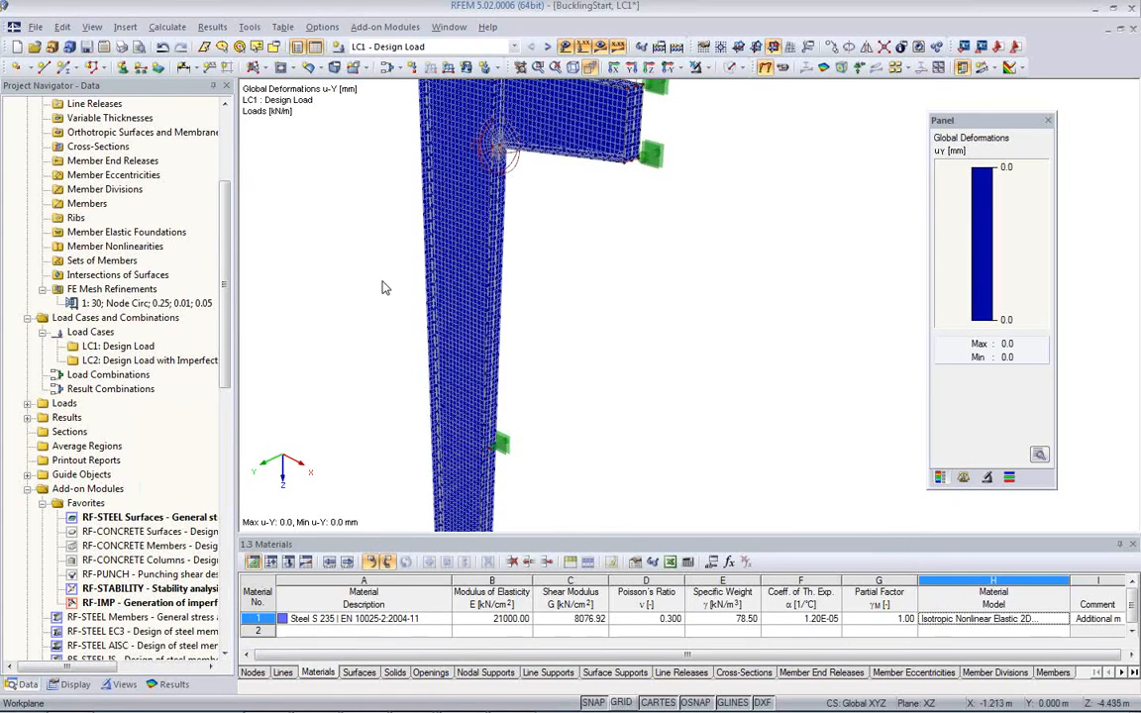
double_click(183, 523)
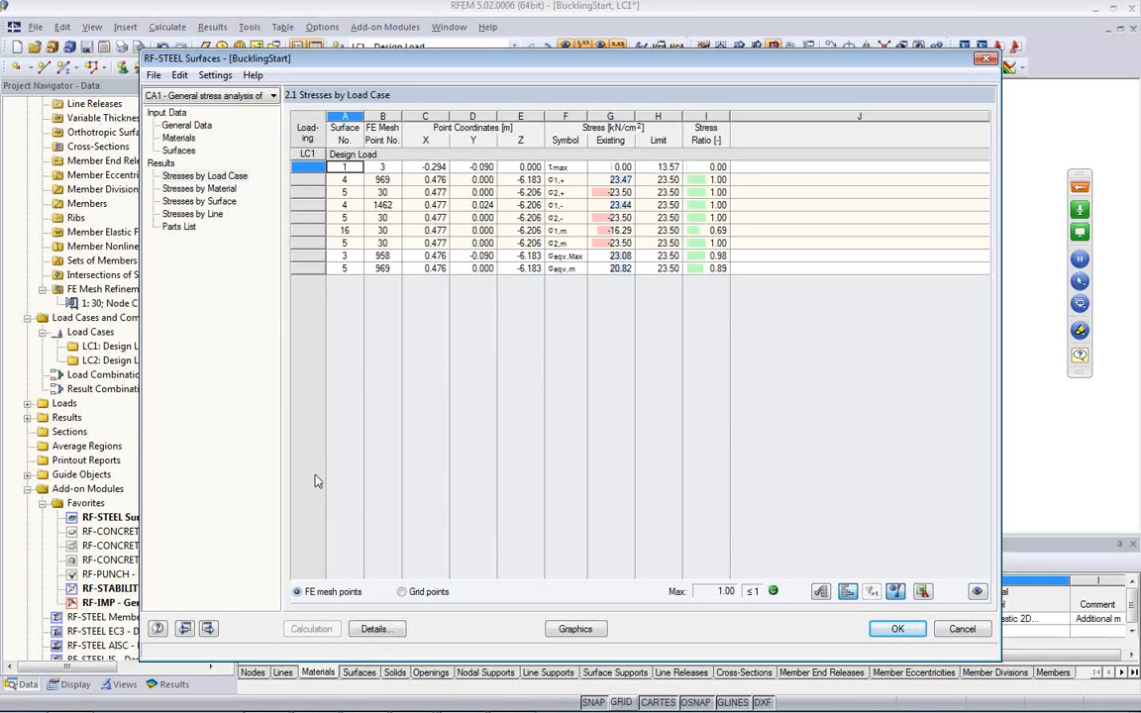
left_click(375, 629)
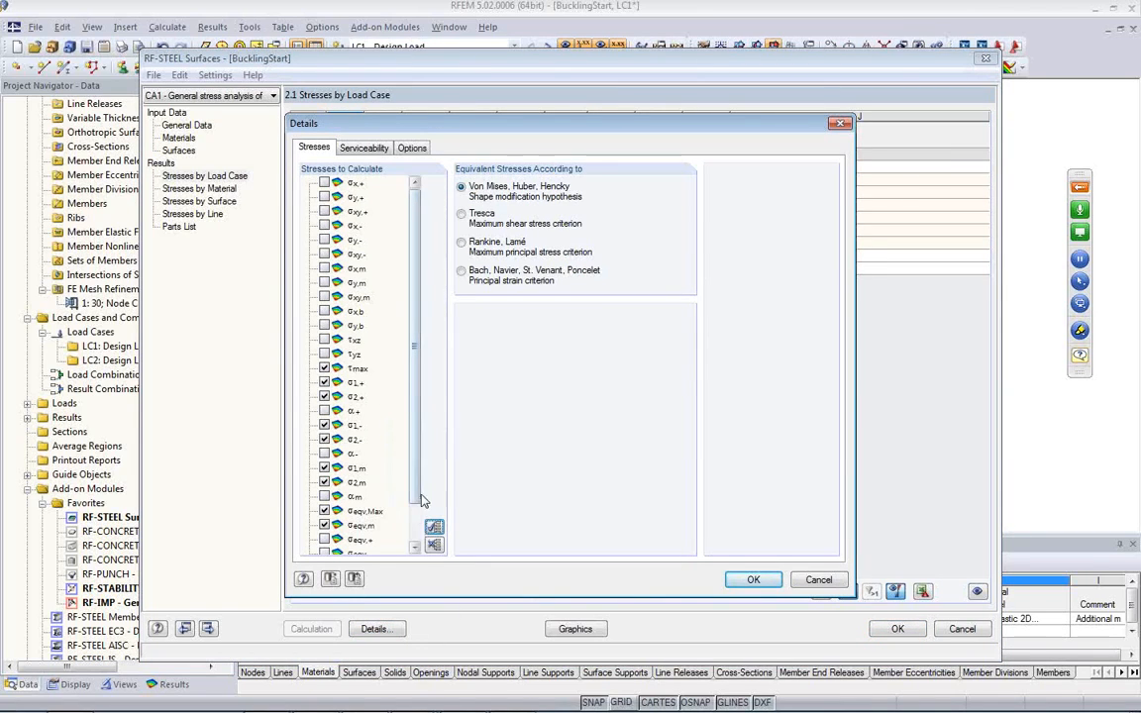
scroll(411, 541, "down", 1)
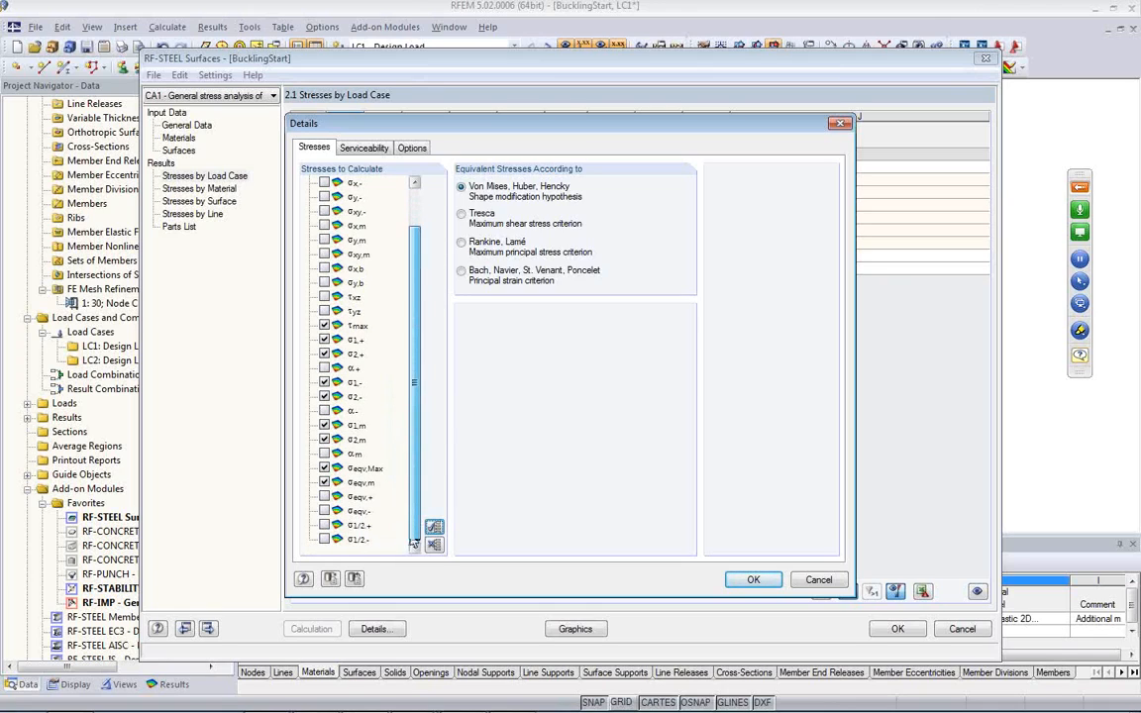
scroll(420, 421, "up", 1)
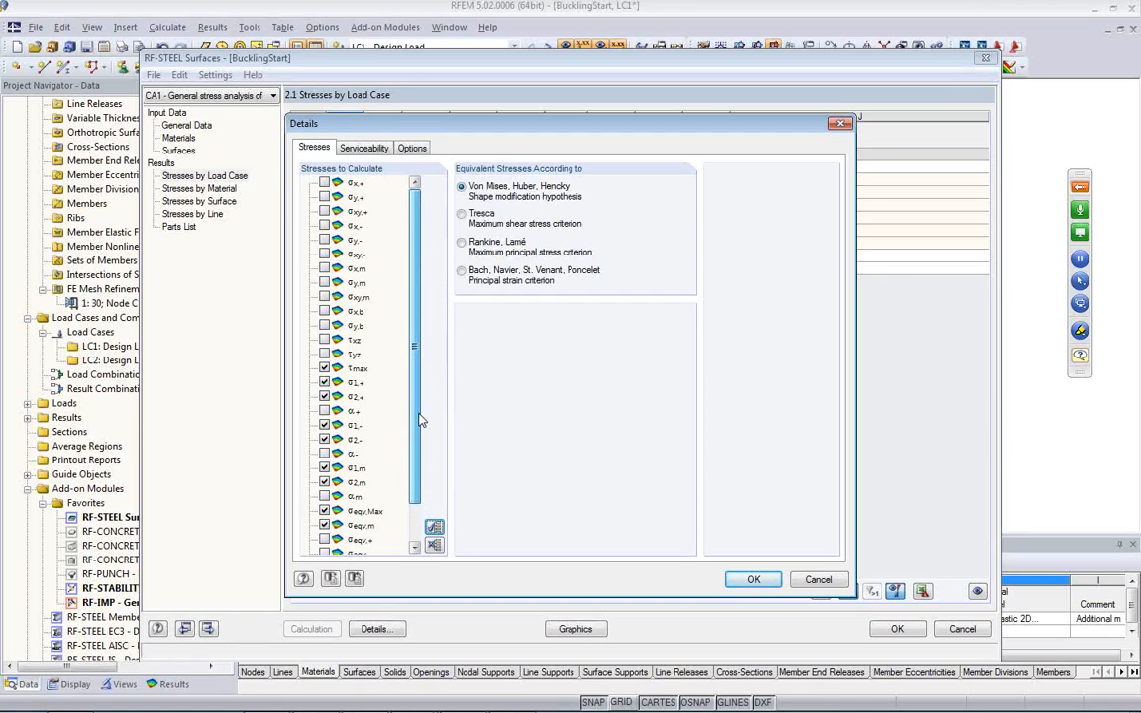
scroll(420, 420, "down", 1)
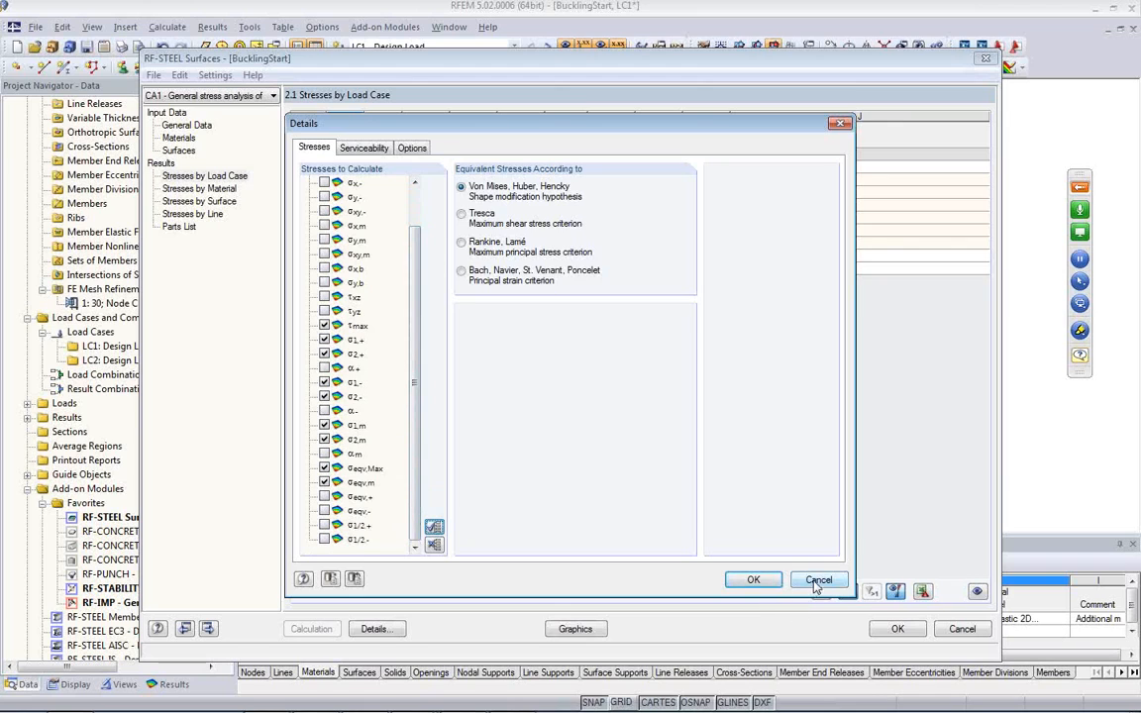
left_click(753, 579)
Step: Add LC2 Design Load with Imperfection to the load cases selected for ultimate limit state design
left_click(187, 126)
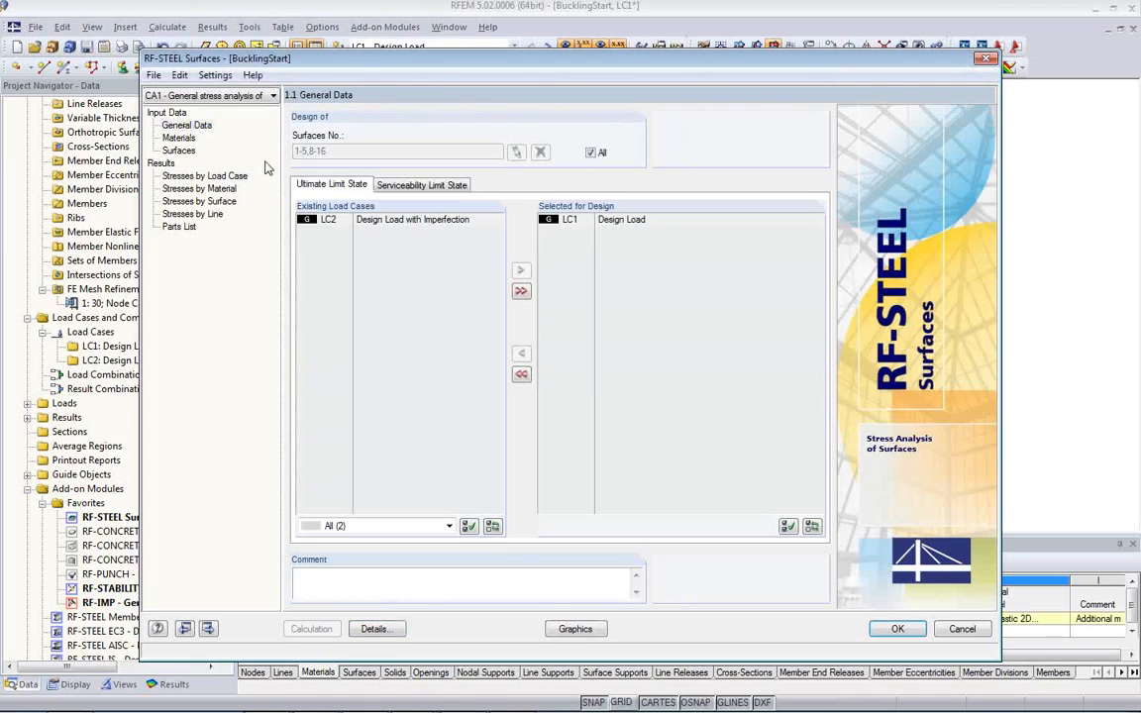
double_click(347, 220)
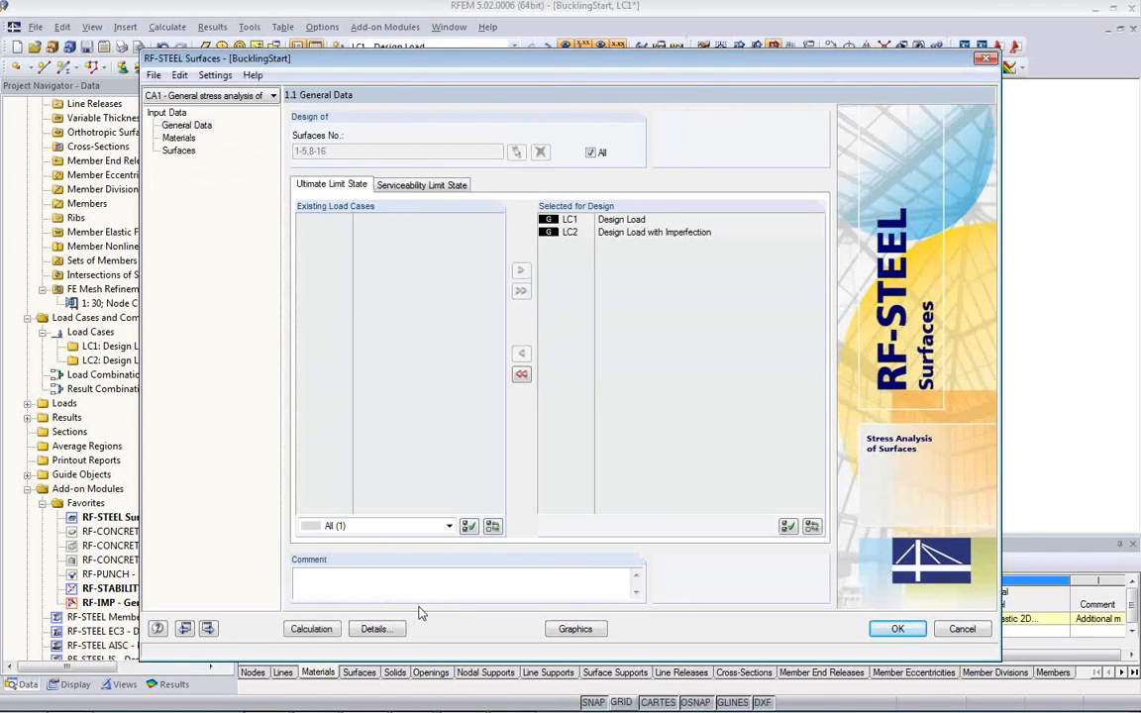
Step: Enable the 2.6 Stress Ranges result table in the details and run the surface stress calculation for LC1 and LC2
left_click(375, 629)
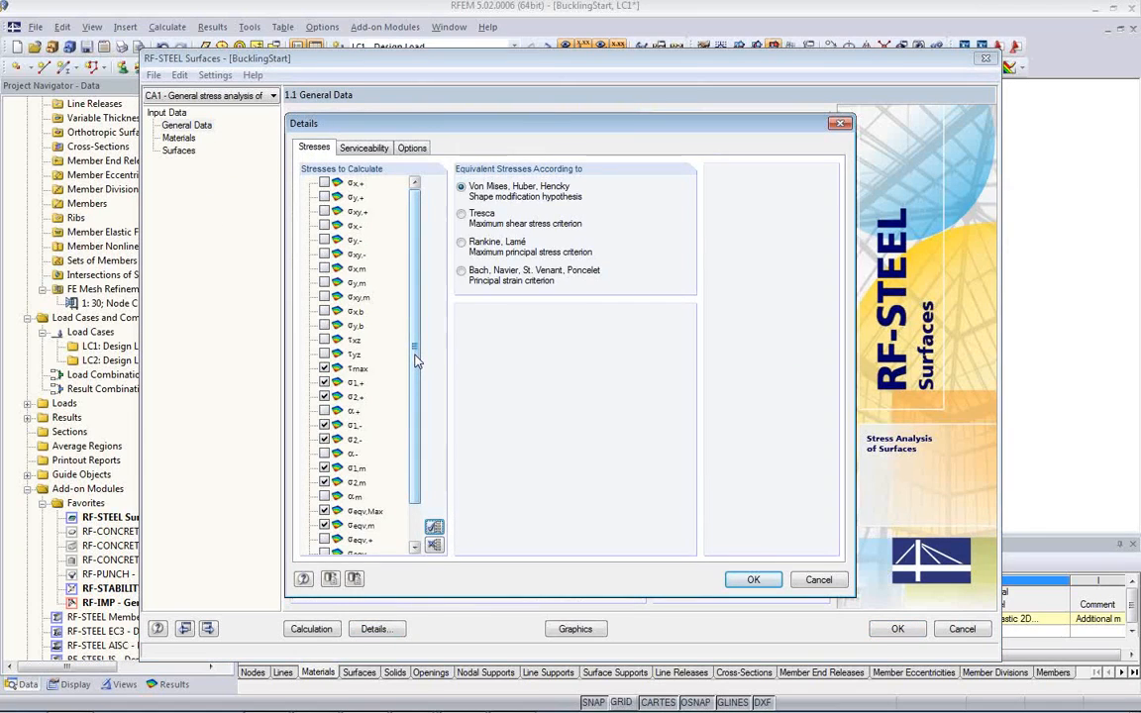
scroll(376, 347, "down", 1)
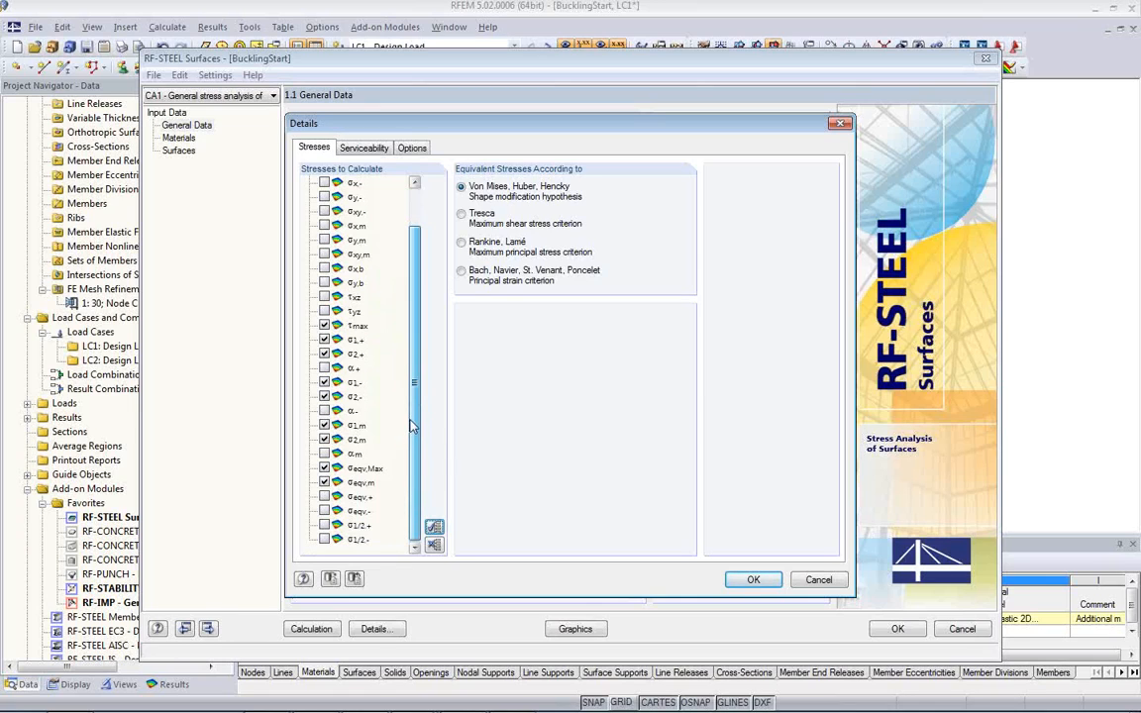
scroll(418, 367, "up", 1)
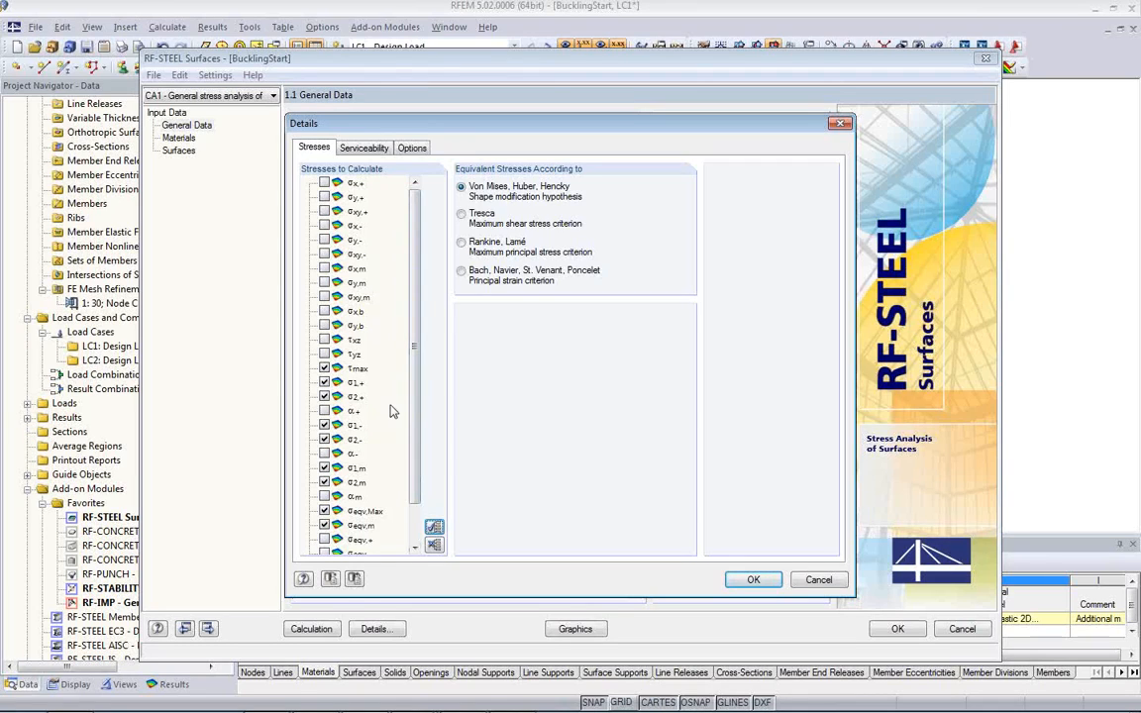
left_click(409, 149)
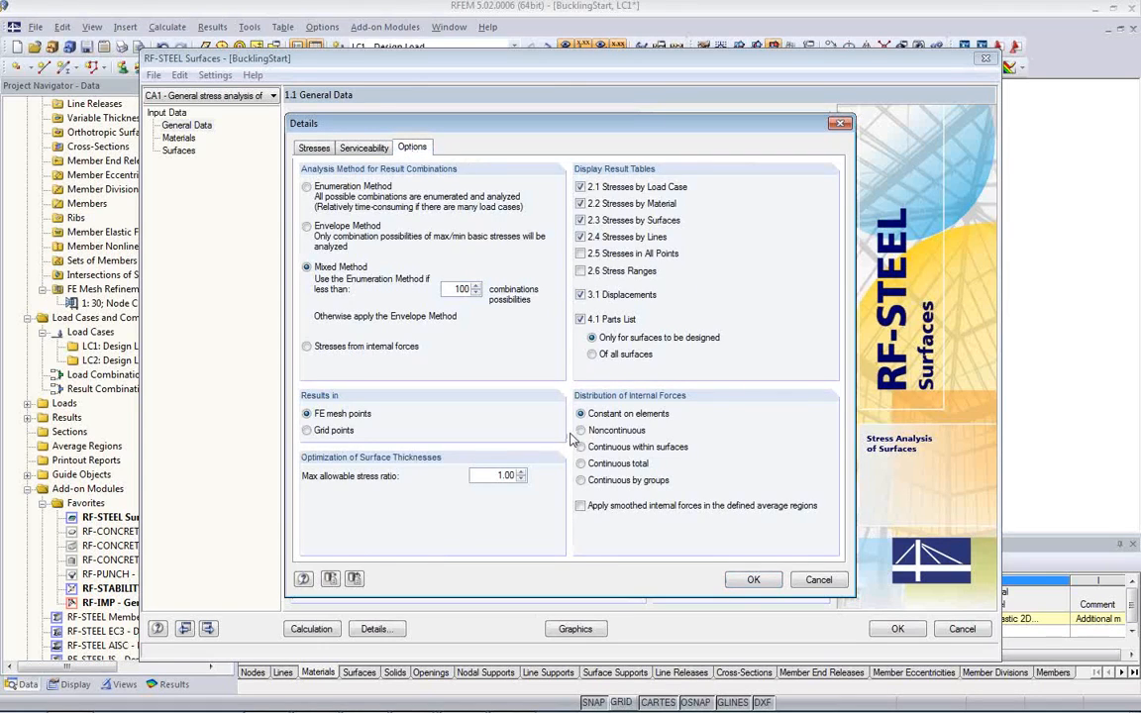
left_click(580, 270)
left_click(753, 589)
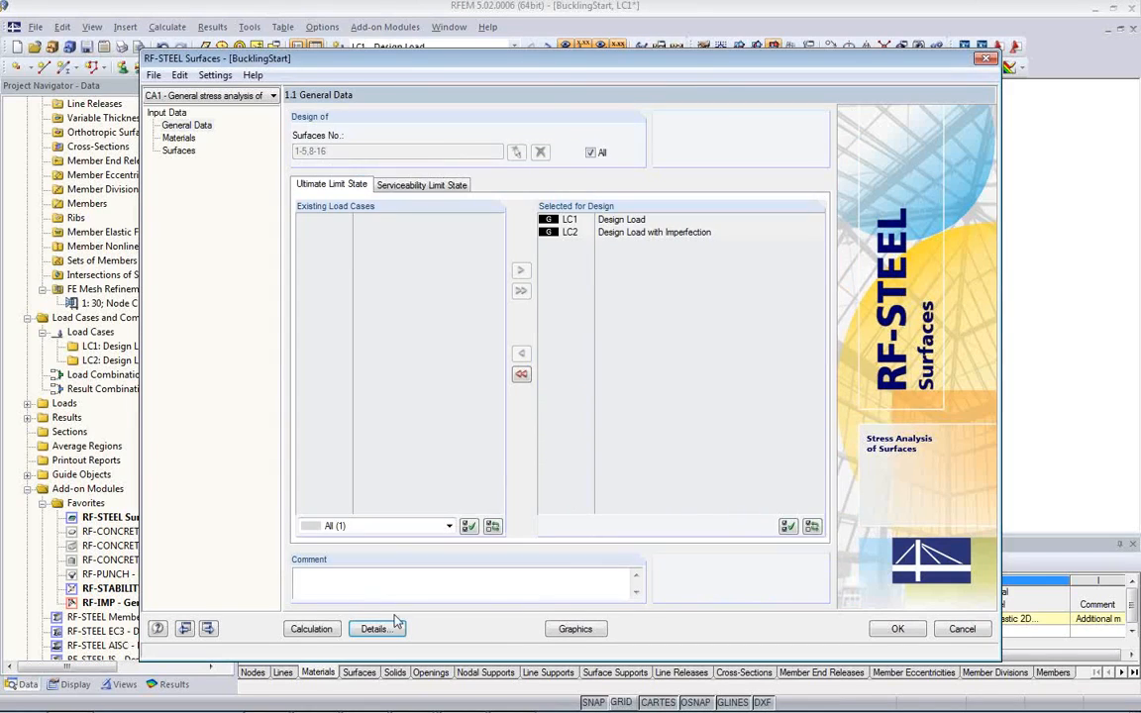
left_click(311, 629)
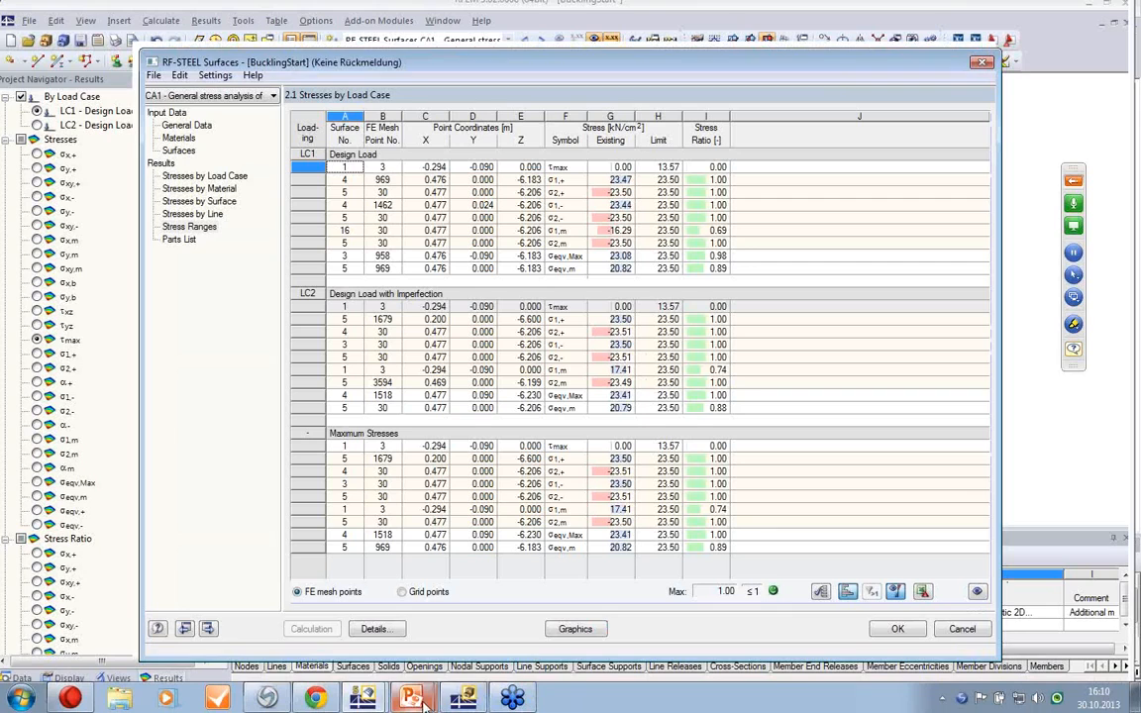
Step: Switch to the PowerPoint presentation and open the Dlubal website from the More Information slide
mouse_move(424, 702)
left_click(407, 661)
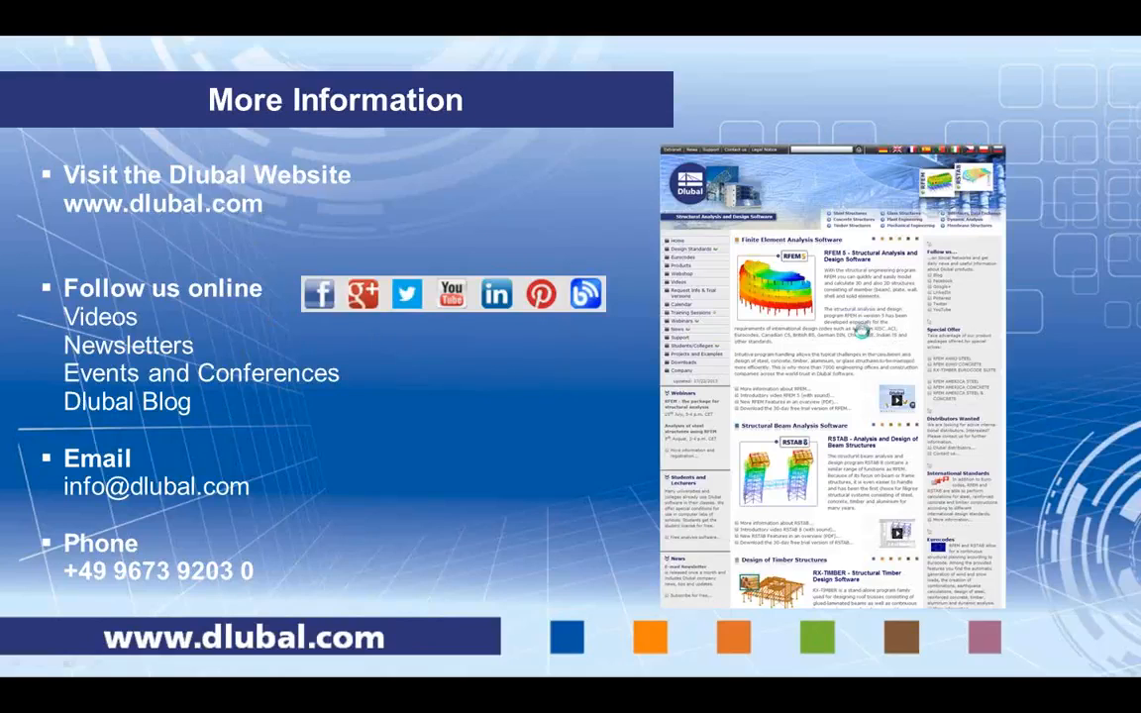
left_click(863, 334)
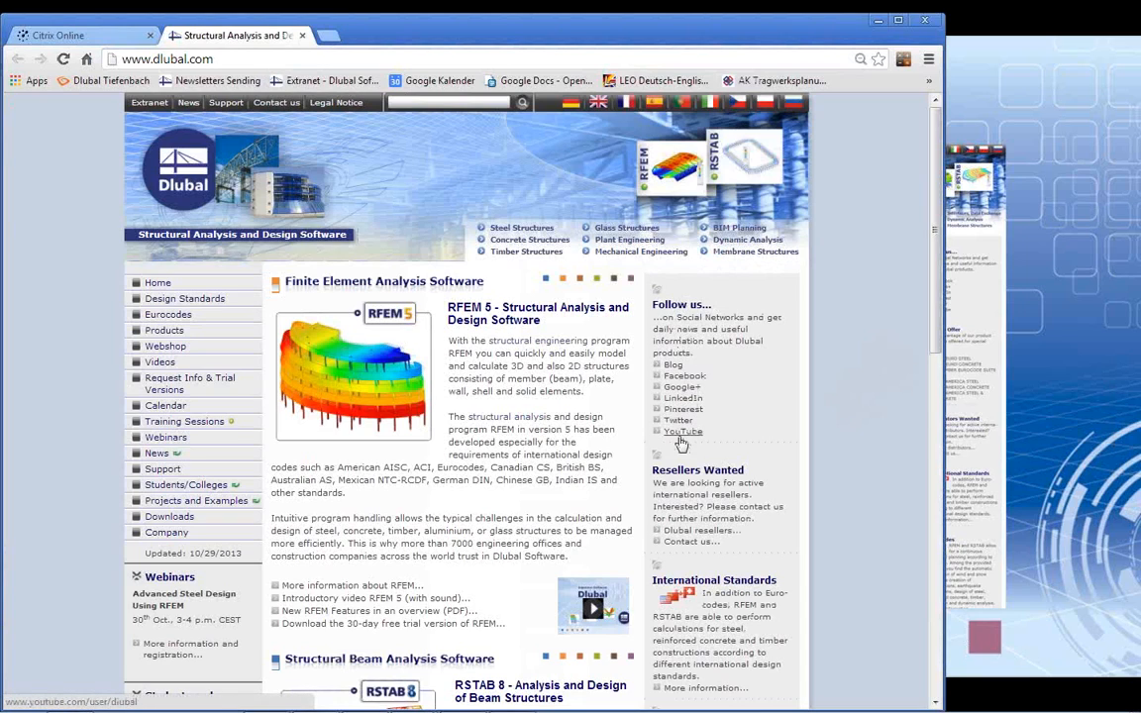
Step: Open the English Dlubal Blog from the website and skim its recent articles and categories
left_click(671, 363)
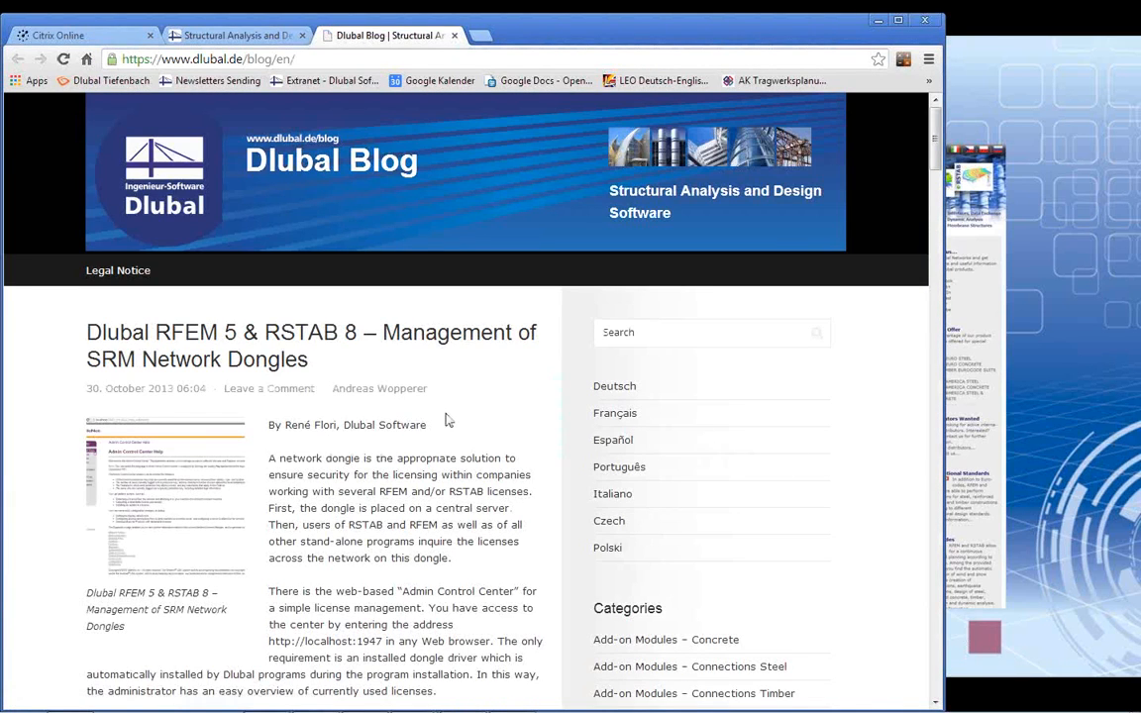
scroll(446, 420, "down", 3)
scroll(446, 420, "down", 6)
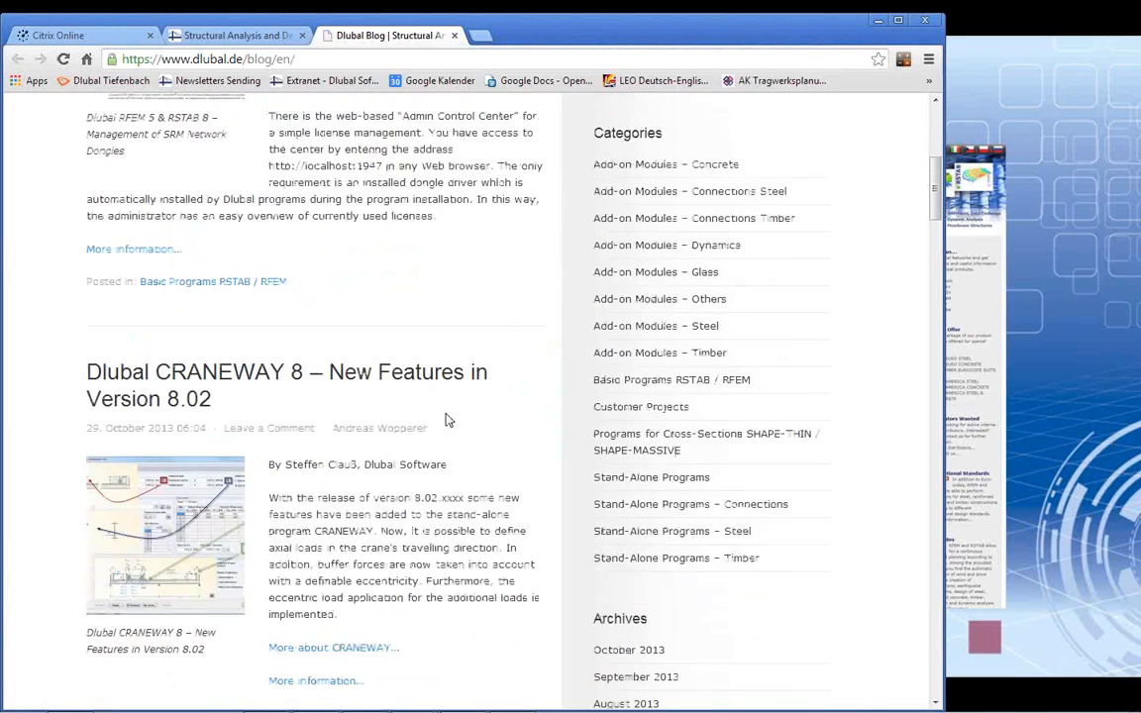
scroll(446, 420, "up", 4)
scroll(447, 419, "up", 5)
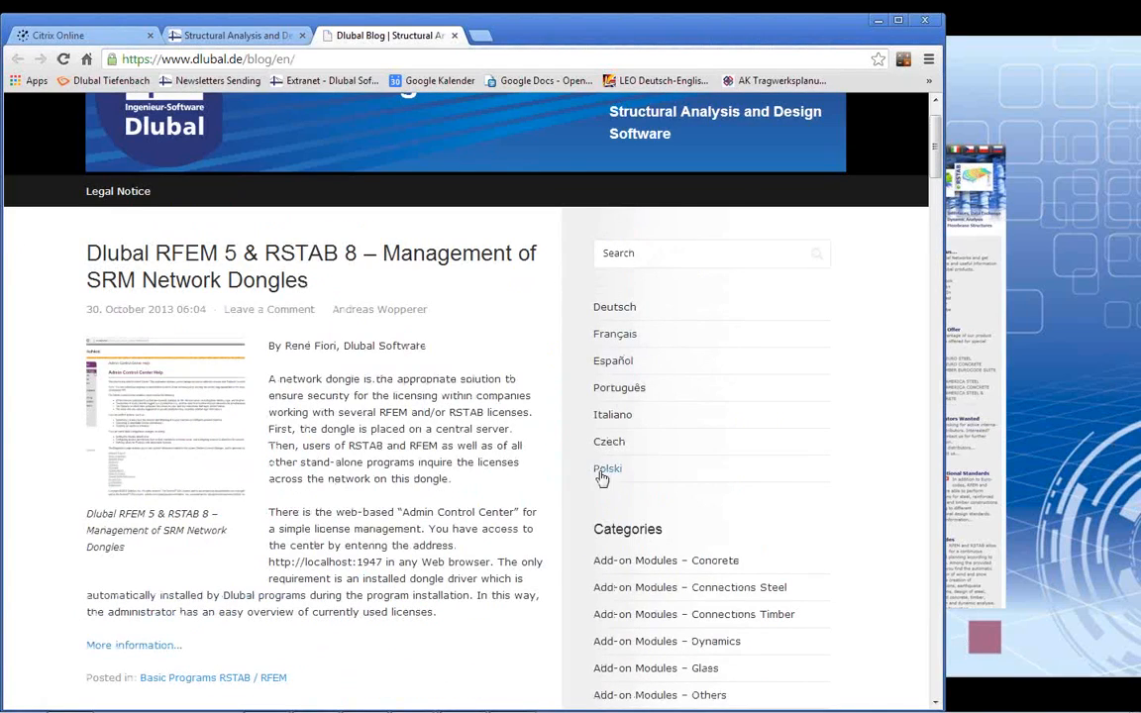
Step: Search the blog for "non linear" and look through the articles on nonlinear material models and non-linear calculation
left_click(625, 253)
type("non linear")
key("Return")
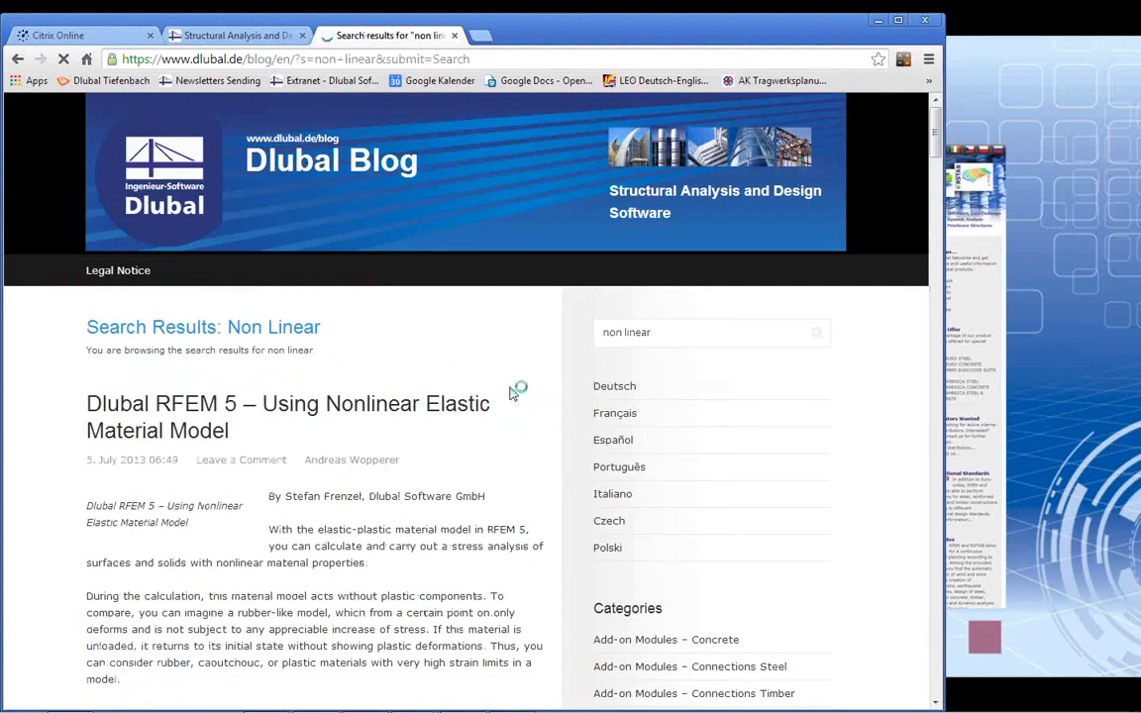
scroll(415, 431, "down", 3)
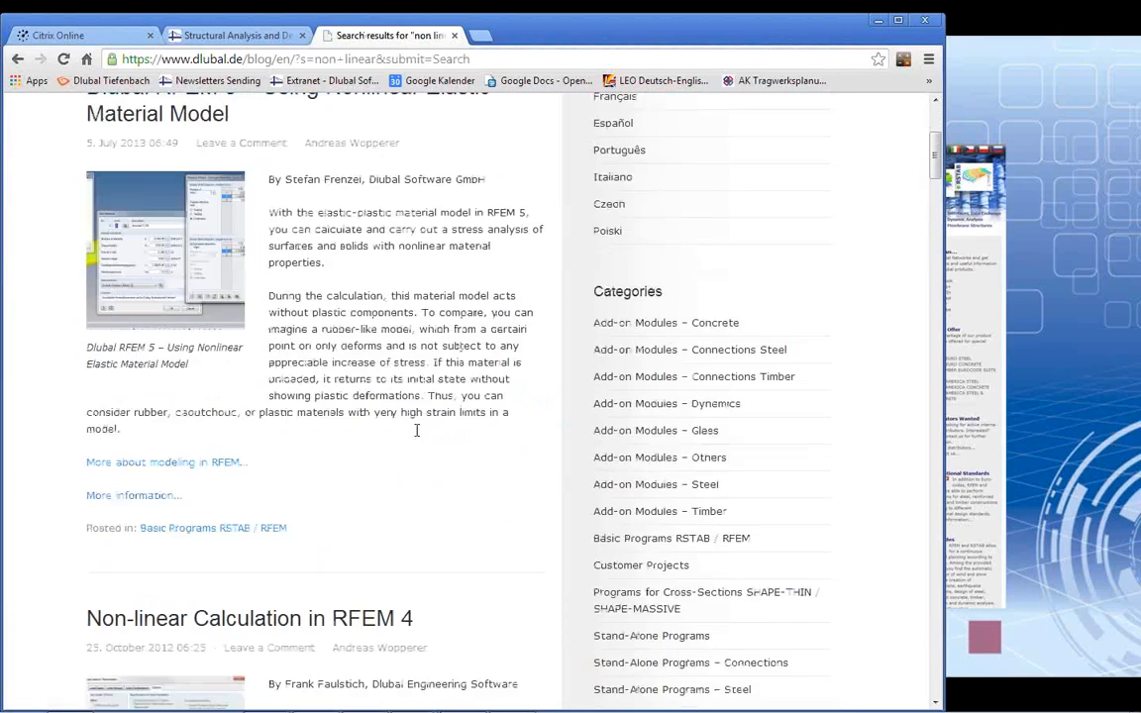
scroll(332, 356, "down", 8)
scroll(334, 365, "up", 10)
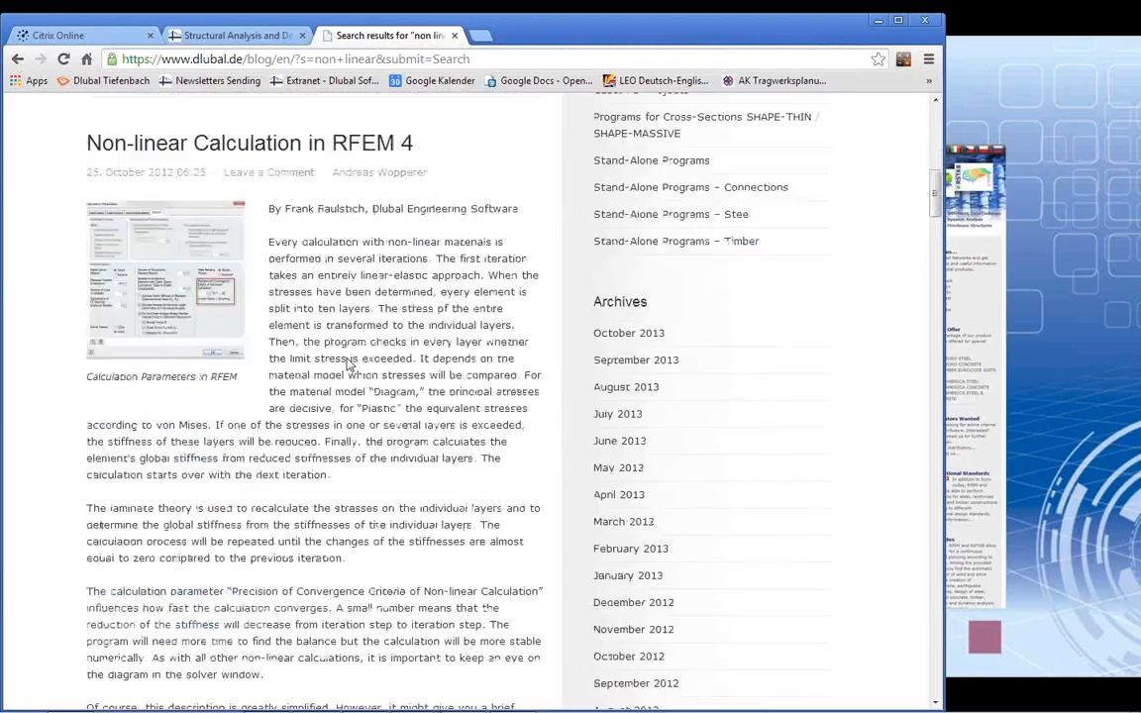
scroll(350, 372, "up", 1)
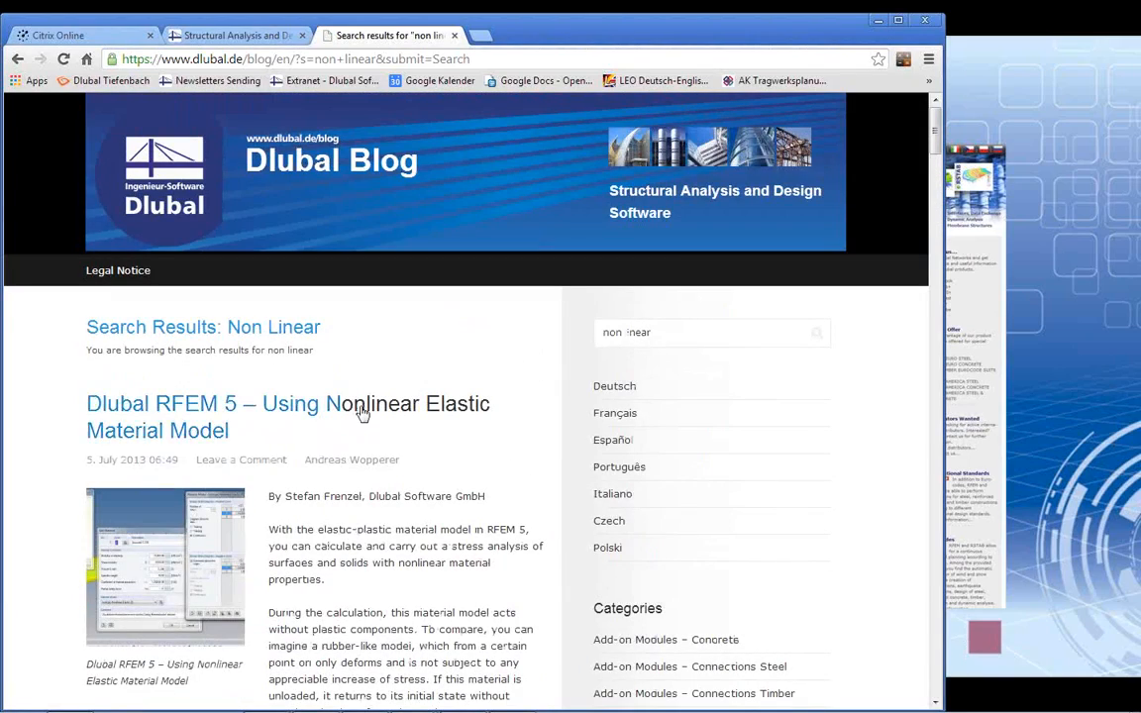
scroll(441, 466, "down", 4)
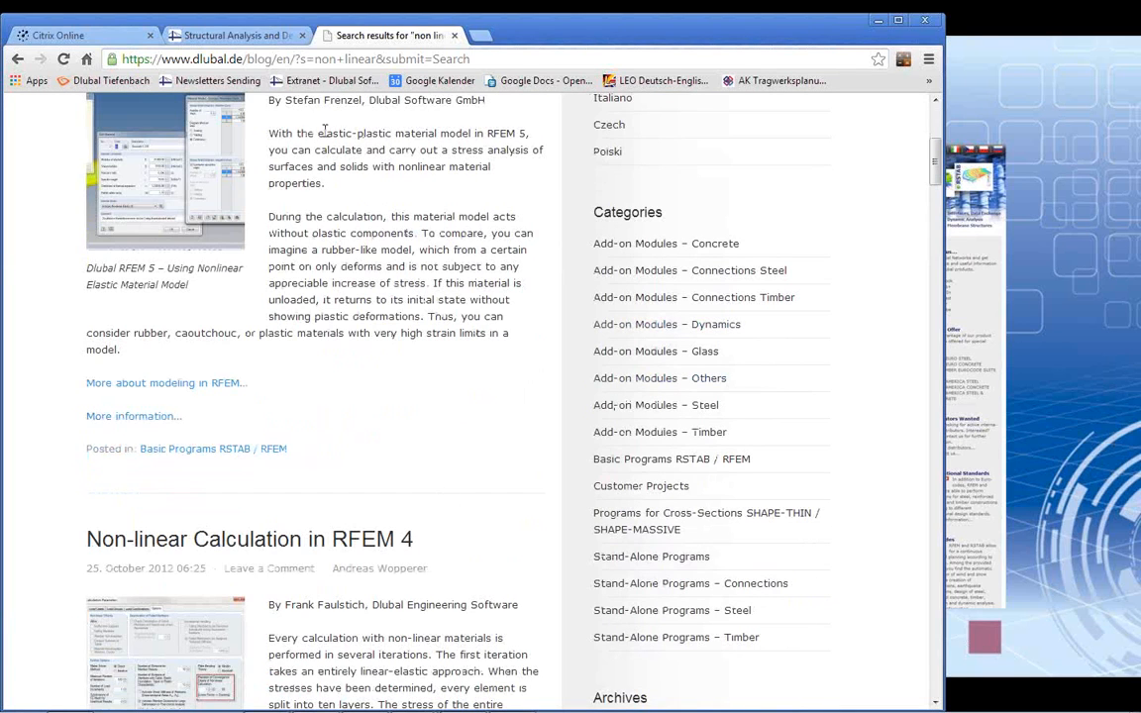
Step: Return to the Dlubal website, open its downloads page and look through the offered trial versions
left_click(228, 36)
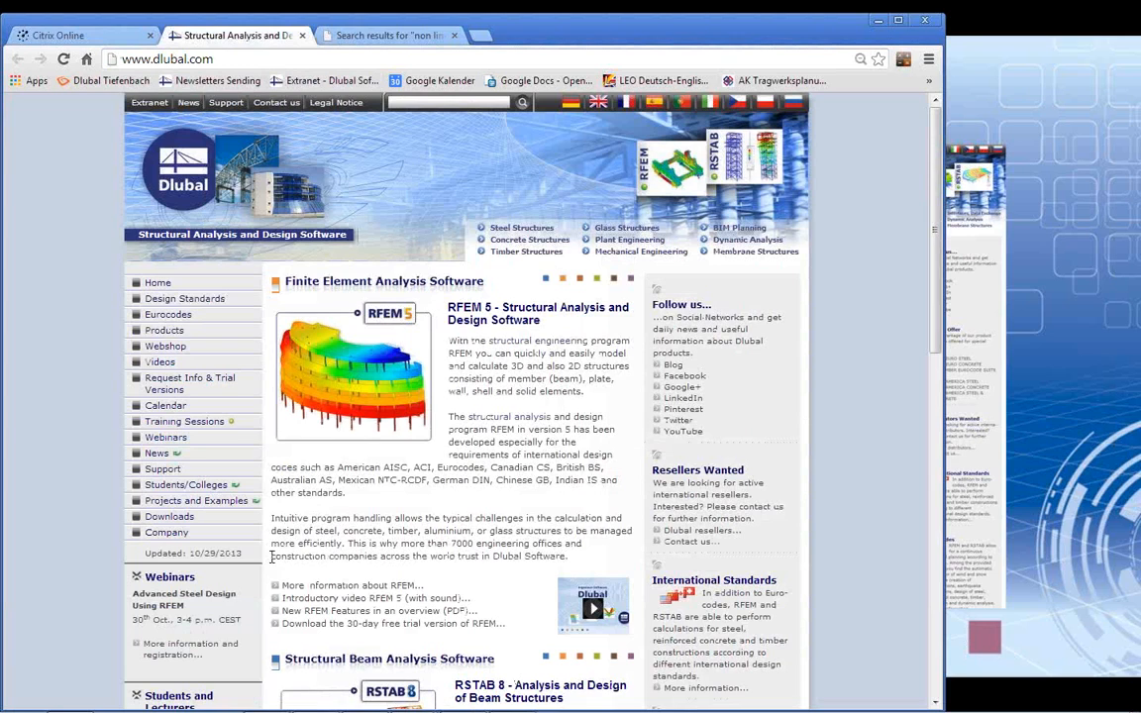
left_click(169, 516)
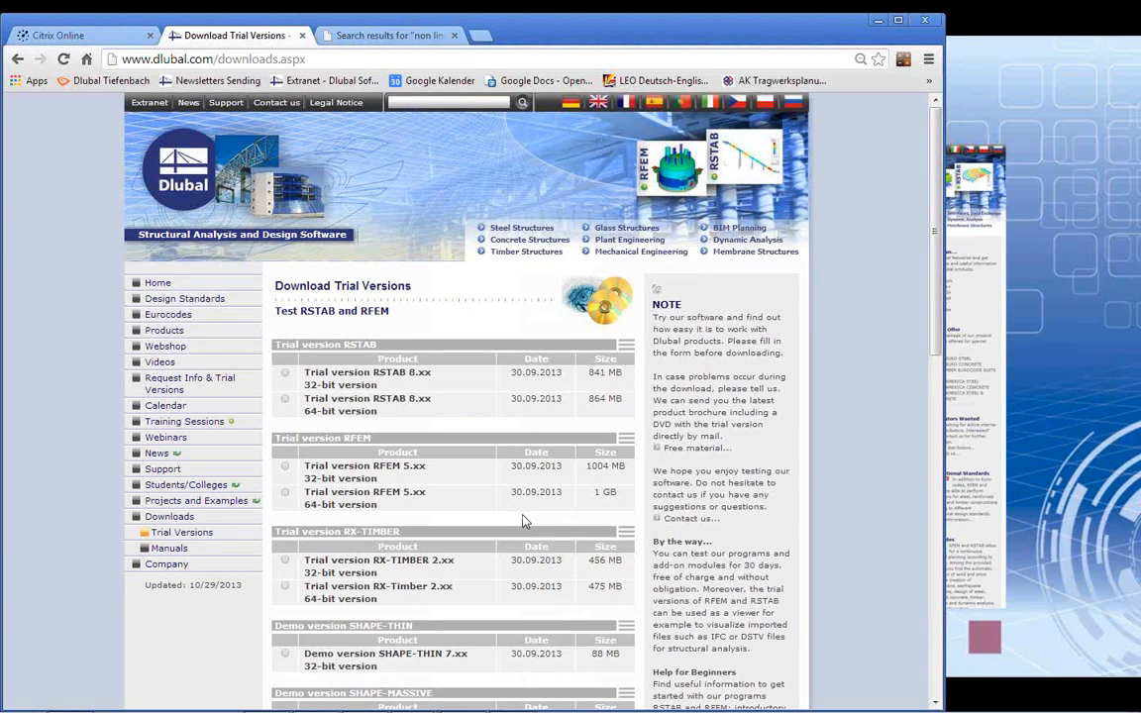
scroll(548, 523, "down", 5)
scroll(548, 517, "up", 1)
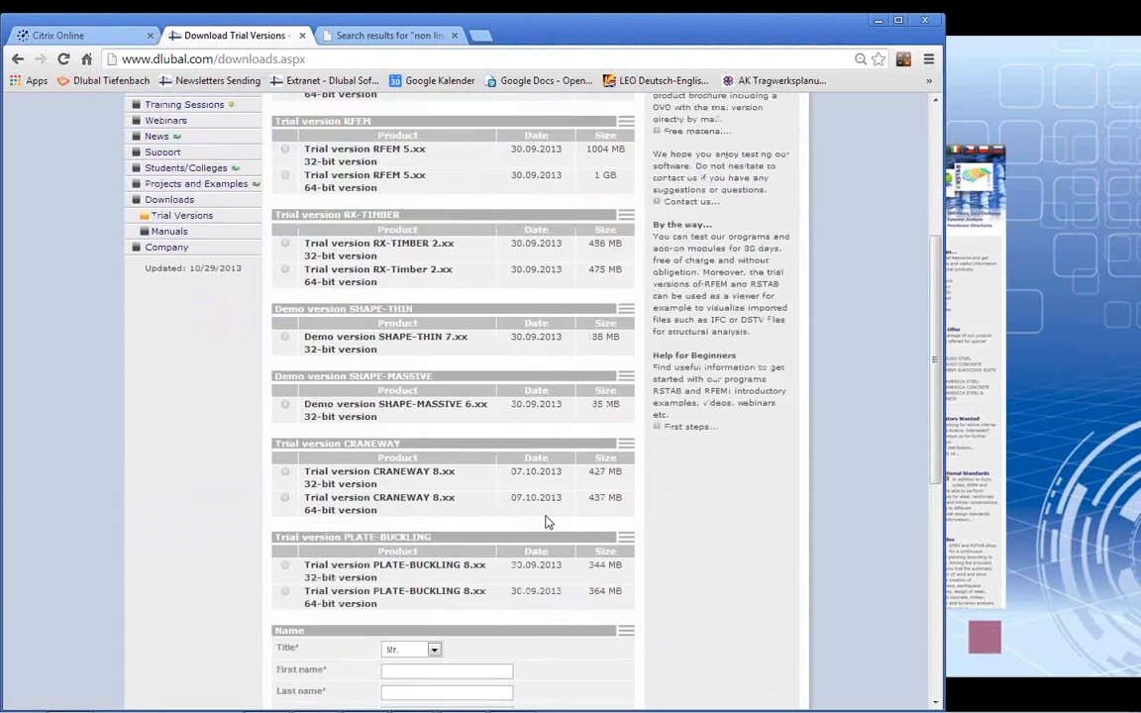
Step: Open the First steps page for beginners and look through its tutorials, introductory videos, webinars and manuals
left_click(691, 428)
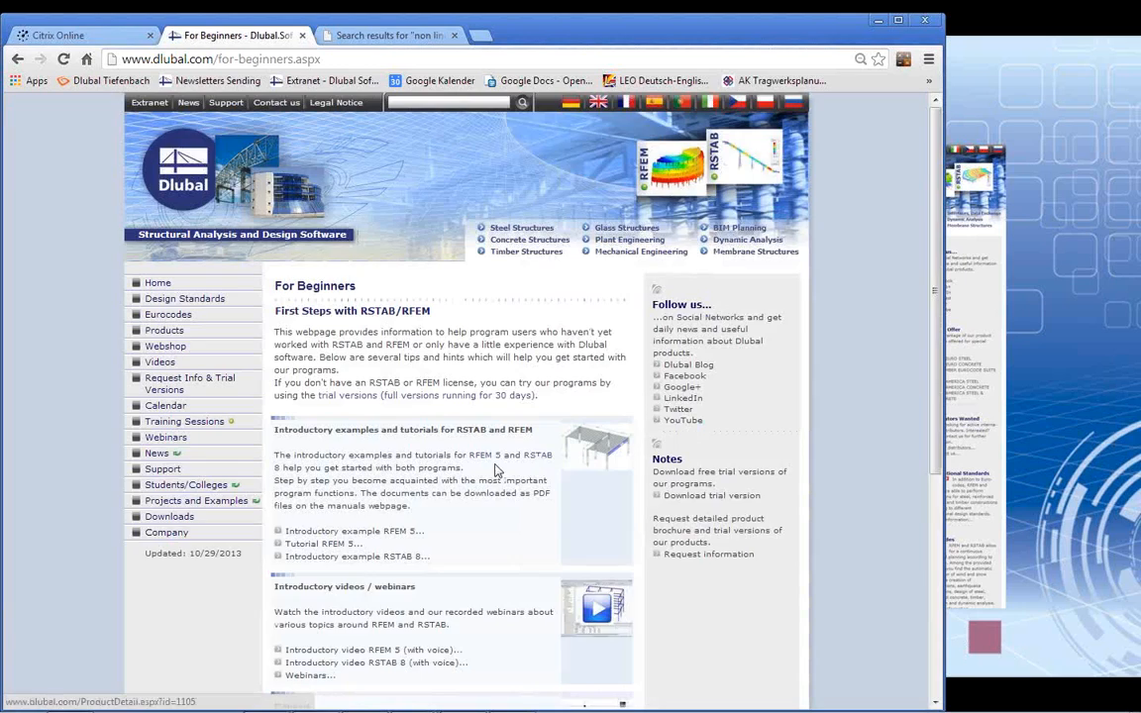
scroll(450, 426, "down", 2)
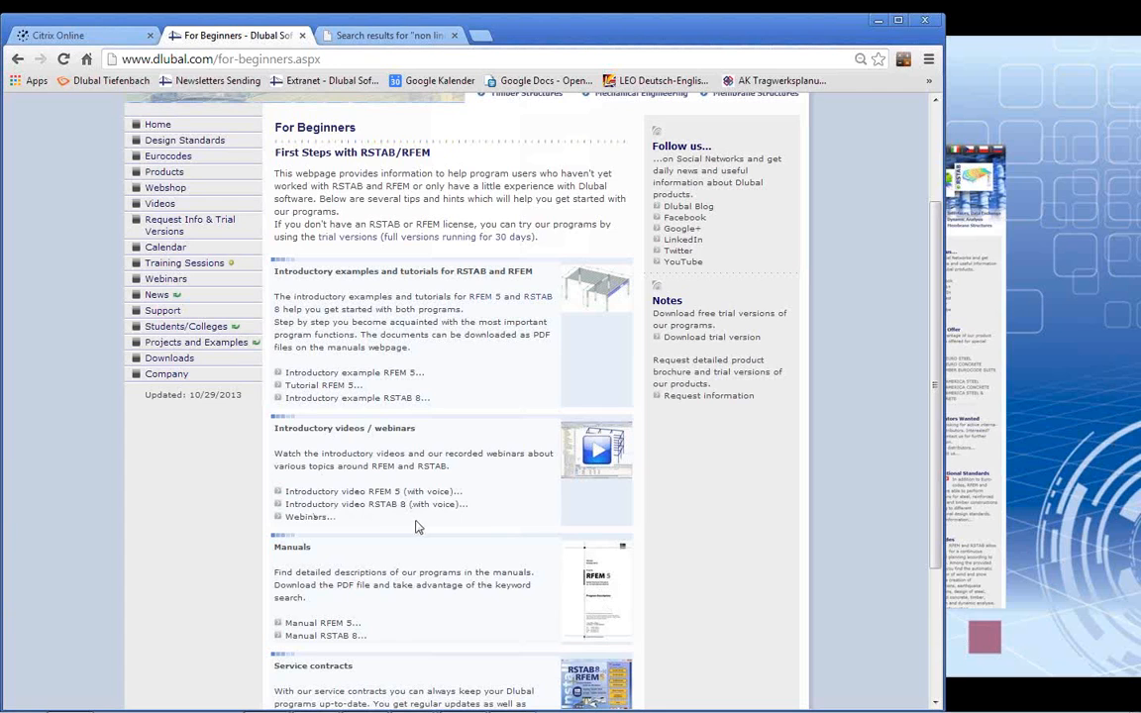
scroll(472, 484, "down", 2)
scroll(470, 489, "up", 3)
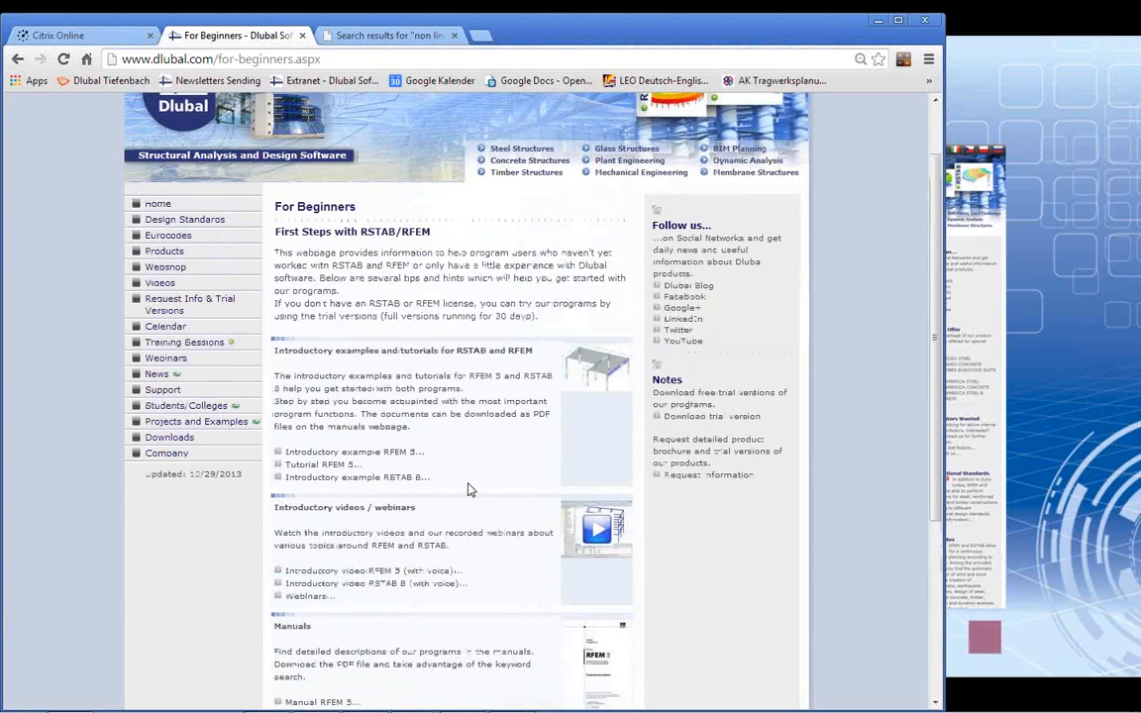